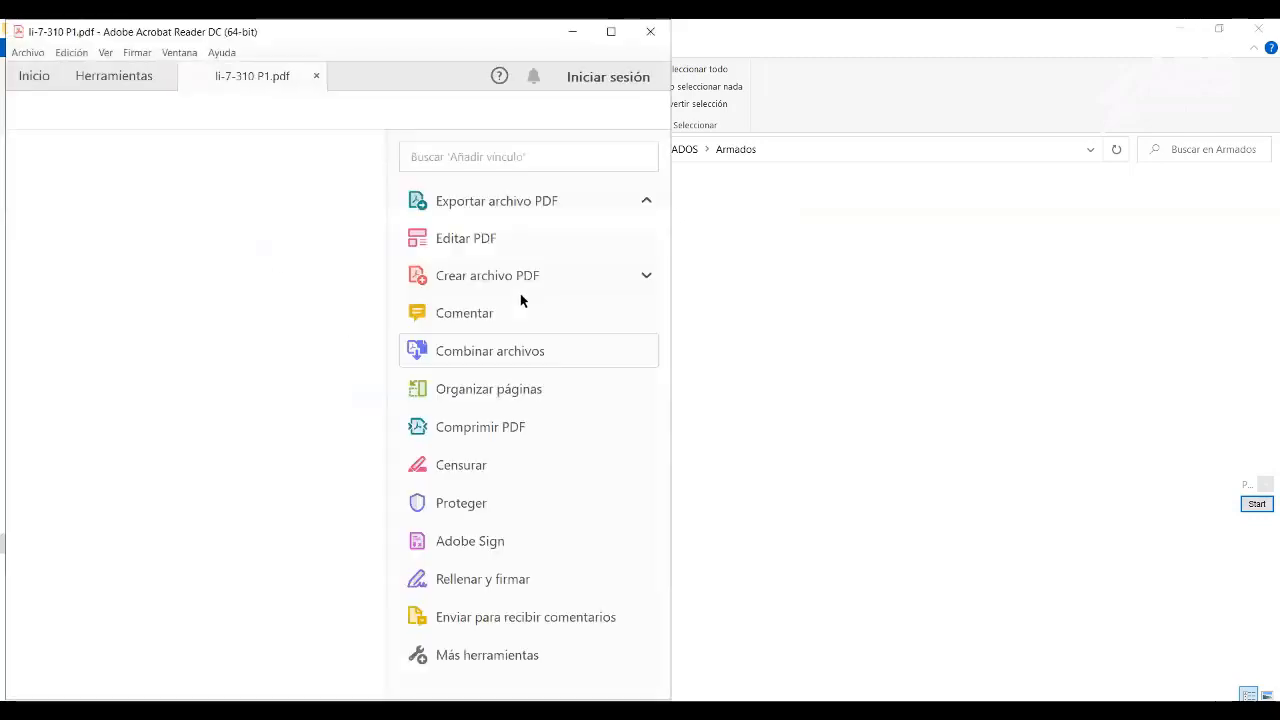
# Switch to DLT-CAD and load the project configuration file Configuracion_DGE.cfg.
pyautogui.click(379, 420)
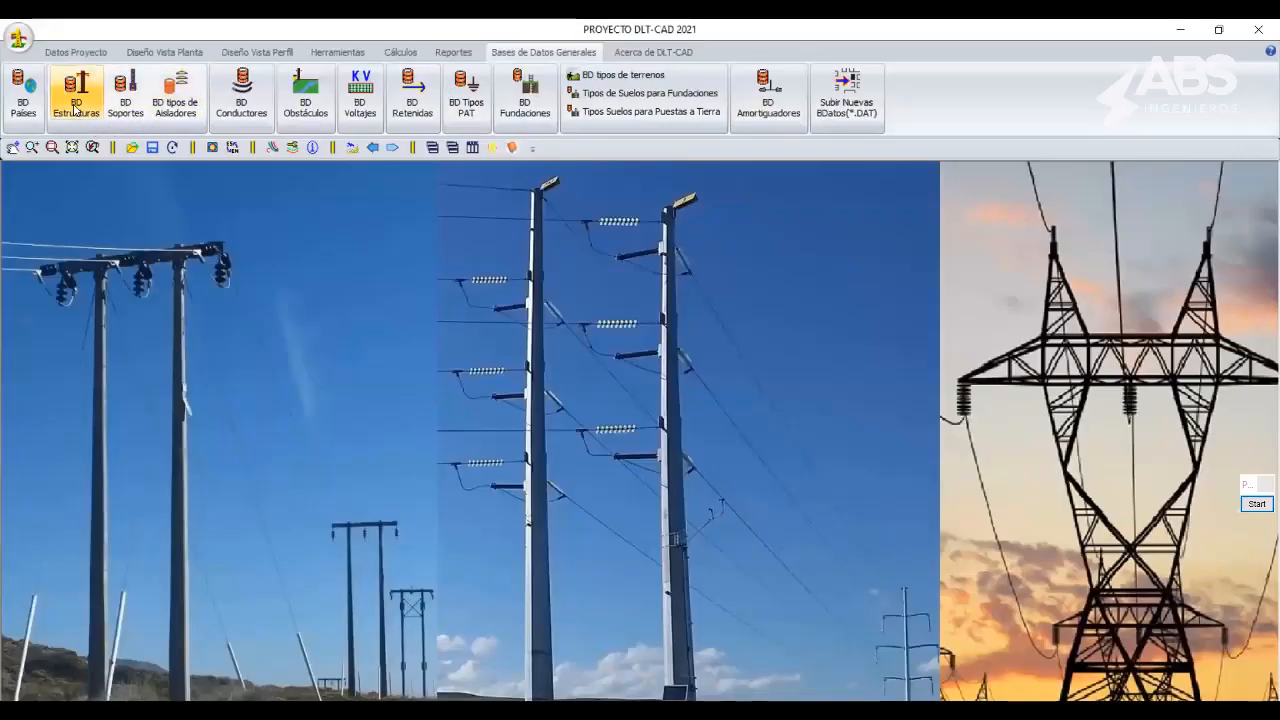
pyautogui.click(75, 52)
pyautogui.click(58, 85)
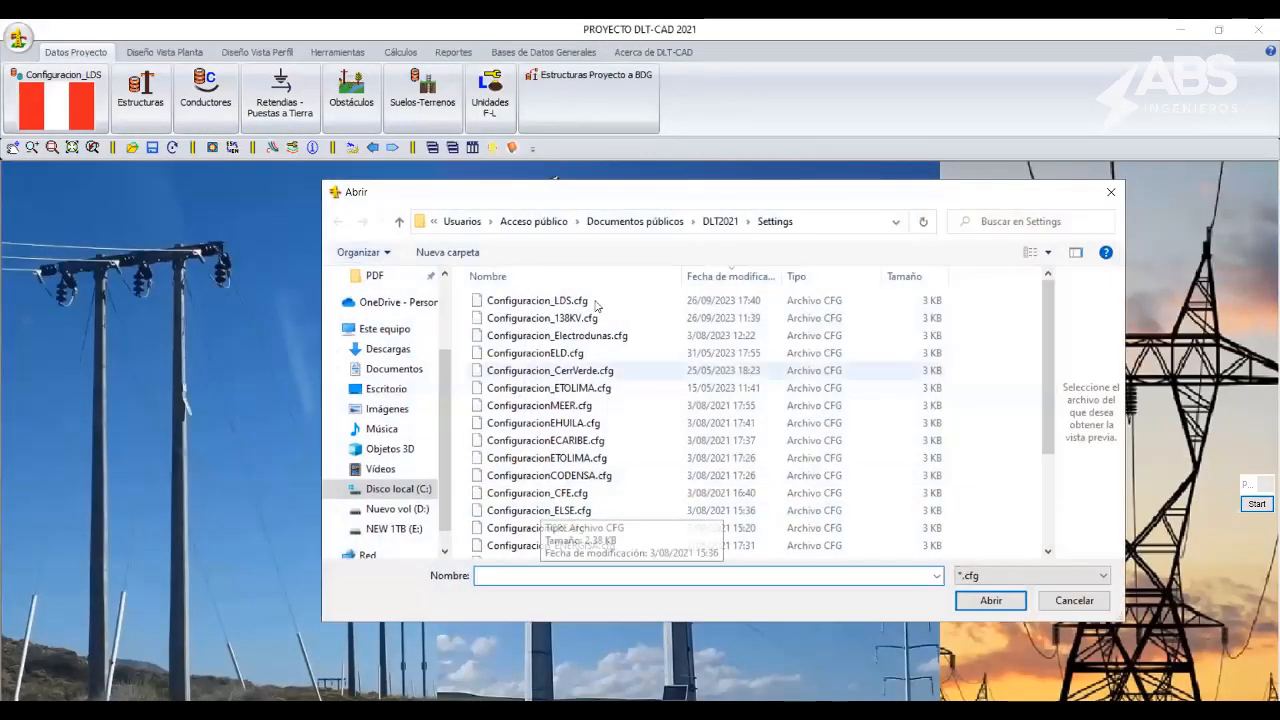
pyautogui.scroll(-3, 580, 450)
pyautogui.click(570, 497)
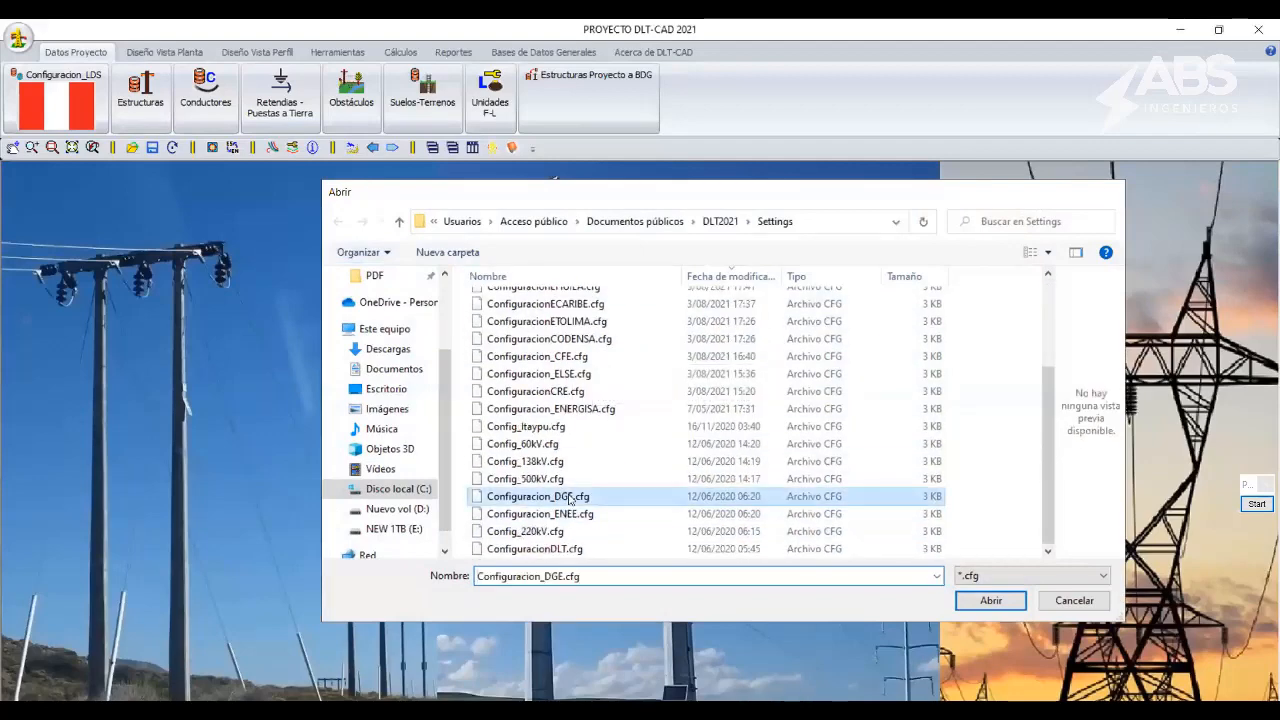
pyautogui.doubleClick(570, 497)
# Open the general structures database and select the last assembly in the list, RT (DGERARM00146).
pyautogui.click(556, 55)
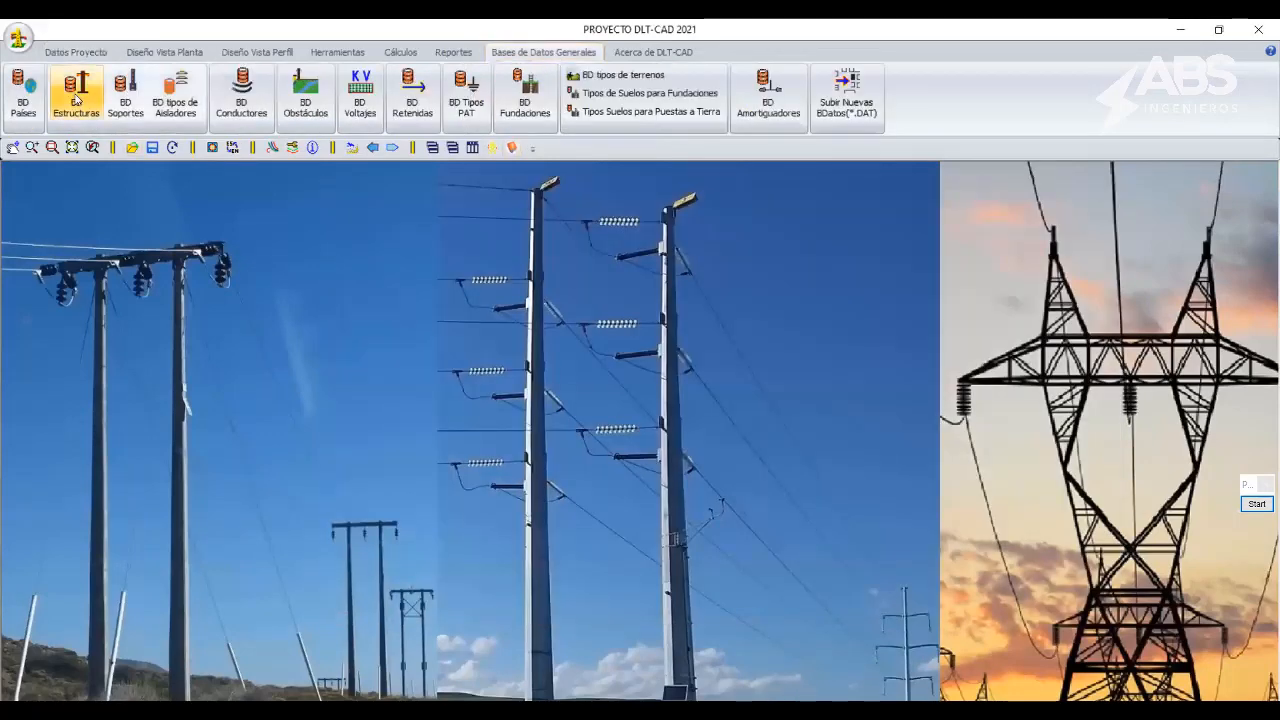
pyautogui.click(76, 99)
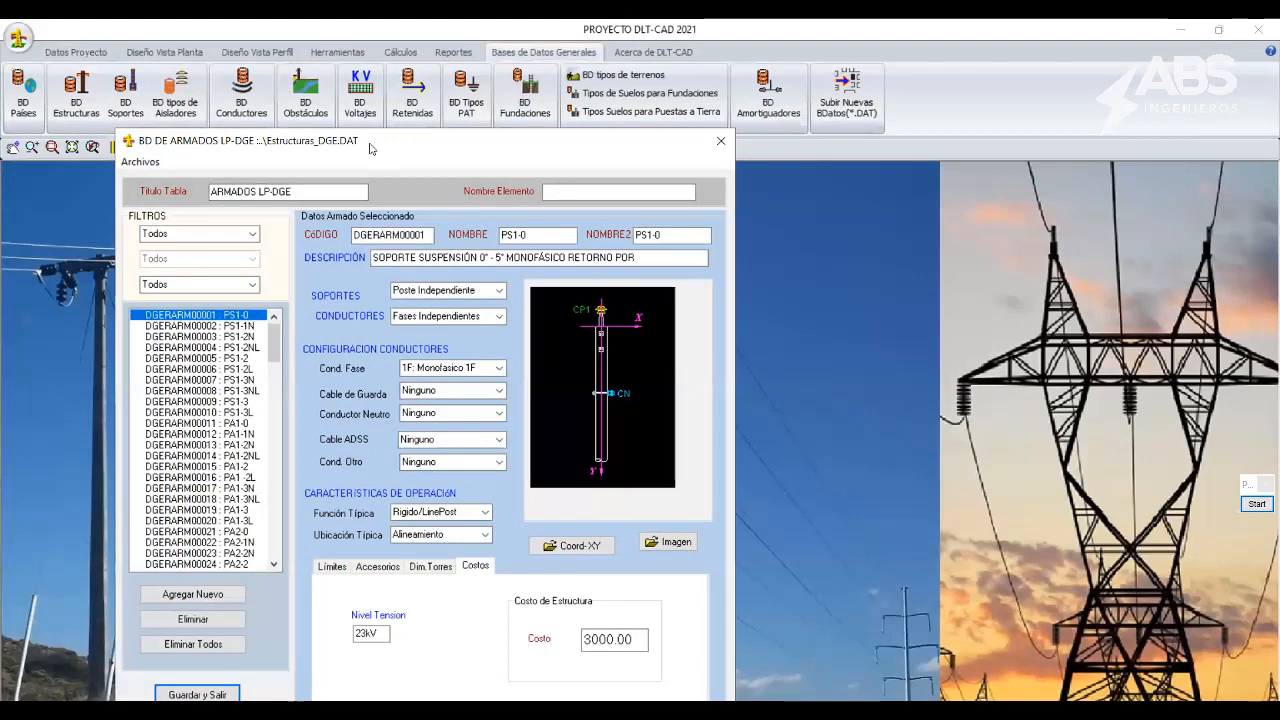
pyautogui.moveTo(369, 148); pyautogui.dragTo(683, 62)
pyautogui.moveTo(588, 258); pyautogui.dragTo(585, 500)
pyautogui.click(546, 478)
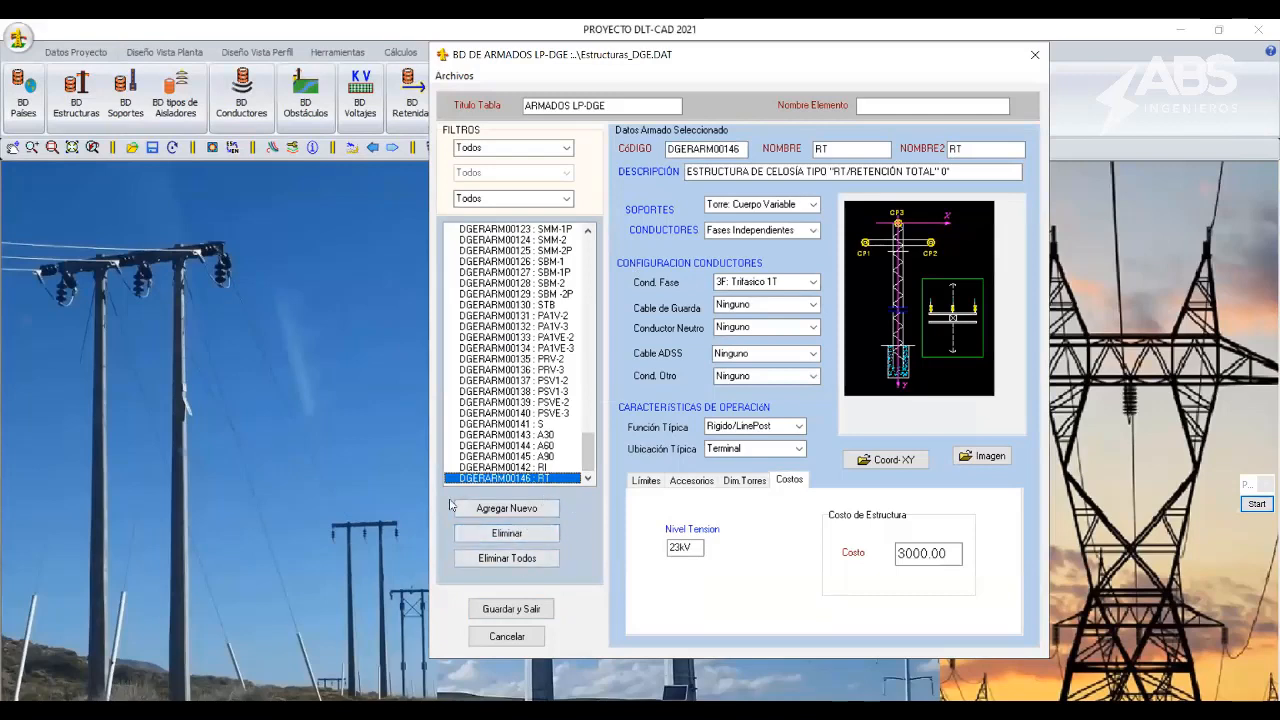
# Add a new assembly based on RT with code DGERARM00147 and name P1, and select it in the list.
pyautogui.click(518, 509)
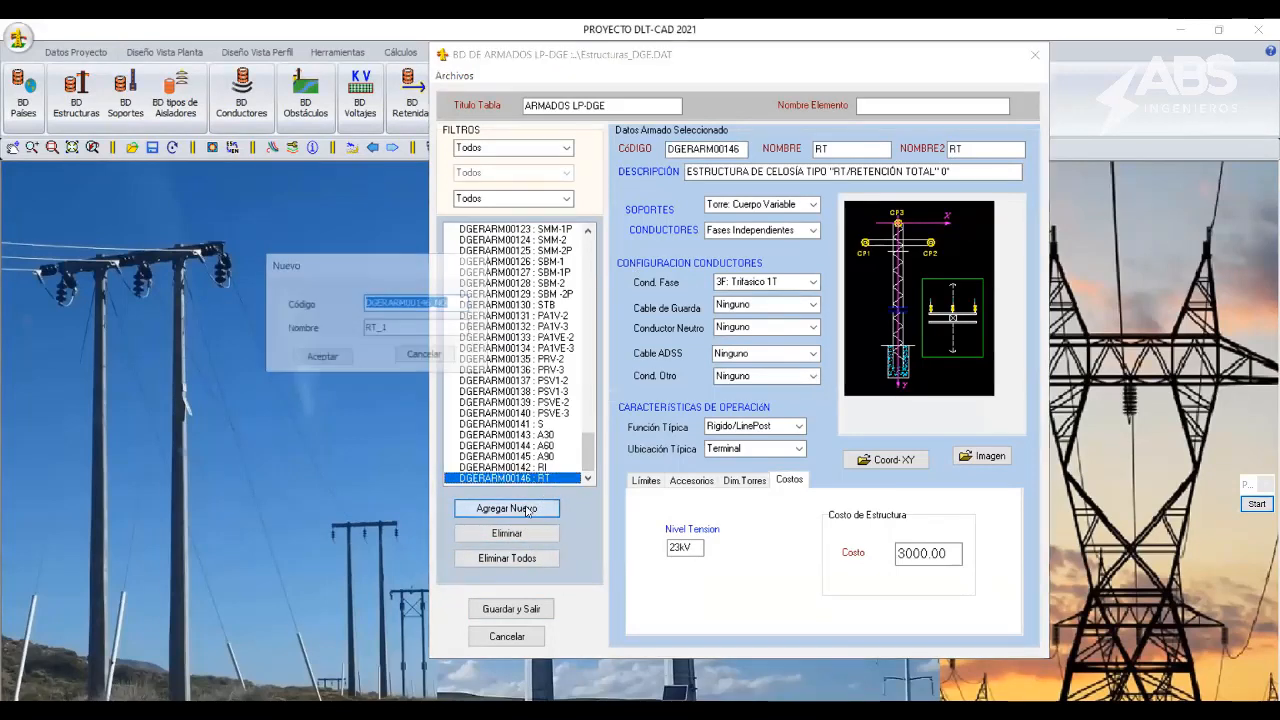
pyautogui.click(427, 302)
pyautogui.moveTo(427, 302); pyautogui.dragTo(536, 318)
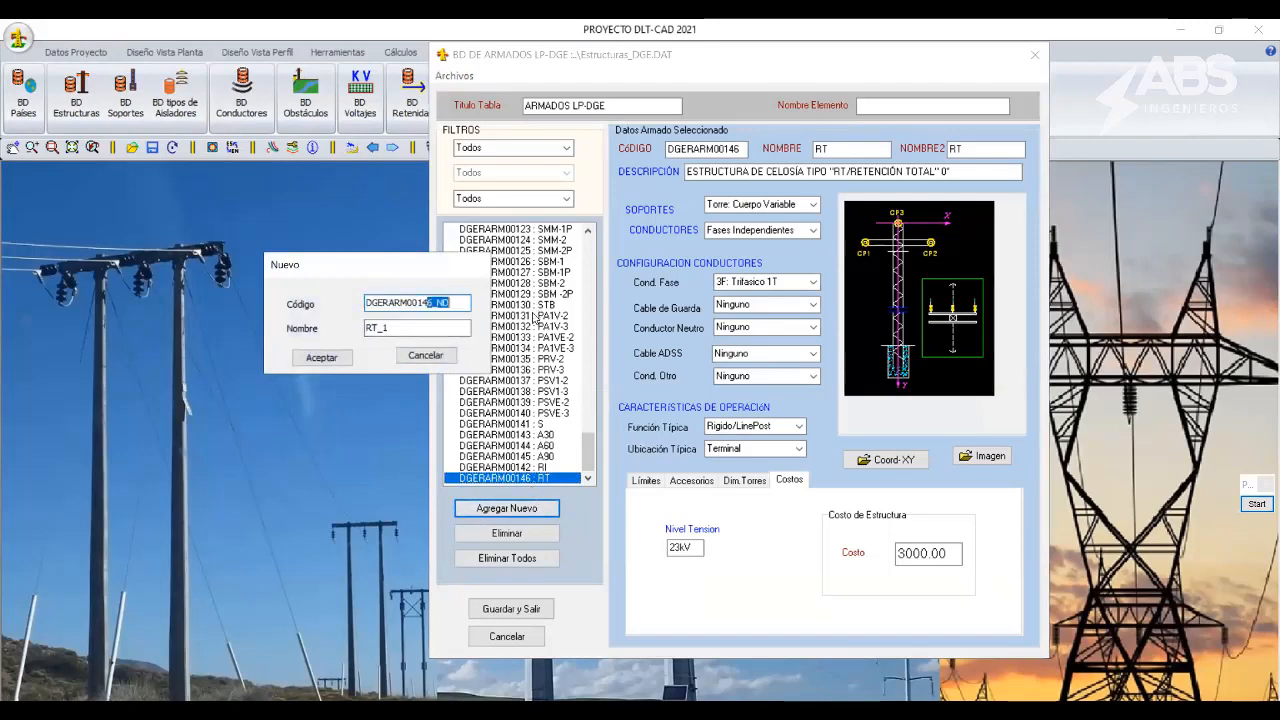
pyautogui.write('7')
pyautogui.press('Tab')
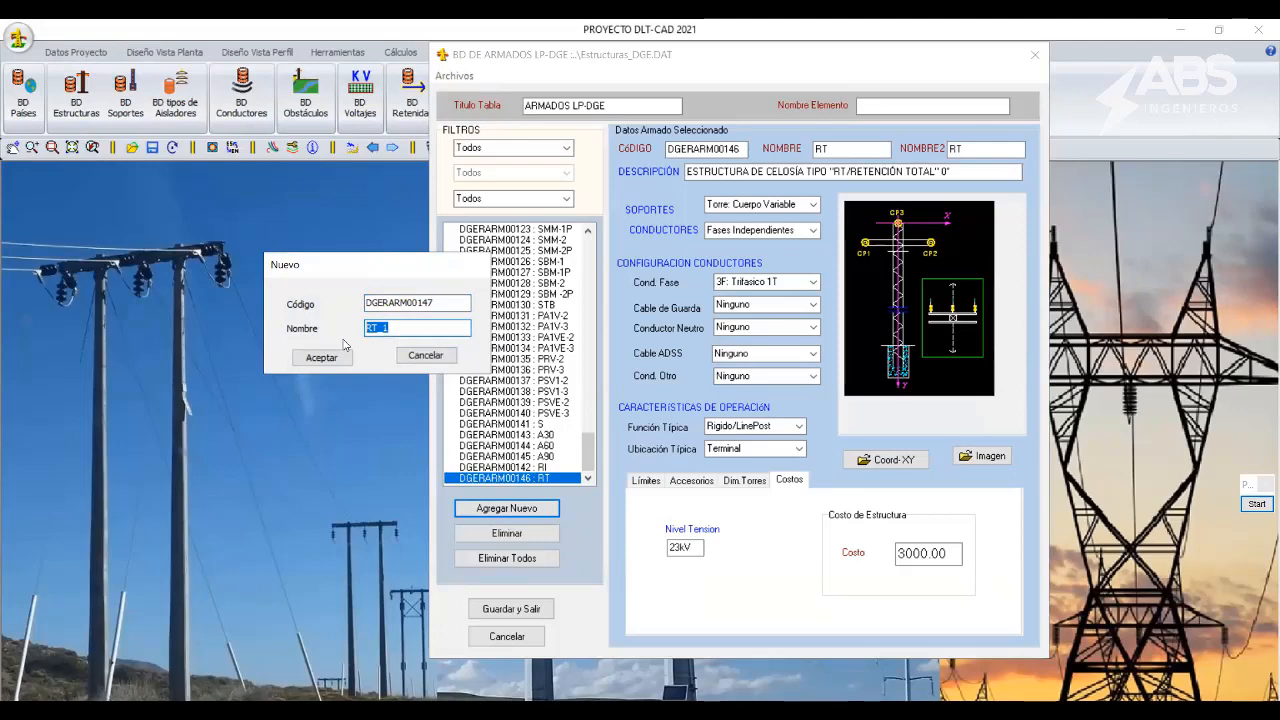
pyautogui.write('P1')
pyautogui.click(318, 354)
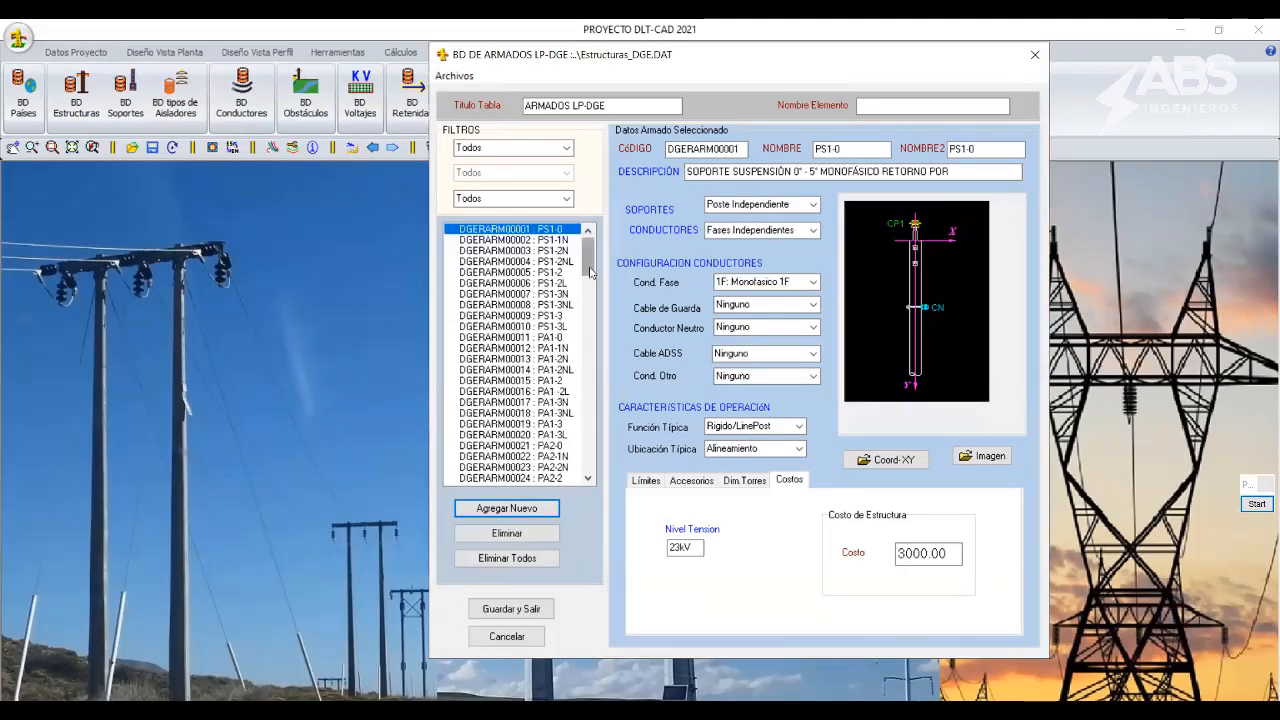
pyautogui.moveTo(590, 272); pyautogui.dragTo(590, 455)
pyautogui.click(550, 479)
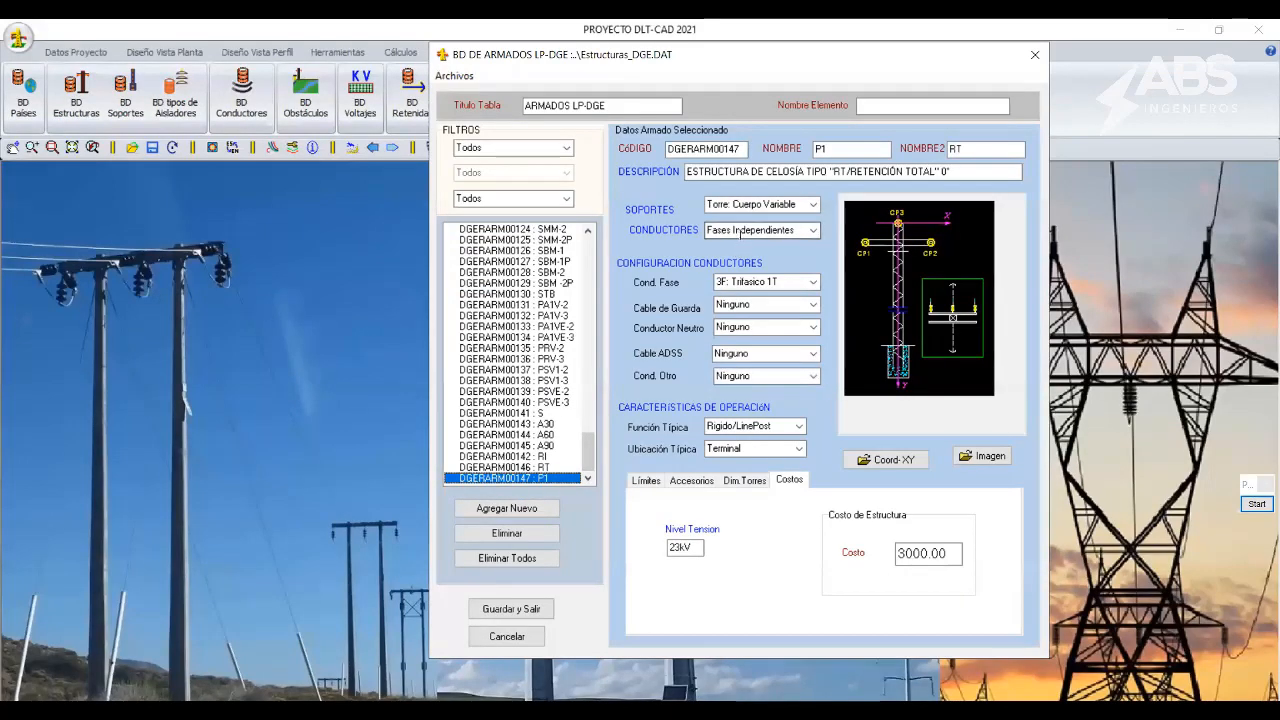
# Check the structure title in the P1 PDF and set the new assembly's description to ESTRUCTURA DE ALINEAMIENBTO CABLE AUTOPORTANTE.
pyautogui.hotkey('alt', 'Tab')
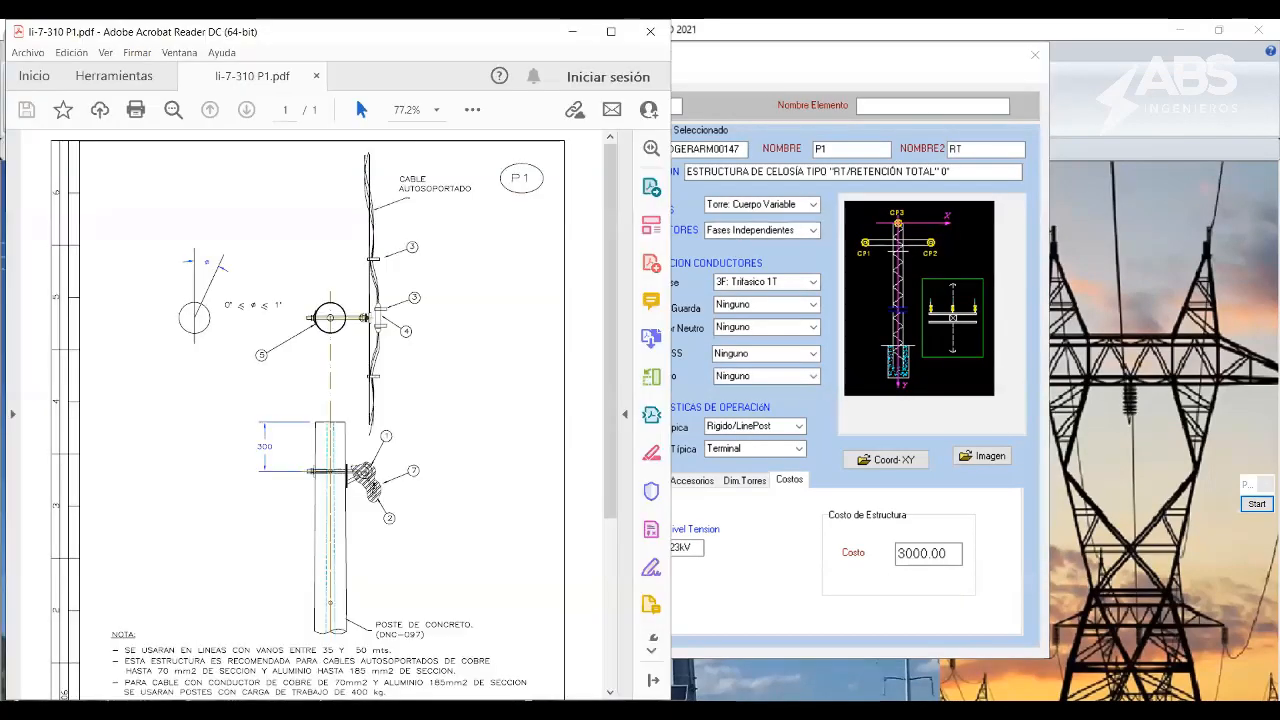
pyautogui.scroll(-5, 438, 434)
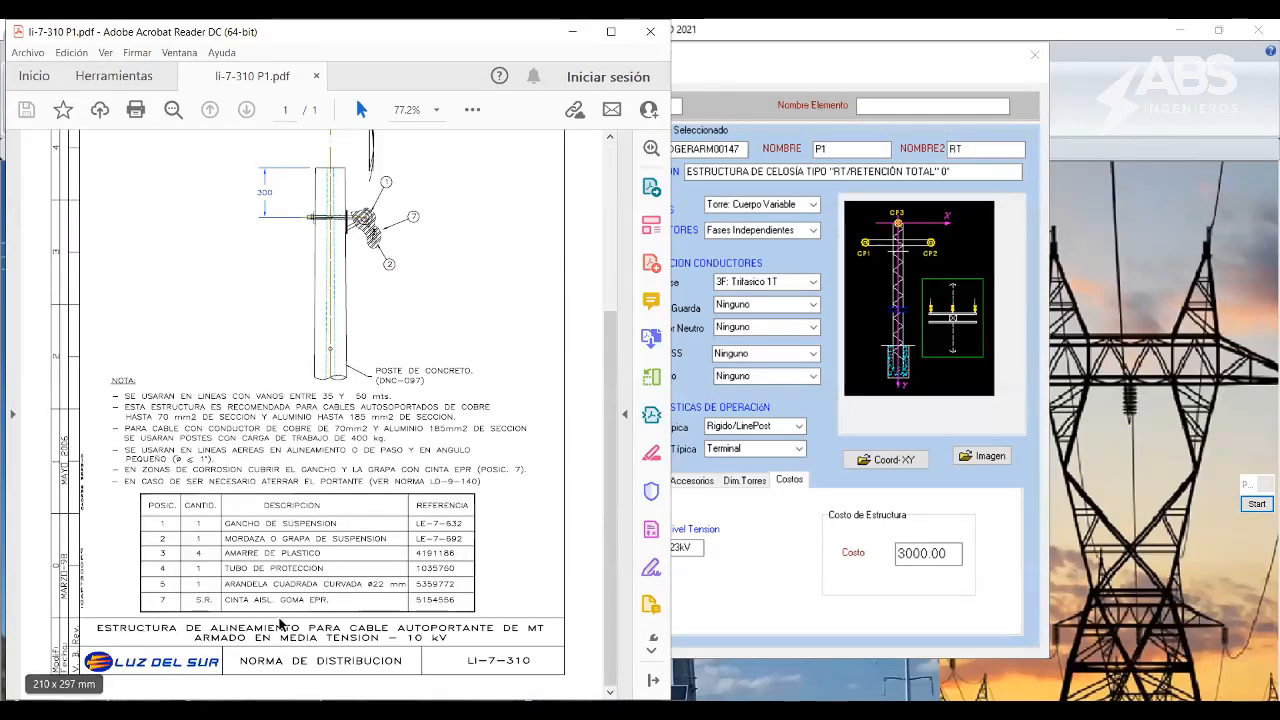
pyautogui.click(909, 171)
pyautogui.moveTo(957, 171); pyautogui.dragTo(480, 174)
pyautogui.click(753, 171)
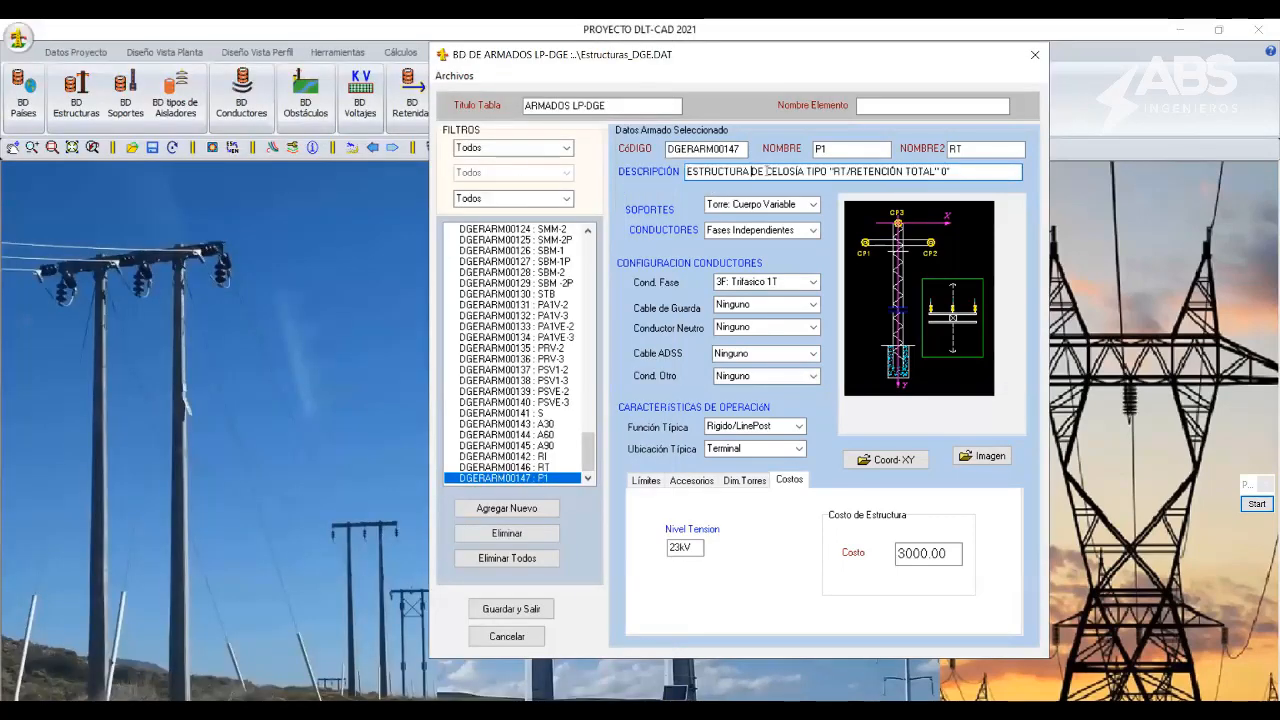
pyautogui.moveTo(766, 171); pyautogui.dragTo(1077, 187)
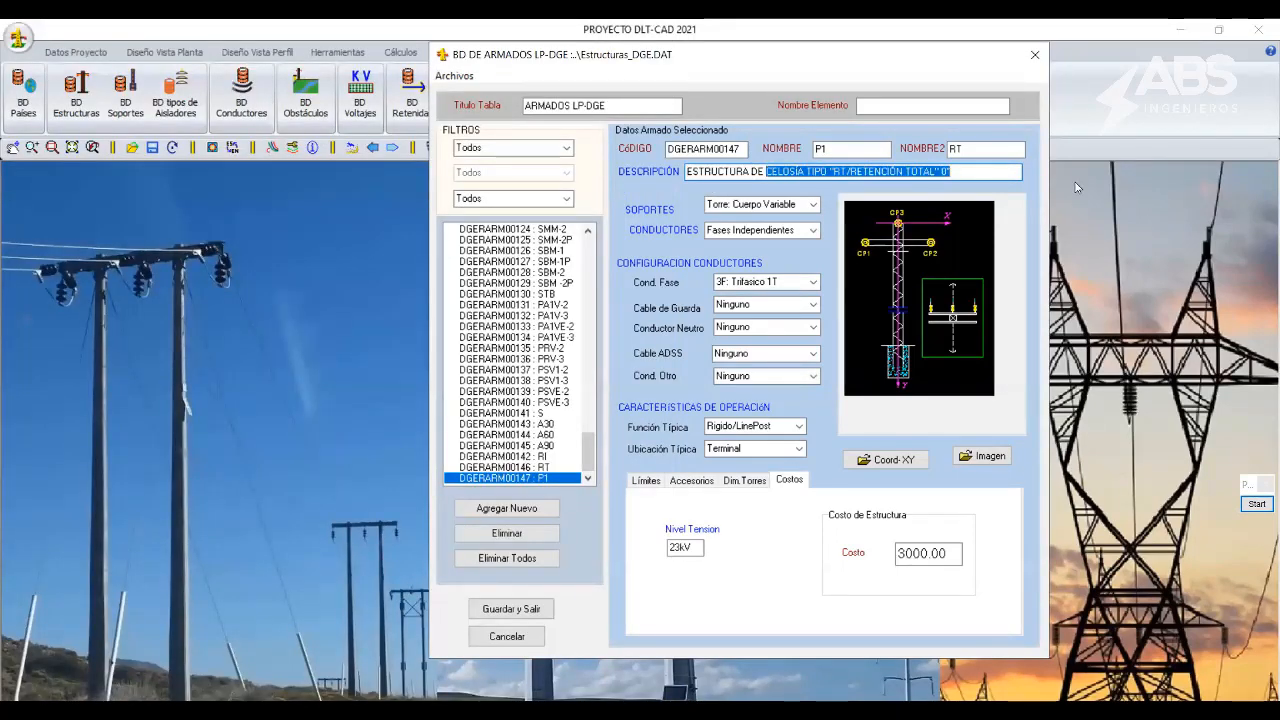
pyautogui.write('ALINEAMIENBTO ')
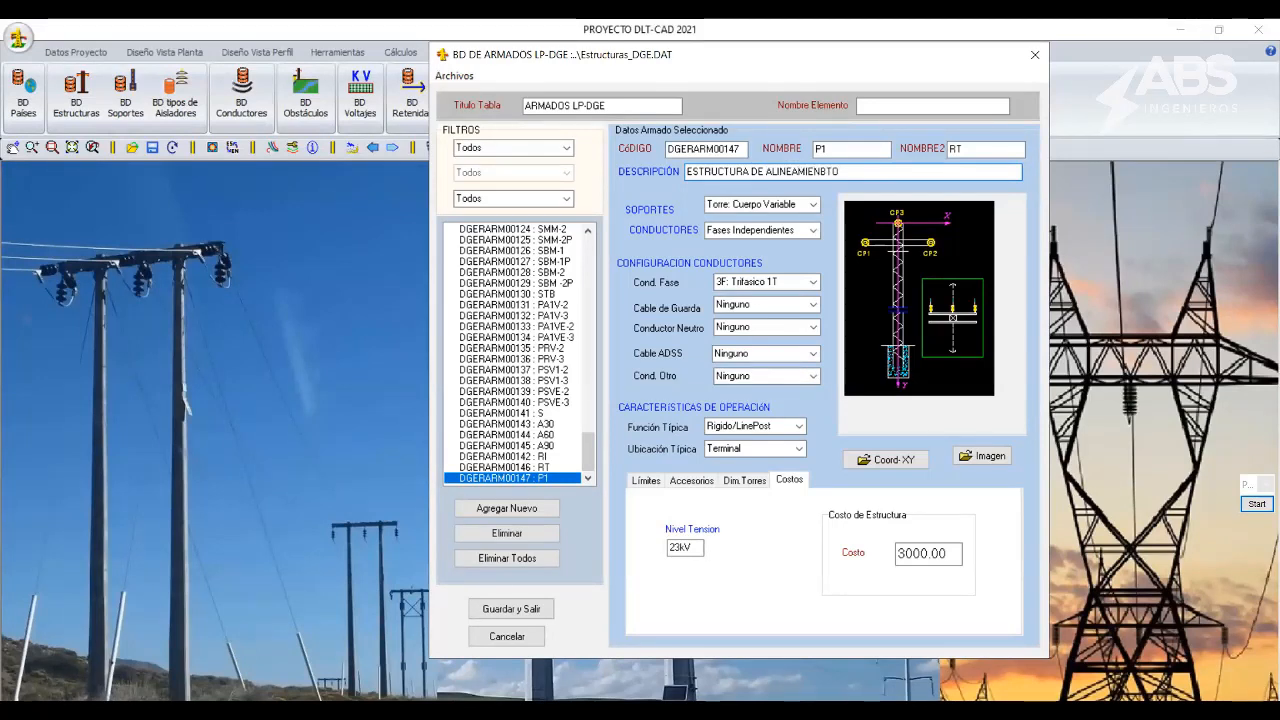
pyautogui.write('CABLE AUTOPORTANTE')
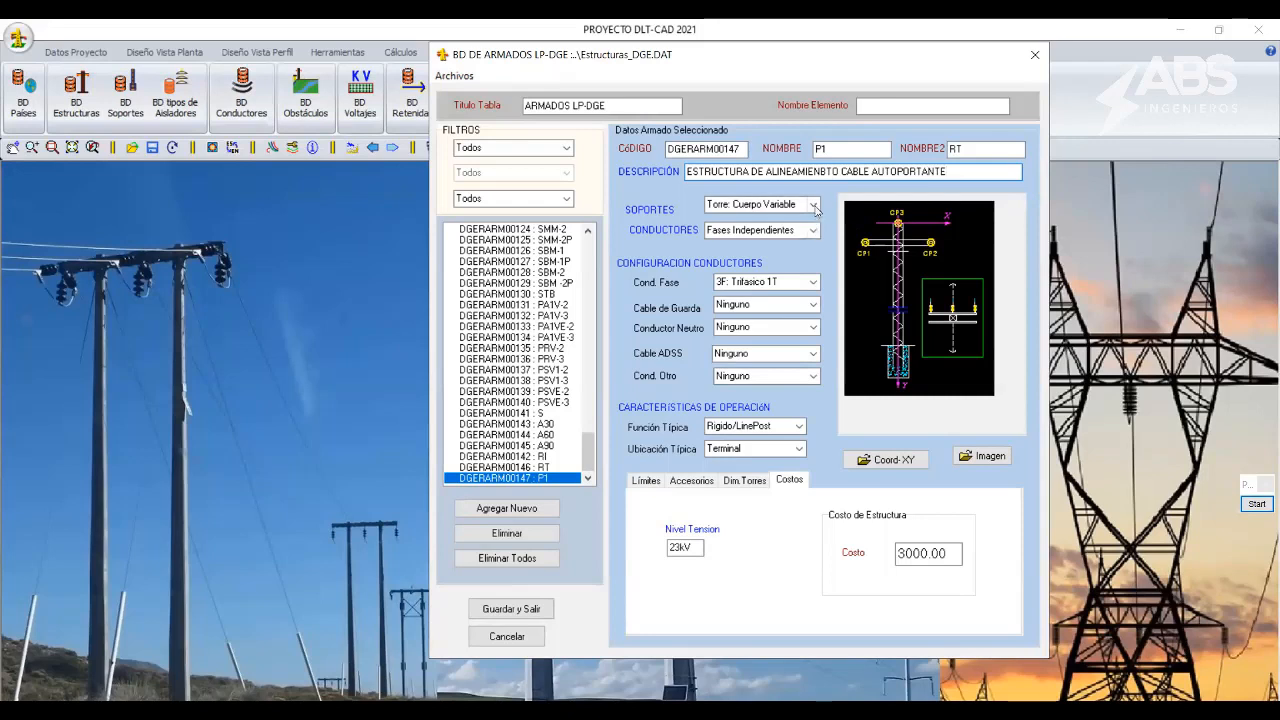
# Set P1's support type to Poste Independiente and its conductor type to Pre ensamblado.
pyautogui.click(757, 205)
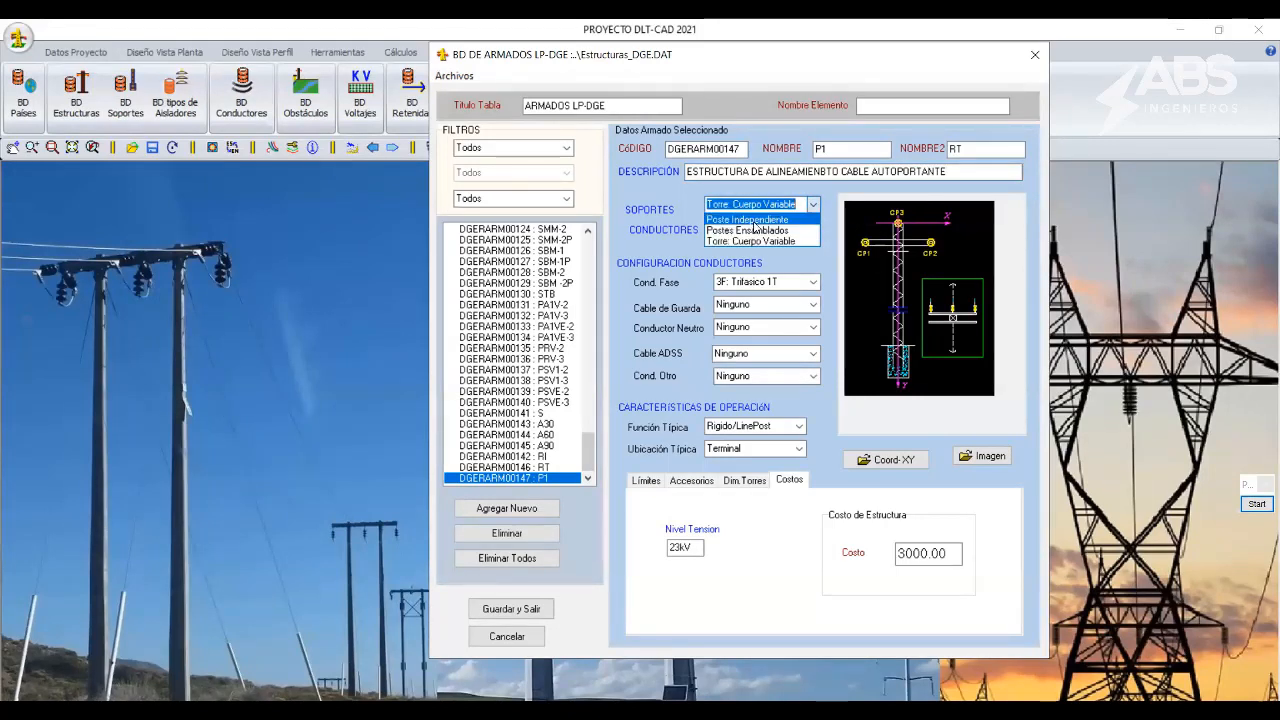
pyautogui.click(752, 219)
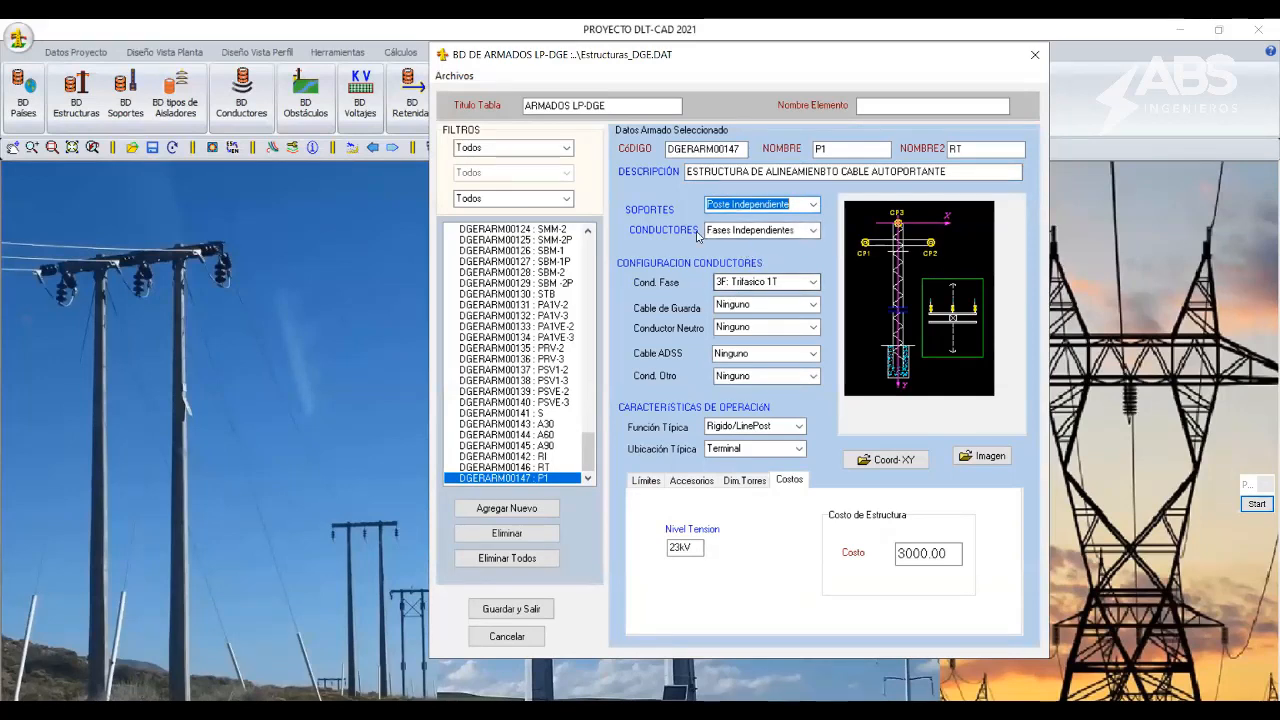
pyautogui.click(812, 231)
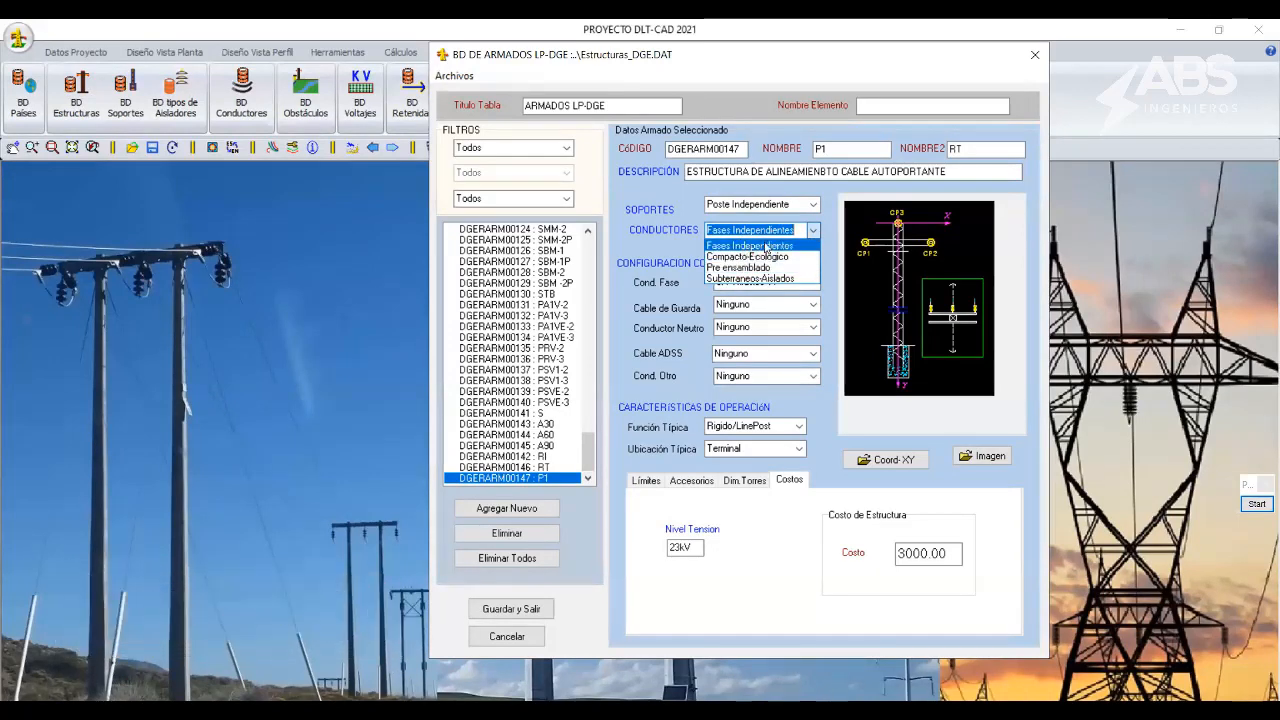
pyautogui.click(757, 267)
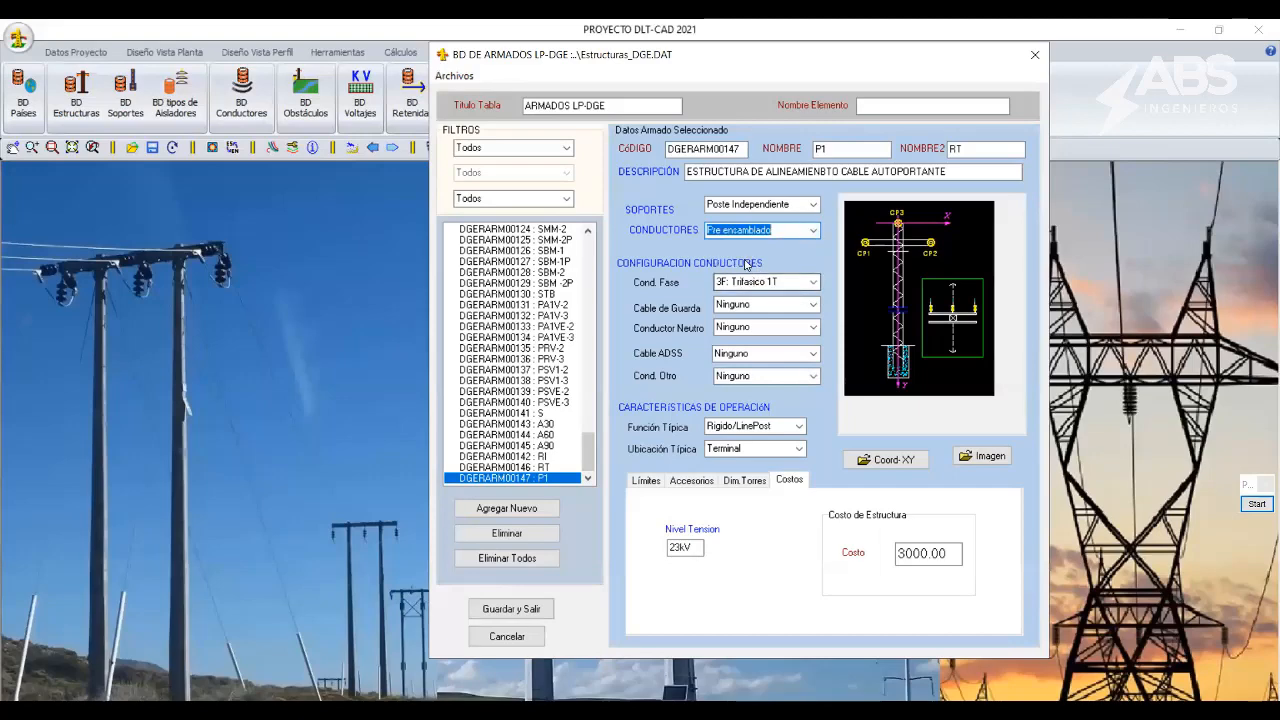
# Save and close the structures database, reopen it and display P1's phase conductor options.
pyautogui.click(813, 282)
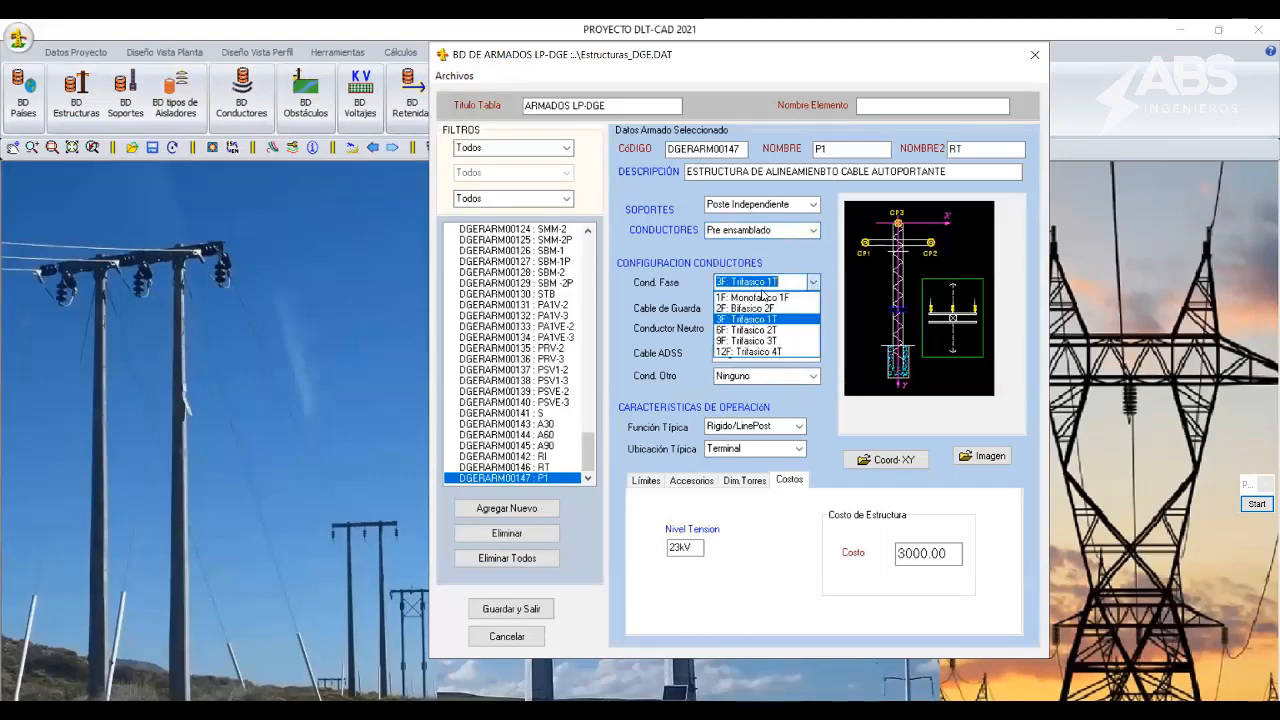
pyautogui.click(750, 258)
pyautogui.click(528, 609)
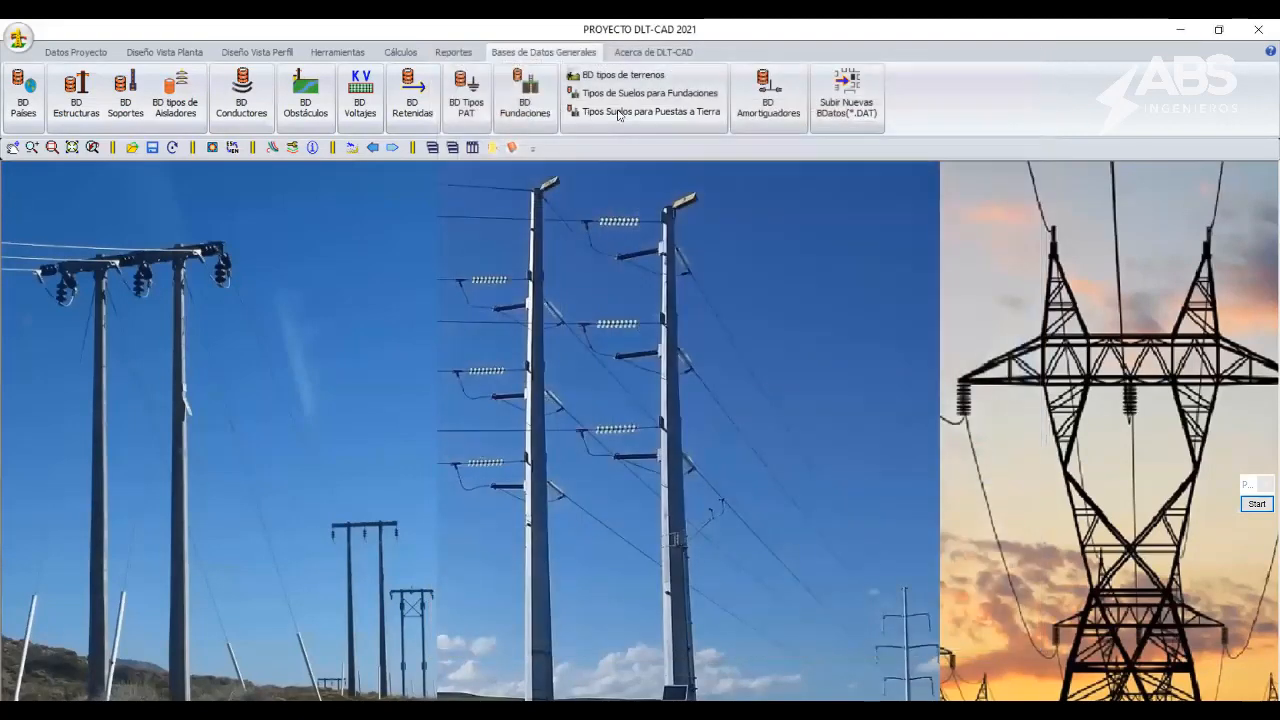
pyautogui.click(76, 92)
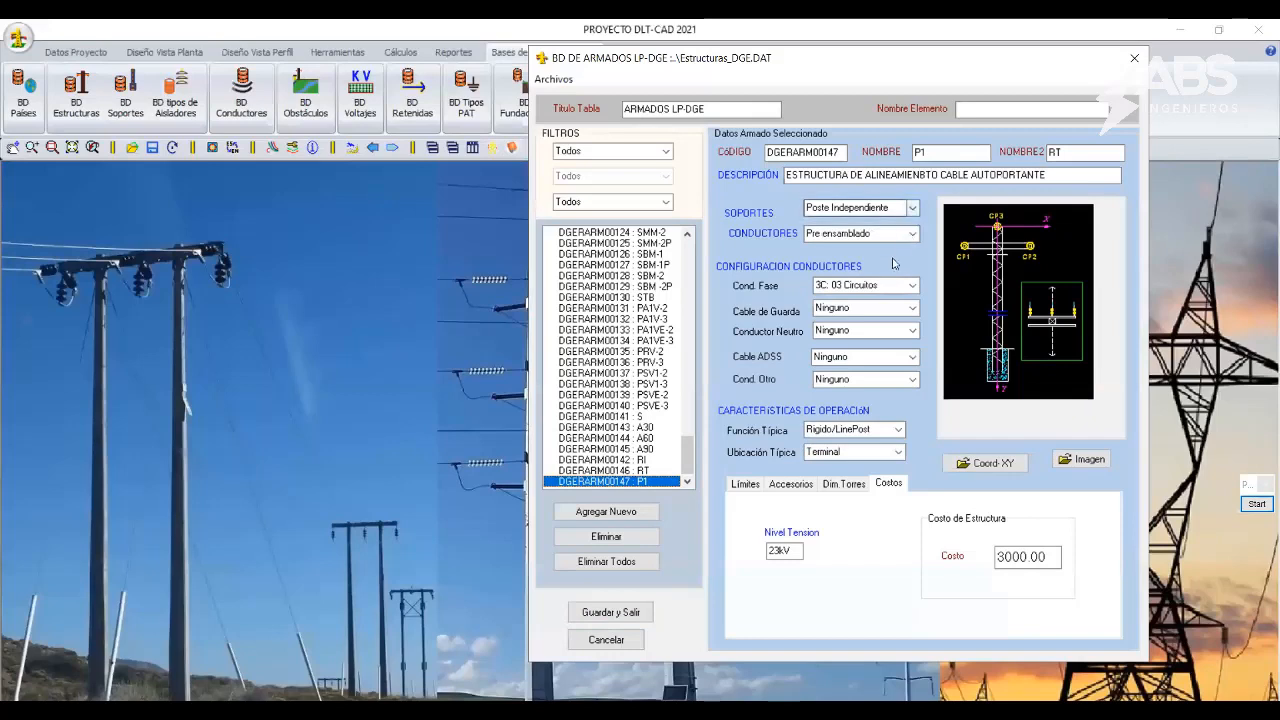
pyautogui.click(840, 286)
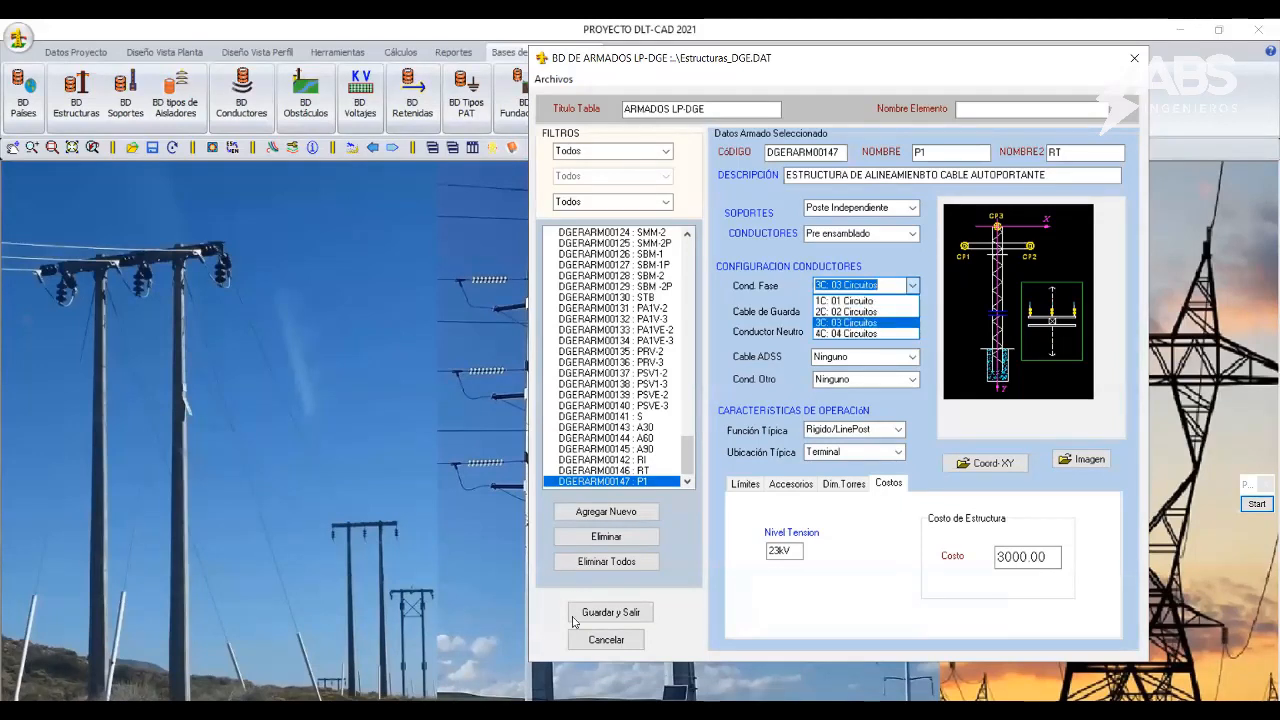
# Switch to the PowerPoint presentation, show slide 3, TIPOS DE ESTRUCTURAS, and mark cable lines around the pole in red freehand.
pyautogui.hotkey('alt', 'Tab')
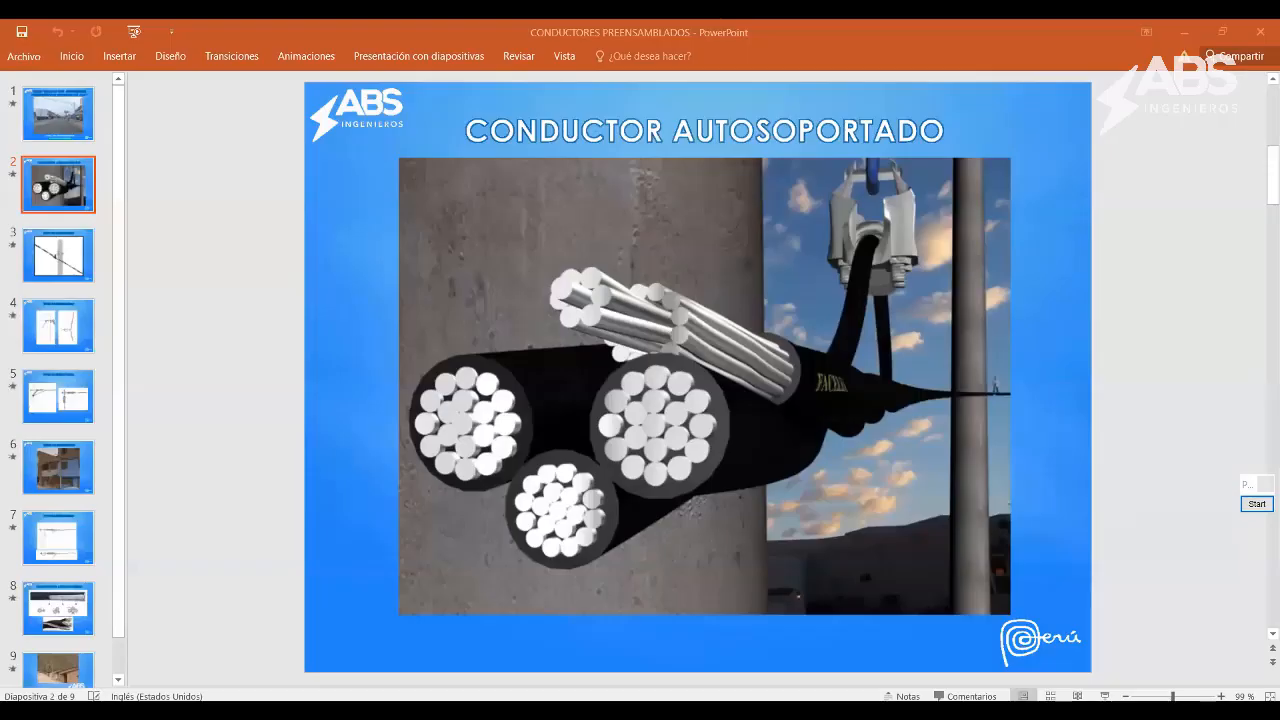
pyautogui.click(50, 269)
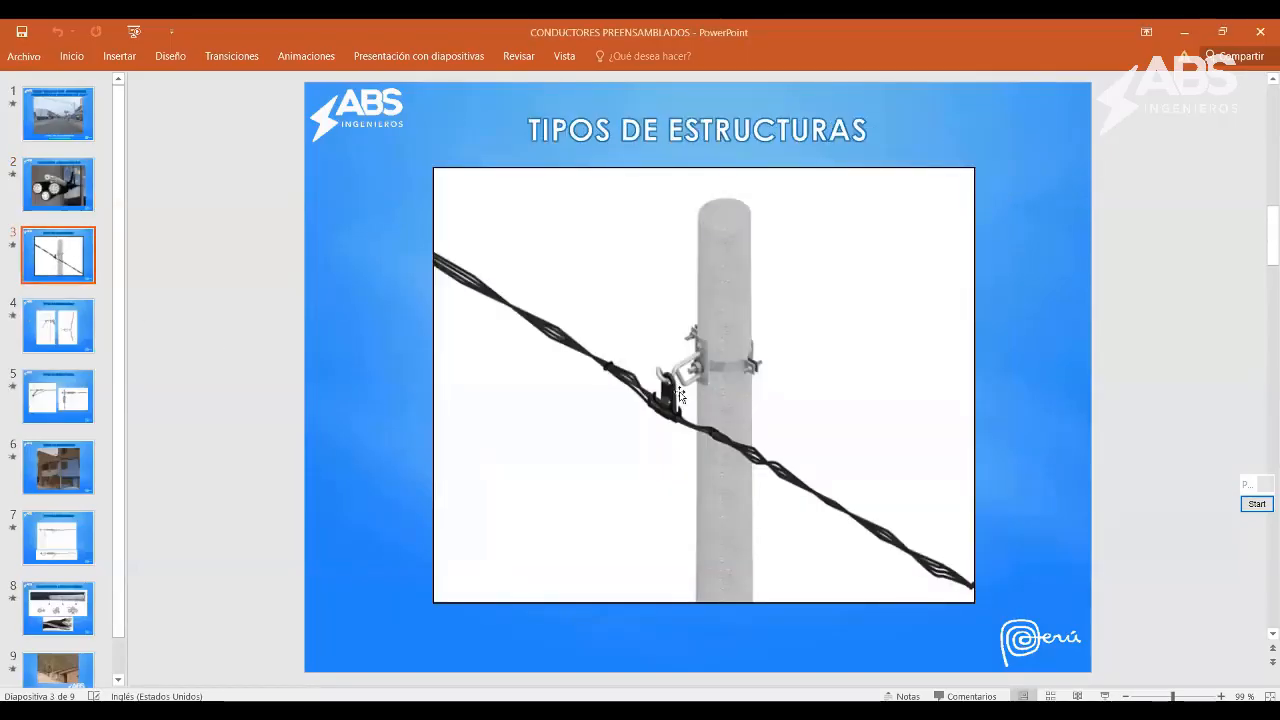
pyautogui.click(1257, 504)
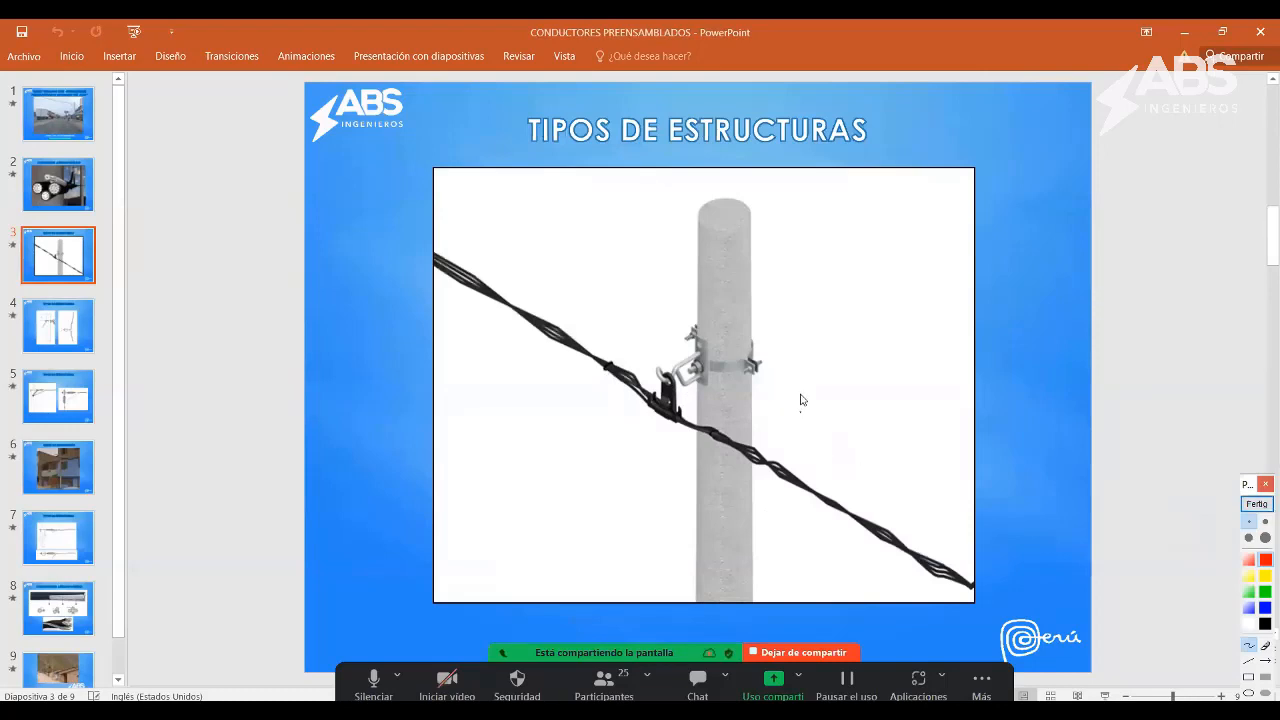
pyautogui.moveTo(752, 340)
pyautogui.mouseDown()
pyautogui.moveTo(773, 342)
pyautogui.moveTo(920, 463)
pyautogui.moveTo(624, 245)
pyautogui.mouseUp()
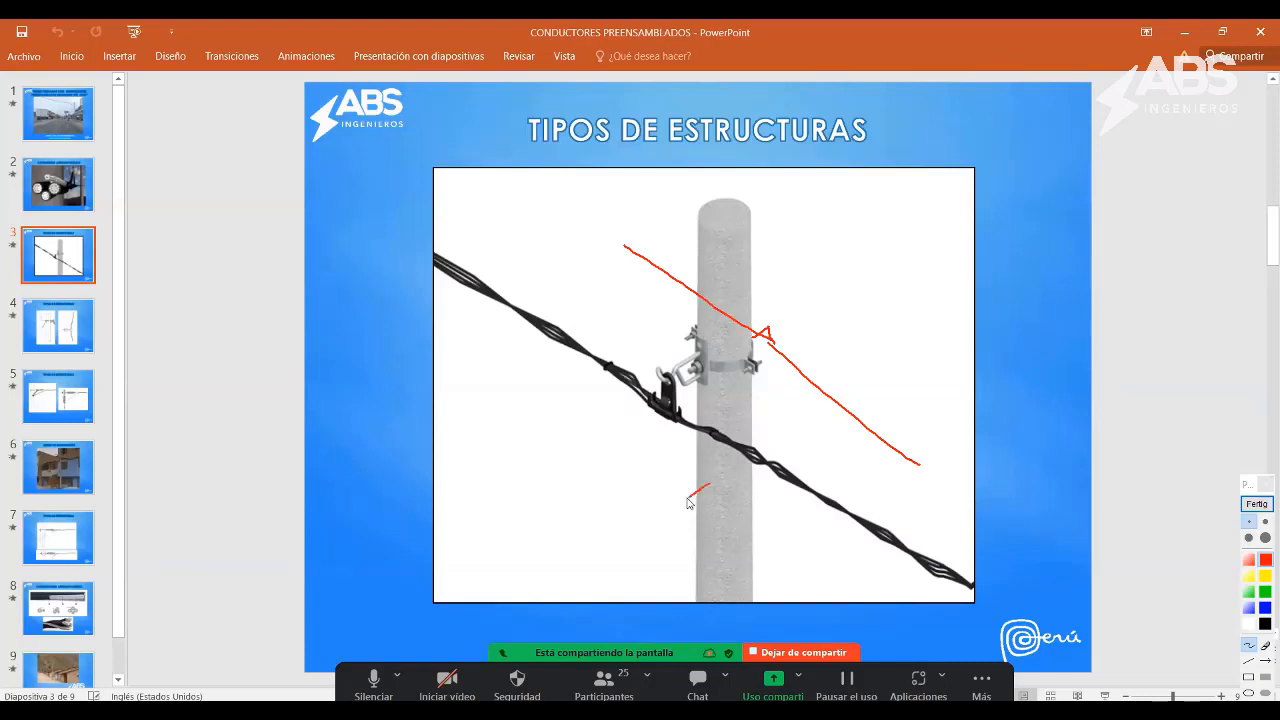
pyautogui.moveTo(683, 498); pyautogui.dragTo(578, 448)
pyautogui.moveTo(682, 504); pyautogui.dragTo(736, 568)
pyautogui.moveTo(752, 492)
pyautogui.mouseDown()
pyautogui.moveTo(776, 472)
pyautogui.moveTo(778, 499)
pyautogui.moveTo(848, 577)
pyautogui.moveTo(702, 440)
pyautogui.moveTo(626, 390)
pyautogui.mouseUp()
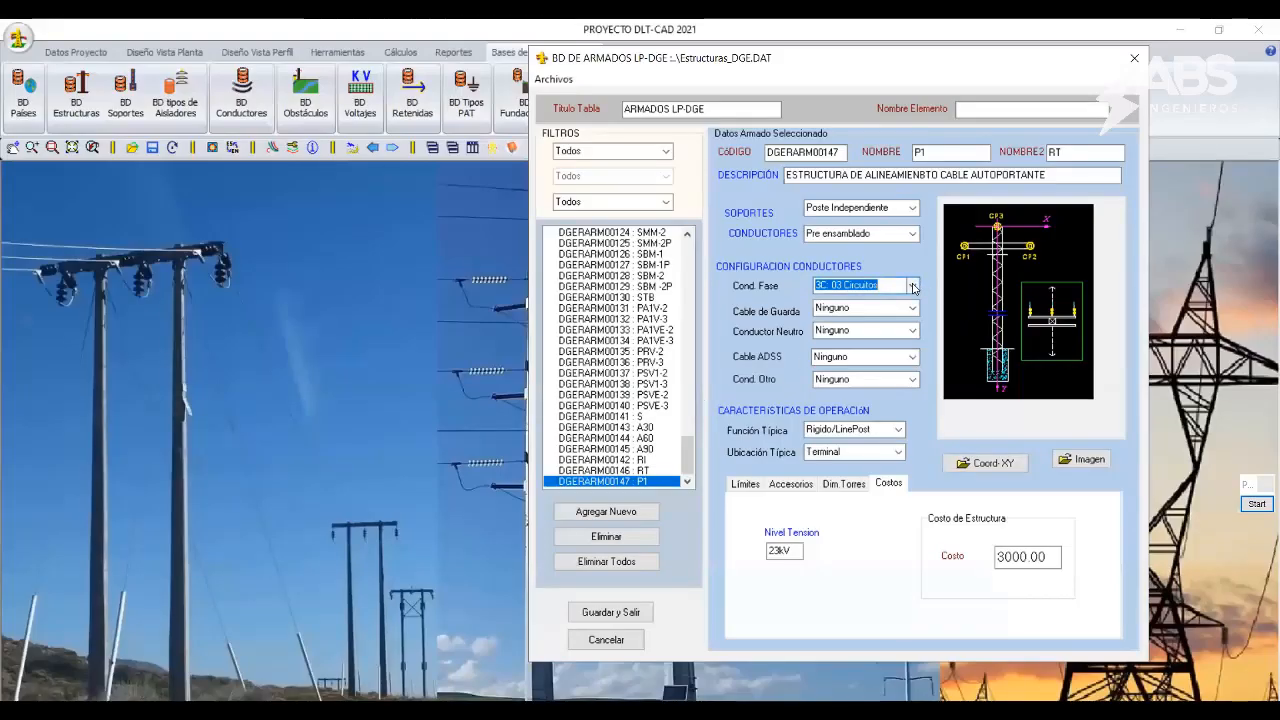
# Return to the structures database in DLT-CAD and set P1's phase conductor configuration to 1C: 01 Circuito.
pyautogui.click(912, 286)
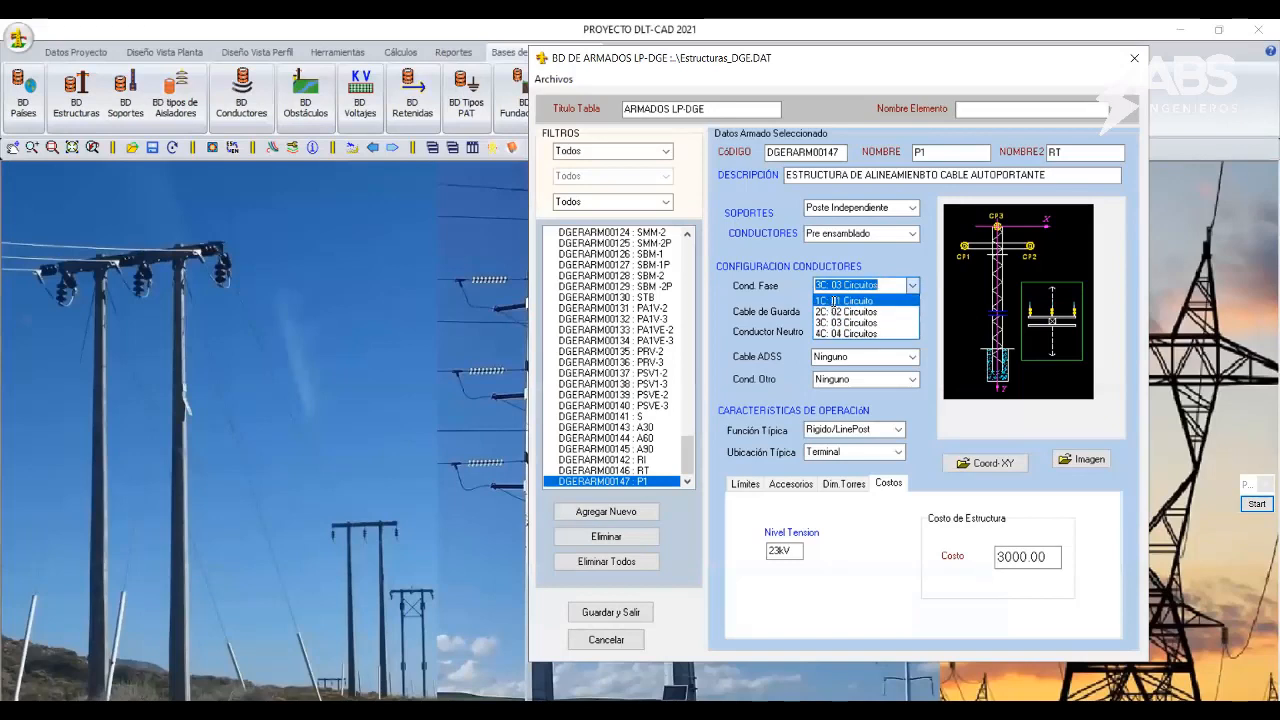
pyautogui.click(840, 301)
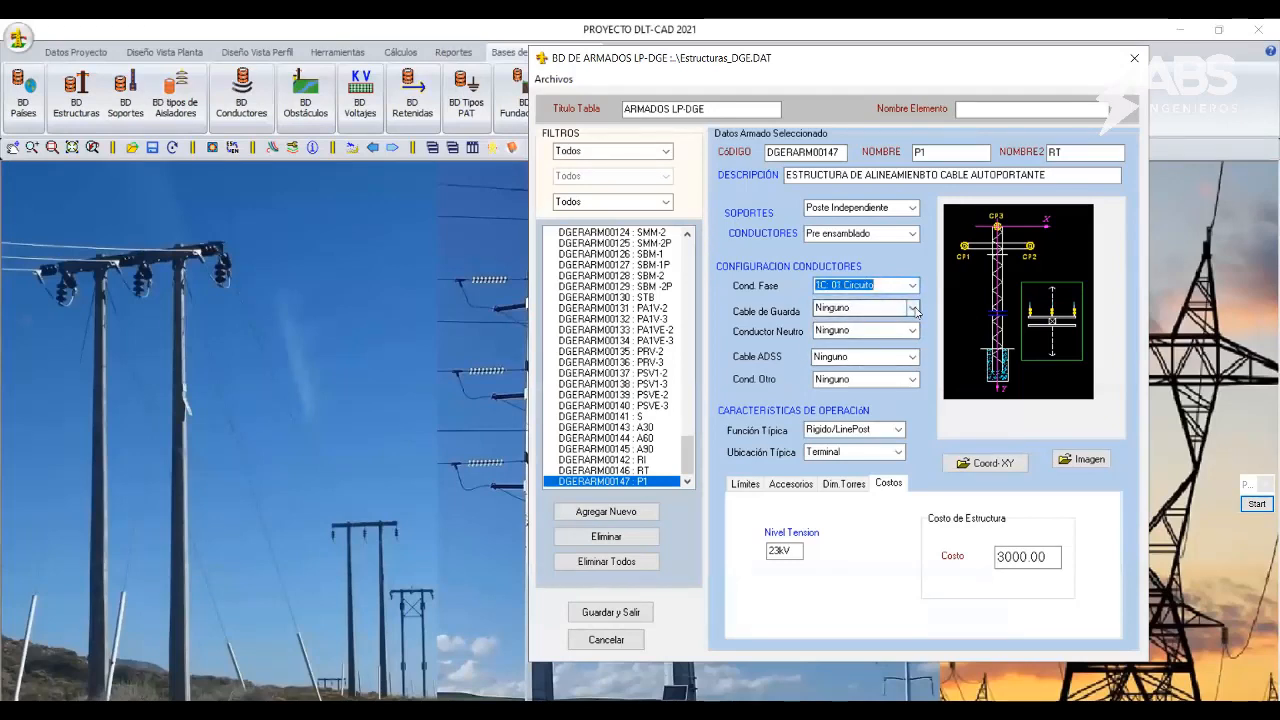
# Try 1 Cable Secundario as P1's other conductor and set it back to Ninguno.
pyautogui.click(912, 379)
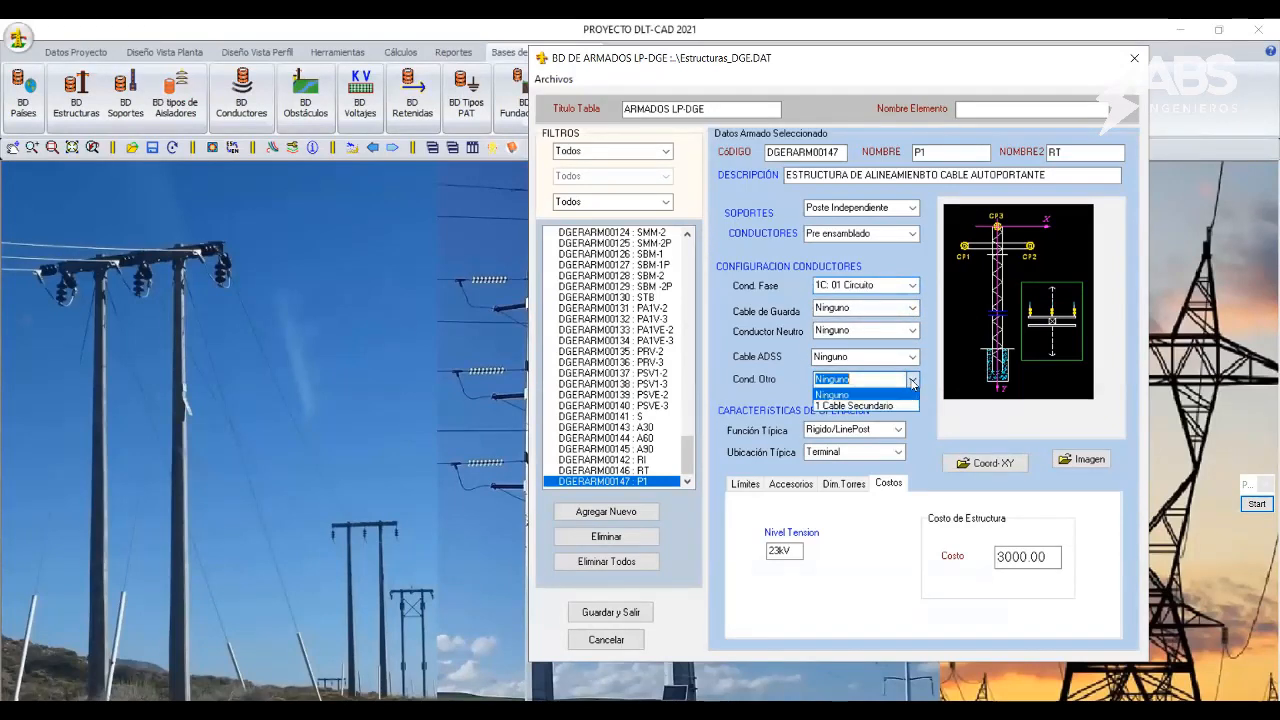
pyautogui.click(860, 406)
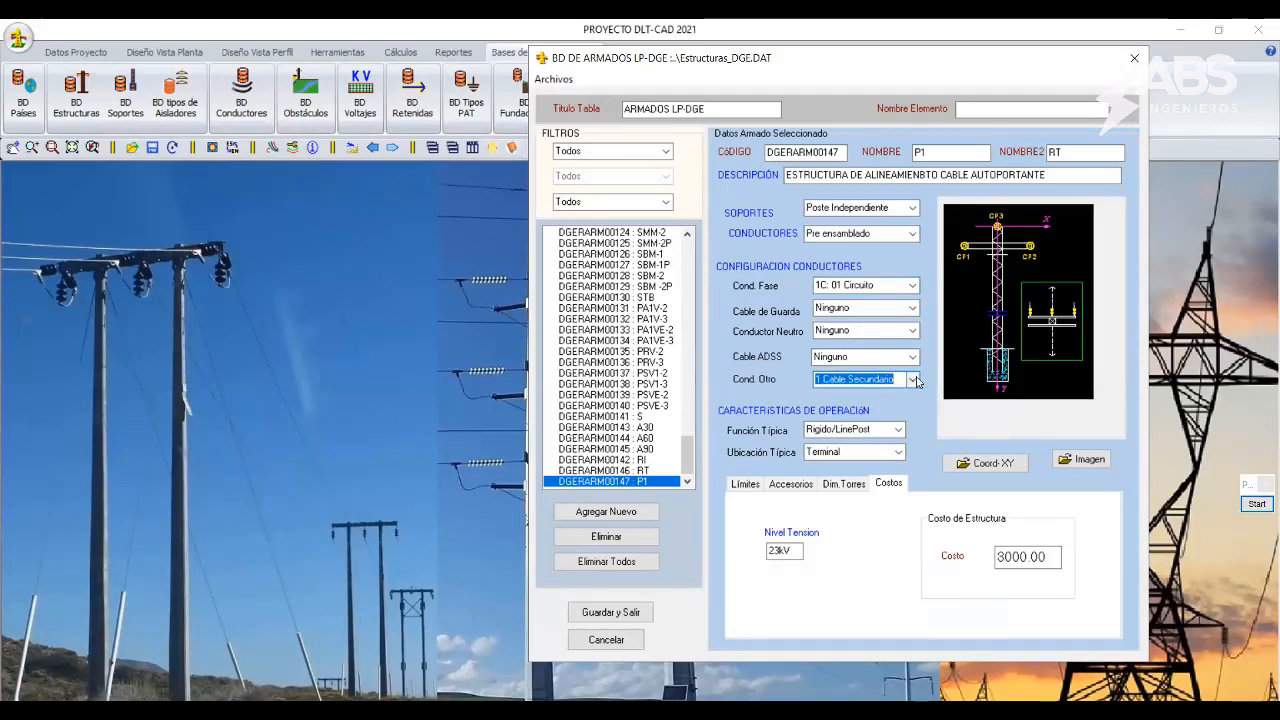
pyautogui.click(912, 379)
pyautogui.click(884, 392)
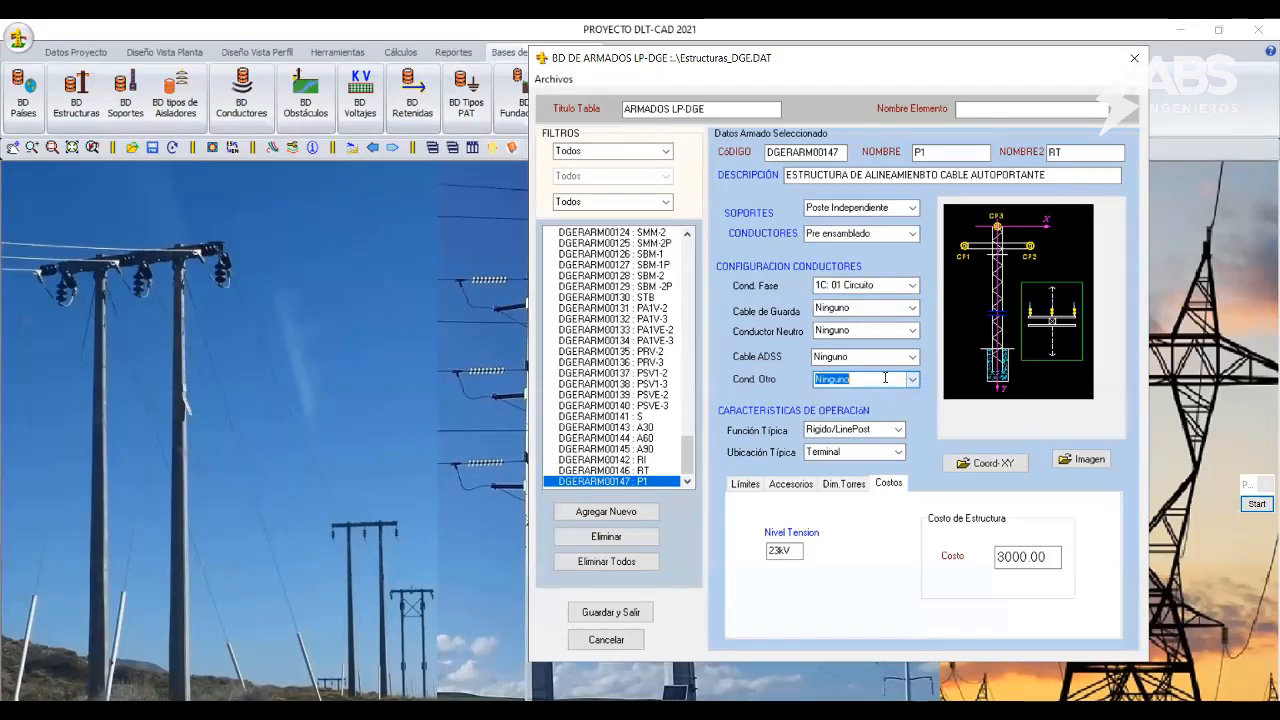
# Set P1's typical function to Suspension and its typical location to Alineamiento.
pyautogui.click(899, 430)
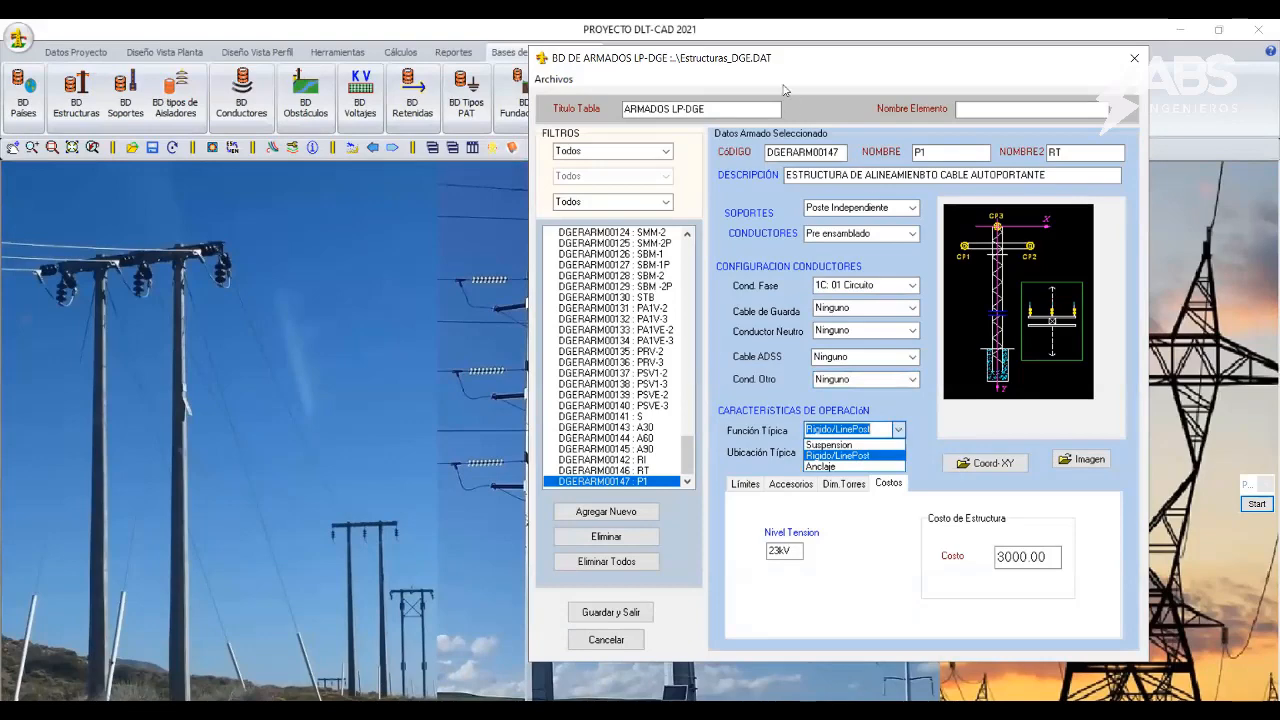
pyautogui.click(761, 62)
pyautogui.moveTo(641, 68); pyautogui.dragTo(496, 75)
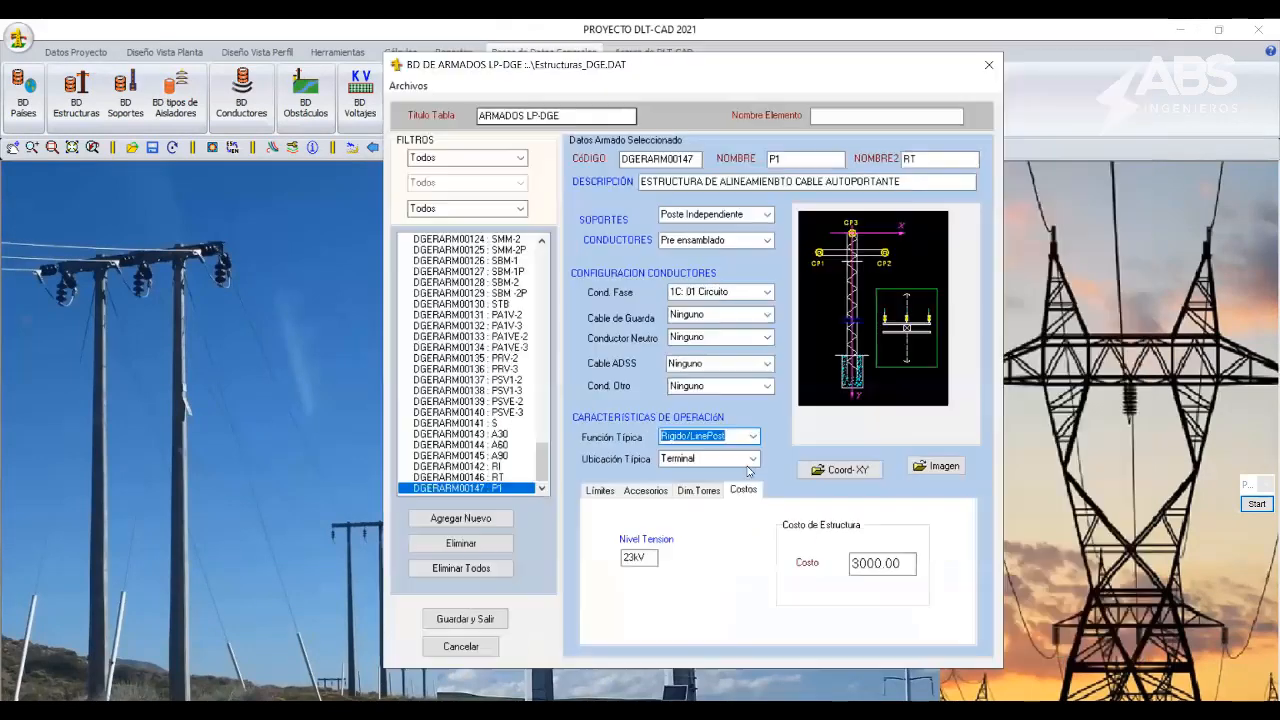
pyautogui.click(753, 437)
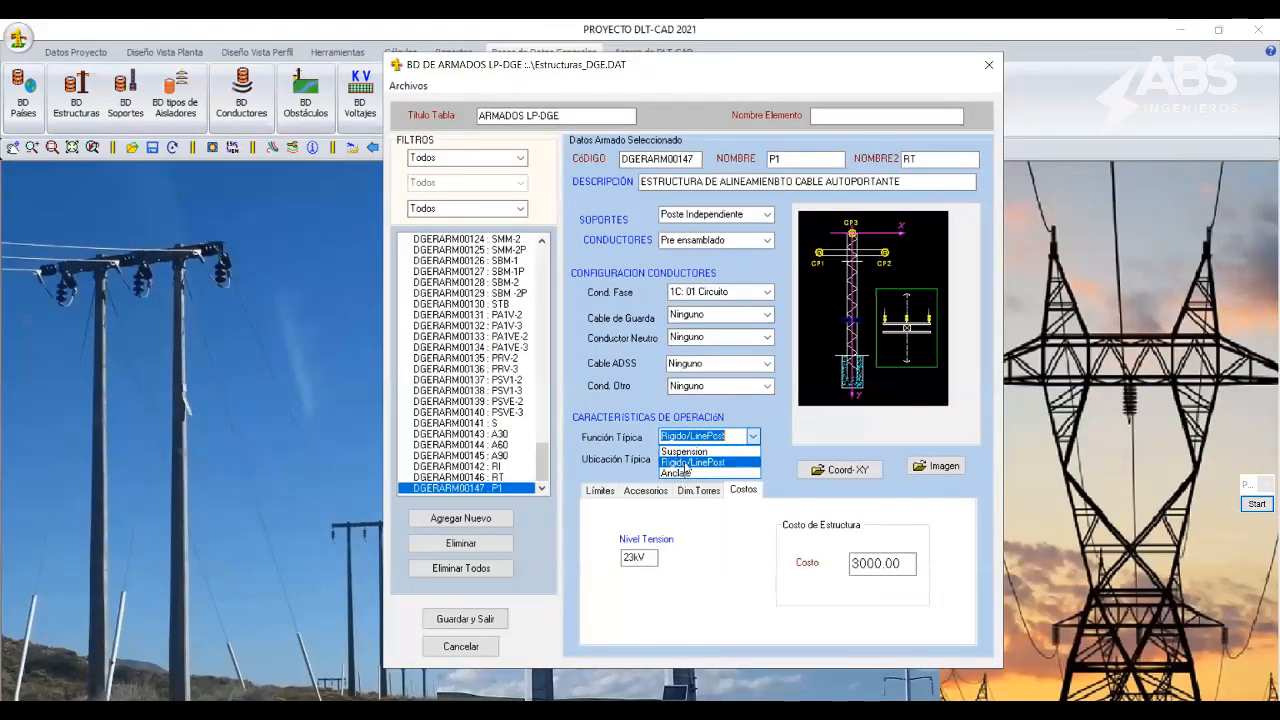
pyautogui.click(700, 451)
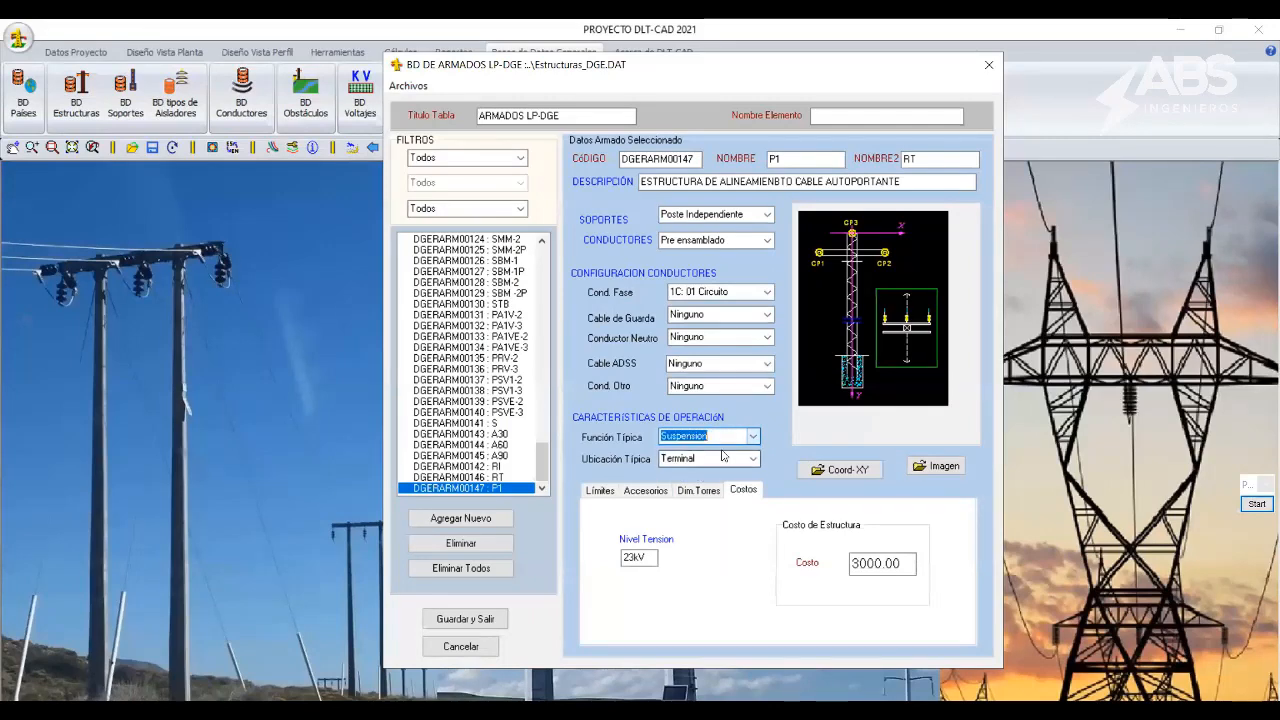
pyautogui.click(724, 456)
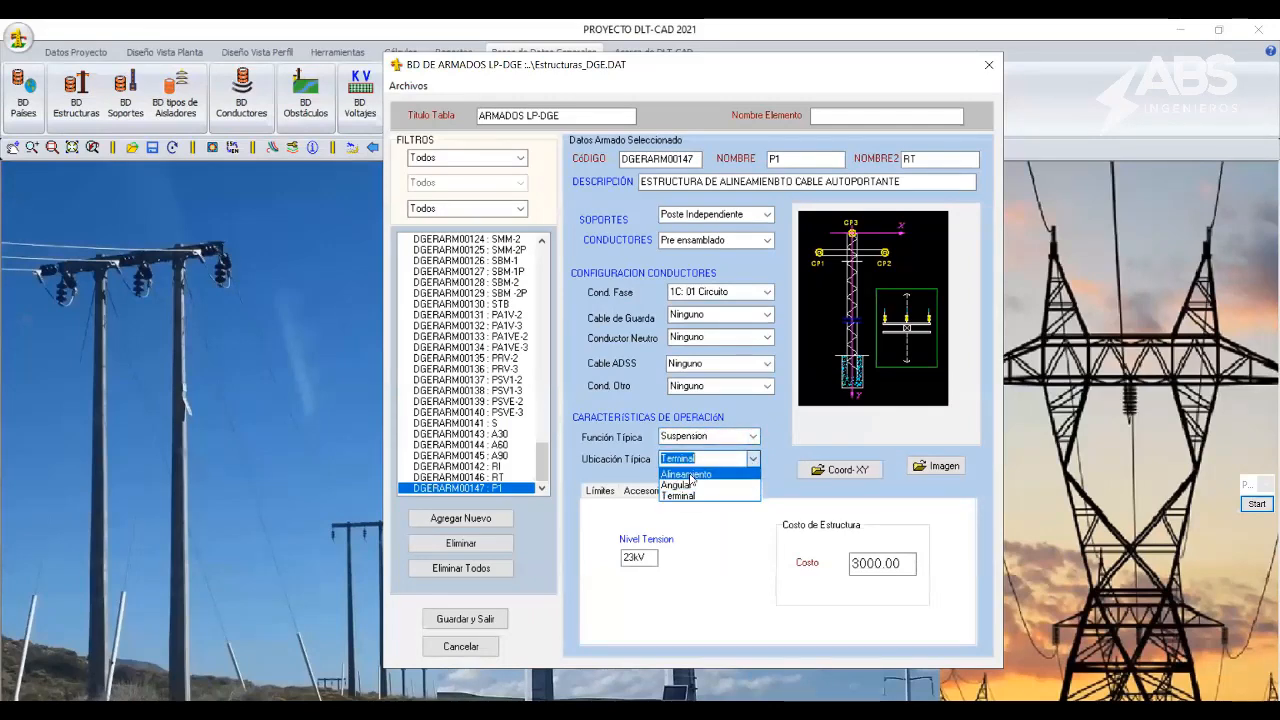
pyautogui.click(676, 474)
# Review the notes and diagram in li-7-310 P1.pdf in Acrobat Reader and return to the structures database in DLT-CAD.
pyautogui.hotkey('alt', 'Tab')
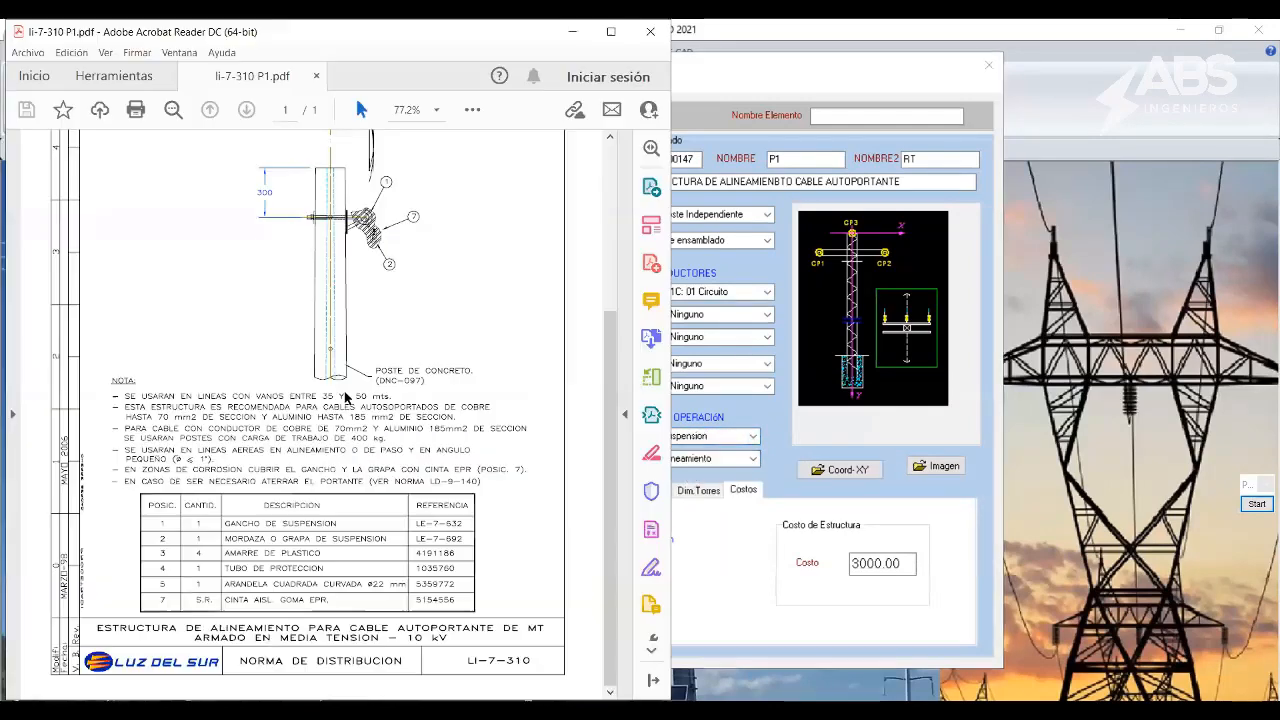
pyautogui.scroll(4, 352, 399)
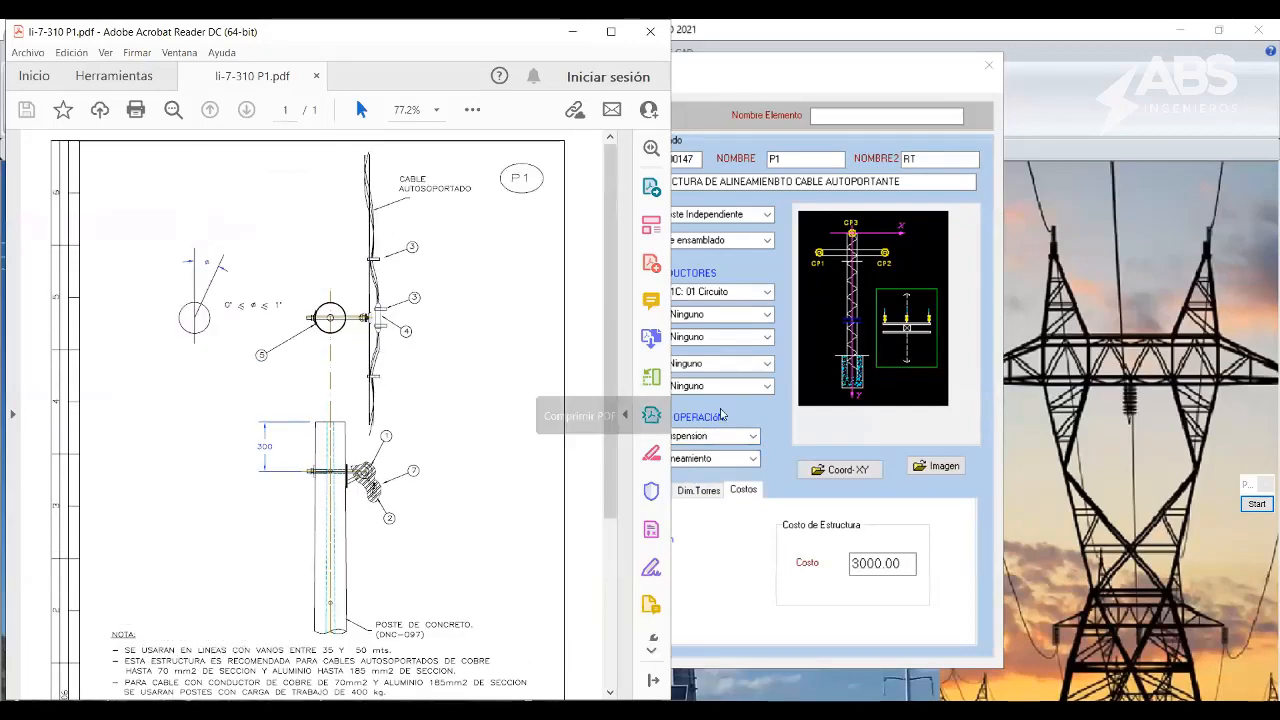
pyautogui.click(783, 416)
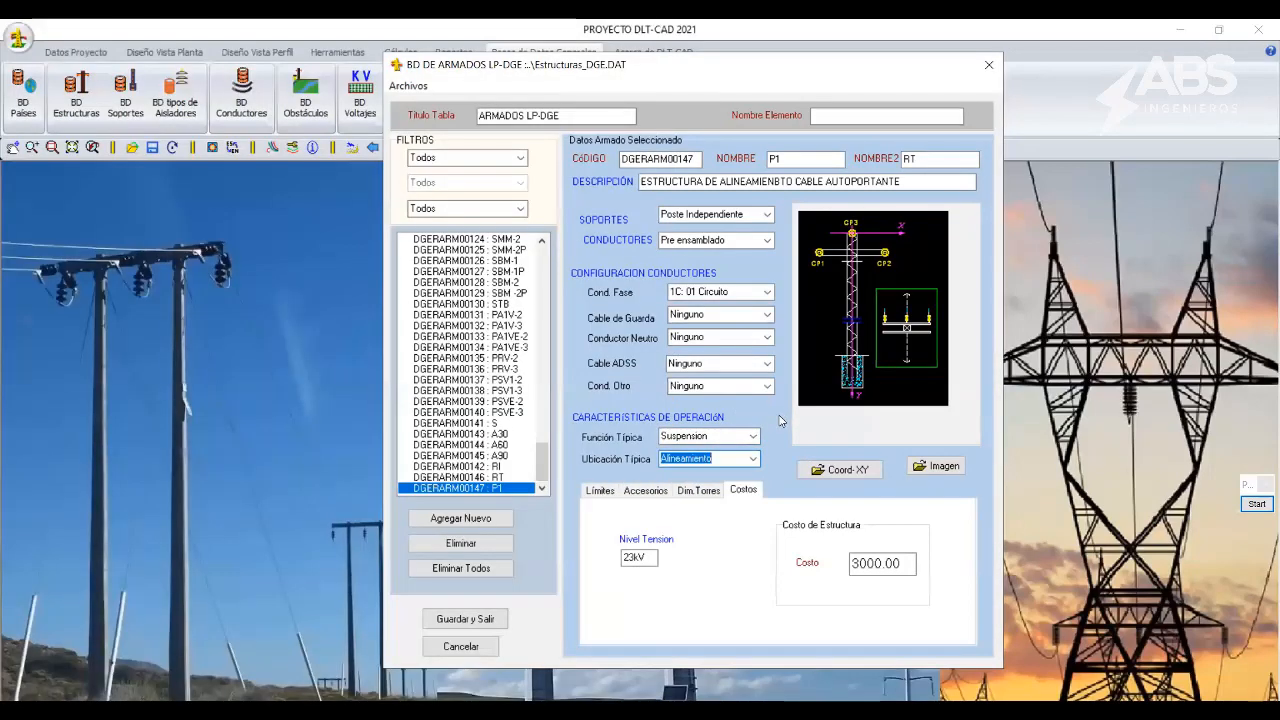
# Check the angle range in the Acrobat Reader drawing and, in P1's limits in DLT-CAD, set the maximum angle to 1 with 1 support.
pyautogui.click(601, 490)
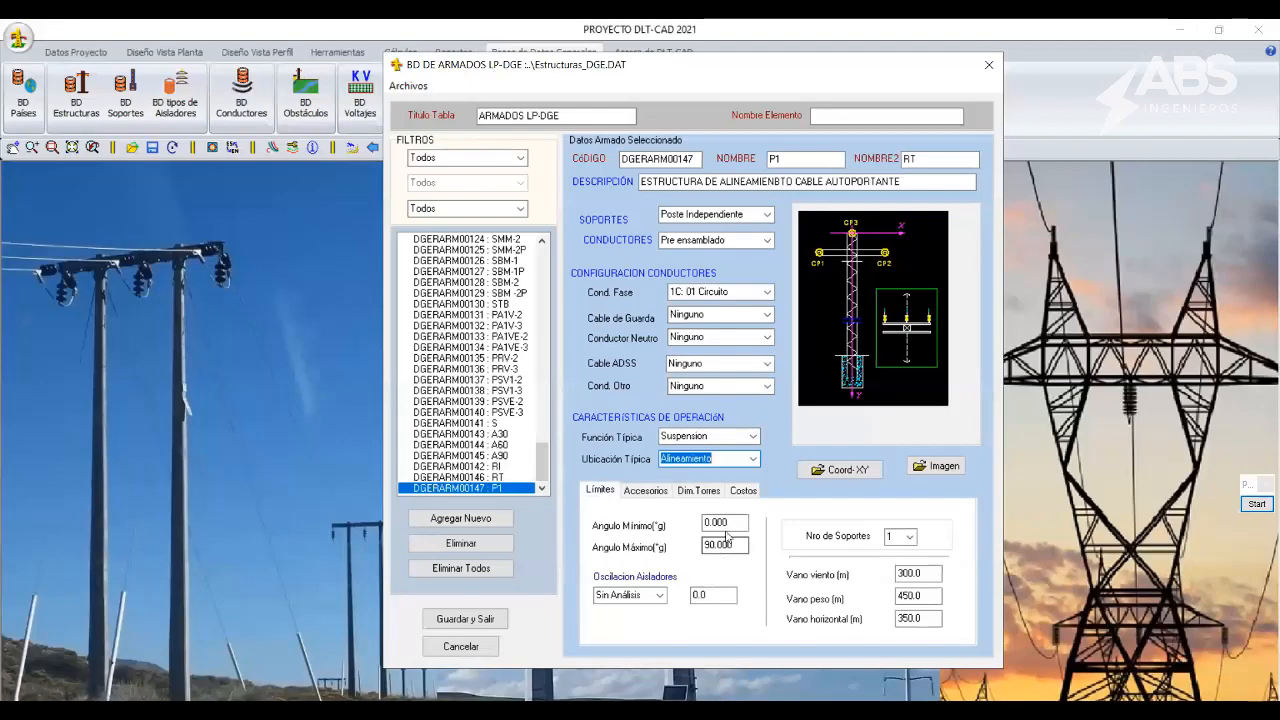
pyautogui.press('Tab')
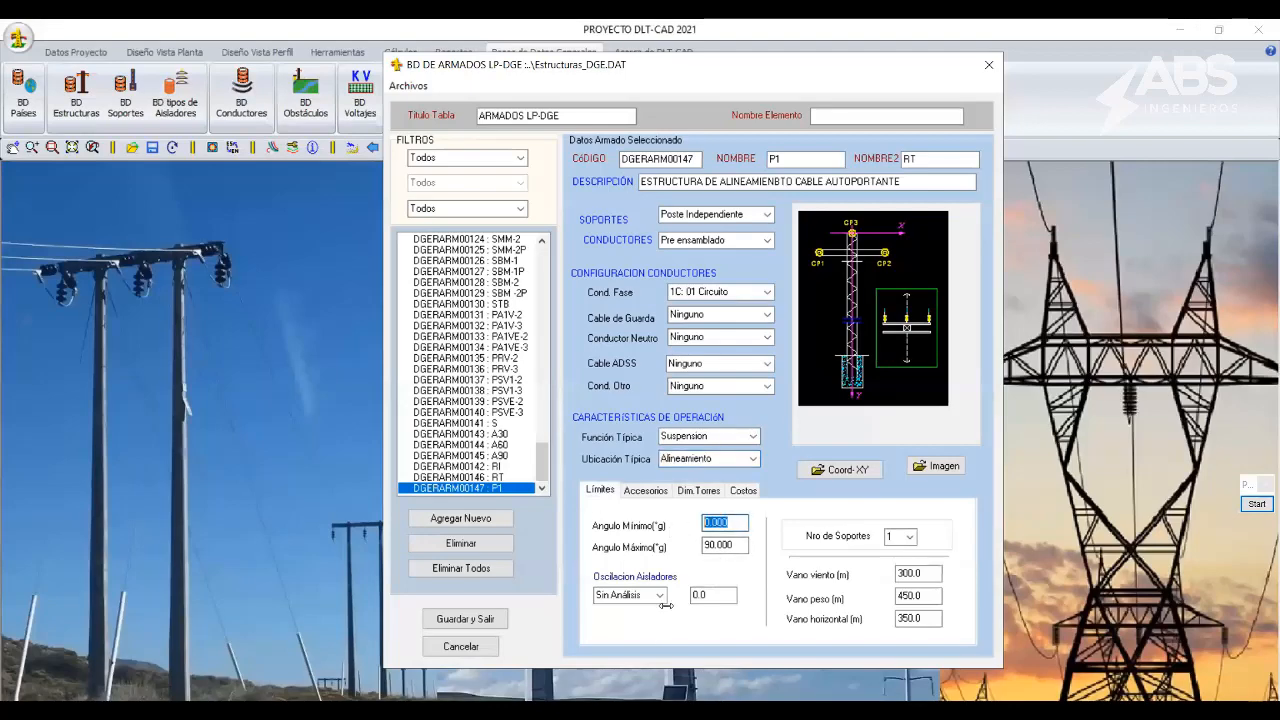
pyautogui.hotkey('alt', 'Tab')
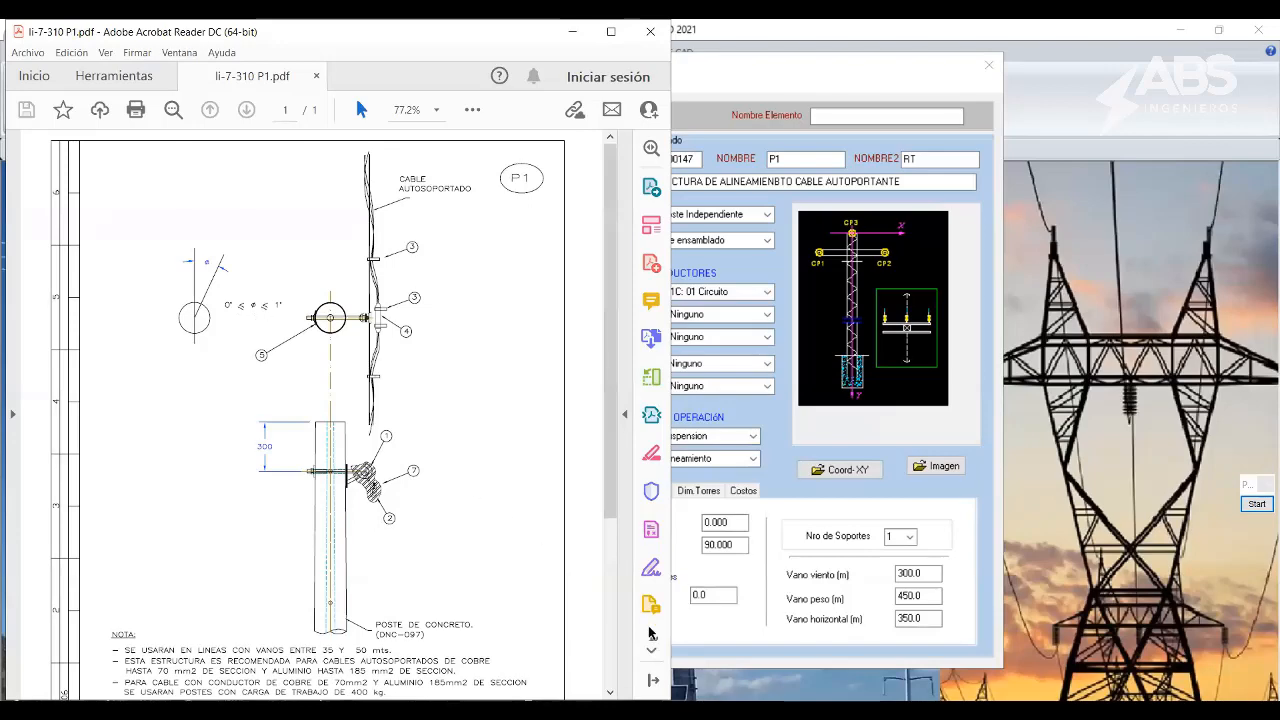
pyautogui.keyDown('ctrl'); pyautogui.scroll(3, 249, 300); pyautogui.keyUp('ctrl')
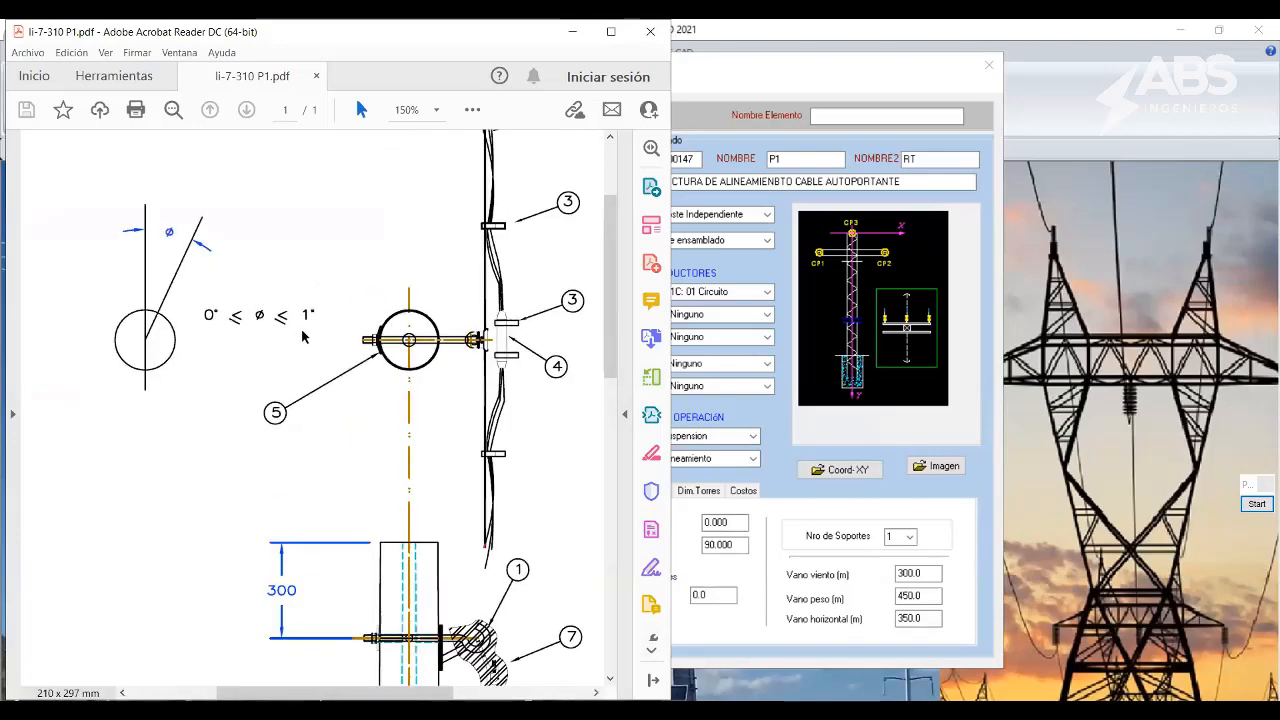
pyautogui.keyDown('ctrl'); pyautogui.scroll(-2, 303, 335); pyautogui.keyUp('ctrl')
pyautogui.click(768, 485)
pyautogui.moveTo(741, 545); pyautogui.dragTo(655, 546)
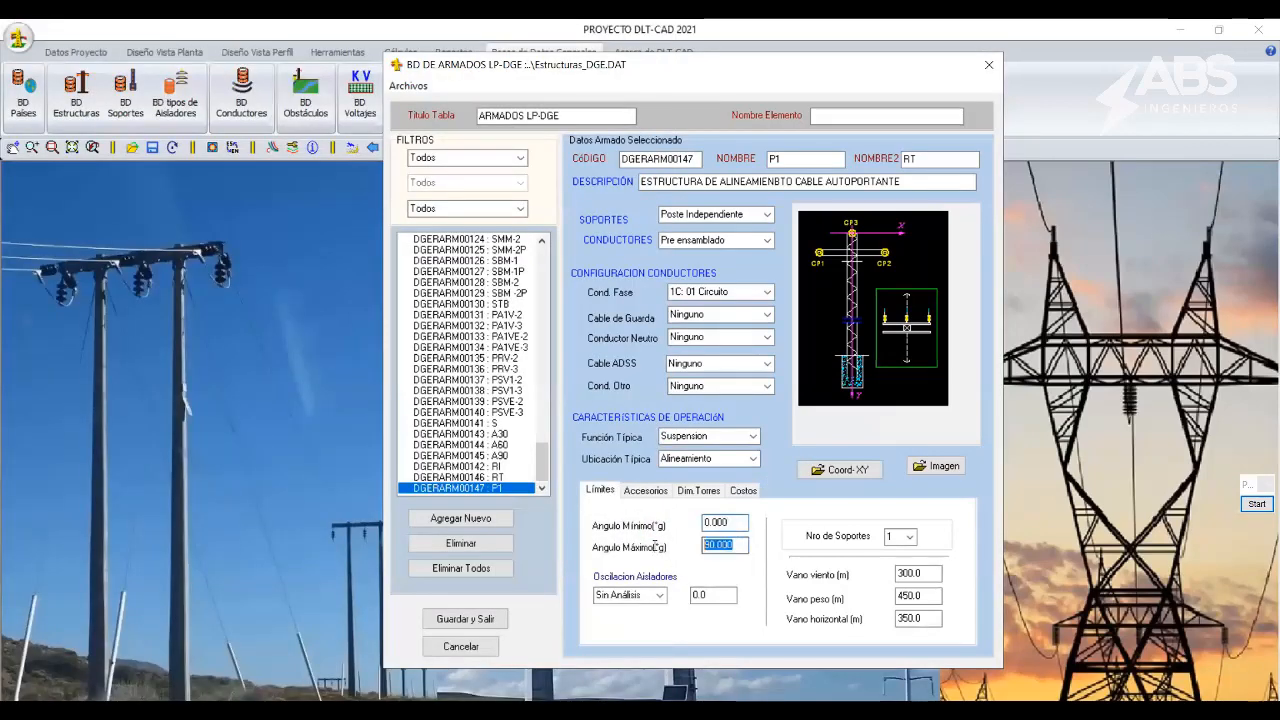
pyautogui.write('1')
pyautogui.click(900, 536)
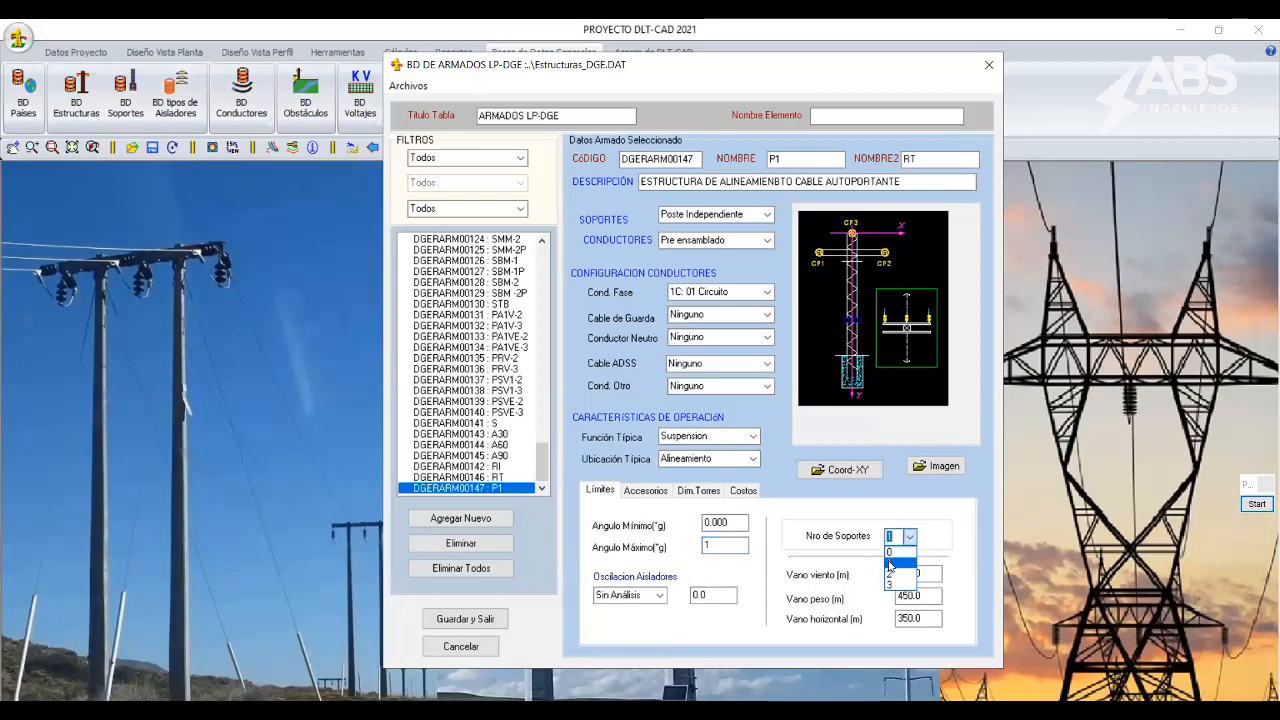
pyautogui.click(890, 564)
# Look through P1's accessories and tower dimensions, and set its voltage level to 10 kV in the cost data.
pyautogui.click(645, 490)
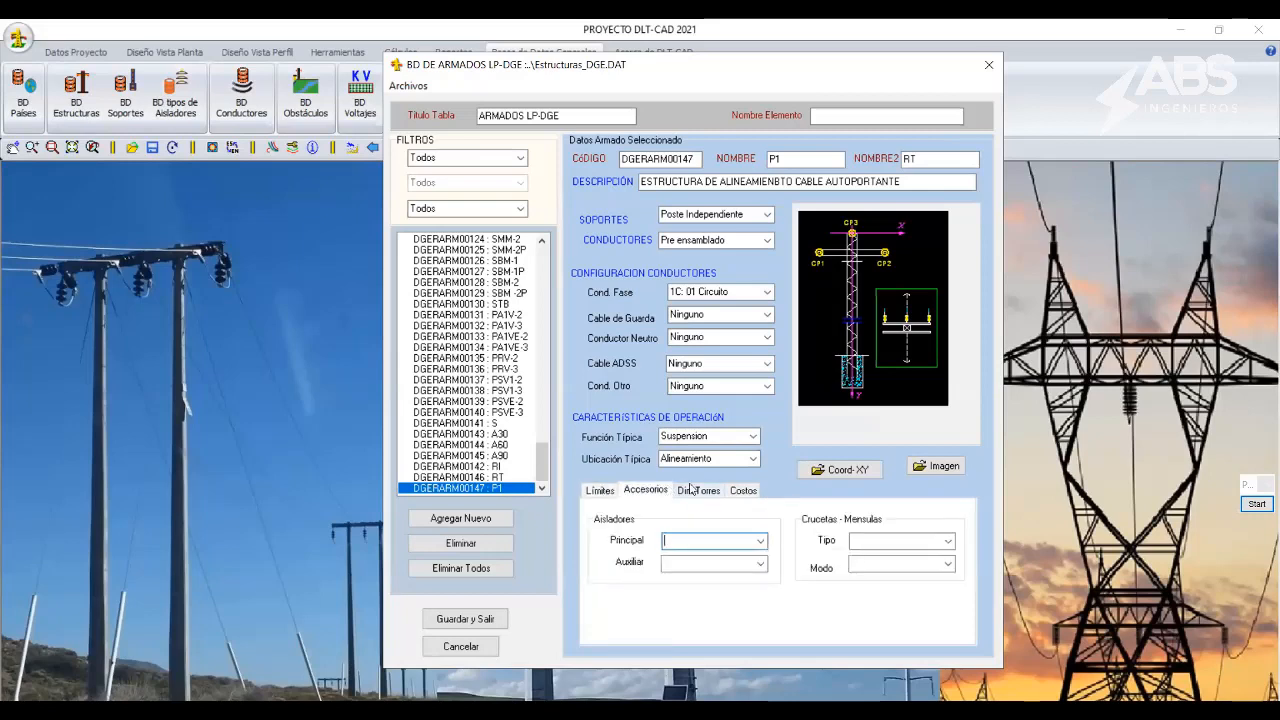
pyautogui.click(698, 490)
pyautogui.click(743, 490)
pyautogui.click(601, 491)
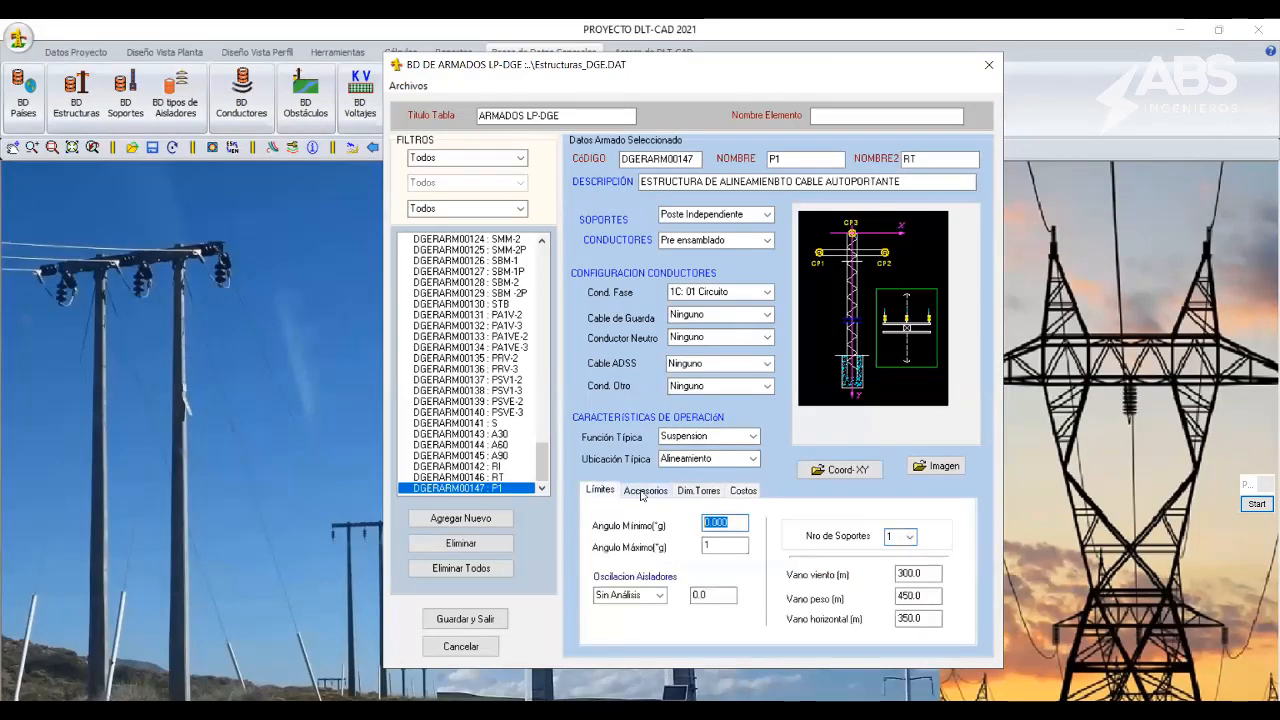
pyautogui.click(743, 490)
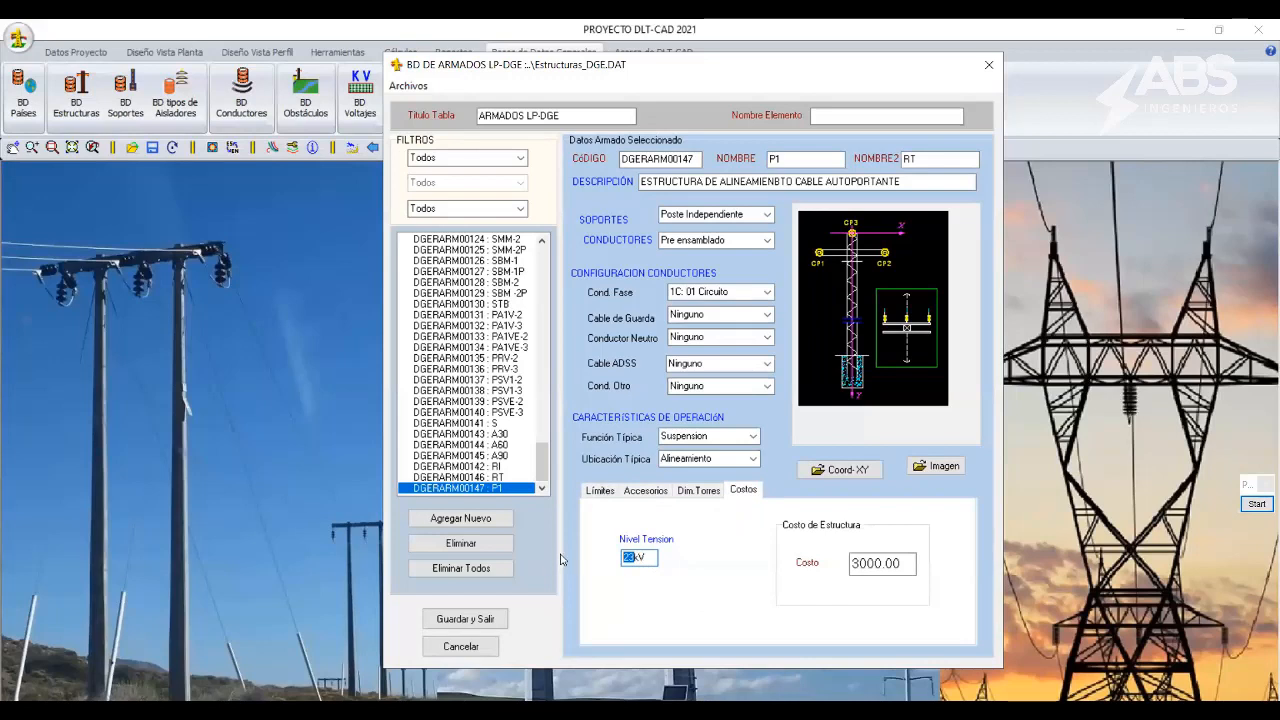
pyautogui.write('10')
# Examine P1's wind span, weight span and horizontal span limits.
pyautogui.click(601, 491)
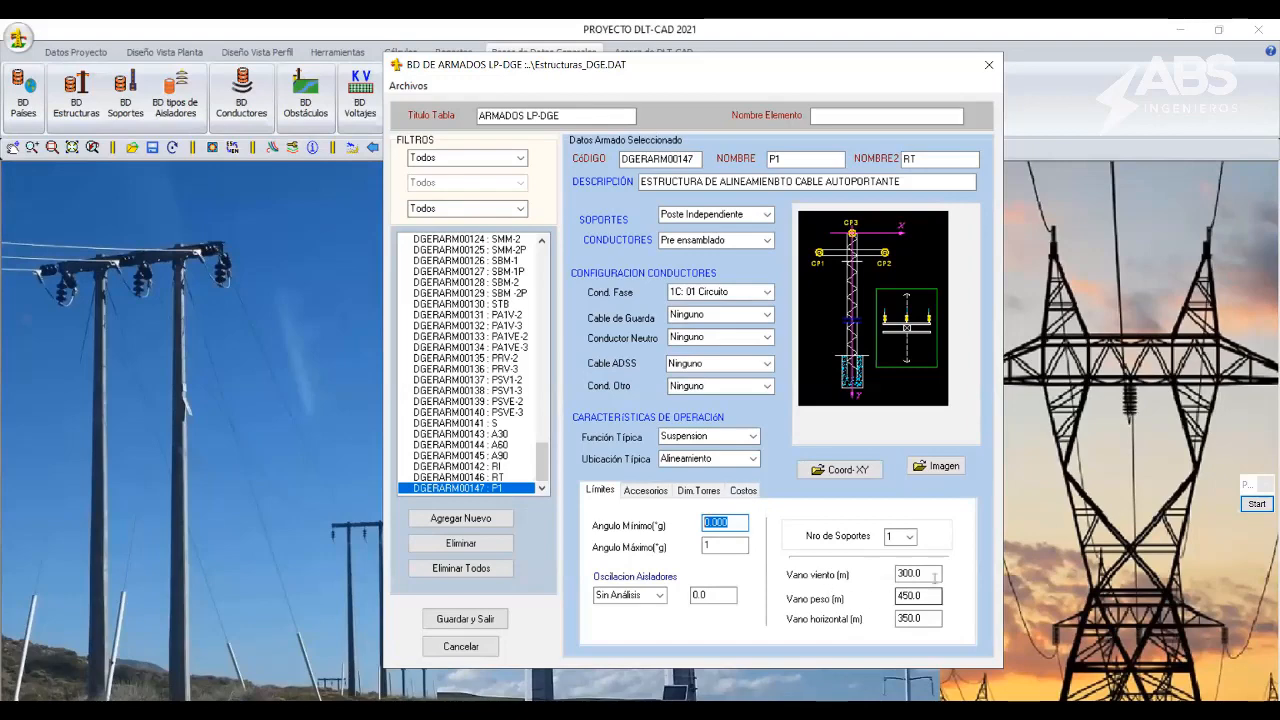
pyautogui.click(905, 574)
pyautogui.click(905, 595)
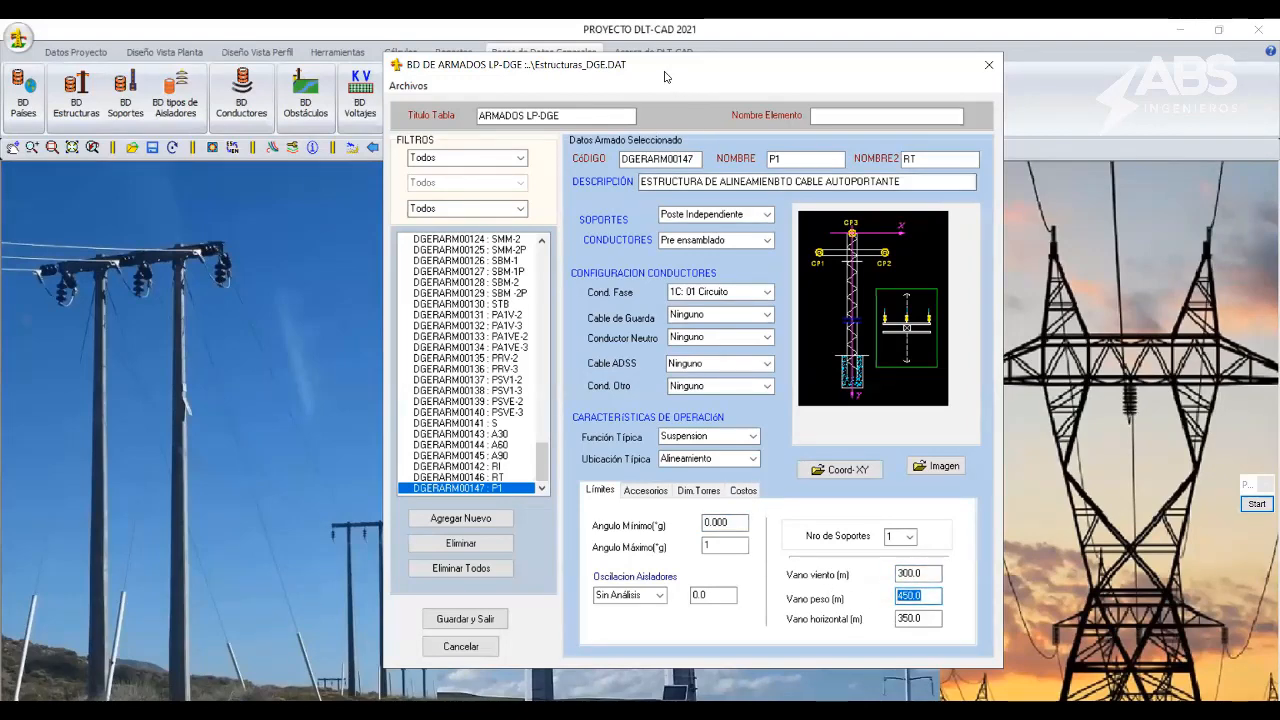
pyautogui.moveTo(666, 72); pyautogui.dragTo(646, 55)
pyautogui.moveTo(903, 556); pyautogui.dragTo(855, 587)
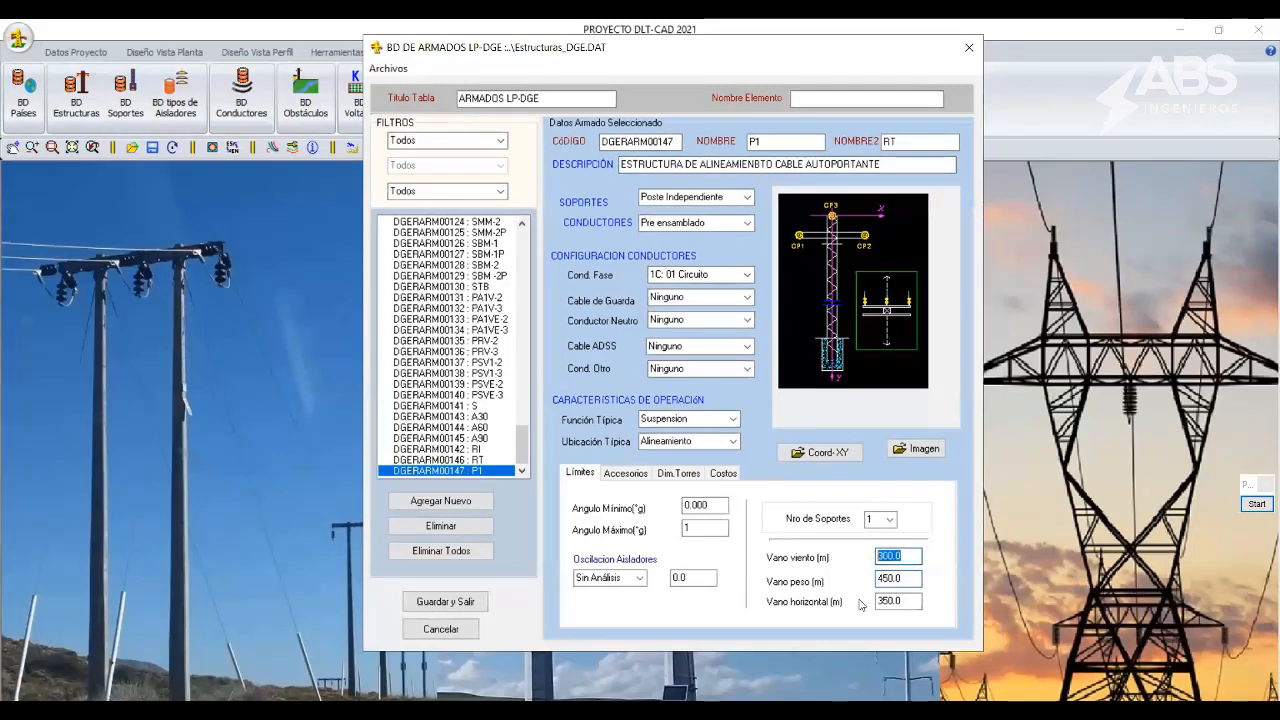
pyautogui.press('Tab')
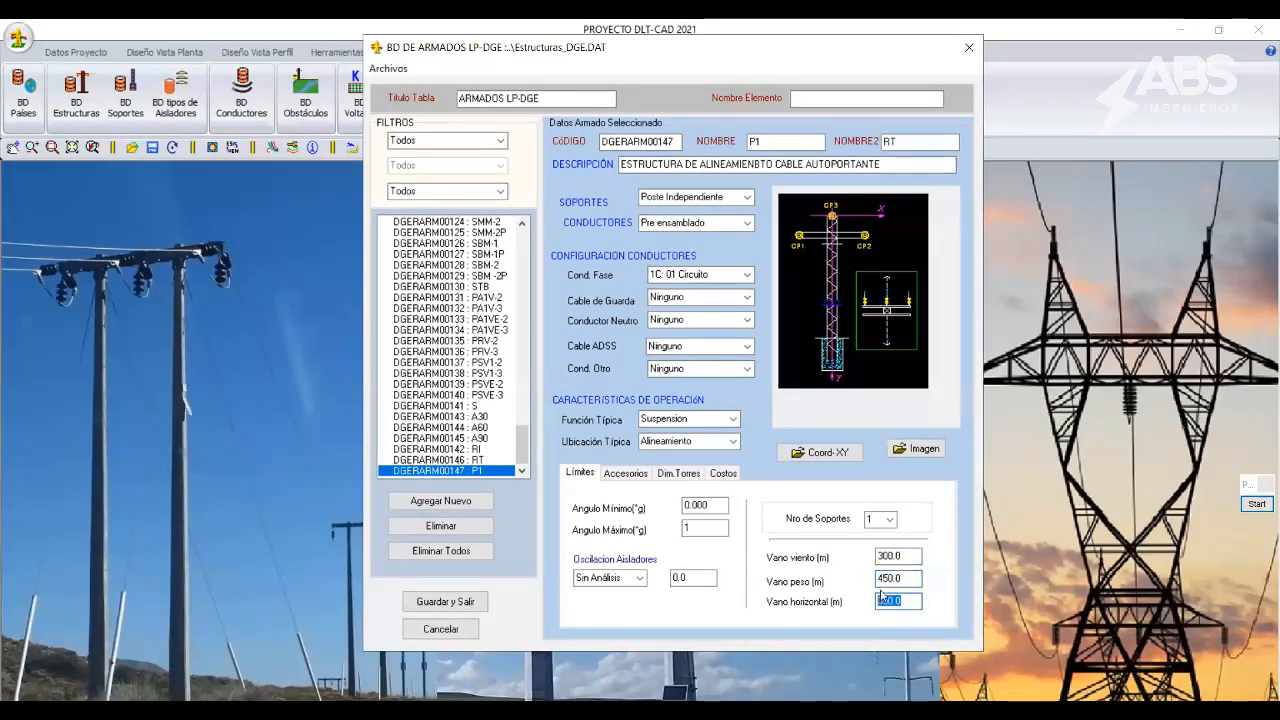
pyautogui.hotkey('shift', 'Tab')
pyautogui.hotkey('shift', 'Tab')
pyautogui.press('Tab')
pyautogui.press('Tab')
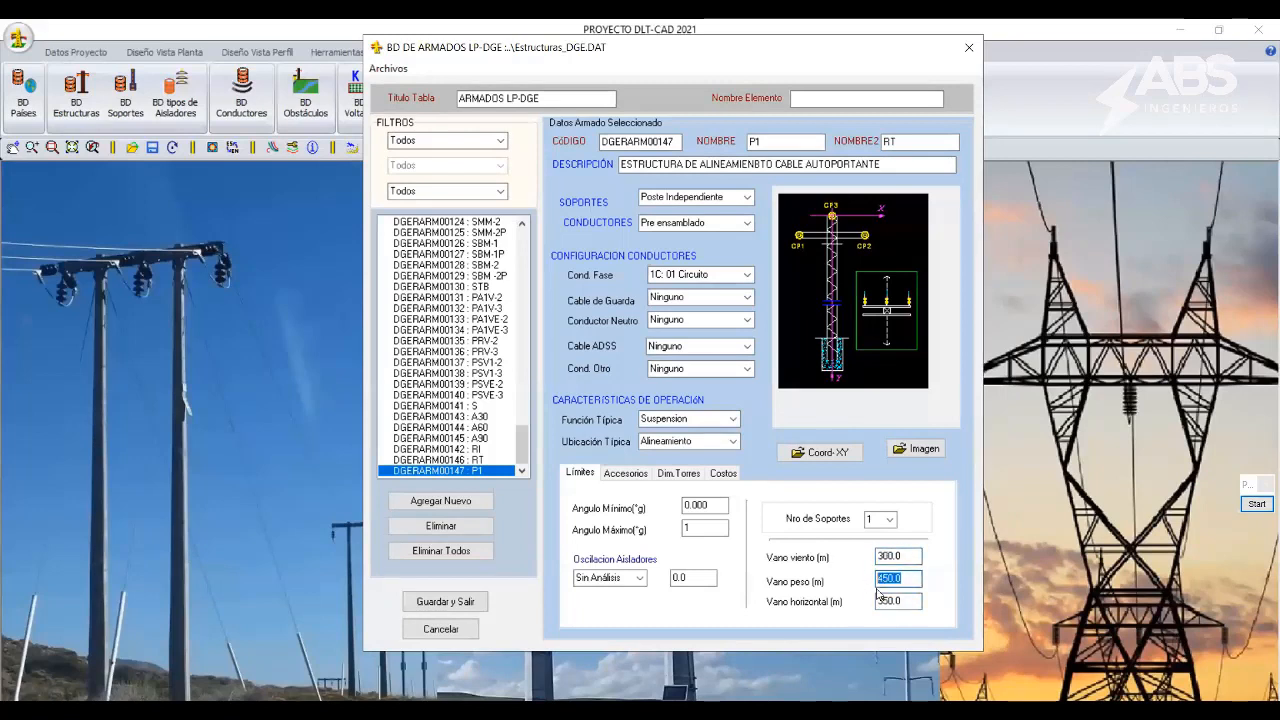
pyautogui.hotkey('shift', 'Tab')
pyautogui.moveTo(904, 557); pyautogui.dragTo(839, 553)
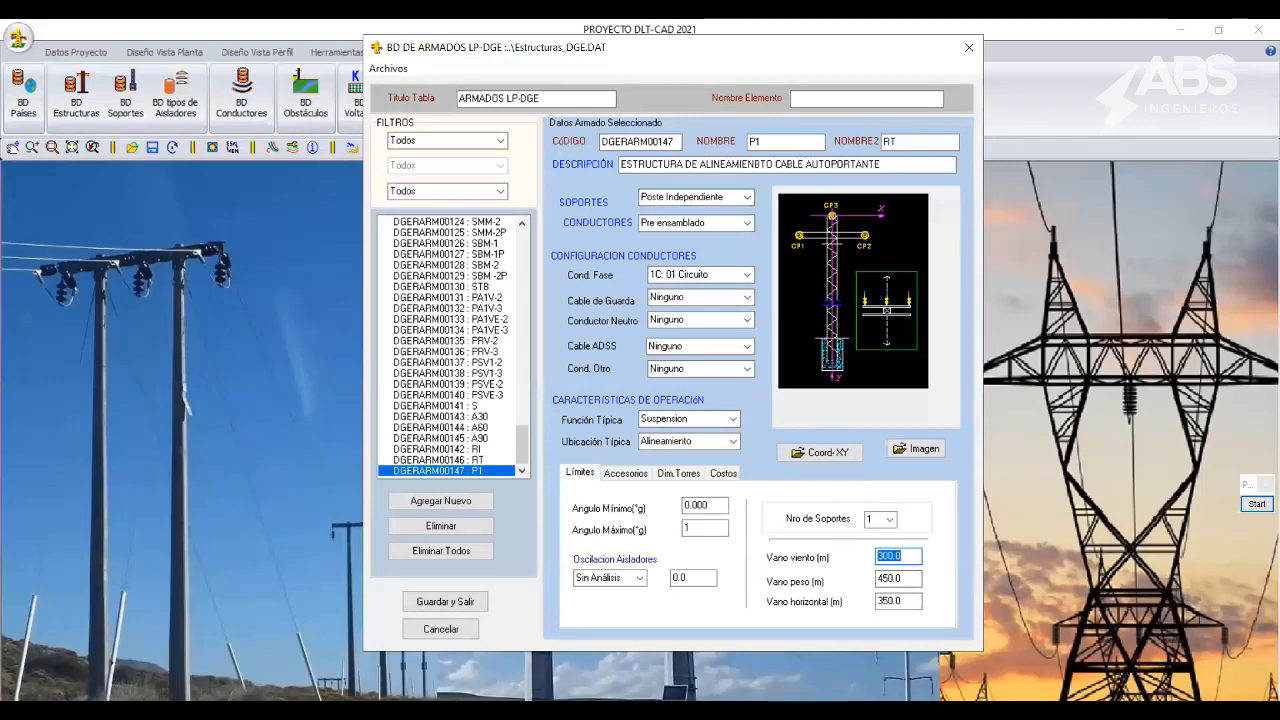
# Consult the LI-7-310 drawing in Acrobat Reader, then set point FC1's Xa to 0 in P1's coordinates in DLT-CAD.
pyautogui.click(376, 712)
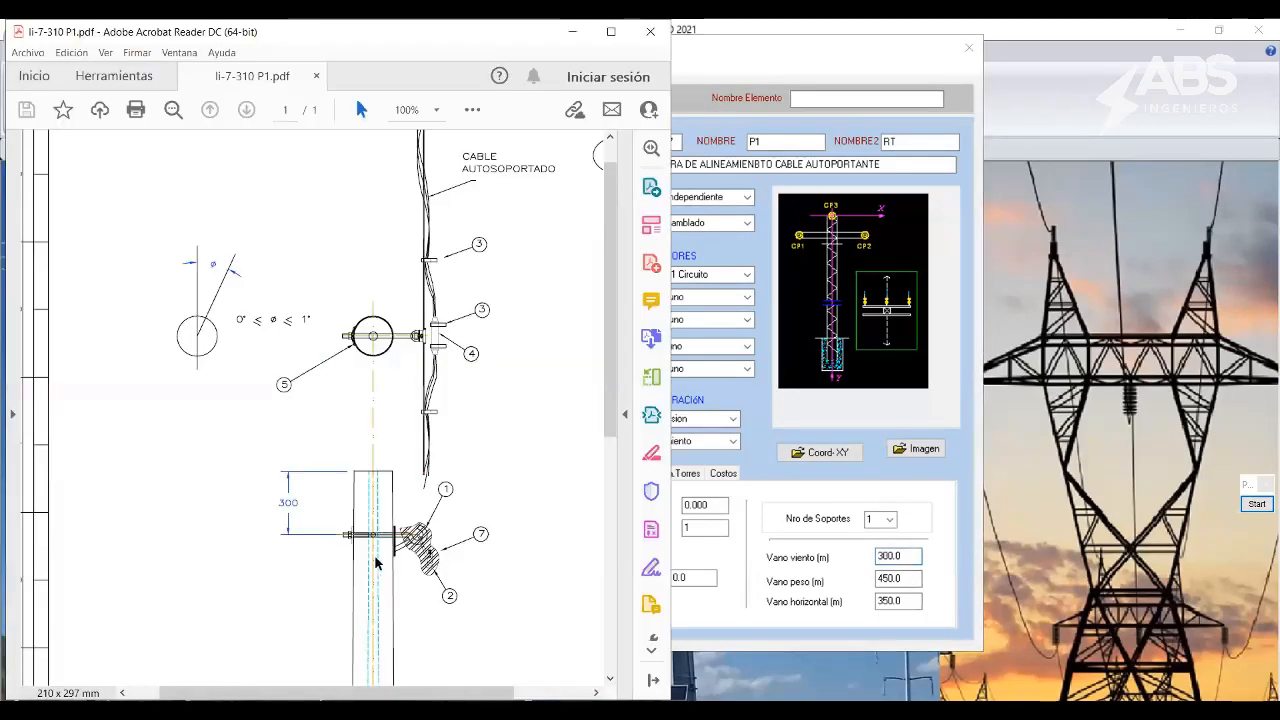
pyautogui.scroll(-1, 396, 530)
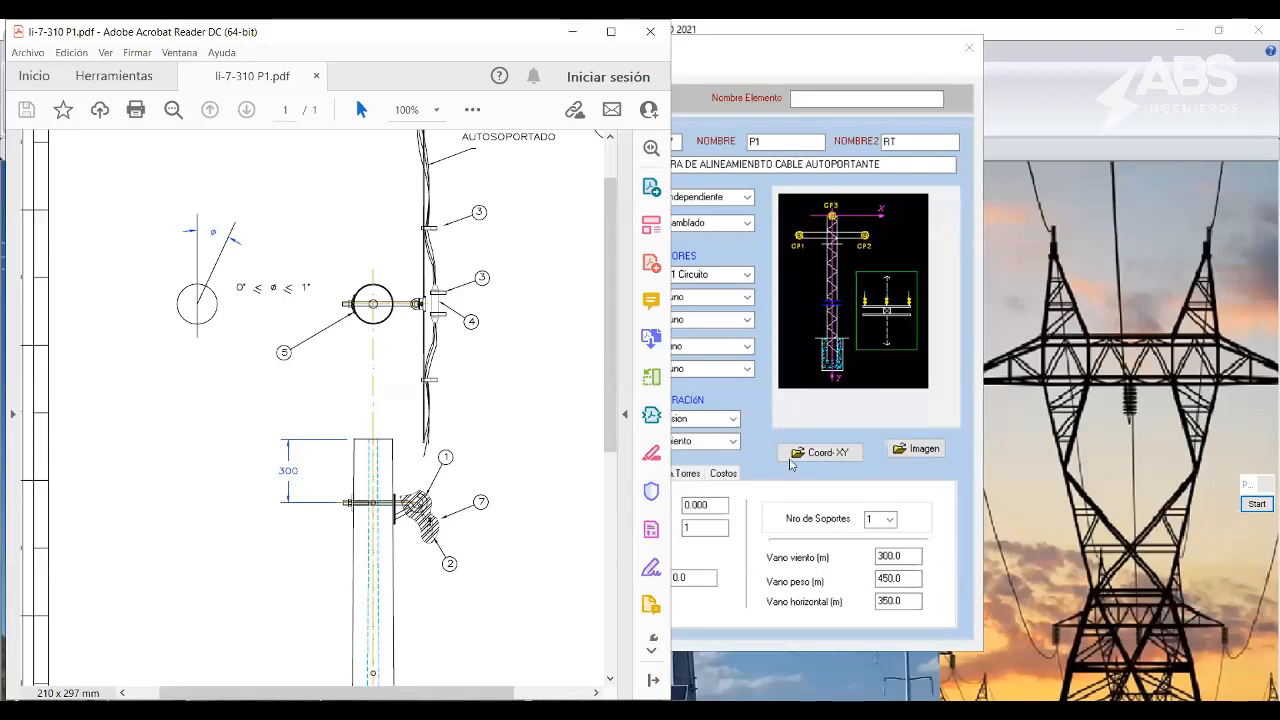
pyautogui.click(822, 457)
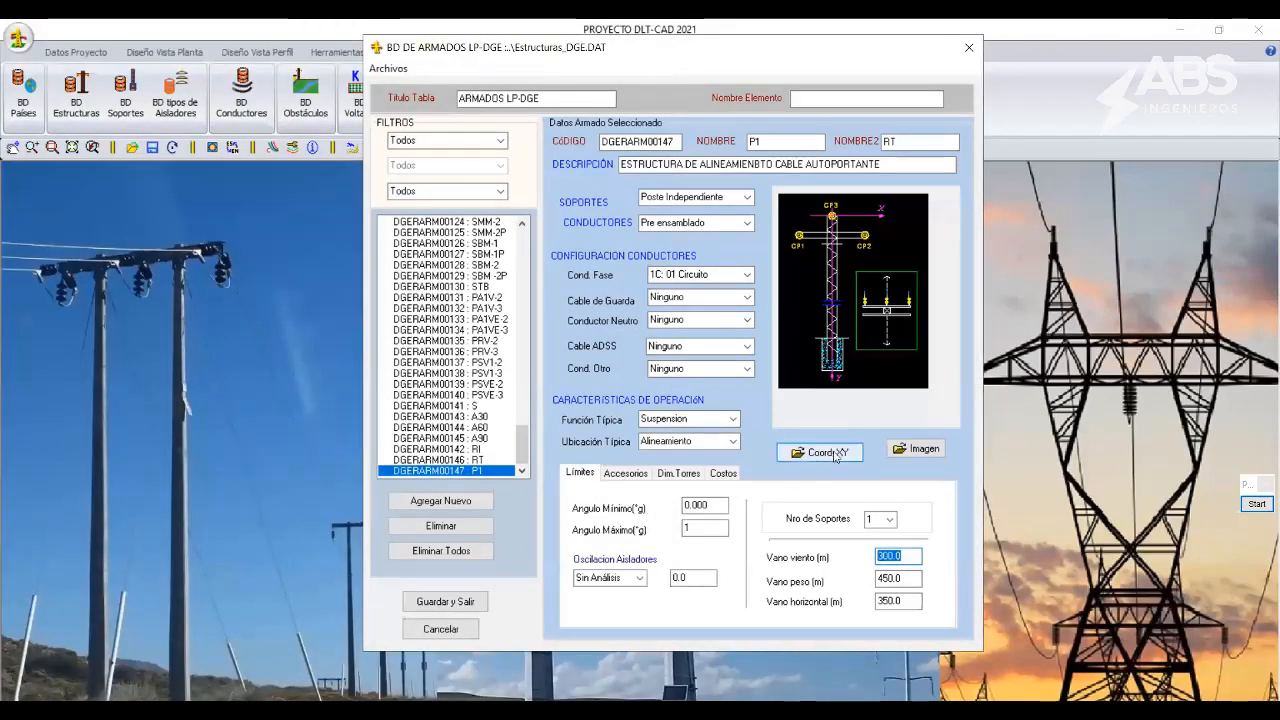
pyautogui.click(826, 454)
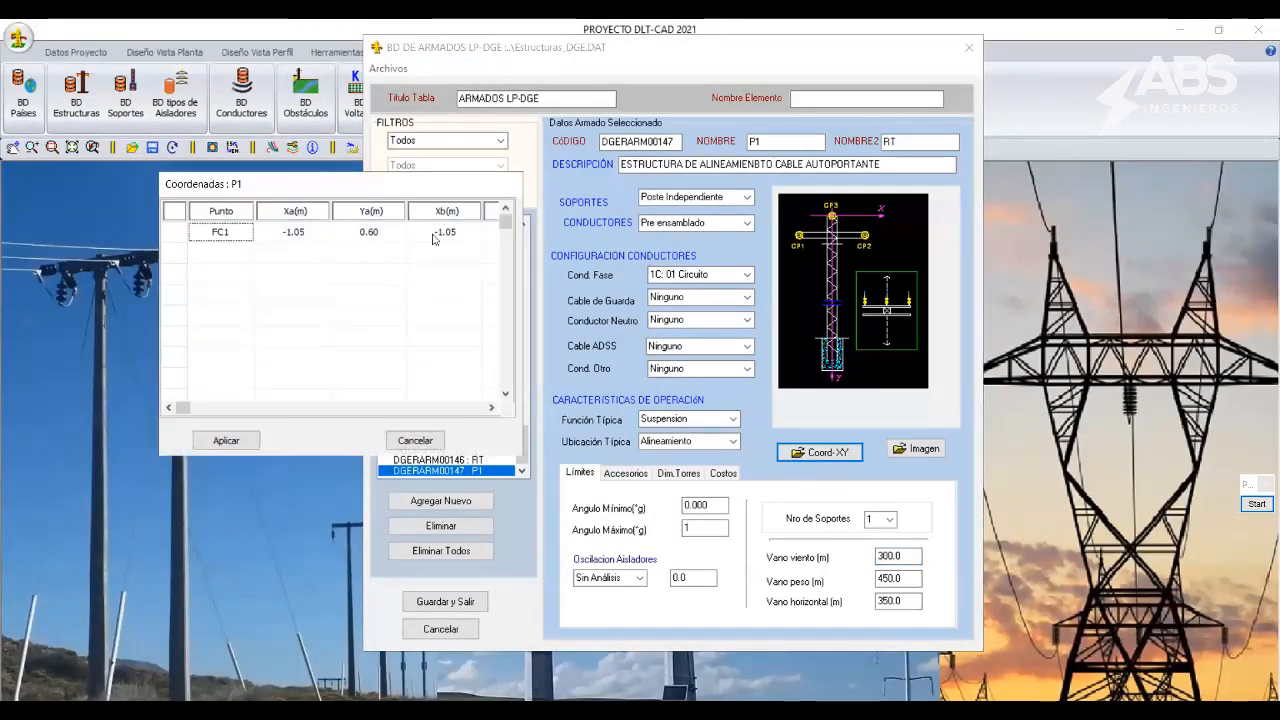
pyautogui.click(420, 440)
pyautogui.click(786, 452)
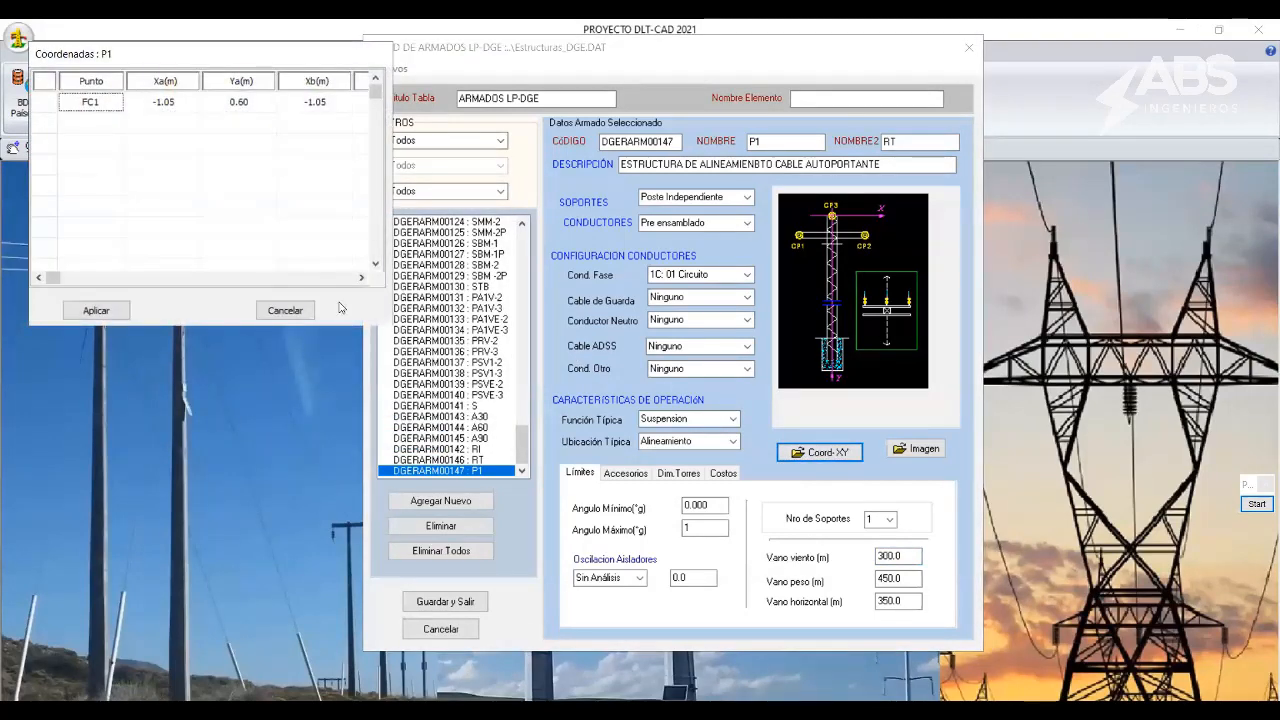
pyautogui.click(165, 102)
pyautogui.write('0')
pyautogui.click(230, 108)
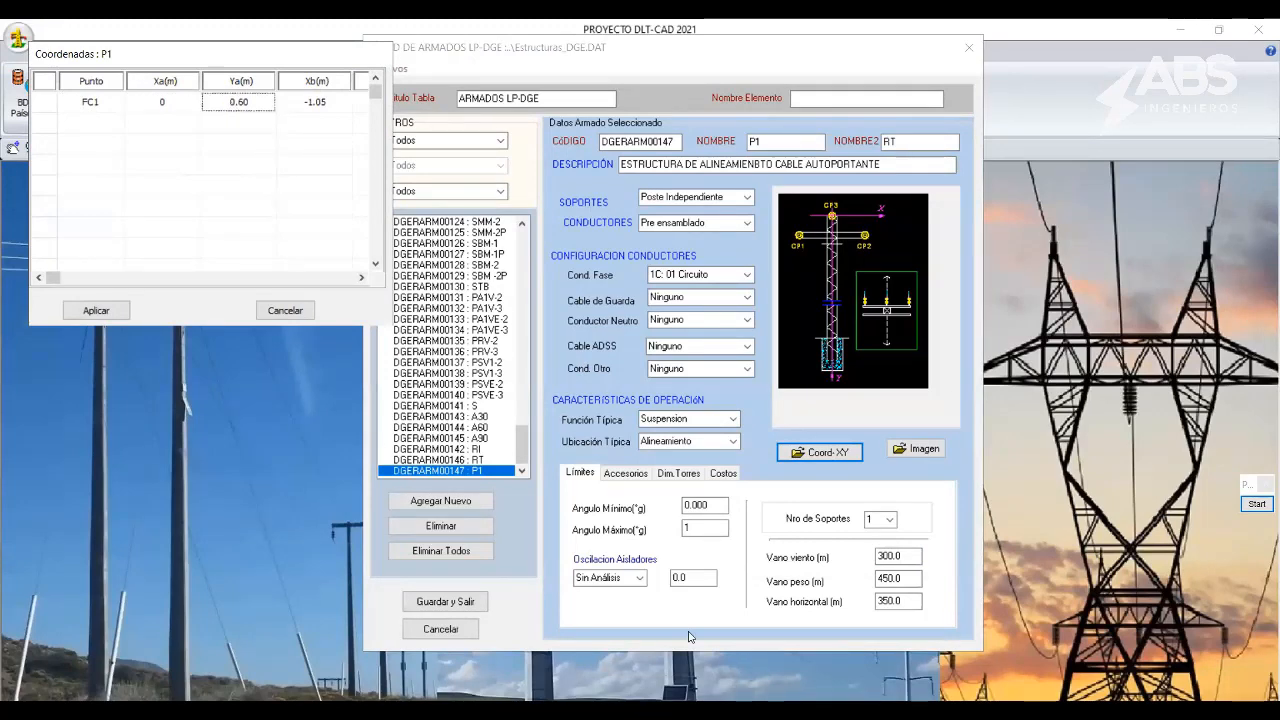
# Switch to the PDF drawing, mark the cable's horizontal offset from the pole axis in red and end the annotation.
pyautogui.hotkey('alt', 'Tab')
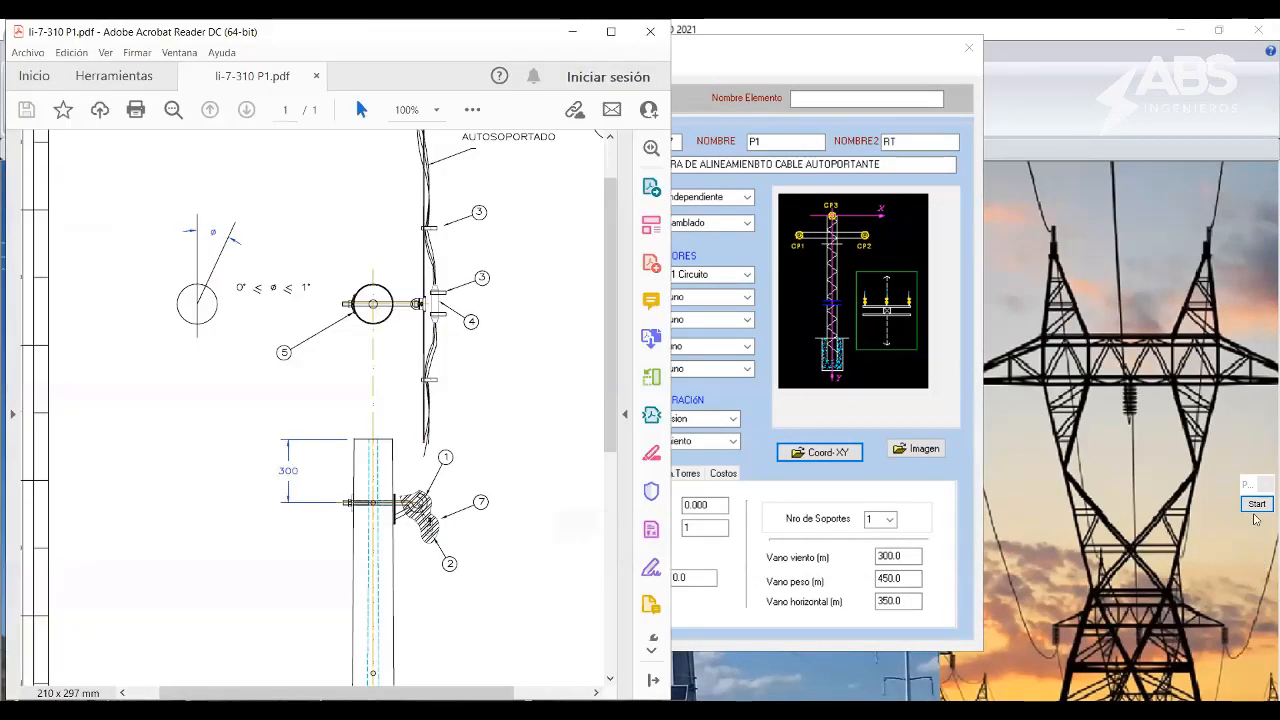
pyautogui.click(1256, 507)
pyautogui.moveTo(376, 447)
pyautogui.mouseDown()
pyautogui.moveTo(377, 484)
pyautogui.moveTo(390, 471)
pyautogui.mouseUp()
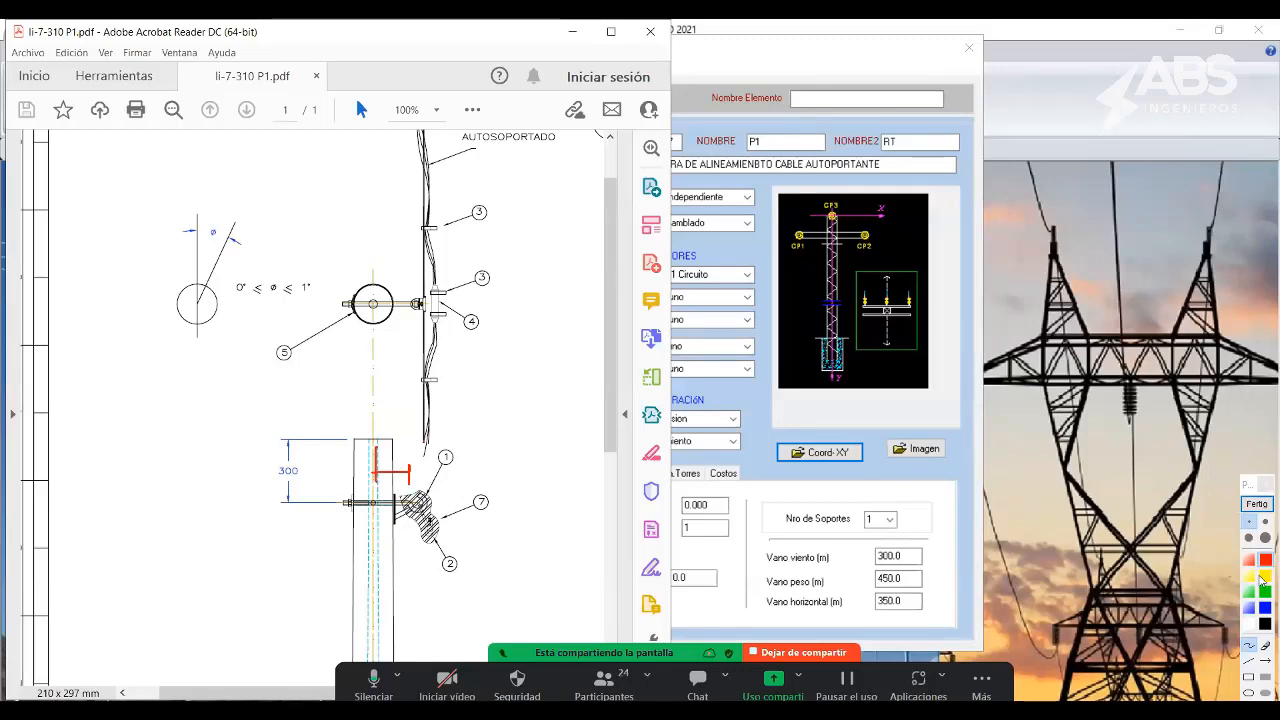
pyautogui.click(1256, 503)
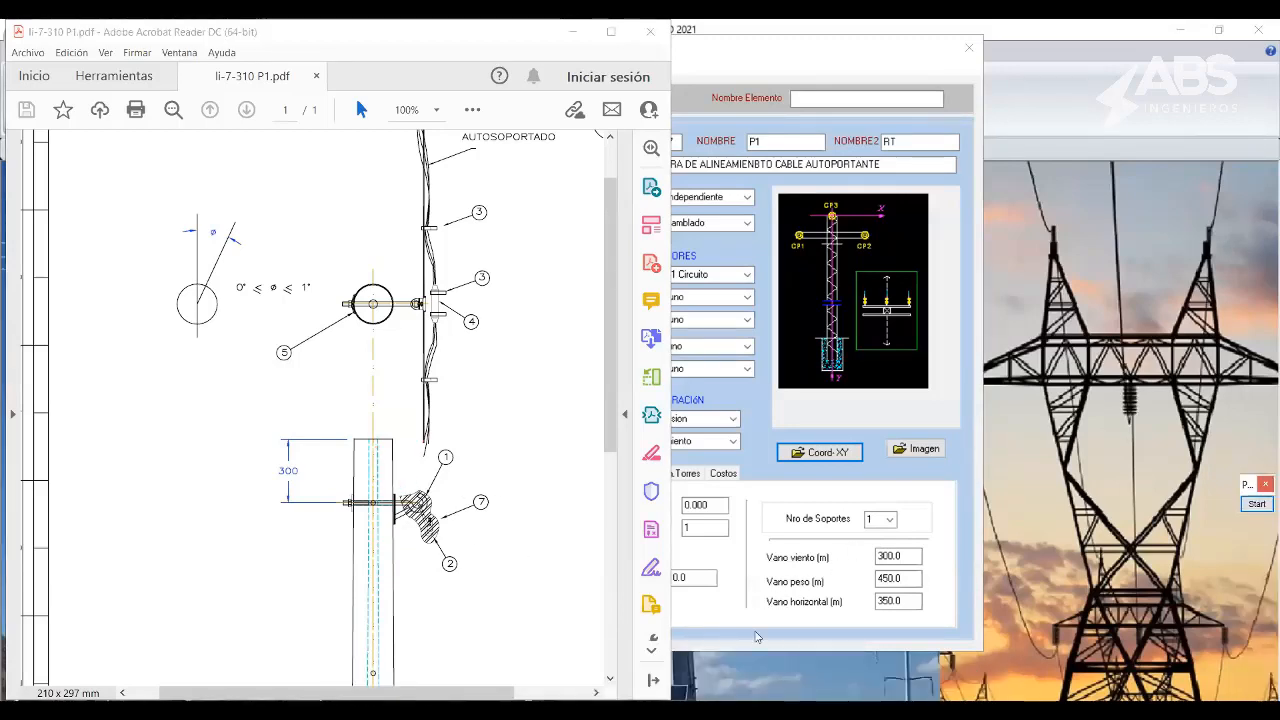
# Return to P1's coordinates in DLT-CAD and set point FC1's Ya to 0.3 m.
pyautogui.click(858, 518)
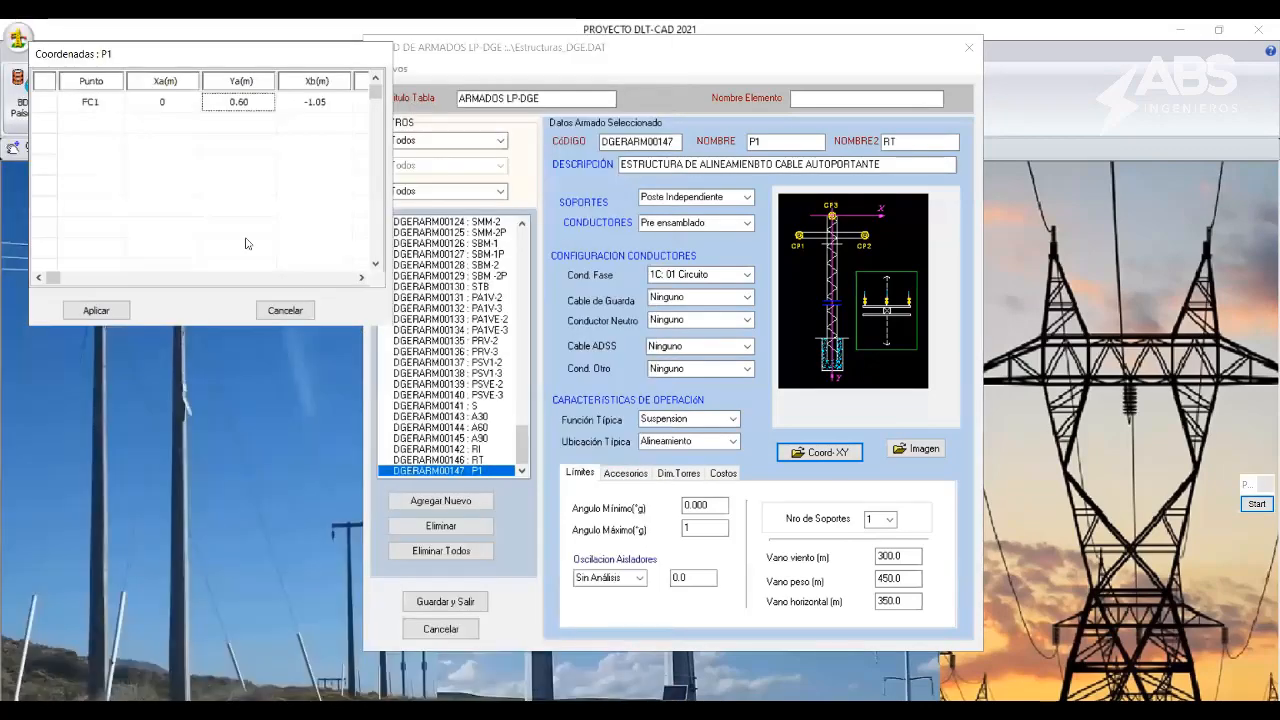
pyautogui.doubleClick(248, 99)
pyautogui.write('0.3')
pyautogui.click(260, 152)
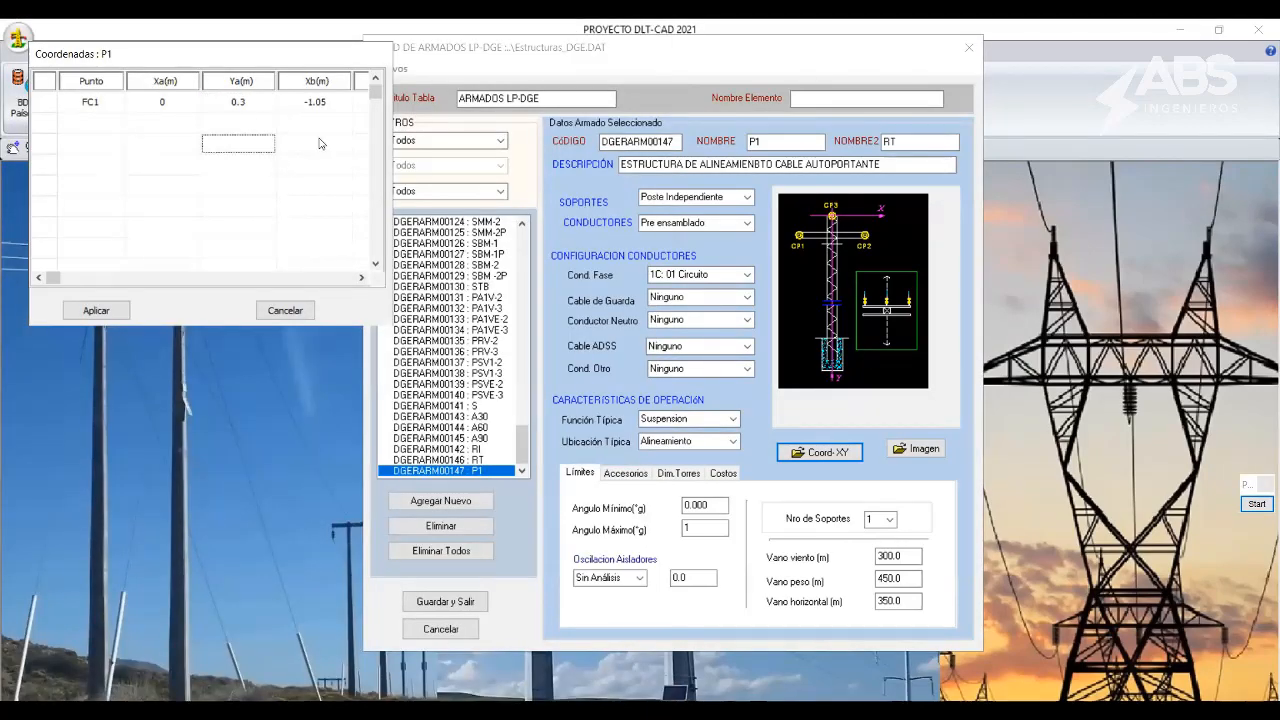
# Set point FC1's Xb to 0 and Yb to 0.3 m in P1's coordinates and apply them.
pyautogui.click(360, 277)
pyautogui.click(247, 104)
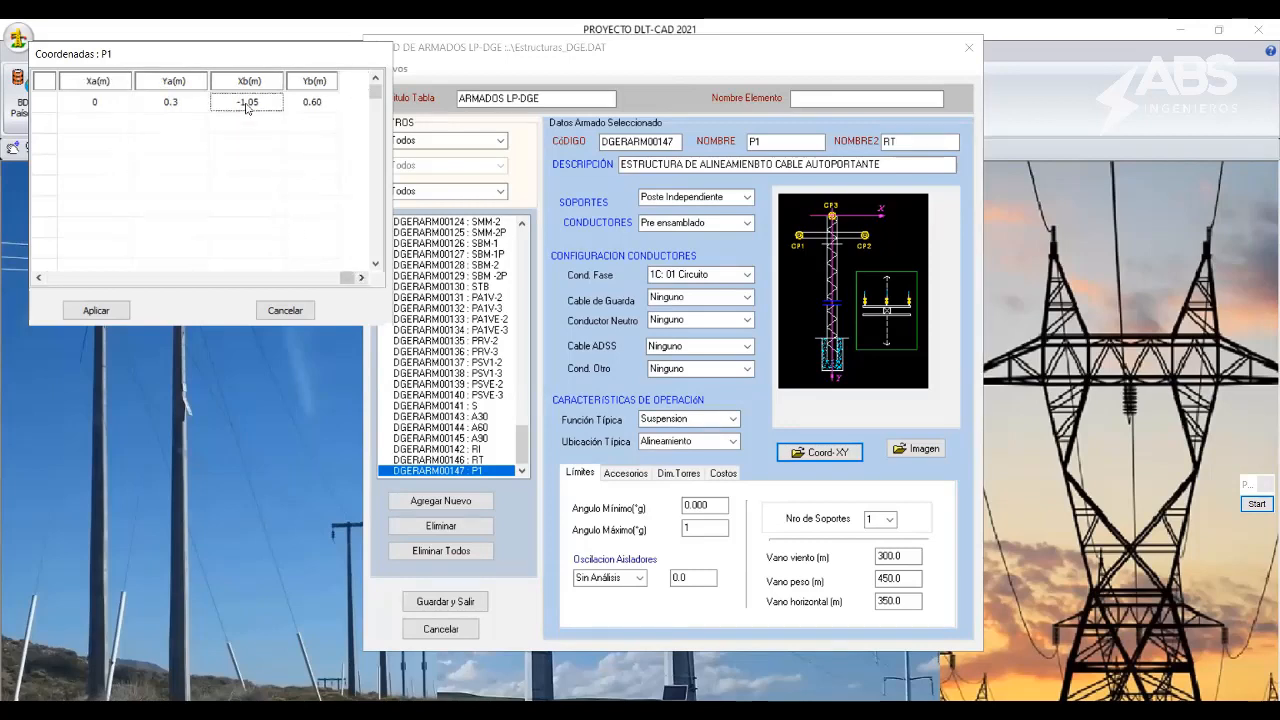
pyautogui.write('0')
pyautogui.press('Tab')
pyautogui.write('0.3')
pyautogui.click(306, 144)
pyautogui.click(104, 314)
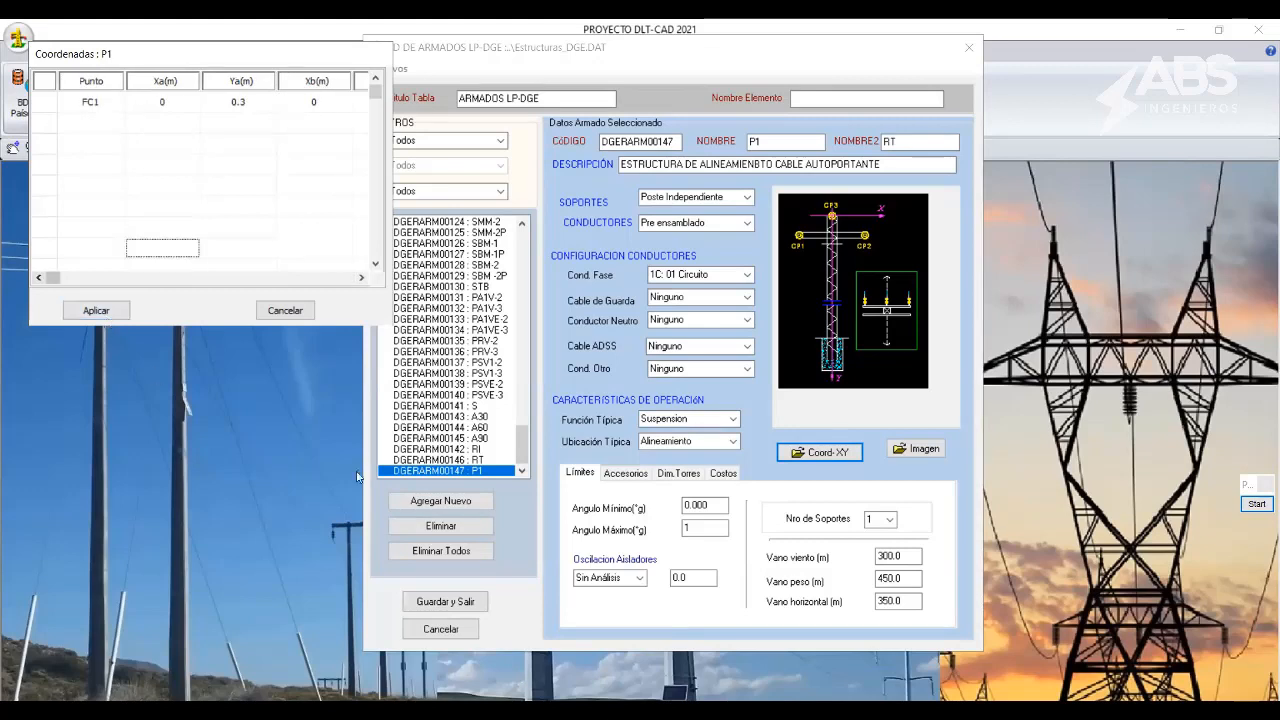
# Switch to the PDF drawing in Acrobat Reader, trace the cable's run in the plan view in red and end the annotation.
pyautogui.hotkey('alt', 'Tab')
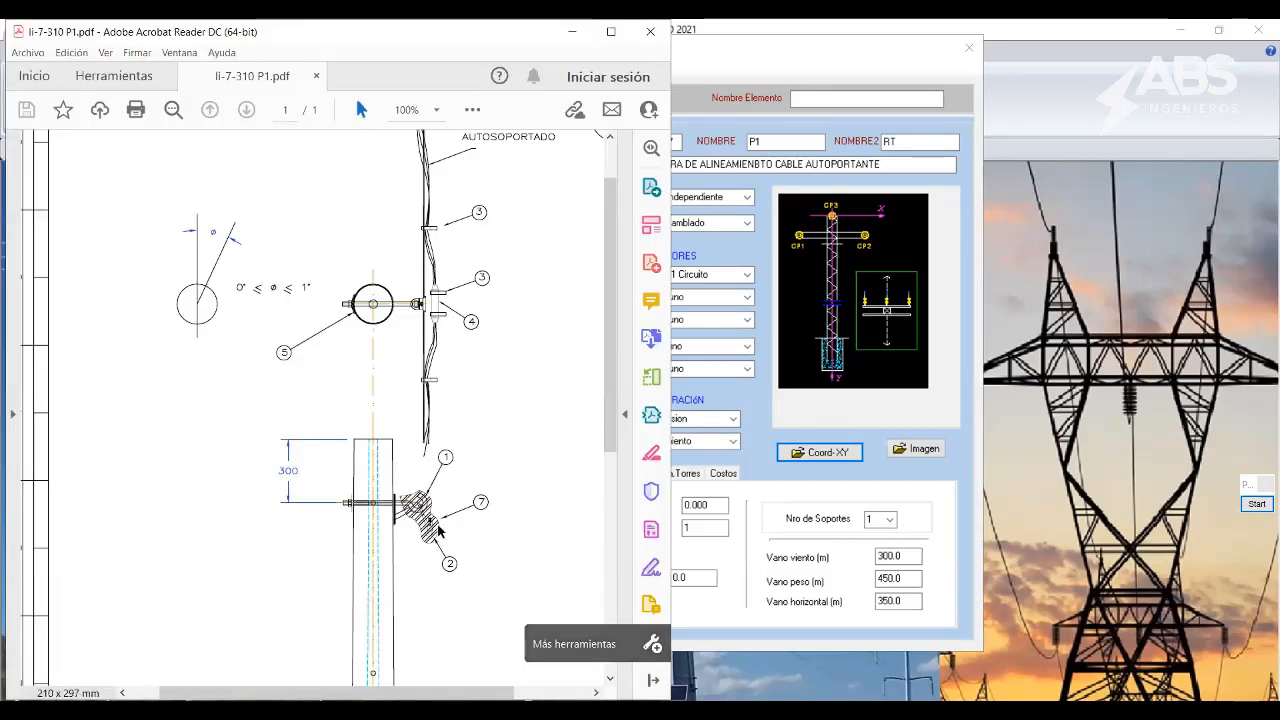
pyautogui.click(1257, 503)
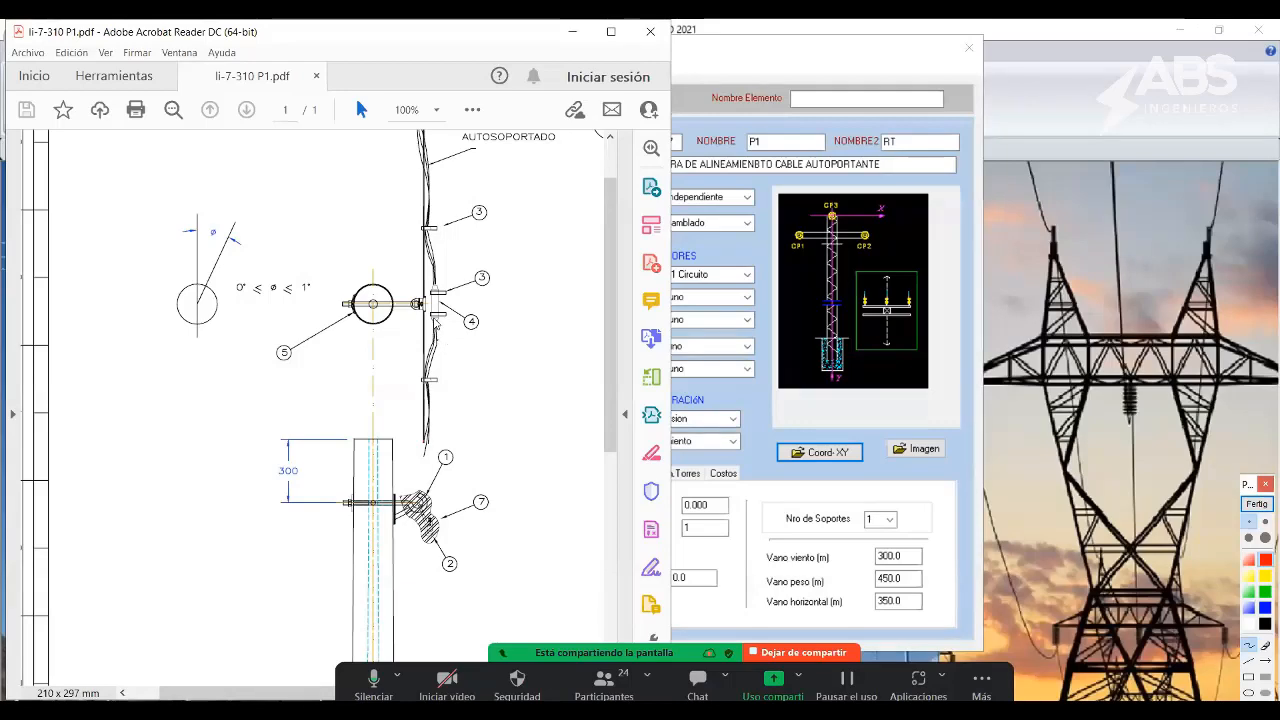
pyautogui.moveTo(434, 316); pyautogui.dragTo(428, 420)
pyautogui.moveTo(442, 226); pyautogui.dragTo(435, 306)
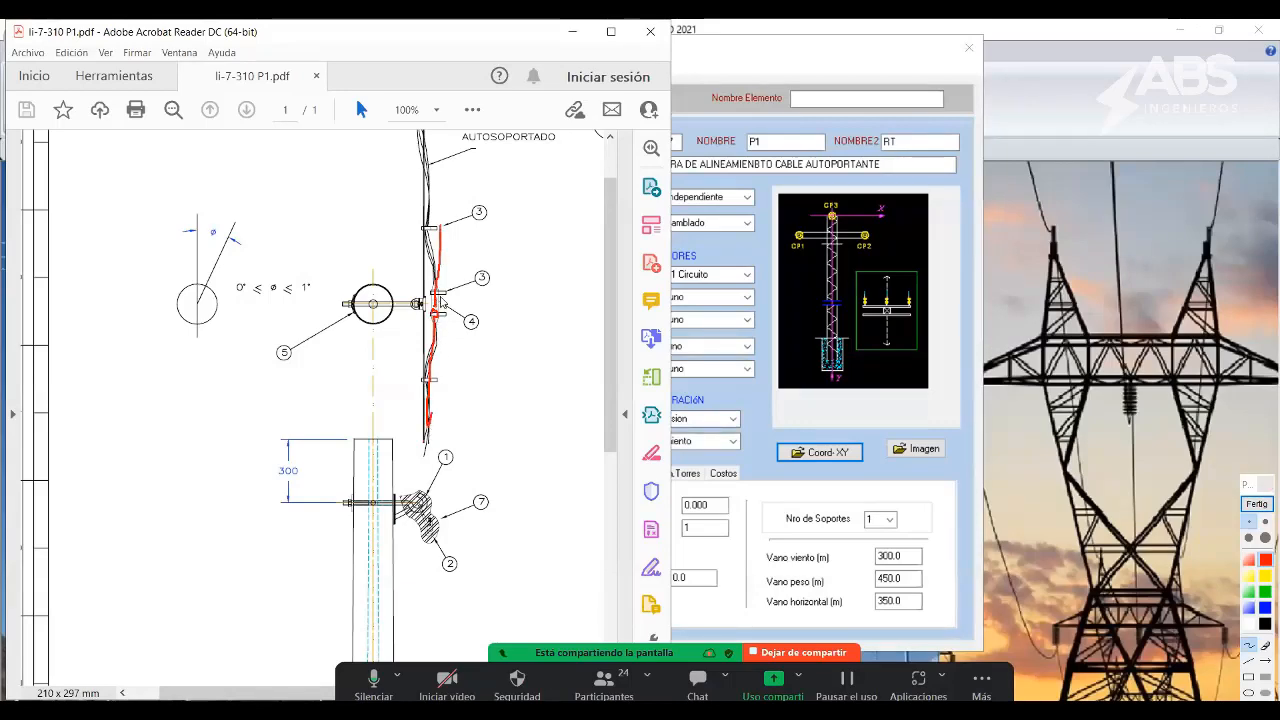
pyautogui.click(1257, 504)
# Return to DLT-CAD, assign the image MTPAP1C3FAS003 to assembly P1 and save the structures database.
pyautogui.click(831, 350)
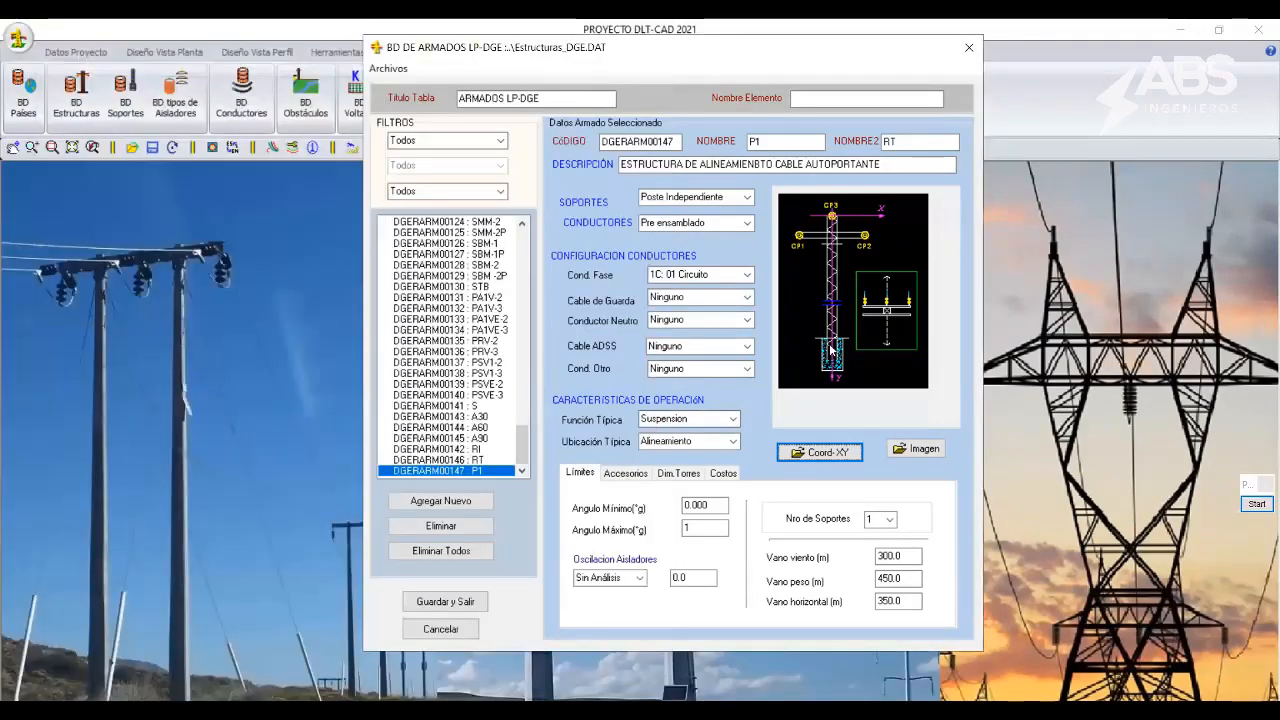
pyautogui.click(921, 450)
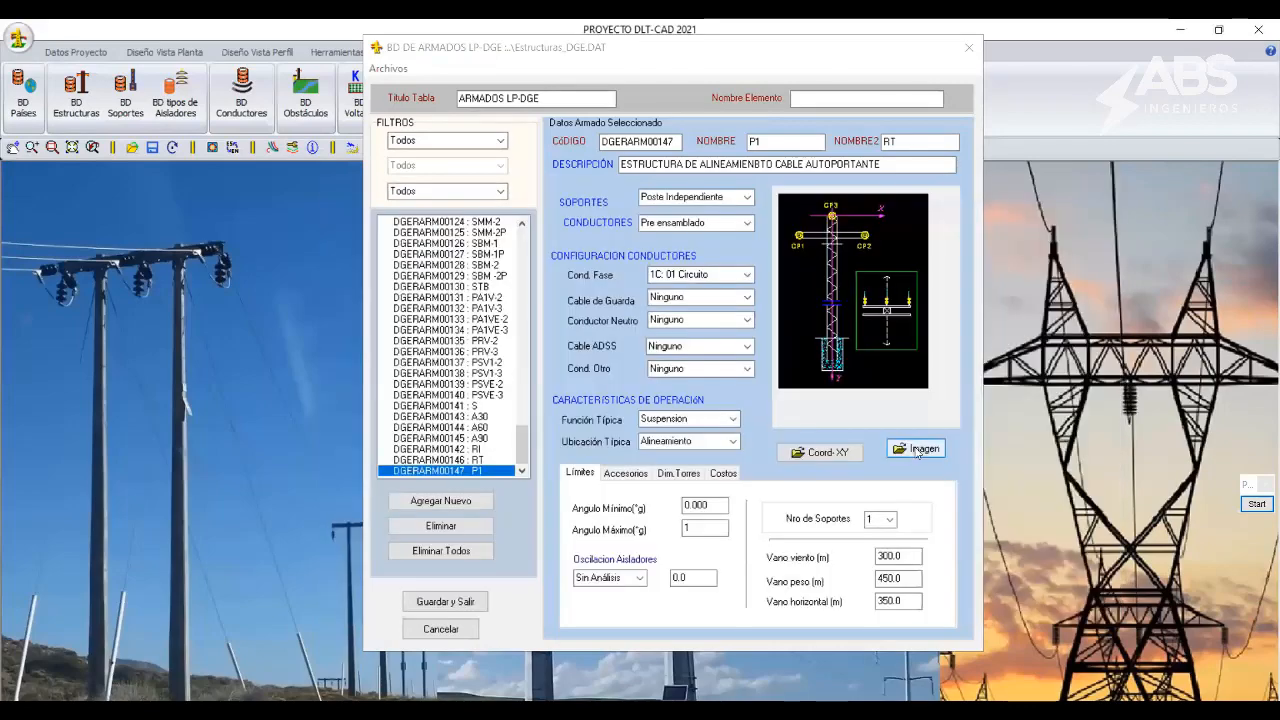
pyautogui.click(918, 453)
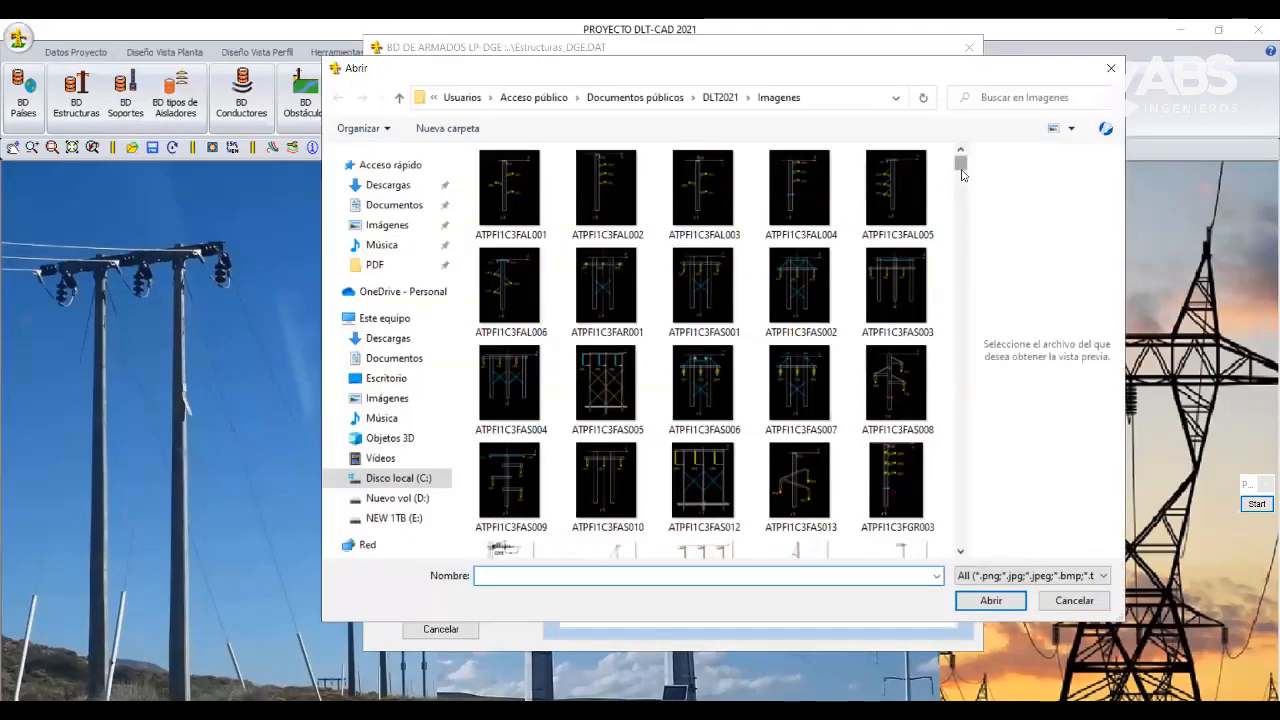
pyautogui.scroll(-10, 962, 173)
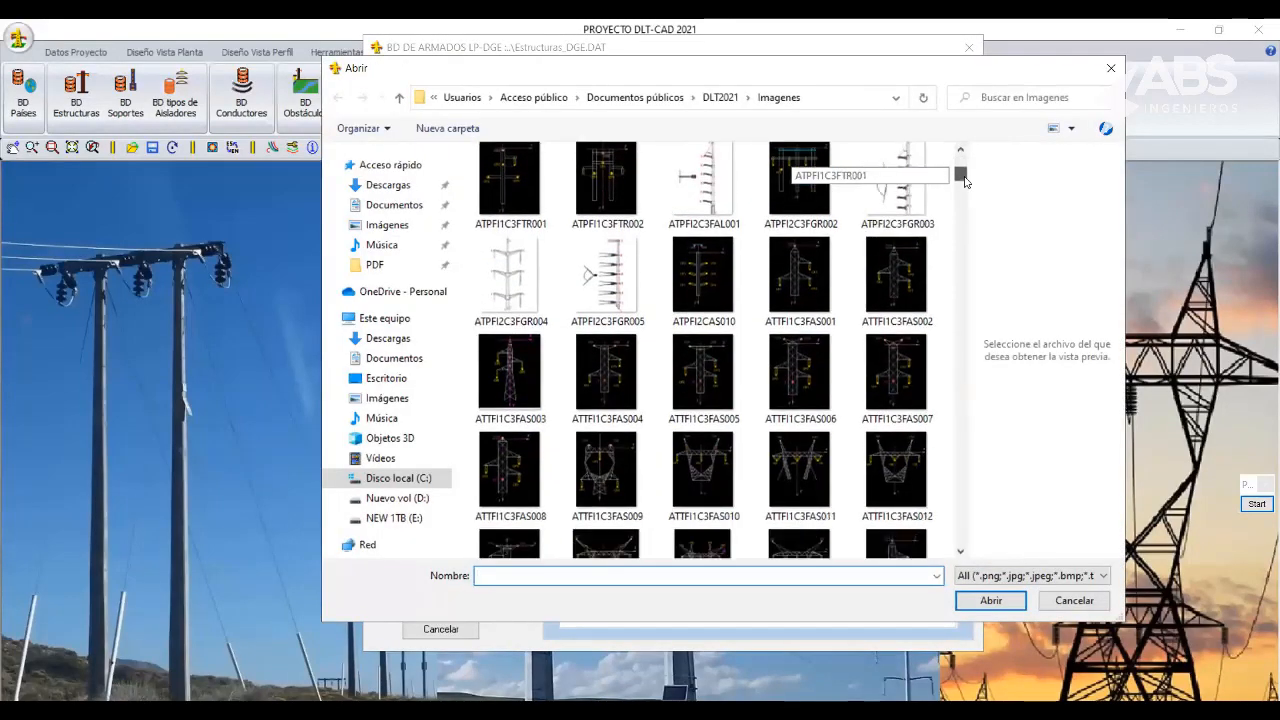
pyautogui.moveTo(965, 178); pyautogui.dragTo(968, 208)
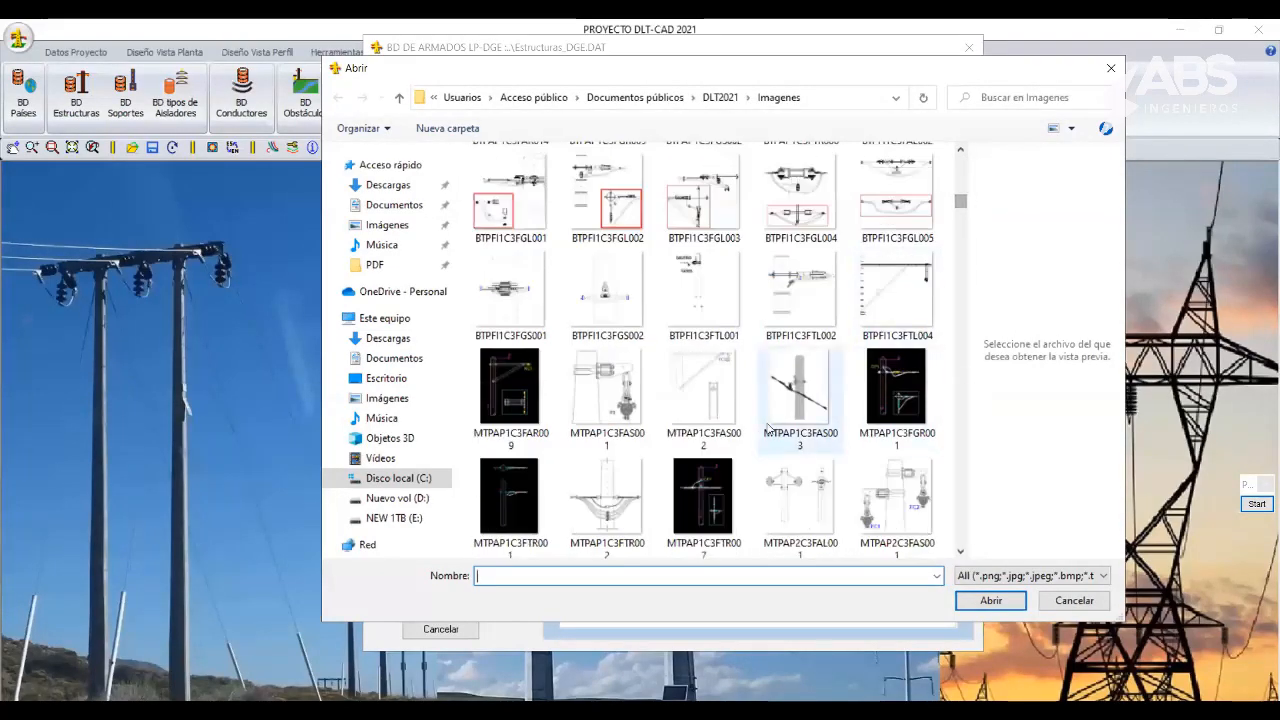
pyautogui.click(800, 392)
pyautogui.click(989, 610)
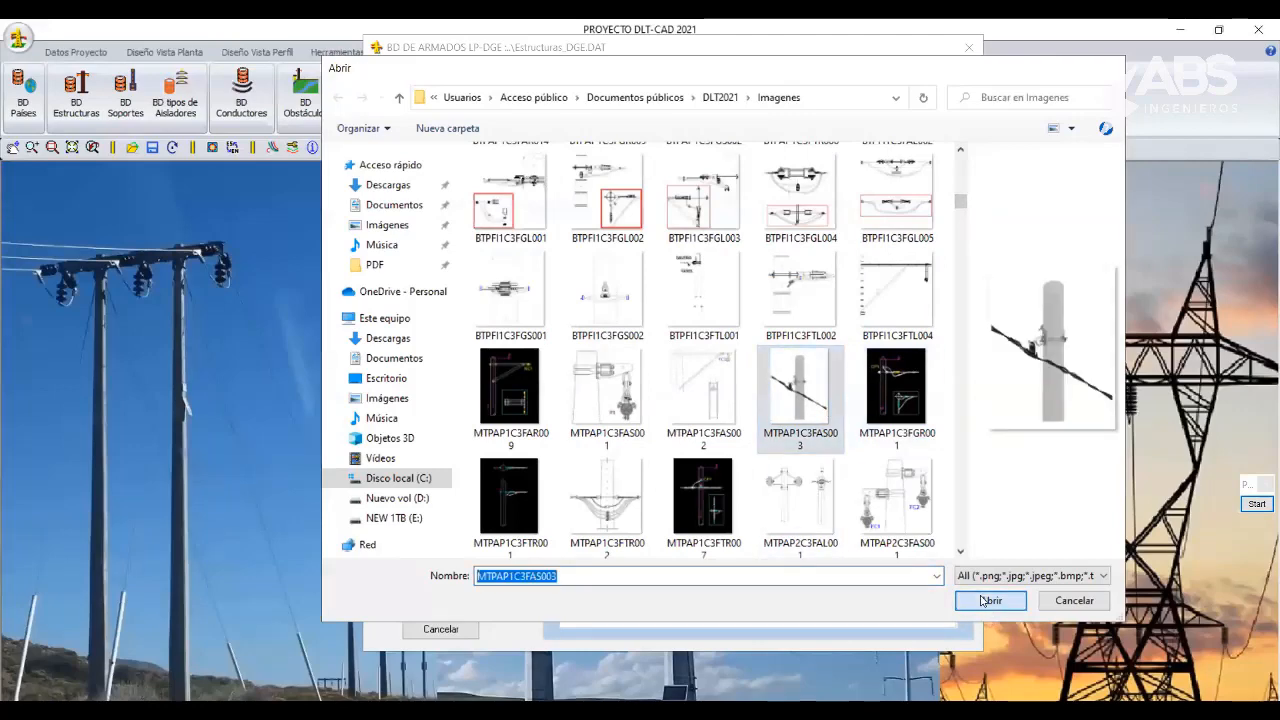
pyautogui.click(445, 601)
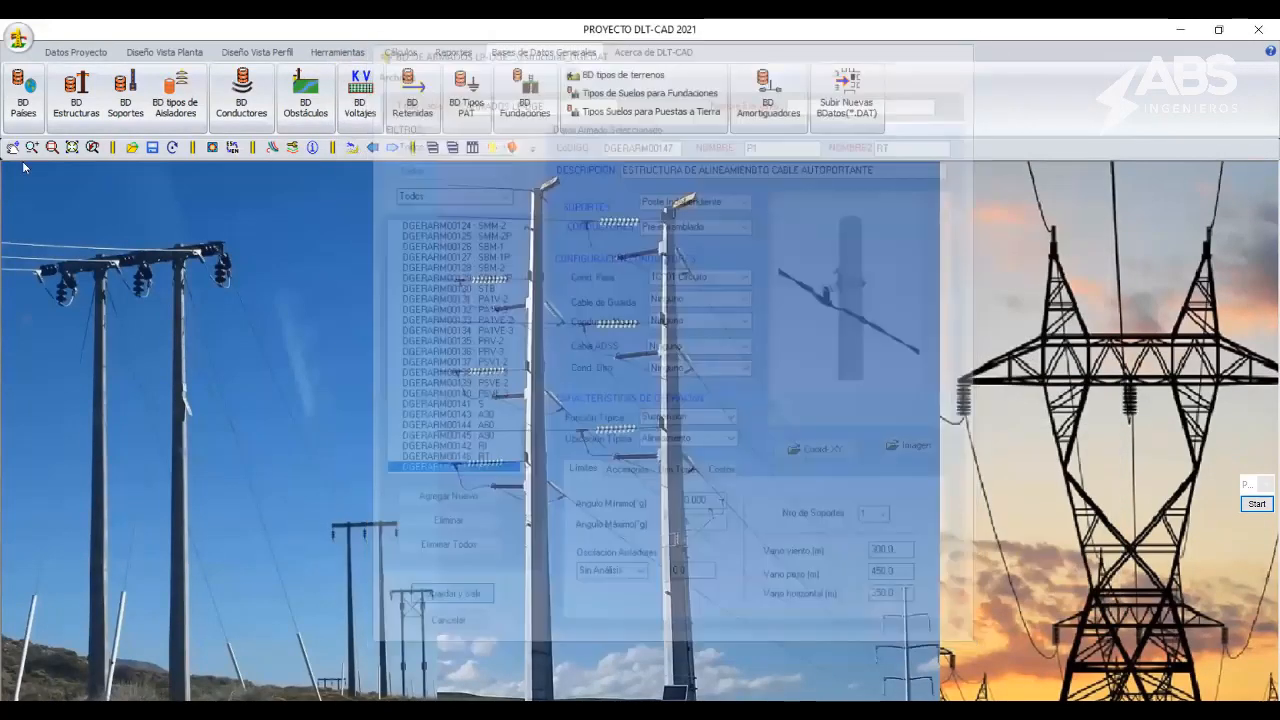
# Reopen the structures database, filter it by Pre ensamblado and review P1's limits before closing it.
pyautogui.click(76, 90)
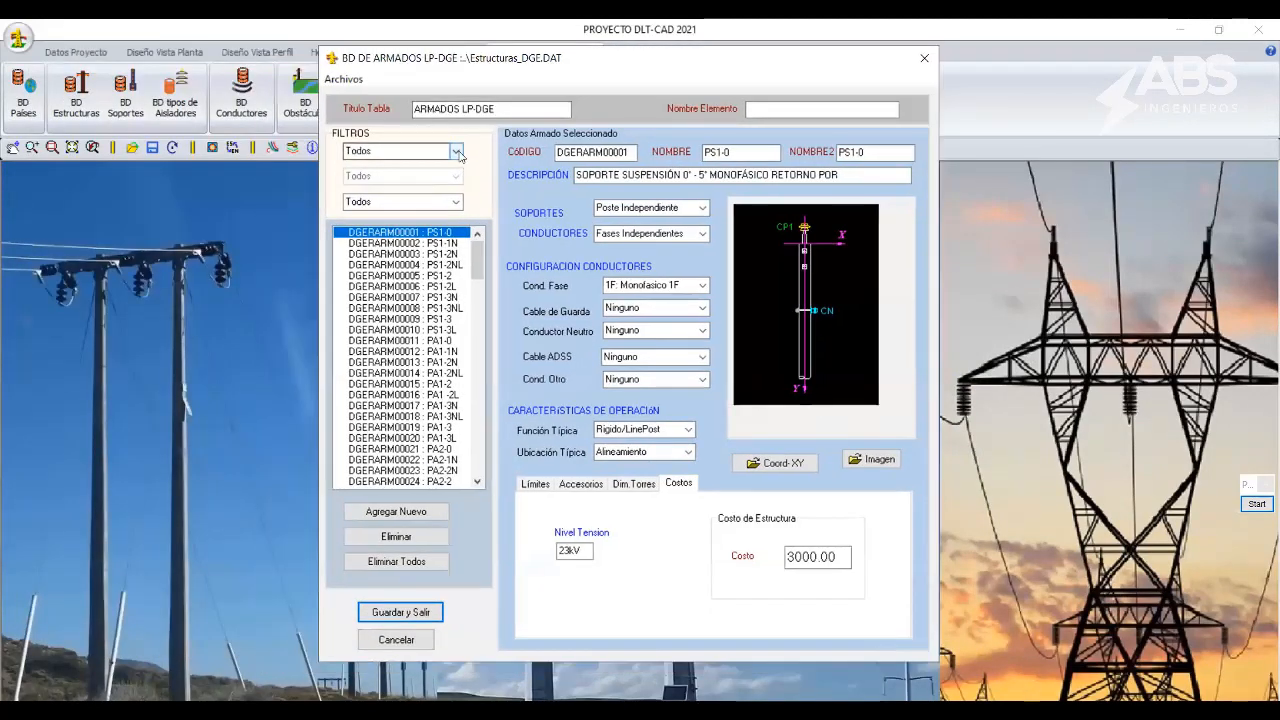
pyautogui.click(457, 151)
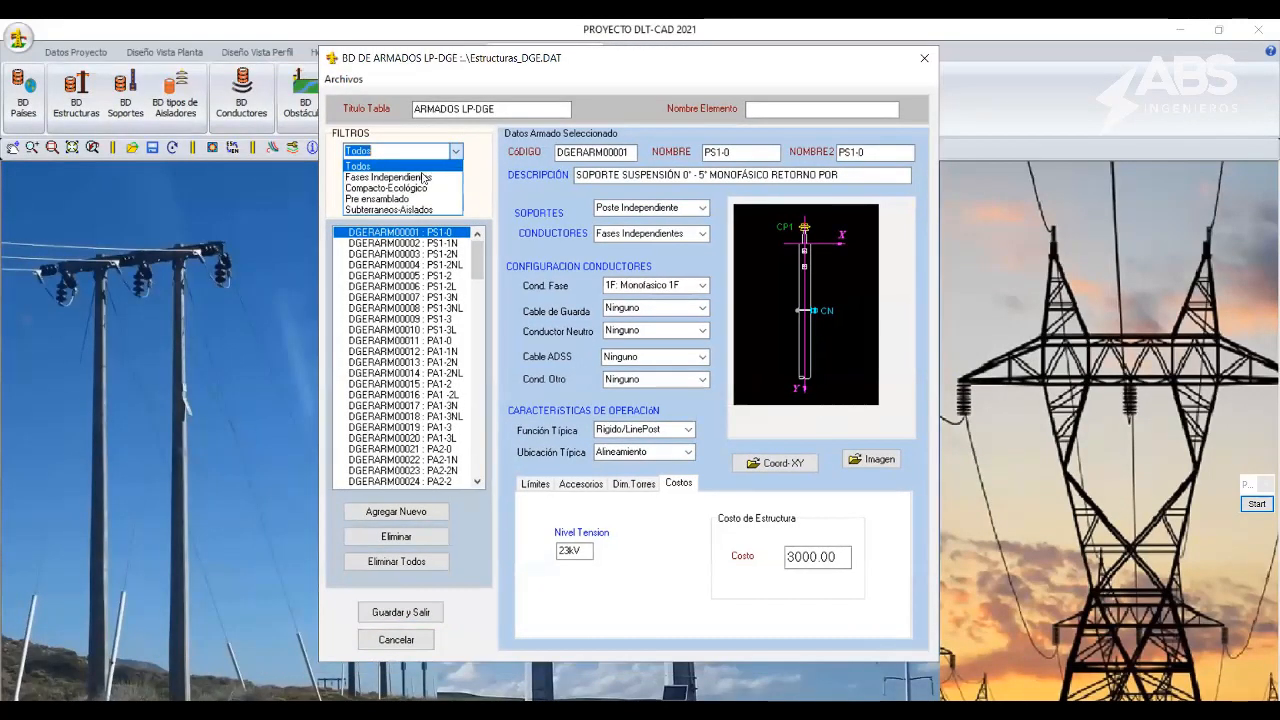
pyautogui.click(378, 199)
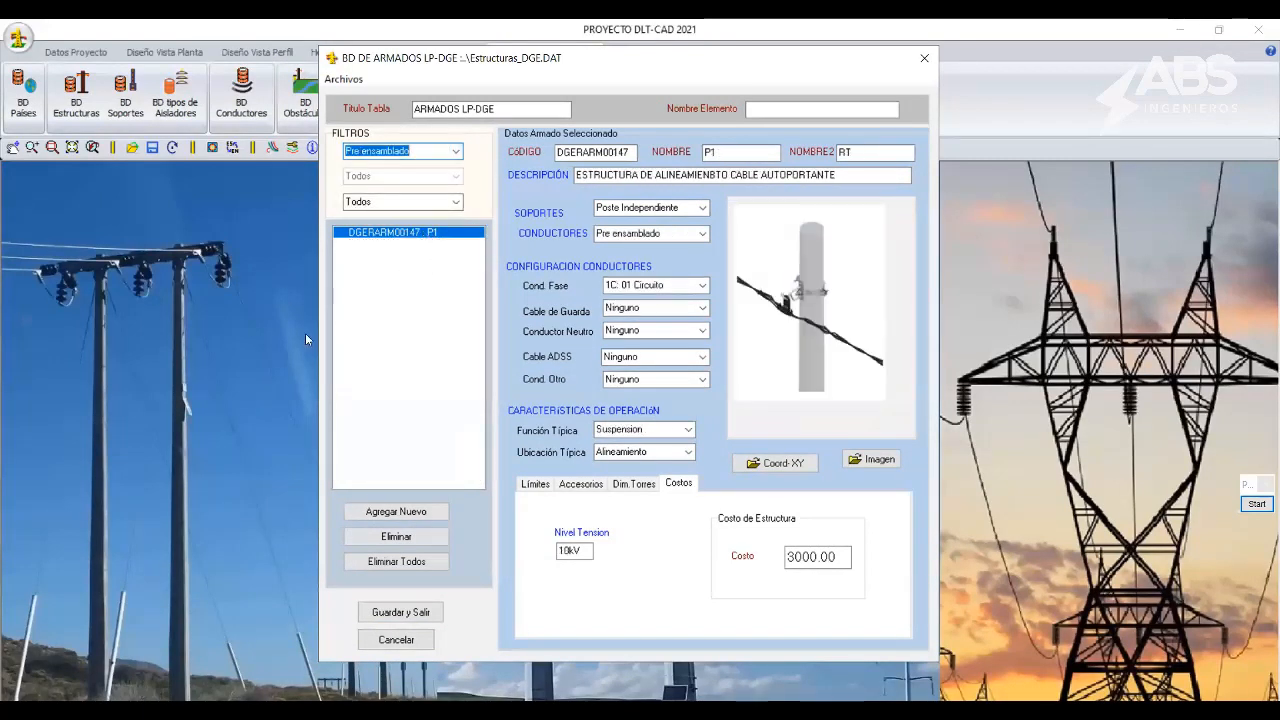
pyautogui.click(536, 485)
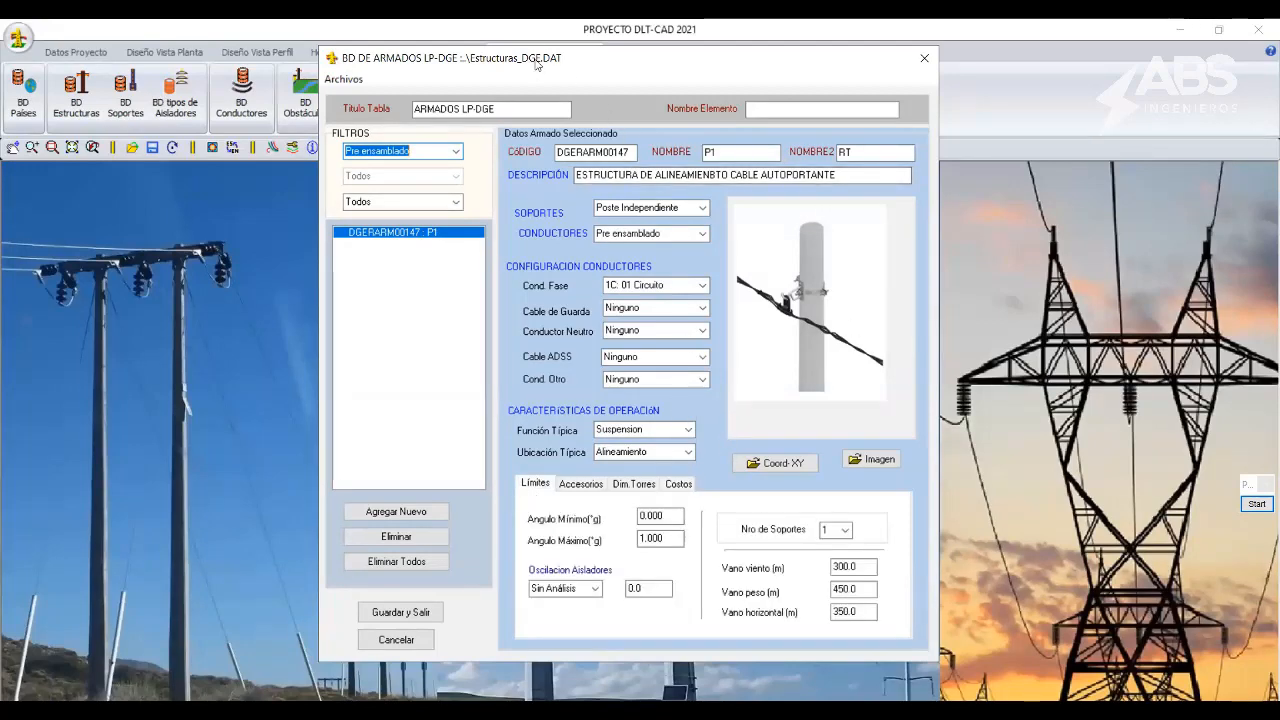
pyautogui.moveTo(536, 64); pyautogui.dragTo(546, 49)
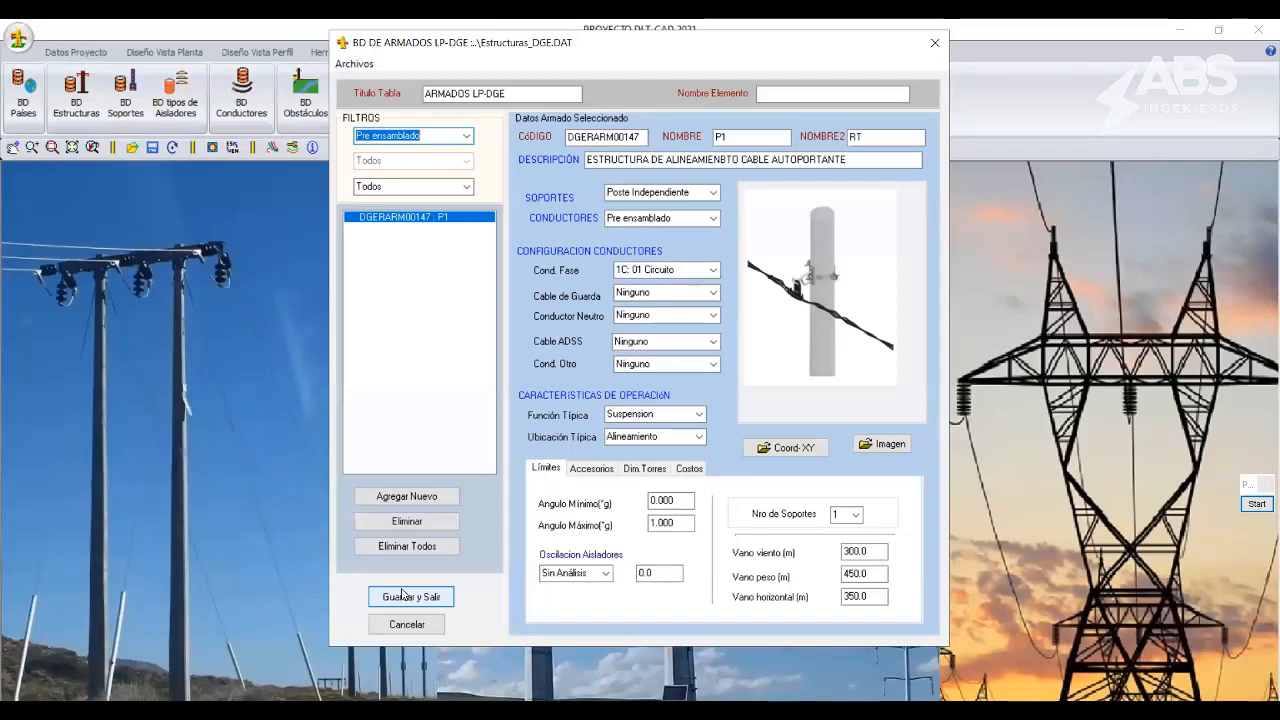
pyautogui.click(413, 618)
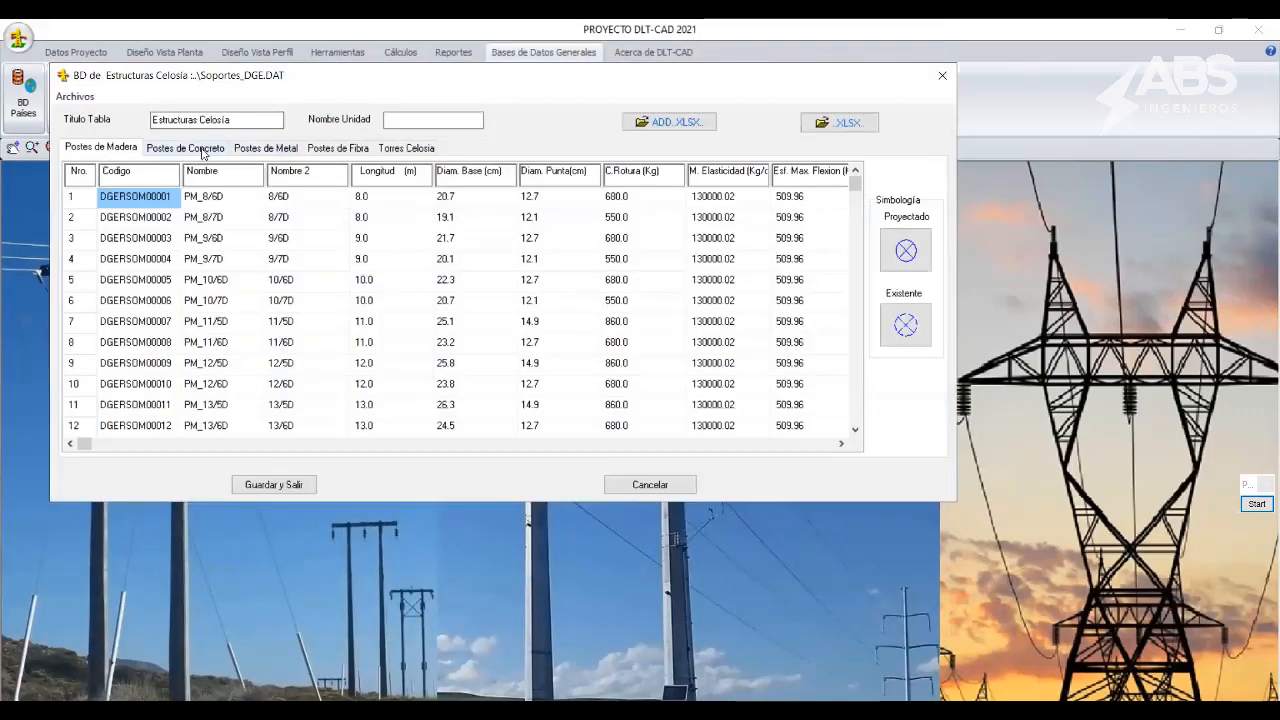
# Look through the concrete poles in the supports database, examining their names and lengths.
pyautogui.click(201, 147)
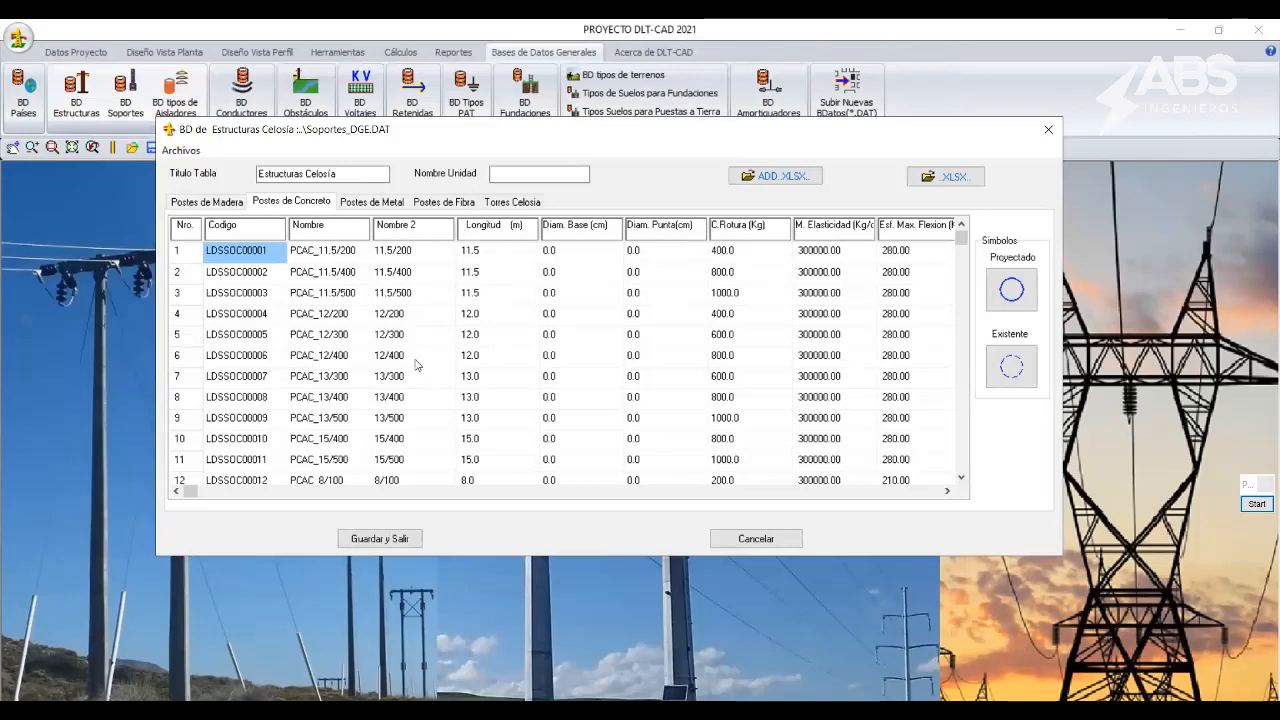
pyautogui.click(405, 340)
pyautogui.press('Down')
pyautogui.press('Down')
pyautogui.press('Down')
pyautogui.press('Down')
pyautogui.press('Down')
pyautogui.press('Down')
pyautogui.press('Down')
pyautogui.press('Down')
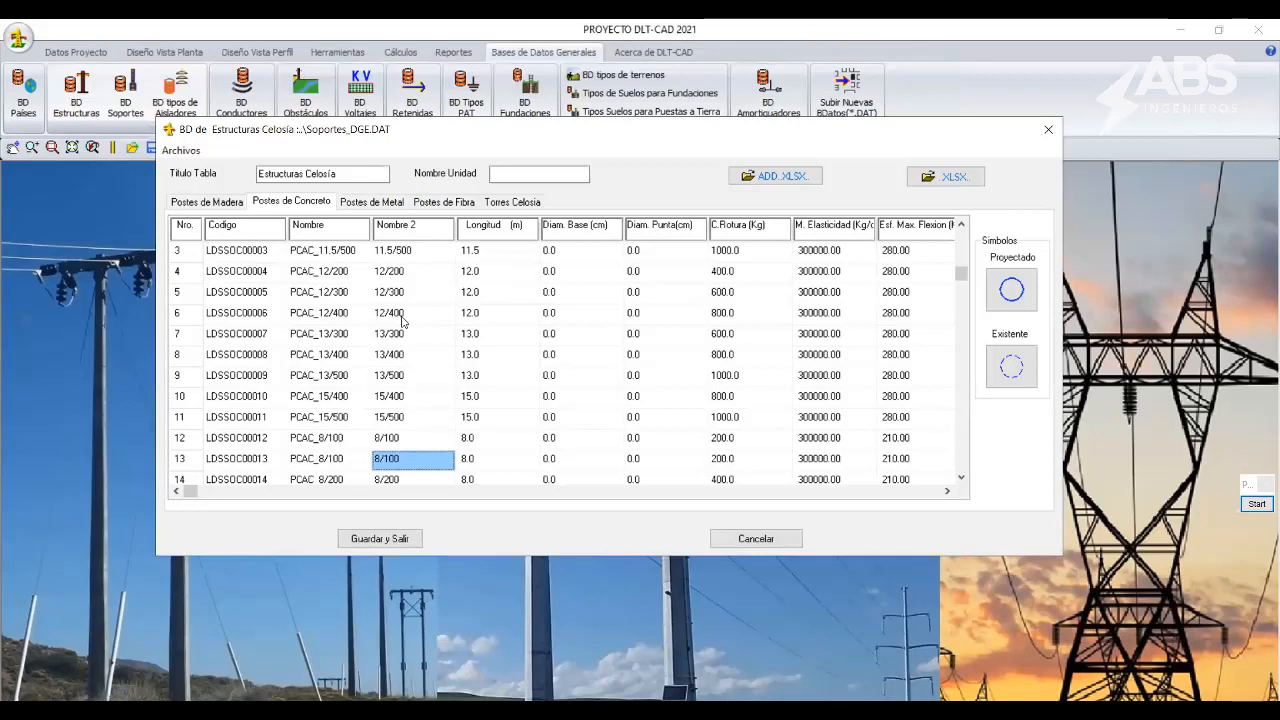
pyautogui.click(410, 375)
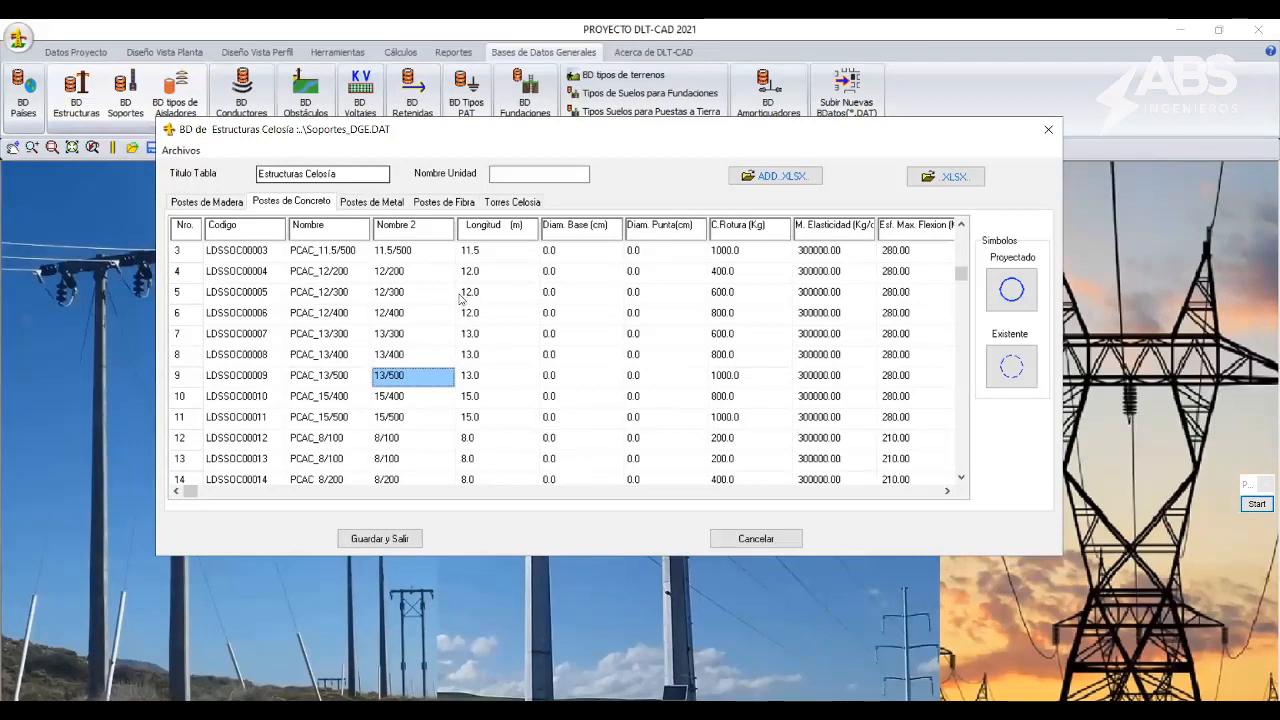
pyautogui.press('Up')
pyautogui.press('Up')
pyautogui.press('Up')
pyautogui.press('Up')
pyautogui.press('Up')
pyautogui.press('Up')
pyautogui.press('Up')
pyautogui.press('Up')
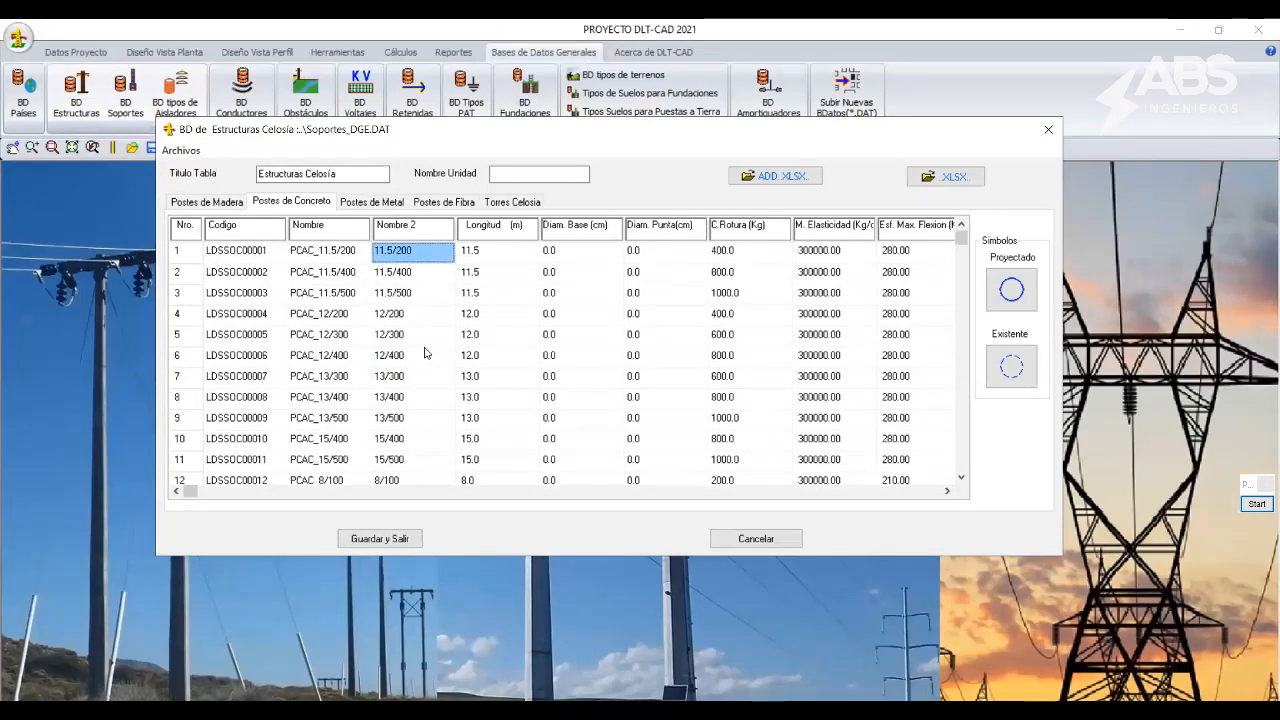
pyautogui.press('Down')
pyautogui.press('Down')
pyautogui.press('Down')
pyautogui.press('Down')
pyautogui.press('Down')
pyautogui.press('Down')
pyautogui.press('Down')
pyautogui.press('Down')
# Reload the Soportes_DGE.DAT table in the supports database.
pyautogui.click(181, 150)
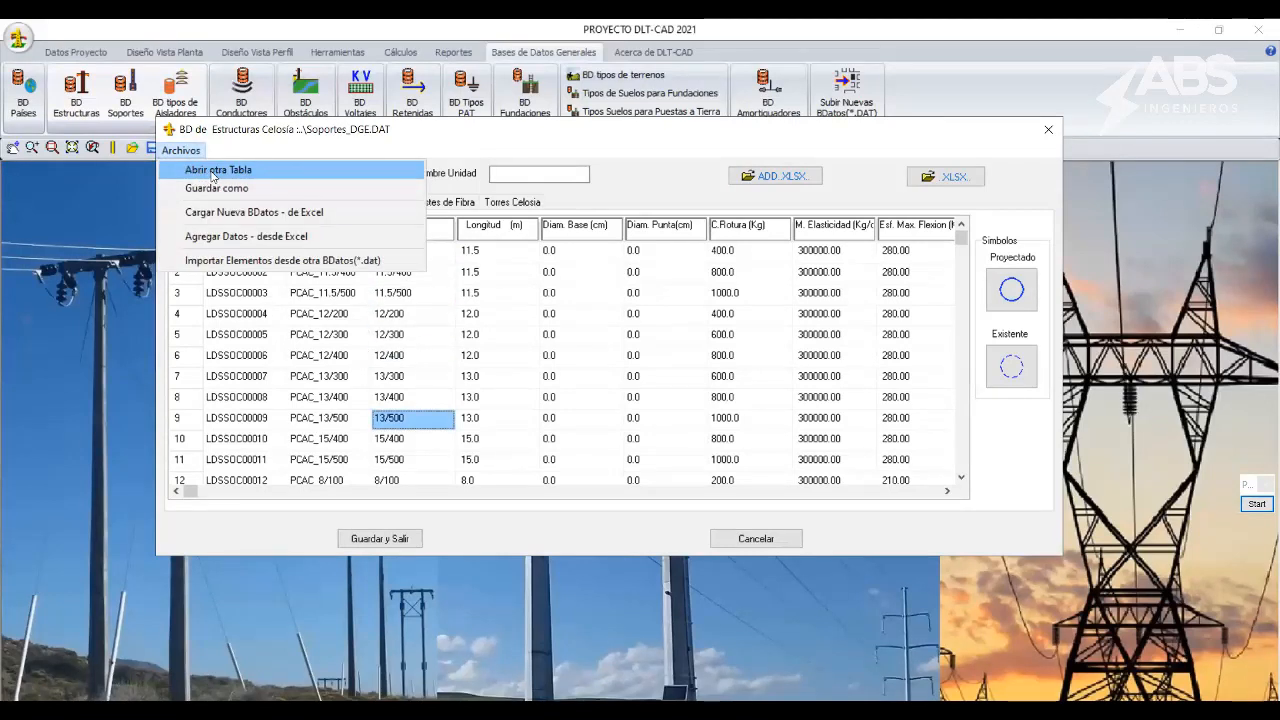
pyautogui.click(213, 171)
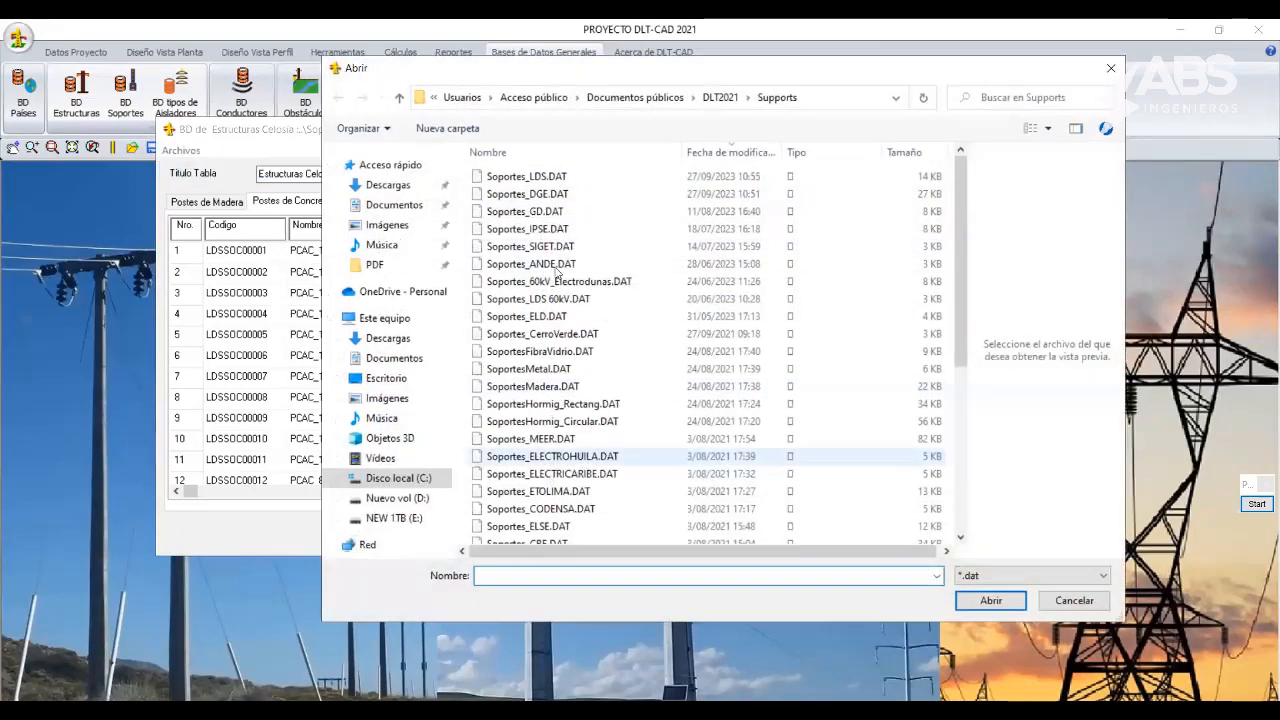
pyautogui.click(563, 197)
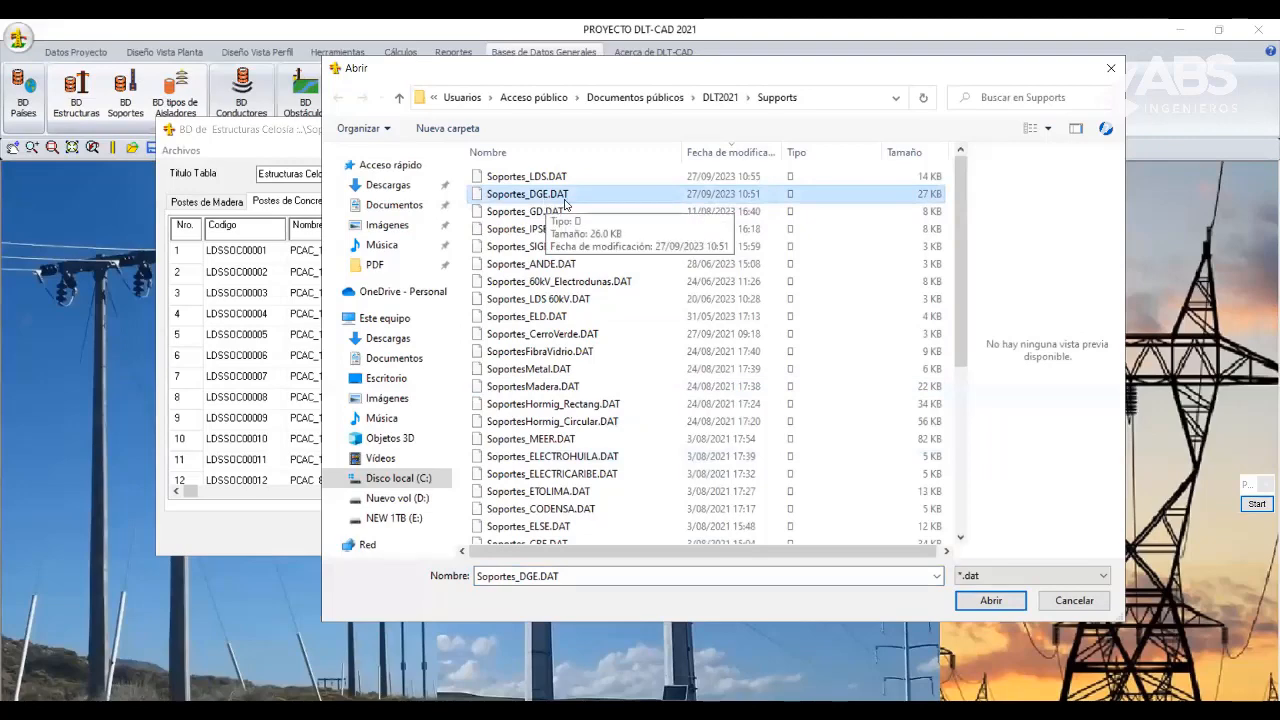
pyautogui.doubleClick(563, 197)
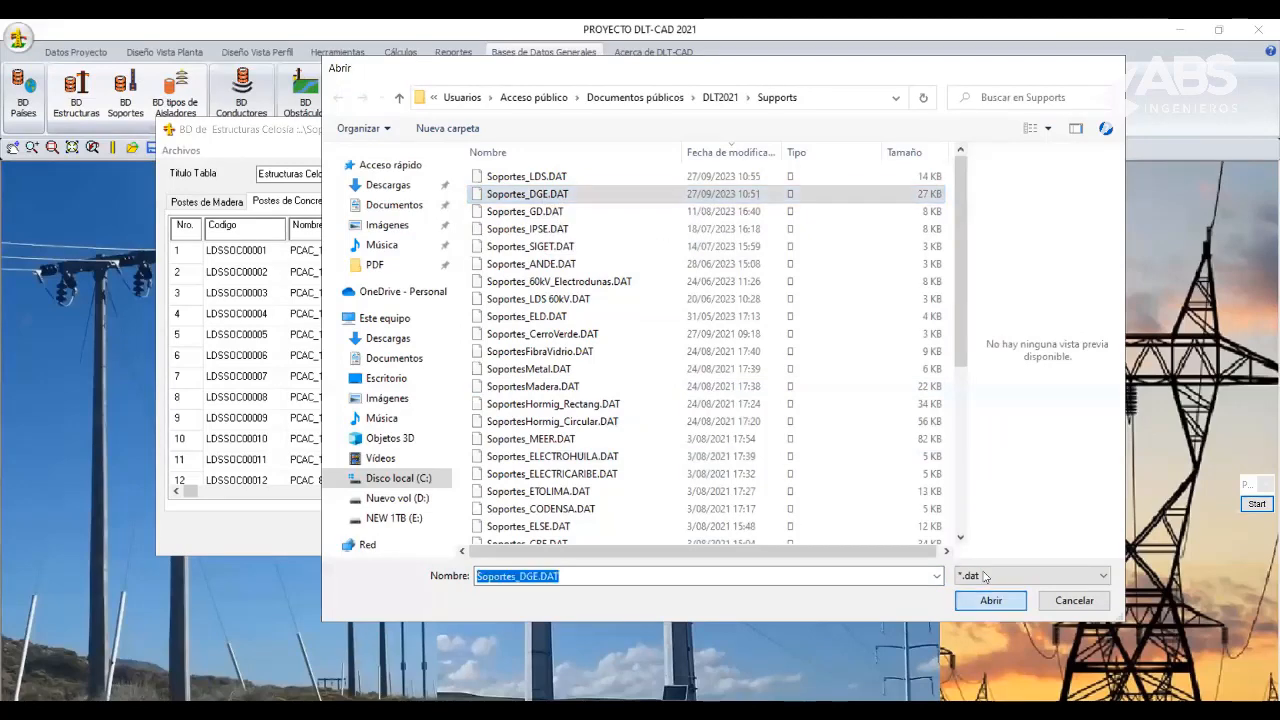
# Browse the available support tables and open SoportesHormig_Circular.DAT in the supports database.
pyautogui.click(178, 152)
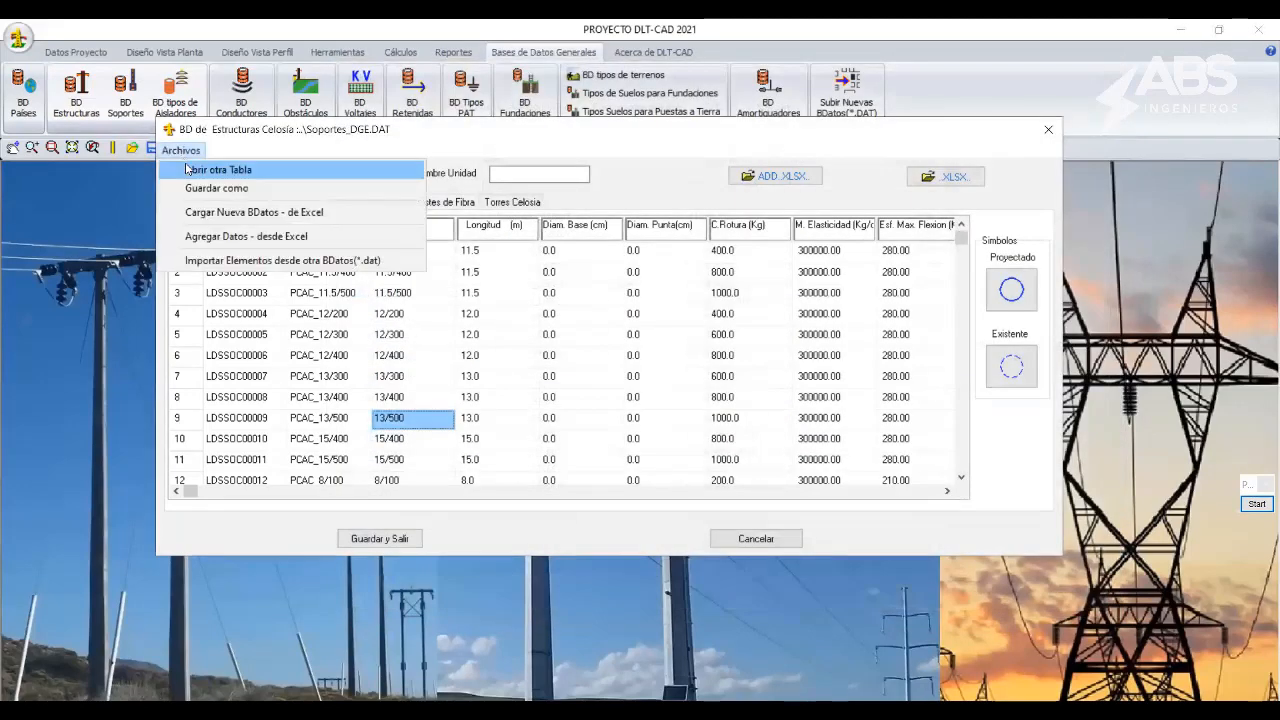
pyautogui.click(189, 168)
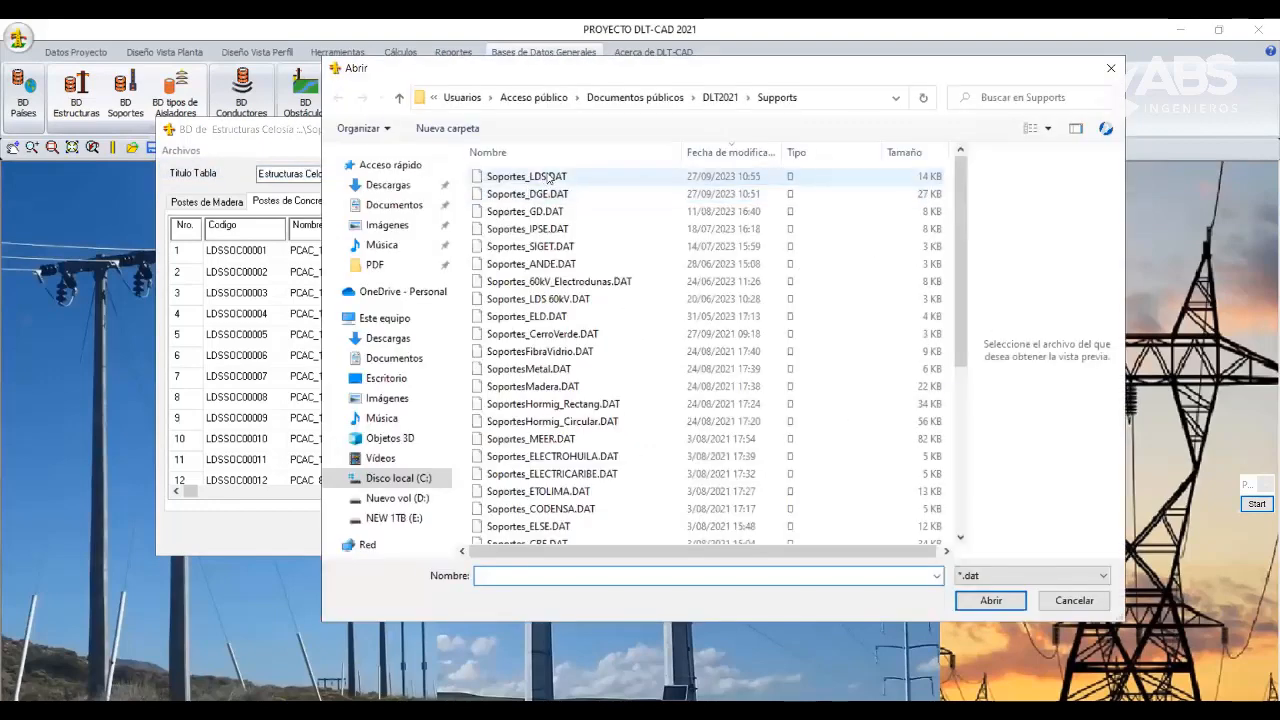
pyautogui.click(549, 178)
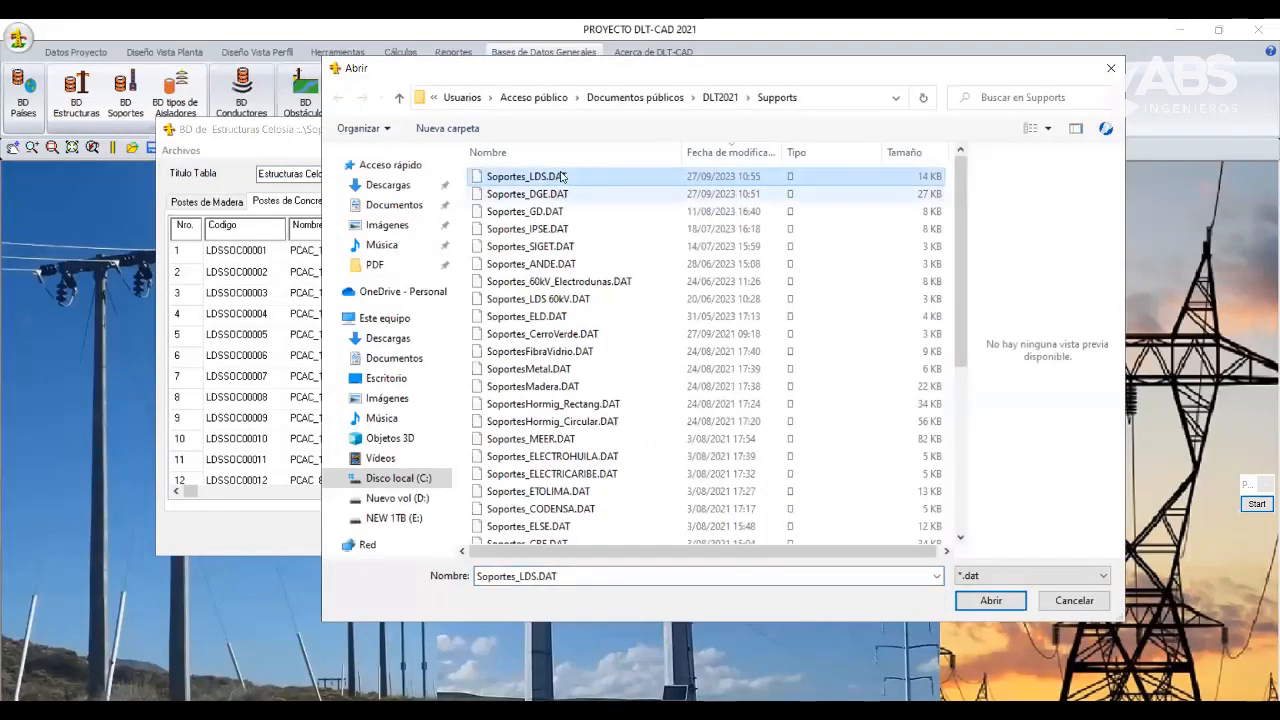
pyautogui.click(549, 316)
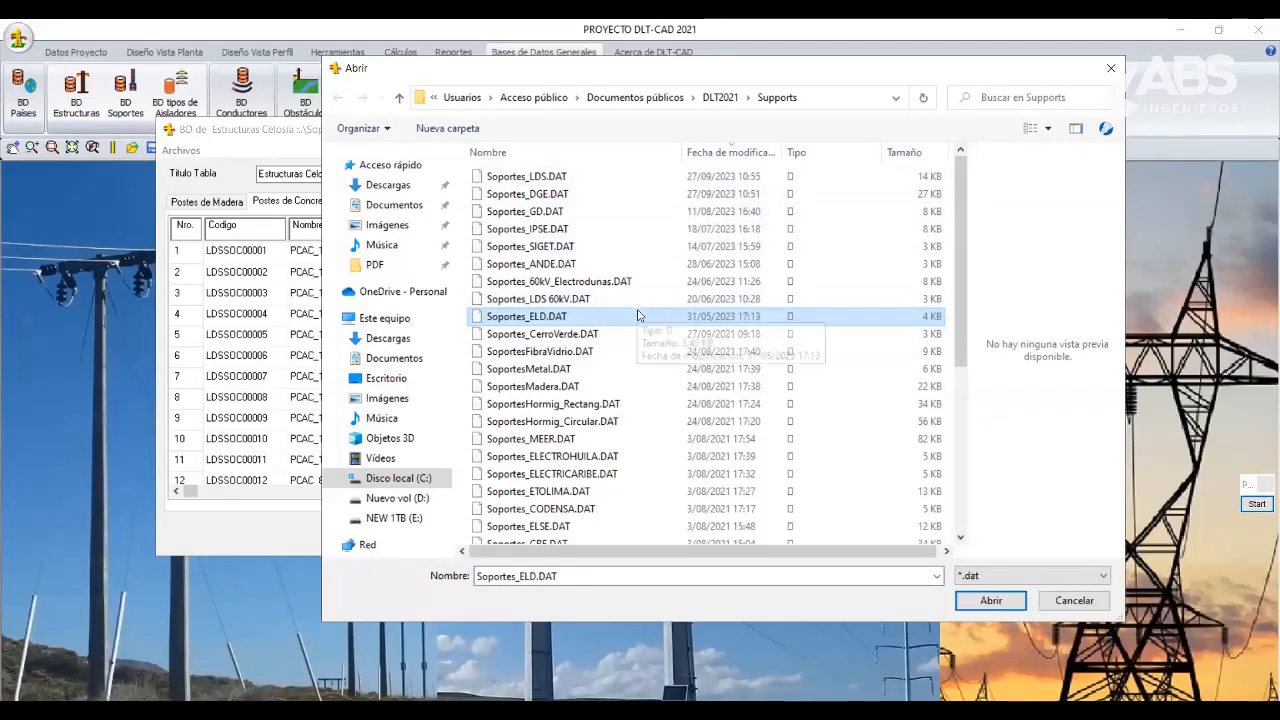
pyautogui.scroll(-5, 600, 340)
pyautogui.click(562, 362)
pyautogui.click(560, 273)
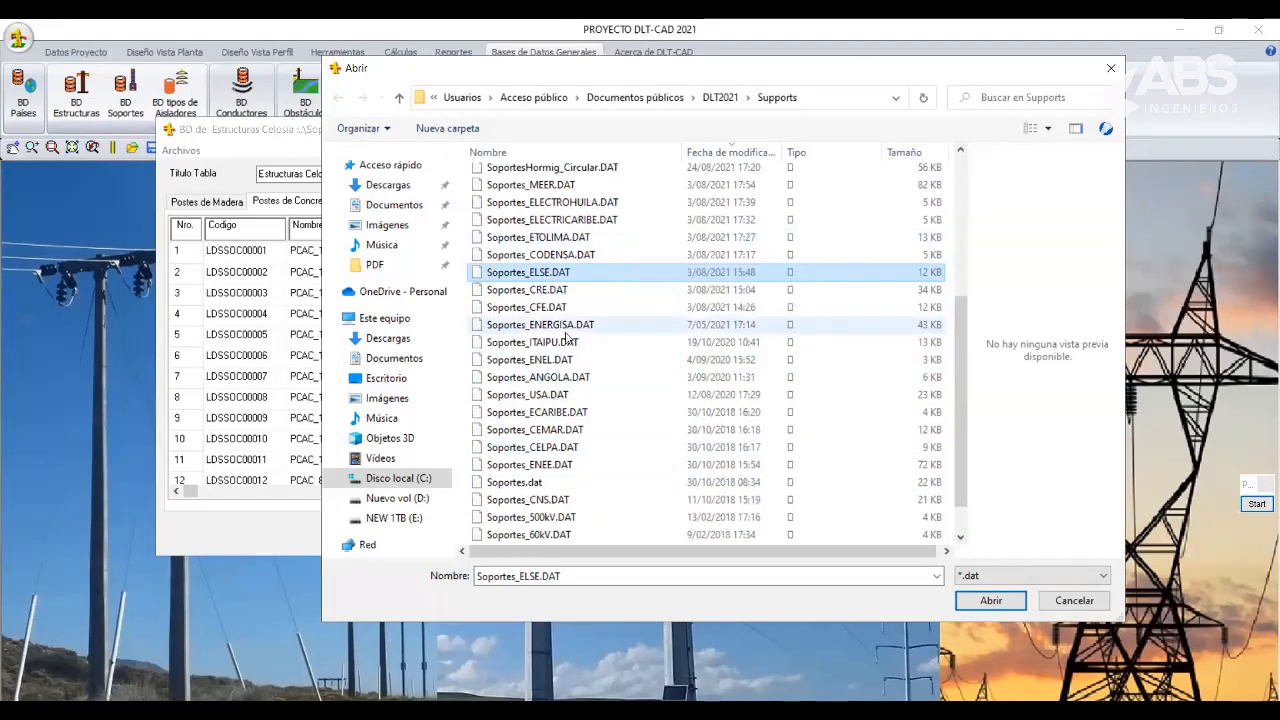
pyautogui.scroll(5, 568, 340)
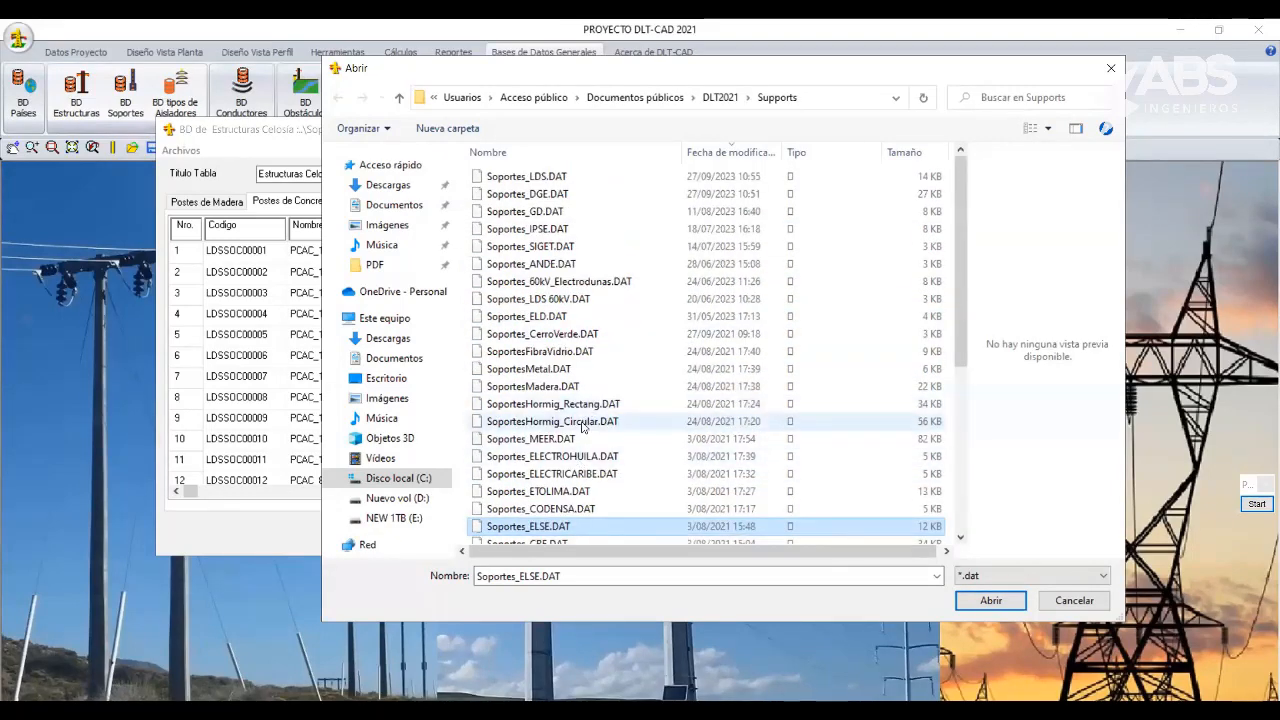
pyautogui.click(584, 424)
pyautogui.click(988, 600)
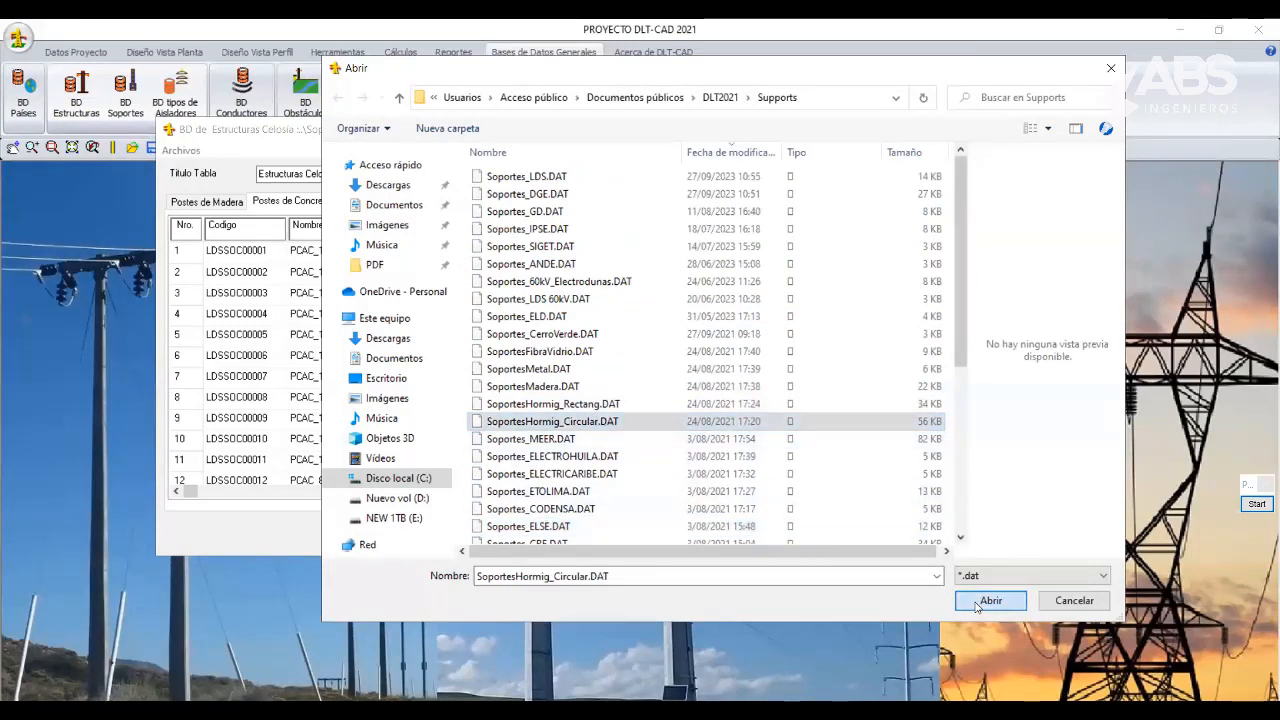
# Look through the circular concrete poles in the supports table, examining their names, lengths, diameters and breaking loads.
pyautogui.click(396, 321)
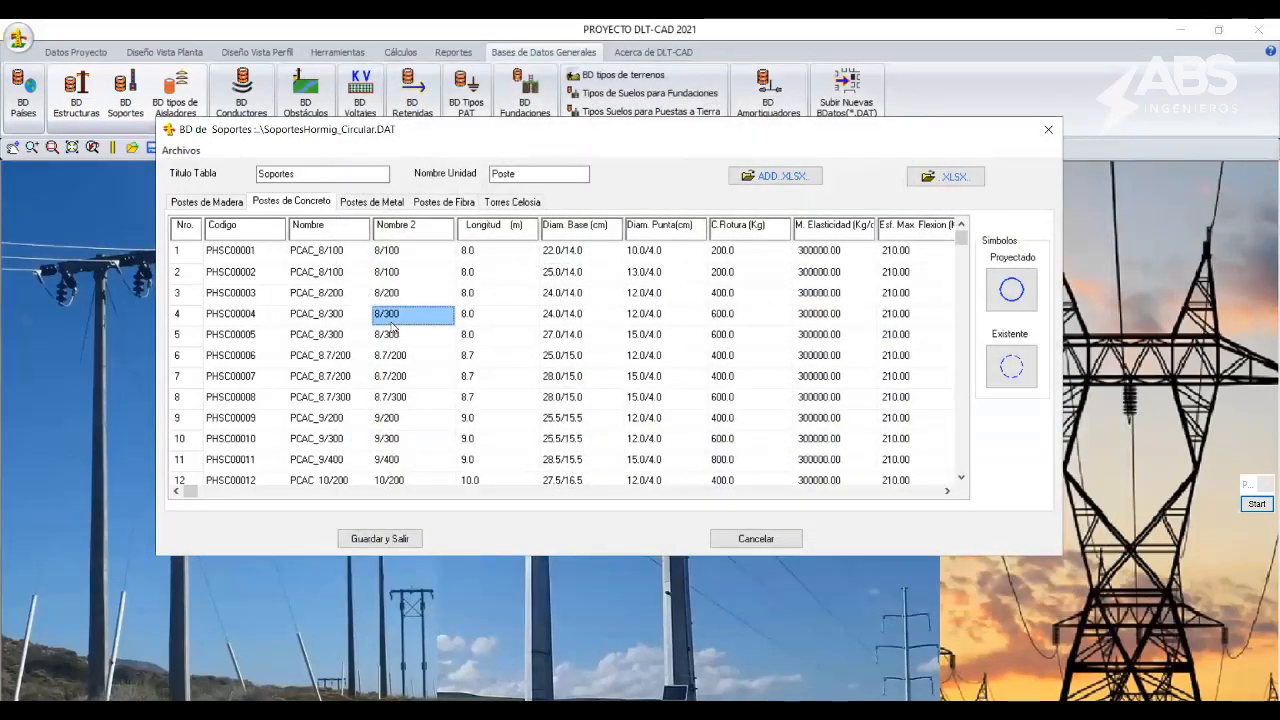
pyautogui.press('Down')
pyautogui.press('Down')
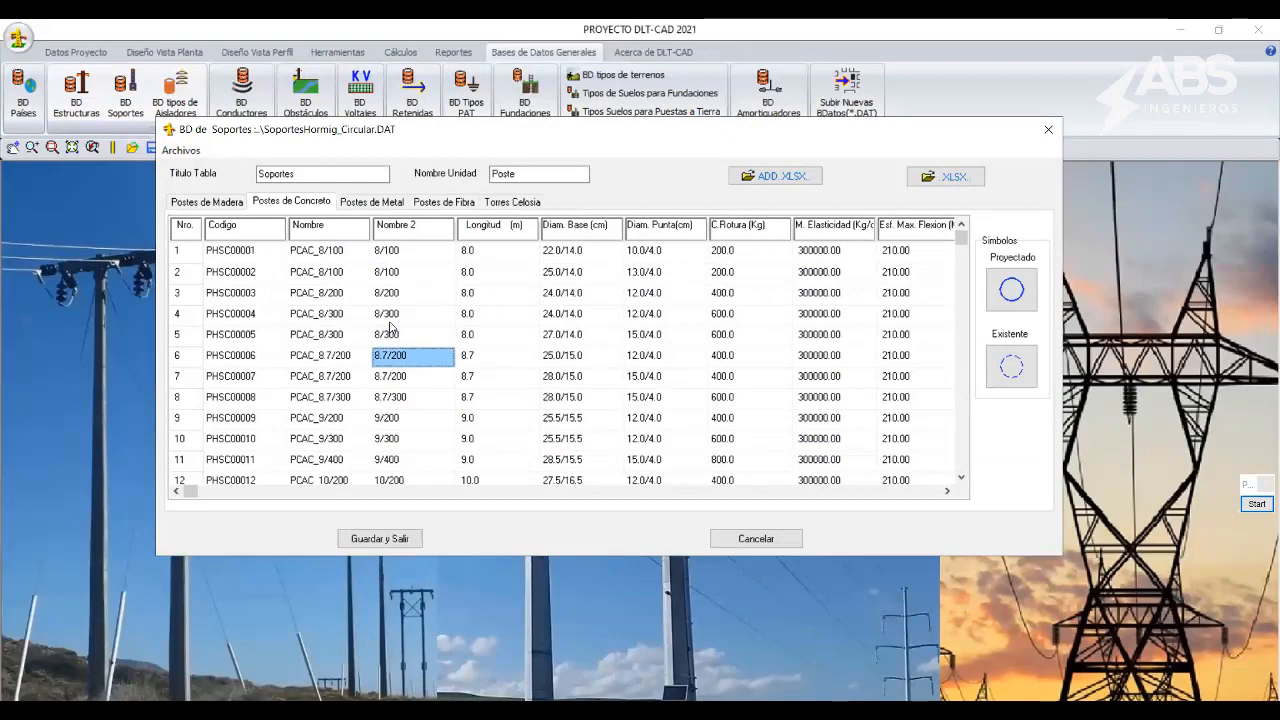
pyautogui.press('Down')
pyautogui.press('Down')
pyautogui.press('Down')
pyautogui.press('Down')
pyautogui.press('Down')
pyautogui.press('Down')
pyautogui.press('Down')
pyautogui.press('Down')
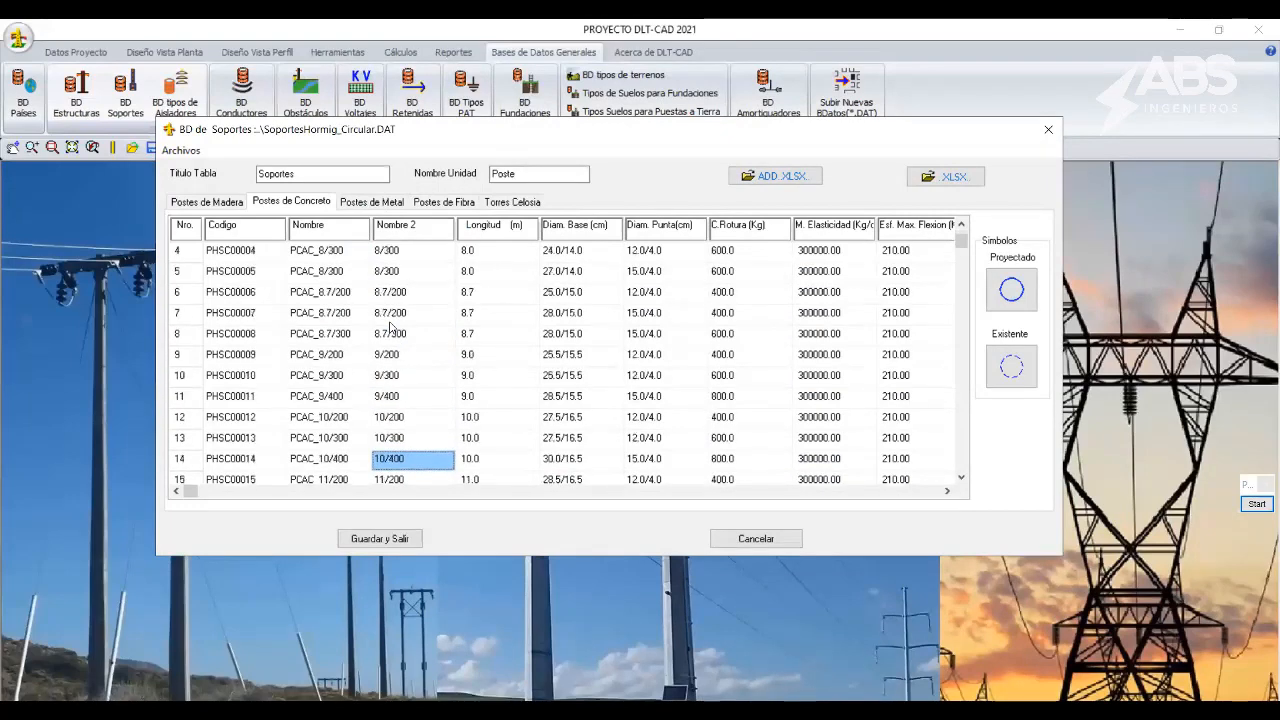
pyautogui.press('Down')
pyautogui.press('Down')
pyautogui.press('Down')
pyautogui.press('Down')
pyautogui.press('Down')
pyautogui.press('Down')
pyautogui.press('Down')
pyautogui.press('Down')
pyautogui.press('Down')
pyautogui.press('Down')
pyautogui.press('Down')
pyautogui.press('Down')
pyautogui.press('Down')
pyautogui.press('Down')
pyautogui.press('Down')
pyautogui.press('Down')
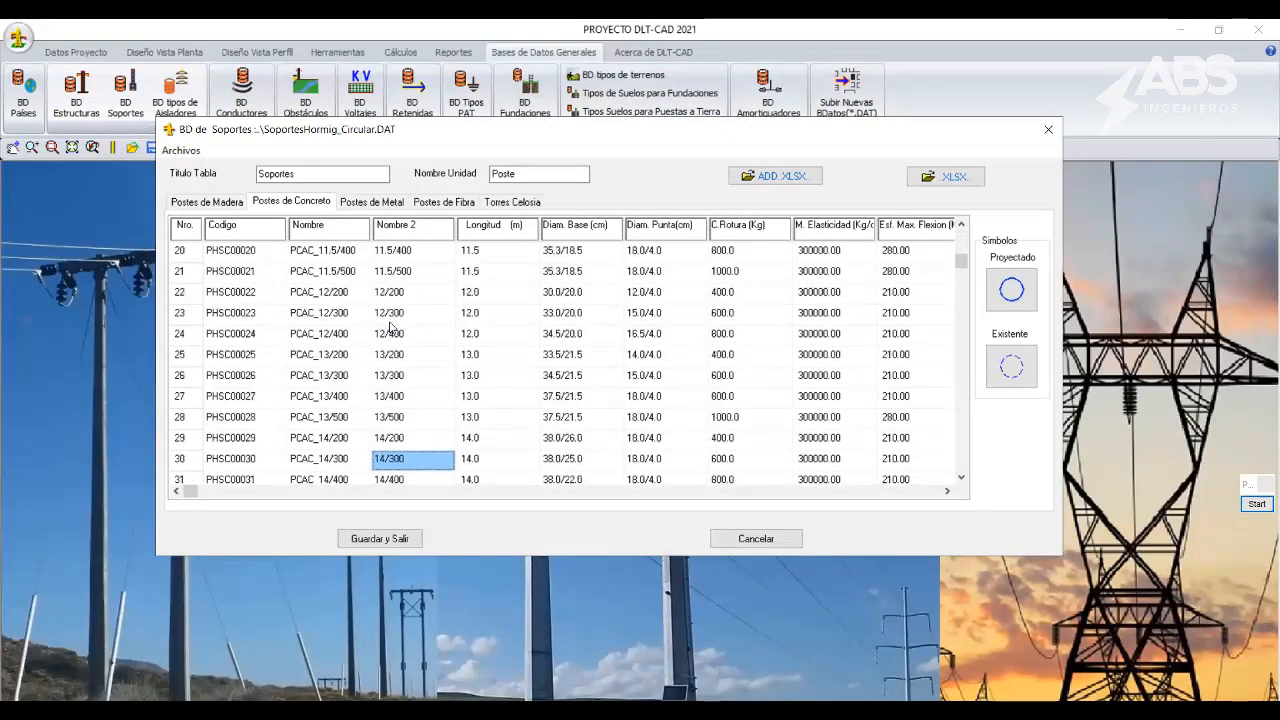
pyautogui.press('Down')
pyautogui.press('Down')
pyautogui.press('Down')
pyautogui.press('Down')
pyautogui.press('Down')
pyautogui.press('Down')
pyautogui.press('Down')
pyautogui.press('Down')
pyautogui.press('Down')
pyautogui.press('Down')
pyautogui.press('Down')
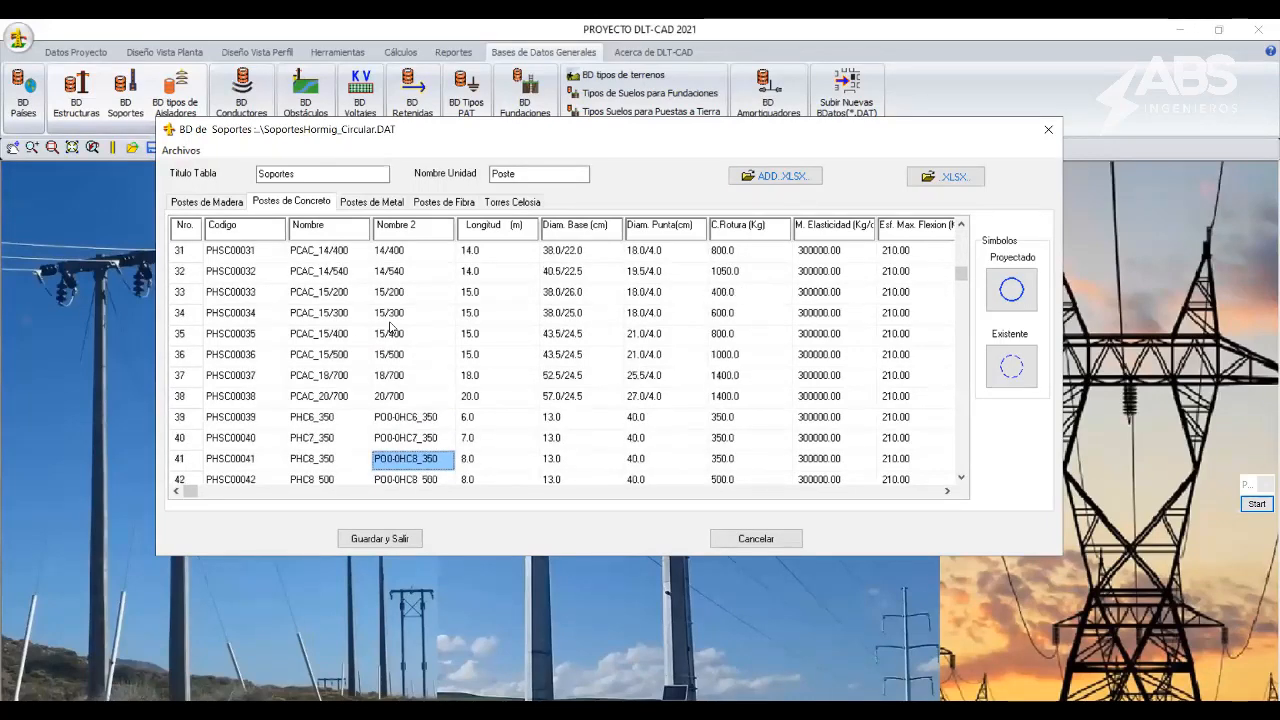
pyautogui.press('Down')
pyautogui.press('Down')
pyautogui.press('Down')
pyautogui.press('Down')
pyautogui.press('Down')
pyautogui.press('Down')
pyautogui.press('Down')
pyautogui.press('Down')
pyautogui.press('Down')
pyautogui.press('Down')
pyautogui.press('Down')
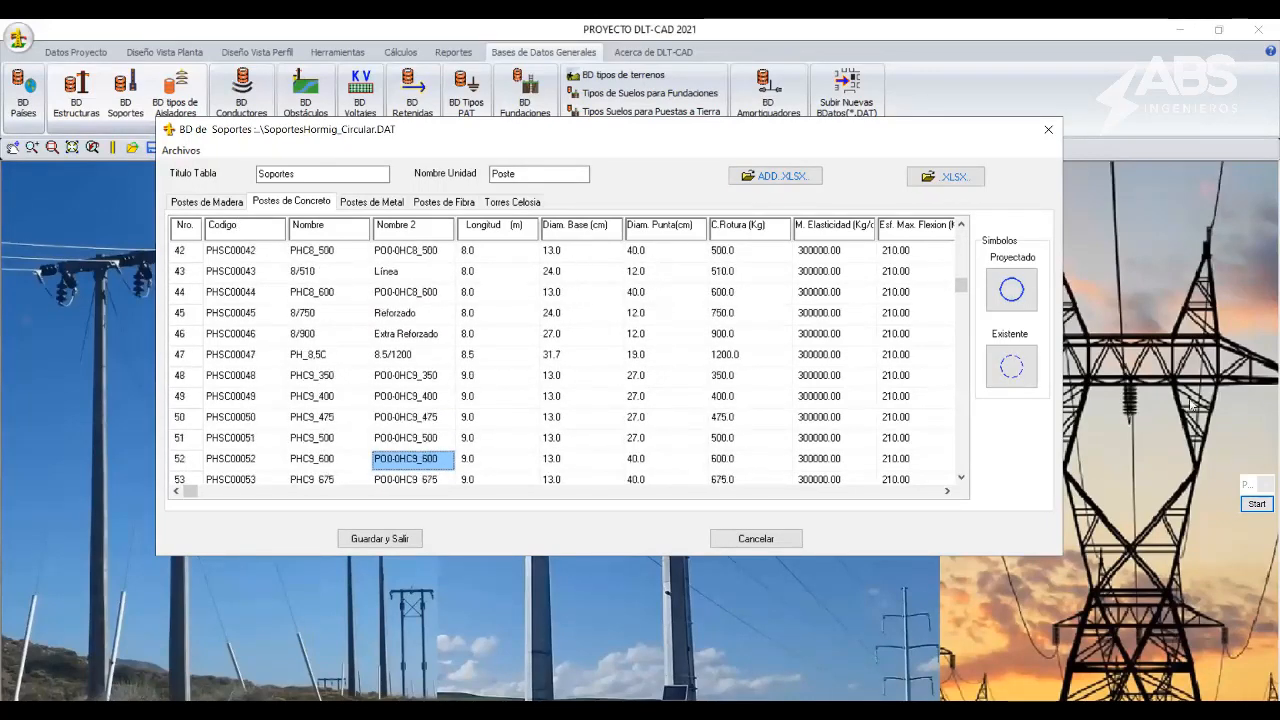
# Load the SoportesHormig_Rectang.DAT table in the supports database.
pyautogui.click(181, 150)
pyautogui.click(215, 171)
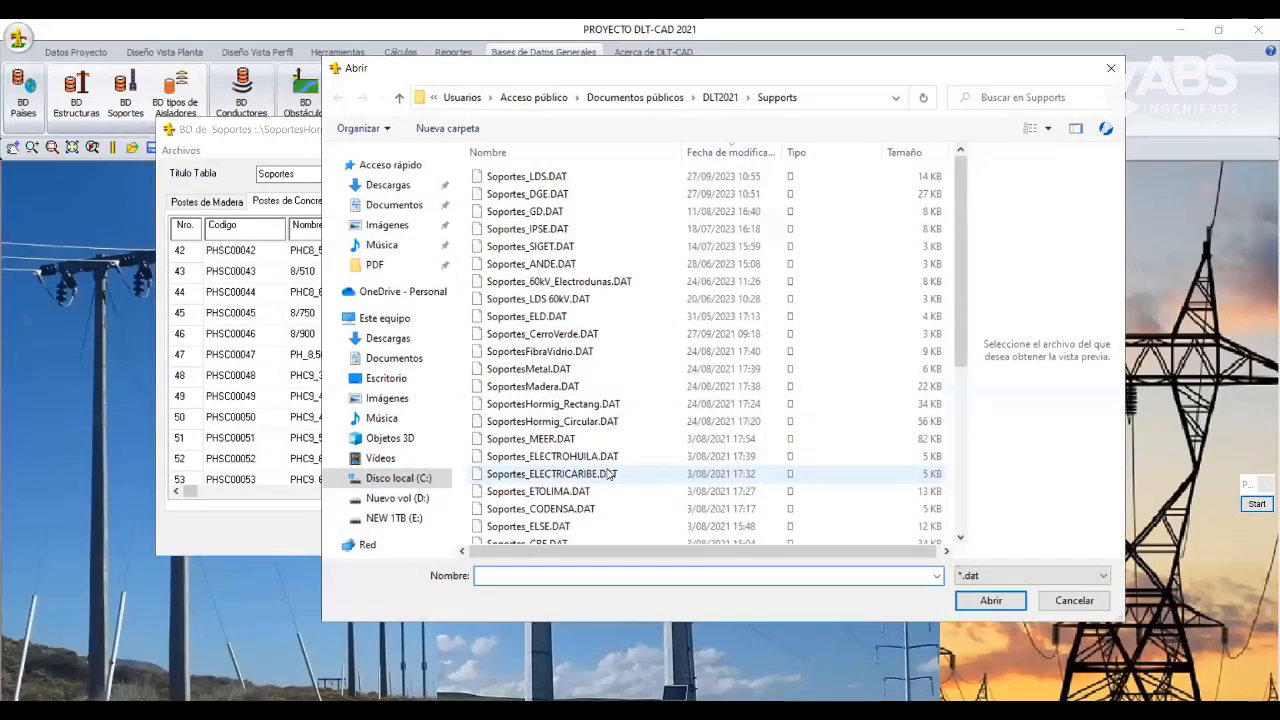
pyautogui.click(560, 404)
pyautogui.click(989, 600)
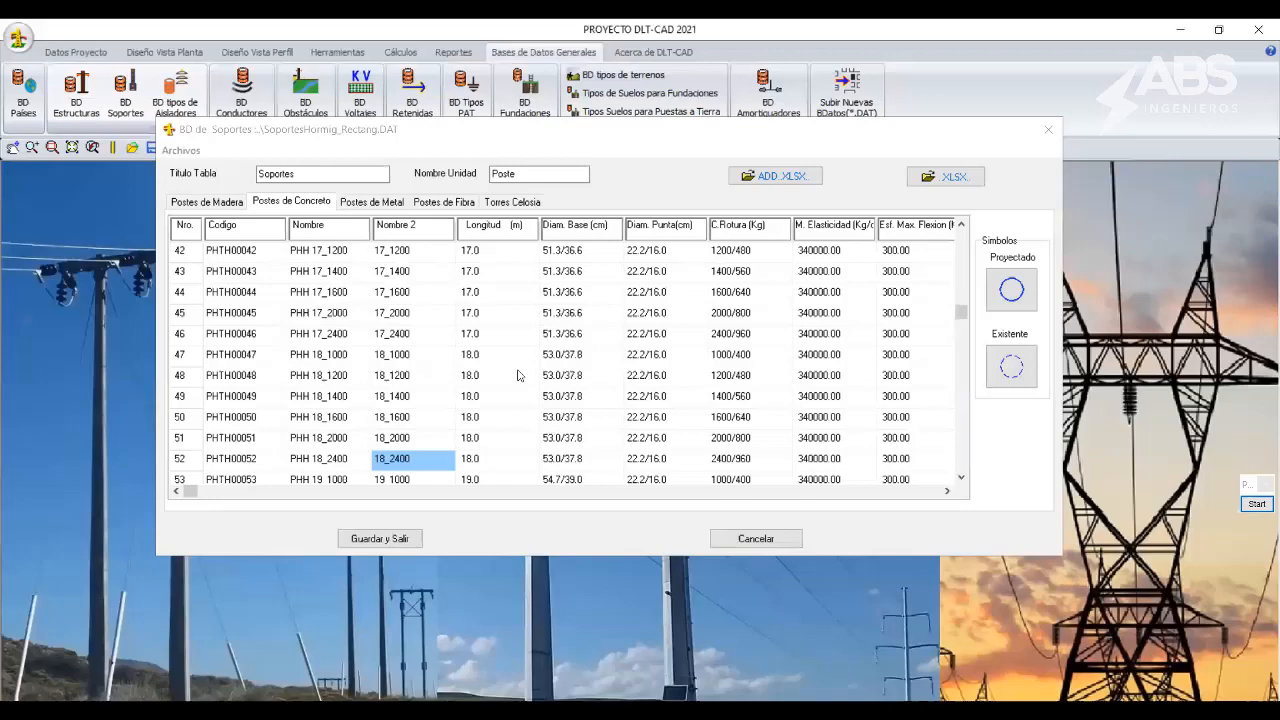
# Look through the rectangular concrete poles from the 17 m models onward, examining their names, dimensions and symbols.
pyautogui.click(413, 334)
pyautogui.press('Down')
pyautogui.press('Down')
pyautogui.press('Down')
pyautogui.press('Down')
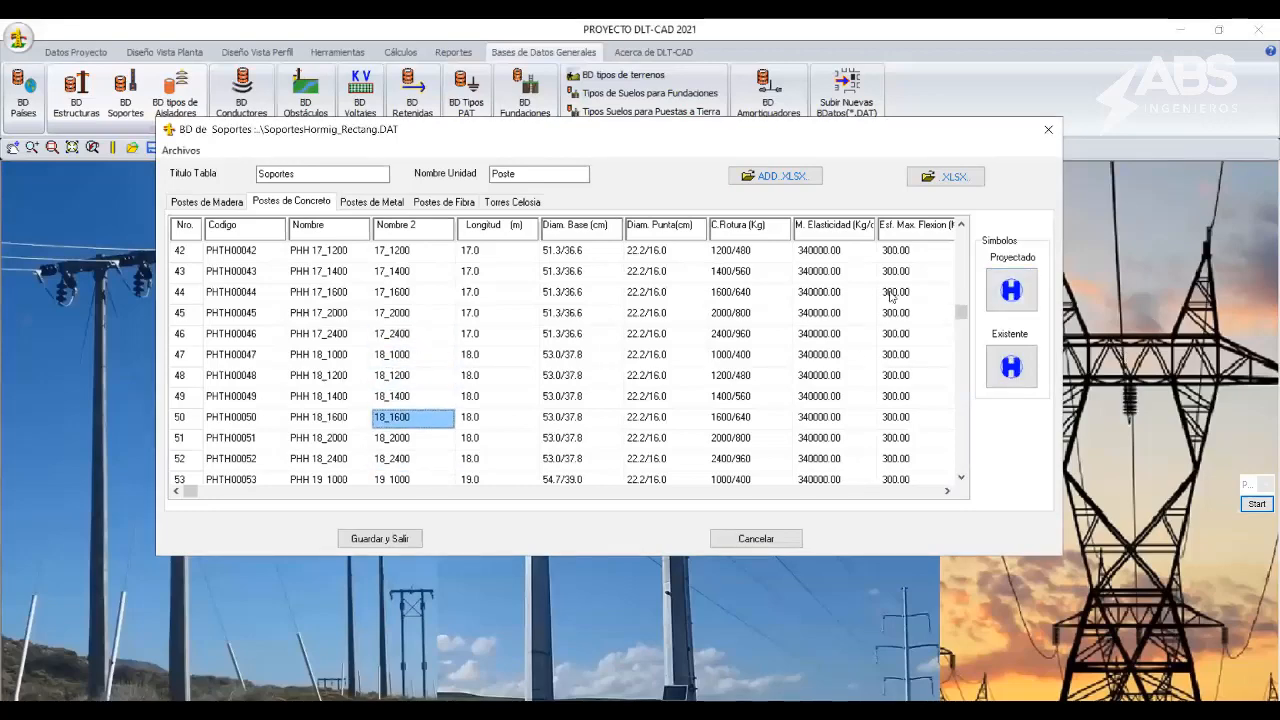
pyautogui.press('Down')
pyautogui.press('Down')
pyautogui.press('Down')
pyautogui.press('Down')
pyautogui.press('Down')
pyautogui.press('Down')
pyautogui.press('Down')
pyautogui.press('Down')
pyautogui.press('Down')
pyautogui.press('Down')
pyautogui.press('Down')
pyautogui.press('Down')
pyautogui.press('Down')
pyautogui.press('Down')
pyautogui.press('Down')
pyautogui.press('Down')
pyautogui.press('Down')
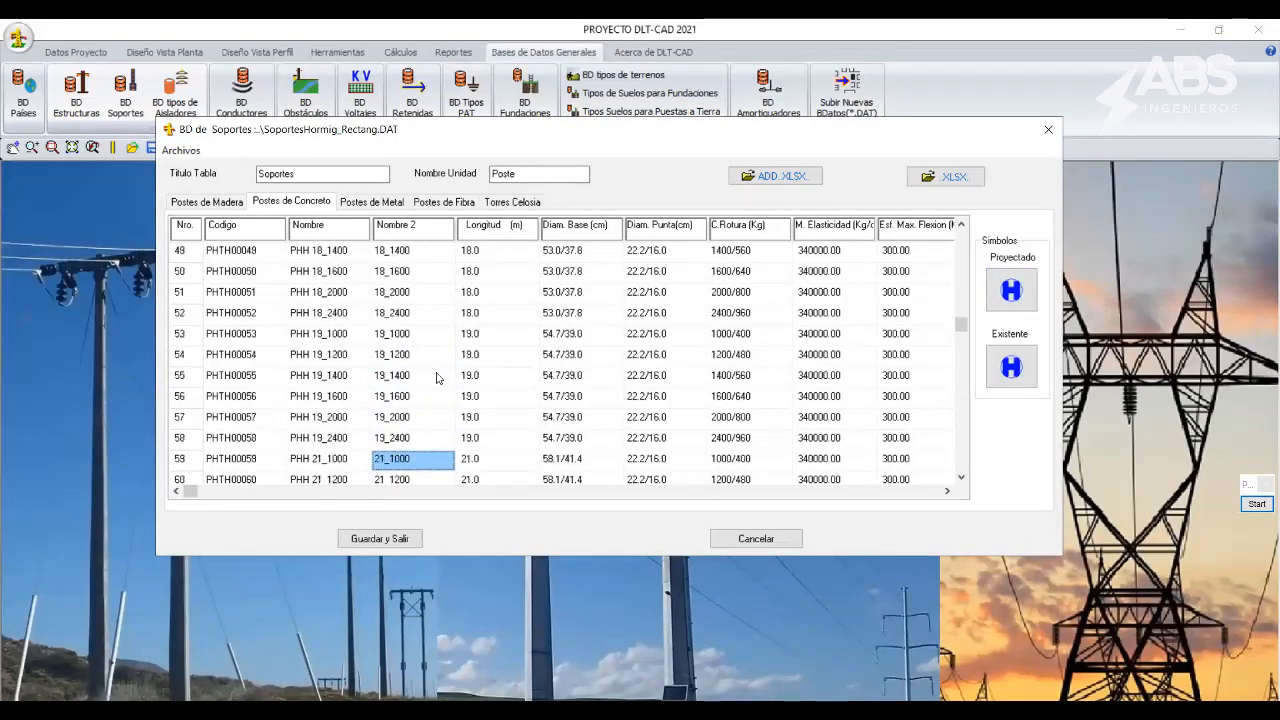
pyautogui.press('Down')
pyautogui.press('Down')
pyautogui.press('Down')
pyautogui.press('Down')
pyautogui.press('Down')
pyautogui.press('Down')
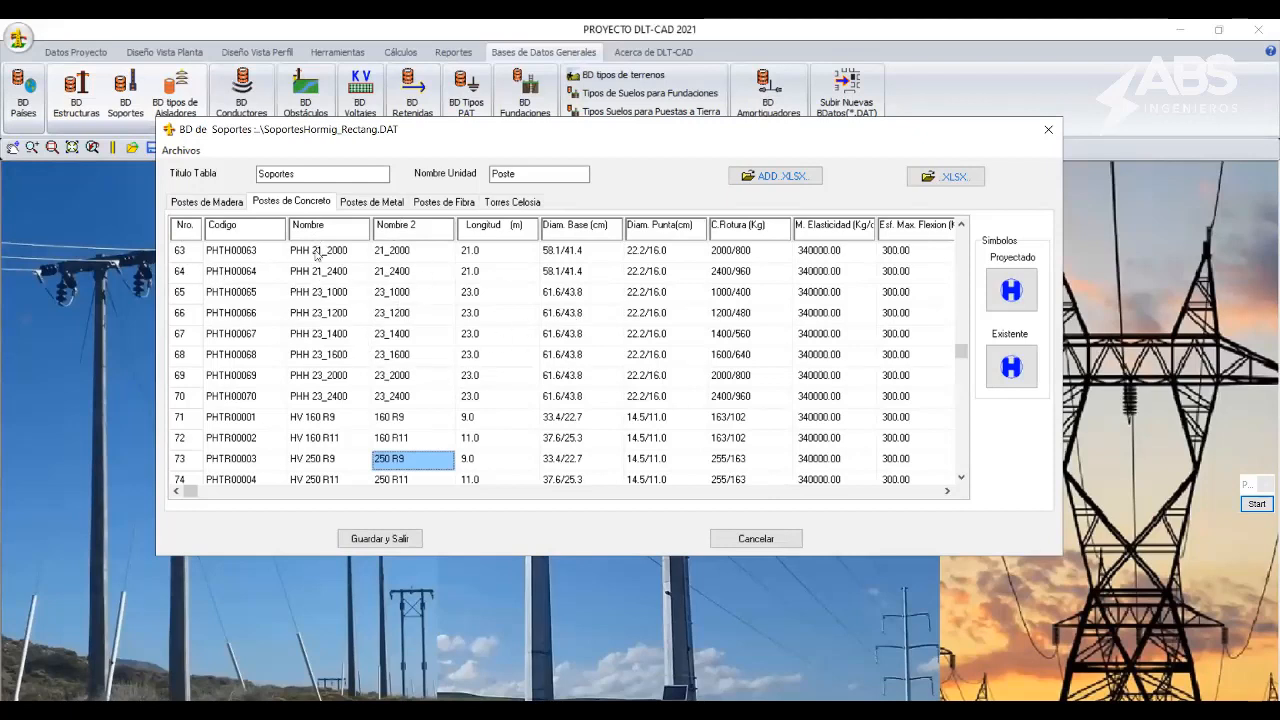
# Examine the length, base diameter, weight and code of the PHH 23_1600 pole in the rectangular concrete table.
pyautogui.click(194, 151)
pyautogui.click(185, 153)
pyautogui.click(185, 153)
pyautogui.click(530, 358)
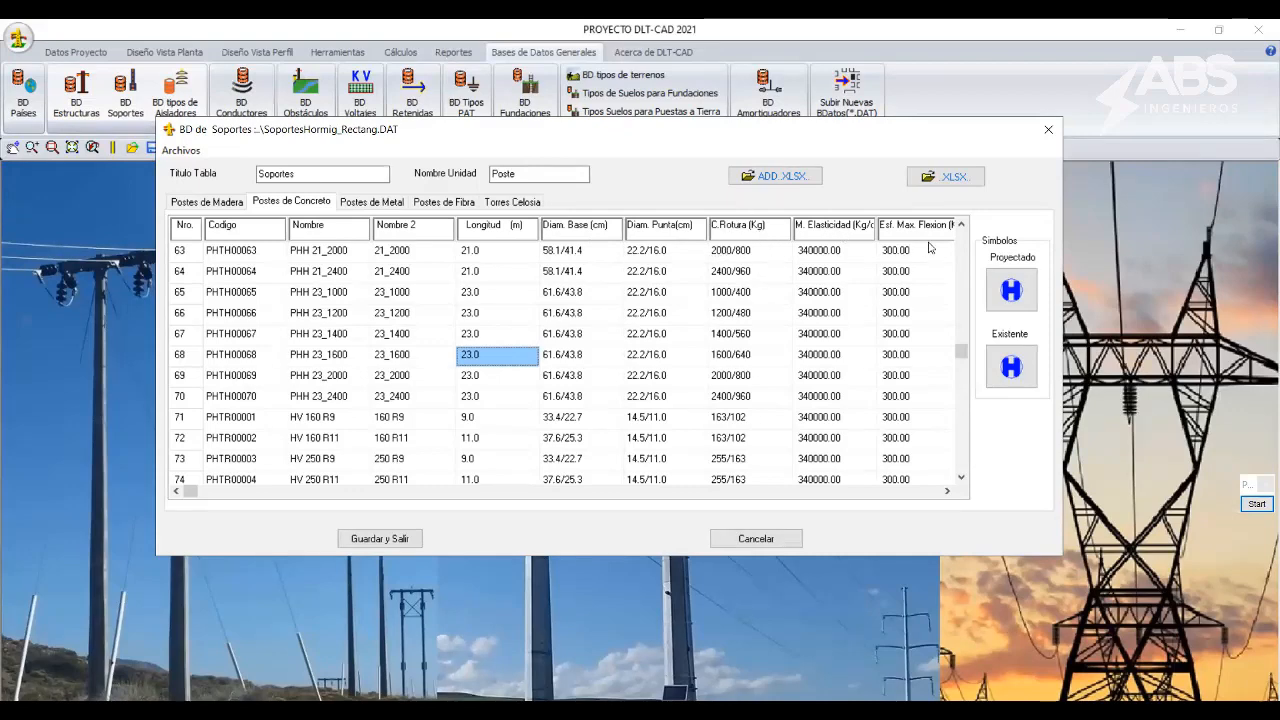
pyautogui.click(947, 491)
pyautogui.click(947, 491)
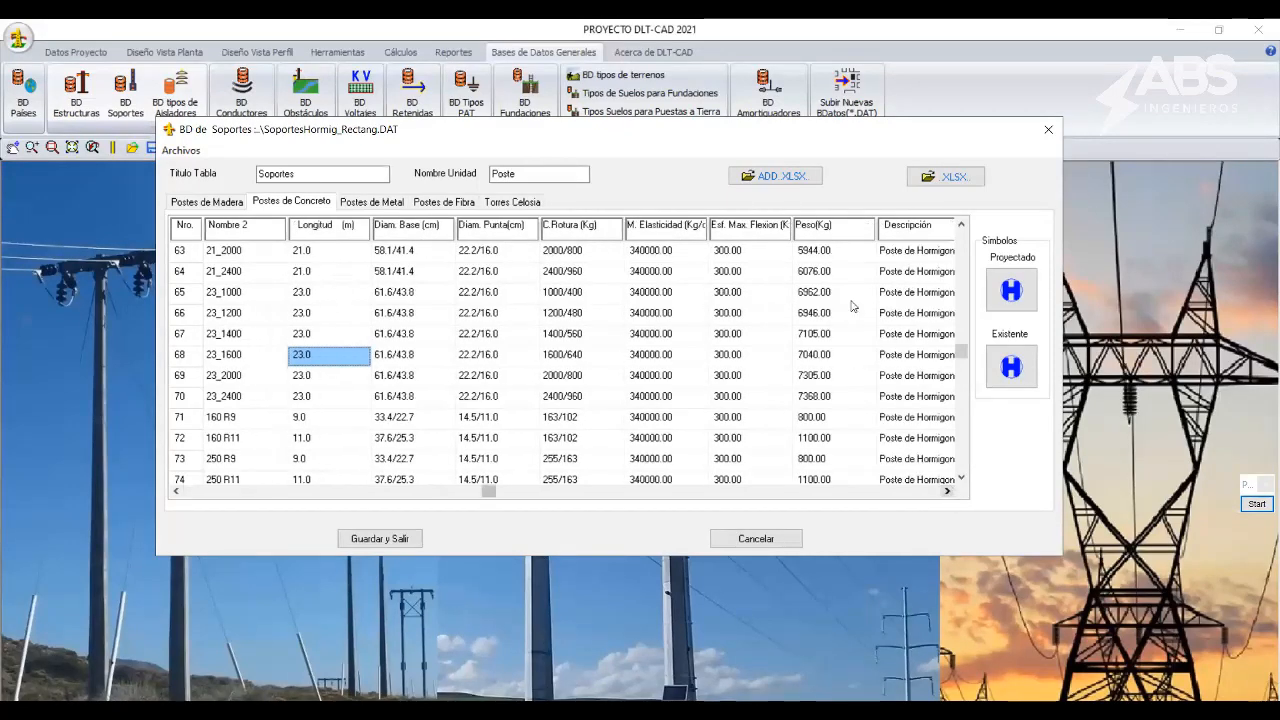
pyautogui.click(435, 362)
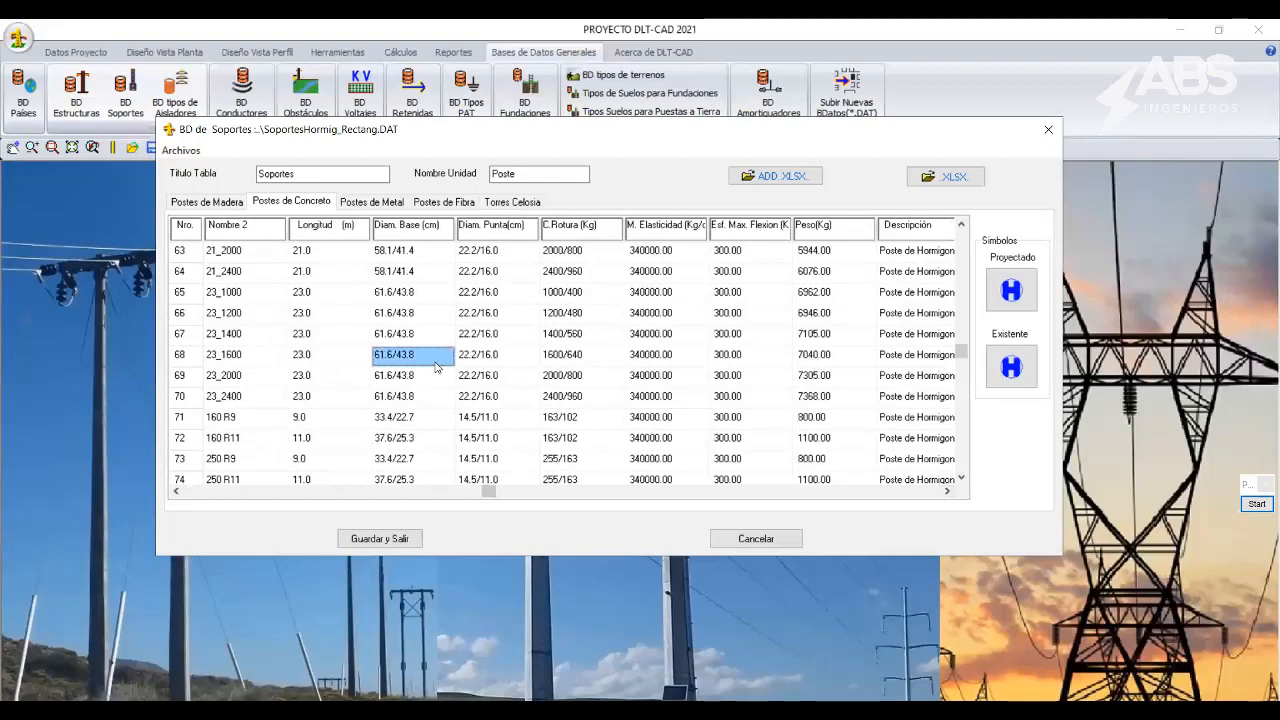
pyautogui.press('Left')
pyautogui.press('Left')
pyautogui.press('Left')
pyautogui.press('Left')
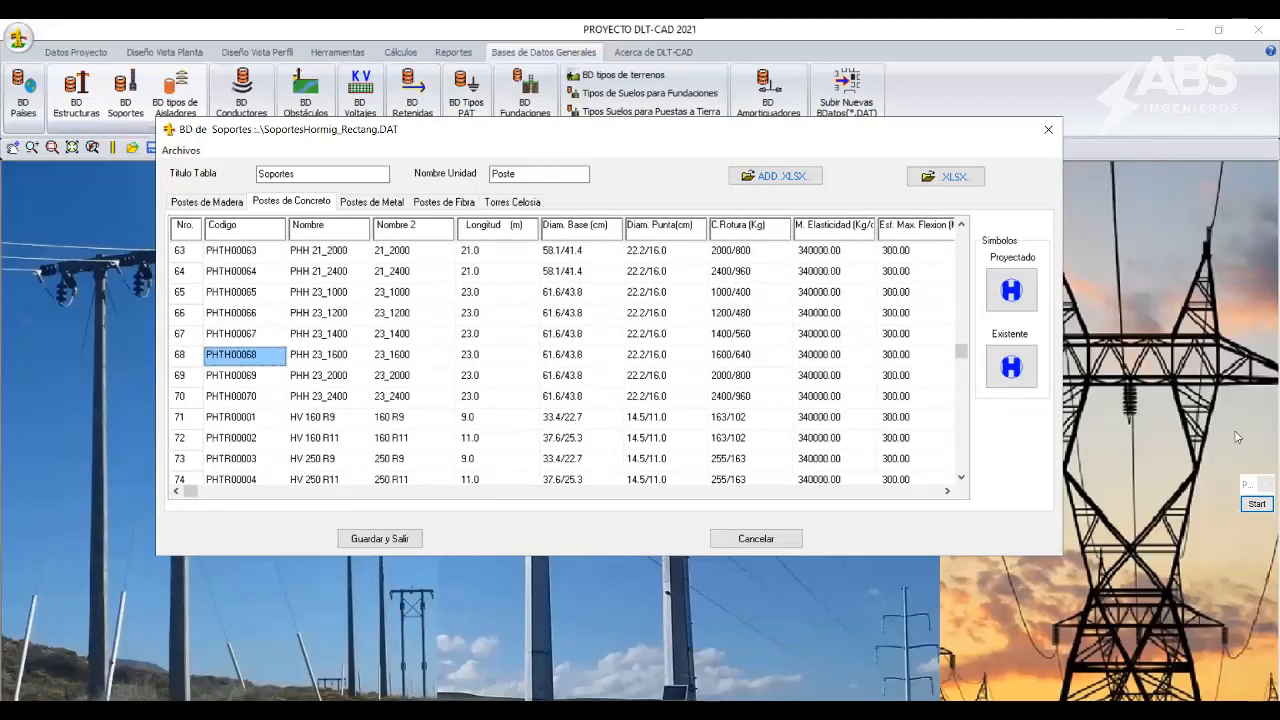
# Sketch a tapered pole outline with a dimension mark at one end in red over the table, and clear the annotations.
pyautogui.click(1257, 503)
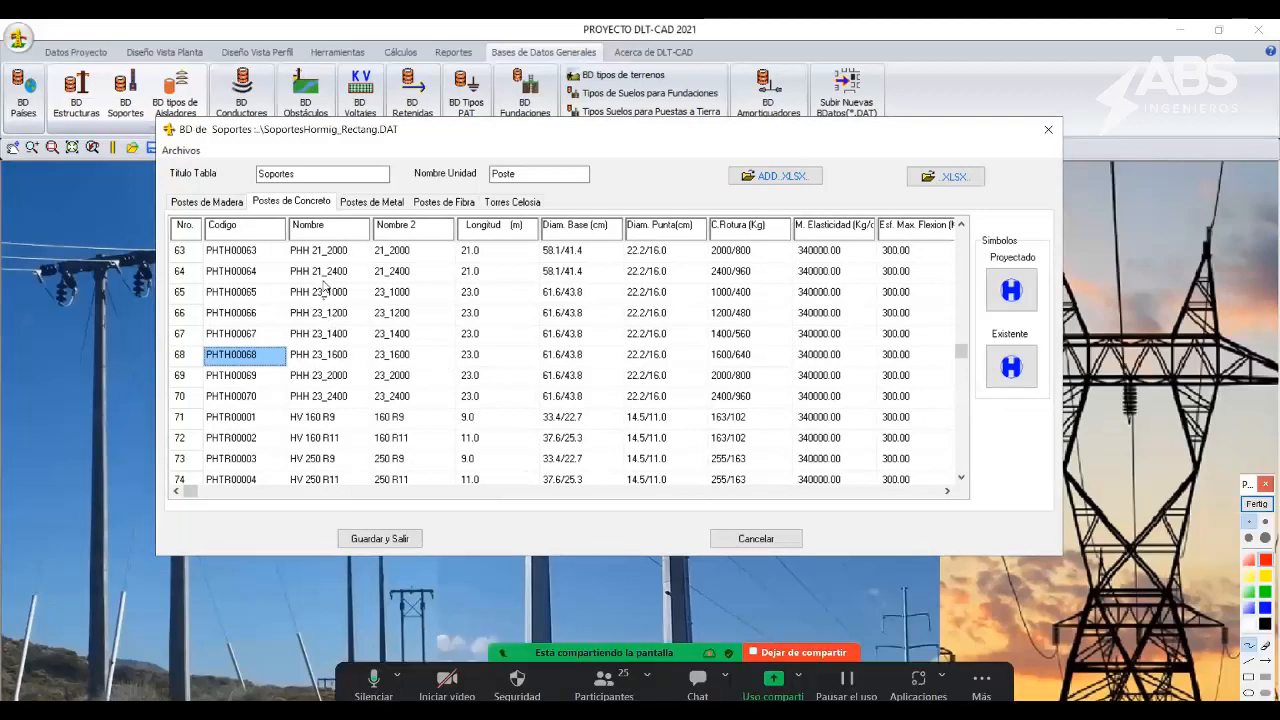
pyautogui.moveTo(324, 287)
pyautogui.mouseDown()
pyautogui.moveTo(334, 420)
pyautogui.moveTo(349, 325)
pyautogui.moveTo(345, 412)
pyautogui.mouseUp()
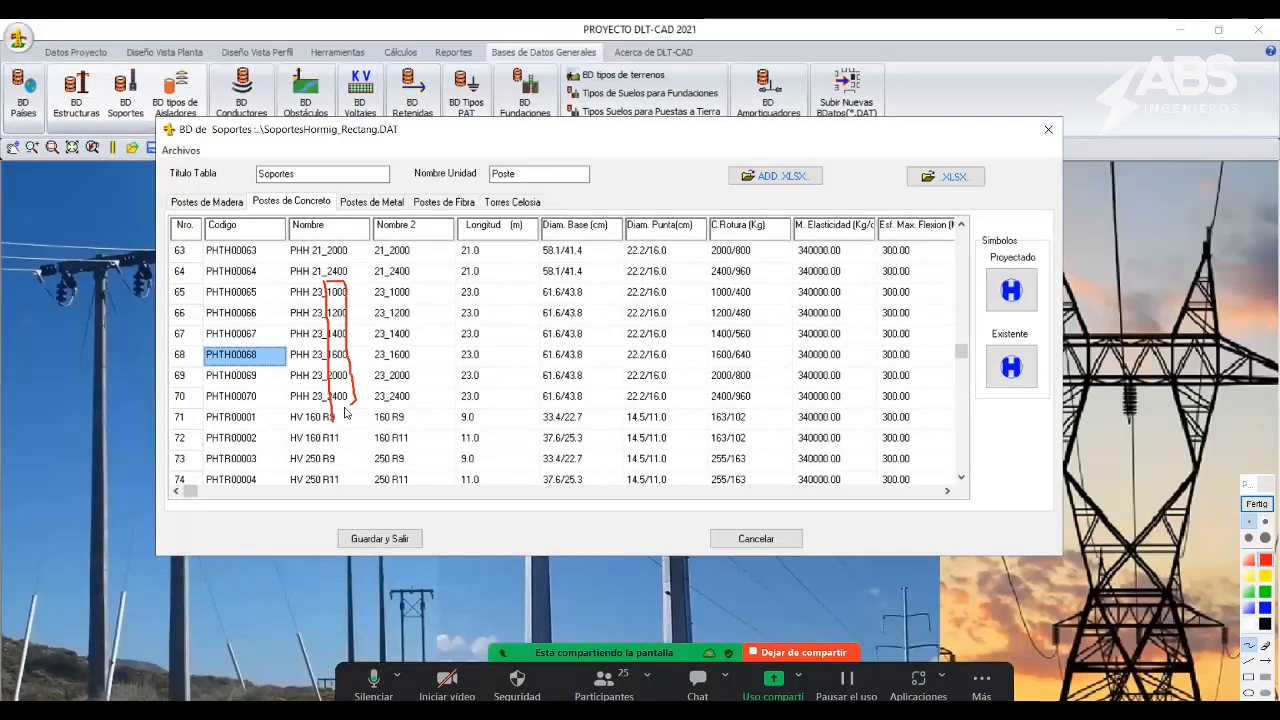
pyautogui.moveTo(568, 296)
pyautogui.mouseDown()
pyautogui.moveTo(567, 212)
pyautogui.moveTo(580, 333)
pyautogui.mouseUp()
pyautogui.moveTo(320, 415)
pyautogui.mouseDown()
pyautogui.moveTo(404, 376)
pyautogui.moveTo(578, 330)
pyautogui.mouseUp()
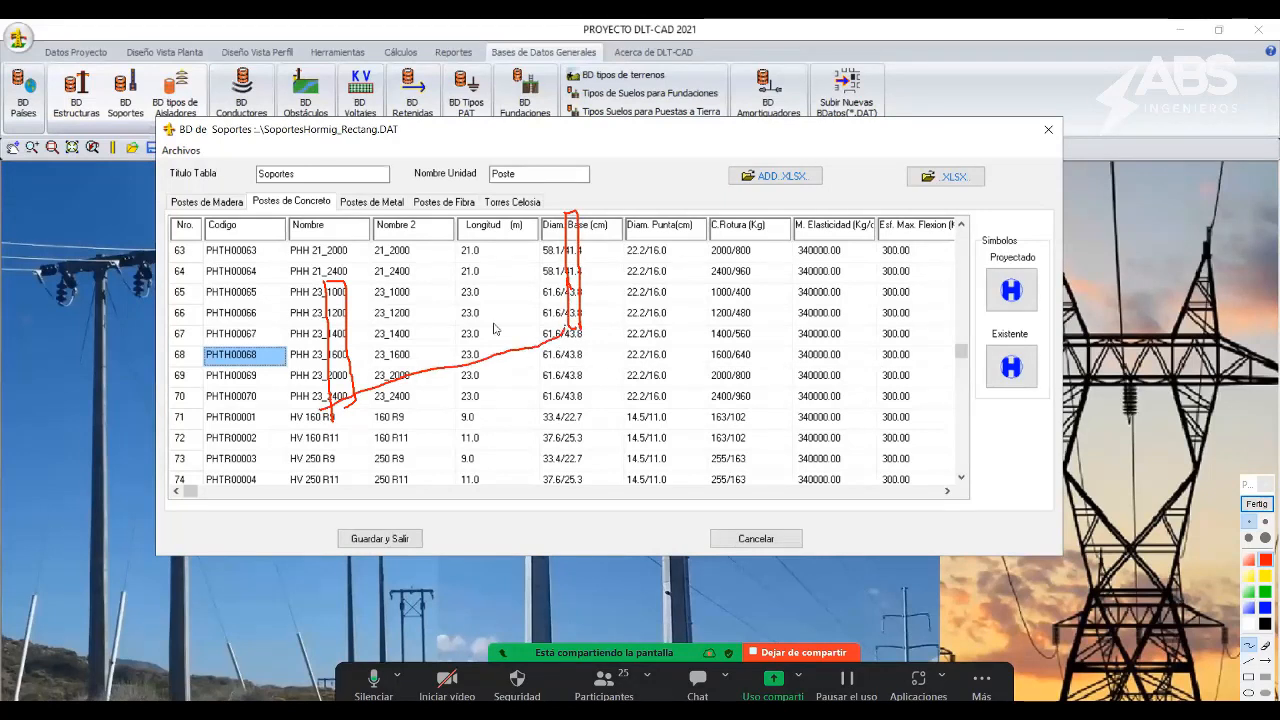
pyautogui.moveTo(350, 288)
pyautogui.mouseDown()
pyautogui.moveTo(425, 296)
pyautogui.moveTo(572, 213)
pyautogui.moveTo(598, 213)
pyautogui.moveTo(601, 325)
pyautogui.moveTo(615, 323)
pyautogui.mouseUp()
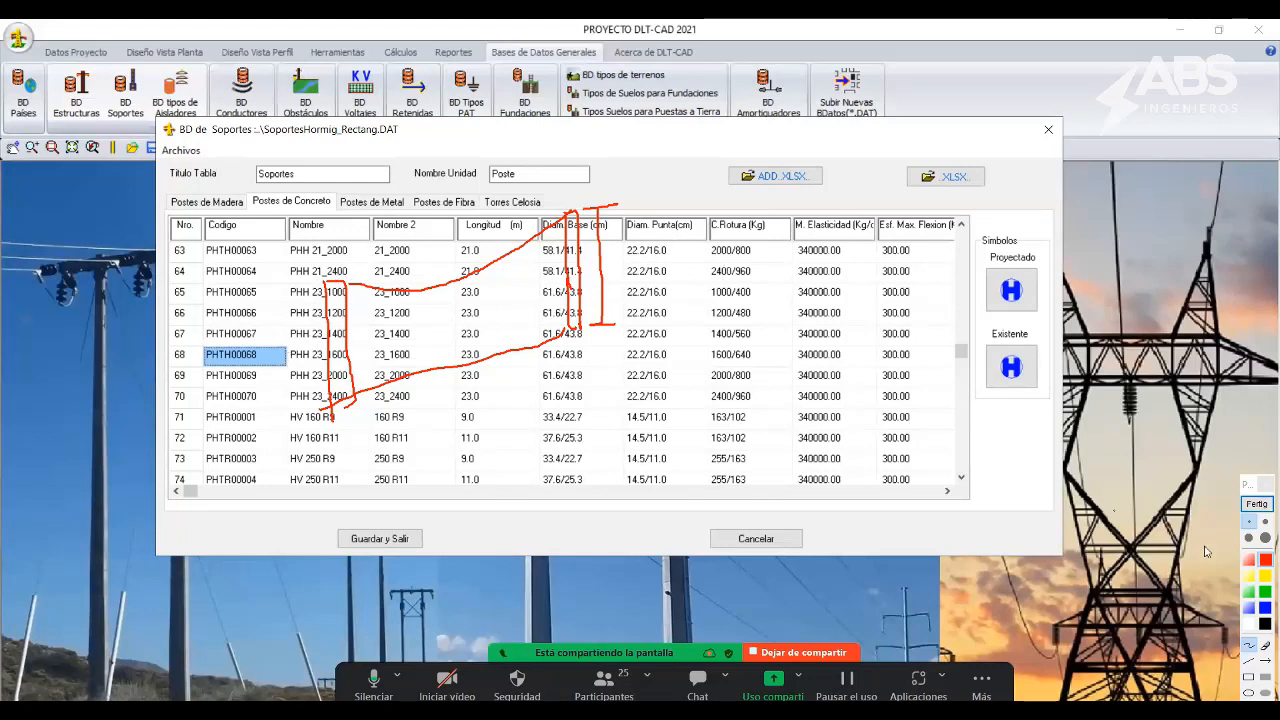
pyautogui.click(1257, 504)
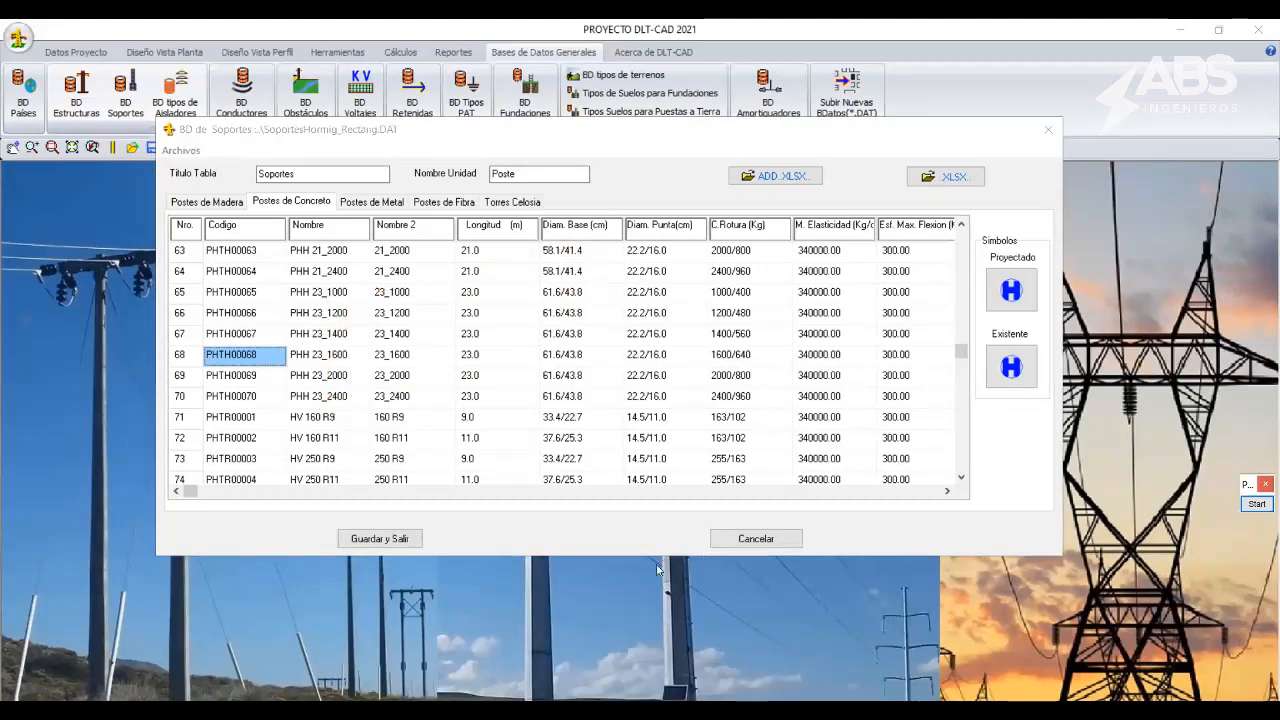
# Close the supports database without saving, and check the Pre ensamblado category of the conductors database before closing it.
pyautogui.click(766, 540)
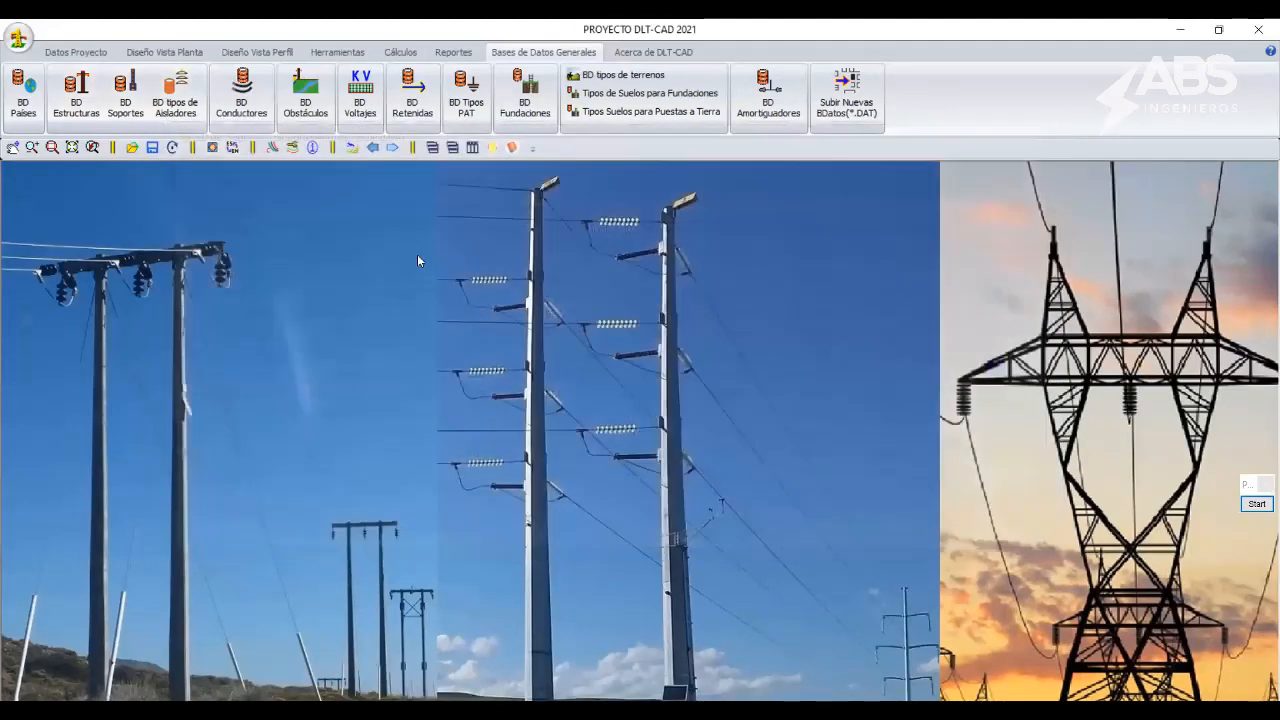
pyautogui.click(241, 90)
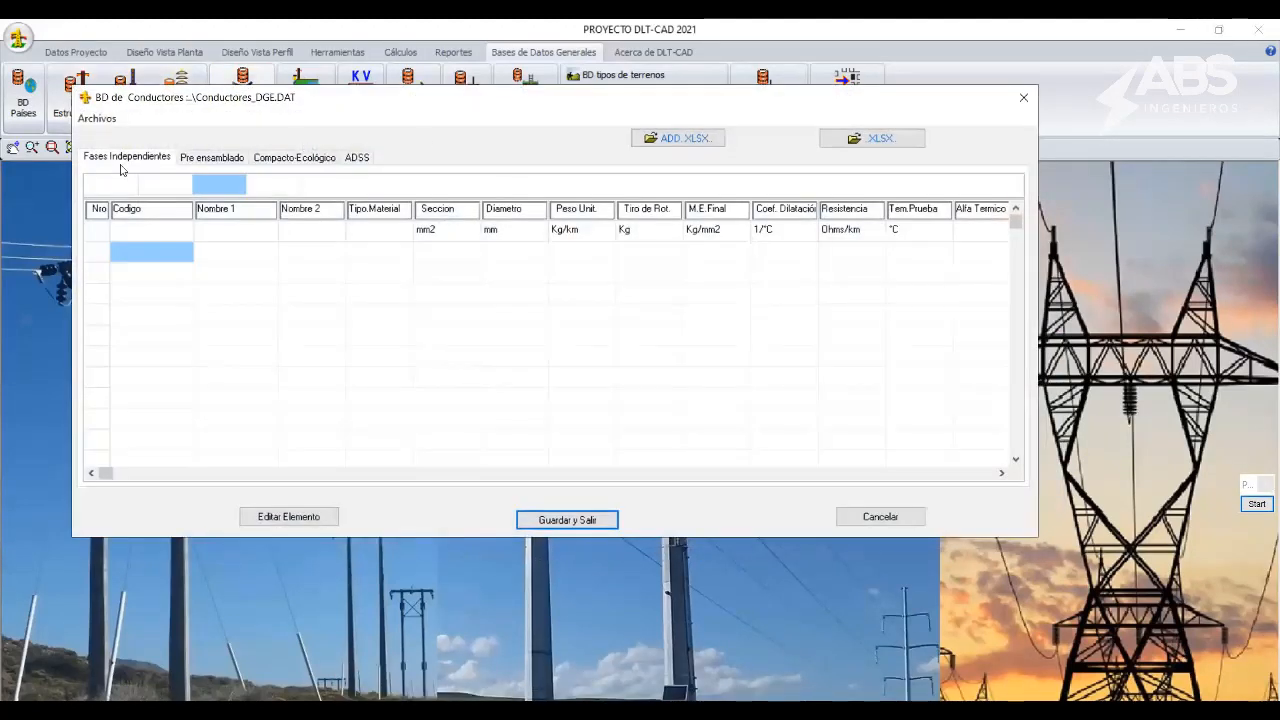
pyautogui.click(212, 157)
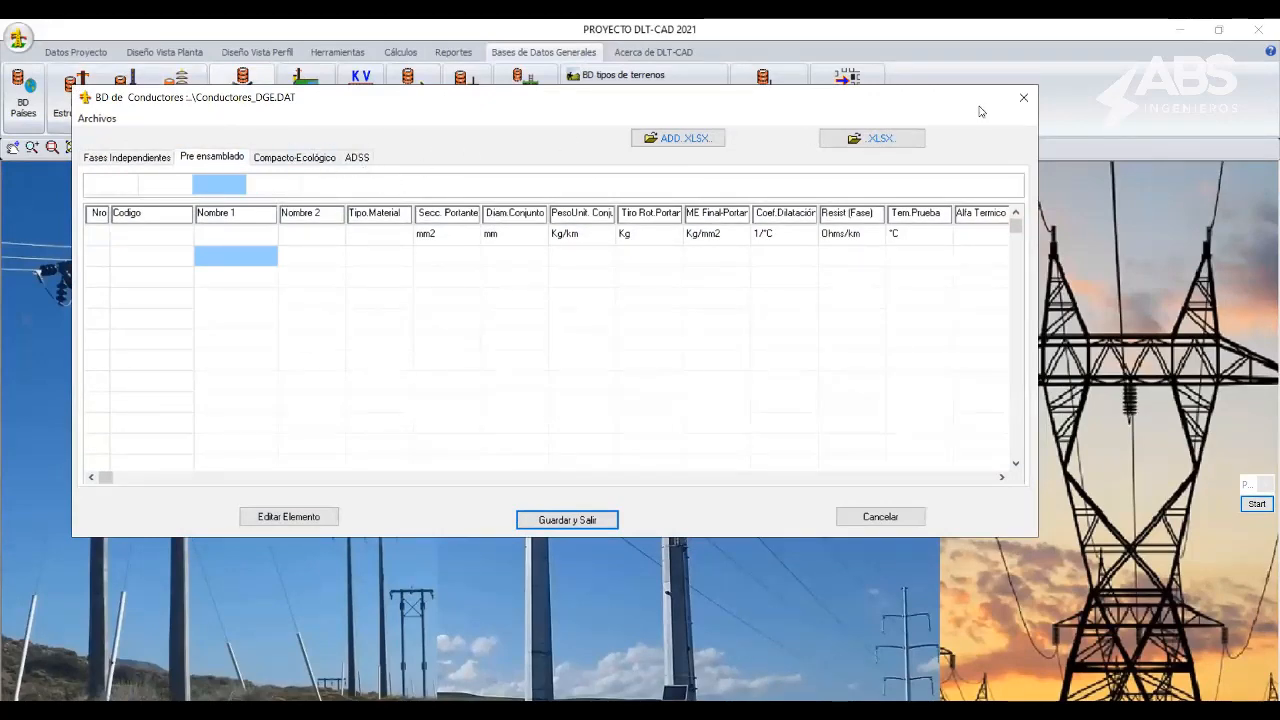
pyautogui.click(1023, 97)
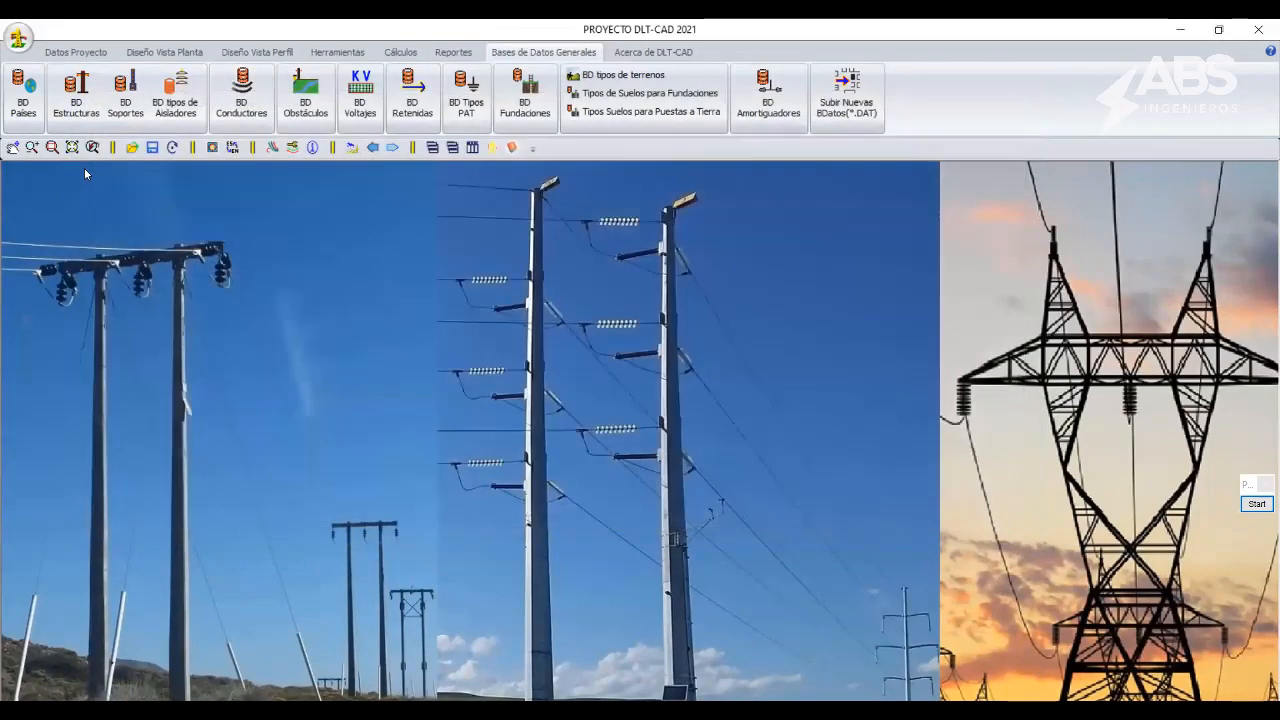
# Reopen the conductors database and review its Fases Independientes, Pre ensamblado, Compacto-Ecológico and ADSS categories.
pyautogui.click(261, 97)
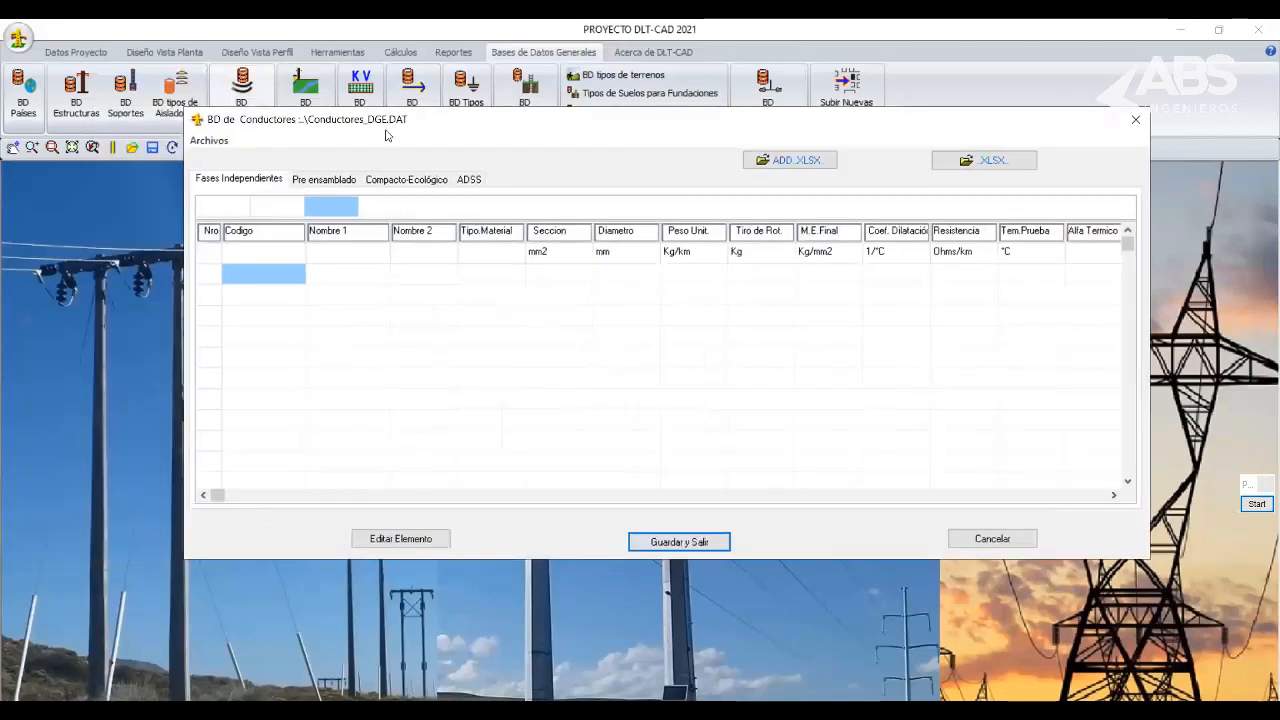
pyautogui.click(325, 180)
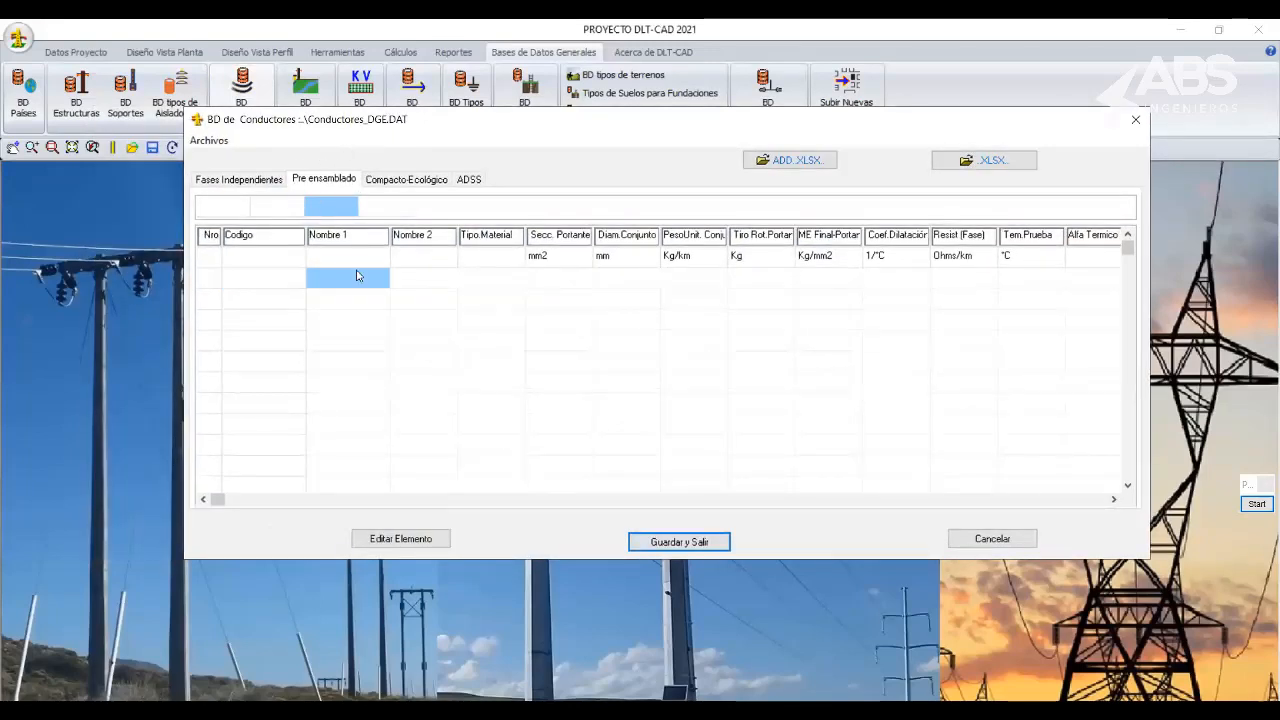
pyautogui.click(273, 183)
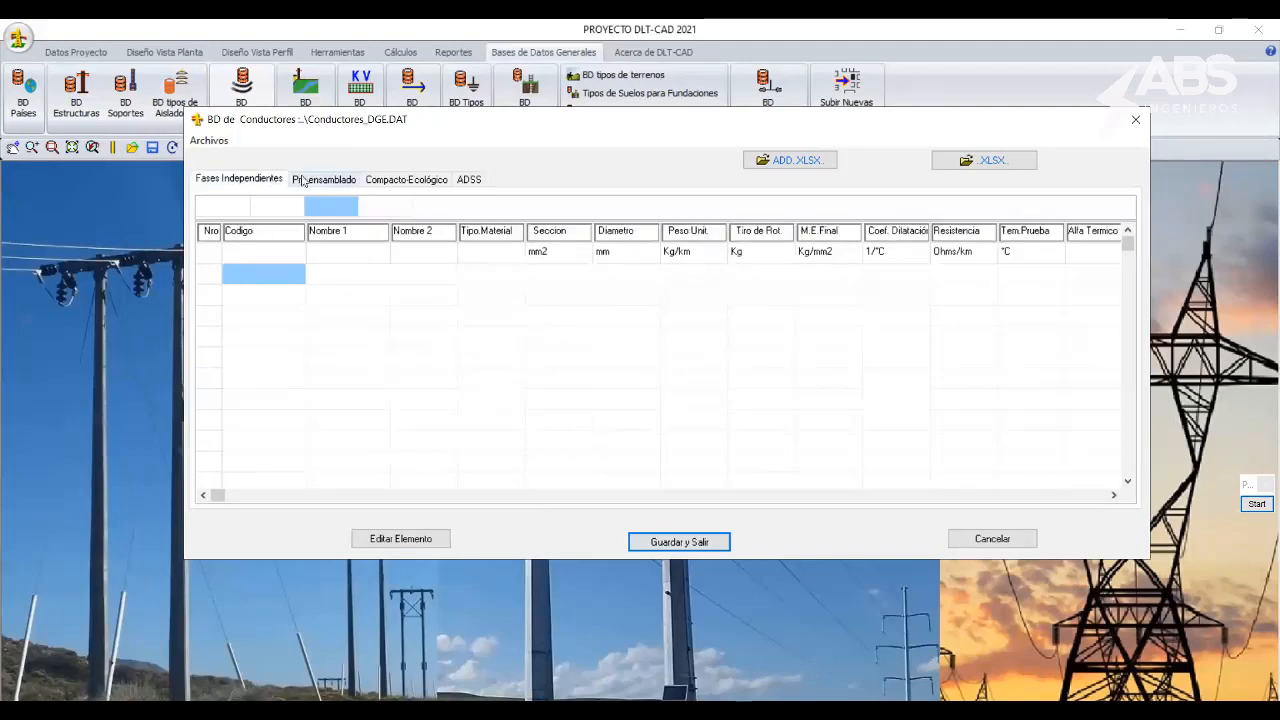
pyautogui.click(340, 179)
pyautogui.click(408, 182)
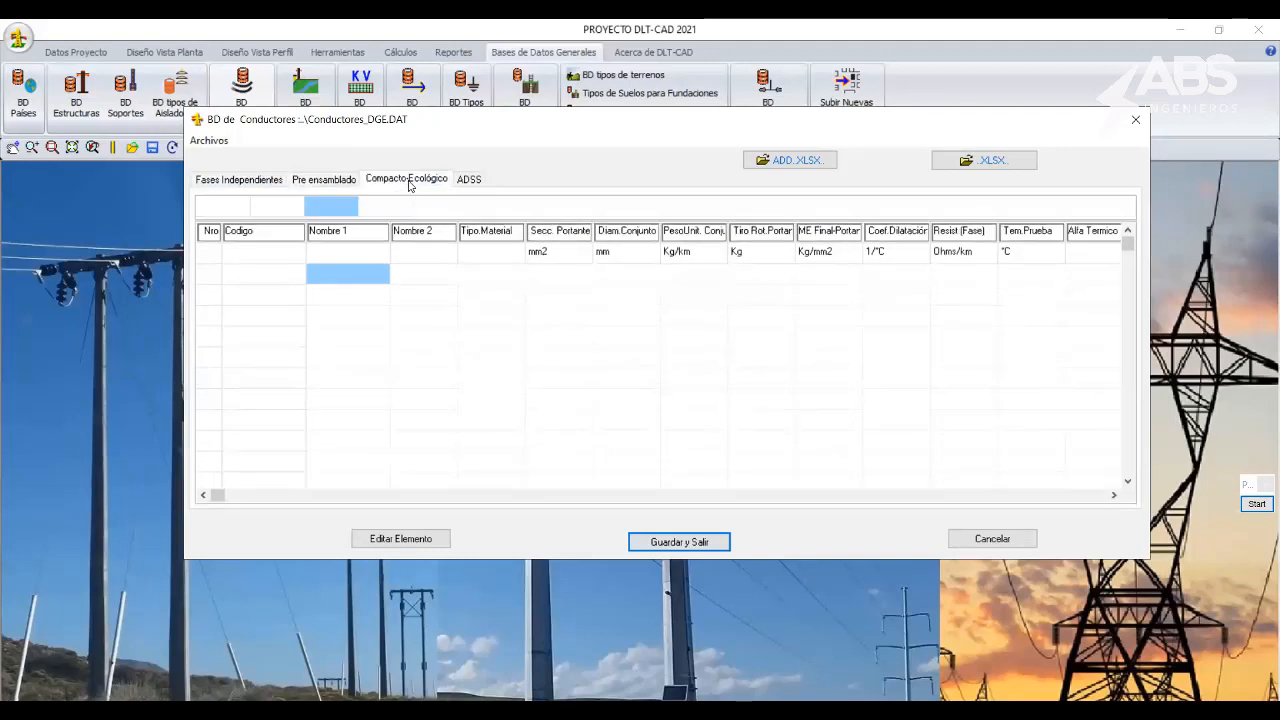
pyautogui.click(469, 180)
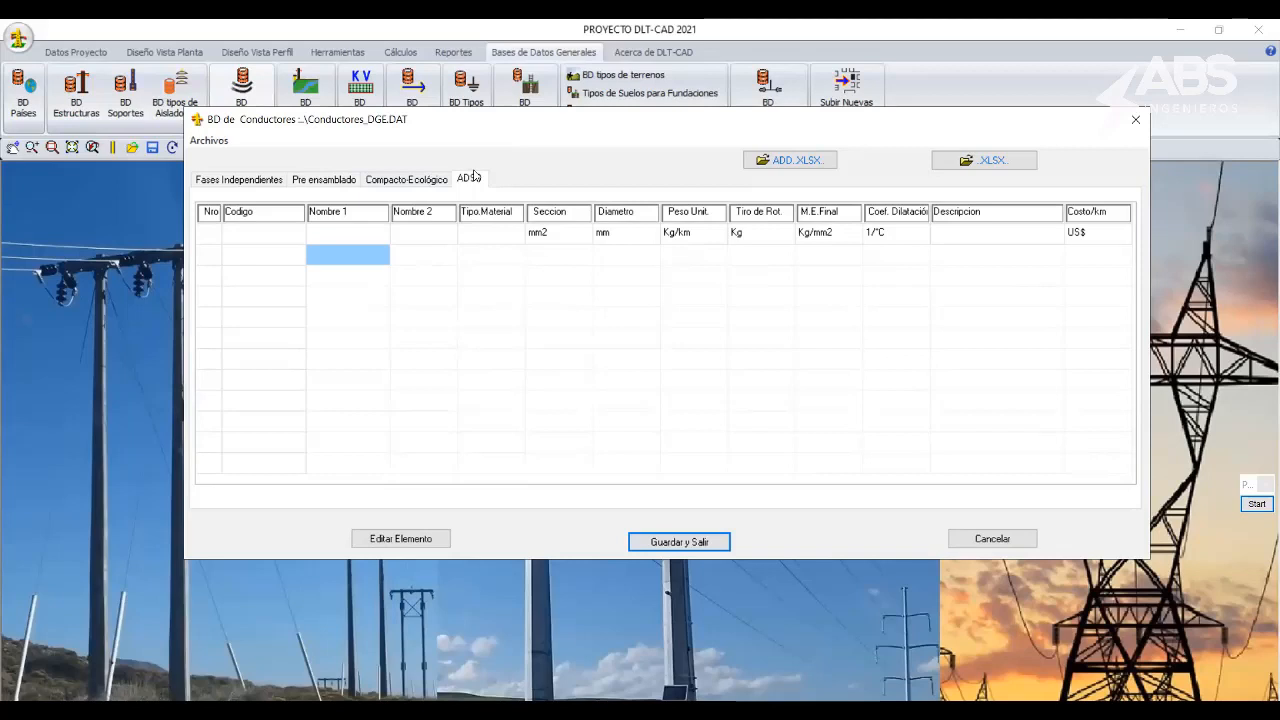
# Add a new conductor to the Pre ensamblado category of the conductors database.
pyautogui.click(340, 182)
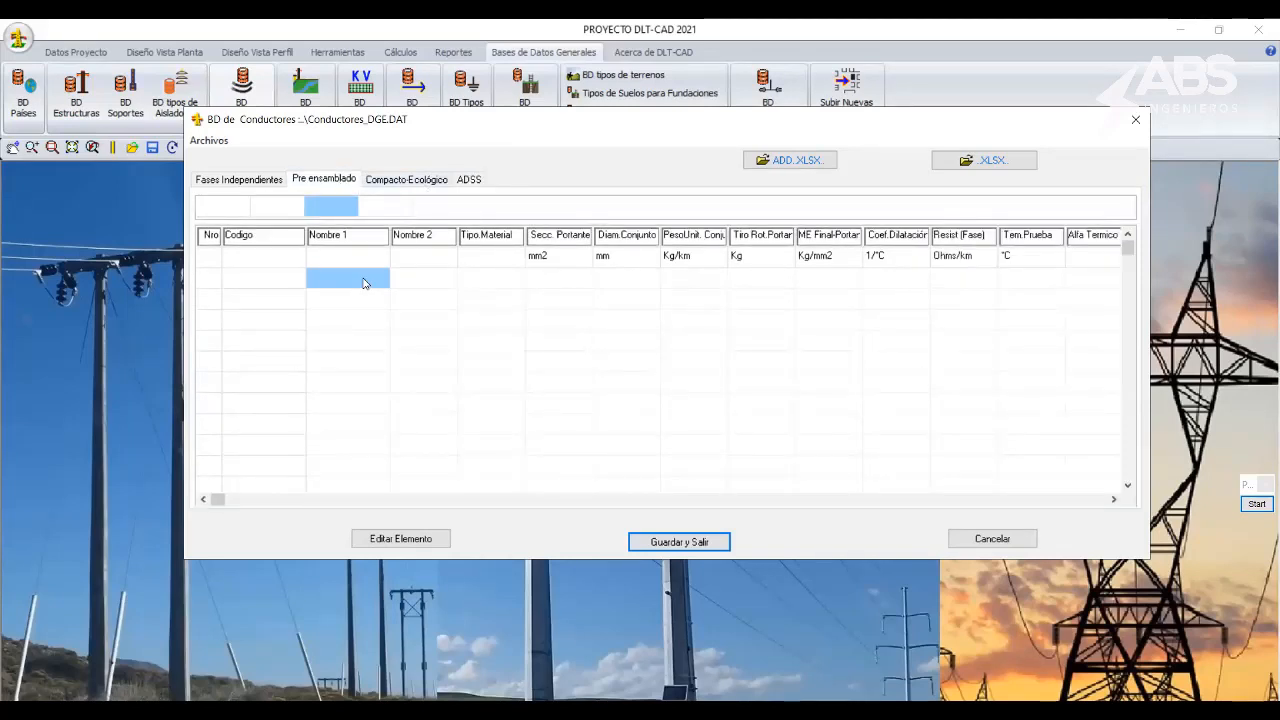
pyautogui.rightClick(363, 283)
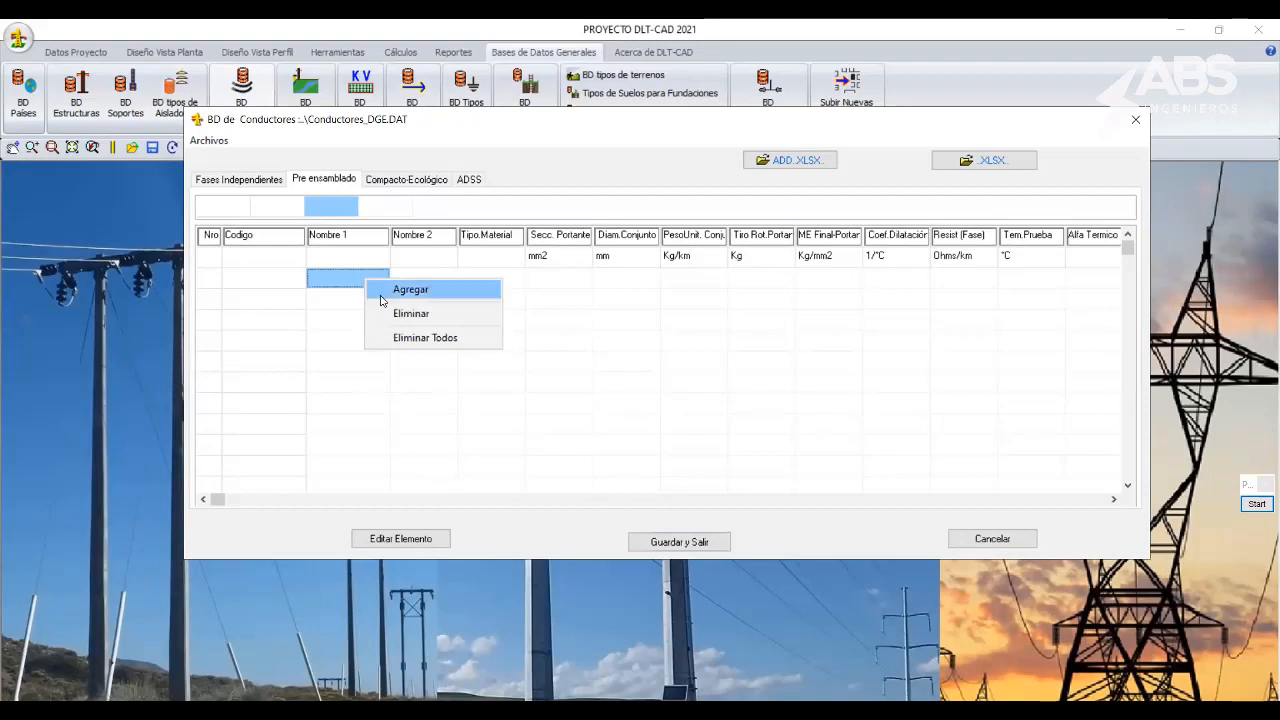
pyautogui.click(405, 291)
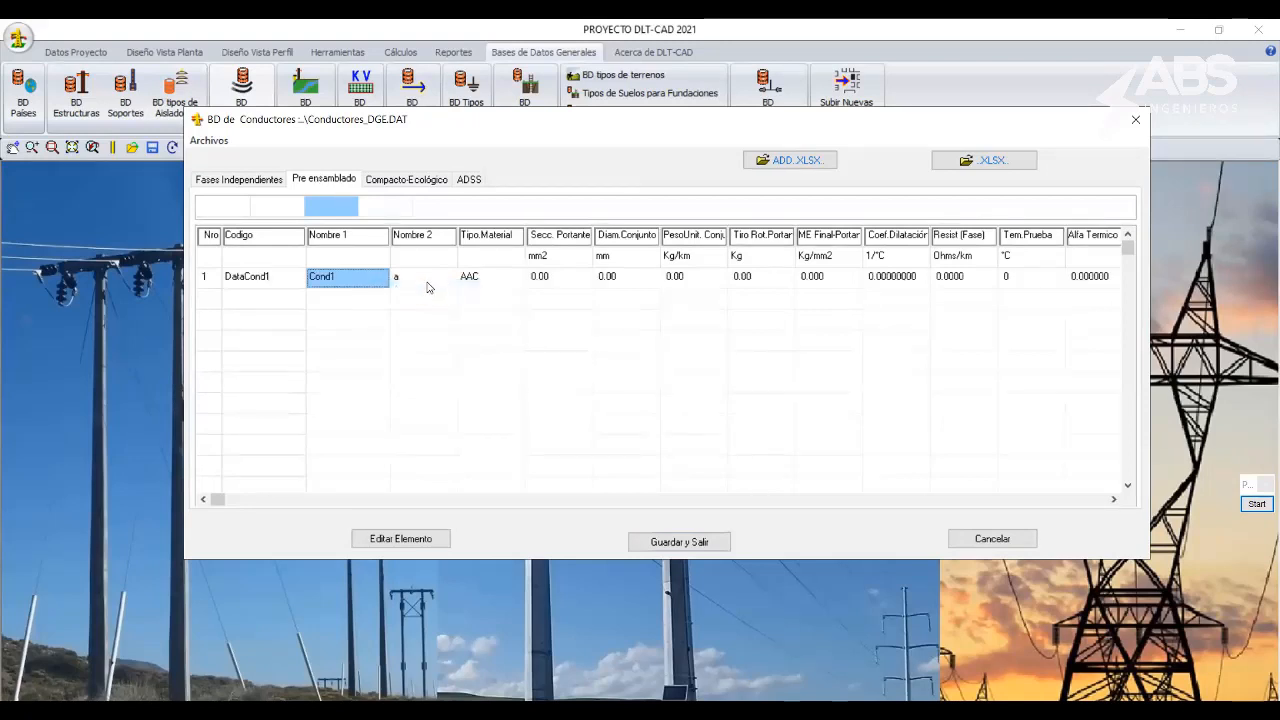
# Open the new Pre ensamblado conductor's editing form and reposition the windows so the form is fully visible beside the table.
pyautogui.doubleClick(333, 284)
pyautogui.click(603, 132)
pyautogui.moveTo(616, 130); pyautogui.dragTo(817, 121)
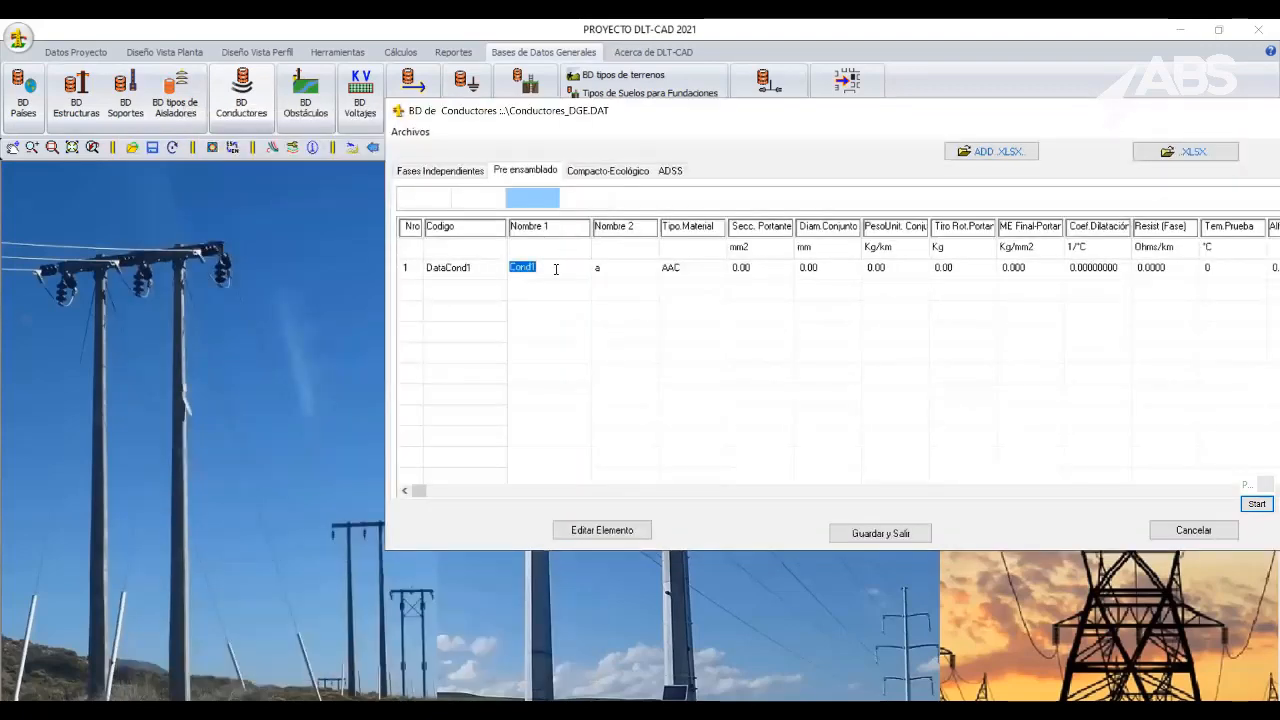
pyautogui.doubleClick(521, 262)
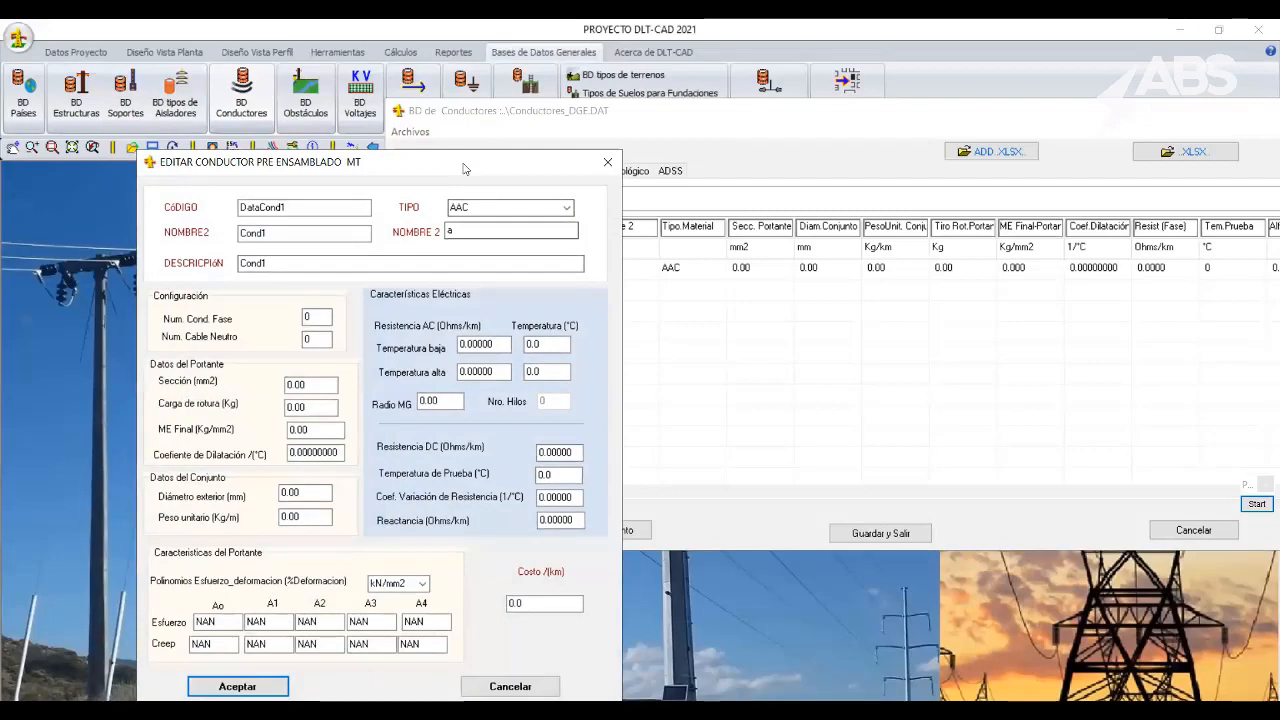
pyautogui.moveTo(454, 163); pyautogui.dragTo(1022, 93)
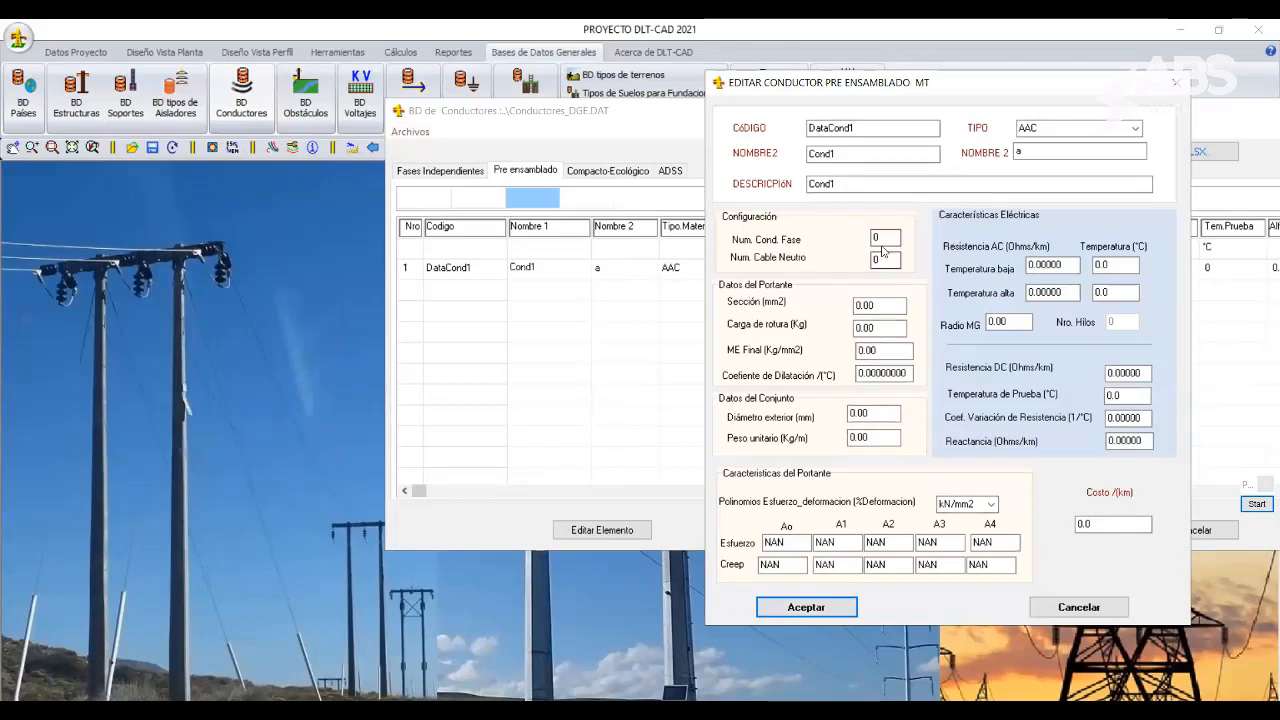
# Configure the Pre ensamblado conductor with 3 phase conductors and 1 neutral cable.
pyautogui.click(890, 237)
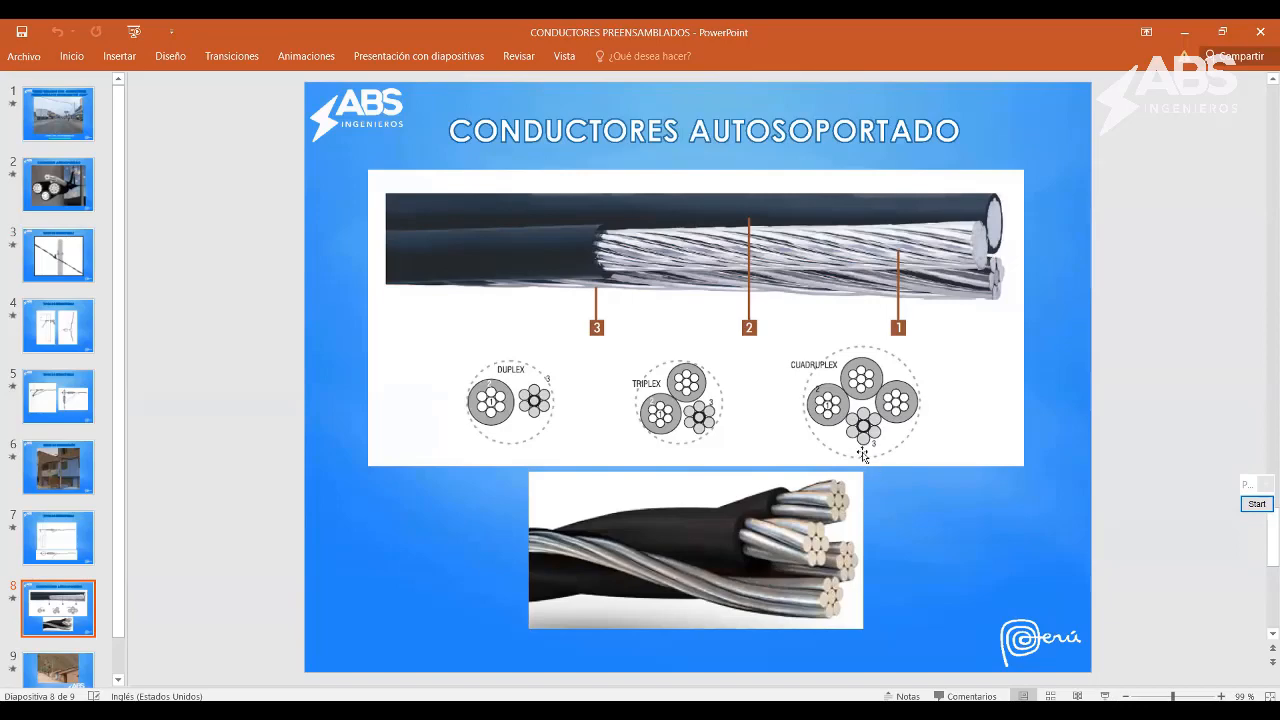
pyautogui.click(1183, 35)
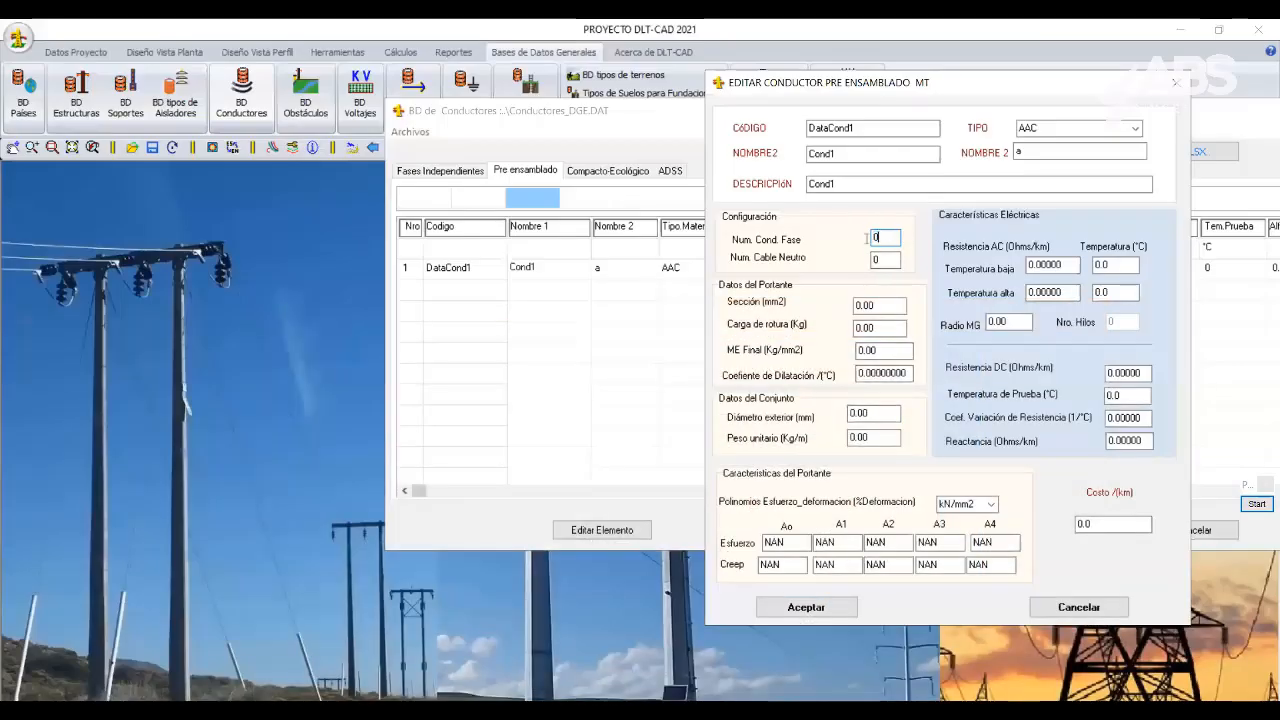
pyautogui.moveTo(866, 237); pyautogui.dragTo(856, 267)
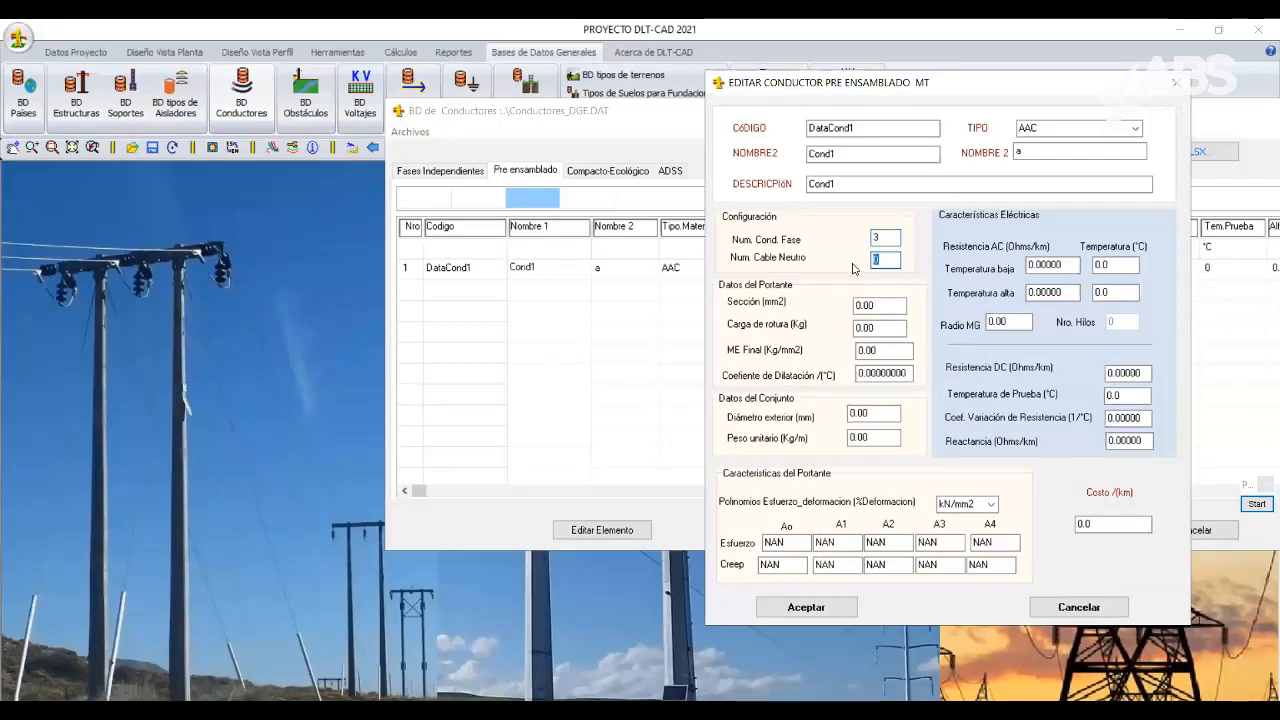
pyautogui.write('1')
pyautogui.moveTo(896, 305); pyautogui.dragTo(852, 305)
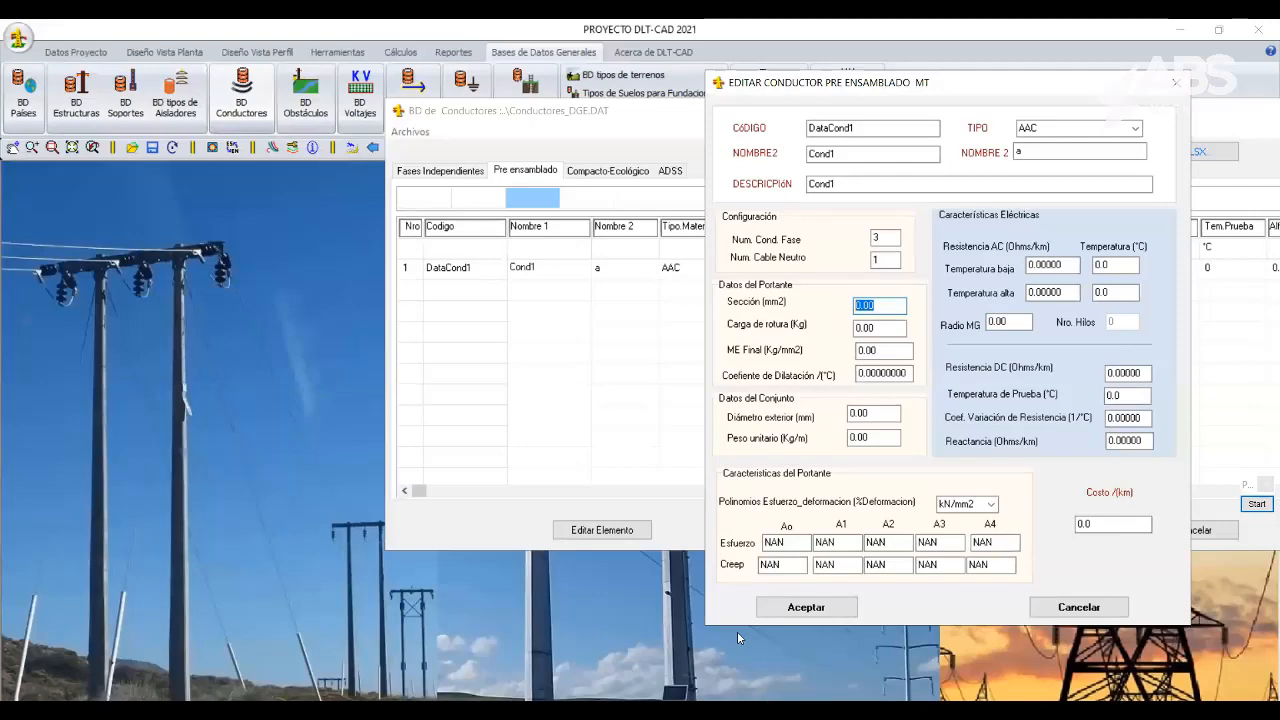
# Open the Id-7-005 AAC PDF datasheet from the WebCast_MODELADO DE CABLES AUTOSOPORTADOS folder, hide its side panels and widen its window.
pyautogui.hotkey('alt', 'Tab')
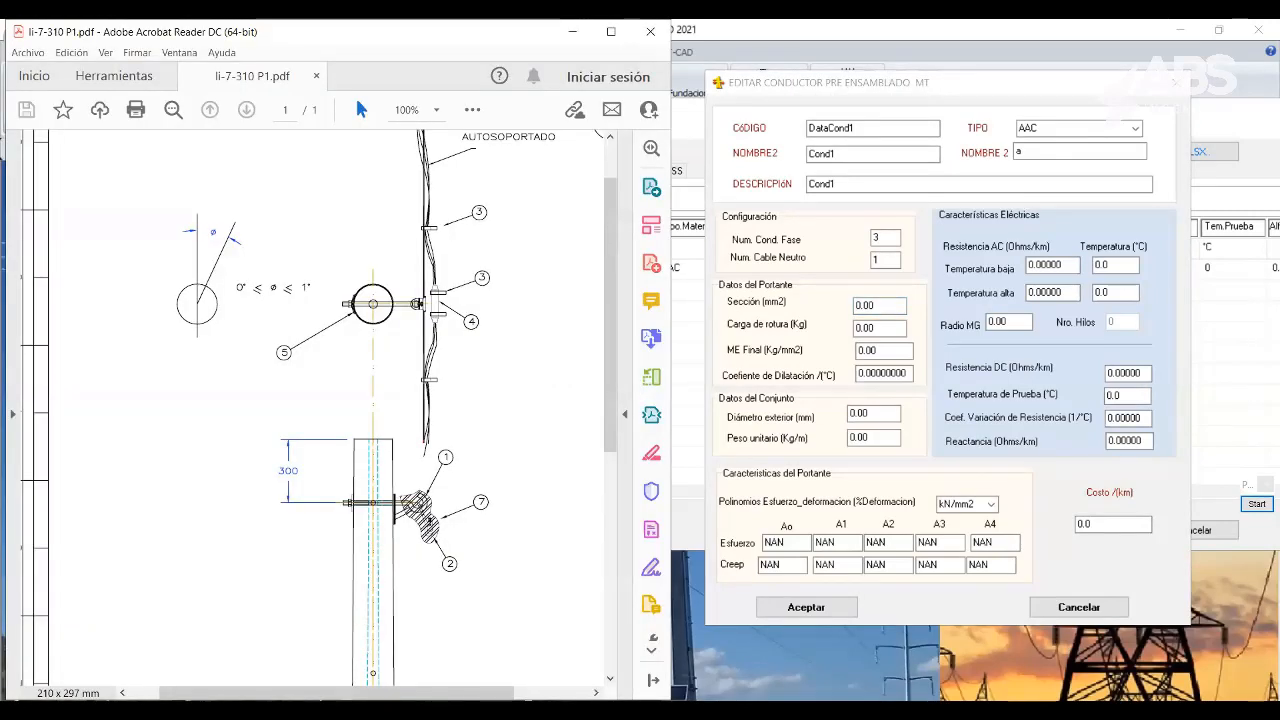
pyautogui.click(660, 710)
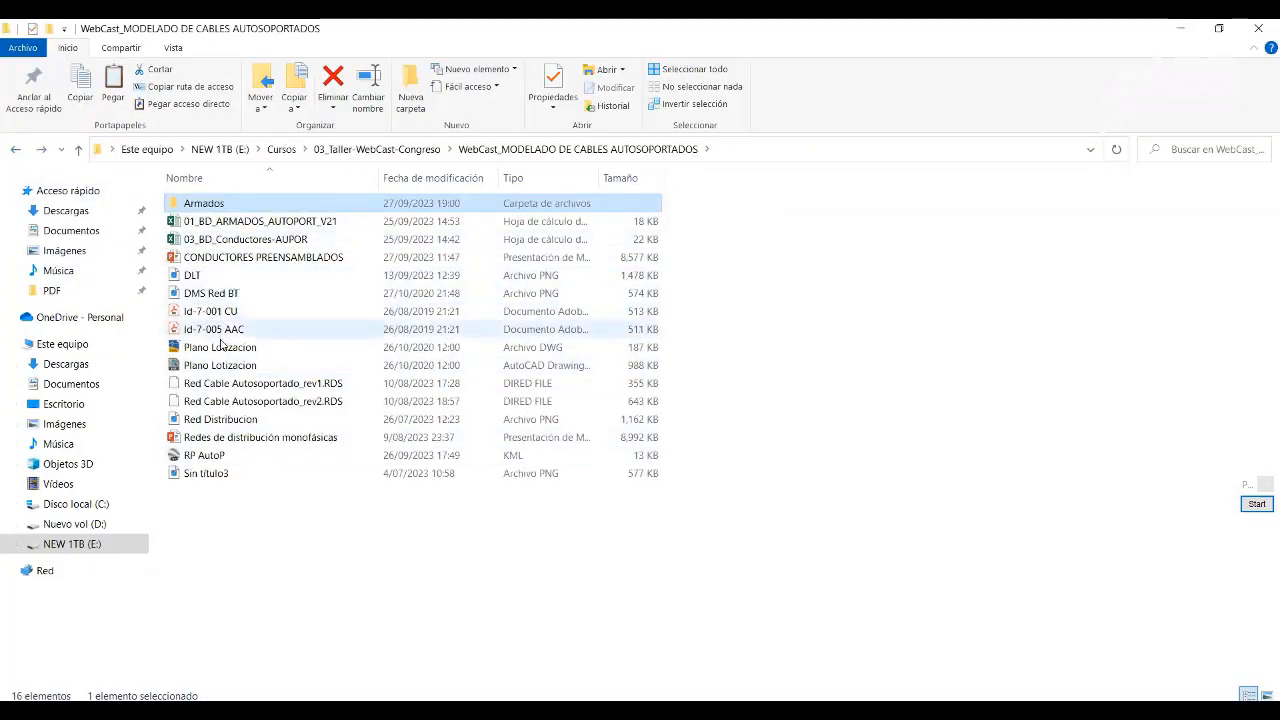
pyautogui.doubleClick(229, 337)
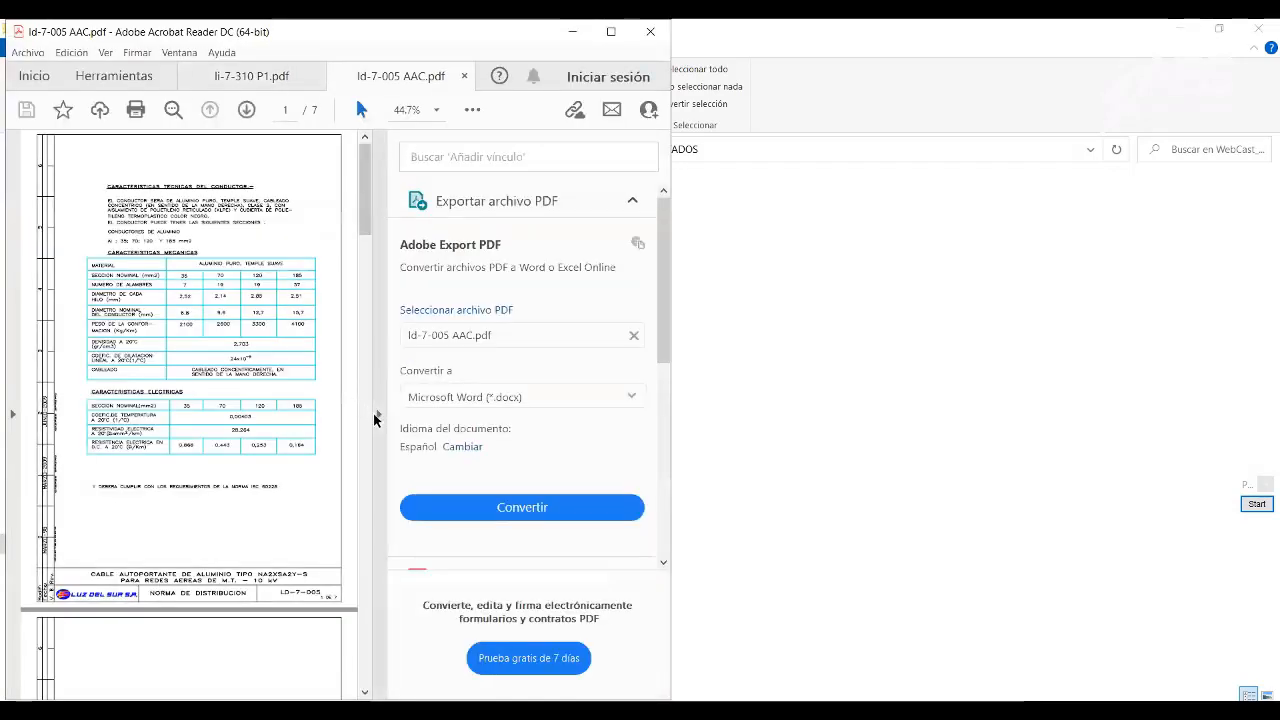
pyautogui.click(377, 413)
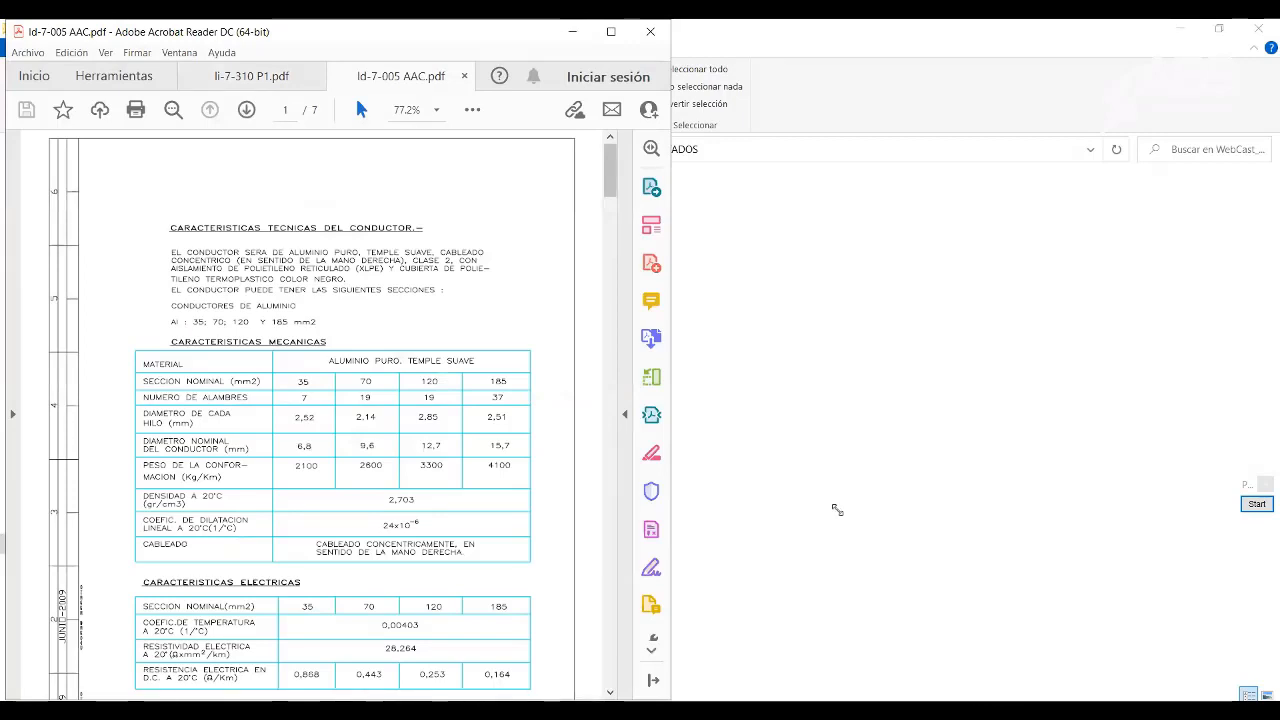
pyautogui.click(653, 681)
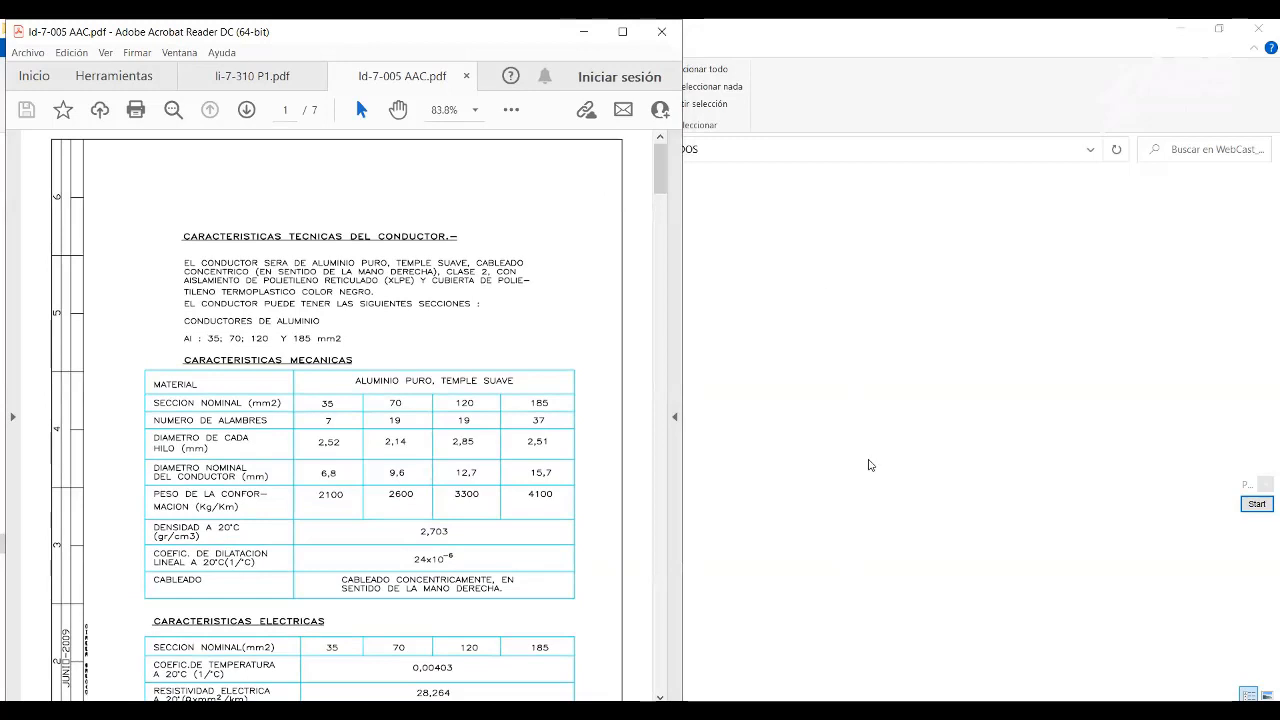
pyautogui.click(856, 85)
pyautogui.click(303, 476)
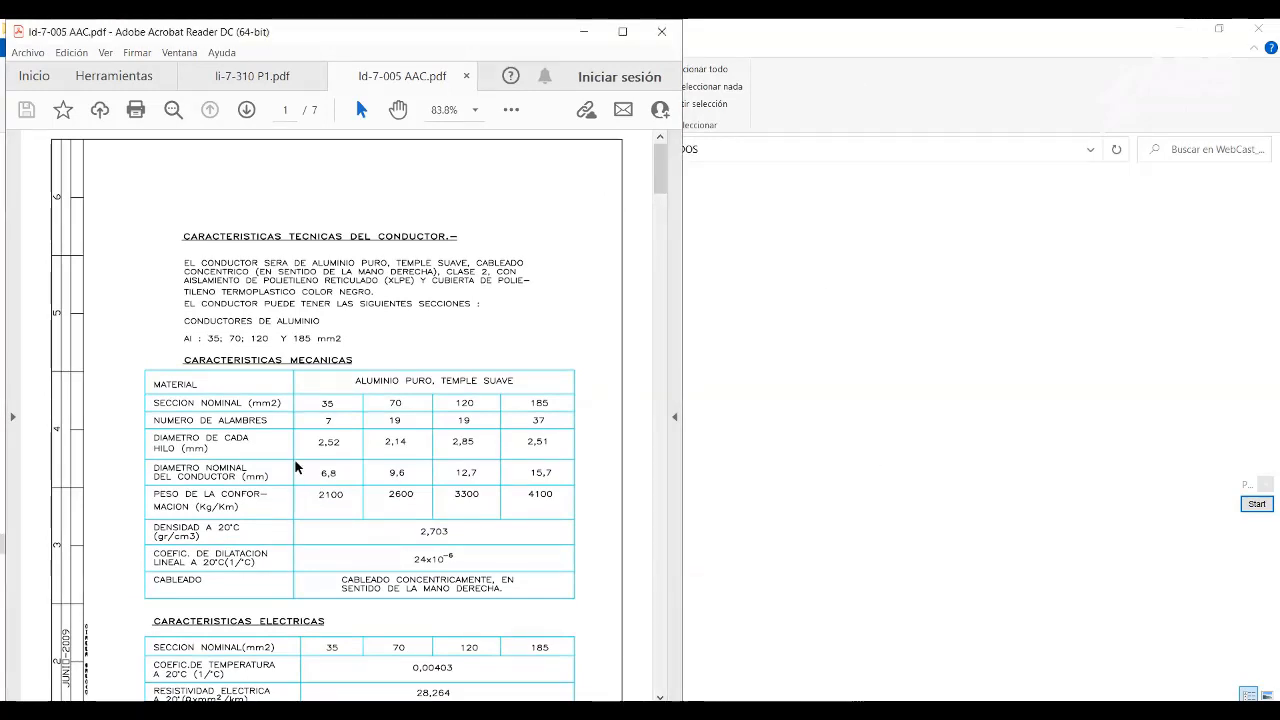
# Examine the datasheet's mechanical and electrical tables for the aluminium conductor and its table of messenger characteristics.
pyautogui.scroll(-2, 317, 477)
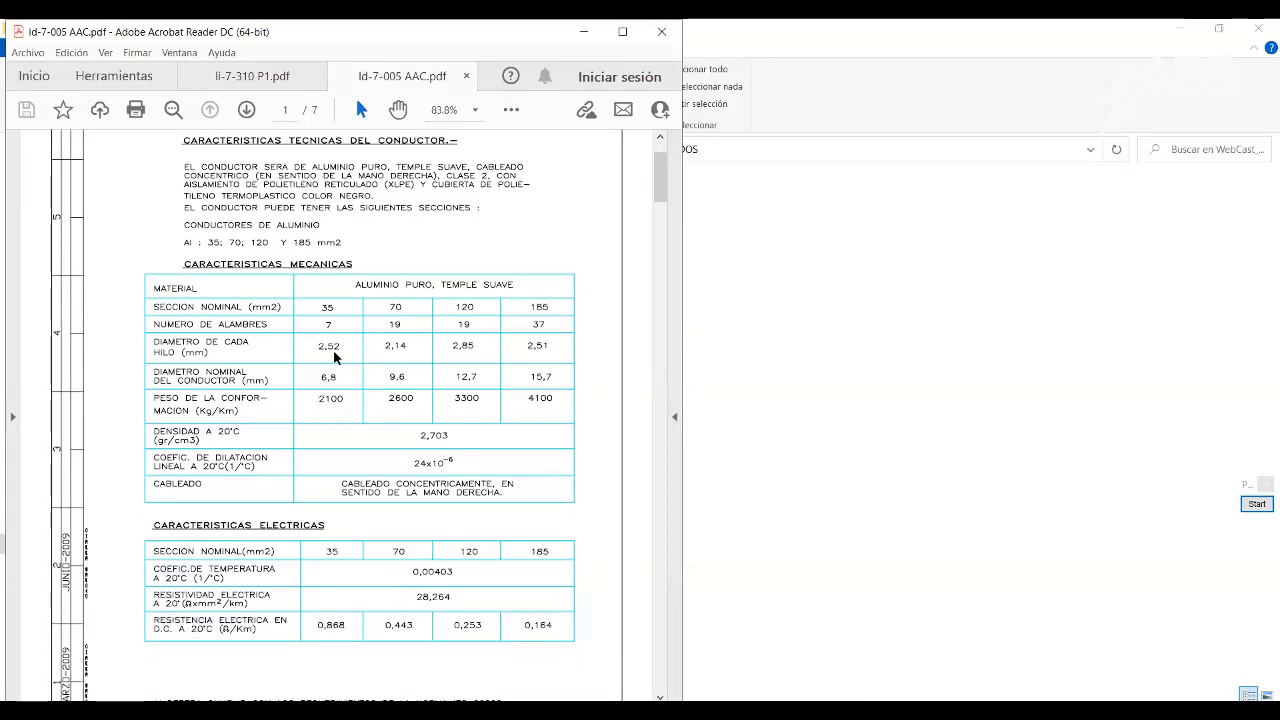
pyautogui.keyDown('ctrl'); pyautogui.scroll(1, 340, 346); pyautogui.keyUp('ctrl')
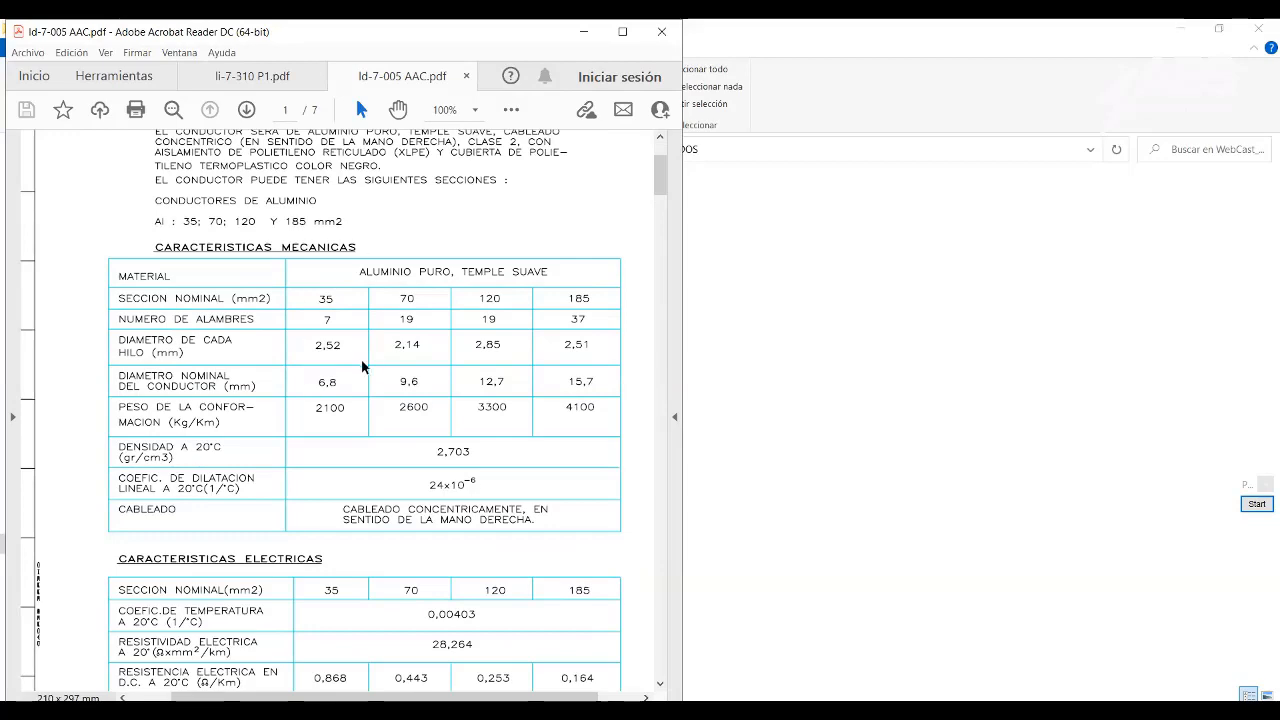
pyautogui.scroll(2, 380, 360)
pyautogui.scroll(-6, 386, 368)
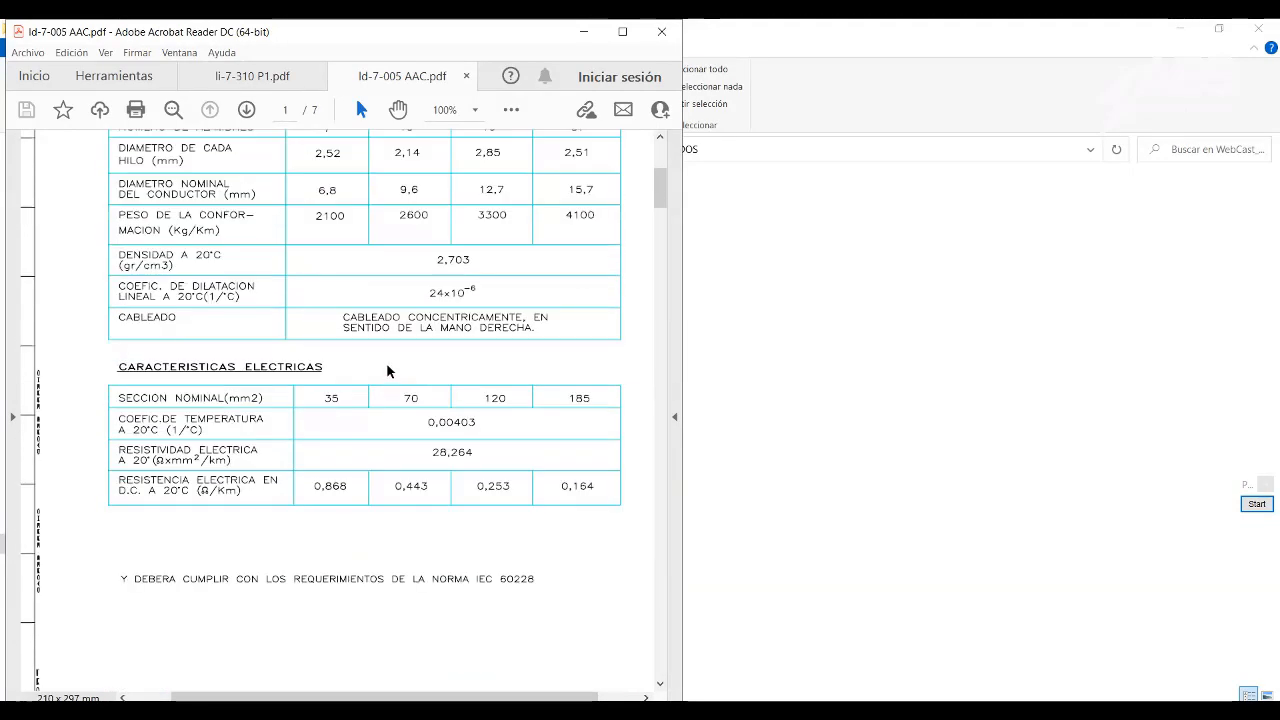
pyautogui.scroll(-4, 387, 369)
pyautogui.scroll(3, 387, 369)
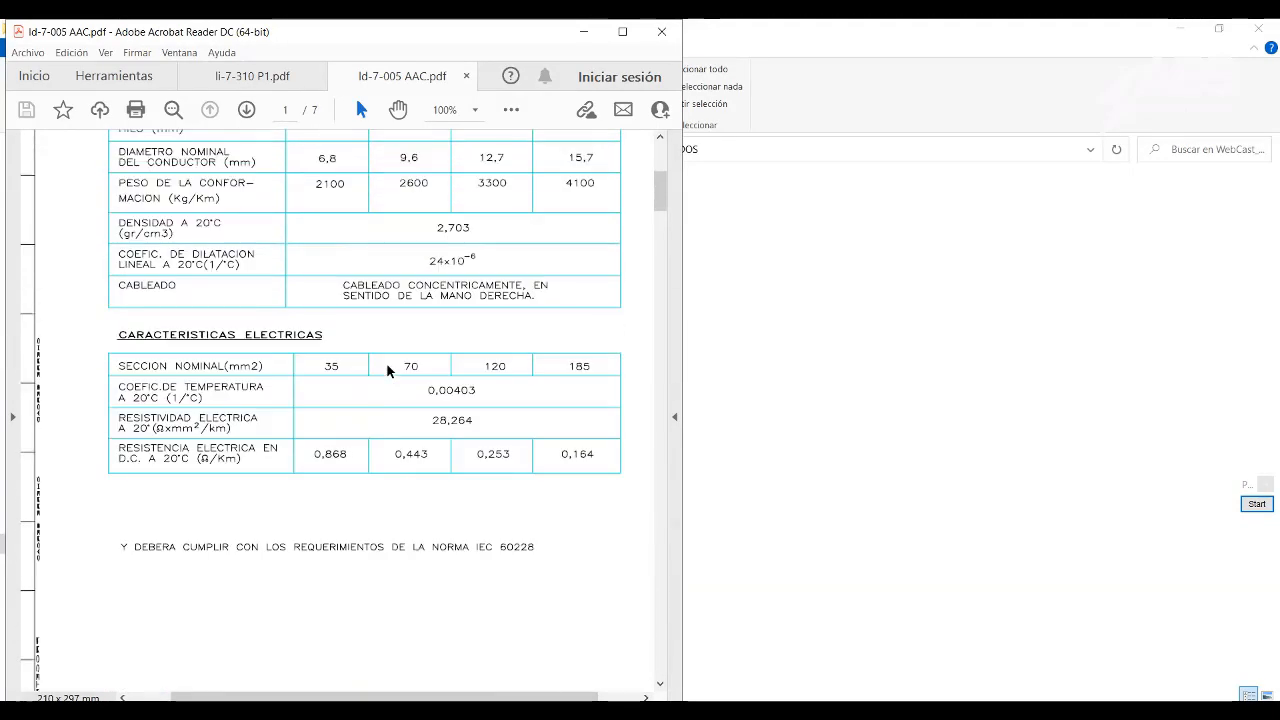
pyautogui.scroll(4, 388, 370)
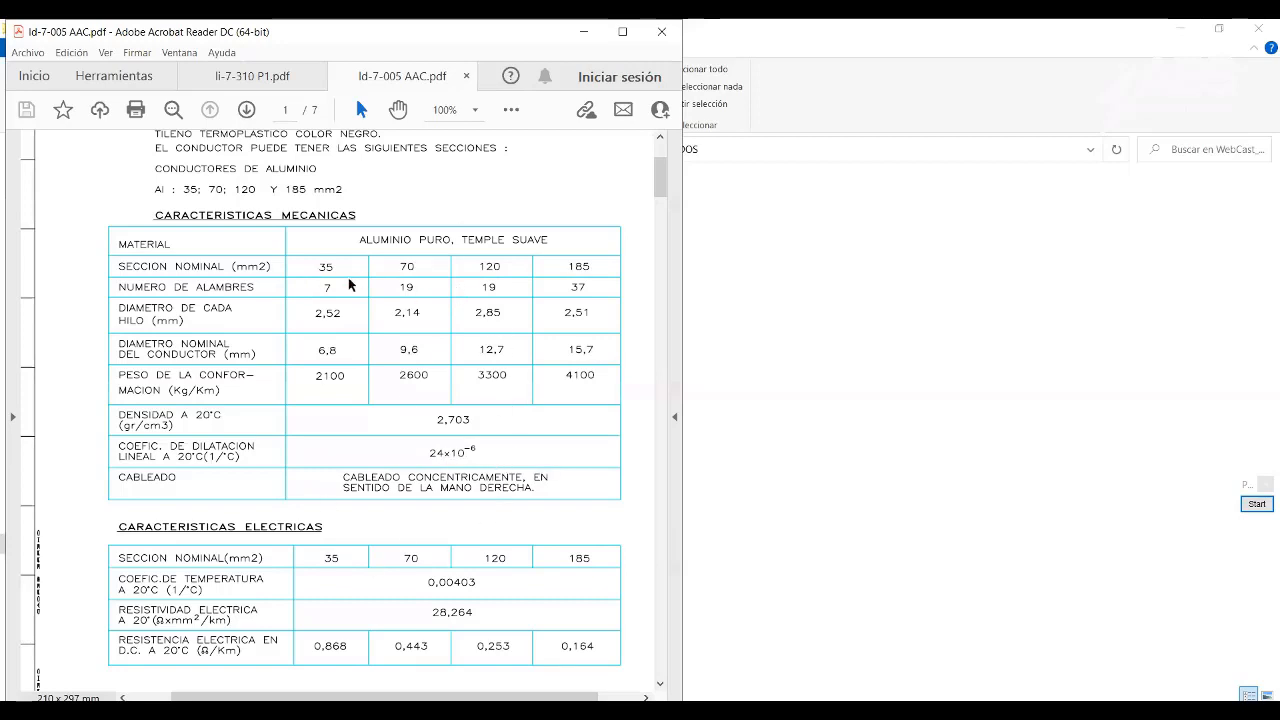
pyautogui.scroll(-10, 446, 364)
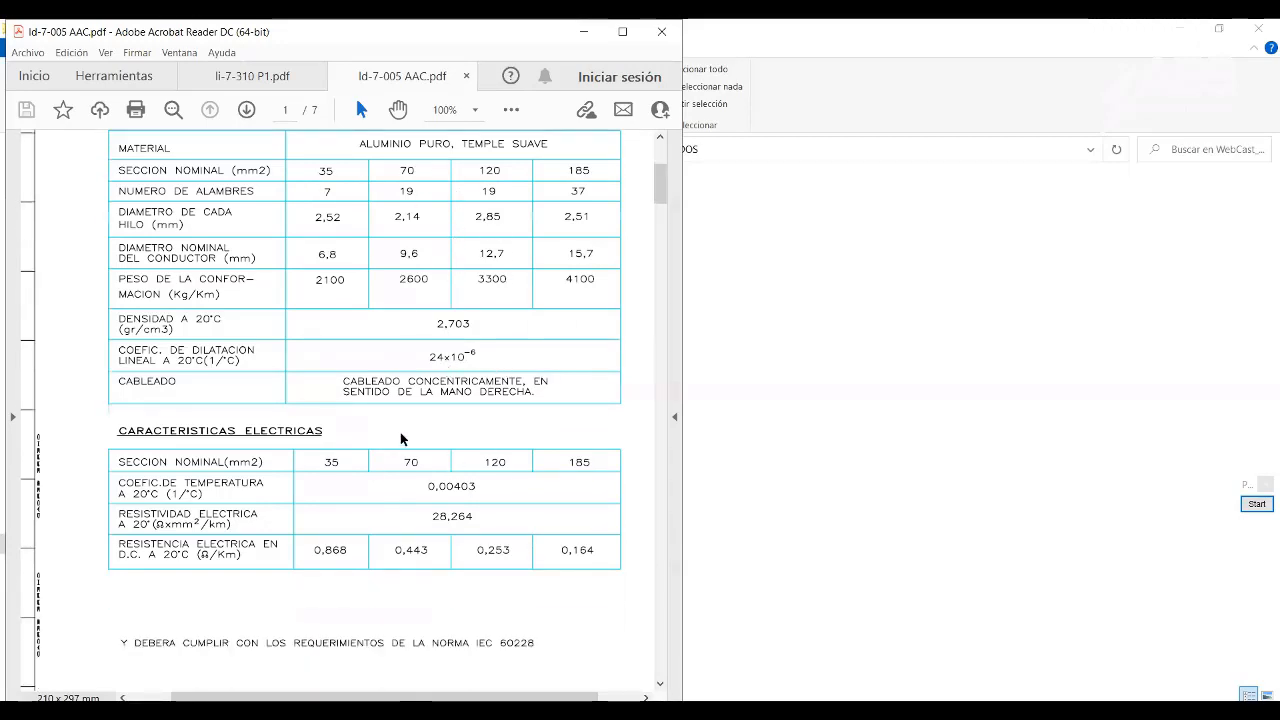
pyautogui.scroll(-10, 409, 515)
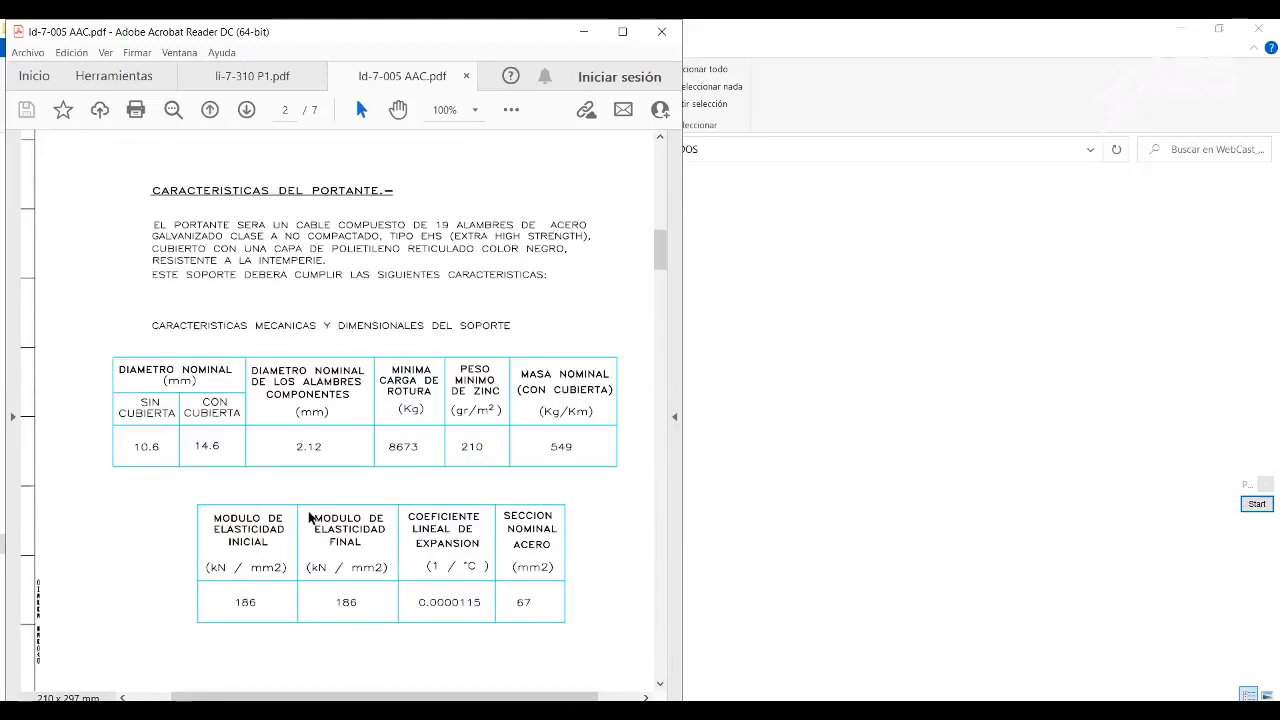
pyautogui.scroll(-1, 334, 520)
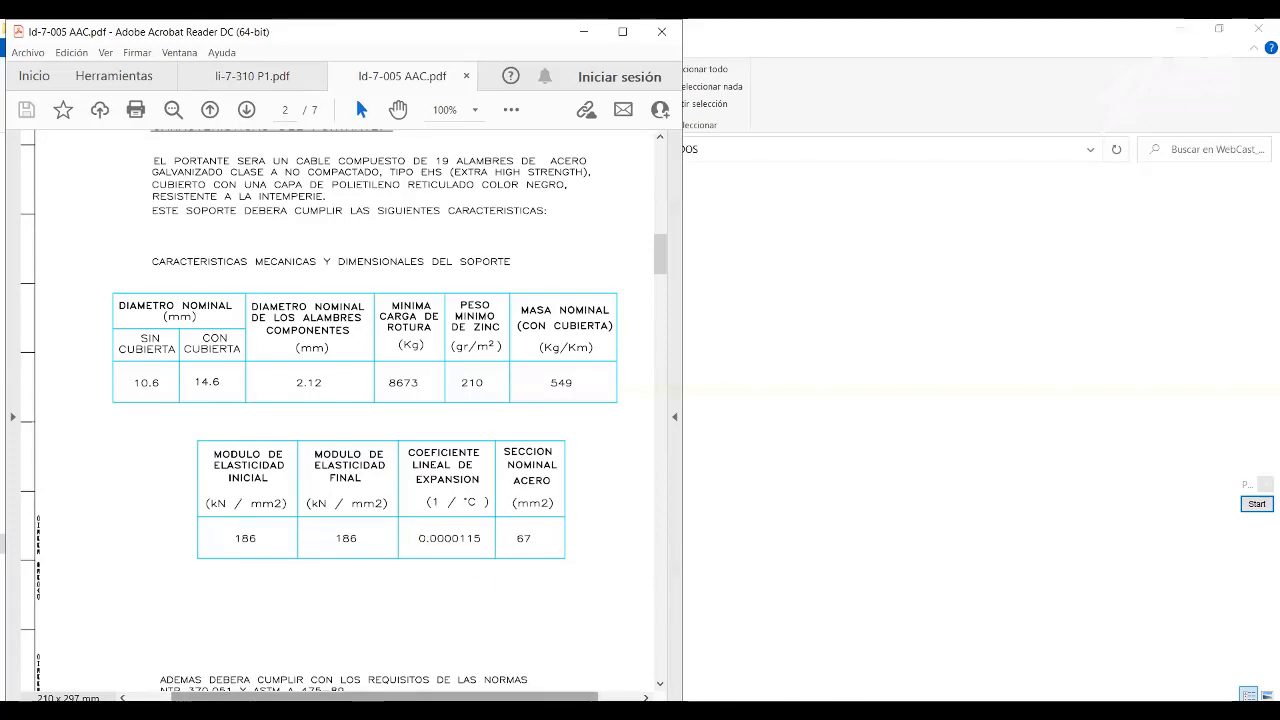
# Switch to DLT-CAD and show the AAC datasheet beside the conductor's editing form to compare the messenger fields.
pyautogui.click(790, 710)
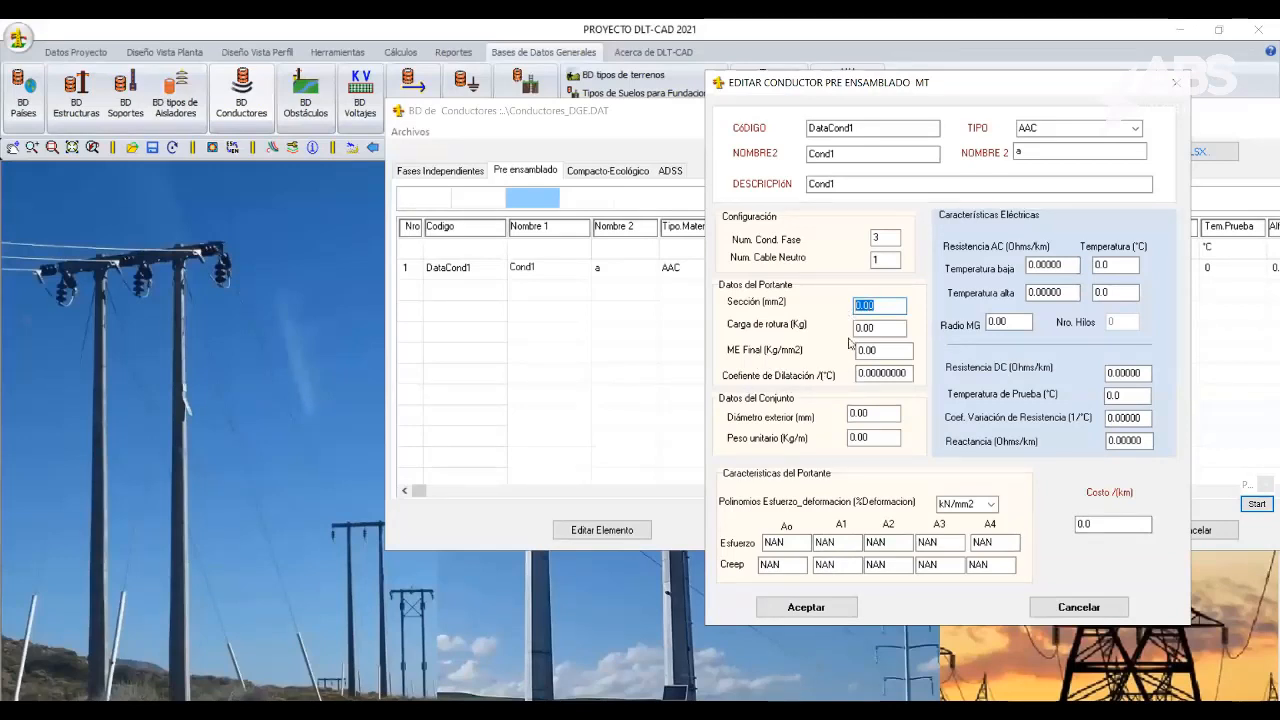
pyautogui.click(742, 711)
pyautogui.click(790, 645)
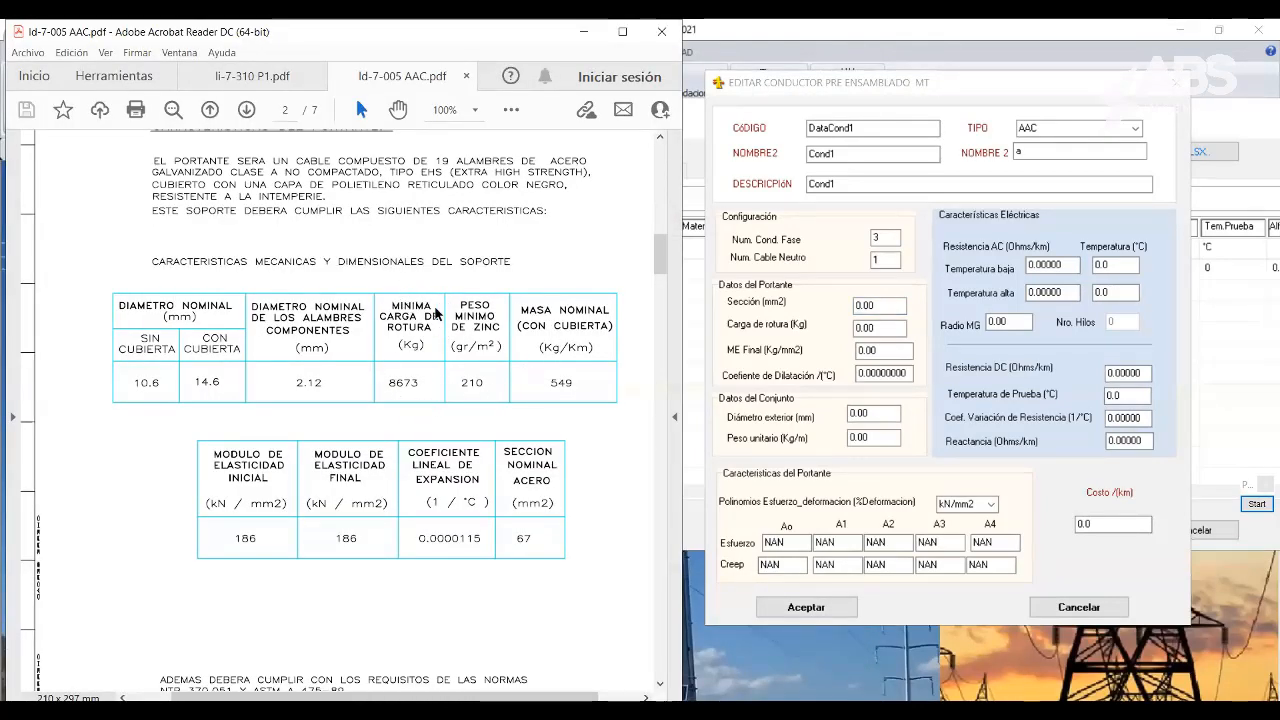
pyautogui.click(862, 327)
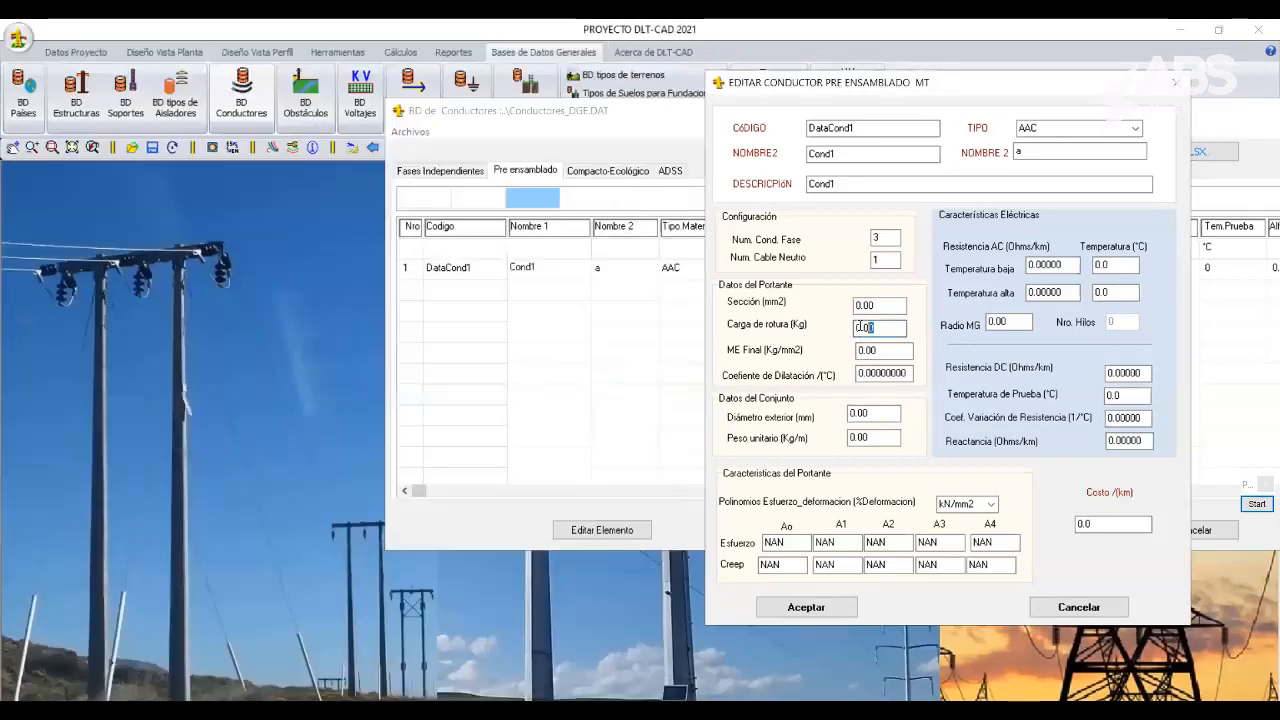
pyautogui.moveTo(860, 327); pyautogui.dragTo(848, 309)
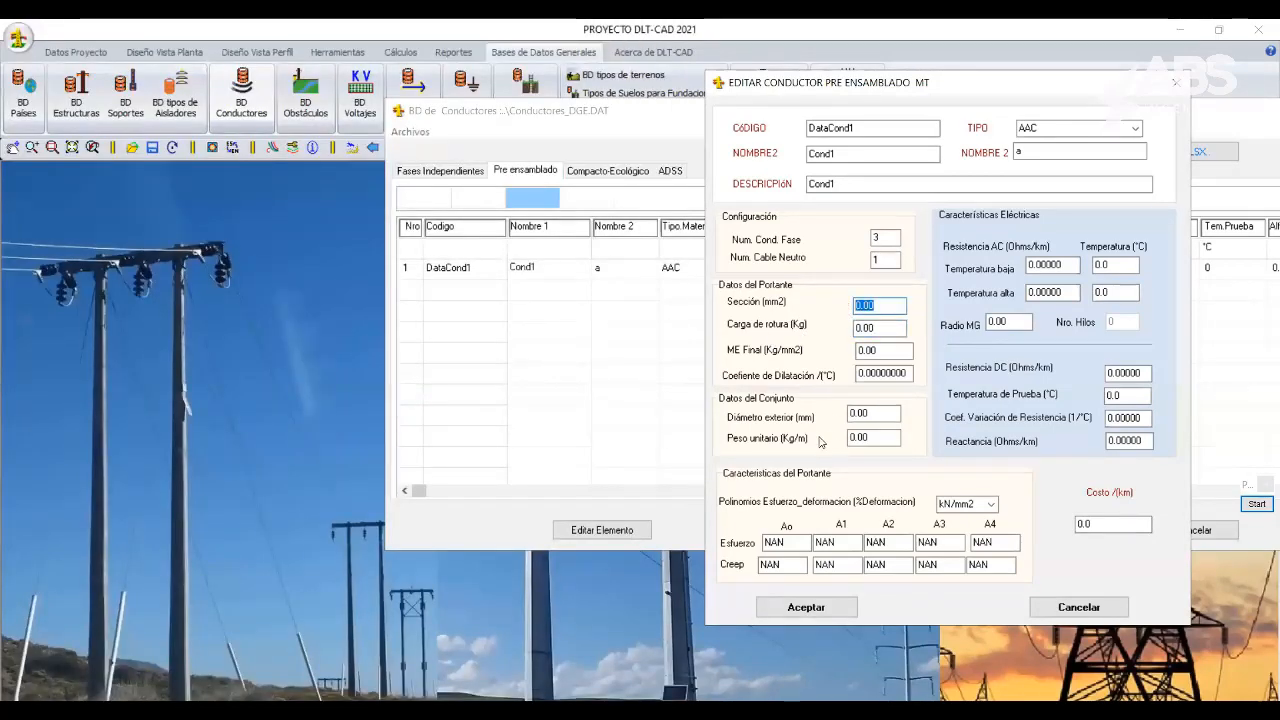
pyautogui.click(721, 710)
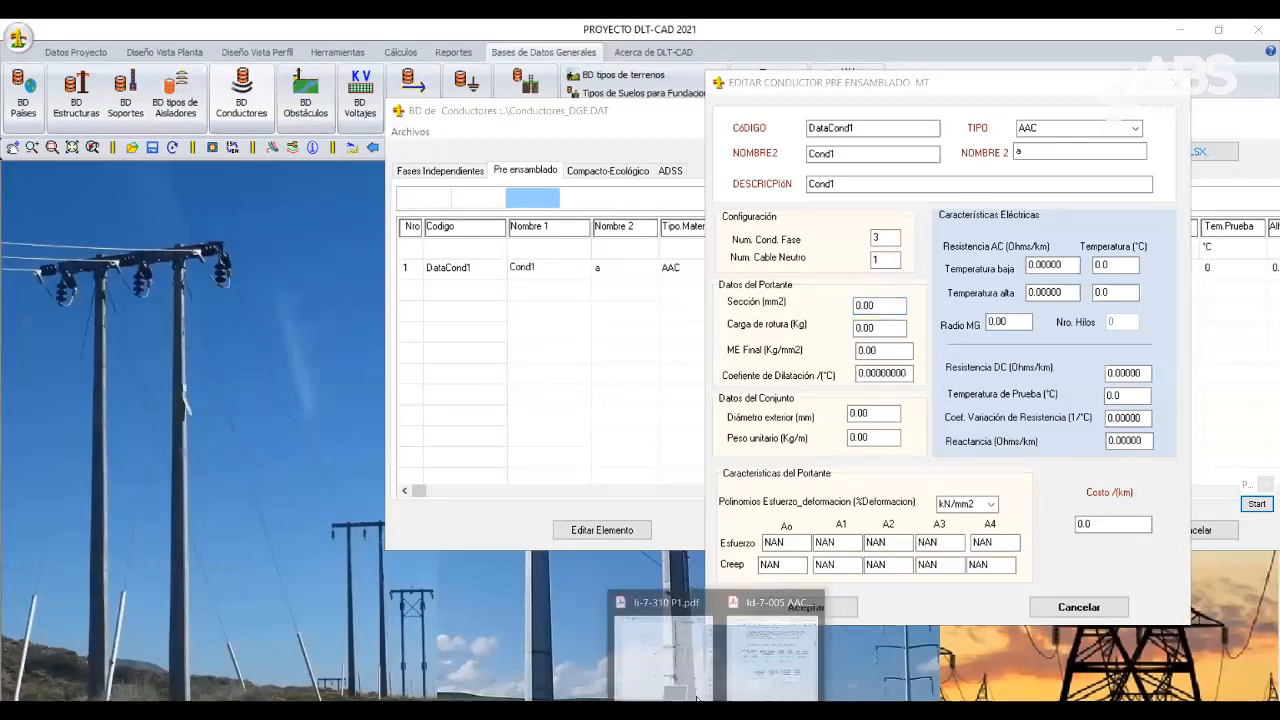
pyautogui.click(768, 650)
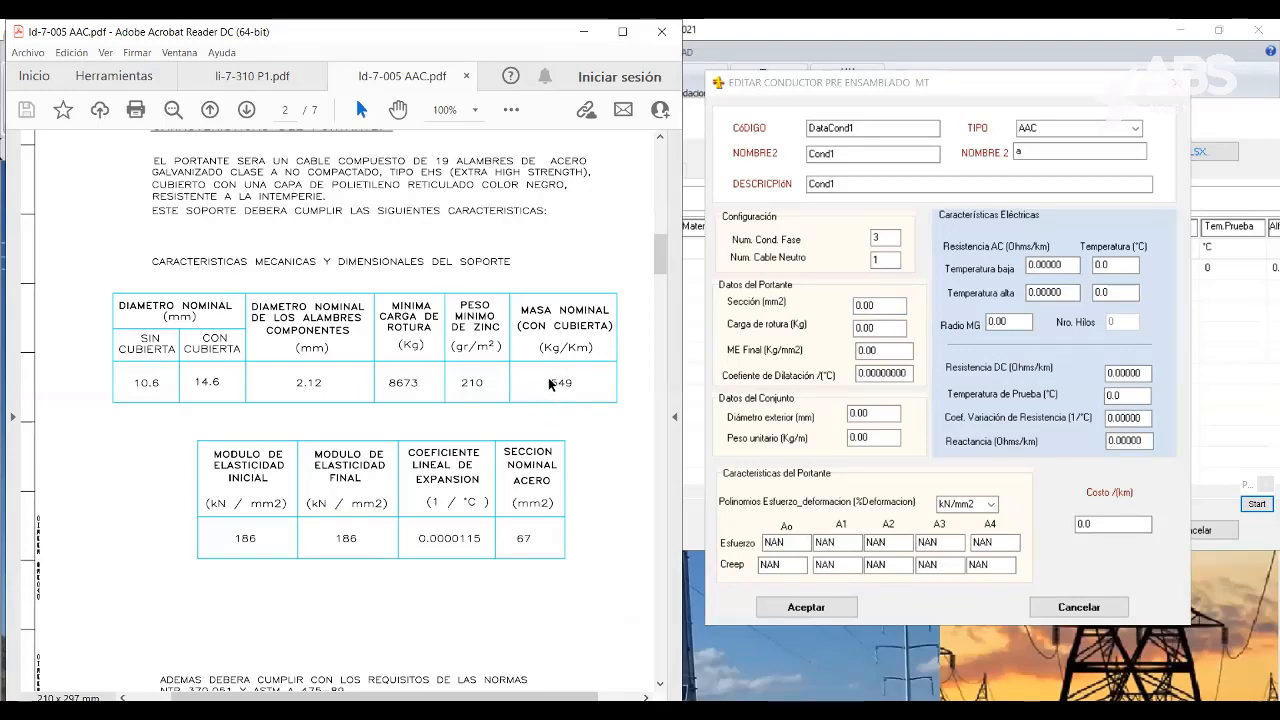
# Check the conductor weights and messenger table in the datasheet, and set the messenger's section to 67 mm2.
pyautogui.scroll(3, 529, 395)
pyautogui.scroll(15, 531, 395)
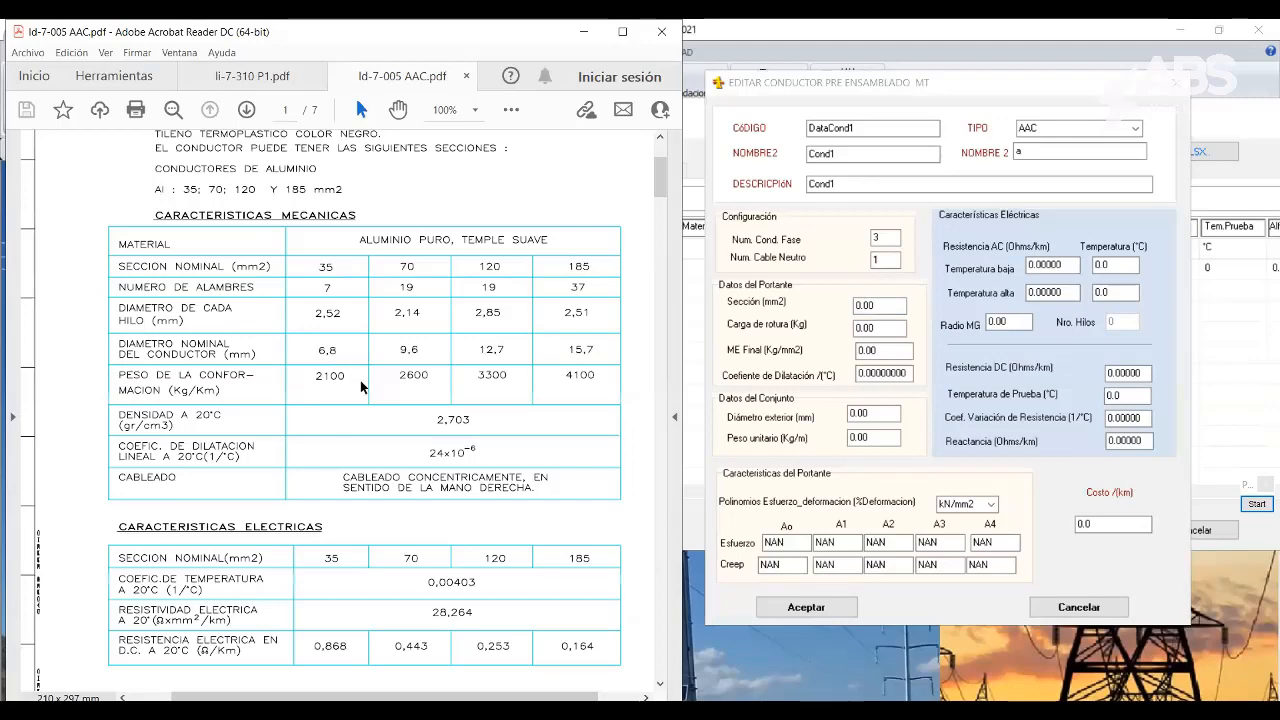
pyautogui.scroll(-15, 333, 381)
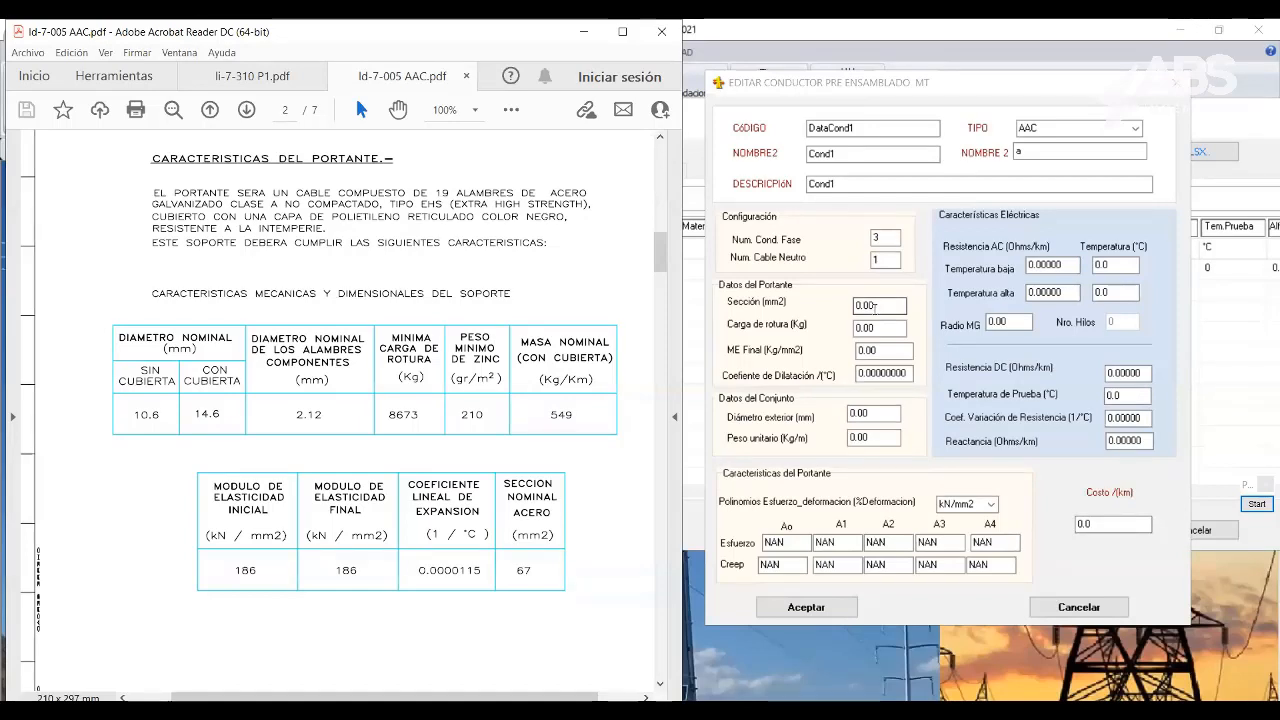
pyautogui.doubleClick(877, 305)
pyautogui.write('67')
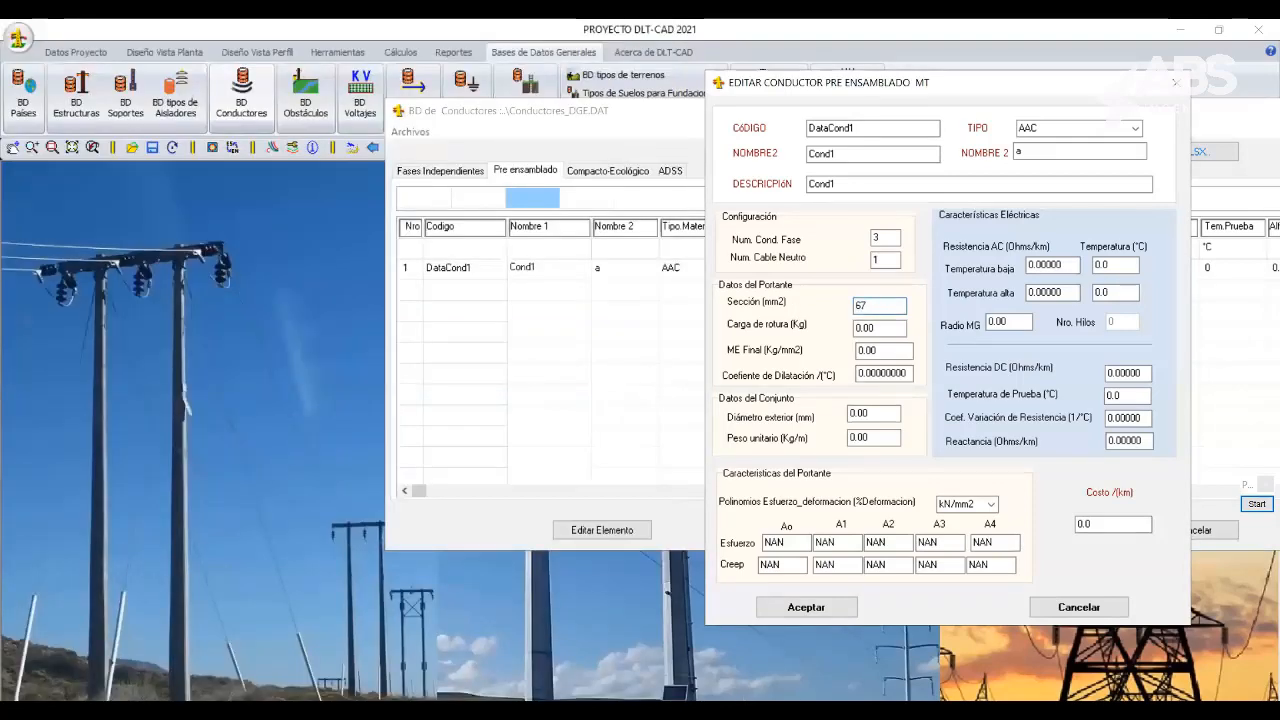
# Look up the minimum breaking load in the datasheet and set the messenger's Carga de rotura to 8673 kg.
pyautogui.click(719, 711)
pyautogui.click(762, 655)
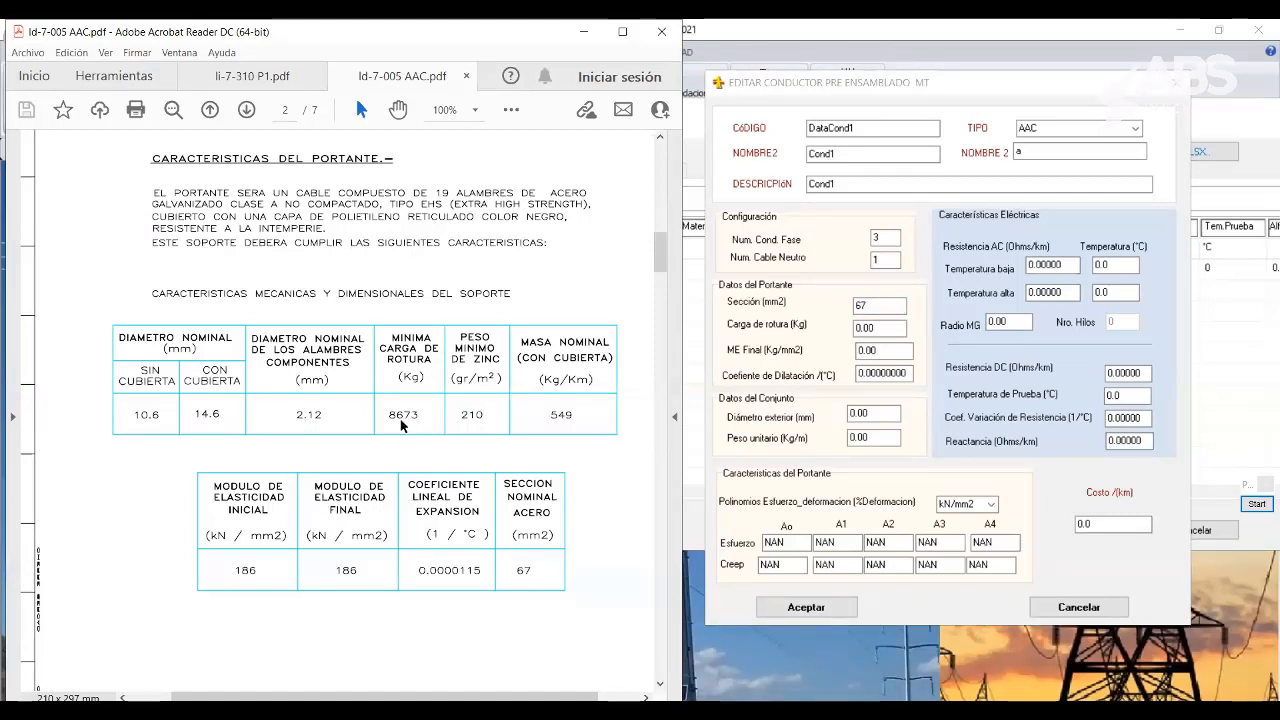
pyautogui.click(878, 328)
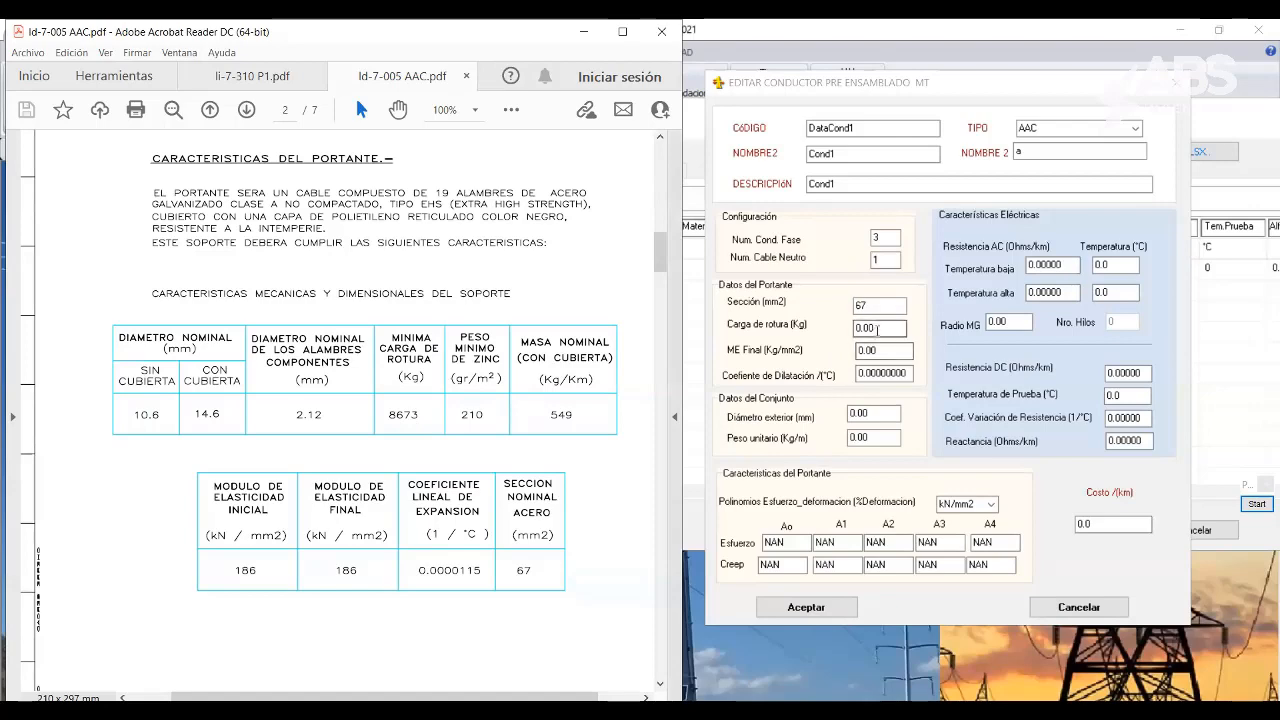
pyautogui.write('8673')
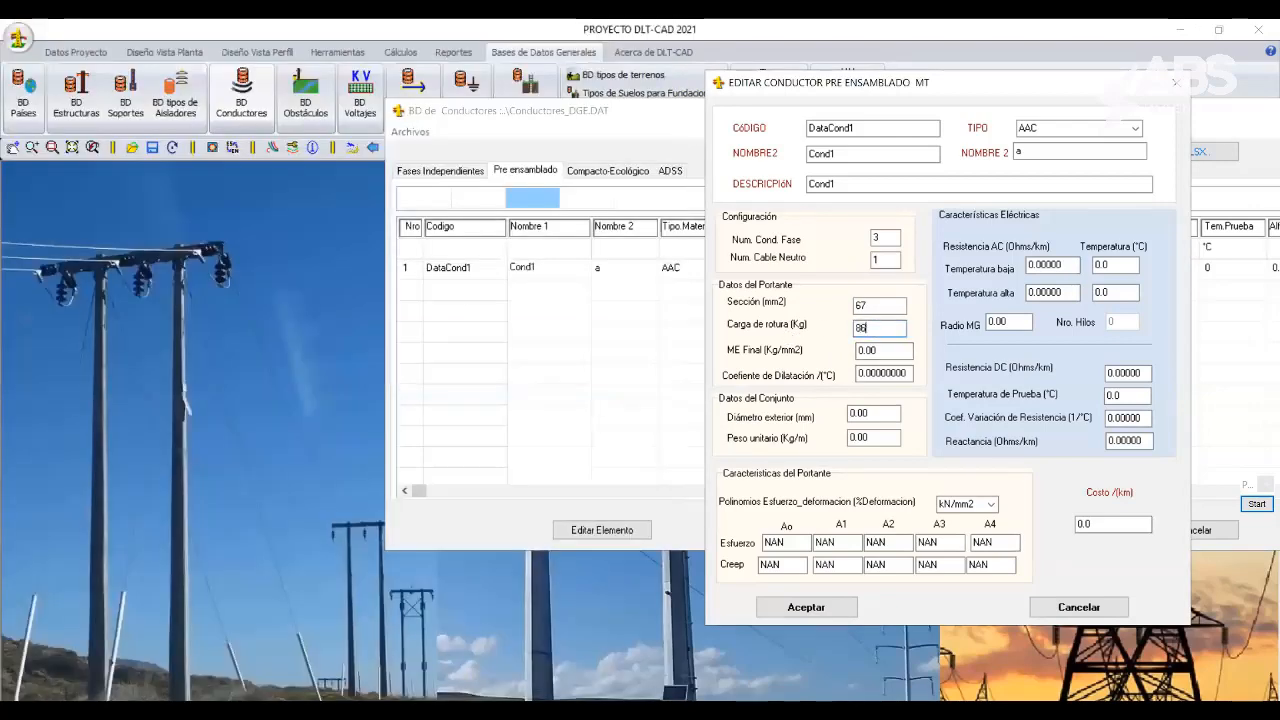
# Set the messenger's expansion coefficient to 0.0000115 per °C from the datasheet, and bring the datasheet back beside the form.
pyautogui.moveTo(719, 706)
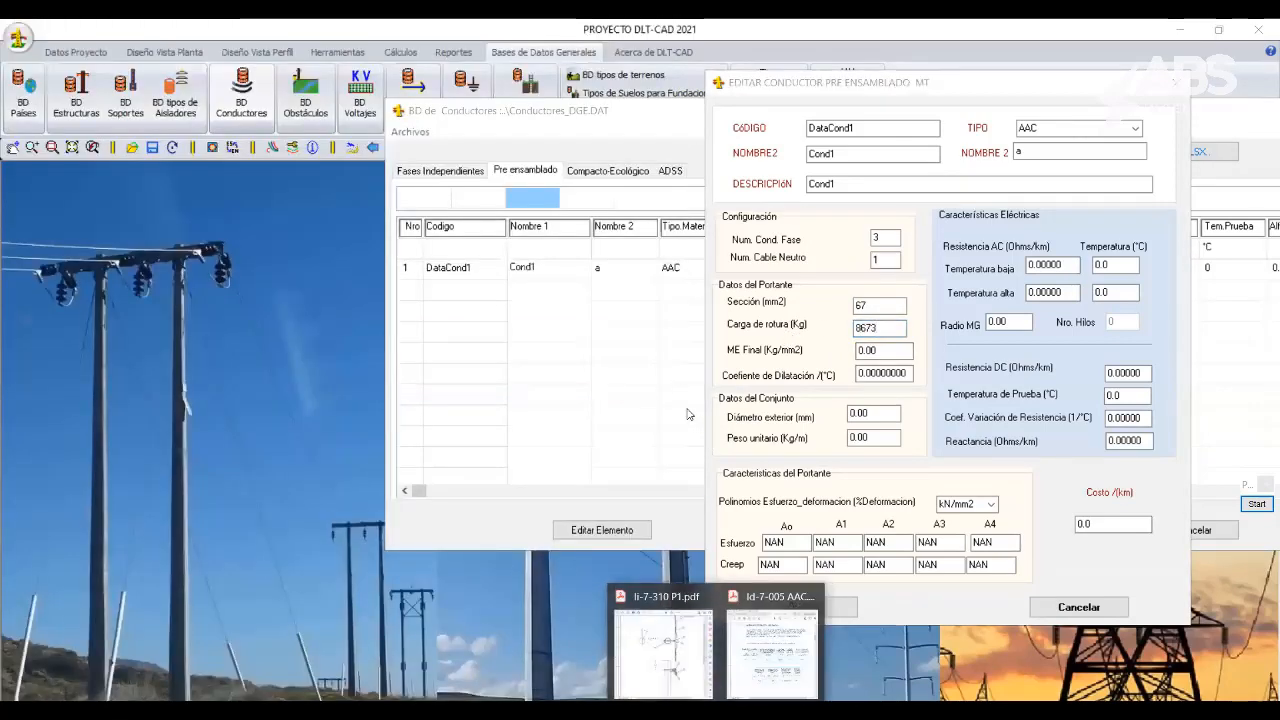
pyautogui.click(770, 650)
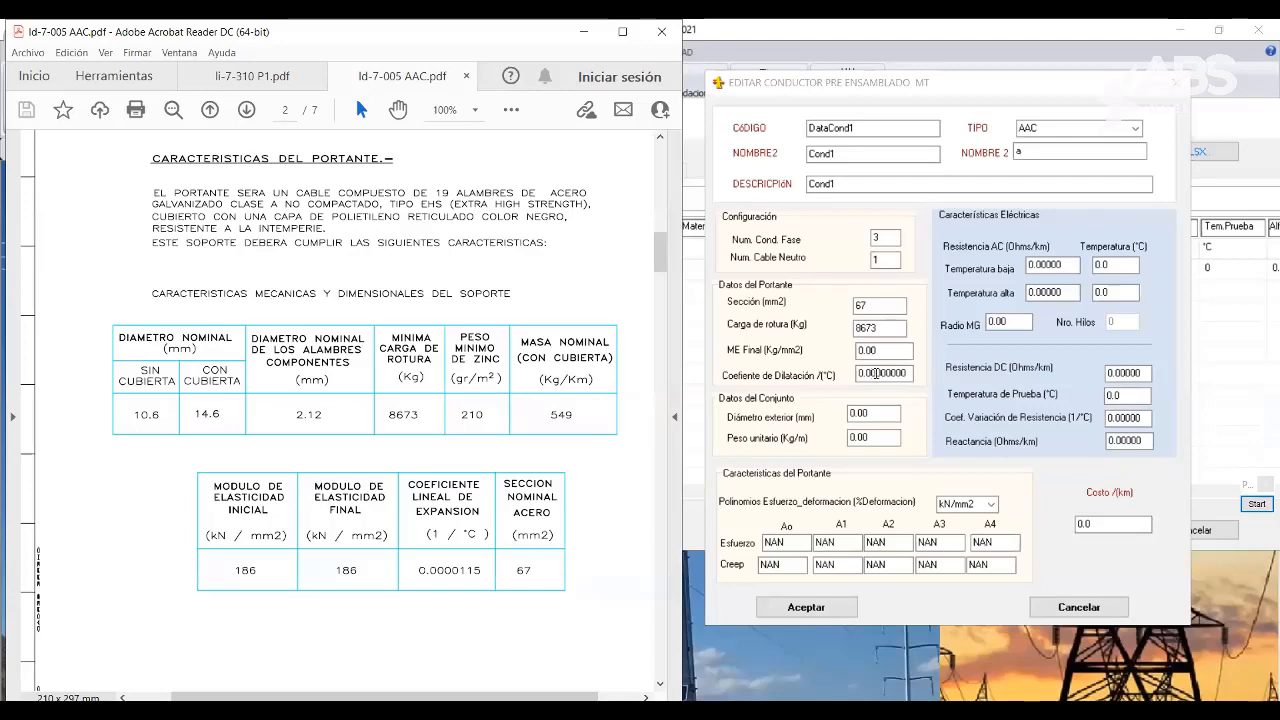
pyautogui.click(873, 373)
pyautogui.moveTo(885, 373); pyautogui.dragTo(908, 373)
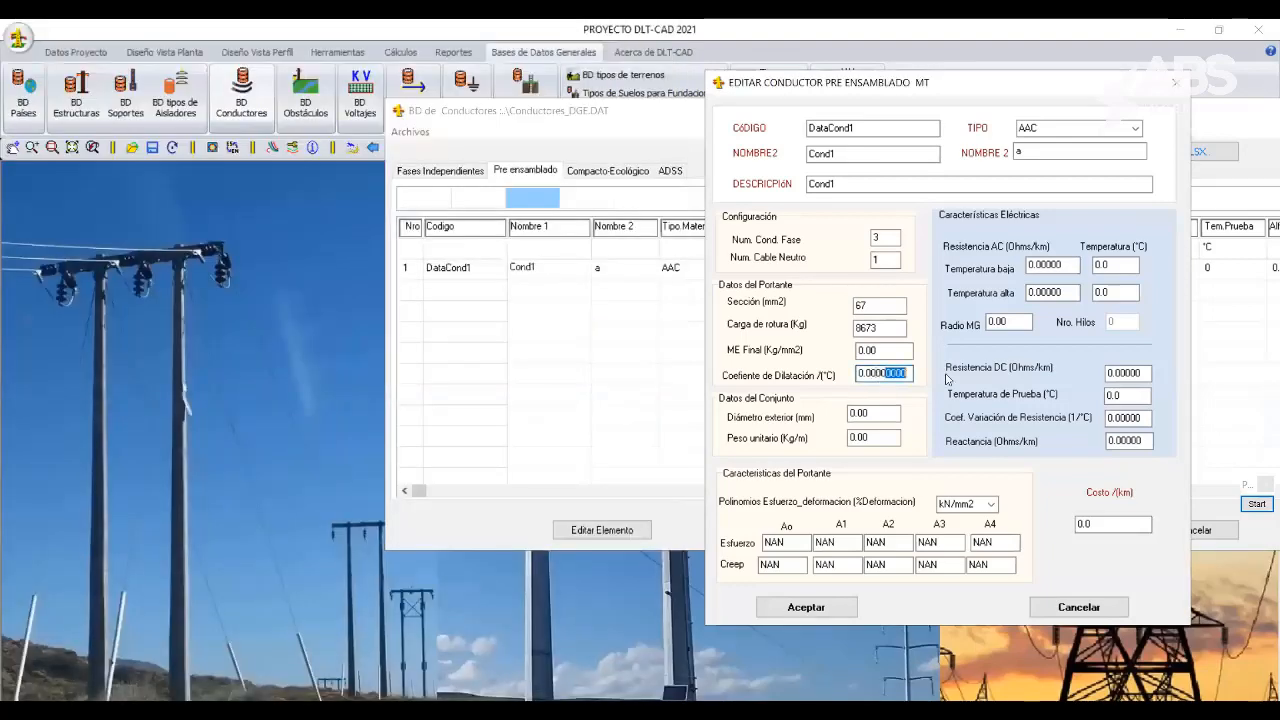
pyautogui.write('115')
pyautogui.click(785, 712)
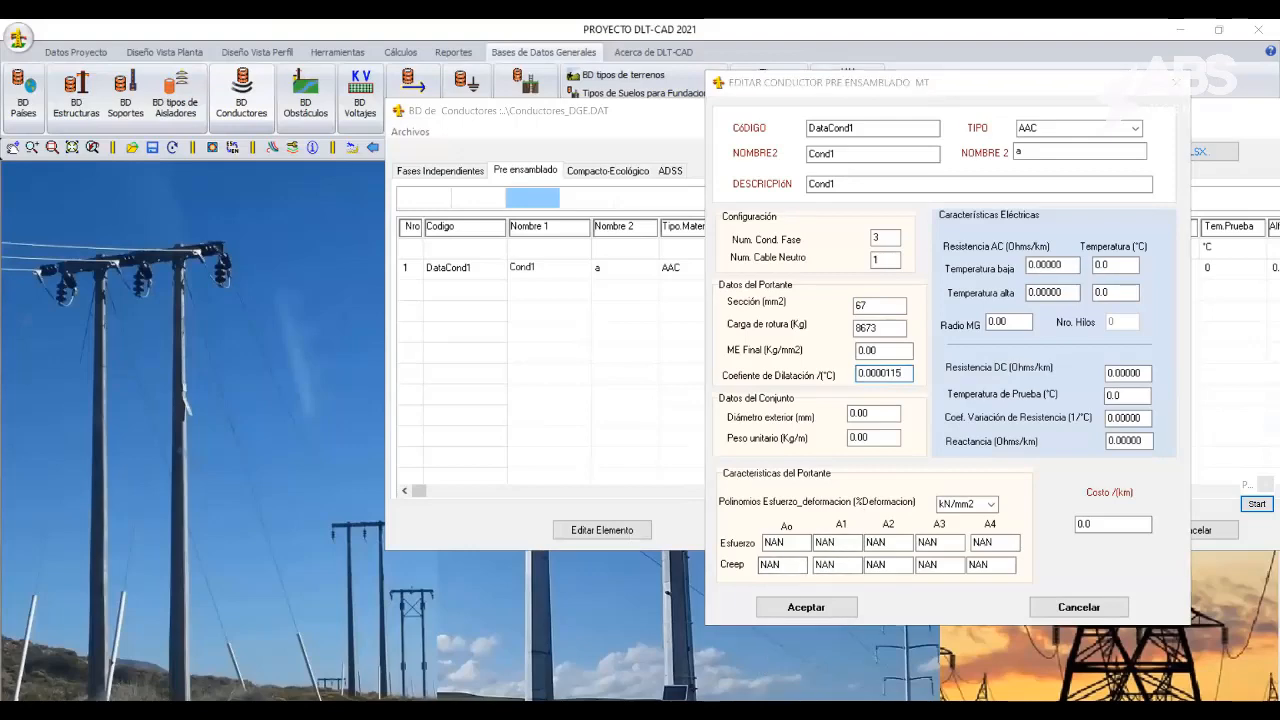
pyautogui.click(792, 624)
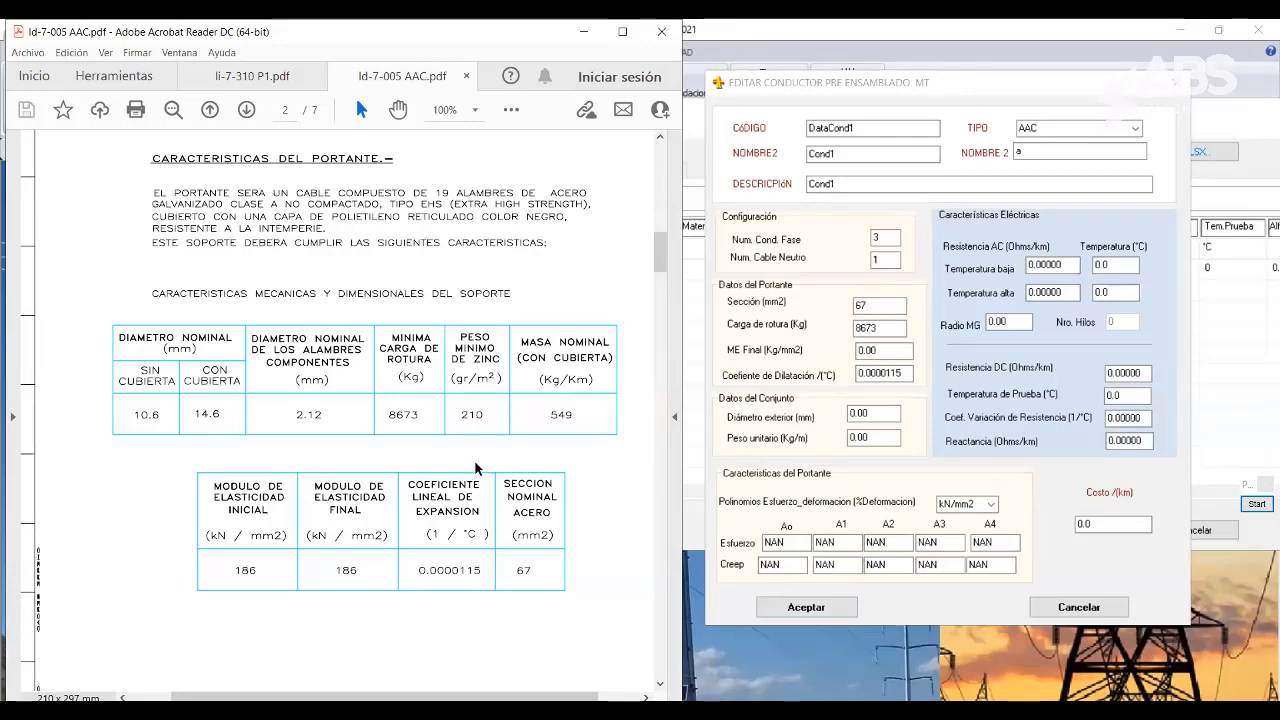
# Review the conductor tables in the AAC datasheet, then accept the DataCond1 data and save and close the conductor database.
pyautogui.scroll(10, 448, 406)
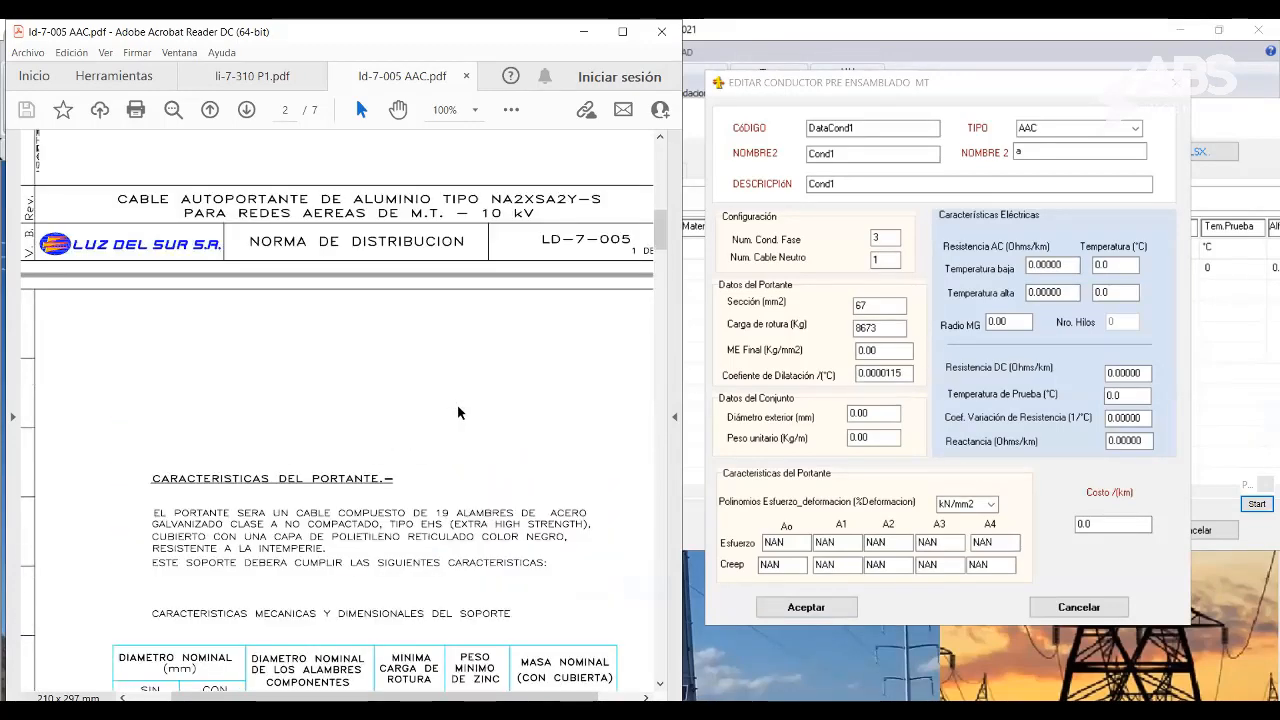
pyautogui.scroll(5, 461, 416)
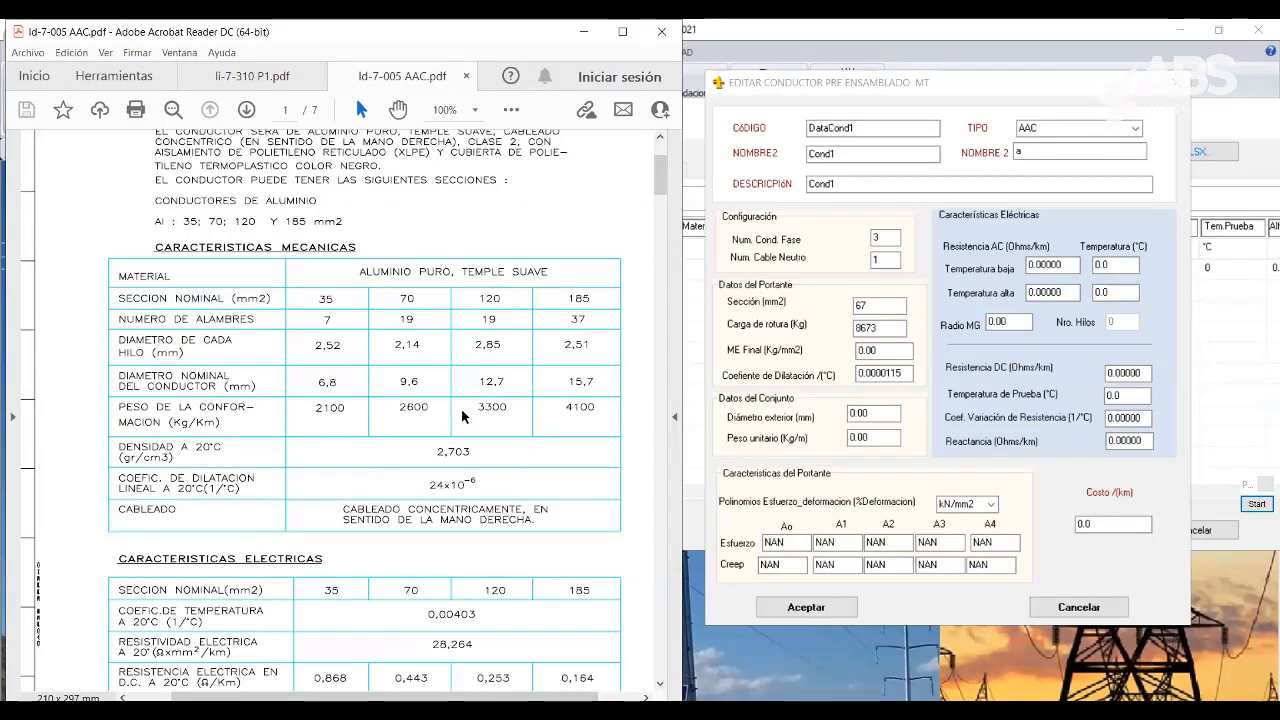
pyautogui.scroll(-3, 470, 418)
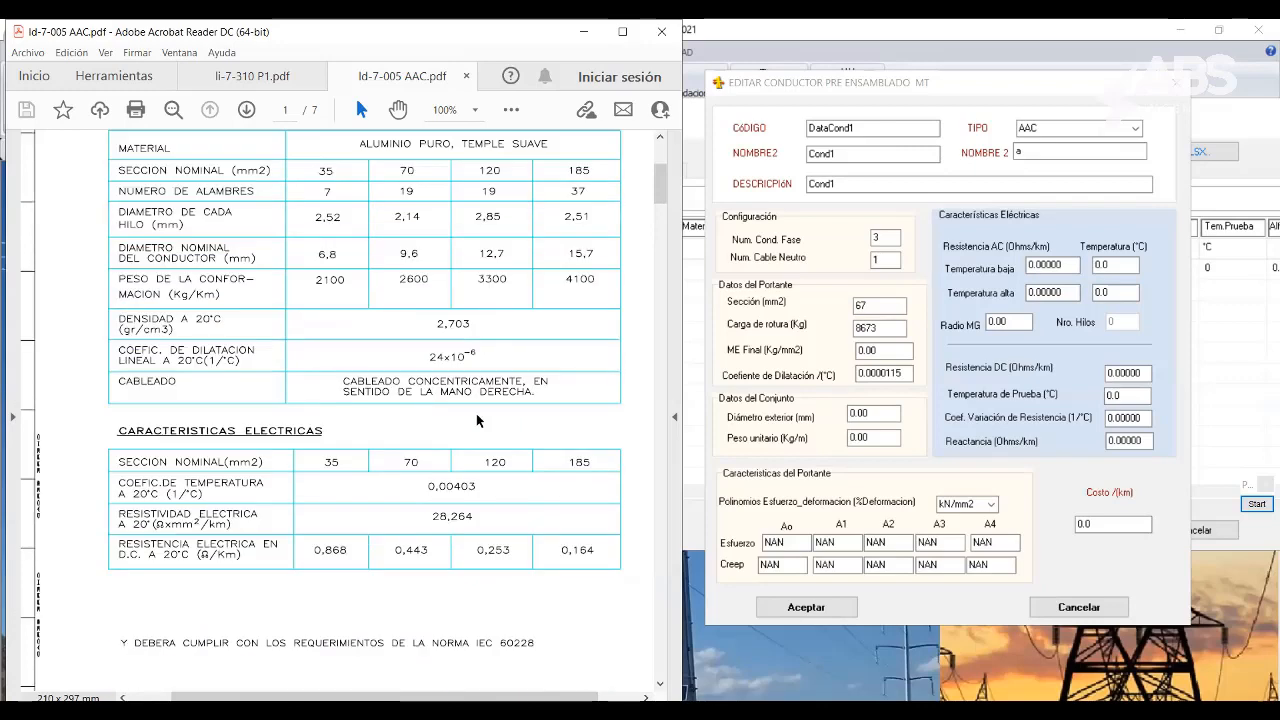
pyautogui.scroll(-9, 476, 414)
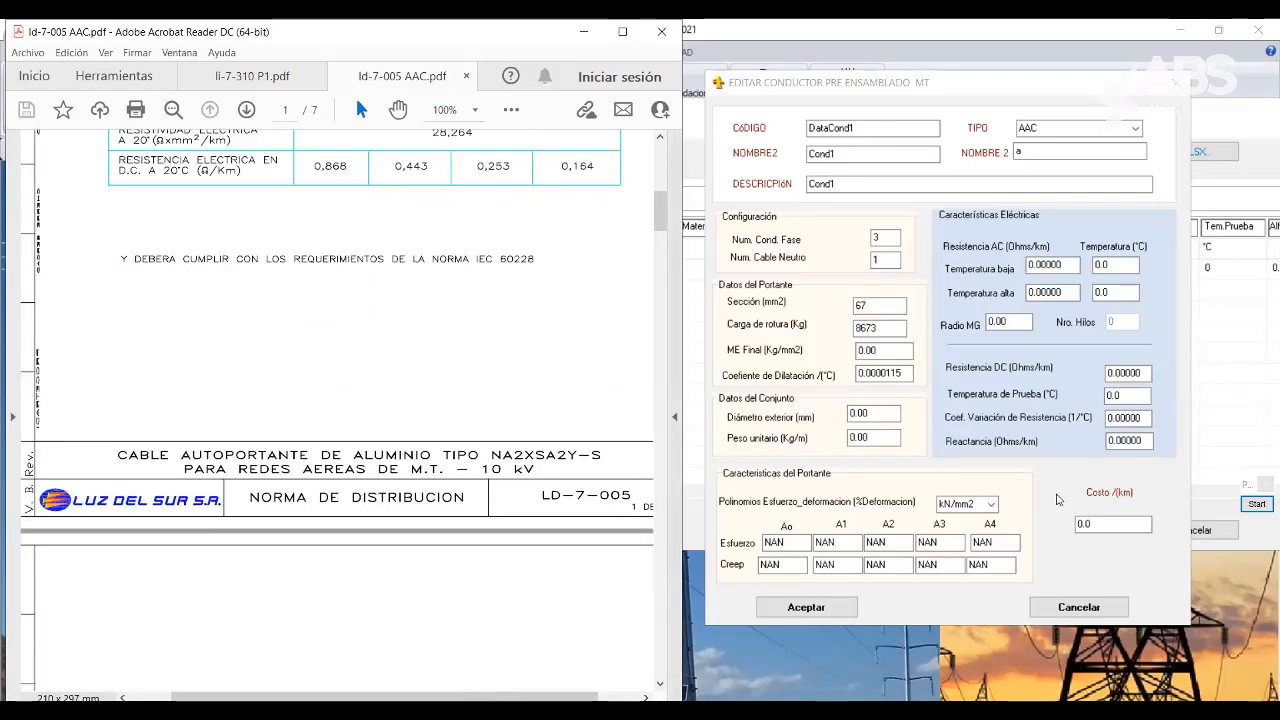
pyautogui.click(790, 605)
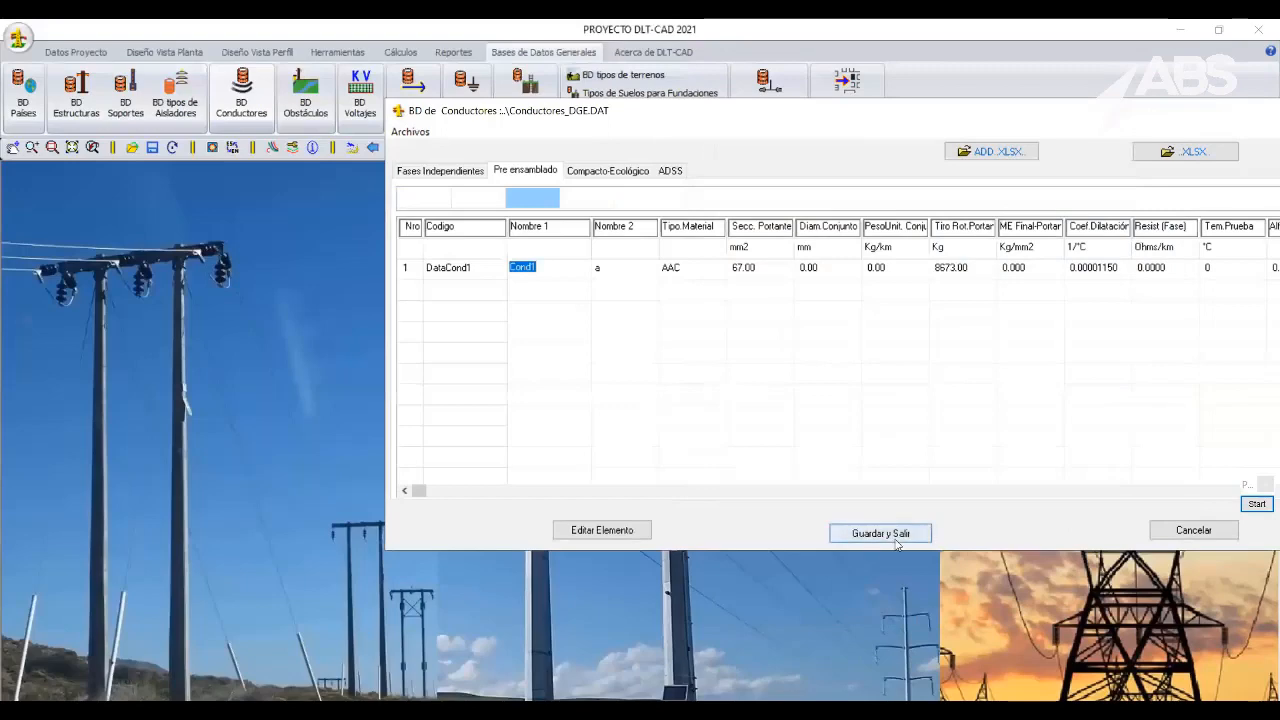
pyautogui.click(860, 533)
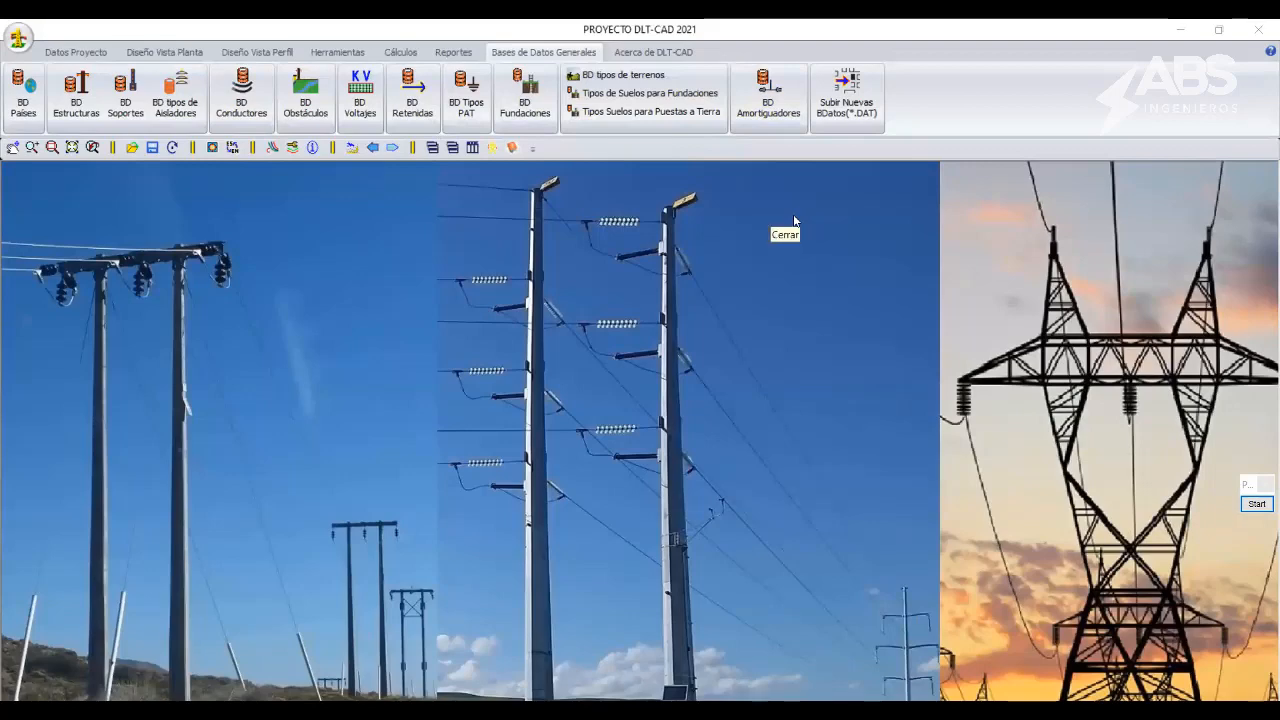
# Switch the project configuration to LDS and return to the general databases.
pyautogui.click(75, 52)
pyautogui.click(84, 82)
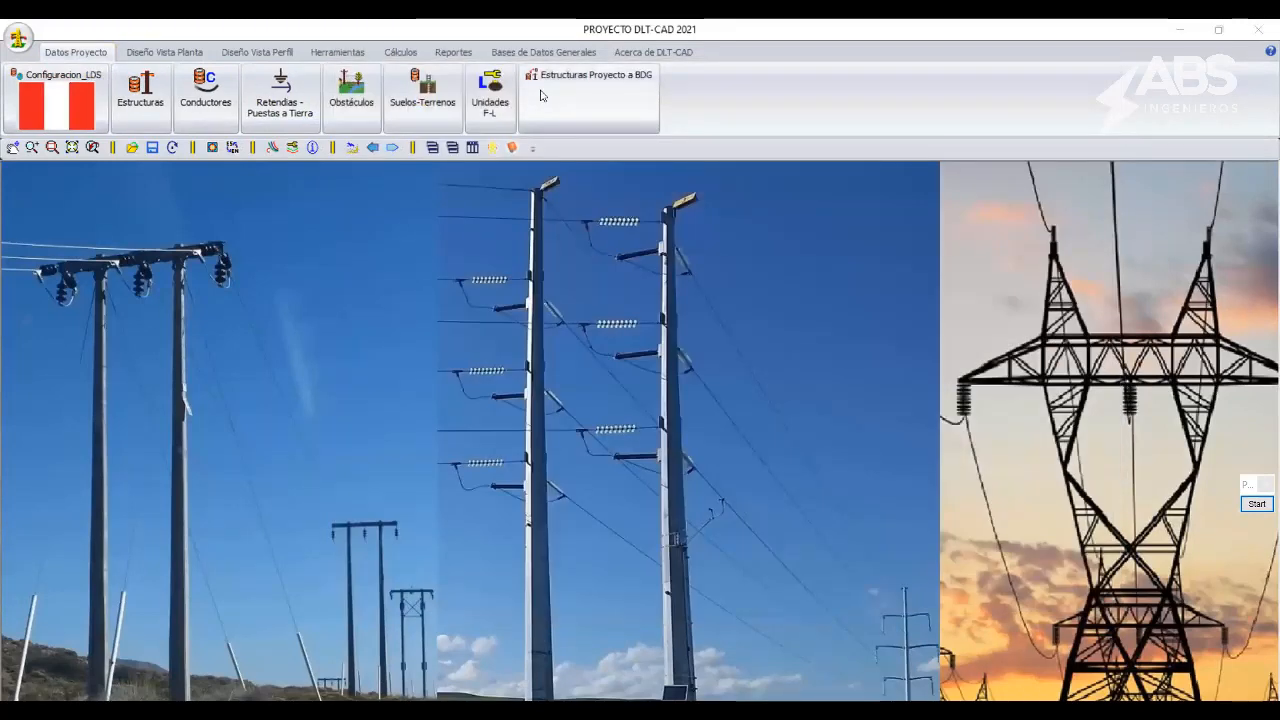
pyautogui.click(540, 52)
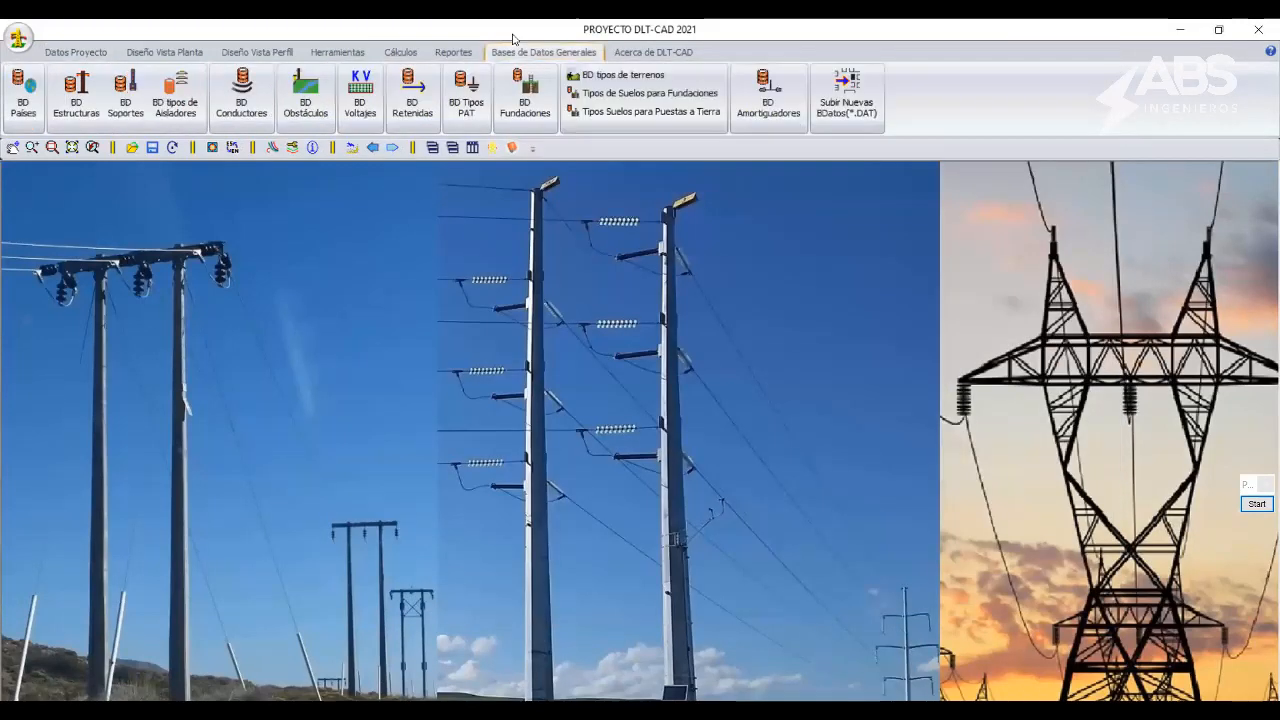
# Display the structures database and filter its list to Pre ensamblado structures.
pyautogui.click(97, 93)
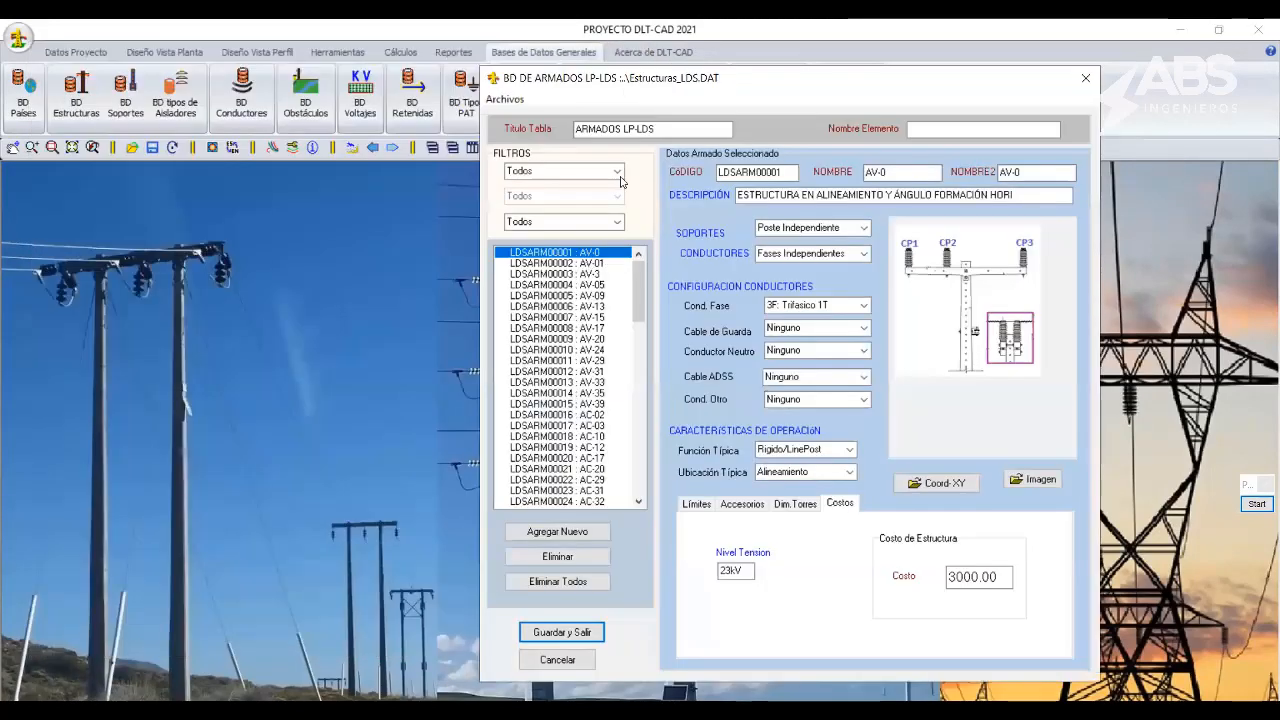
pyautogui.click(617, 171)
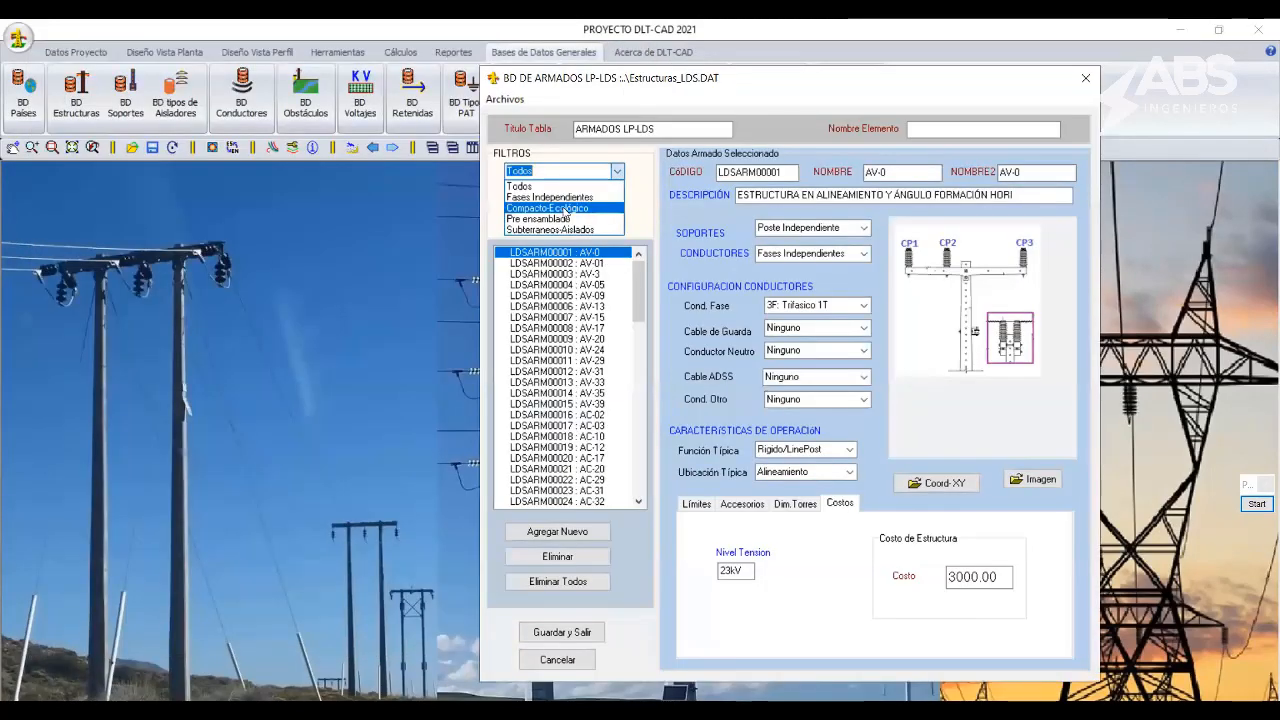
pyautogui.click(556, 219)
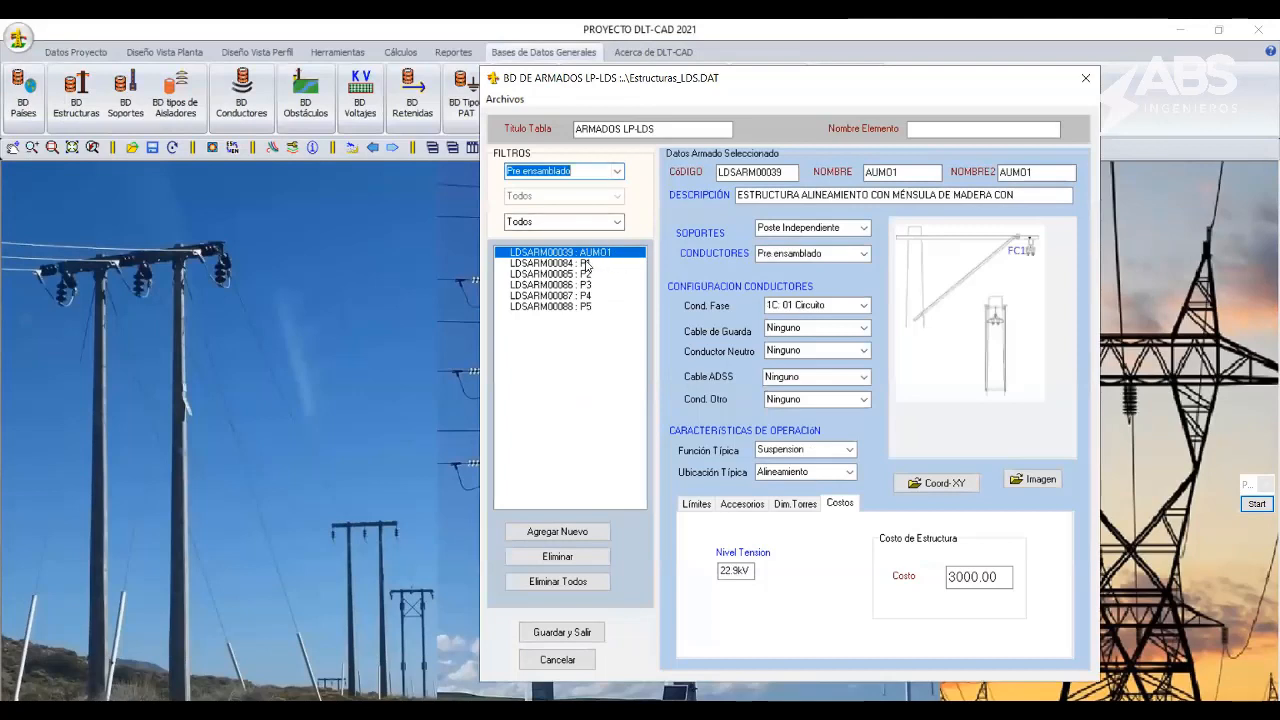
# Look at structure AUMO1 and compare it with the building photo on slide 6 of the preassembled conductors presentation.
pyautogui.click(586, 263)
pyautogui.click(592, 253)
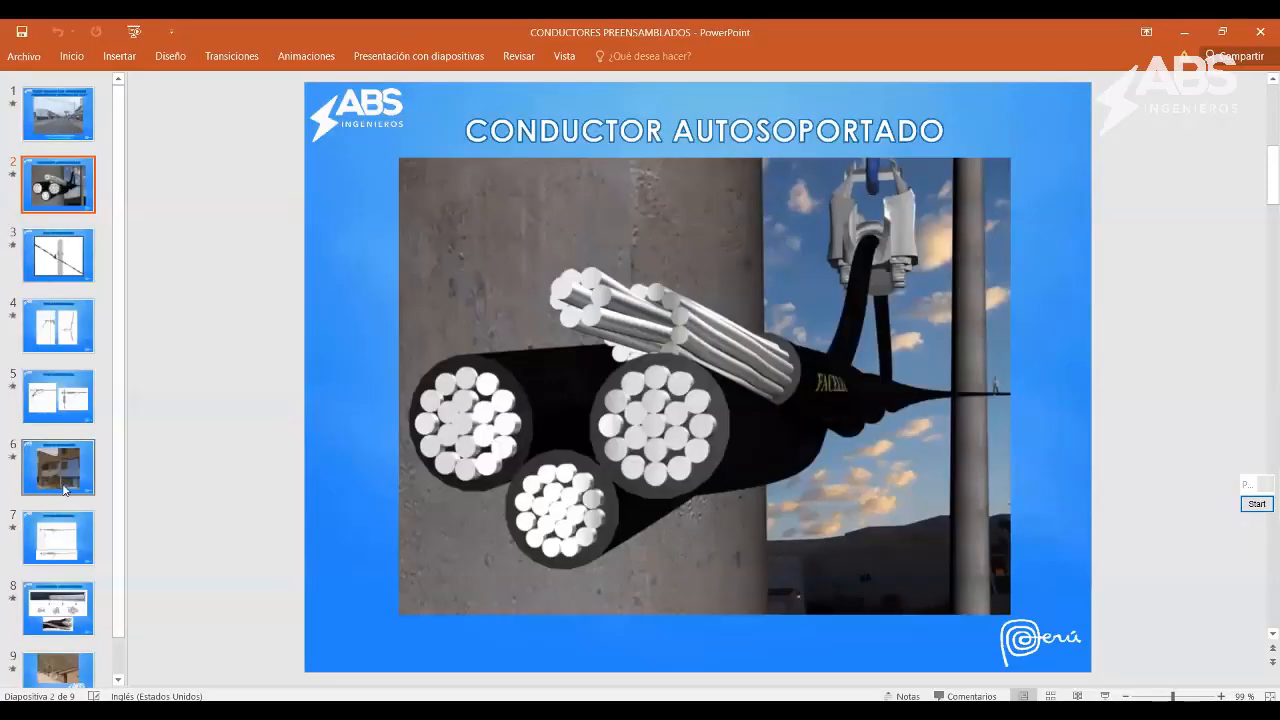
pyautogui.click(58, 466)
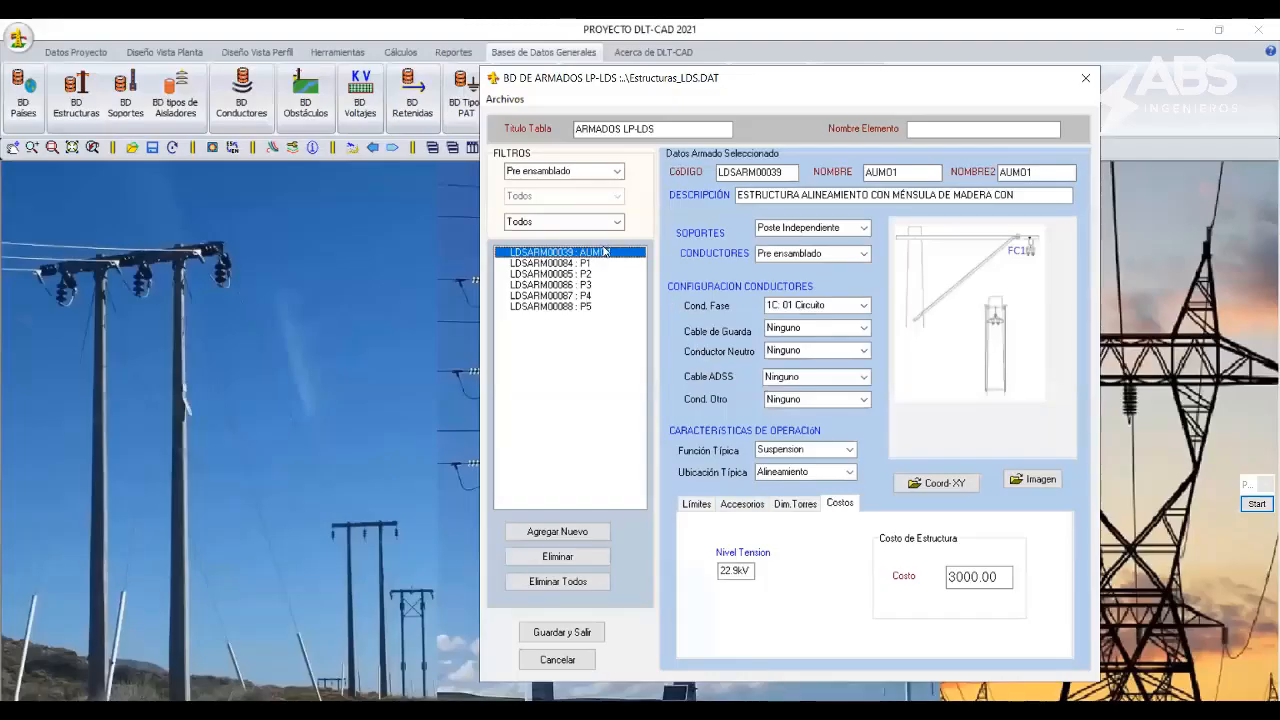
# Examine the drawings and operating characteristics of Pre ensamblado structures P1 to P5, then save and close the structures database.
pyautogui.click(592, 263)
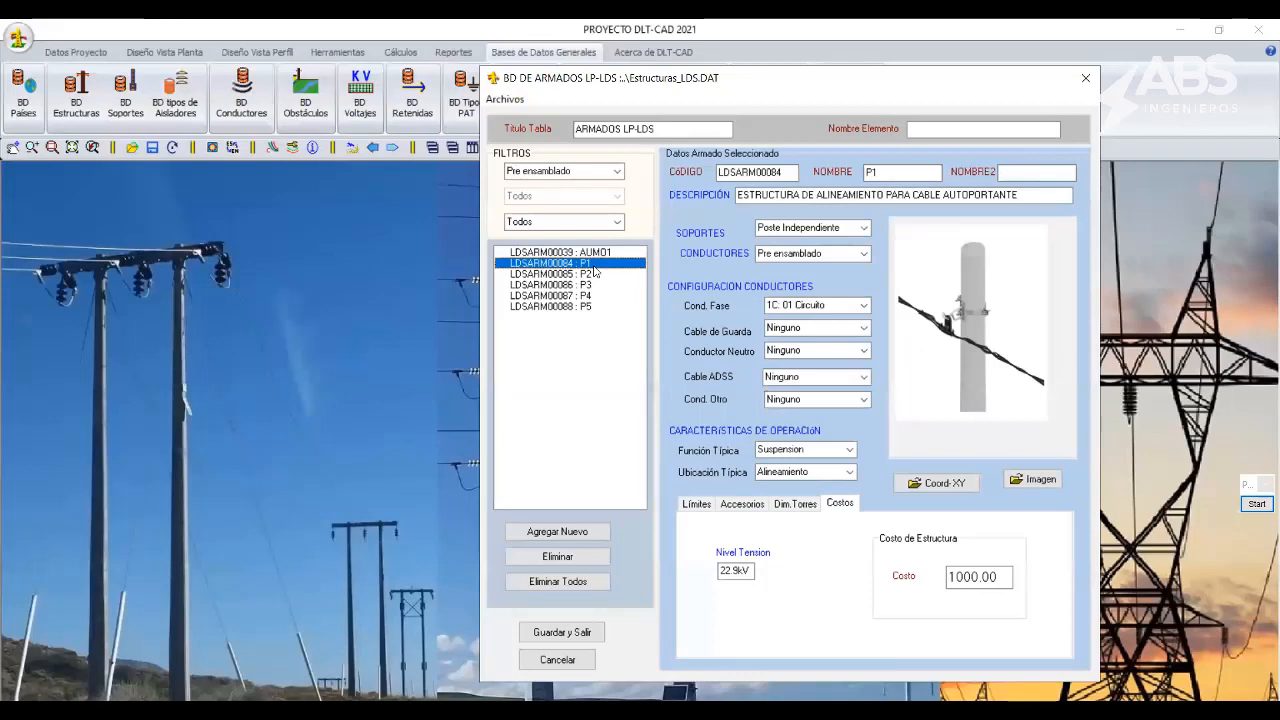
pyautogui.click(587, 273)
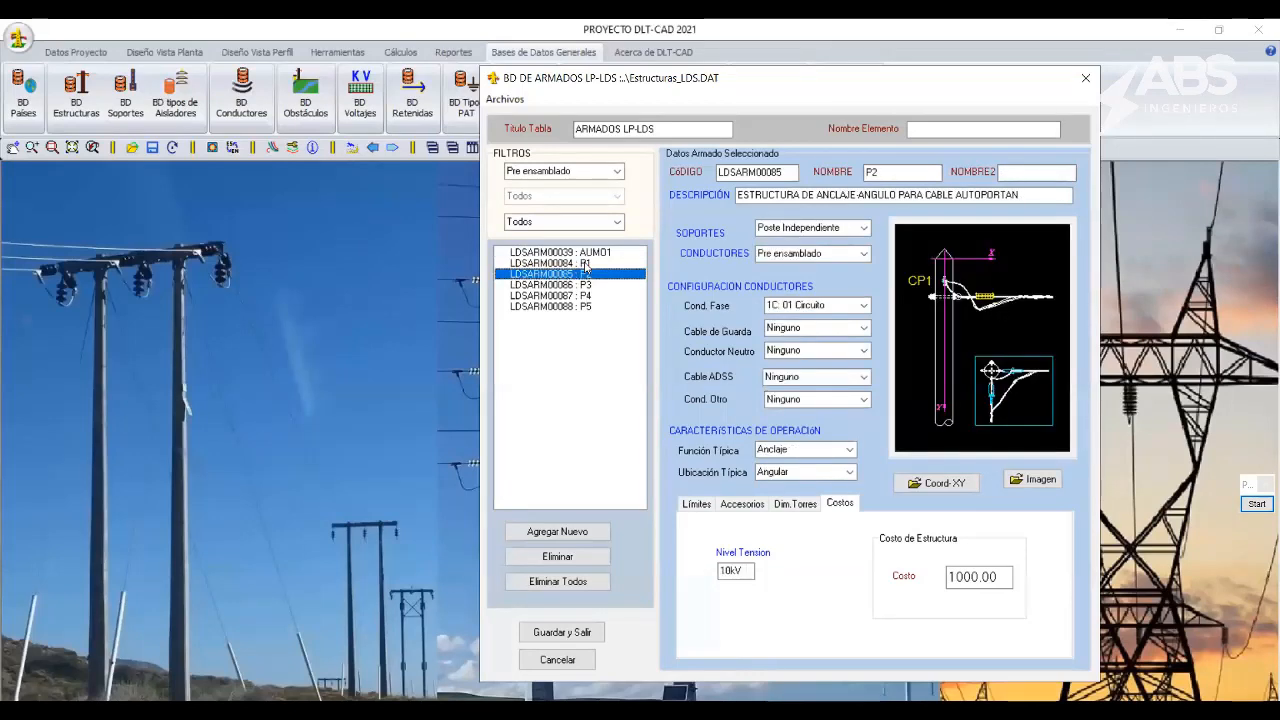
pyautogui.press('Down')
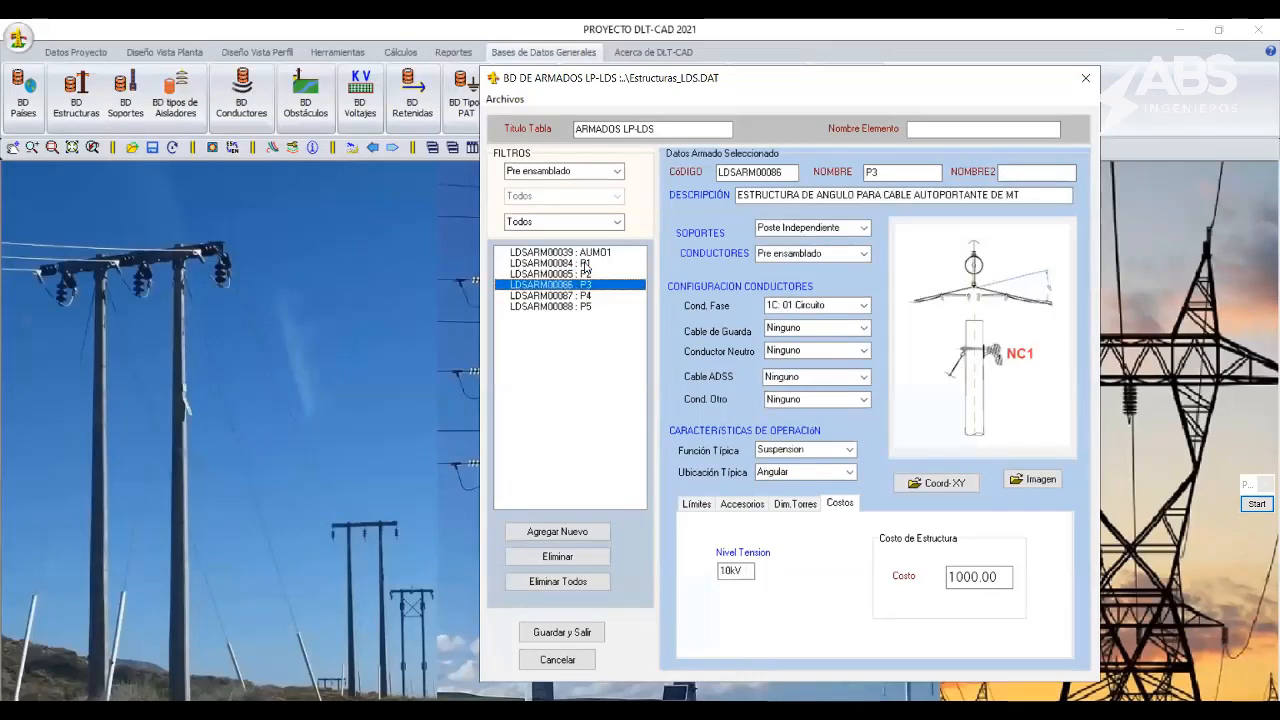
pyautogui.press('Down')
pyautogui.press('Down')
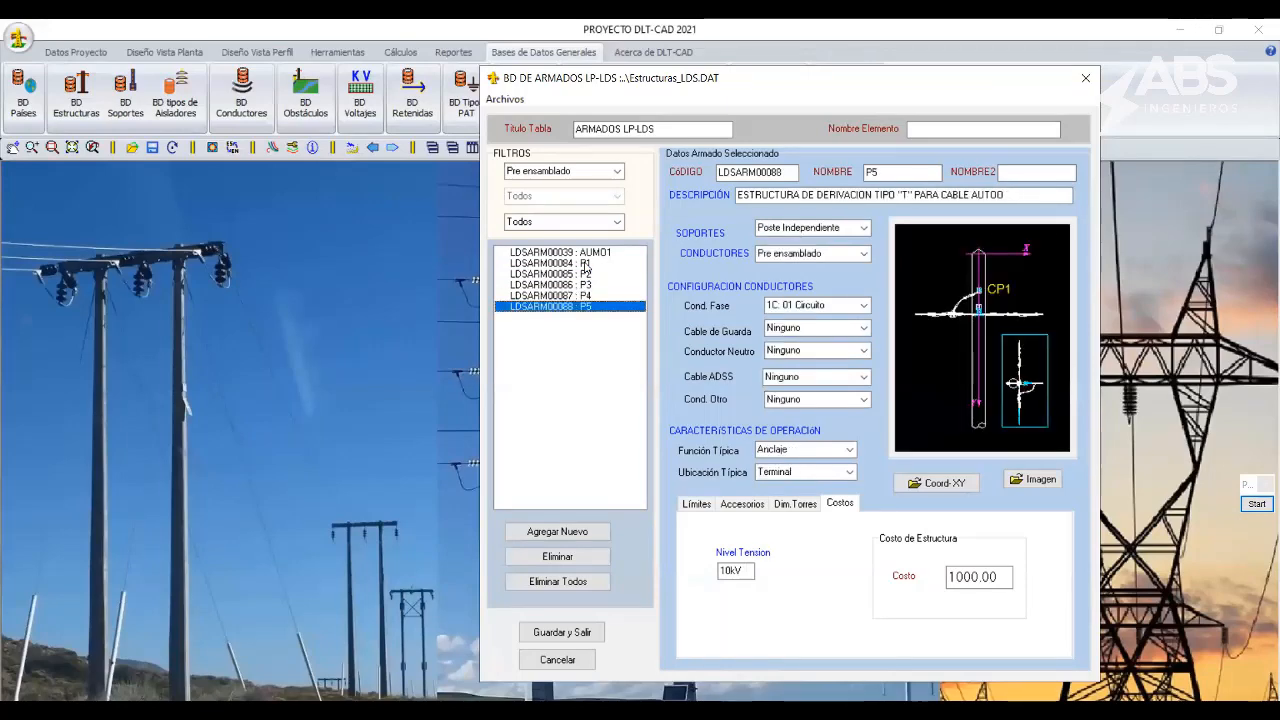
pyautogui.press('Up')
pyautogui.press('Up')
pyautogui.press('Up')
pyautogui.press('Up')
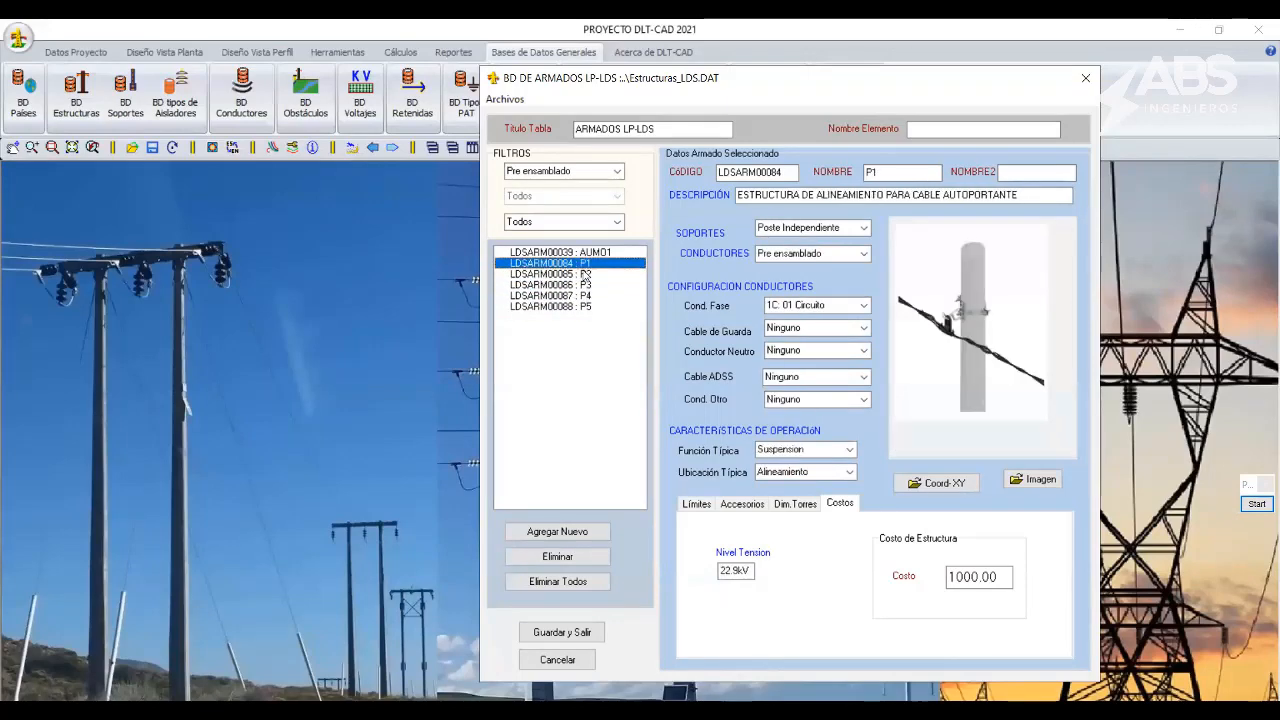
pyautogui.press('Down')
pyautogui.press('Down')
pyautogui.press('Down')
pyautogui.press('Down')
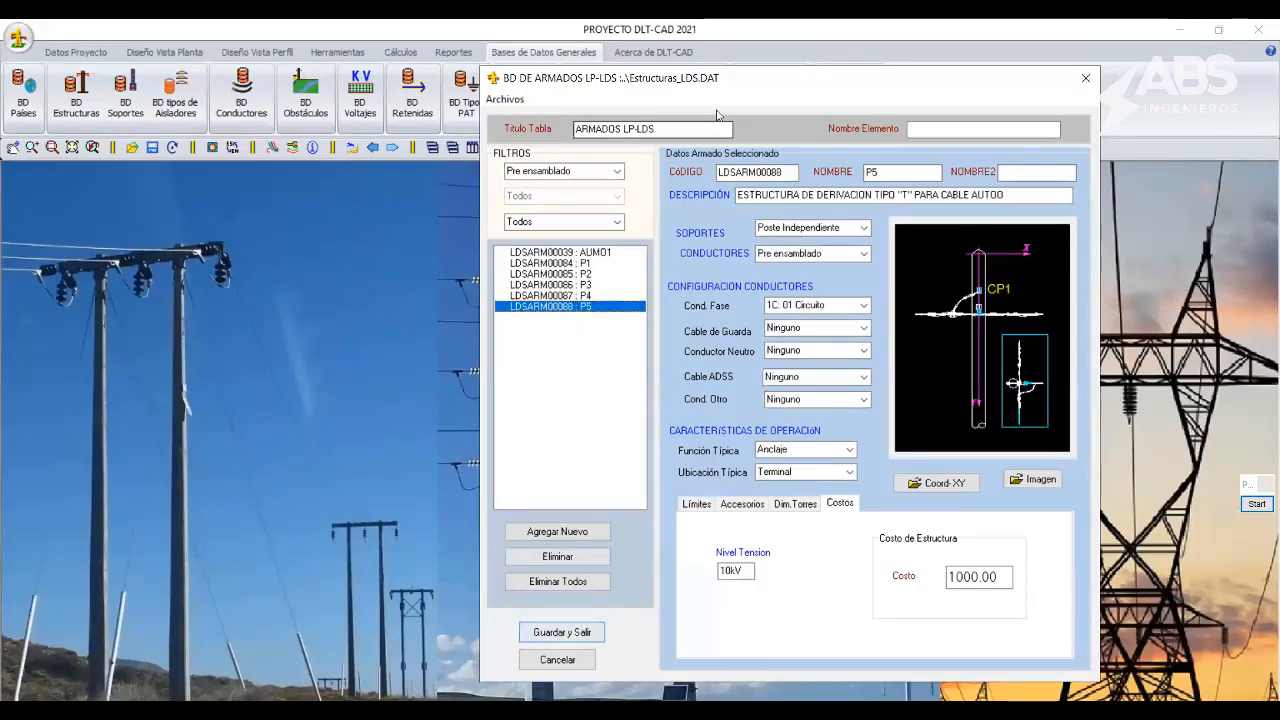
pyautogui.moveTo(678, 86); pyautogui.dragTo(678, 56)
pyautogui.click(562, 602)
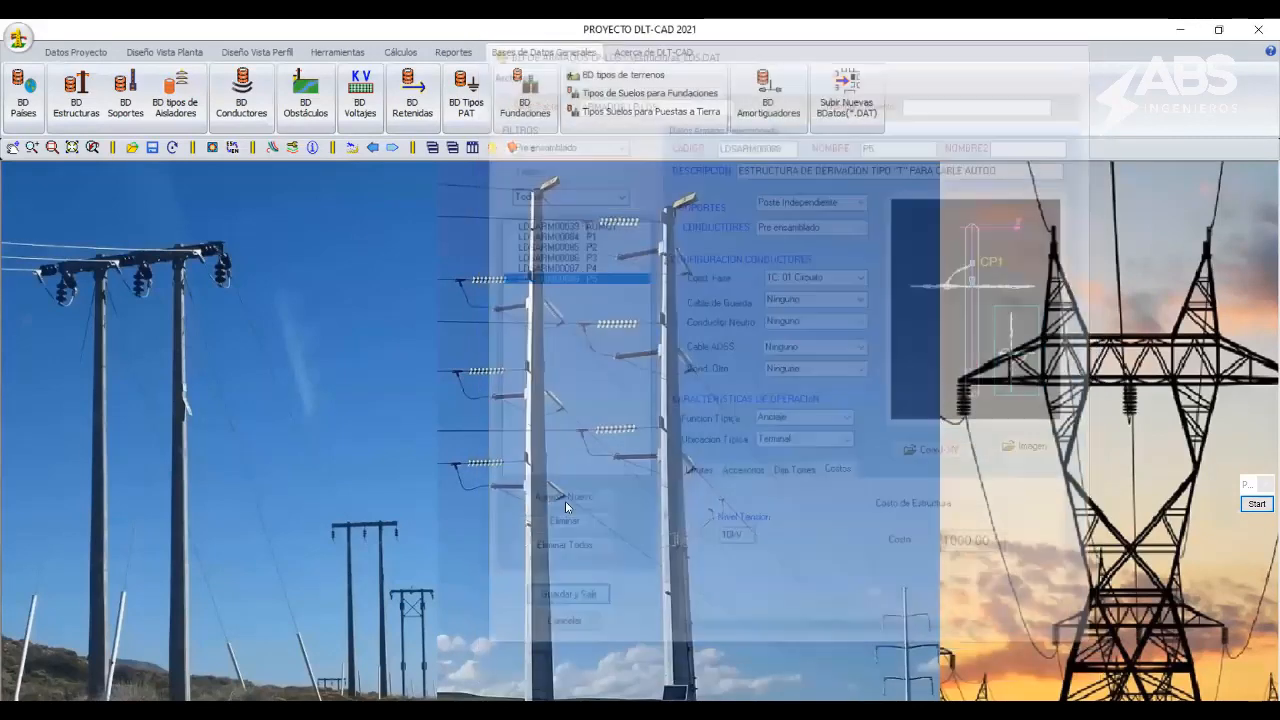
# Display the Pre ensamblado list of the conductor database and widen the Nombre 1 column to show the full names.
pyautogui.click(241, 98)
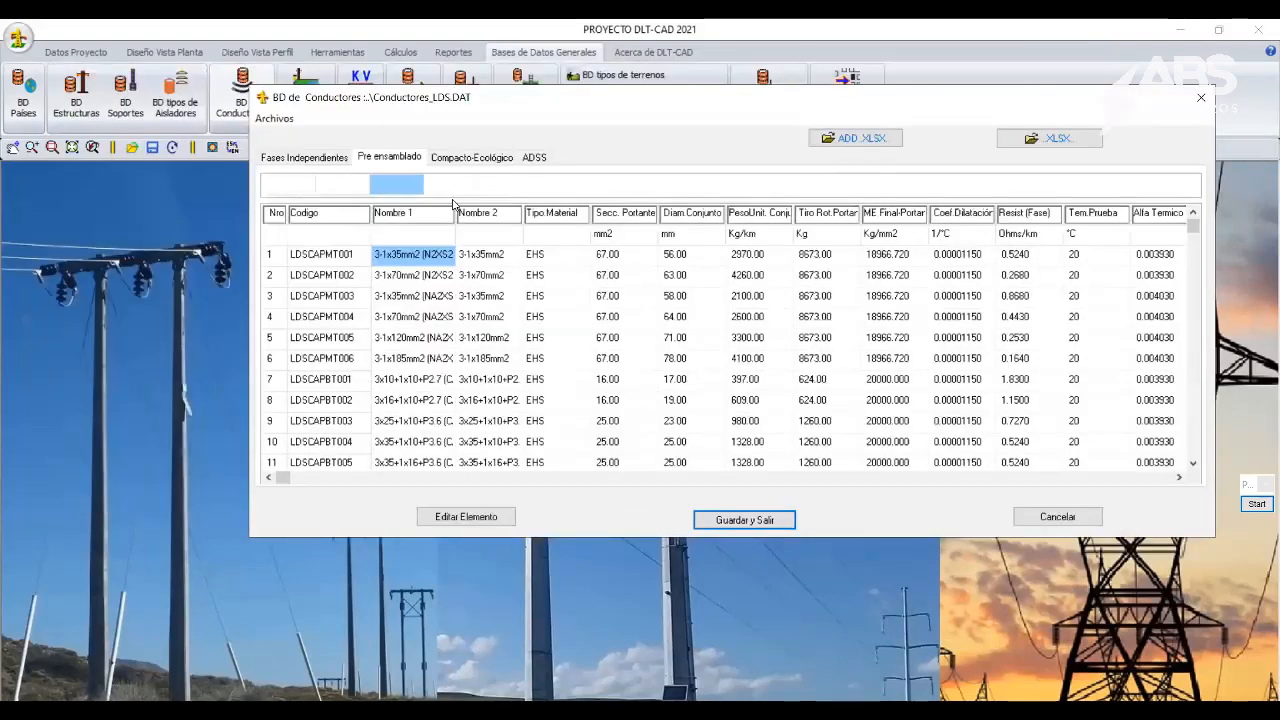
pyautogui.moveTo(457, 214); pyautogui.dragTo(502, 216)
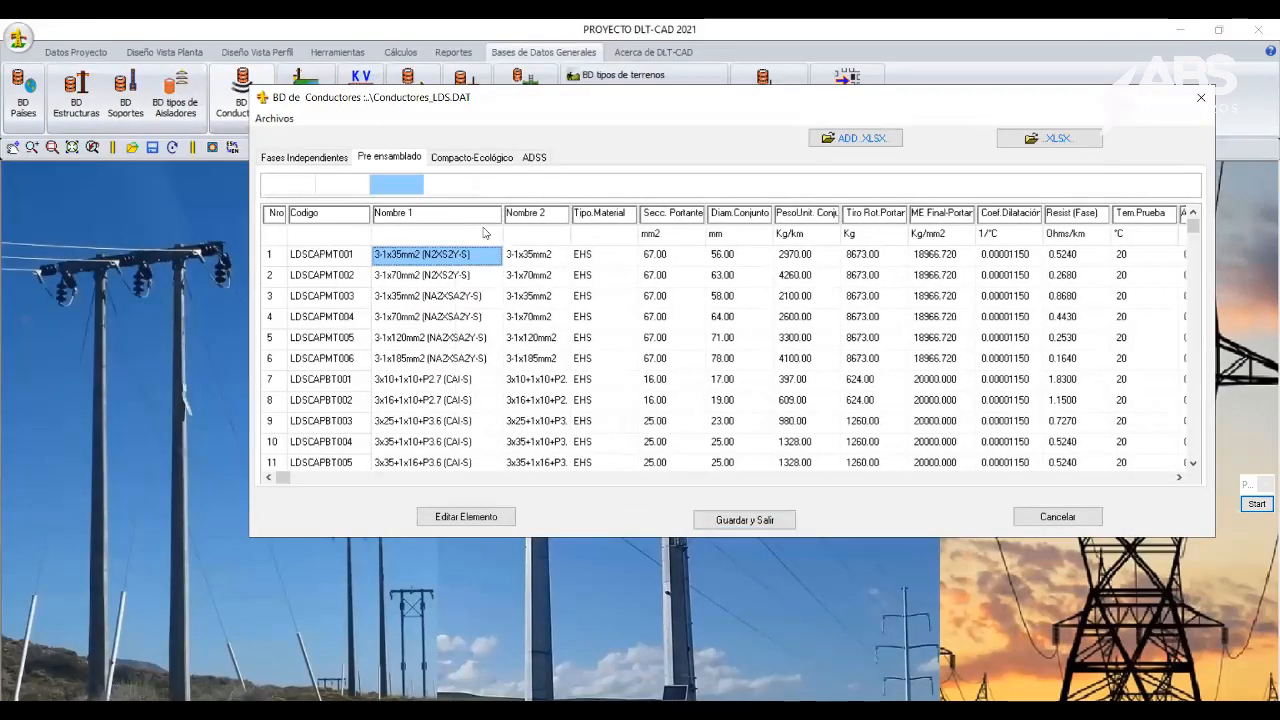
pyautogui.click(428, 281)
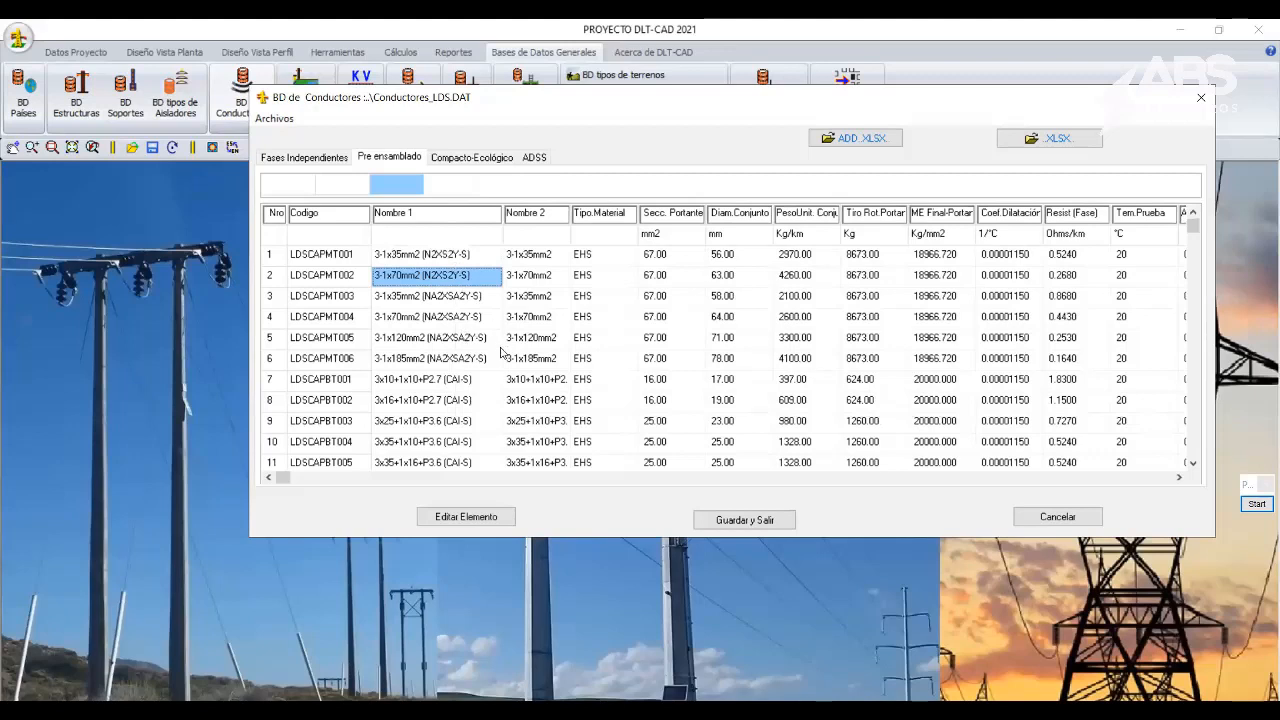
# Inspect the 3-1x70mm2 (NA2XSA2Y-S) conductor's outer diameter, unit weight and final elasticity modulus, then close its form without changes.
pyautogui.click(474, 318)
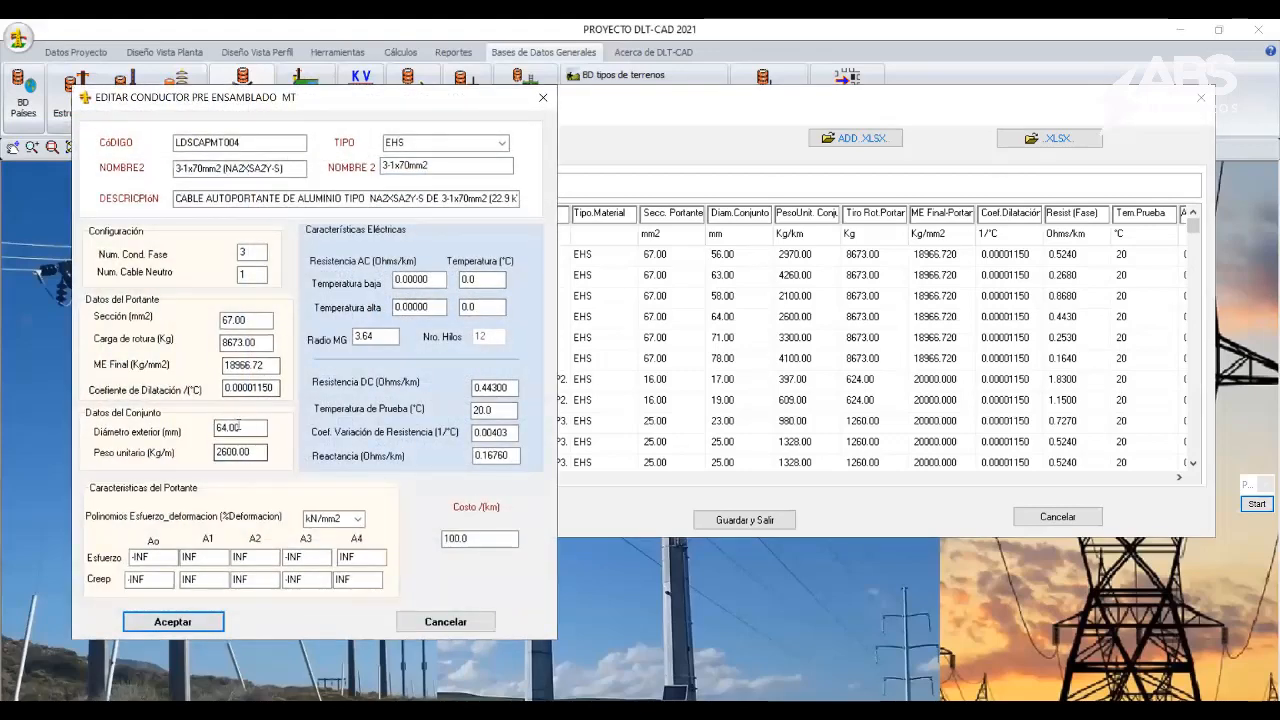
pyautogui.click(214, 428)
pyautogui.press('Tab')
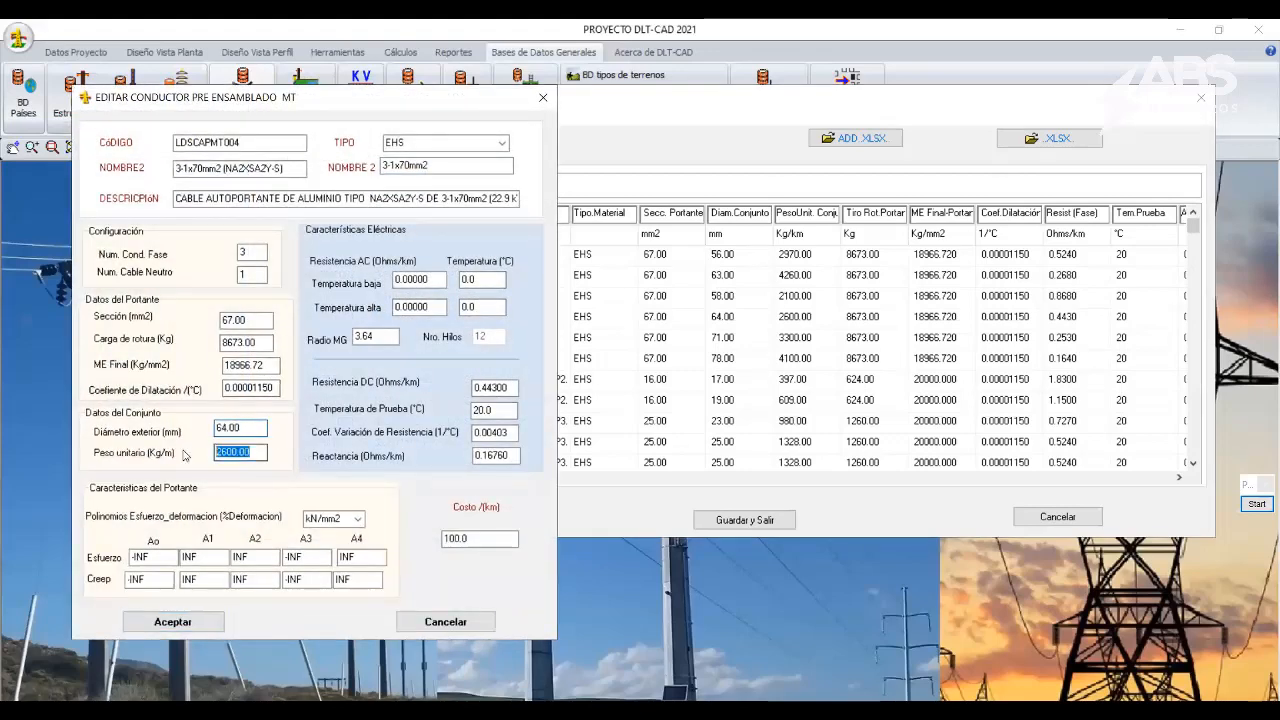
pyautogui.moveTo(268, 366); pyautogui.dragTo(212, 368)
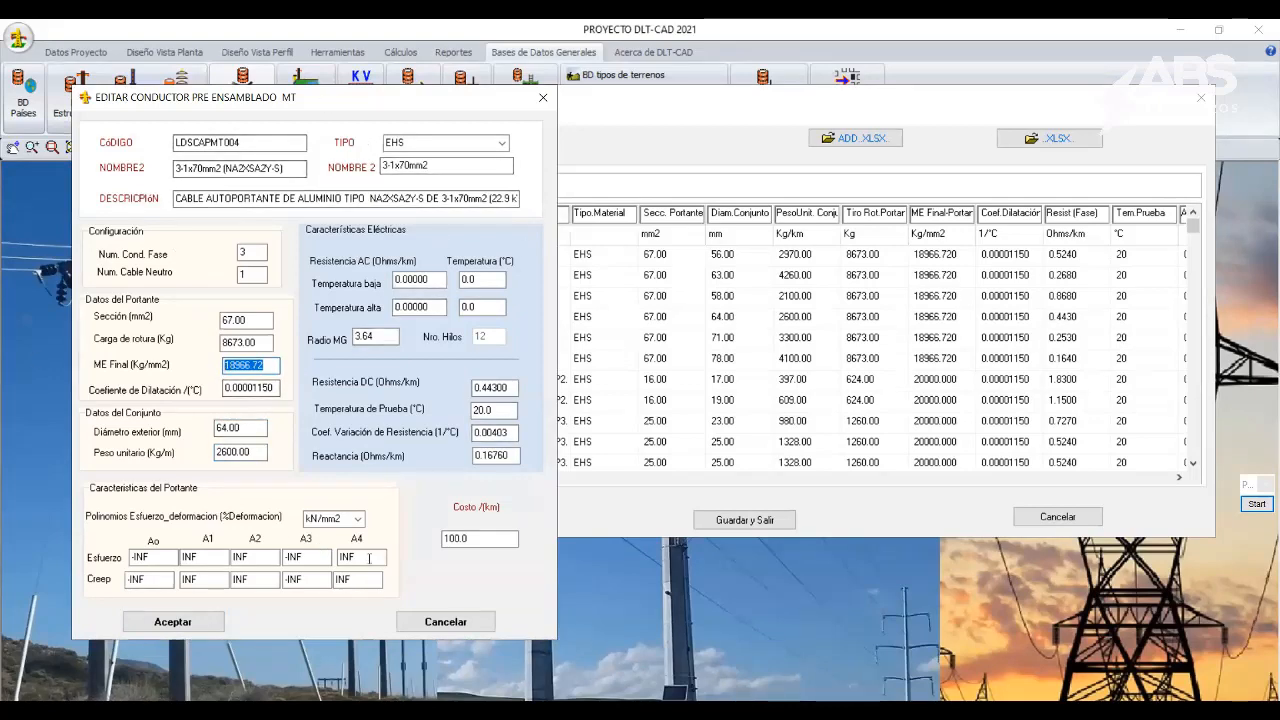
pyautogui.click(445, 621)
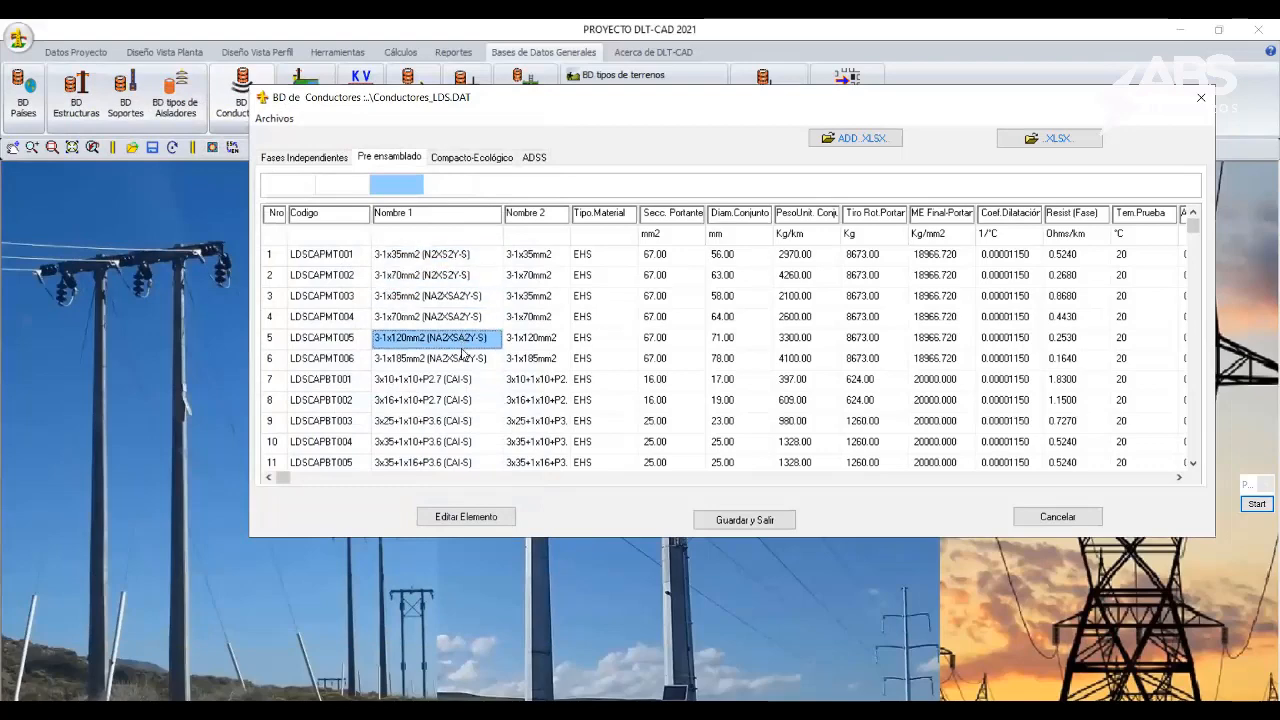
# Browse the remaining Pre ensamblado conductors, from the 3-1x120mm2 entry through the CAI-S and CAAI-S types.
pyautogui.click(462, 342)
pyautogui.press('Down')
pyautogui.press('Down')
pyautogui.press('Down')
pyautogui.press('Down')
pyautogui.press('Down')
pyautogui.press('Down')
pyautogui.press('Down')
pyautogui.press('Down')
pyautogui.press('Down')
pyautogui.press('Down')
pyautogui.press('Down')
pyautogui.press('Down')
pyautogui.press('Down')
pyautogui.press('Down')
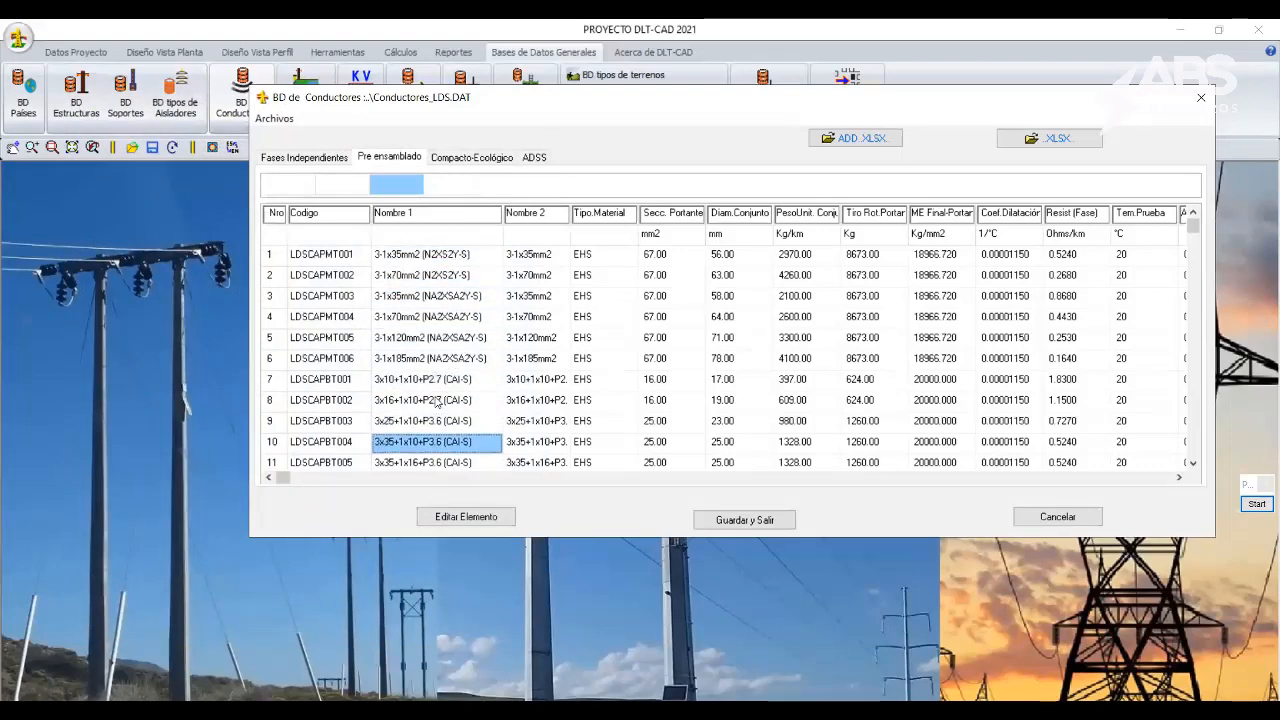
pyautogui.press('Down')
pyautogui.press('Down')
pyautogui.press('Down')
pyautogui.press('Down')
pyautogui.press('Down')
pyautogui.press('Down')
pyautogui.press('Down')
pyautogui.press('Down')
pyautogui.press('Down')
pyautogui.press('Down')
pyautogui.press('Down')
pyautogui.press('Down')
pyautogui.press('Down')
pyautogui.press('Down')
pyautogui.press('Down')
pyautogui.press('Down')
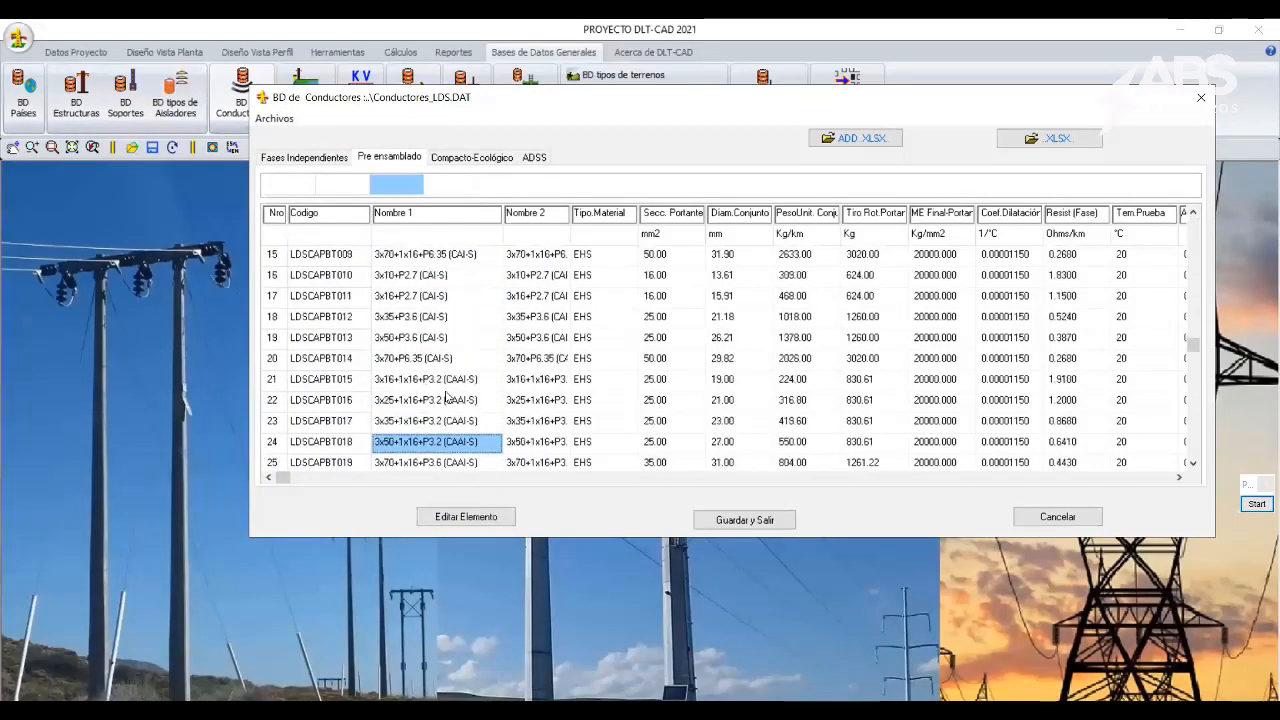
# Review the data of the 3x50+P3.2 (CAAI-S) conductor, accept its form, and save and close the conductor database.
pyautogui.click(408, 340)
pyautogui.doubleClick(407, 342)
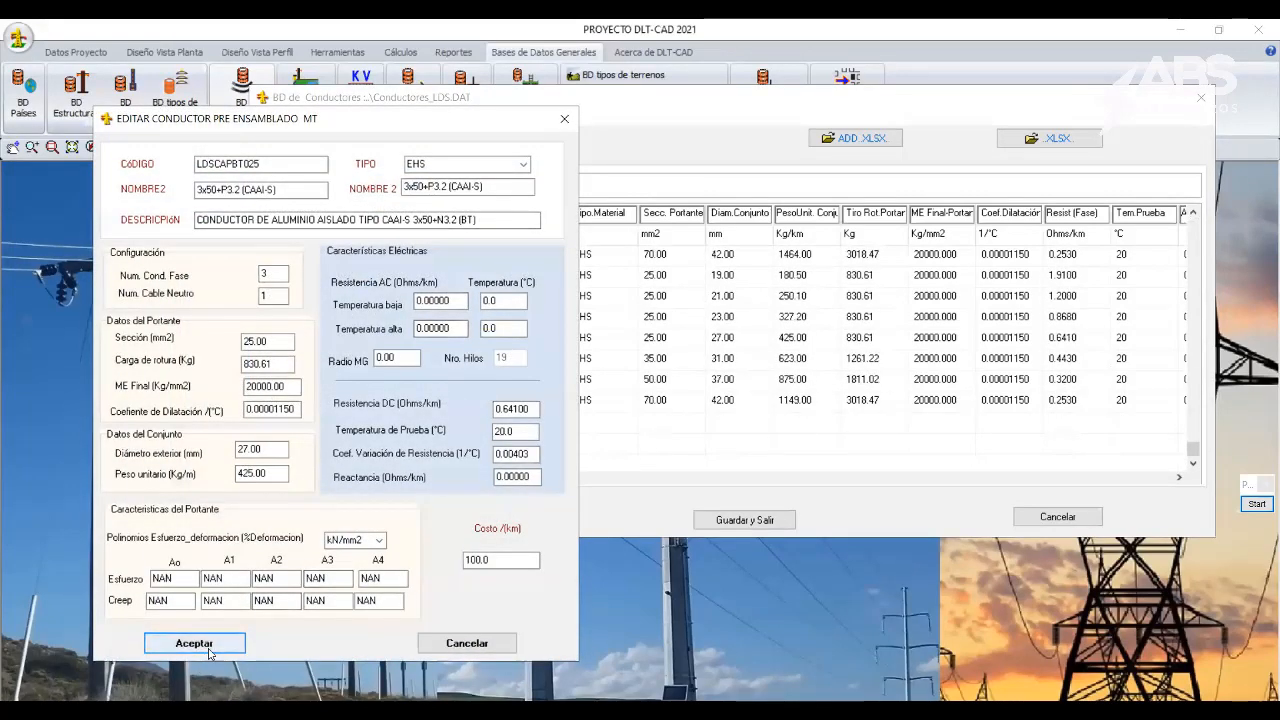
pyautogui.click(194, 644)
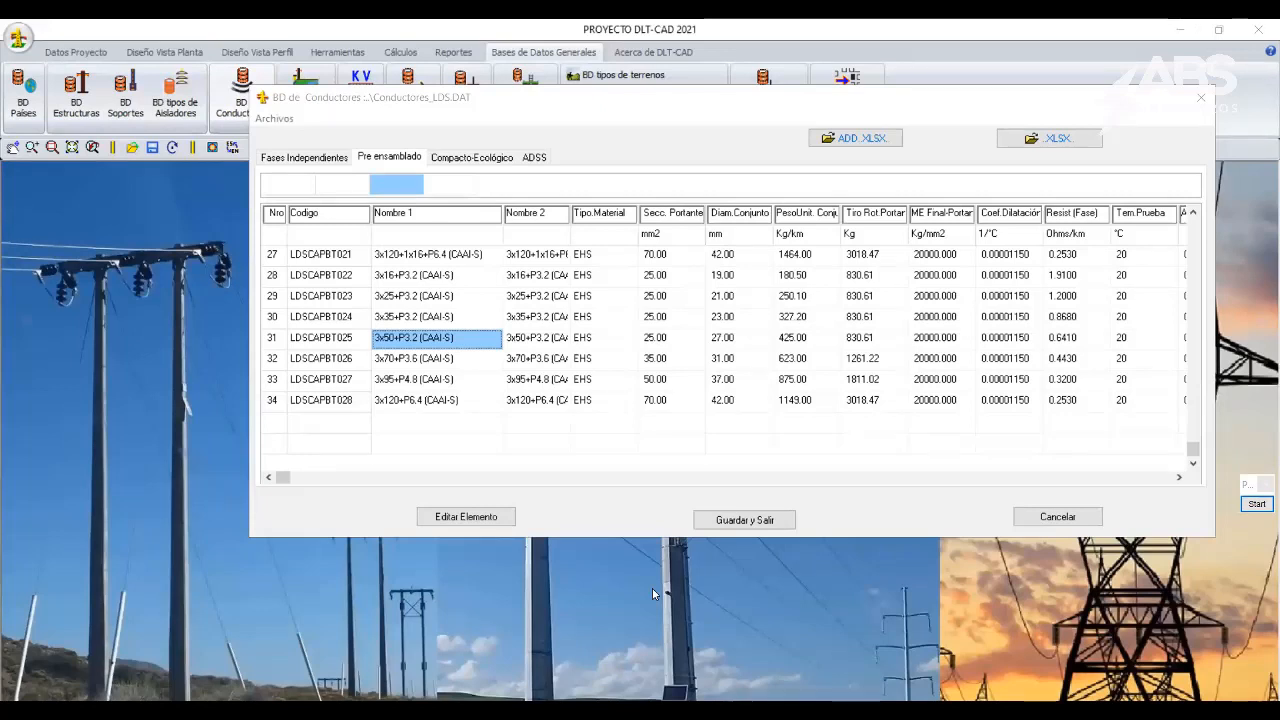
pyautogui.click(744, 520)
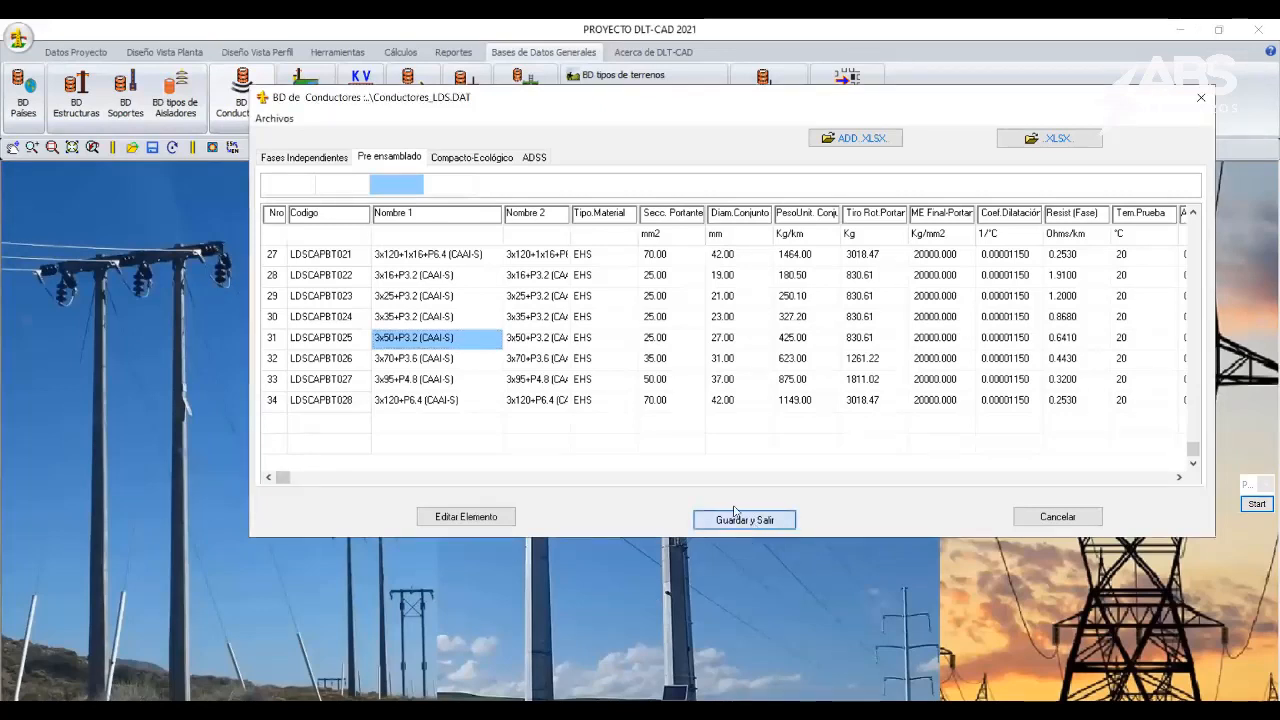
pyautogui.click(67, 54)
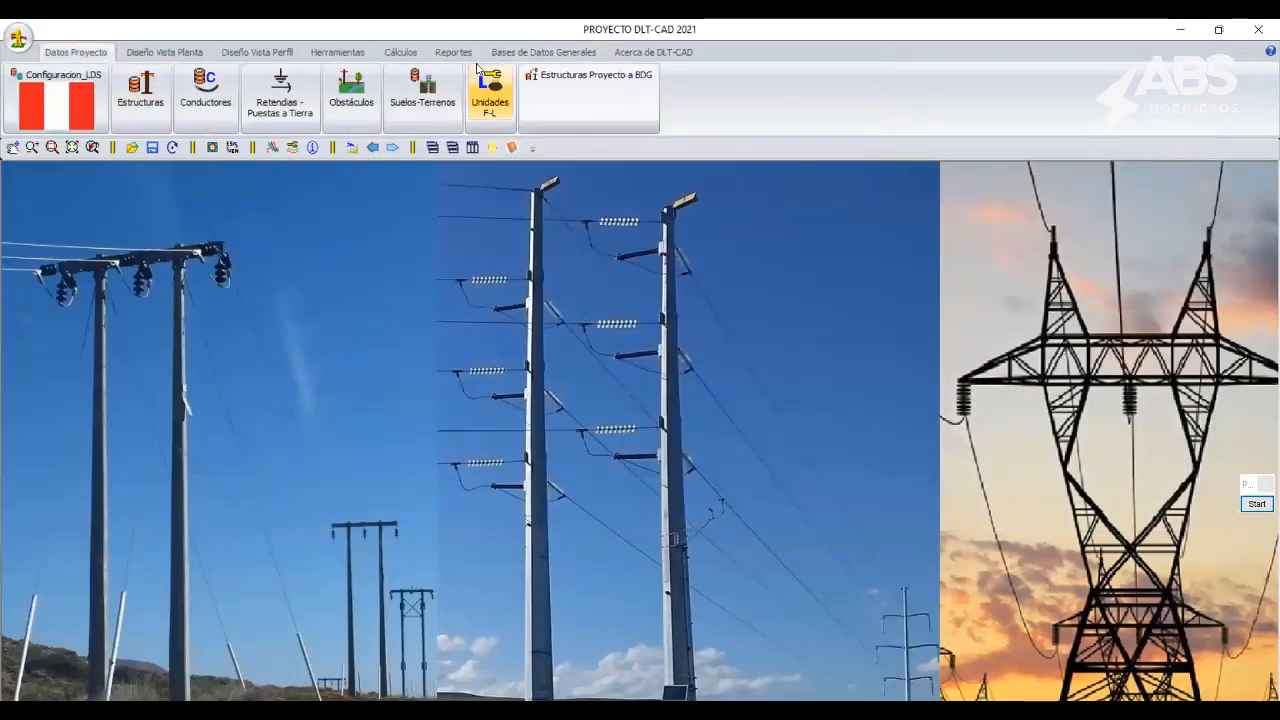
pyautogui.click(543, 52)
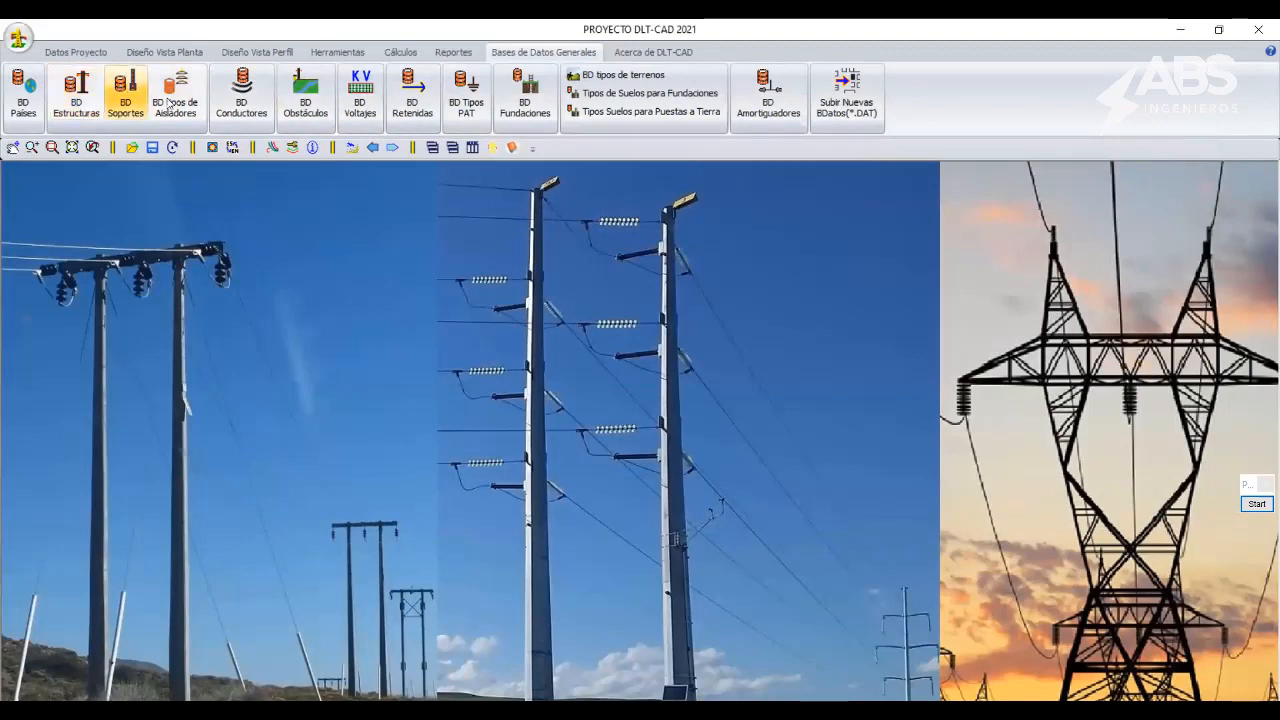
pyautogui.click(252, 107)
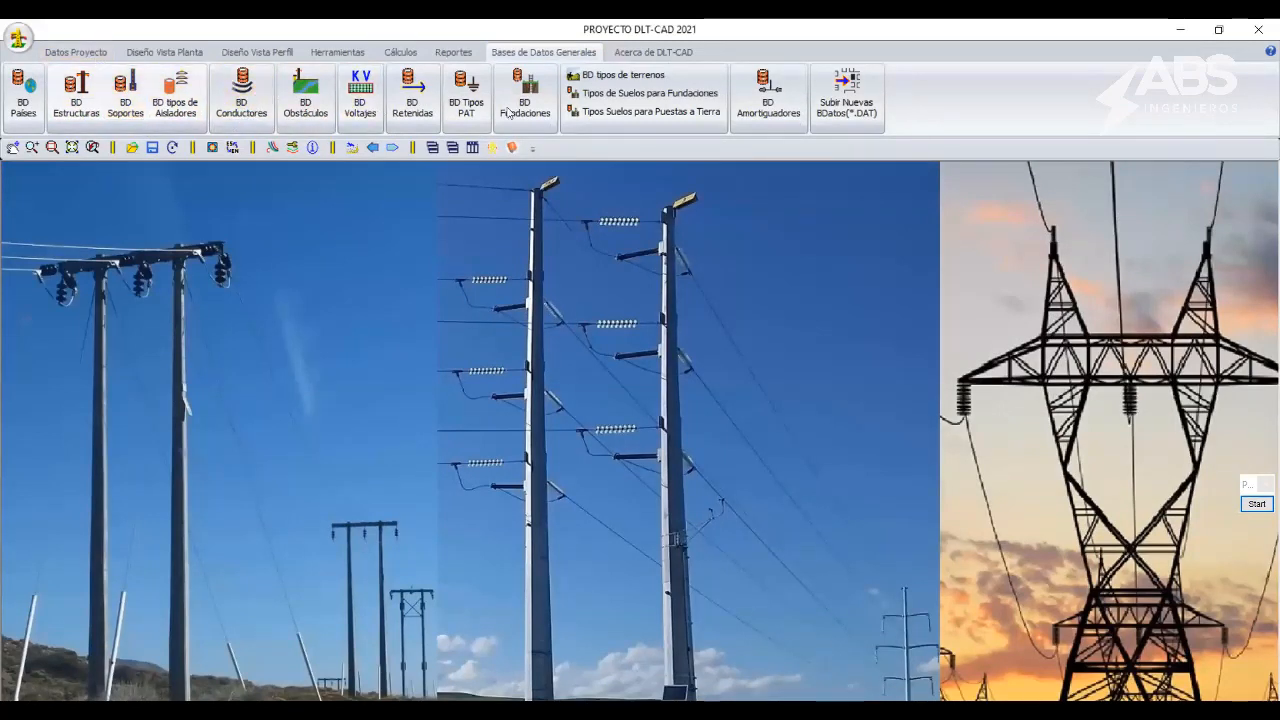
# Switch to Google Earth Pro, expand the RP AutoP folder and show its routes and Calle placemarks over the town.
pyautogui.click(89, 53)
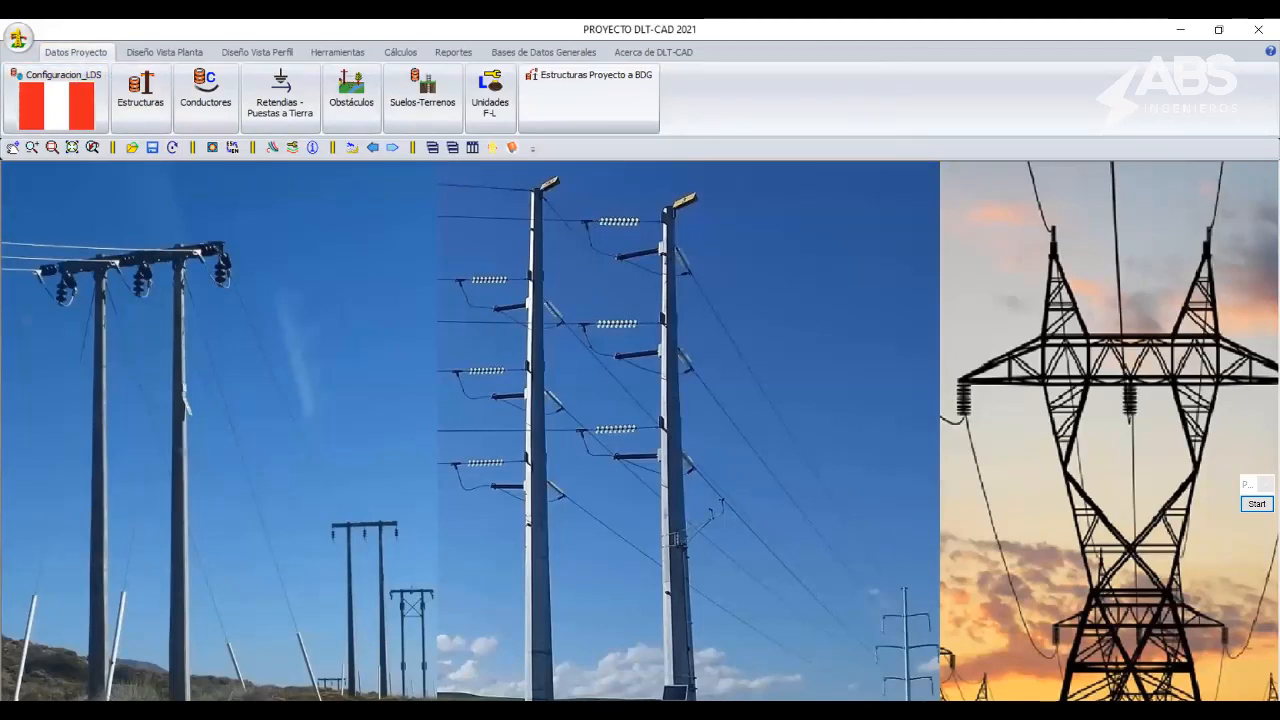
pyautogui.moveTo(591, 711)
pyautogui.scroll(-5, 643, 420)
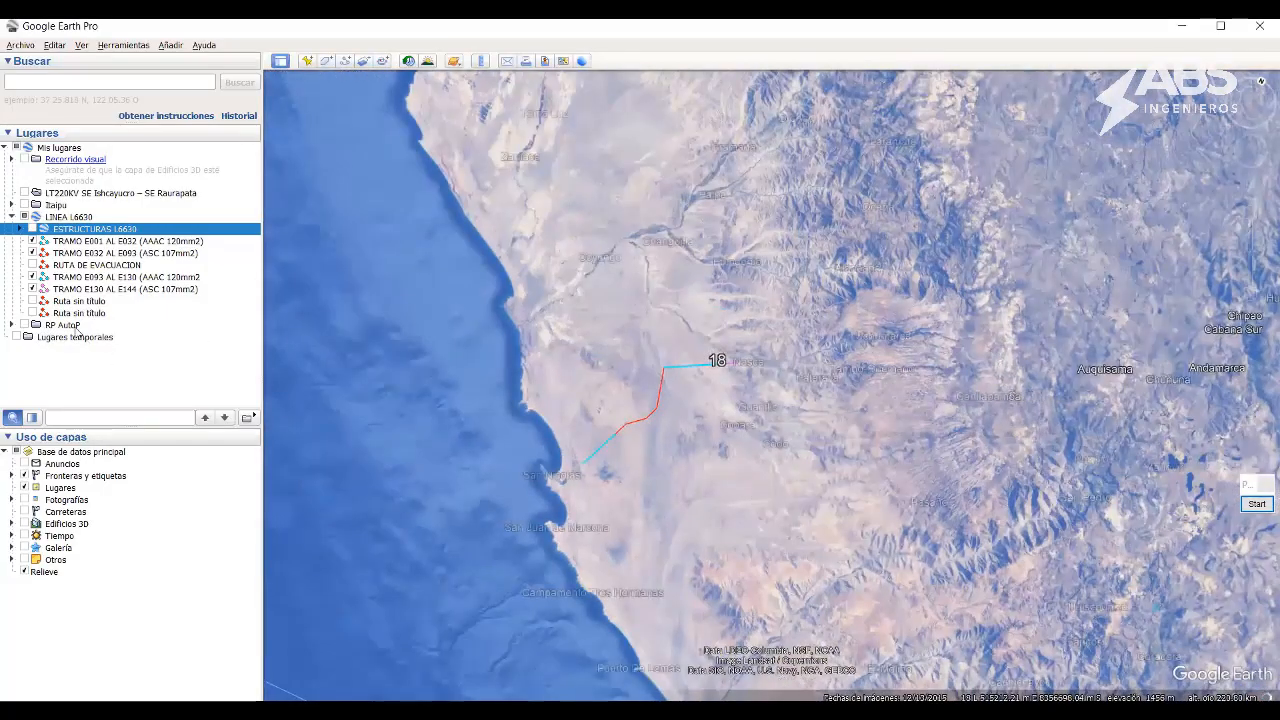
pyautogui.doubleClick(66, 326)
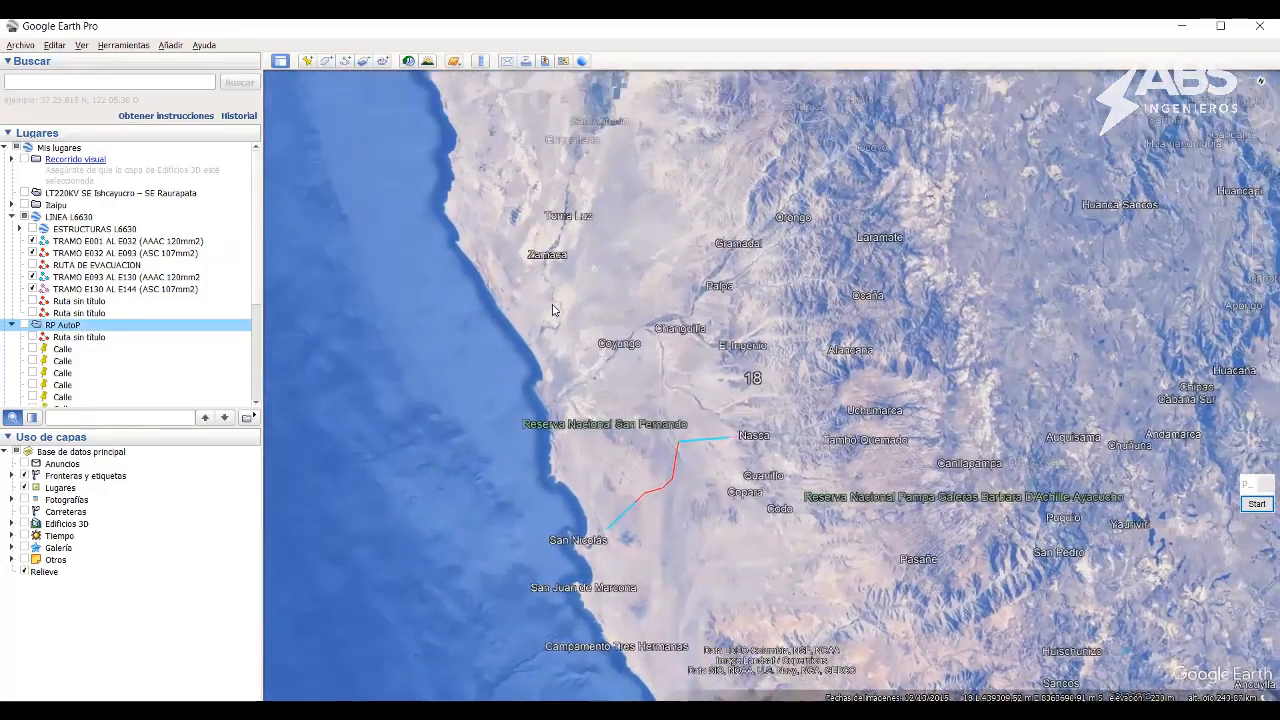
pyautogui.scroll(5, 555, 310)
pyautogui.scroll(5, 520, 306)
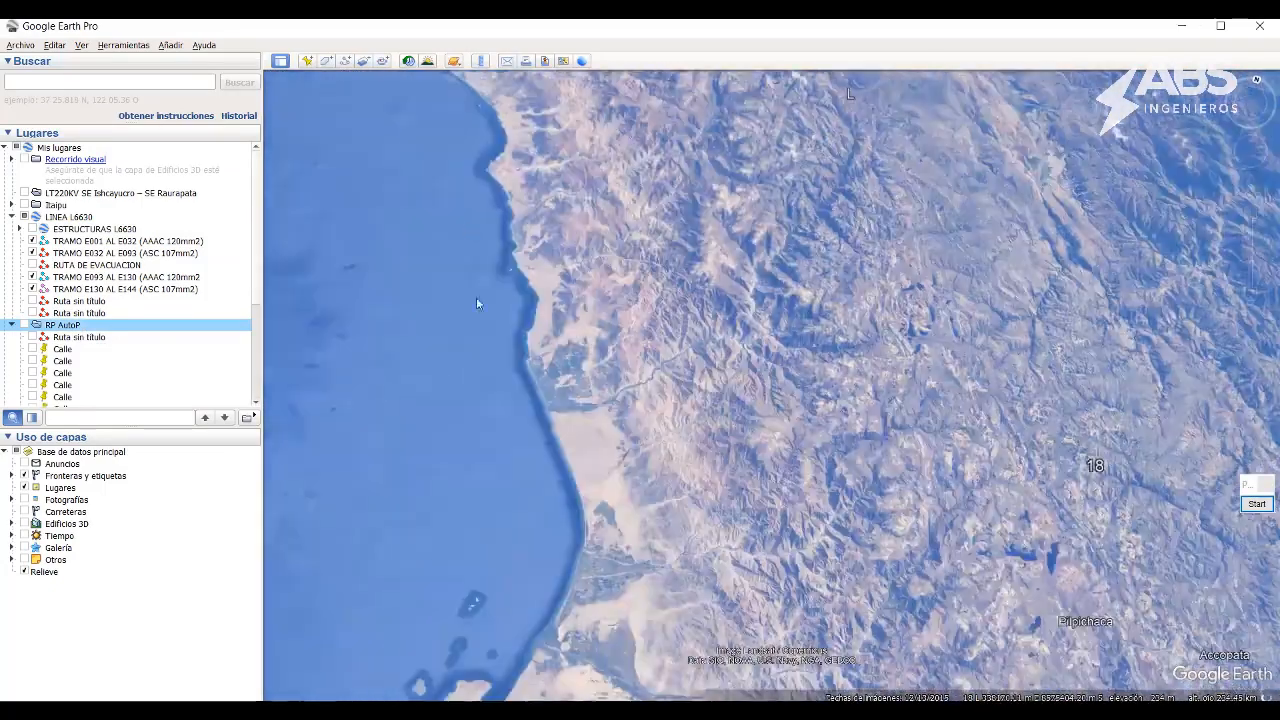
pyautogui.scroll(5, 476, 297)
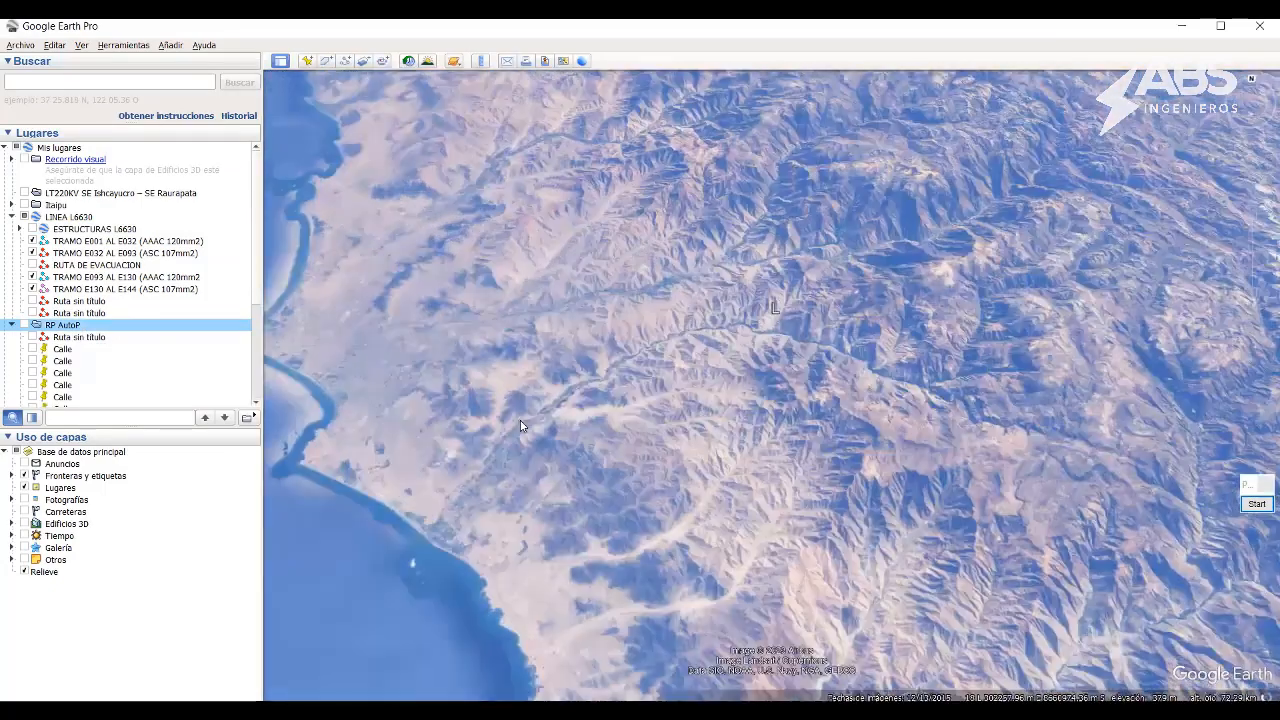
pyautogui.scroll(5, 520, 425)
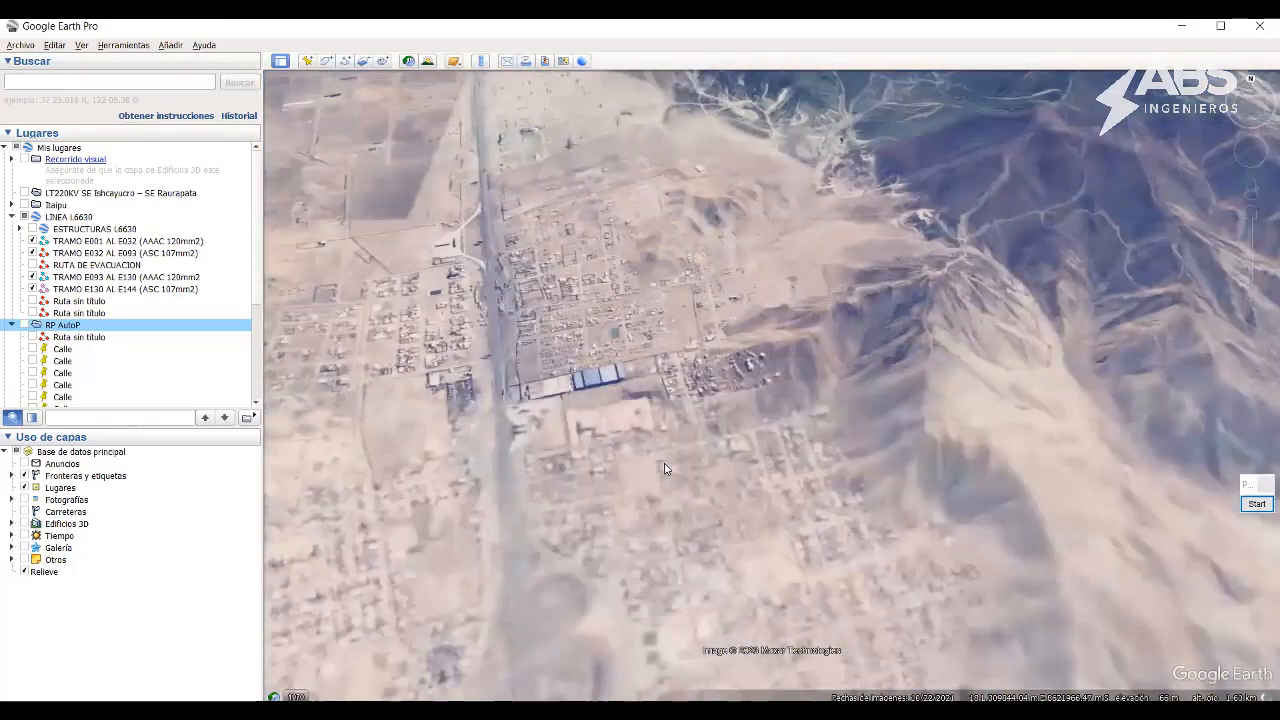
pyautogui.scroll(4, 665, 468)
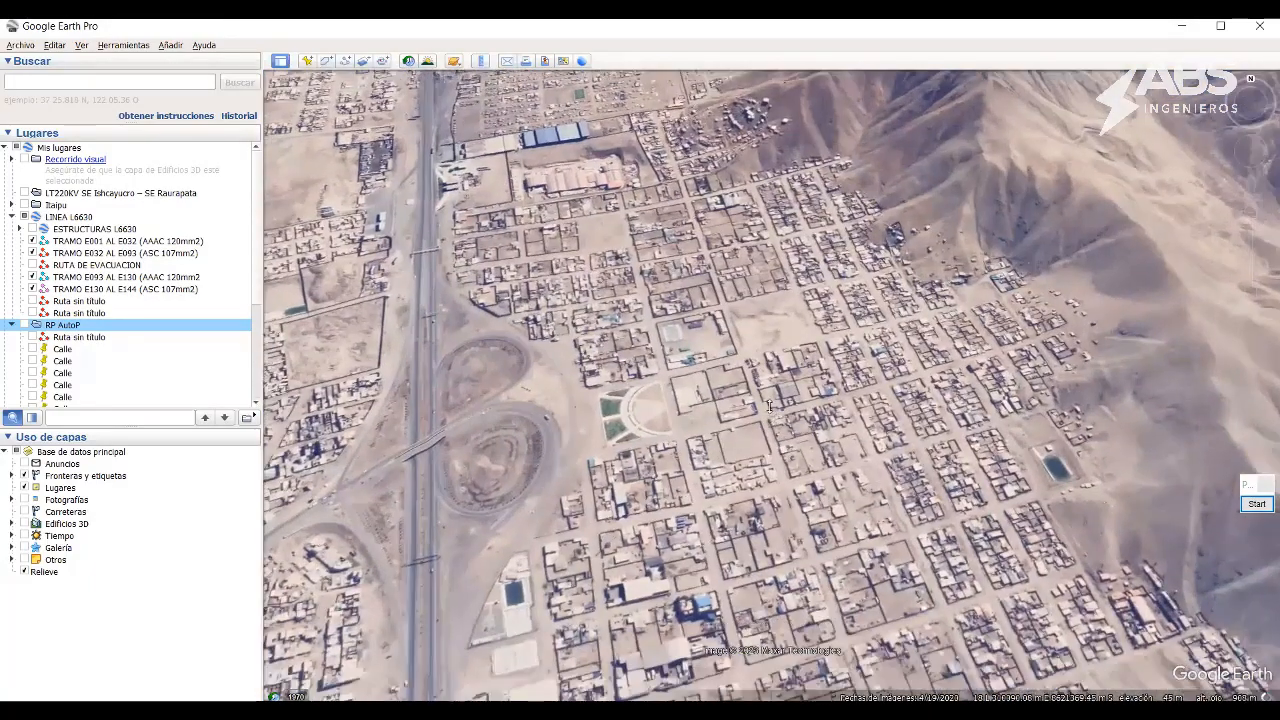
pyautogui.moveTo(769, 406); pyautogui.dragTo(668, 328, button='middle')
pyautogui.moveTo(668, 328); pyautogui.dragTo(550, 210)
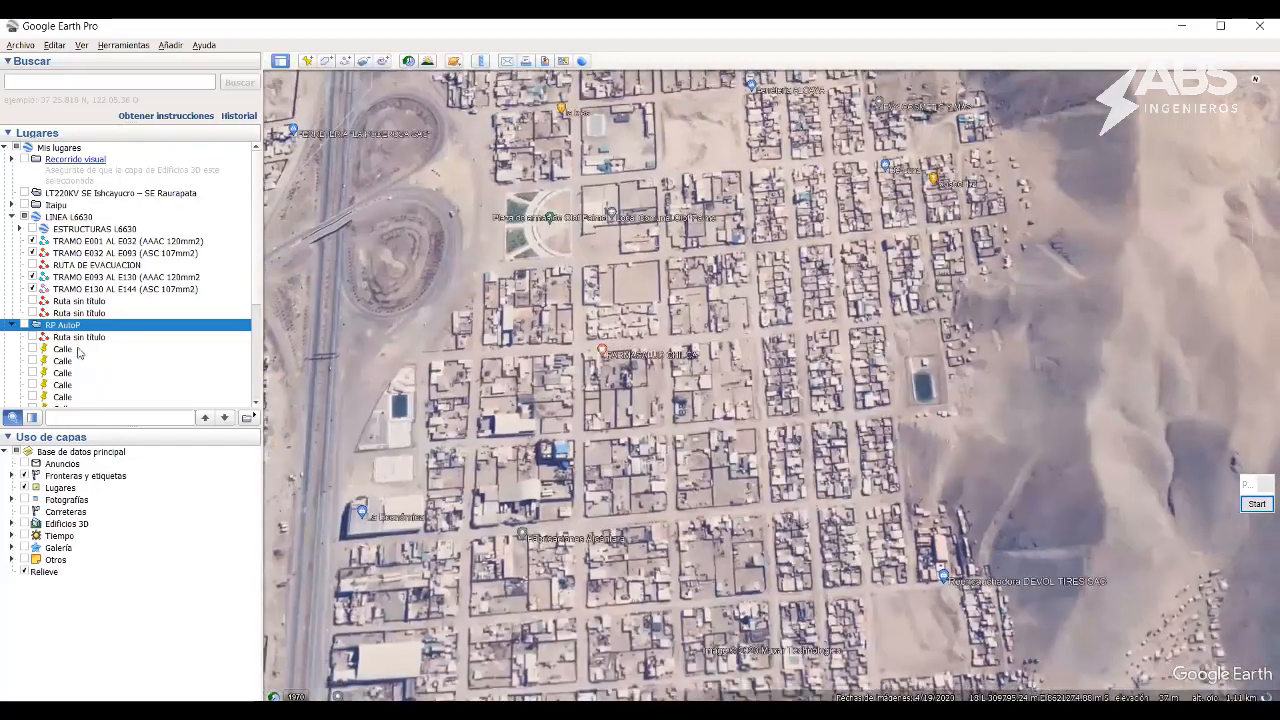
pyautogui.click(24, 325)
# Examine the red and blue RP AutoP routes, including a close look at the paired Calle placemarks at a street crossing.
pyautogui.moveTo(681, 504); pyautogui.dragTo(596, 588)
pyautogui.scroll(-4, 656, 496)
pyautogui.moveTo(656, 498); pyautogui.dragTo(706, 464, button='middle')
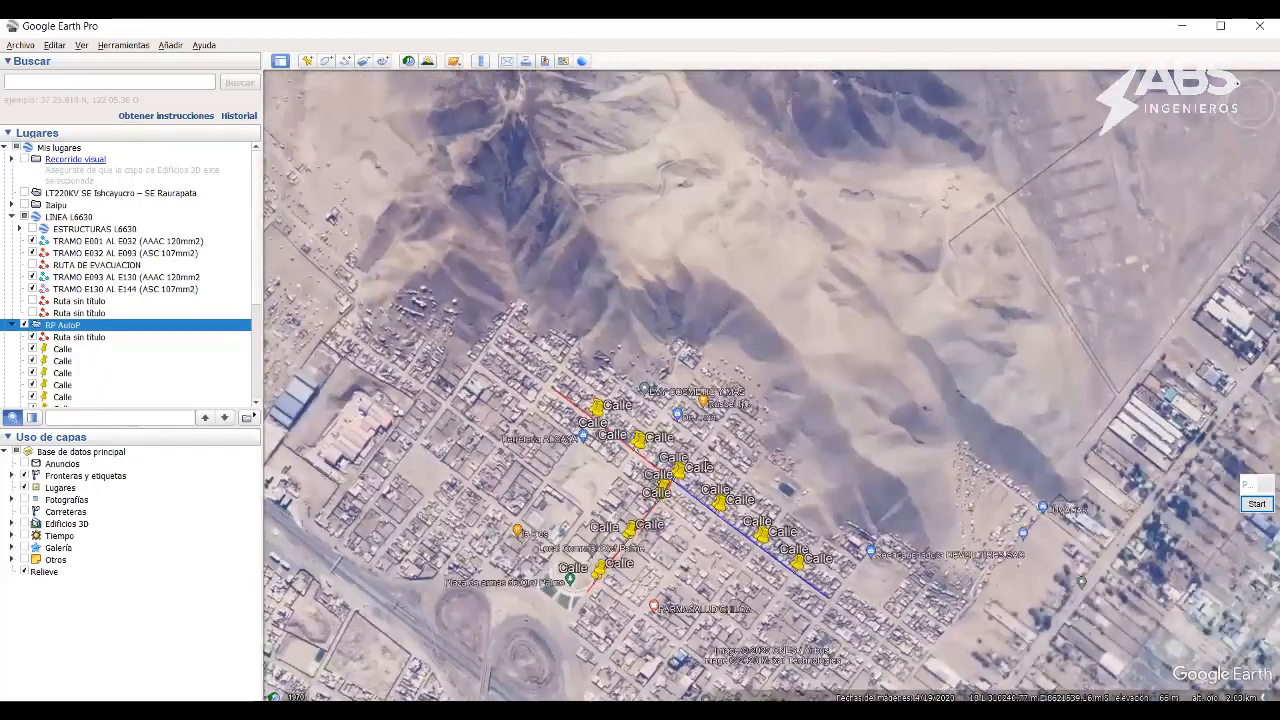
pyautogui.scroll(3, 702, 466)
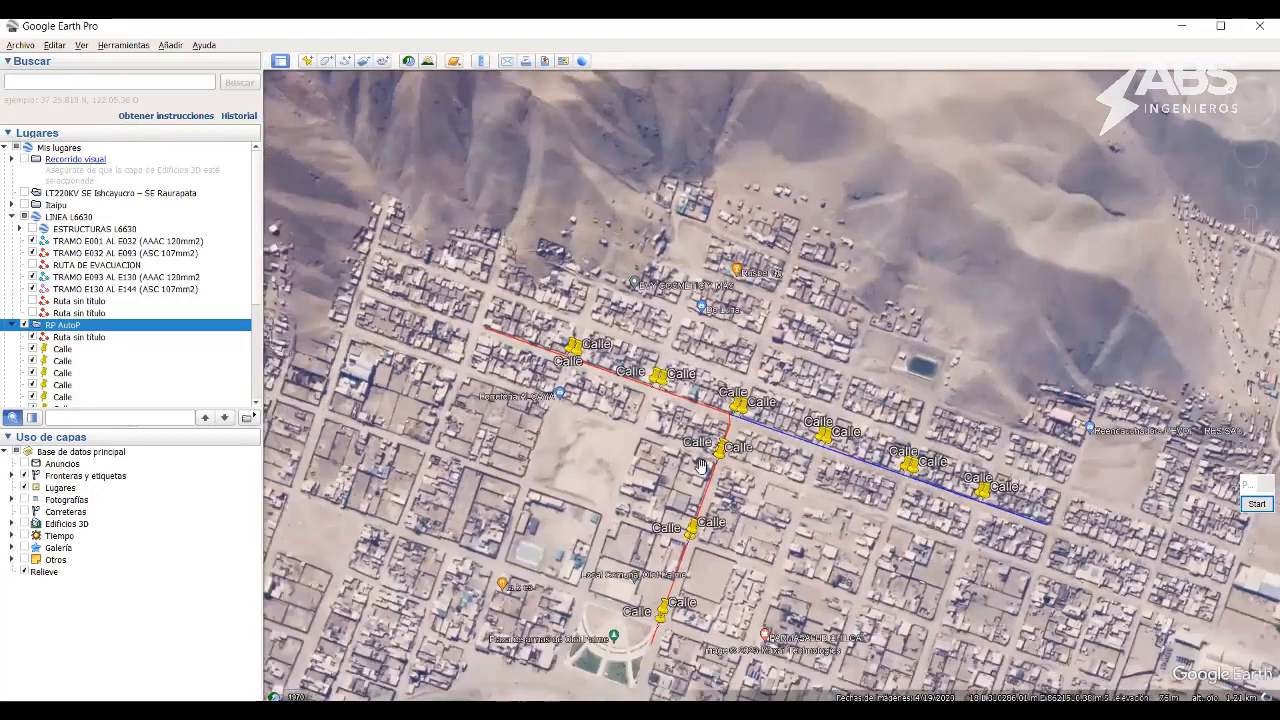
pyautogui.scroll(3, 702, 466)
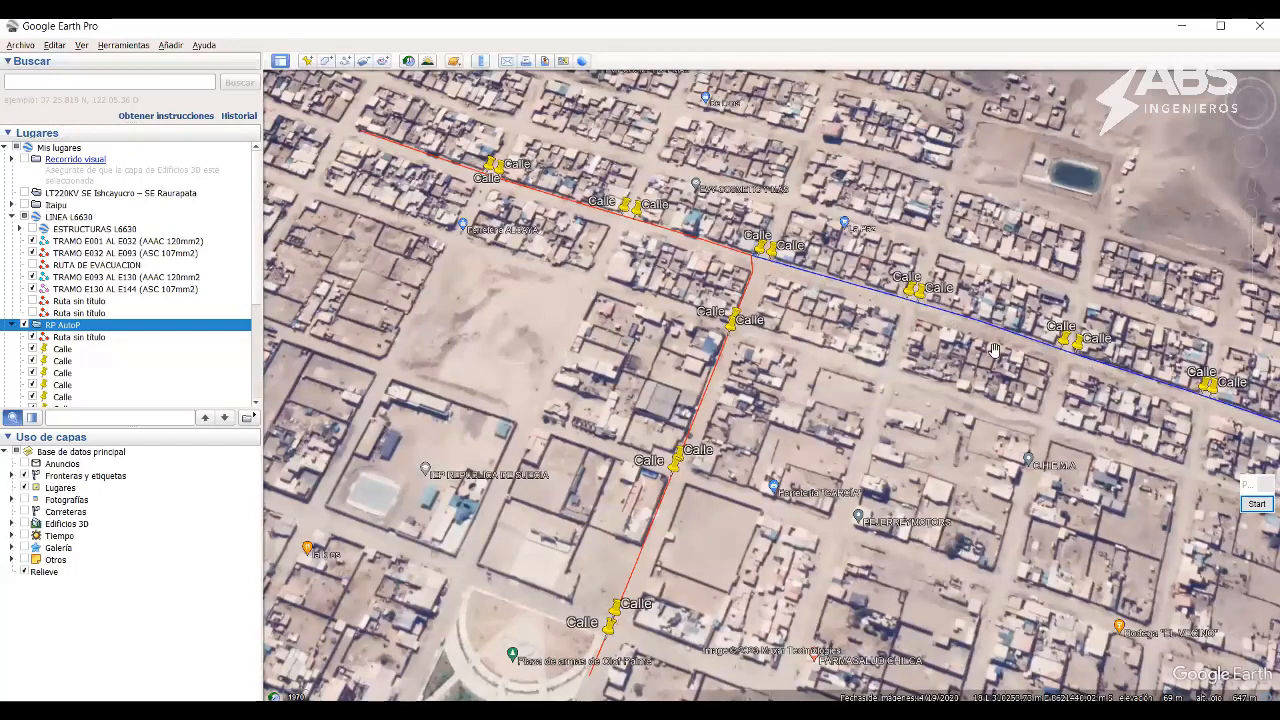
pyautogui.moveTo(707, 303); pyautogui.dragTo(922, 447)
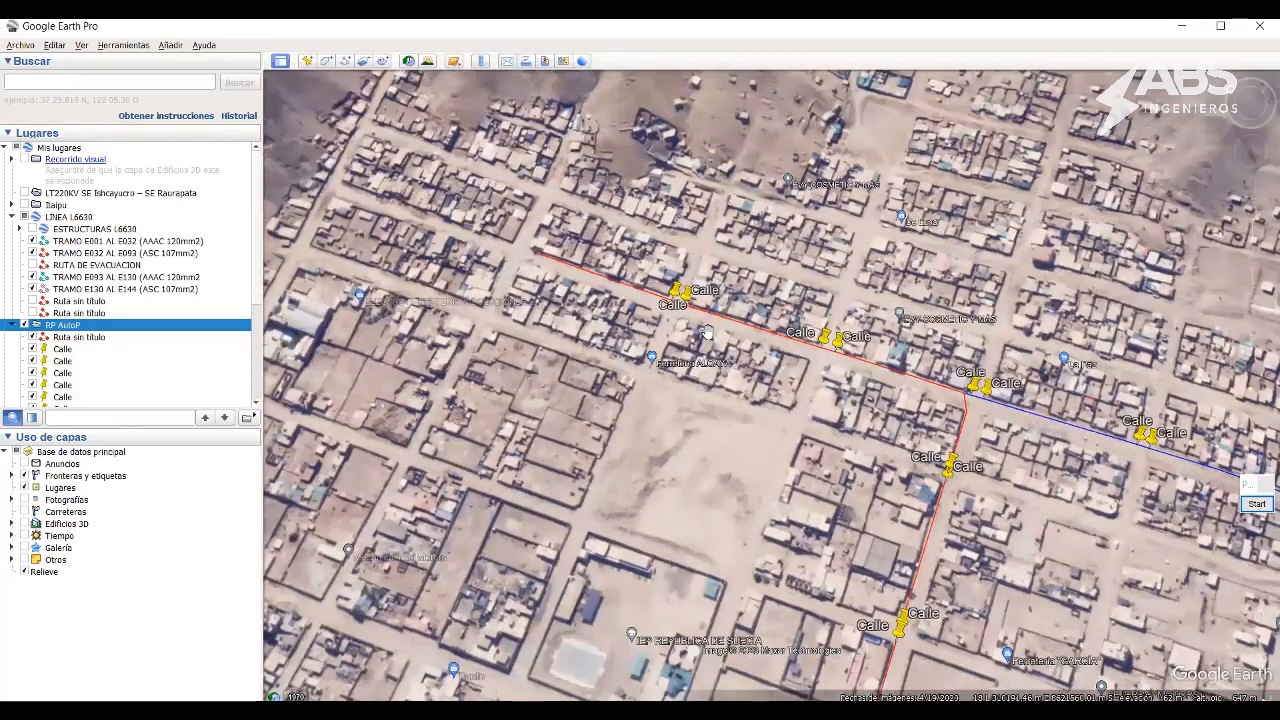
pyautogui.scroll(5, 707, 333)
pyautogui.moveTo(709, 334); pyautogui.dragTo(622, 337, button='middle')
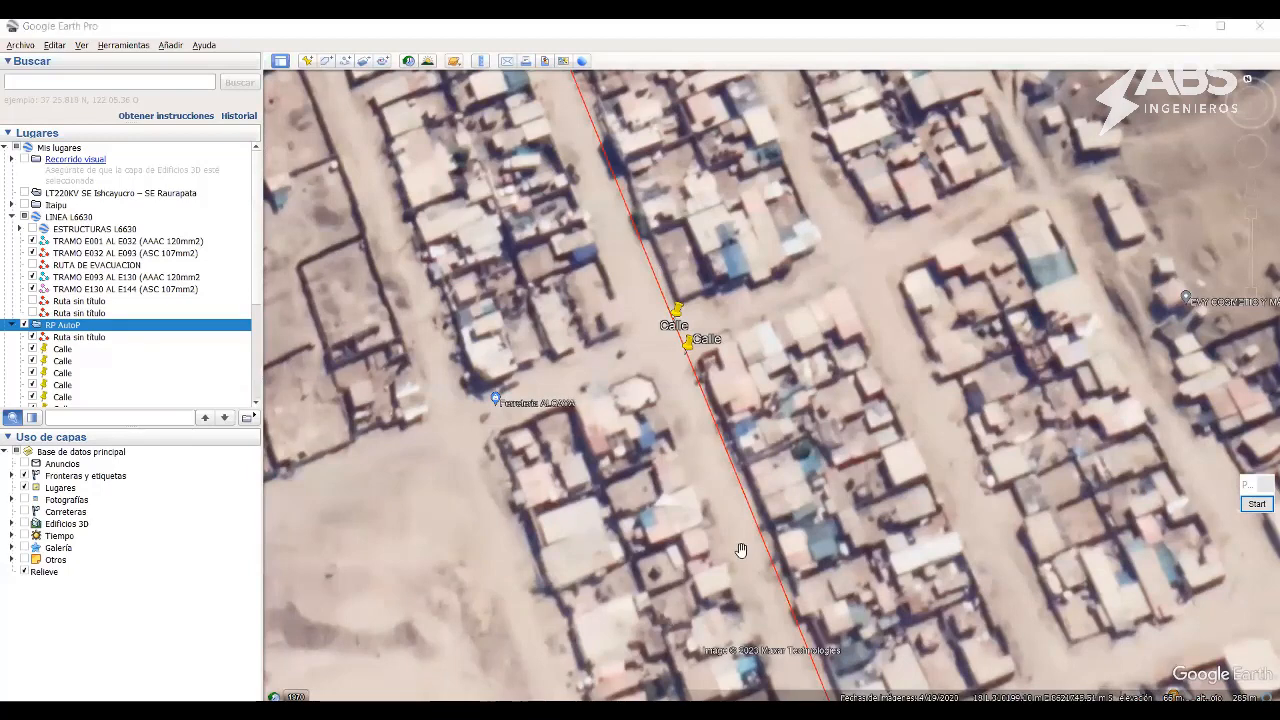
# Survey the full layout of the RP AutoP routes with all their street-crossing placemarks across the town.
pyautogui.scroll(-3, 749, 378)
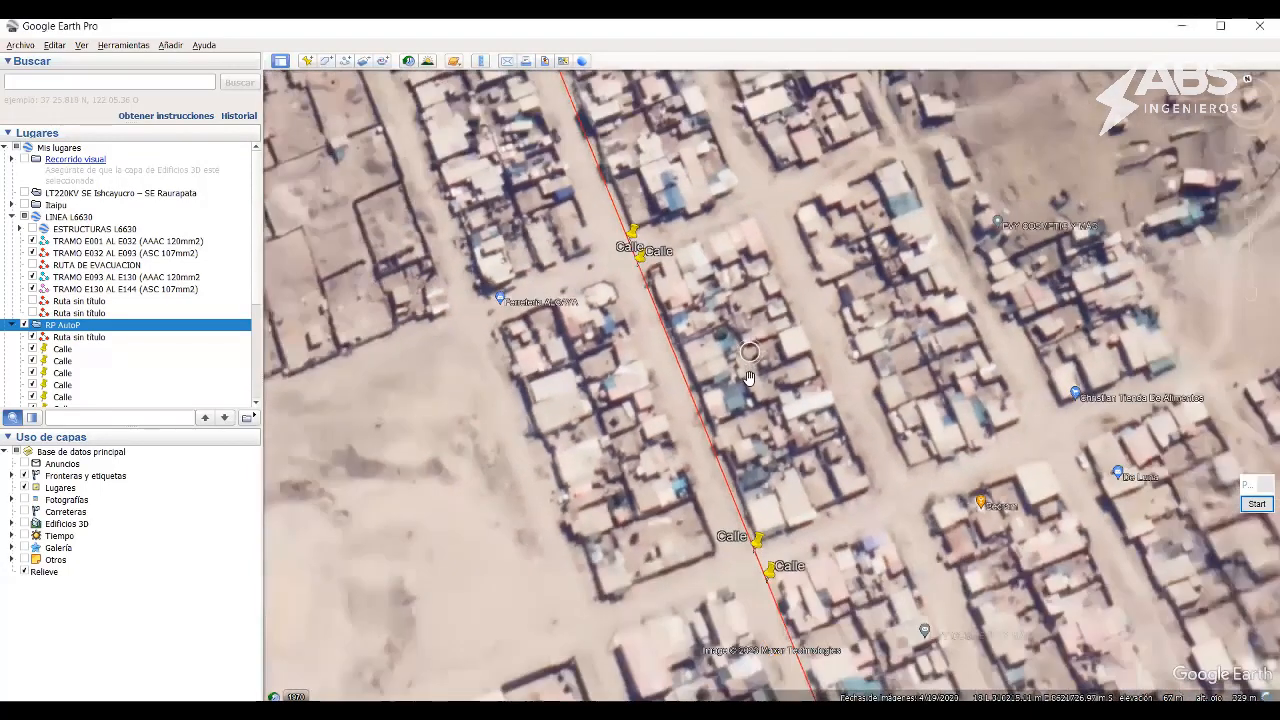
pyautogui.scroll(-3, 749, 378)
pyautogui.scroll(-3, 741, 294)
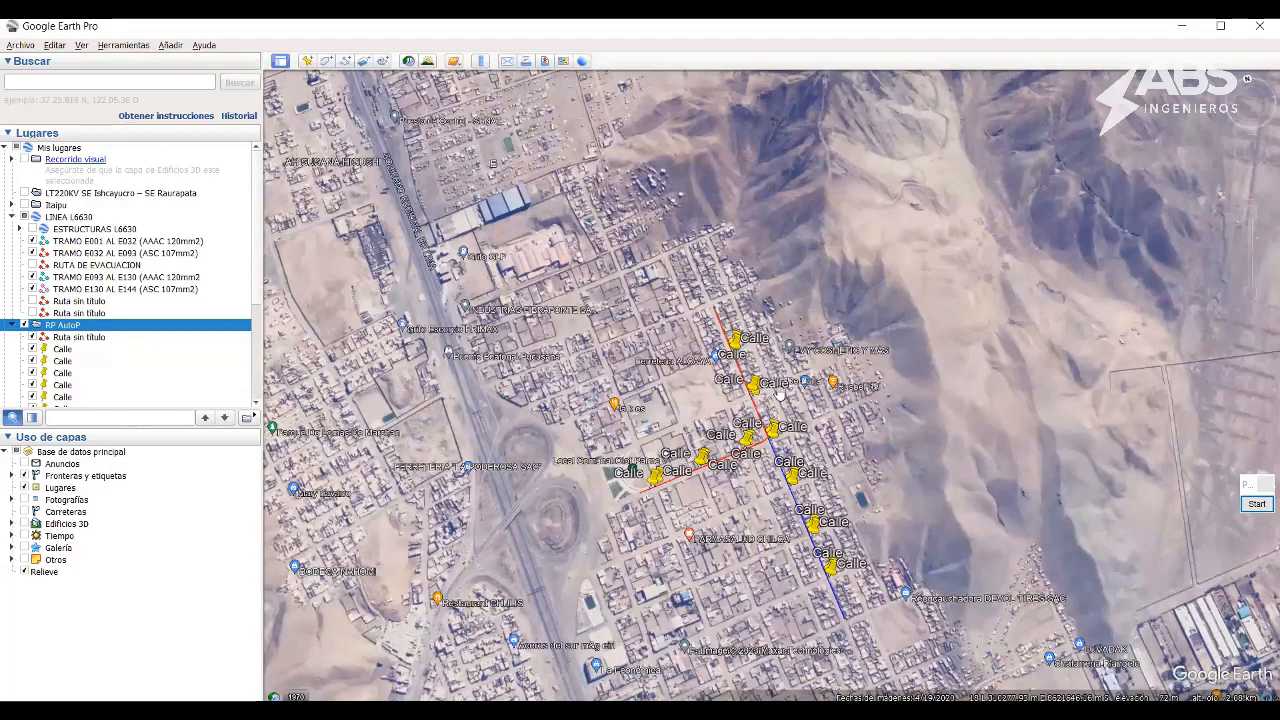
pyautogui.scroll(2, 744, 474)
pyautogui.scroll(2, 746, 474)
pyautogui.moveTo(803, 457); pyautogui.dragTo(837, 371)
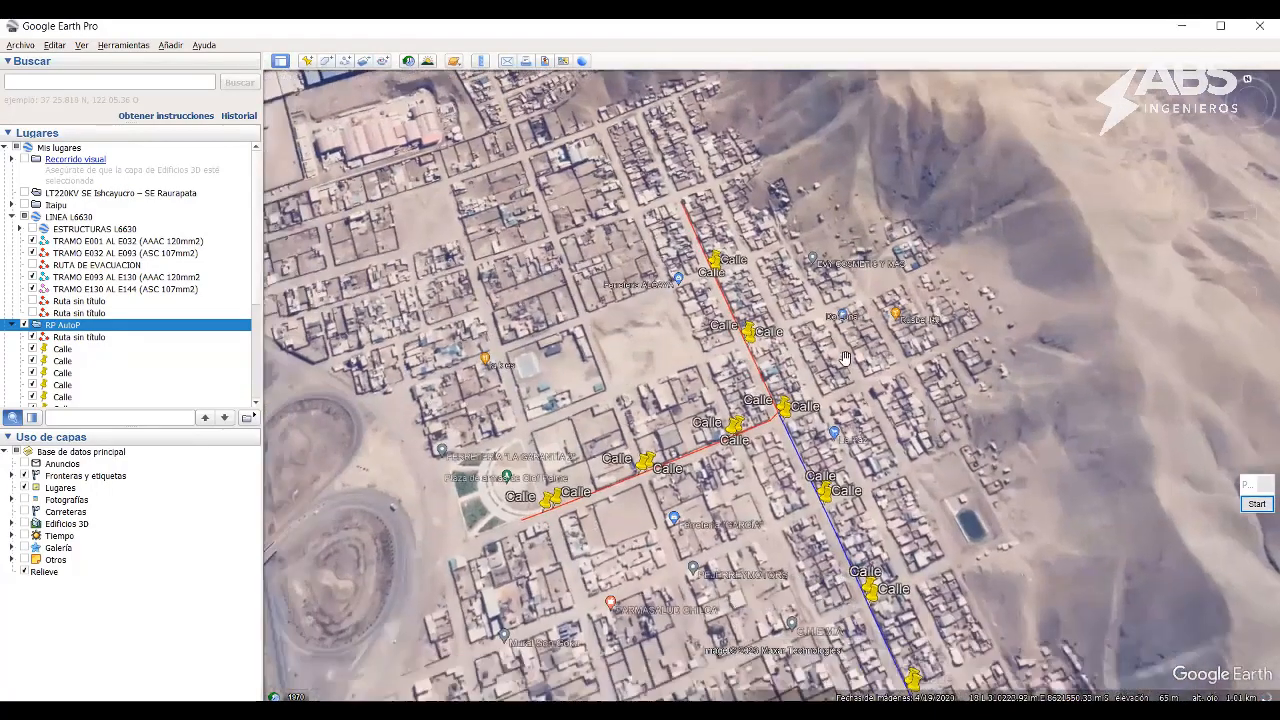
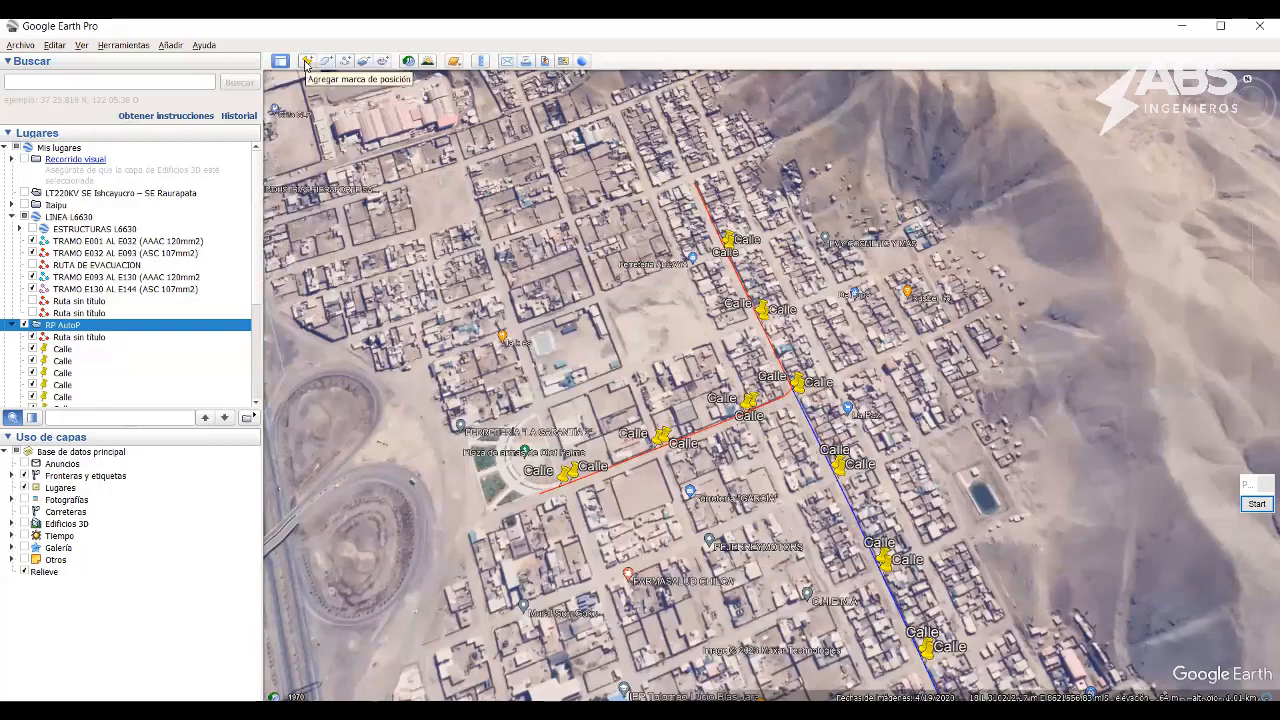
pyautogui.moveTo(946, 430); pyautogui.dragTo(821, 382, button='middle')
pyautogui.moveTo(821, 382); pyautogui.dragTo(802, 342)
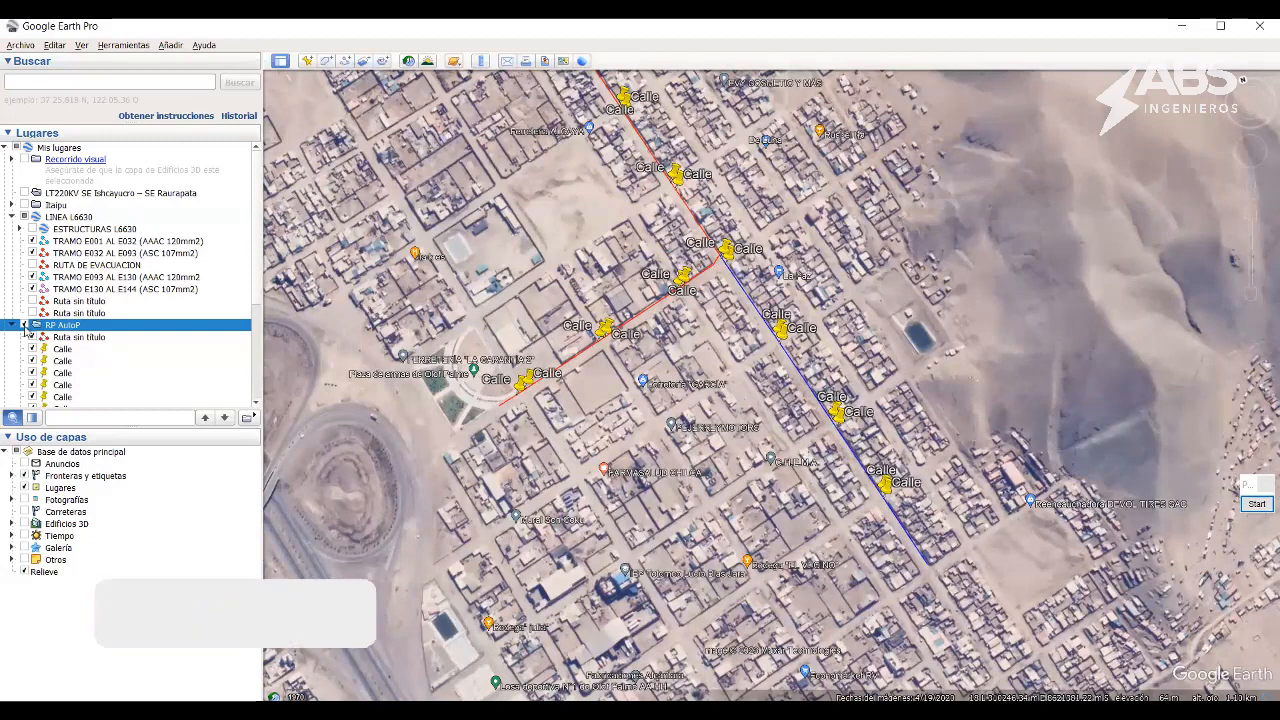
# Review the routes and Calle placemarks listed inside the RP AutoP folder, then collapse the folder.
pyautogui.doubleClick(62, 326)
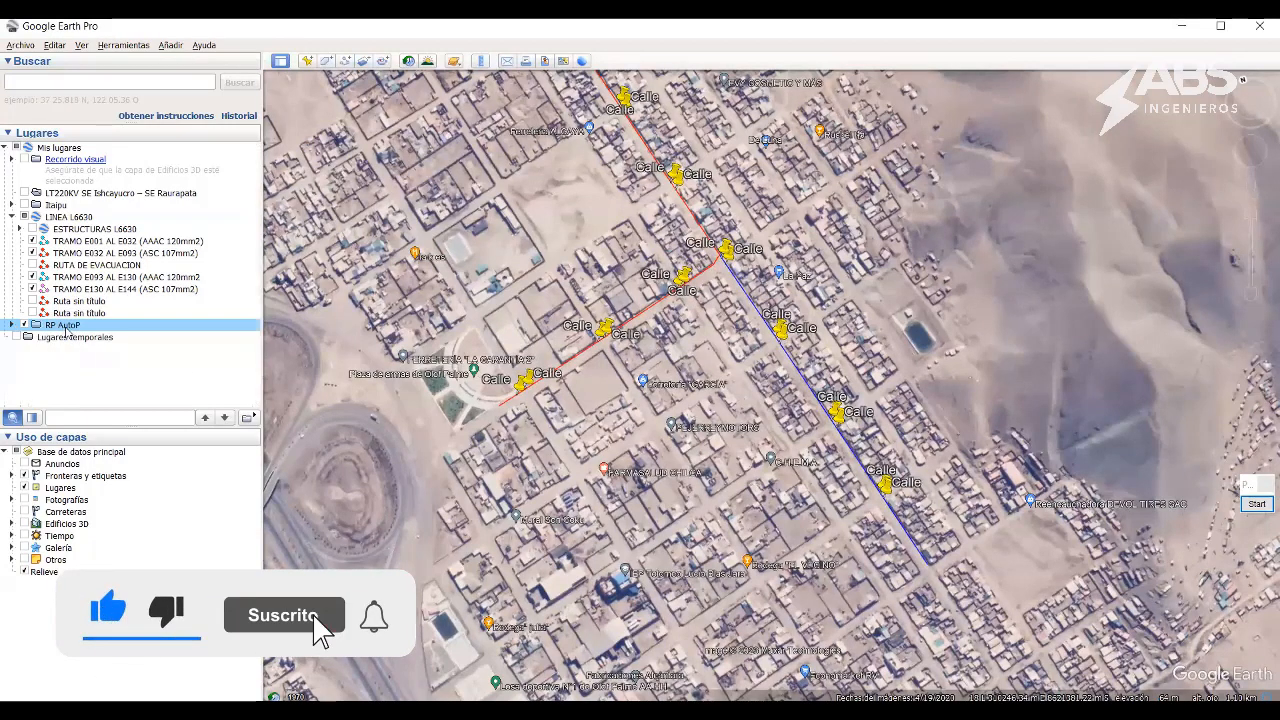
pyautogui.click(12, 325)
pyautogui.scroll(-5, 66, 373)
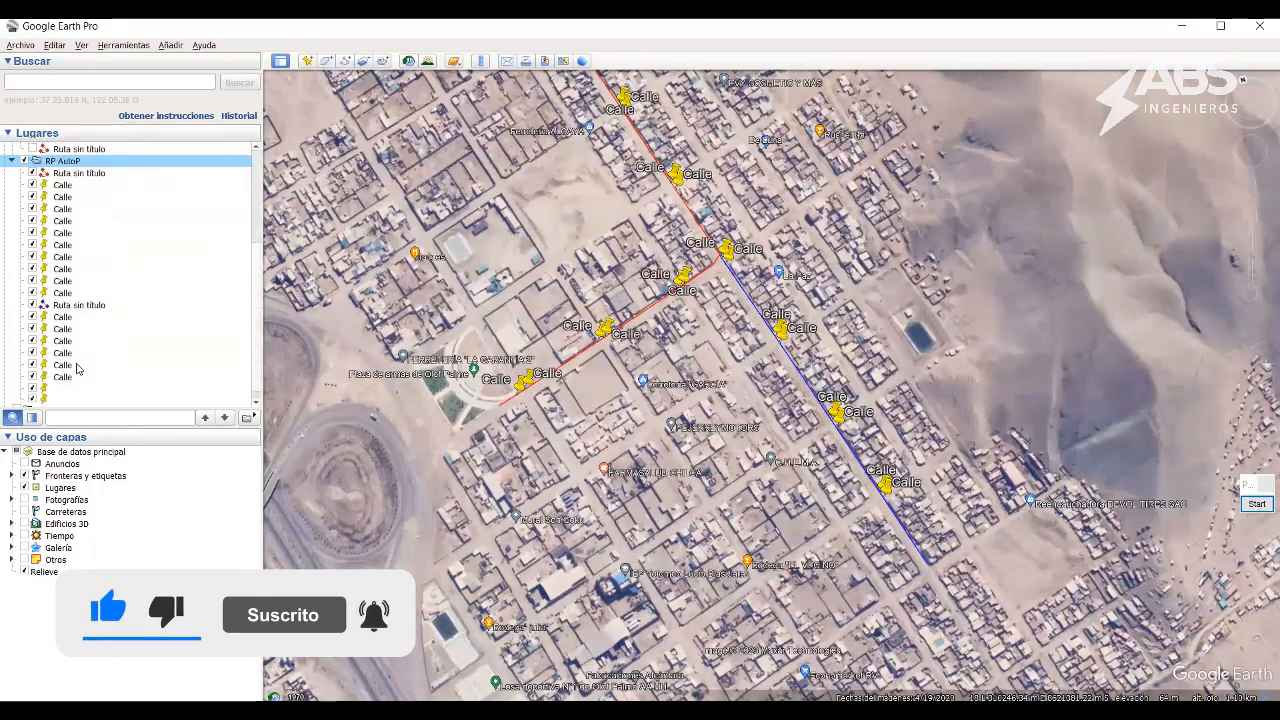
pyautogui.scroll(5, 73, 370)
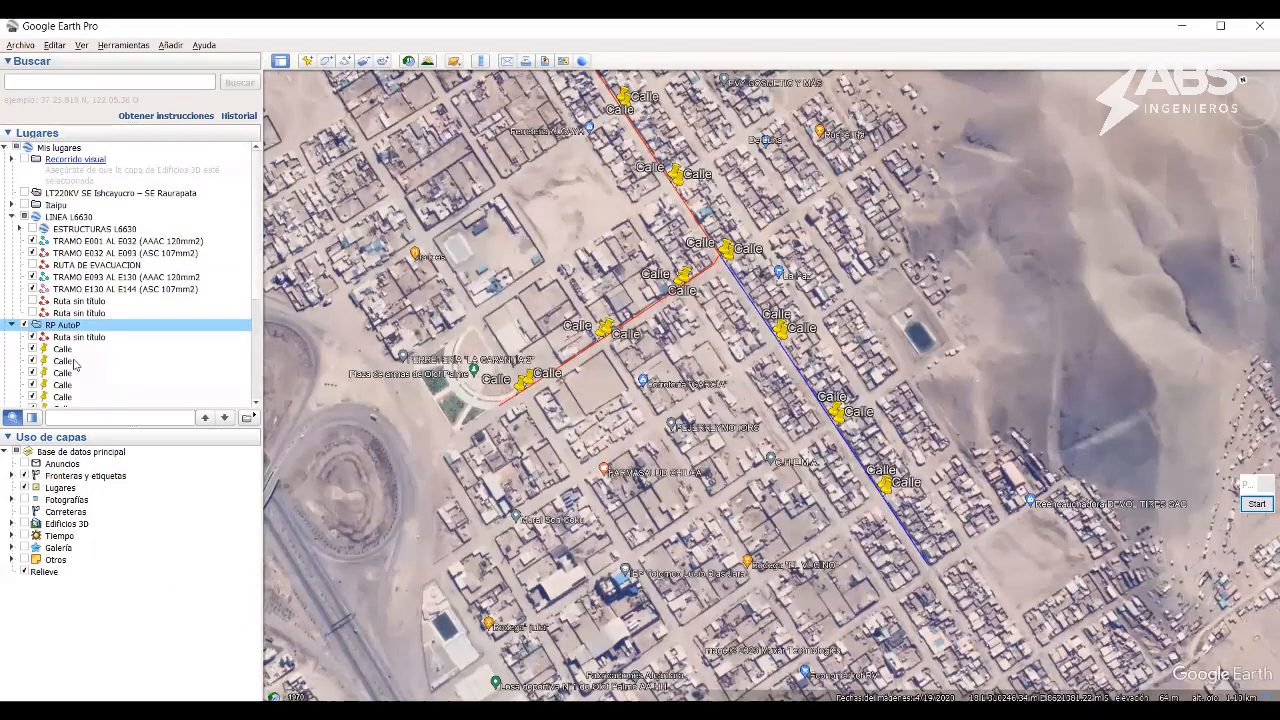
pyautogui.click(12, 325)
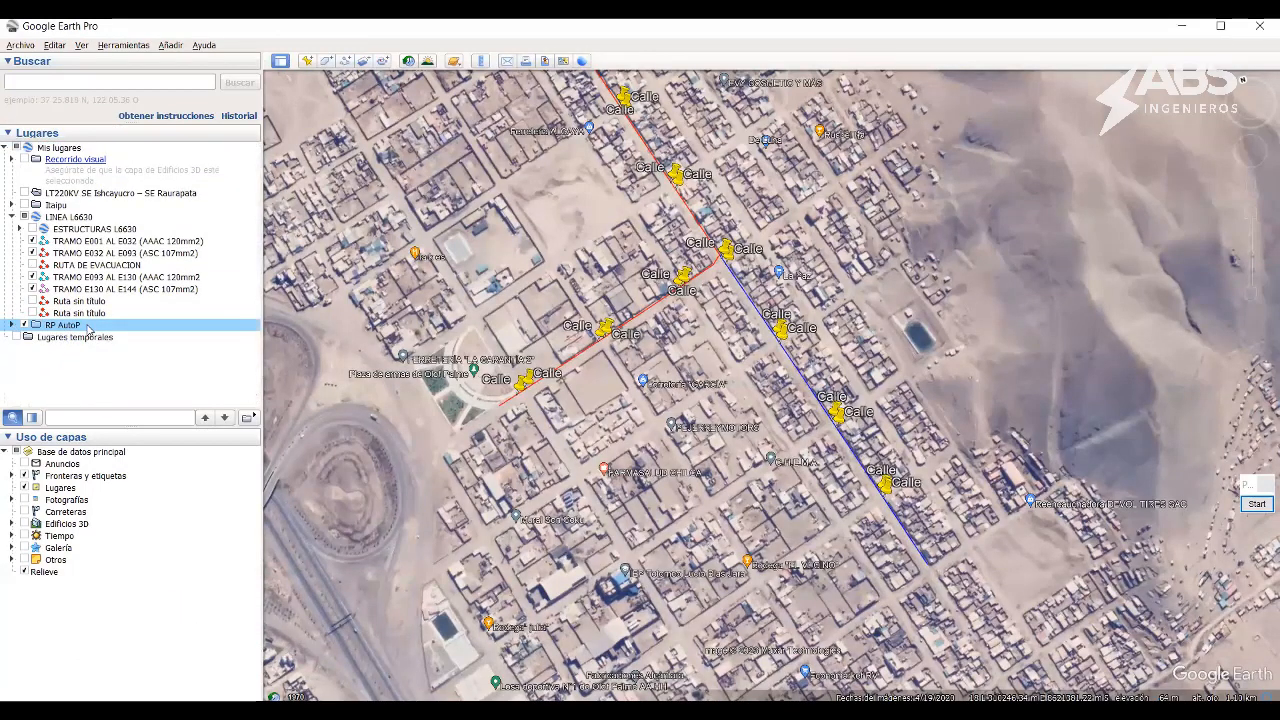
# Save the RP AutoP folder in Kml (*.kml) format as RP AutoP2 in the webcast project folder.
pyautogui.rightClick(88, 329)
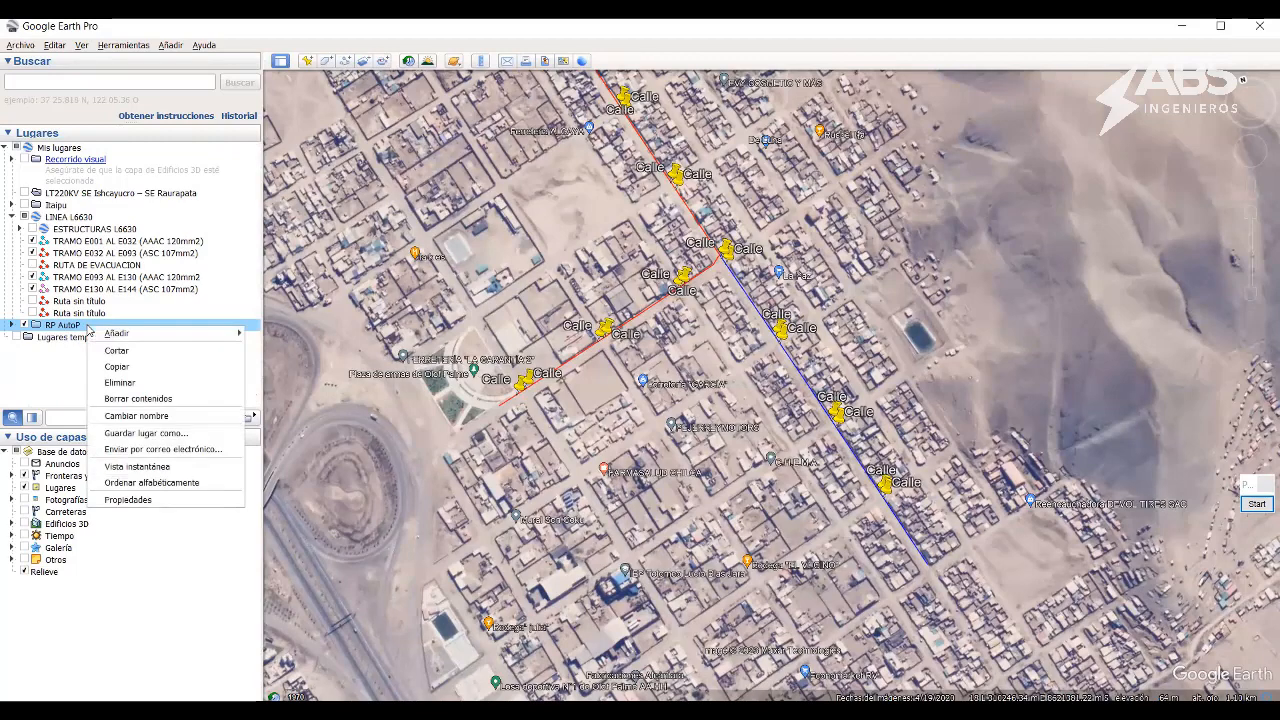
pyautogui.click(146, 433)
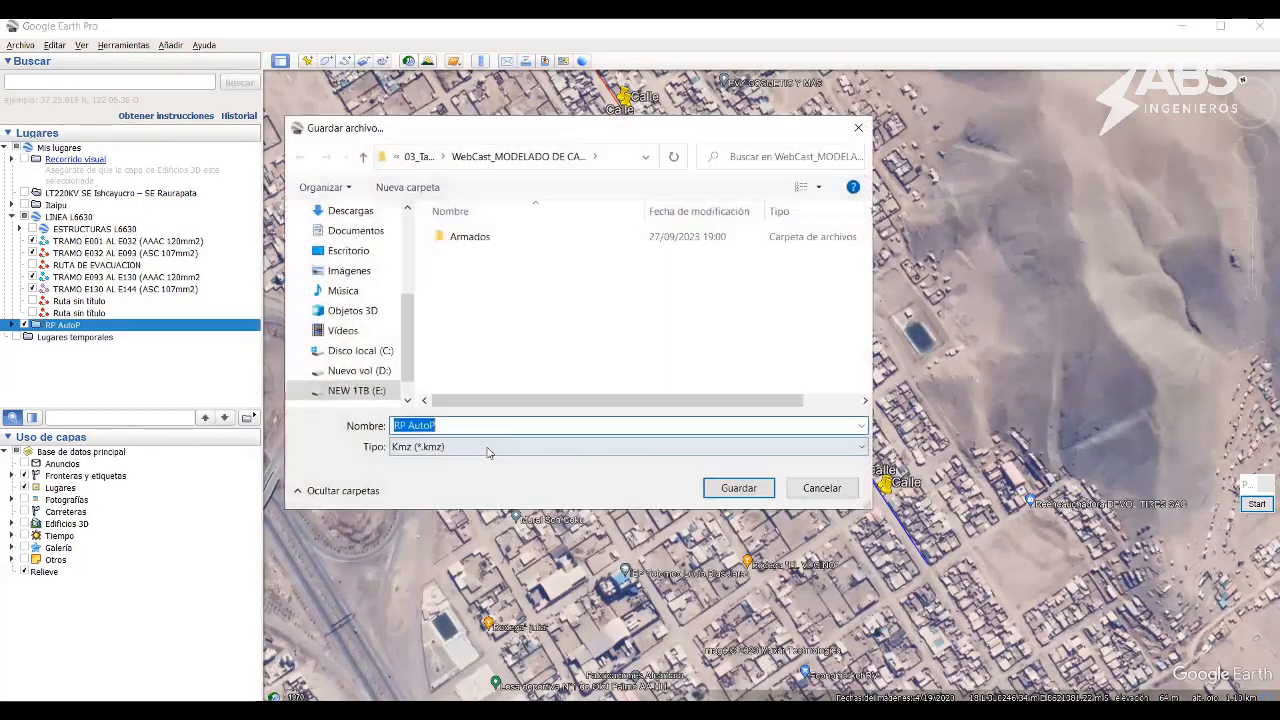
pyautogui.click(450, 446)
pyautogui.click(450, 465)
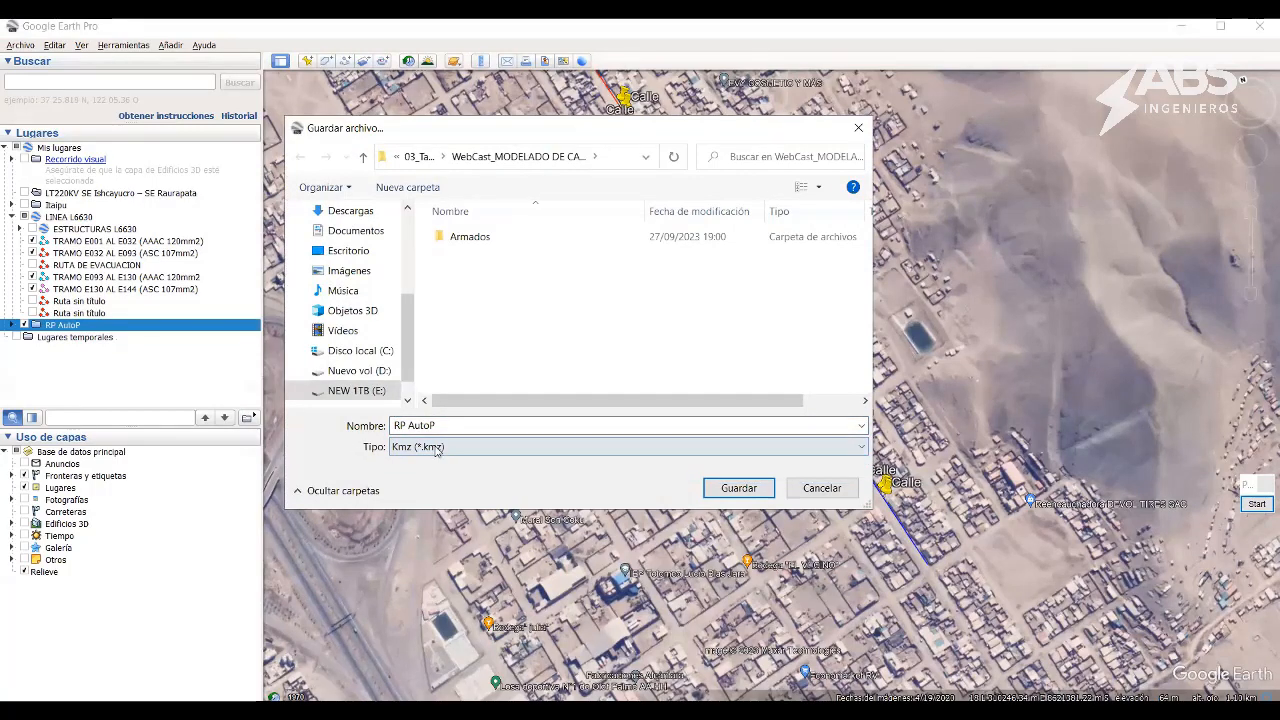
pyautogui.click(443, 447)
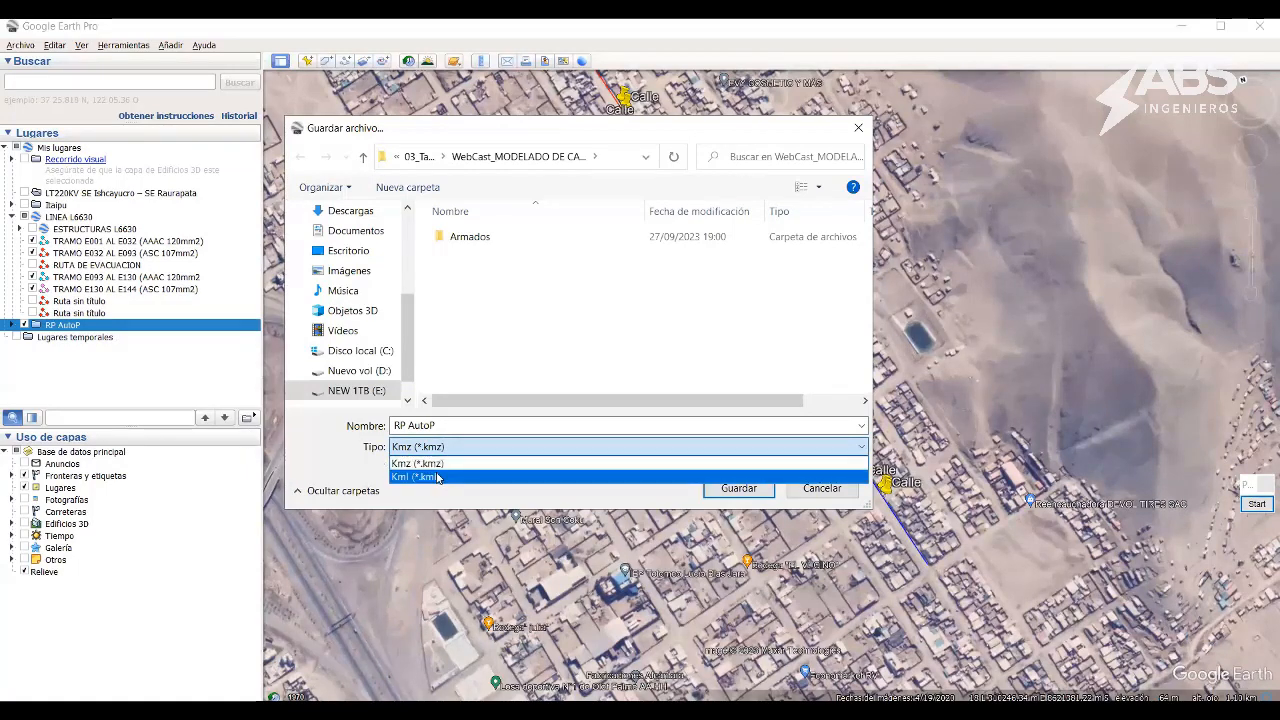
pyautogui.click(437, 478)
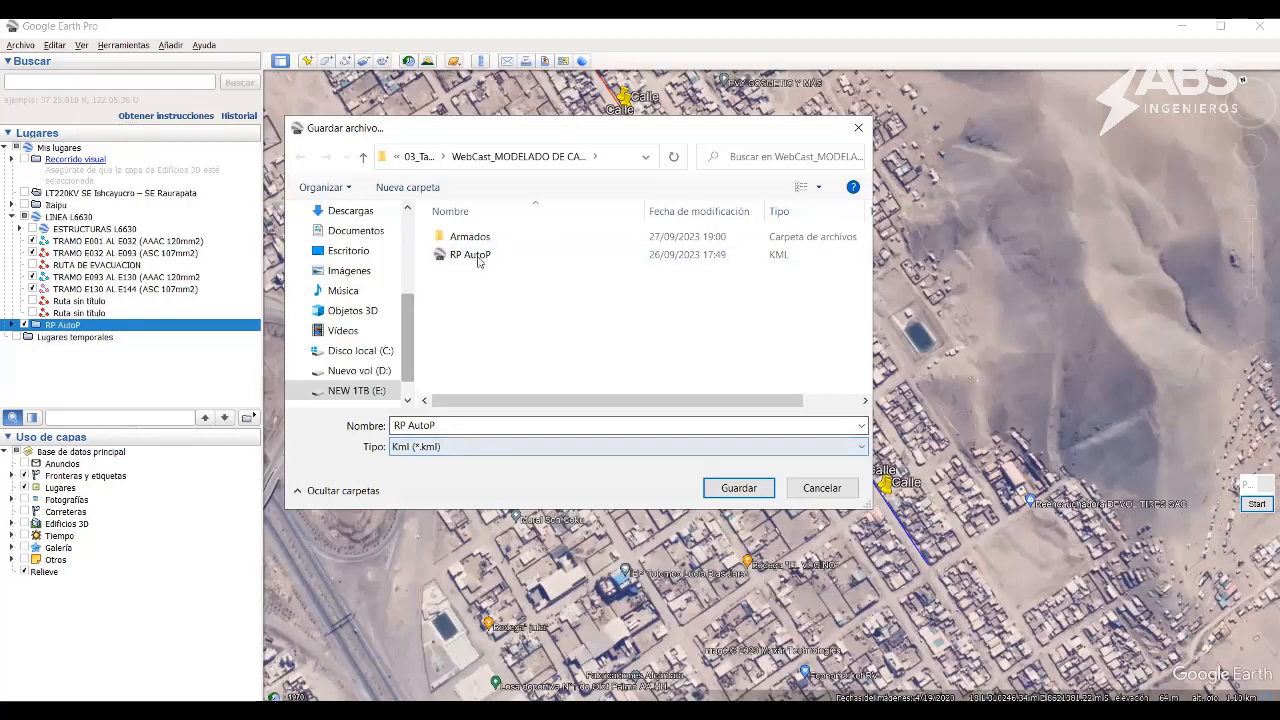
pyautogui.click(455, 425)
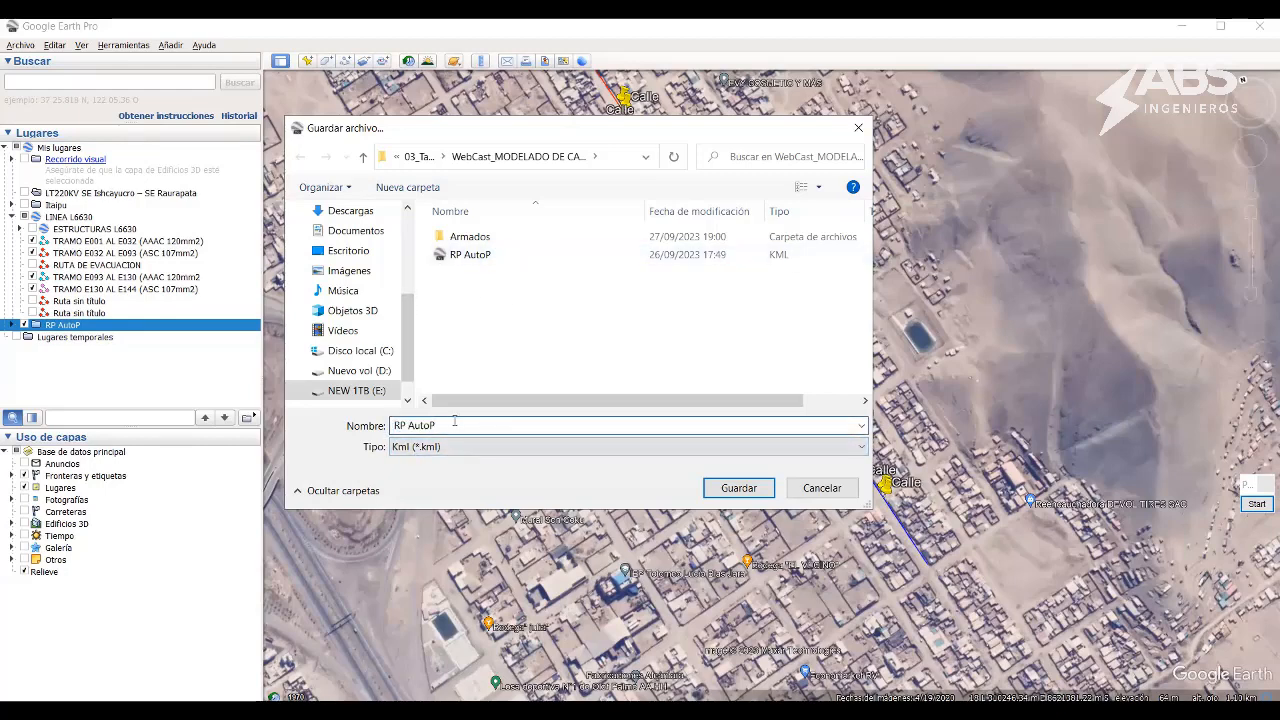
pyautogui.click(740, 489)
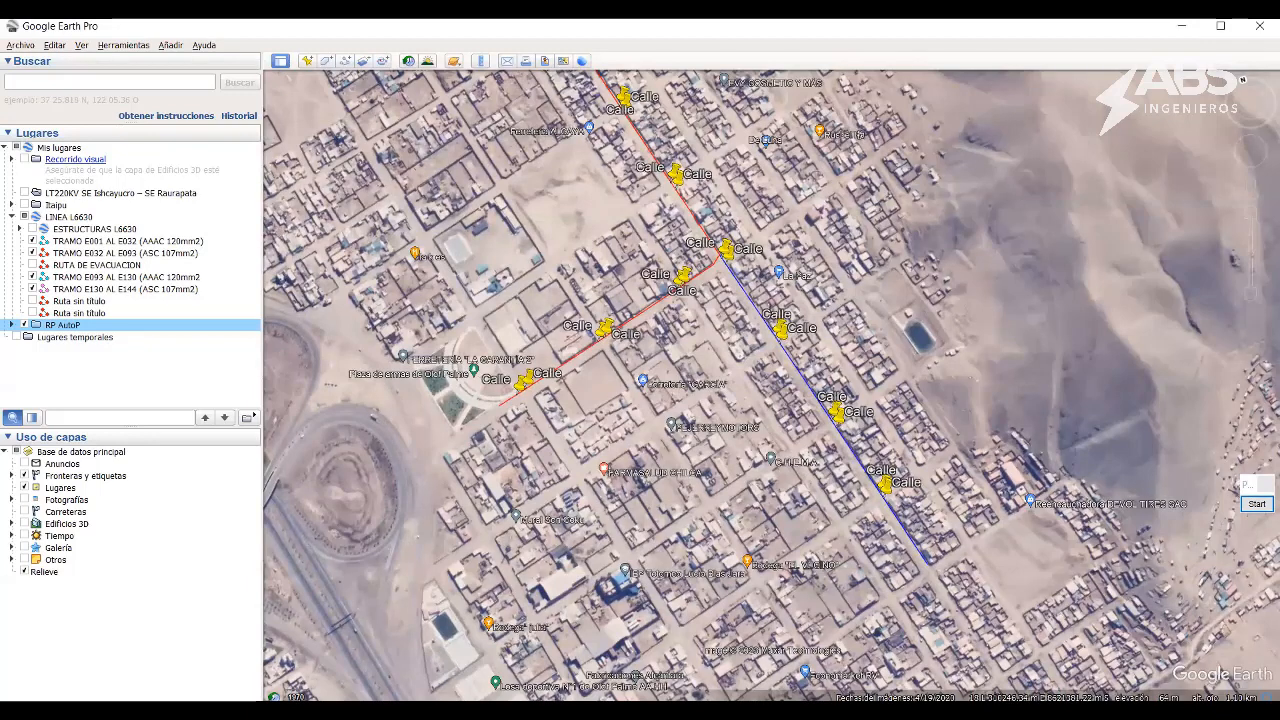
# Switch to DLT-CAD and load the Google Earth (*.KML) file RP AutoP2 as topography, applying its XYZ coordinate data in metres.
pyautogui.hotkey('alt', 'Tab')
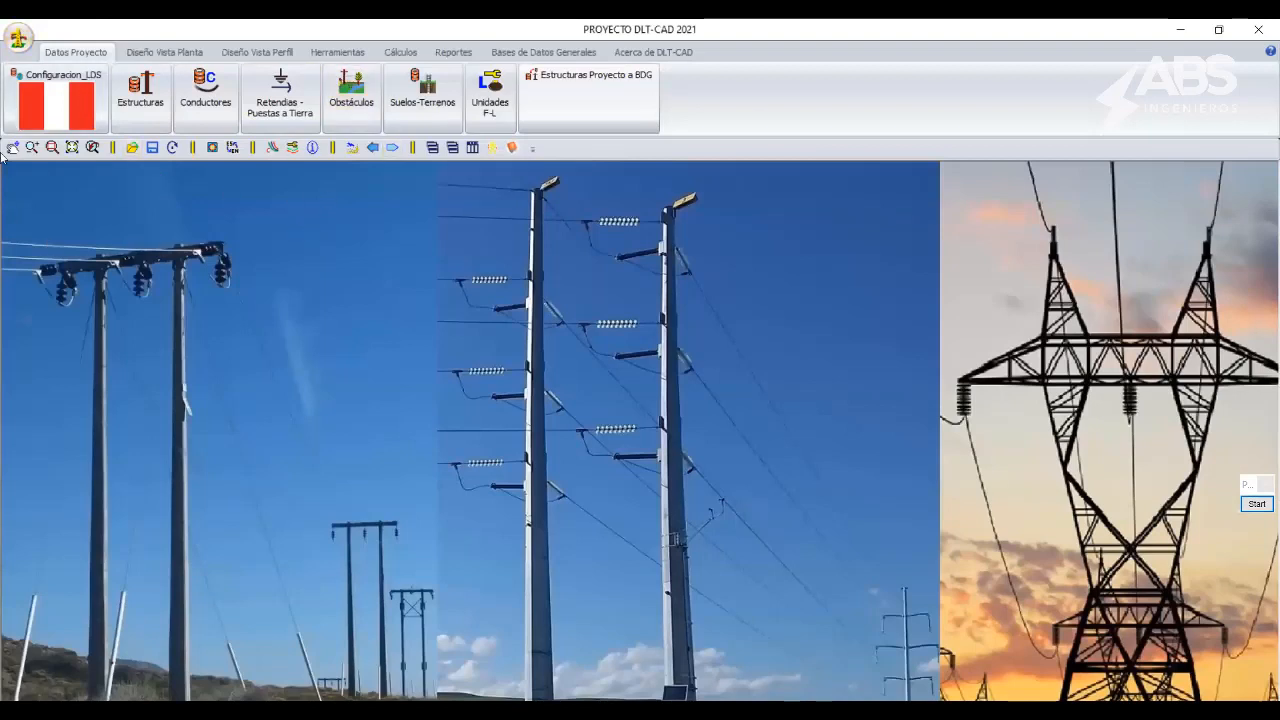
pyautogui.click(20, 42)
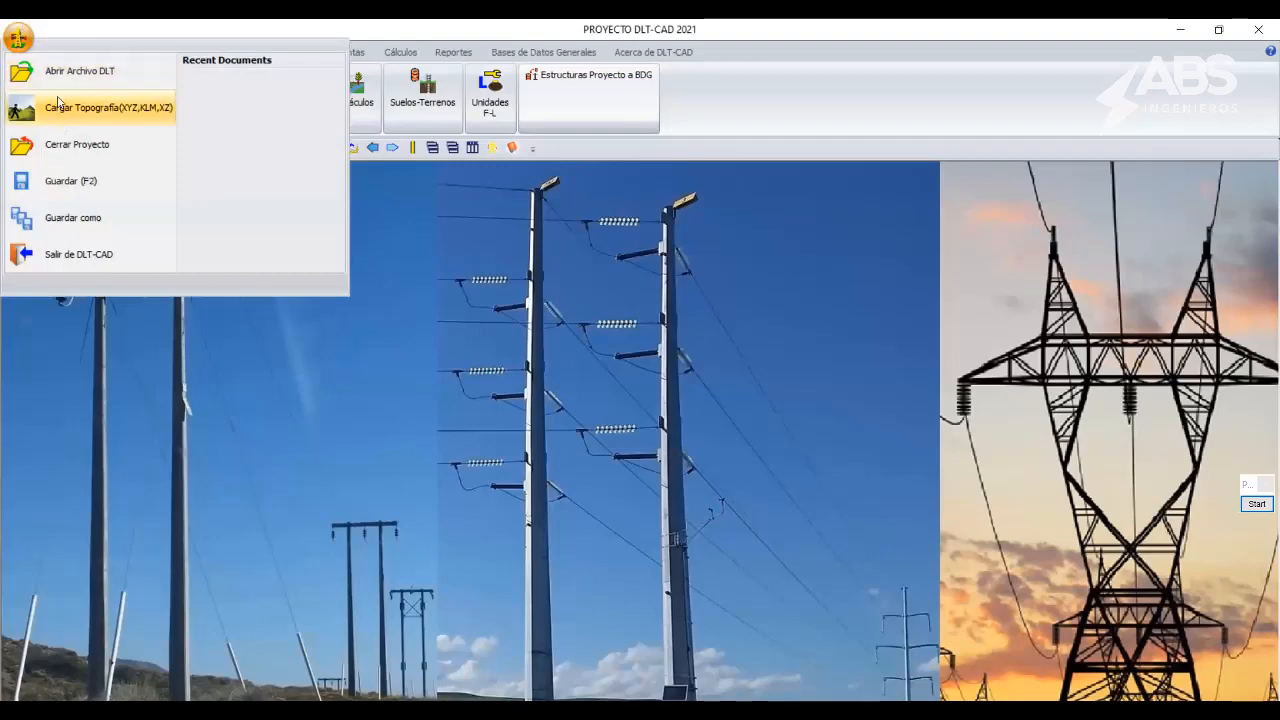
pyautogui.click(86, 114)
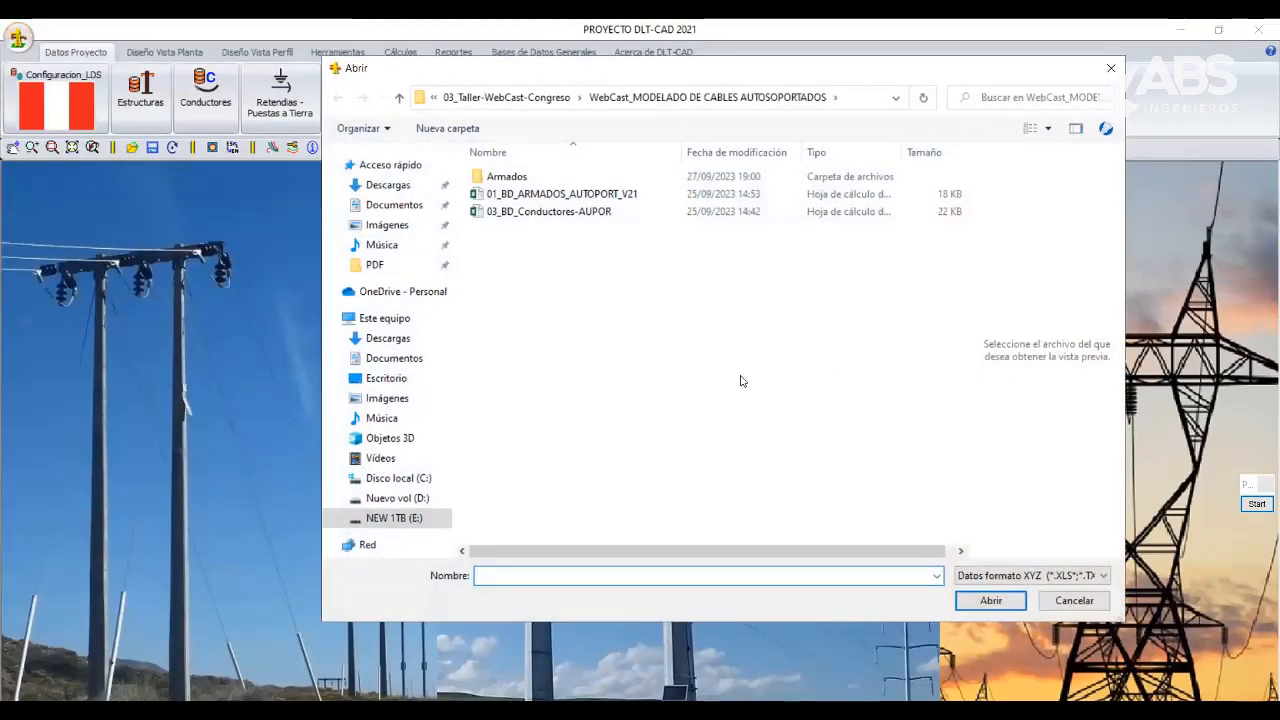
pyautogui.click(1070, 576)
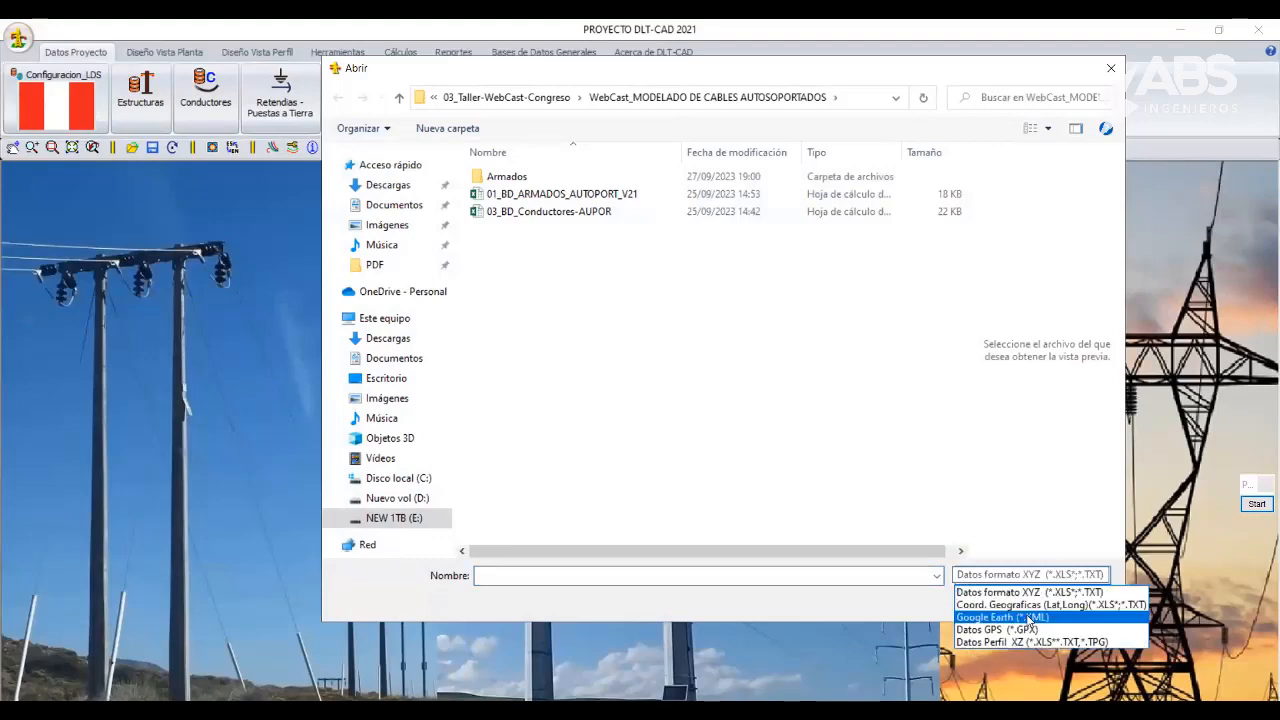
pyautogui.click(1030, 619)
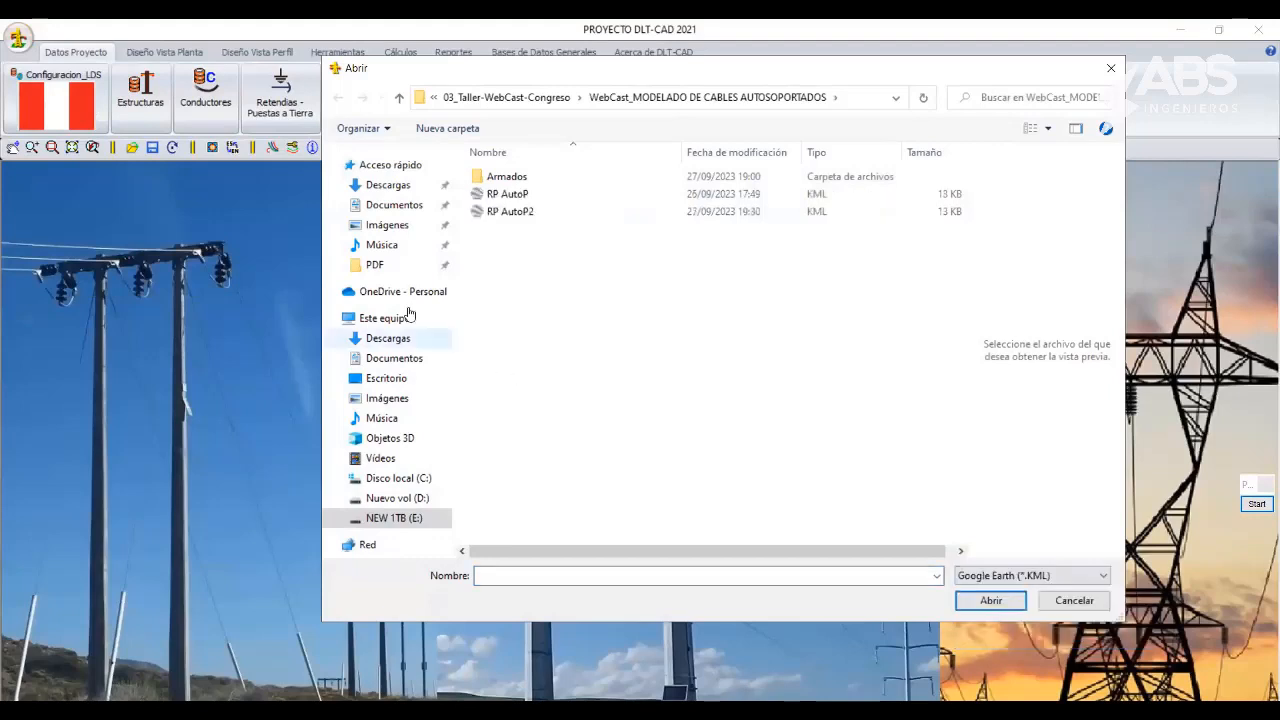
pyautogui.click(520, 212)
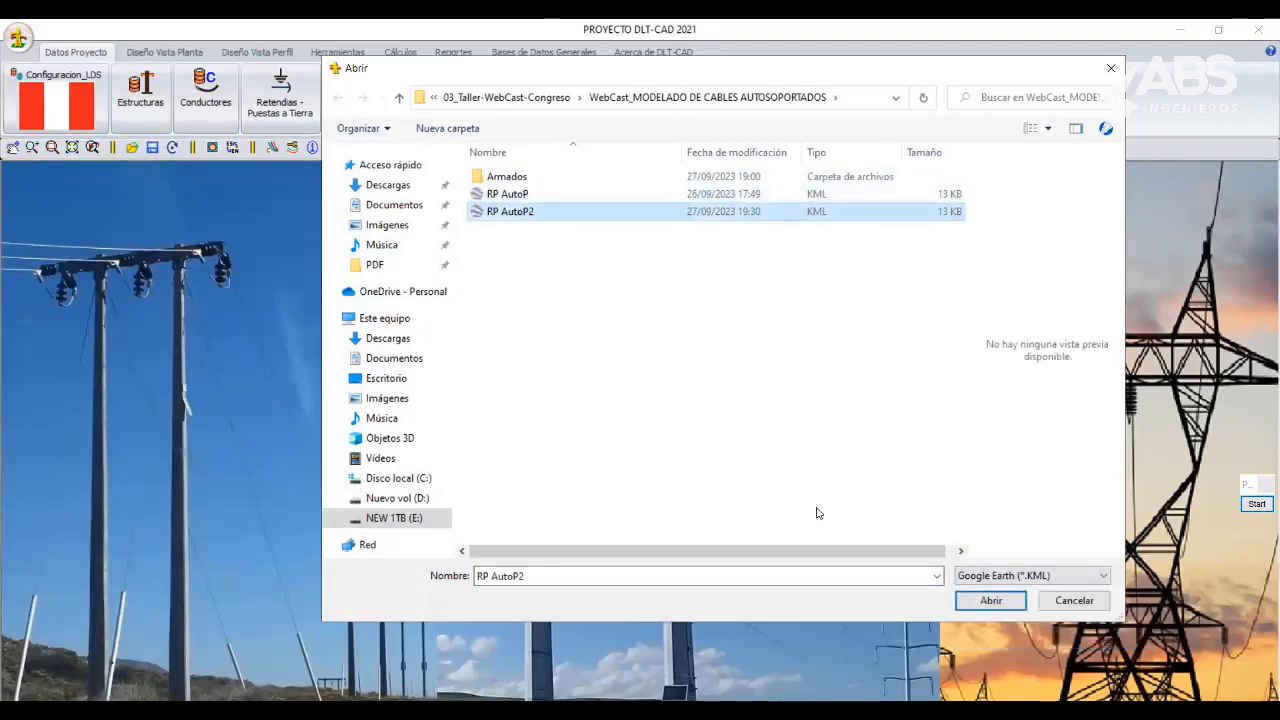
pyautogui.click(985, 600)
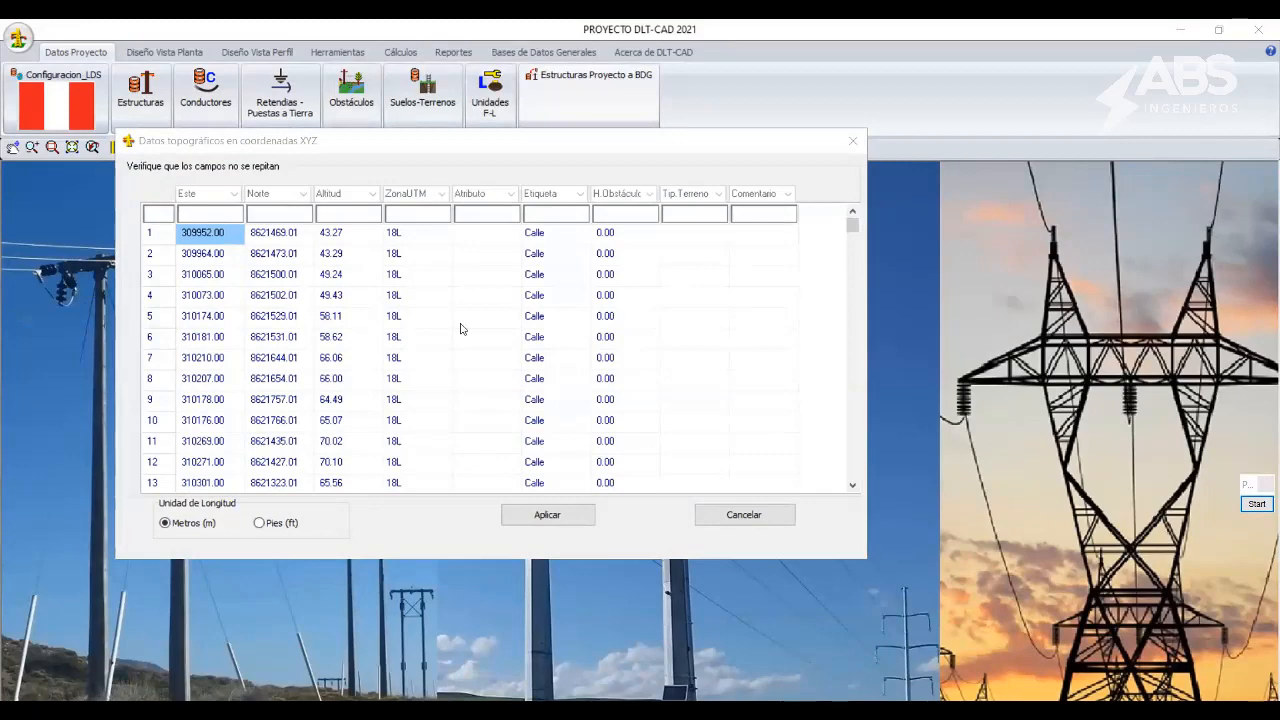
pyautogui.click(577, 512)
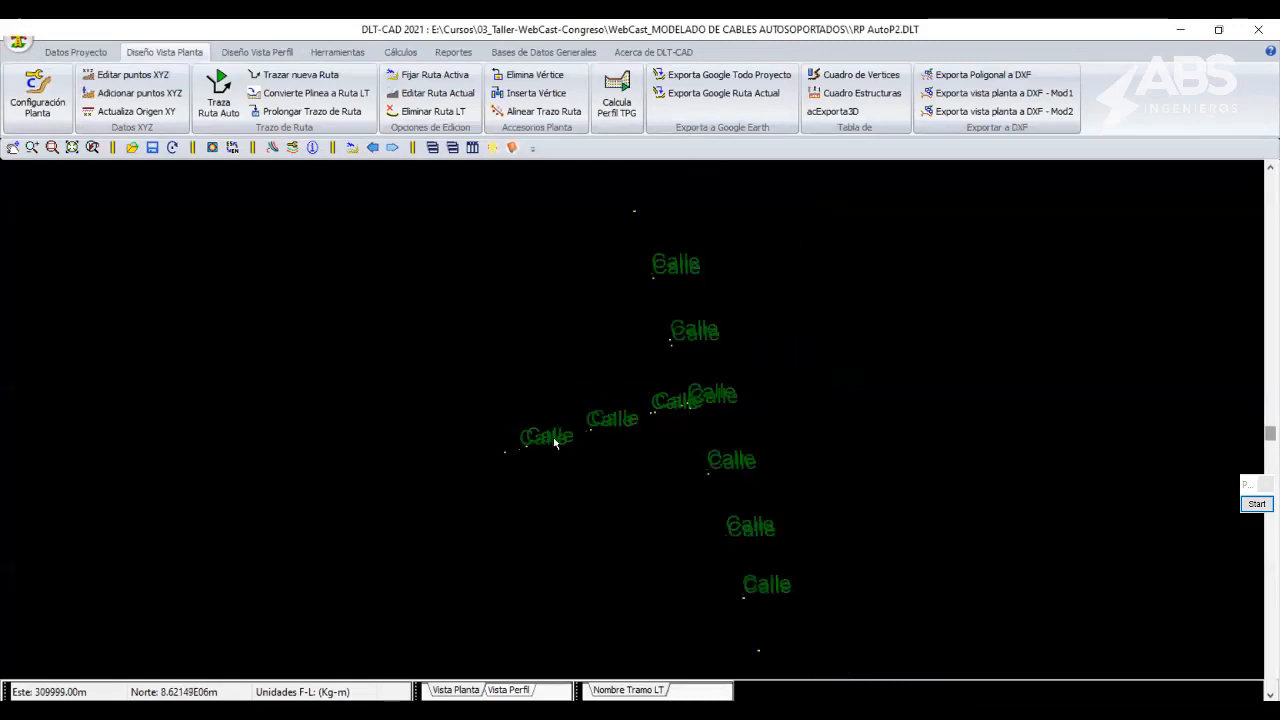
# Examine the imported topographic points and their Calle labels across the whole plan view.
pyautogui.moveTo(622, 468); pyautogui.dragTo(695, 421, button='middle')
pyautogui.scroll(-3, 706, 411)
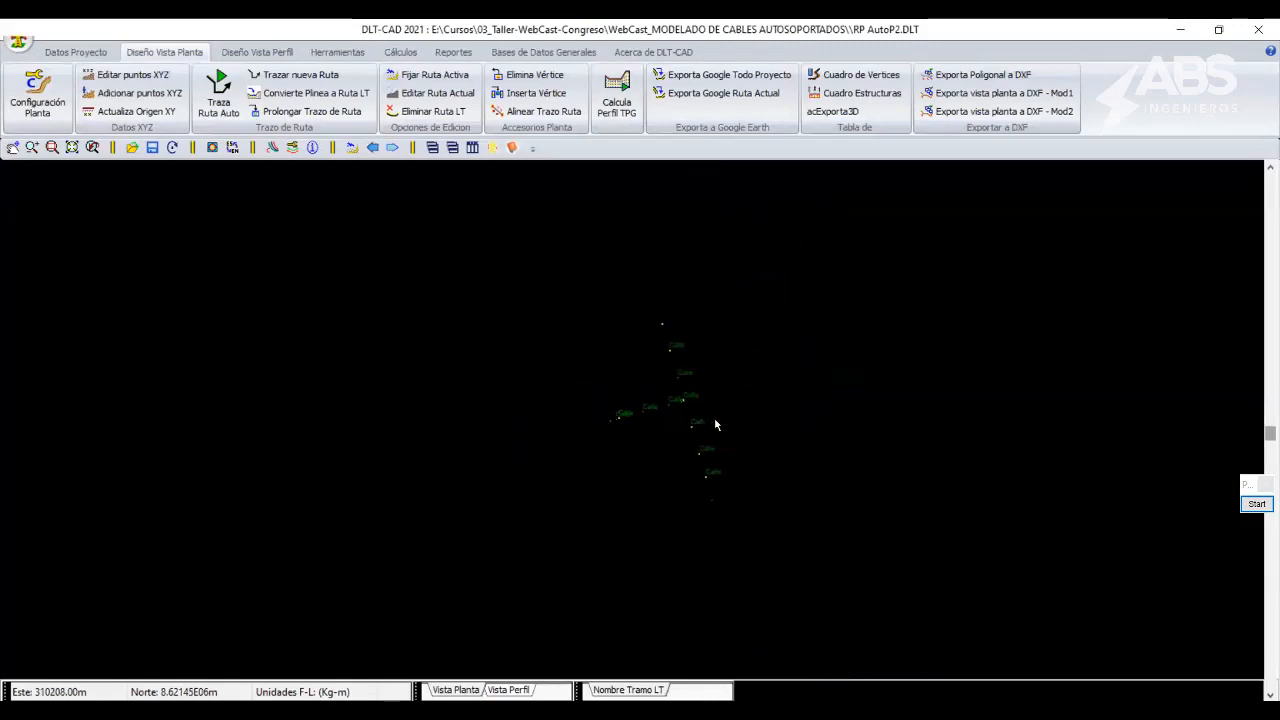
pyautogui.scroll(2, 712, 422)
pyautogui.scroll(3, 577, 463)
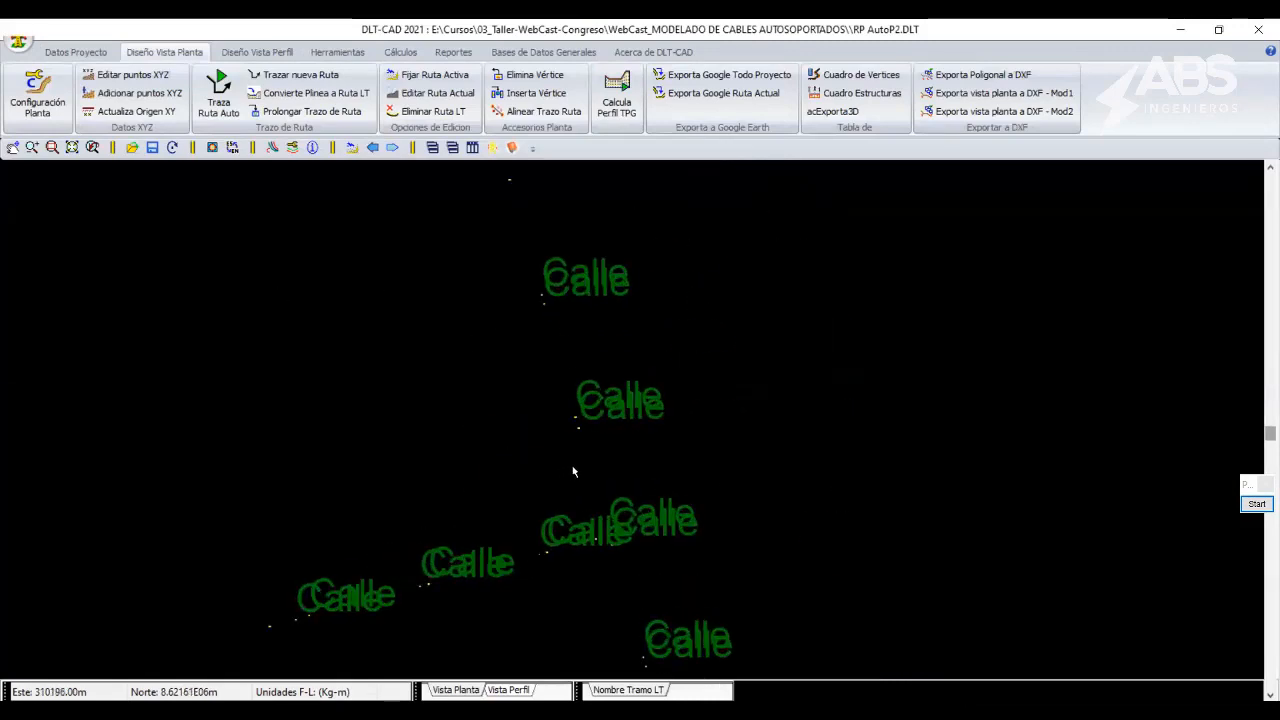
pyautogui.scroll(-2, 574, 471)
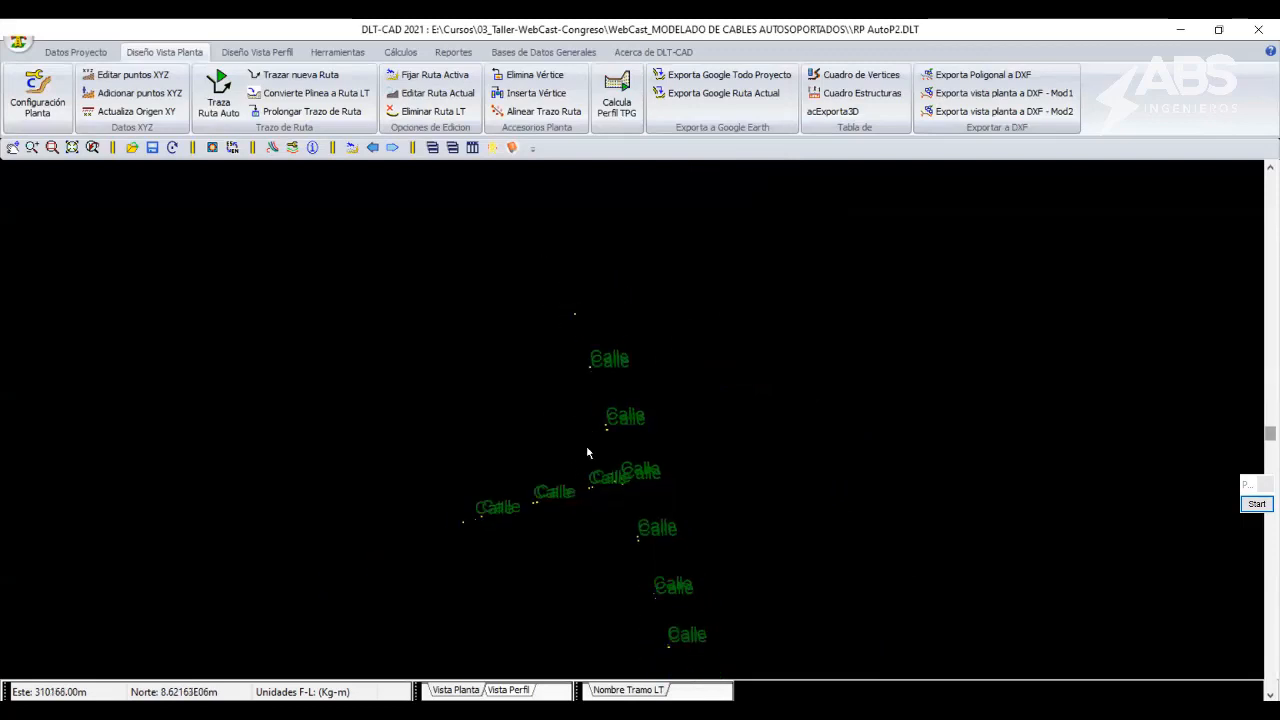
pyautogui.moveTo(610, 431); pyautogui.dragTo(601, 349, button='middle')
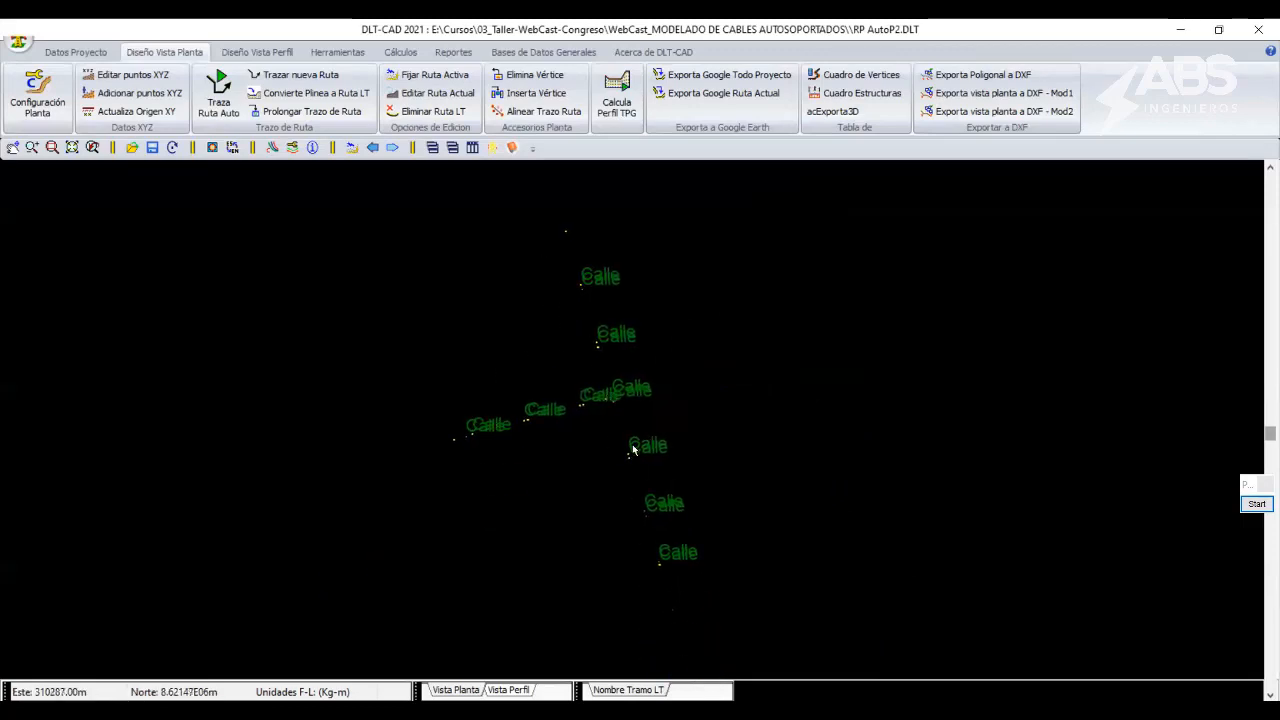
pyautogui.scroll(-3, 633, 450)
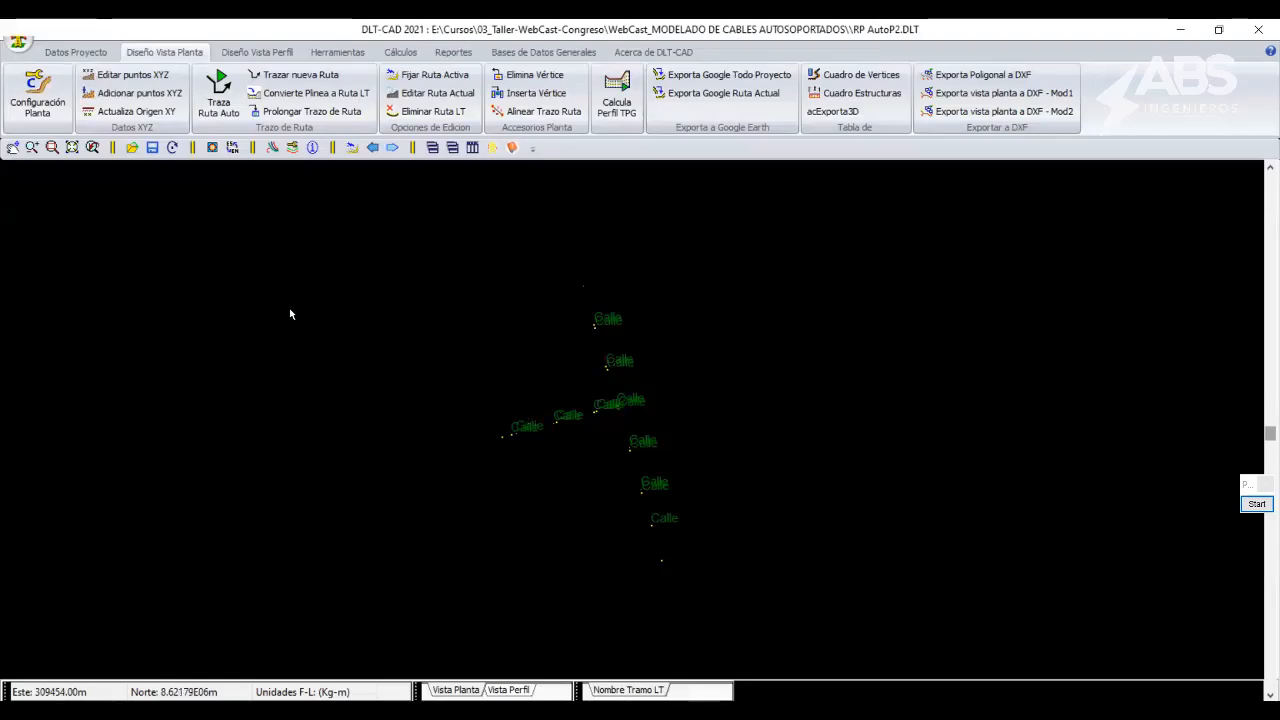
pyautogui.scroll(1, 591, 417)
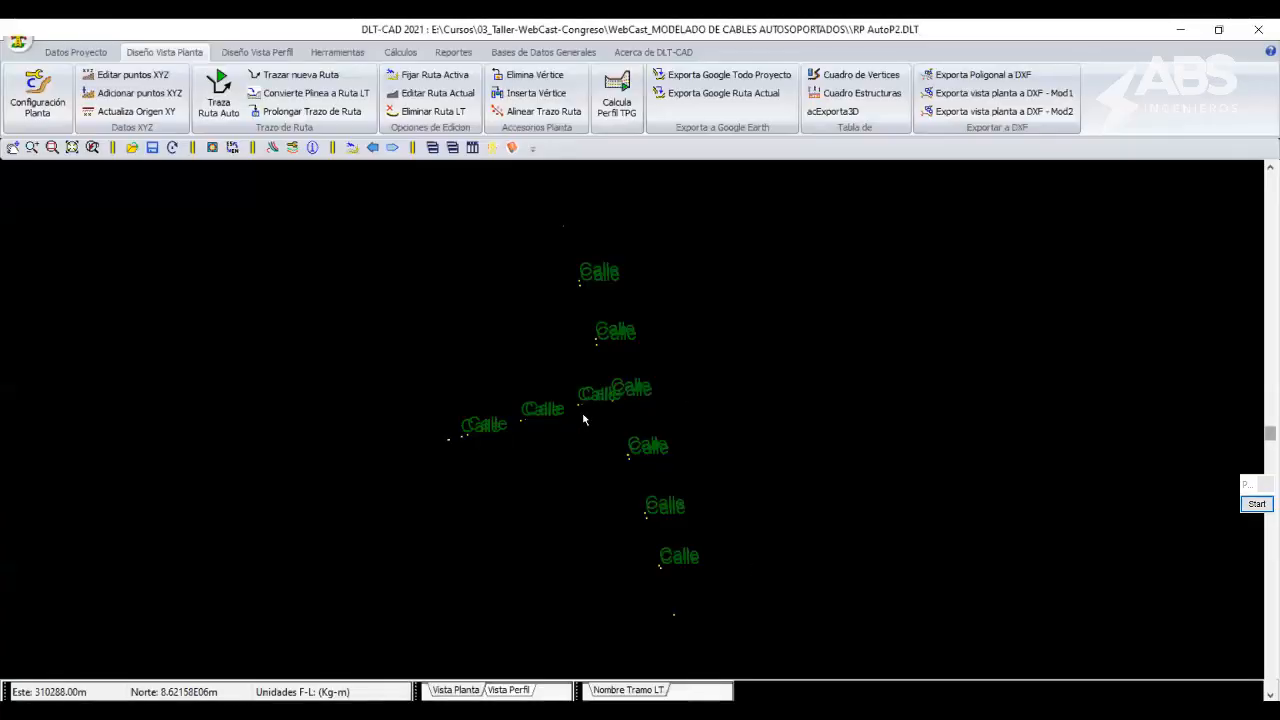
pyautogui.scroll(2, 590, 430)
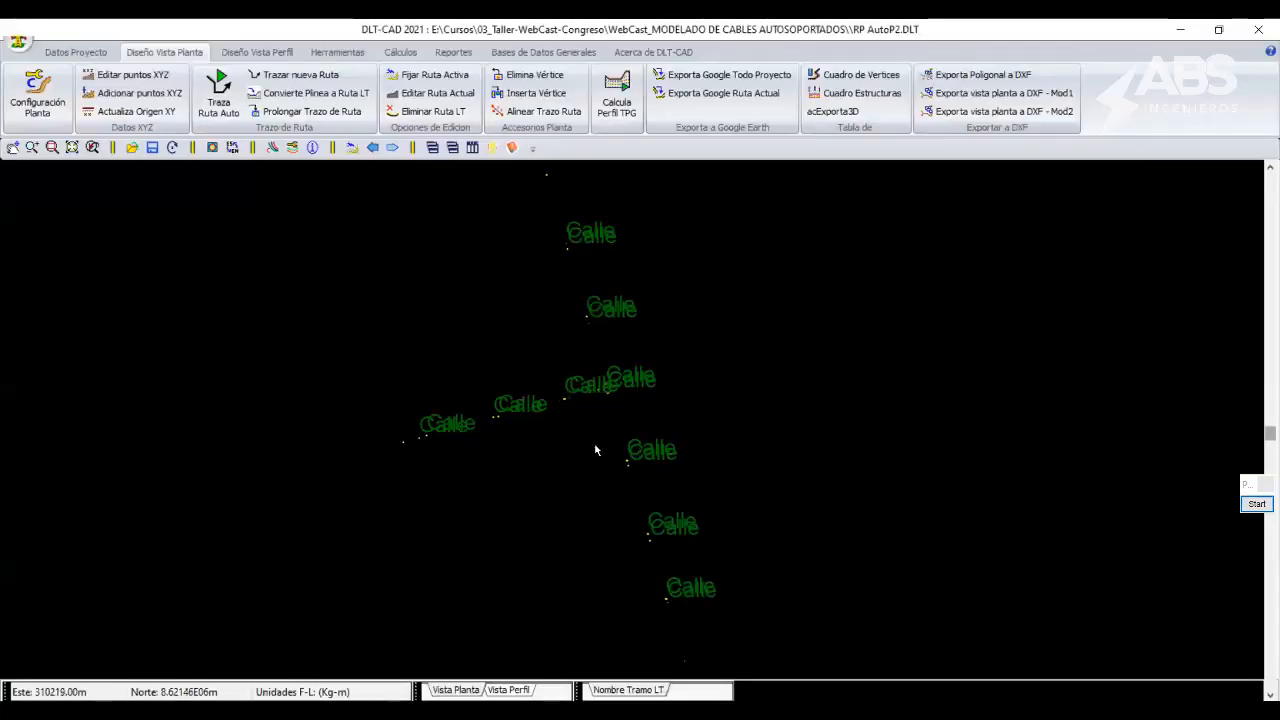
pyautogui.moveTo(559, 318); pyautogui.dragTo(580, 477, button='middle')
pyautogui.scroll(-1, 558, 452)
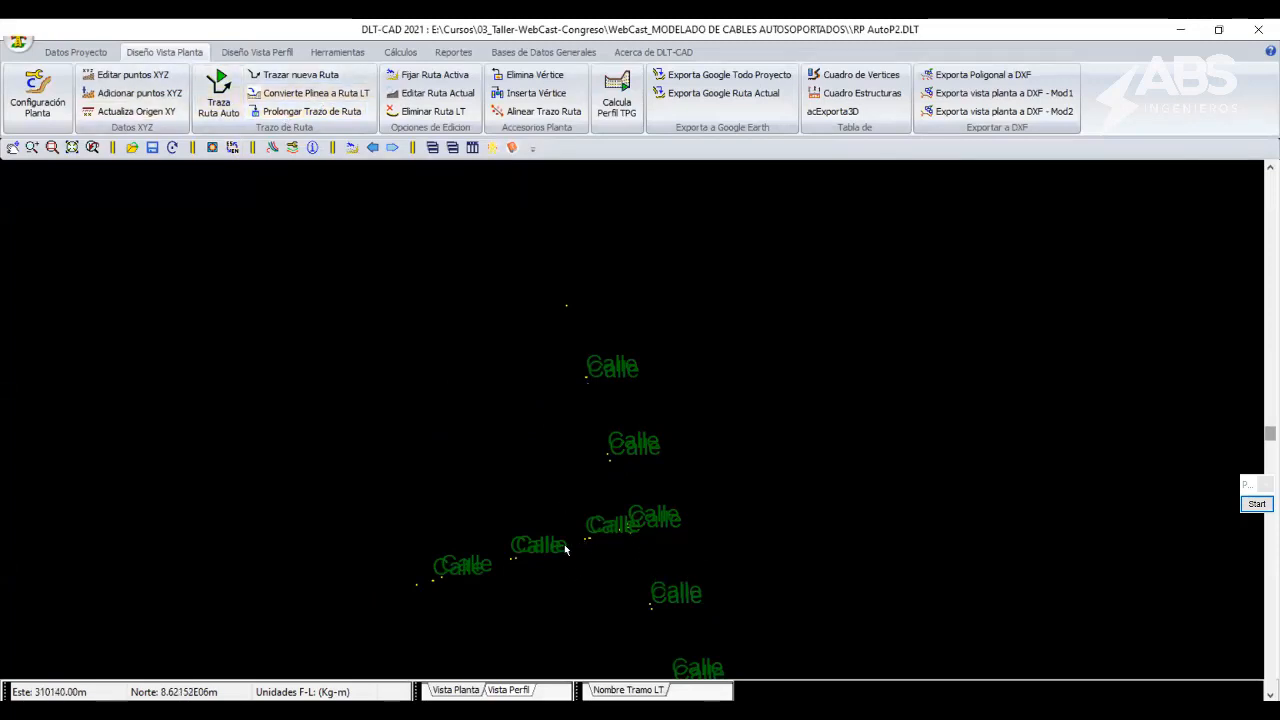
pyautogui.scroll(2, 566, 549)
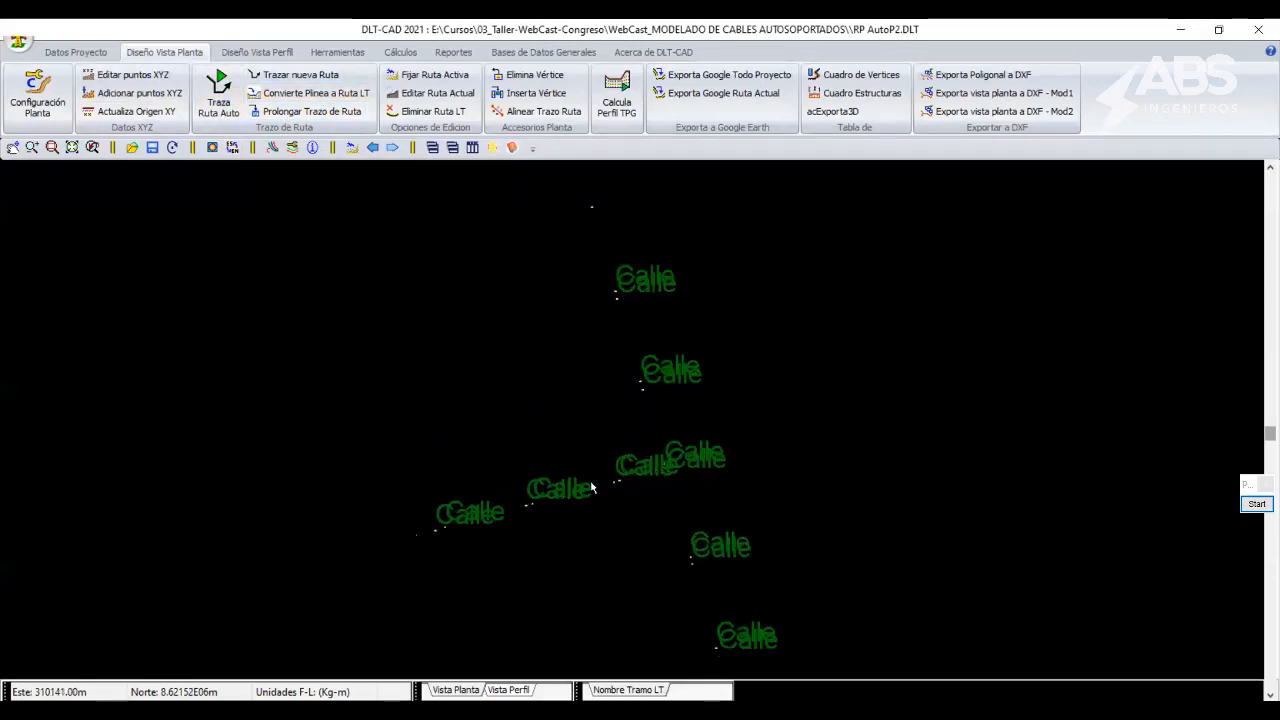
# Enable the display of routes and polylines (Rutas y Polilineas) in the plan view's graphic configuration.
pyautogui.click(40, 100)
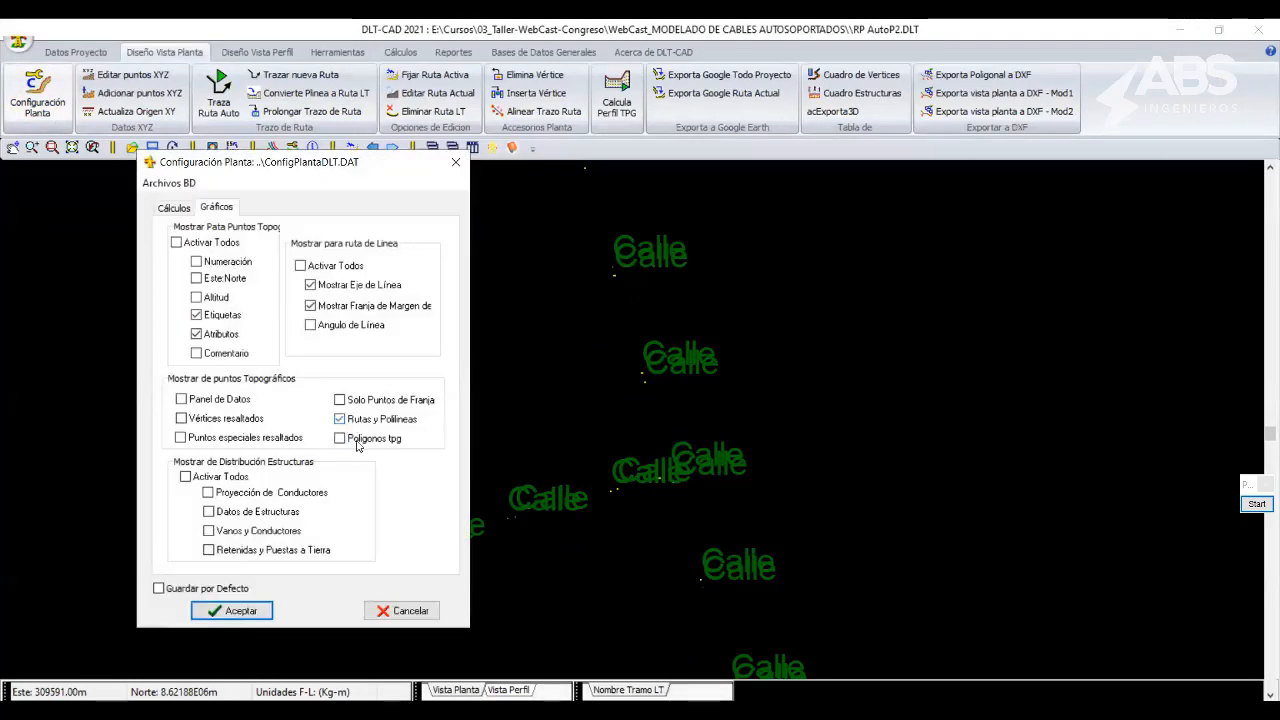
pyautogui.click(240, 611)
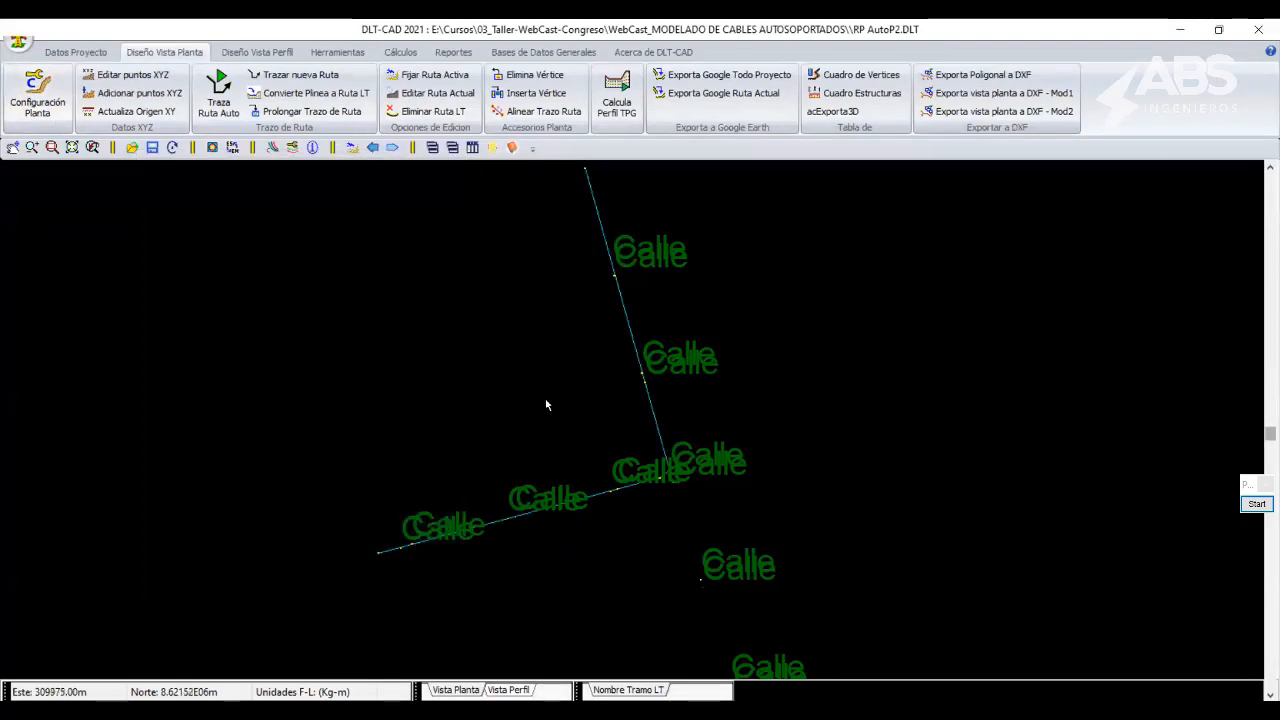
pyautogui.scroll(-3, 640, 470)
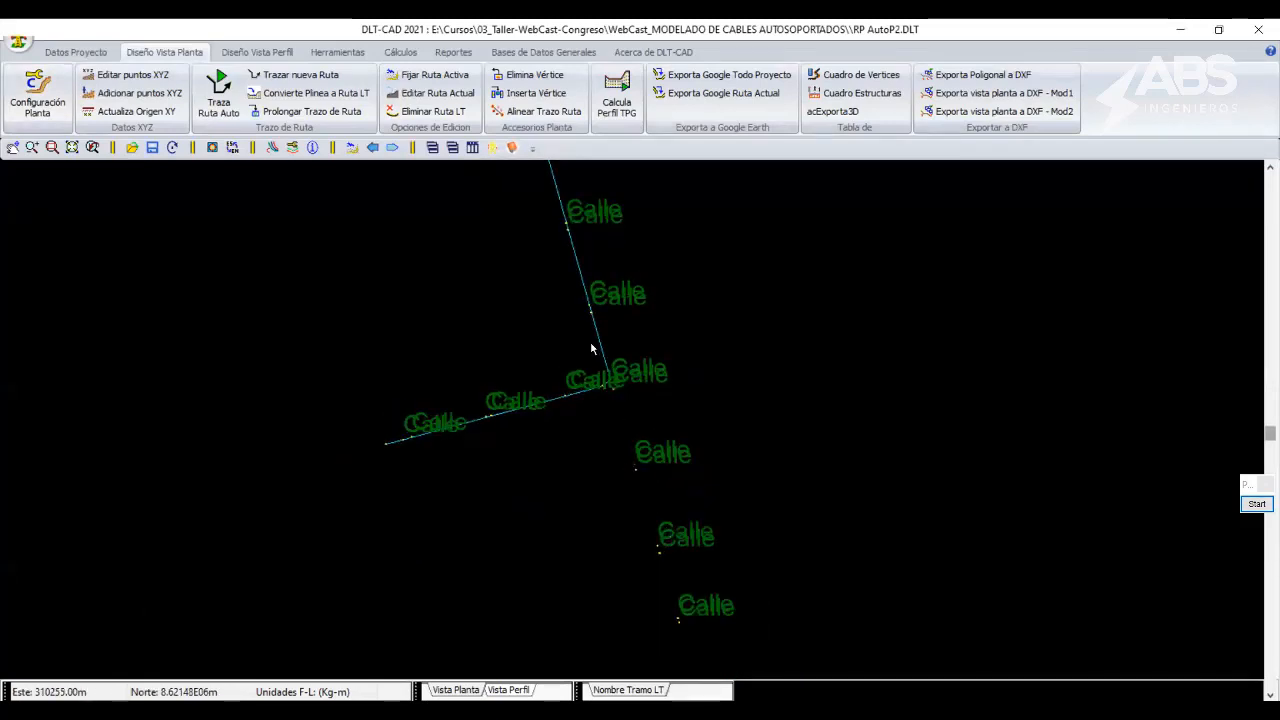
pyautogui.scroll(2, 624, 437)
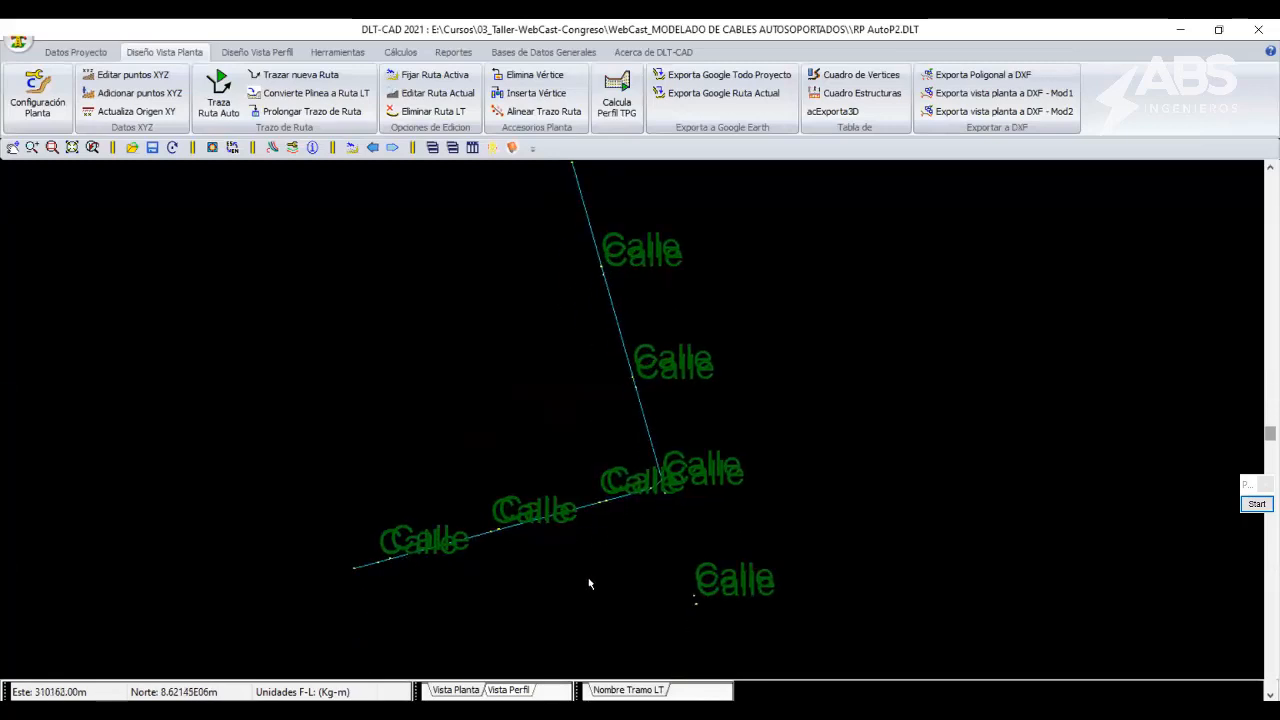
pyautogui.scroll(1, 589, 584)
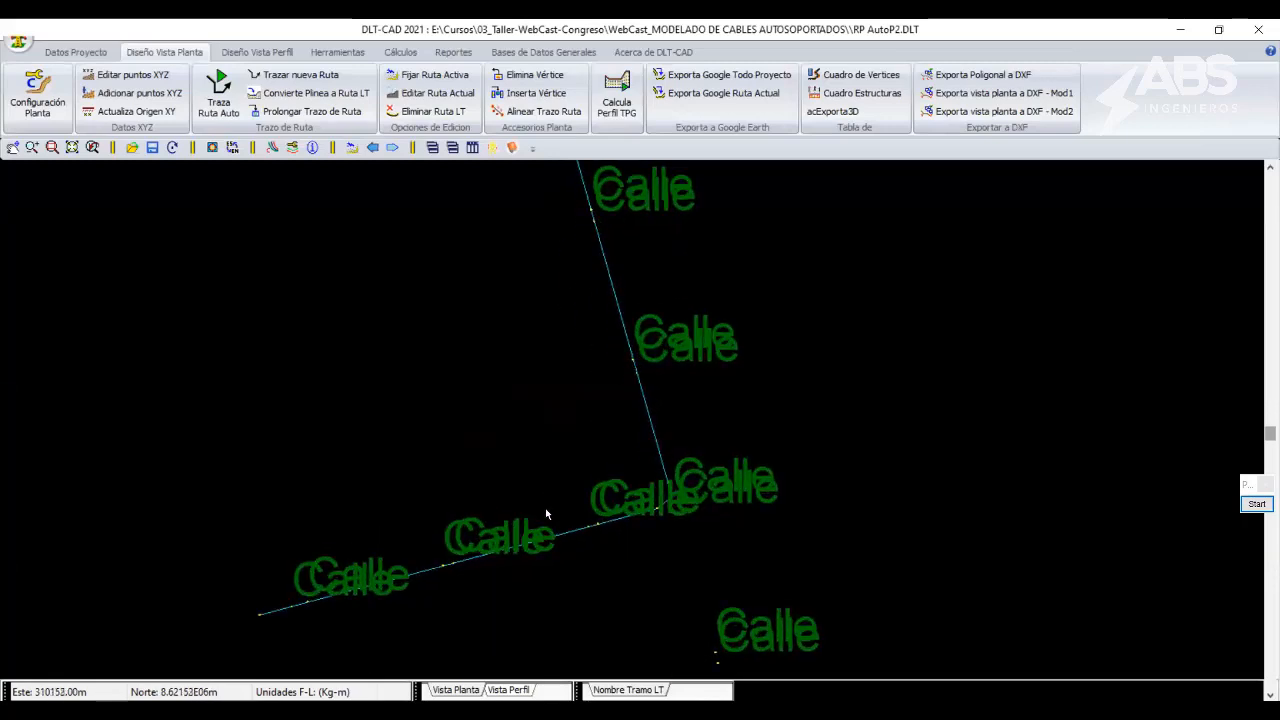
# Convert the imported polyline with the corner between the Calle crossings into a transmission line route.
pyautogui.click(327, 101)
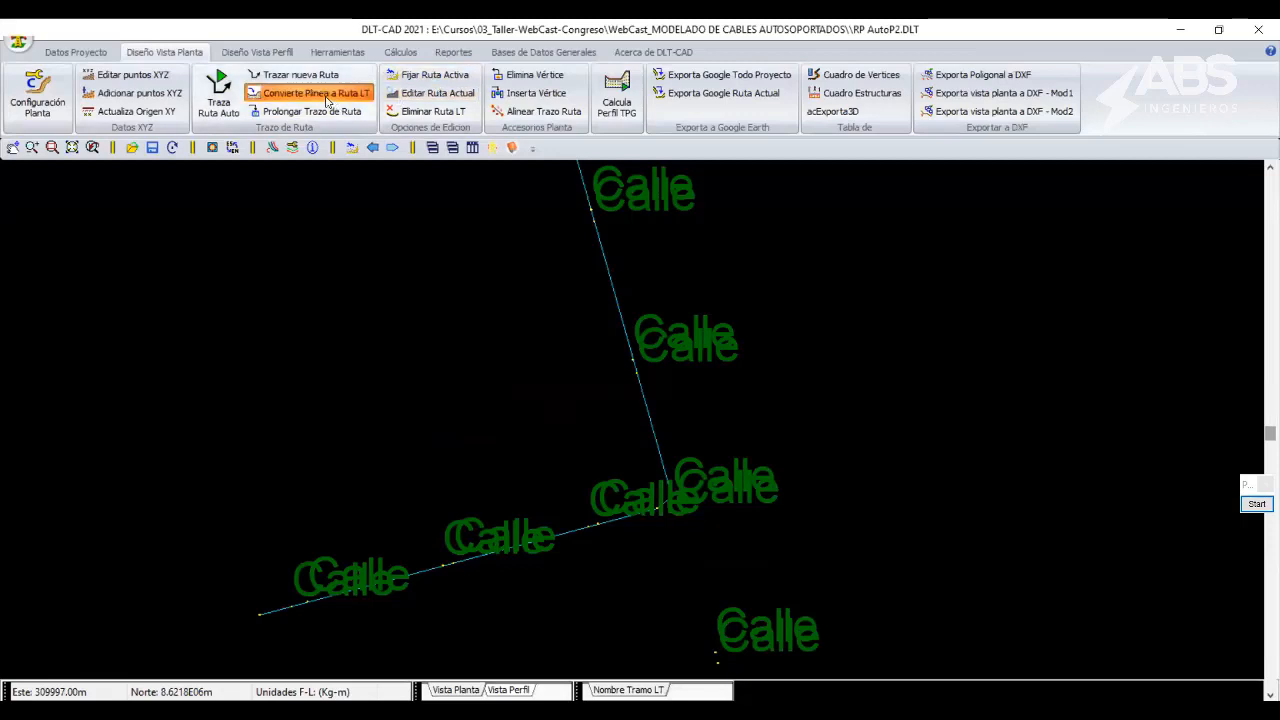
pyautogui.scroll(1, 660, 459)
pyautogui.scroll(1, 665, 460)
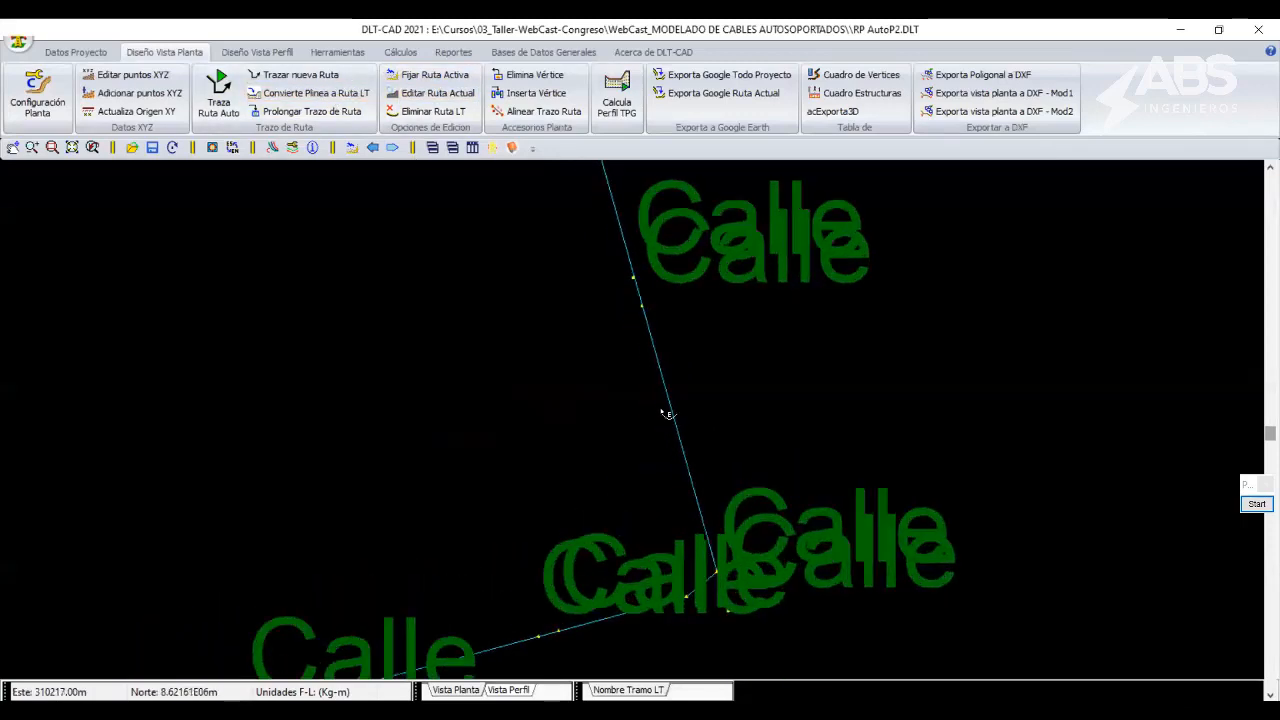
pyautogui.click(672, 401)
pyautogui.scroll(-4, 586, 443)
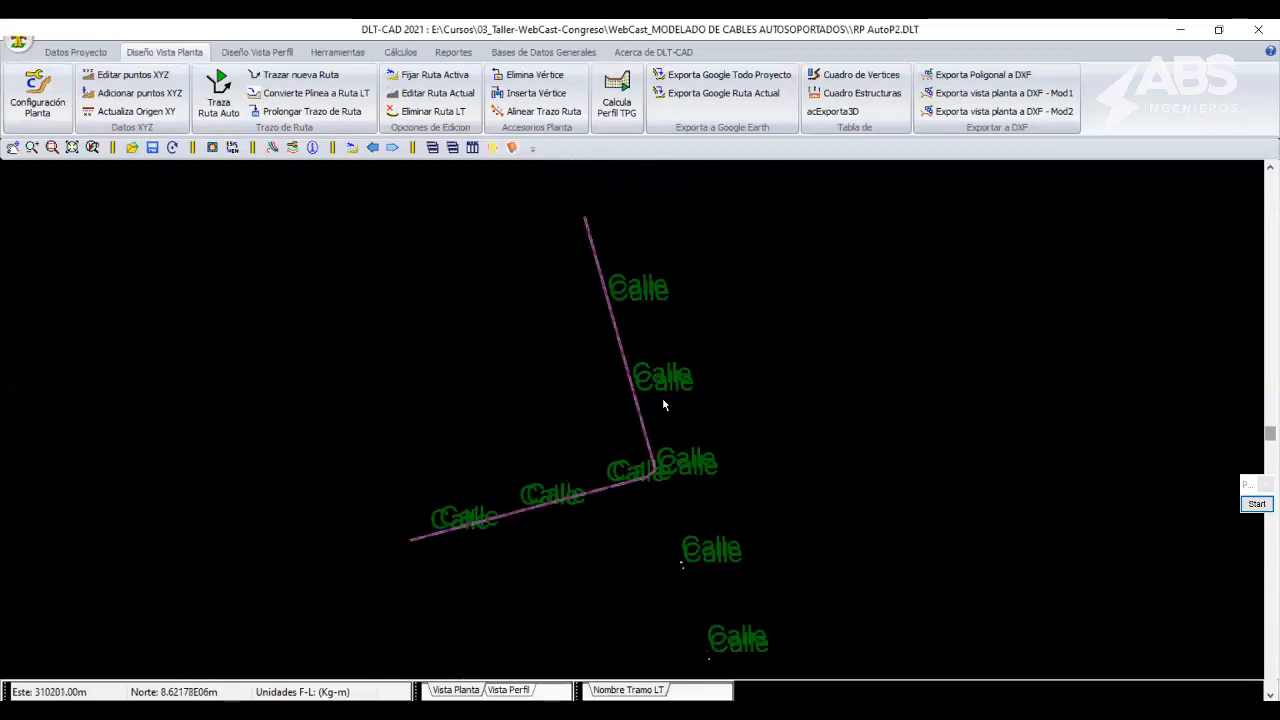
pyautogui.moveTo(653, 463); pyautogui.dragTo(589, 398, button='middle')
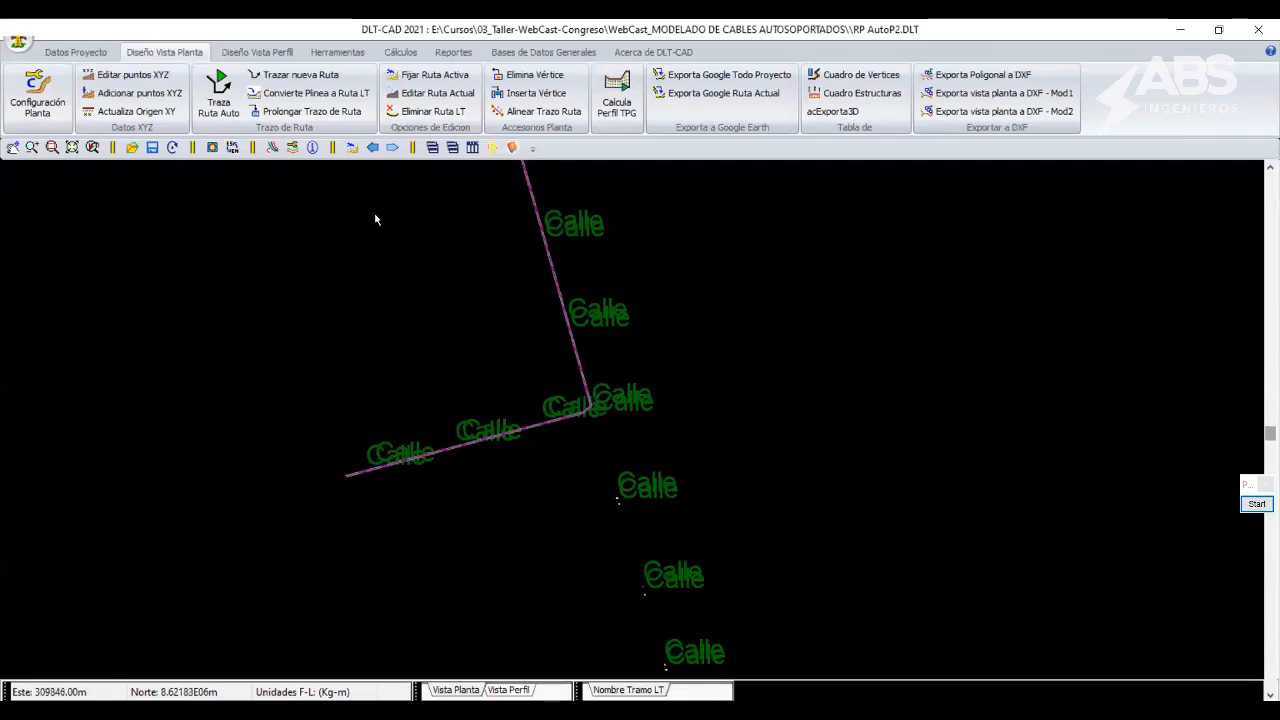
# Calculate the topographic profile (Perfil TPG) of the converted route.
pyautogui.scroll(1, 488, 268)
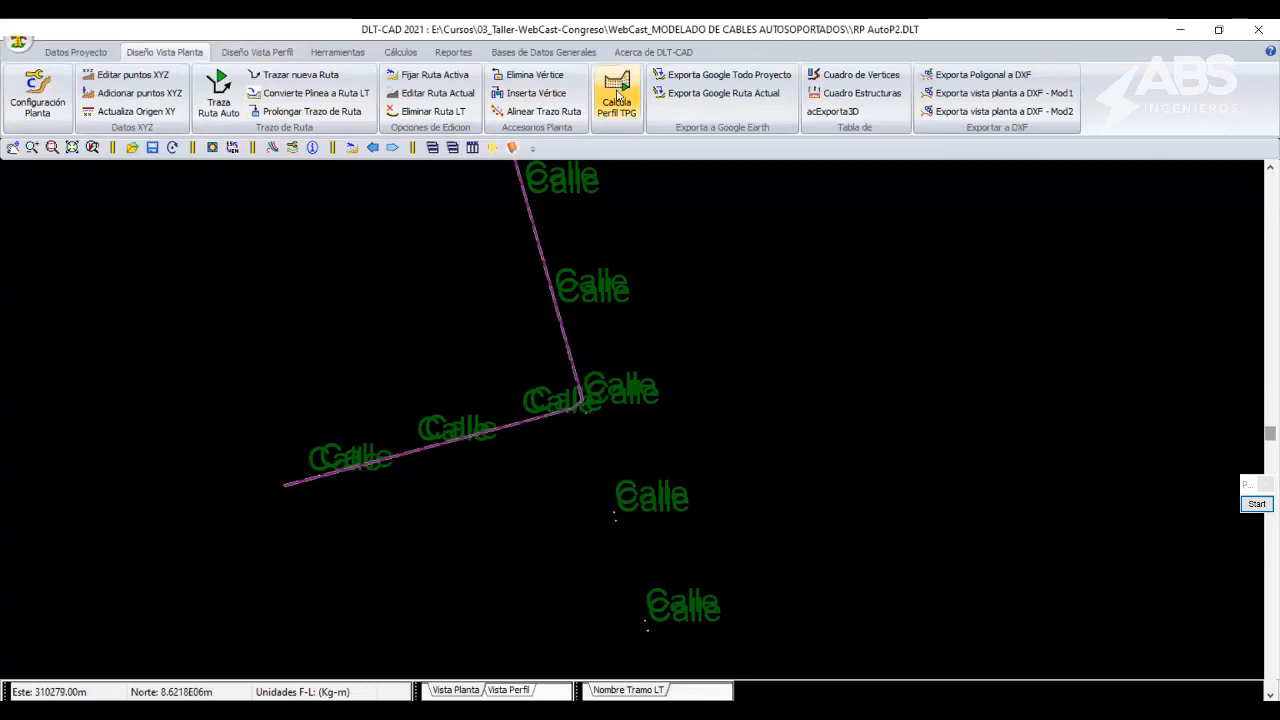
pyautogui.click(617, 92)
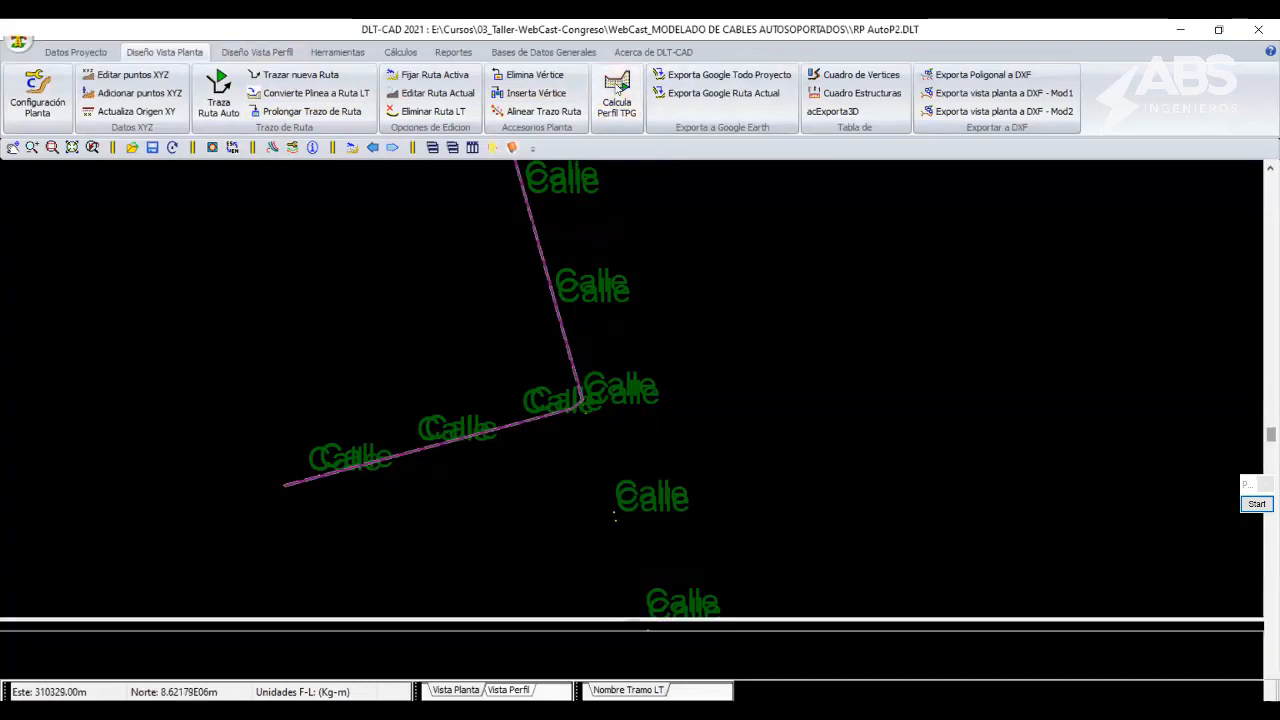
pyautogui.click(163, 51)
pyautogui.click(617, 94)
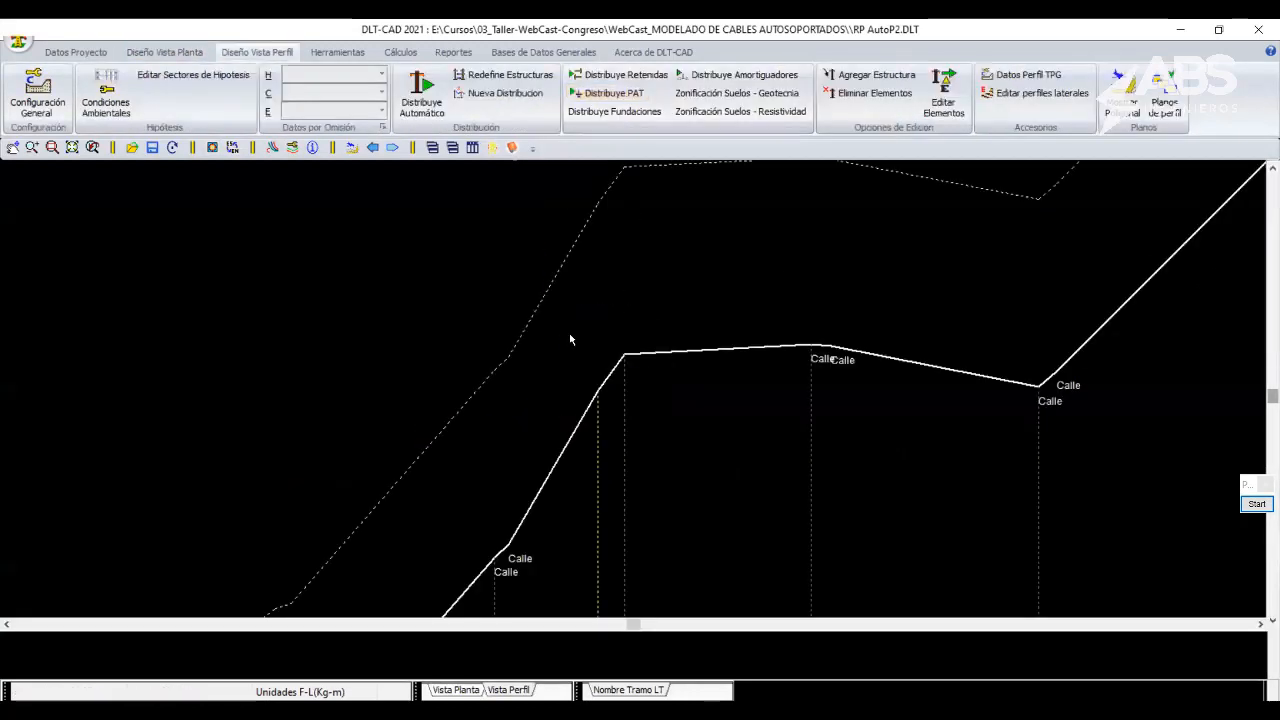
# Examine the full route profile, including a close look at the terrain between the vertex and the next pair of Calle points.
pyautogui.click(36, 149)
pyautogui.moveTo(557, 306); pyautogui.dragTo(565, 427)
pyautogui.moveTo(581, 497); pyautogui.dragTo(593, 392, button='middle')
pyautogui.moveTo(593, 392); pyautogui.dragTo(572, 429)
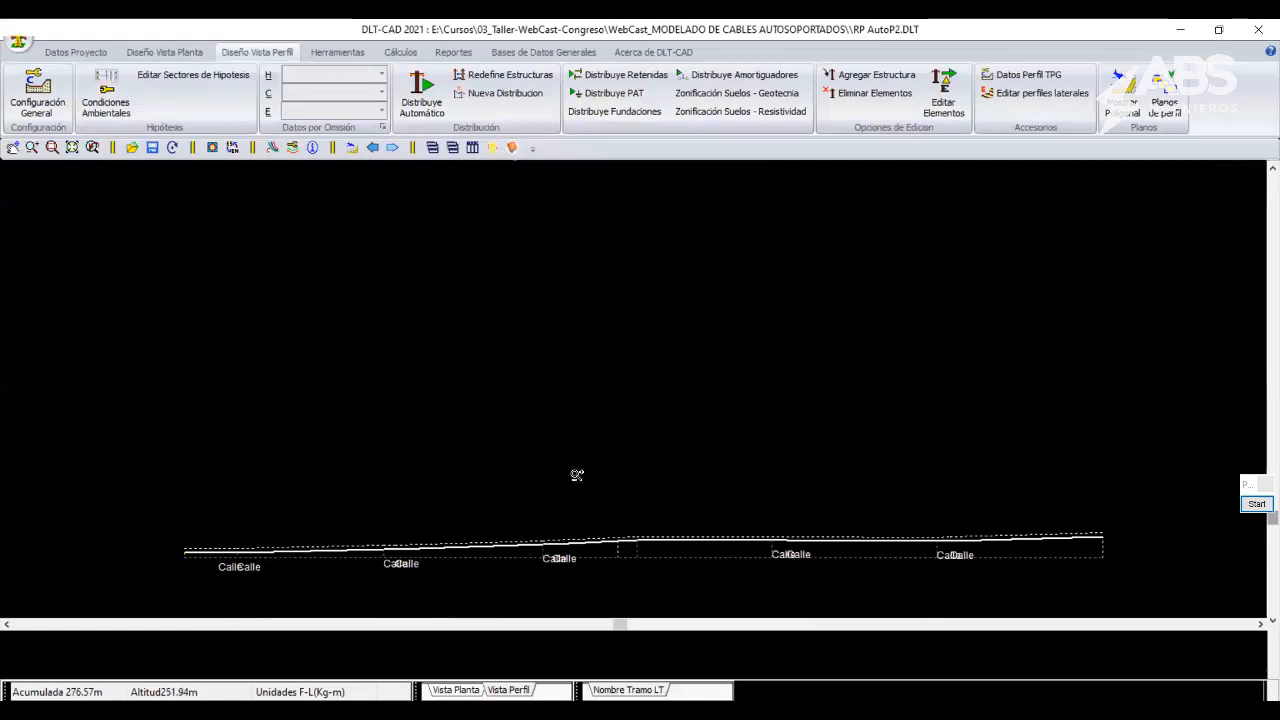
pyautogui.moveTo(565, 512); pyautogui.dragTo(587, 478)
pyautogui.rightClick(586, 470)
pyautogui.click(555, 482)
pyautogui.moveTo(714, 475); pyautogui.dragTo(654, 457, button='middle')
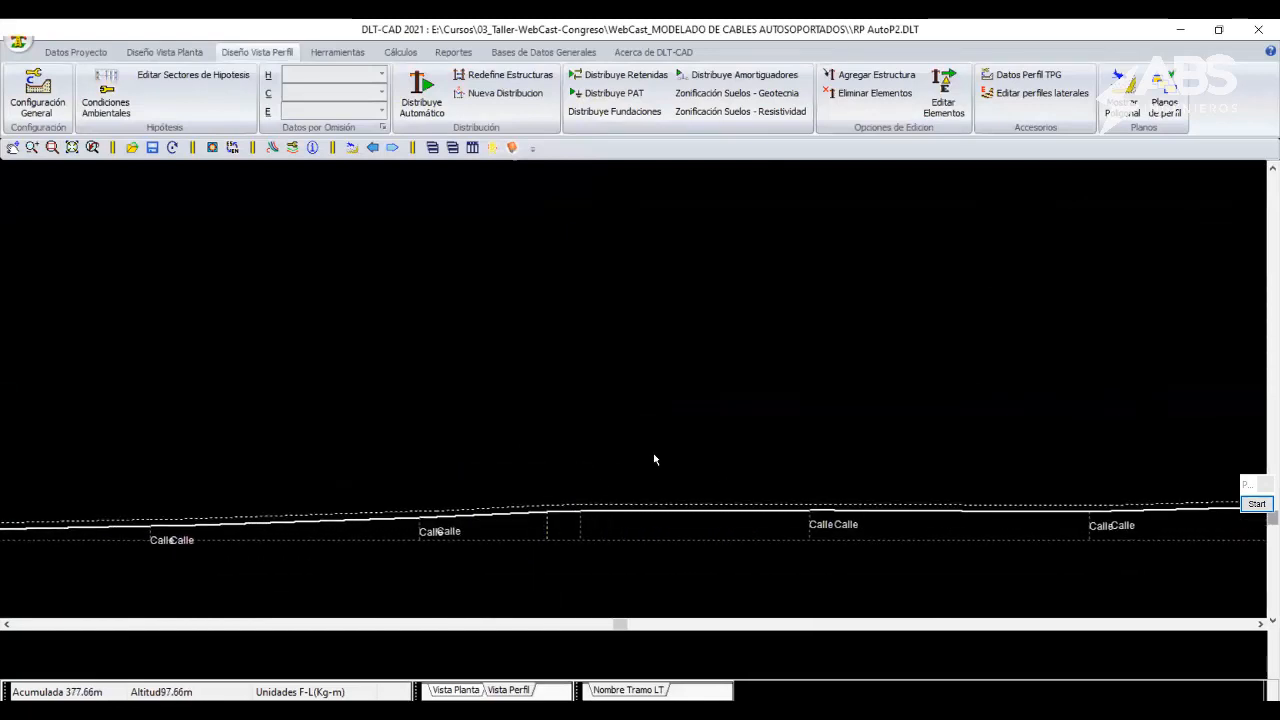
pyautogui.scroll(2, 691, 500)
pyautogui.moveTo(691, 500); pyautogui.dragTo(578, 472, button='middle')
pyautogui.scroll(1, 638, 468)
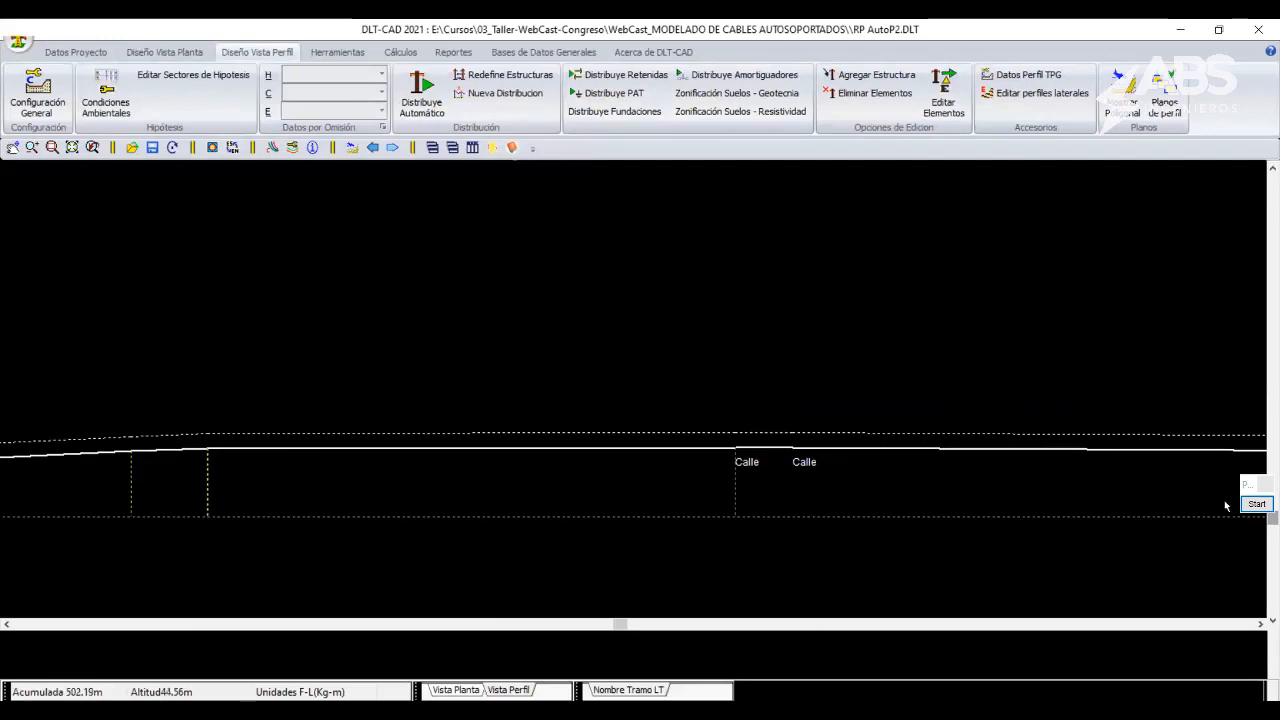
# Annotate the profile with a wavy red freehand line along the ground from the vertex to the next Calle point.
pyautogui.click(1256, 503)
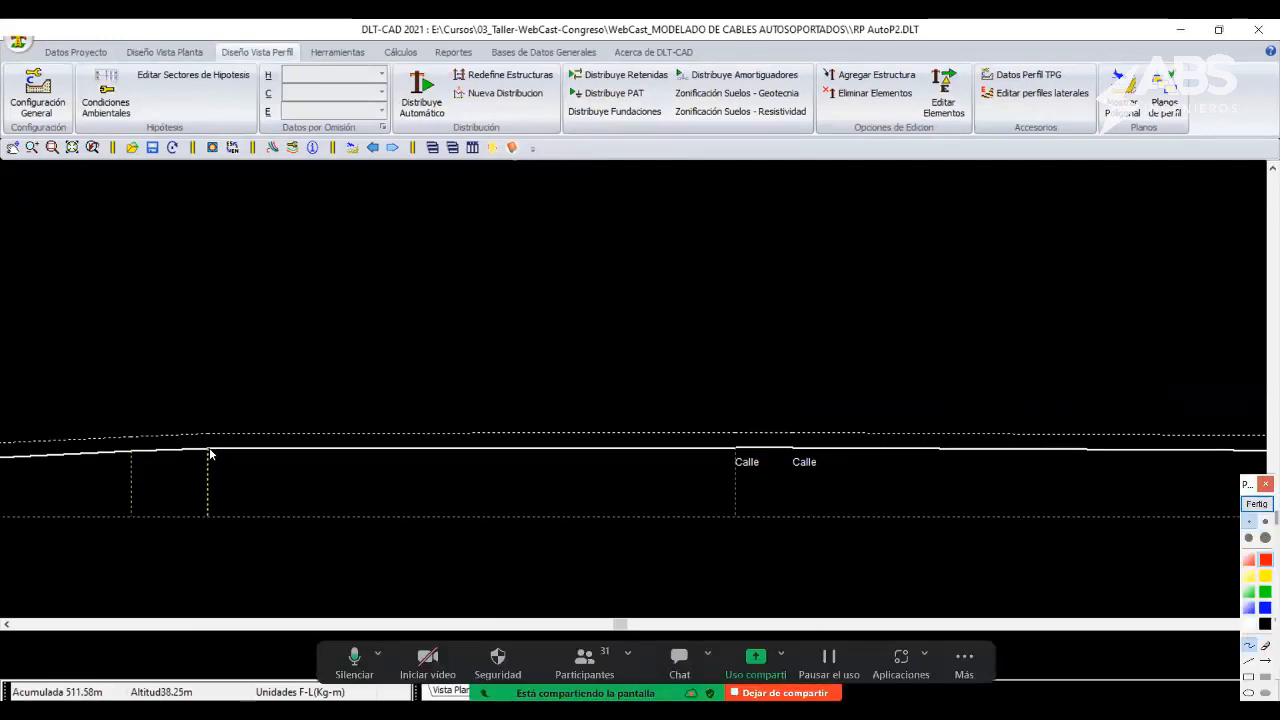
pyautogui.moveTo(212, 453); pyautogui.dragTo(244, 452)
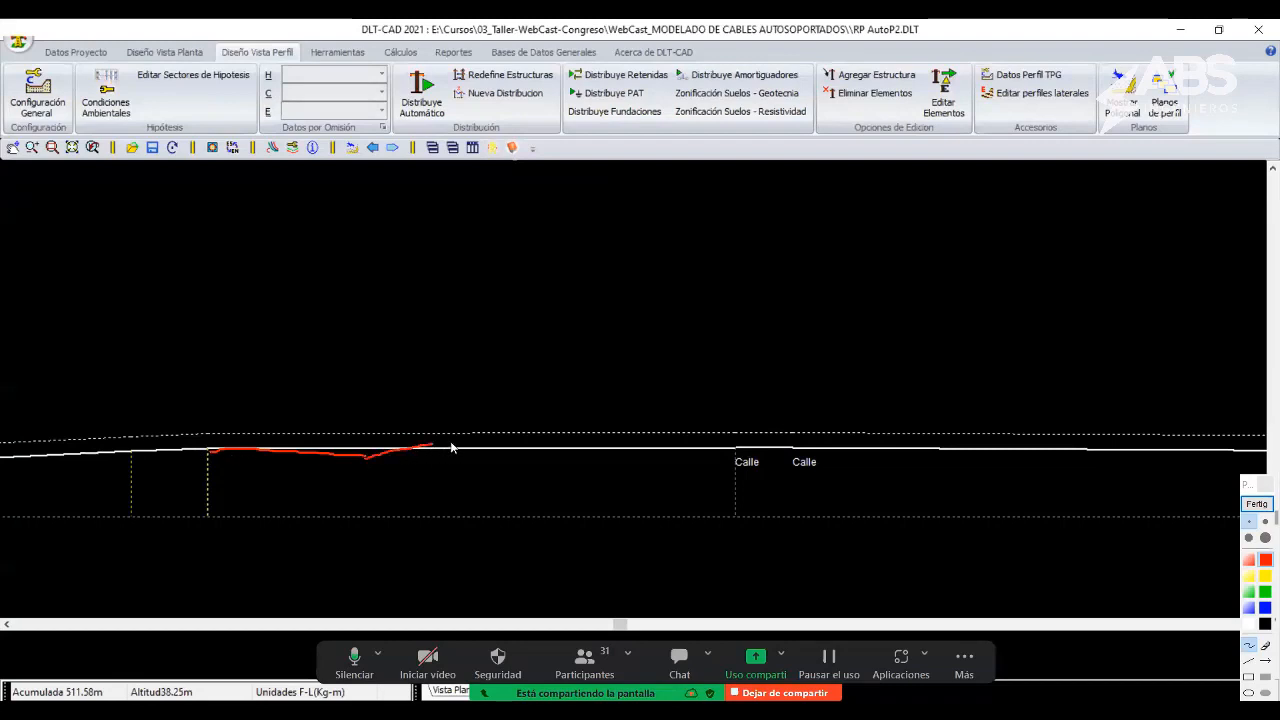
pyautogui.moveTo(451, 447); pyautogui.dragTo(711, 447)
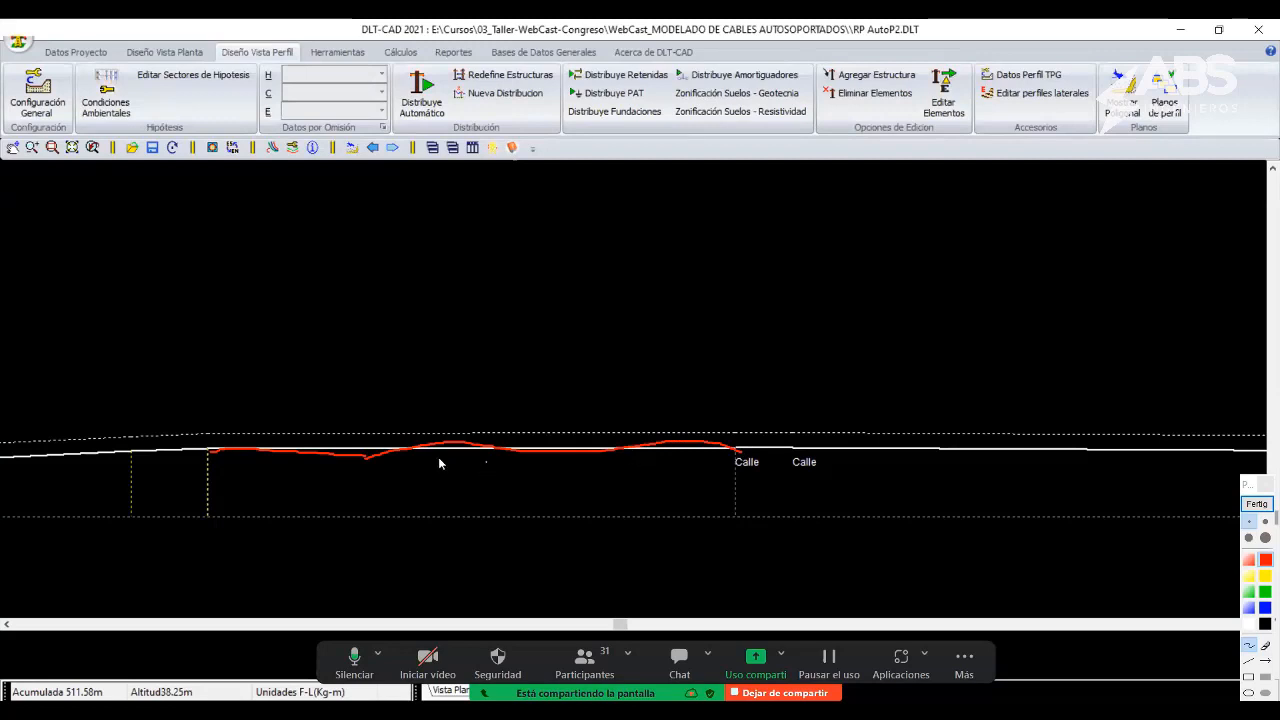
# Clear the red freehand annotation from the profile and return to the plan view along the leg above the corner.
pyautogui.click(1257, 505)
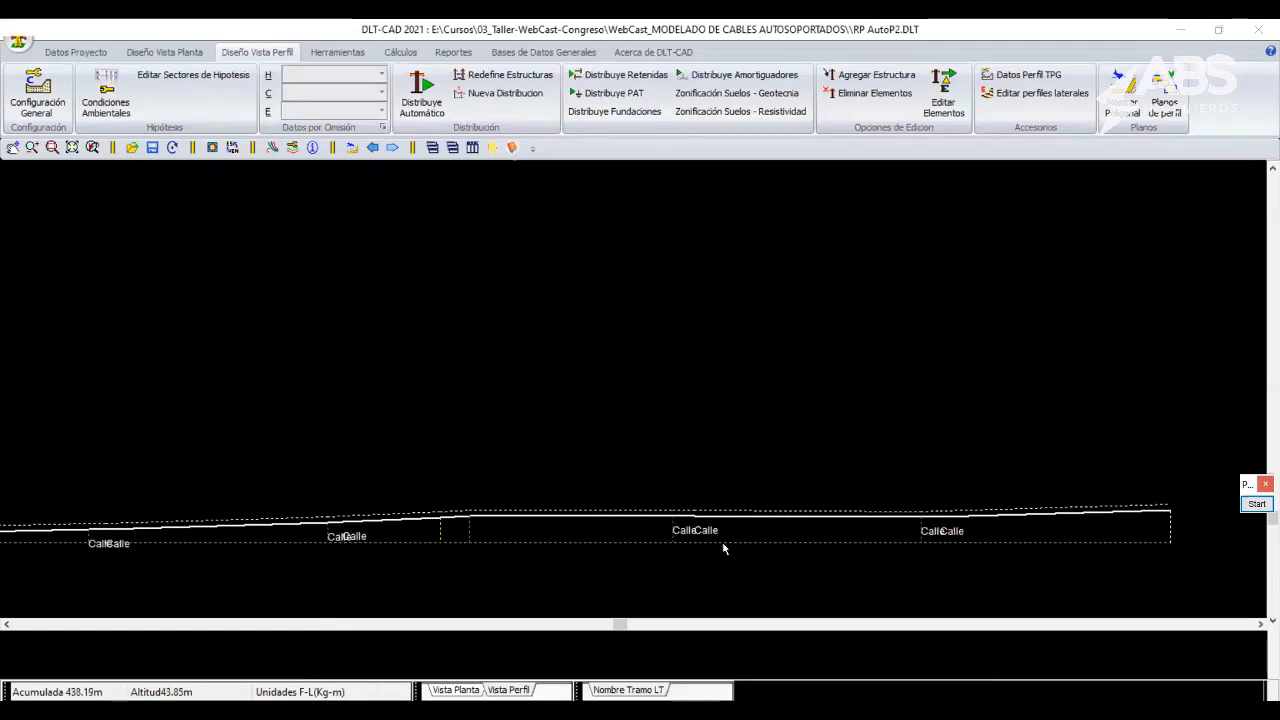
pyautogui.moveTo(573, 472); pyautogui.dragTo(844, 470, button='middle')
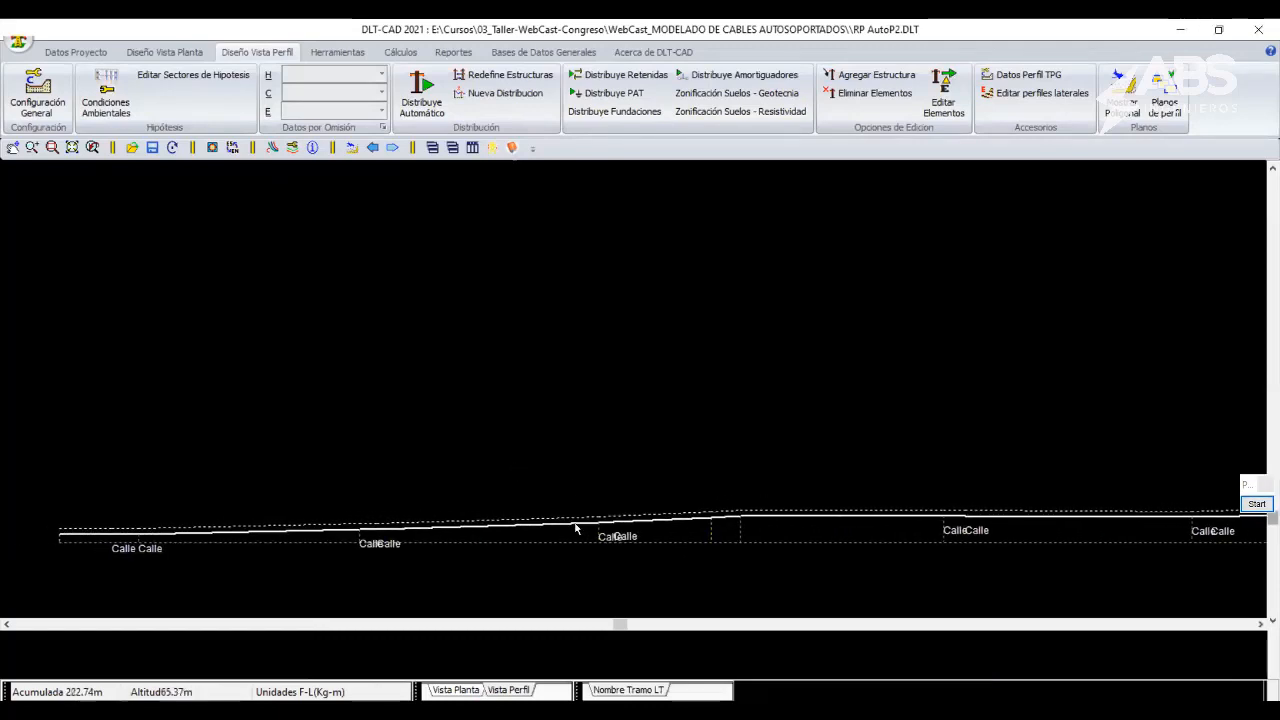
pyautogui.click(182, 53)
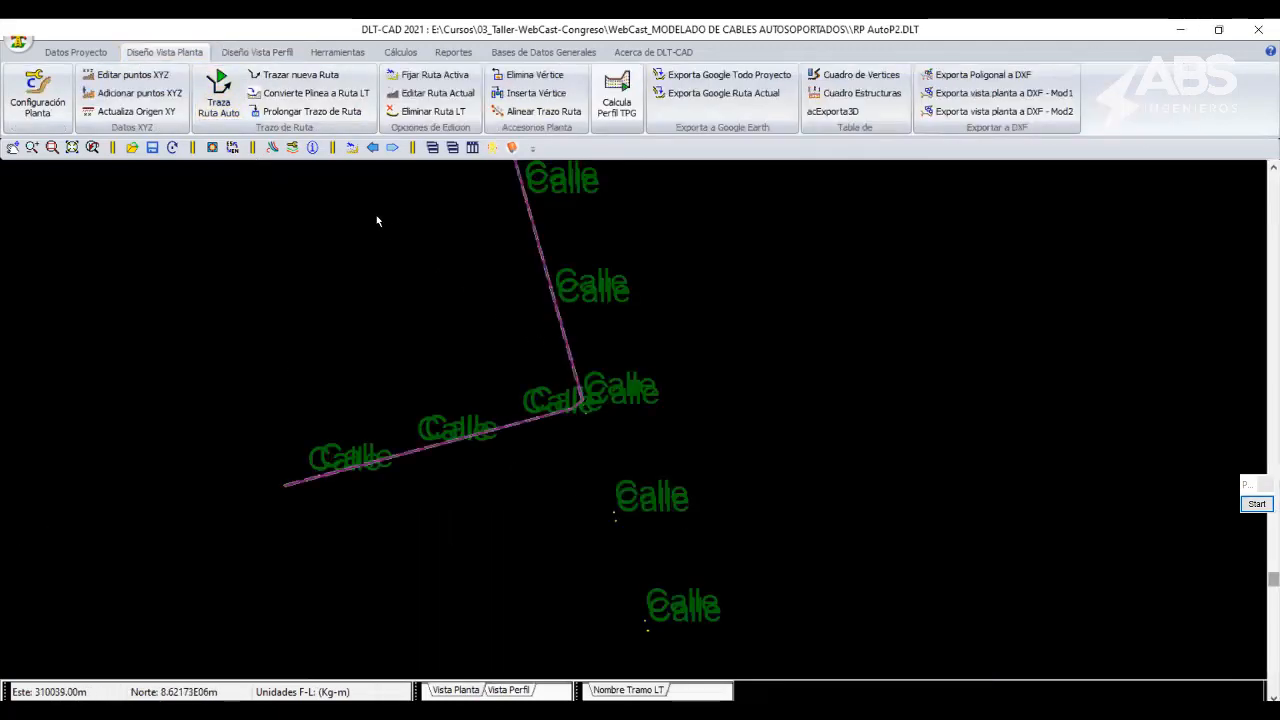
pyautogui.scroll(3, 570, 395)
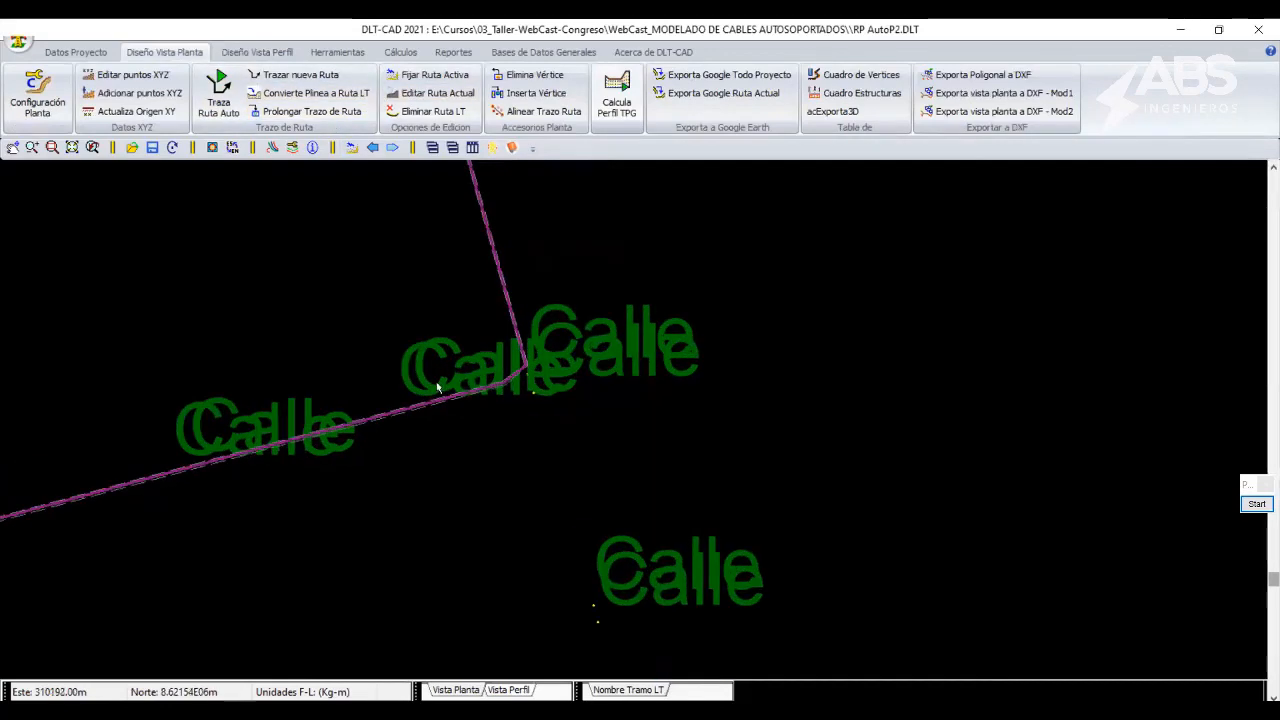
pyautogui.moveTo(437, 387); pyautogui.dragTo(627, 437, button='middle')
pyautogui.moveTo(661, 220); pyautogui.dragTo(644, 425, button='middle')
pyautogui.moveTo(595, 273); pyautogui.dragTo(568, 388, button='middle')
pyautogui.scroll(2, 564, 385)
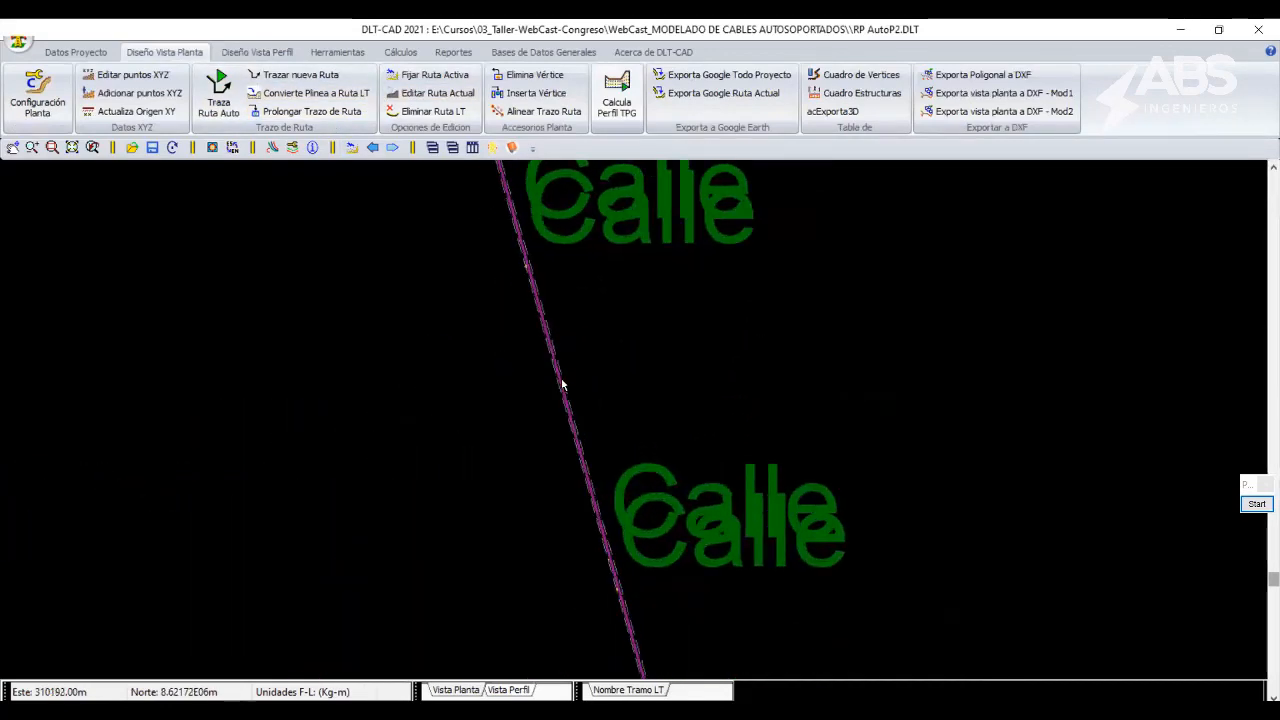
# Edit the current route to autocomplete intermediate points at 30 m distances, and redefine the route.
pyautogui.click(445, 96)
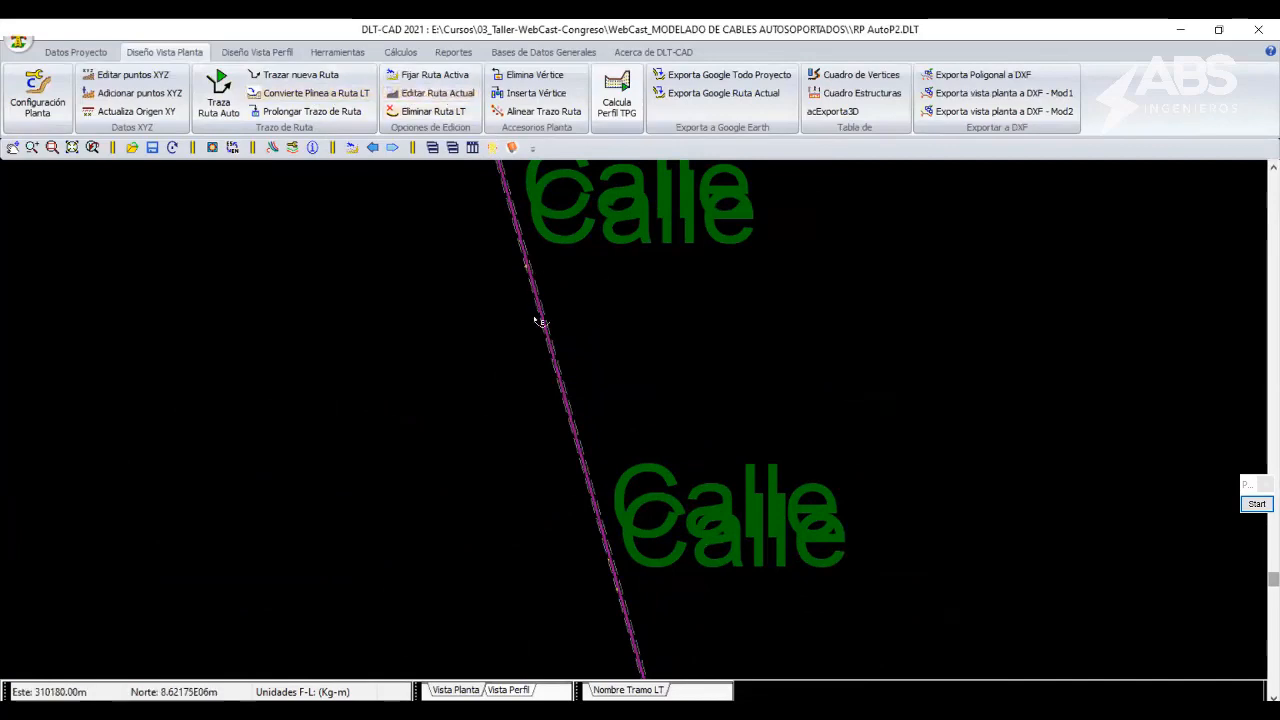
pyautogui.click(557, 354)
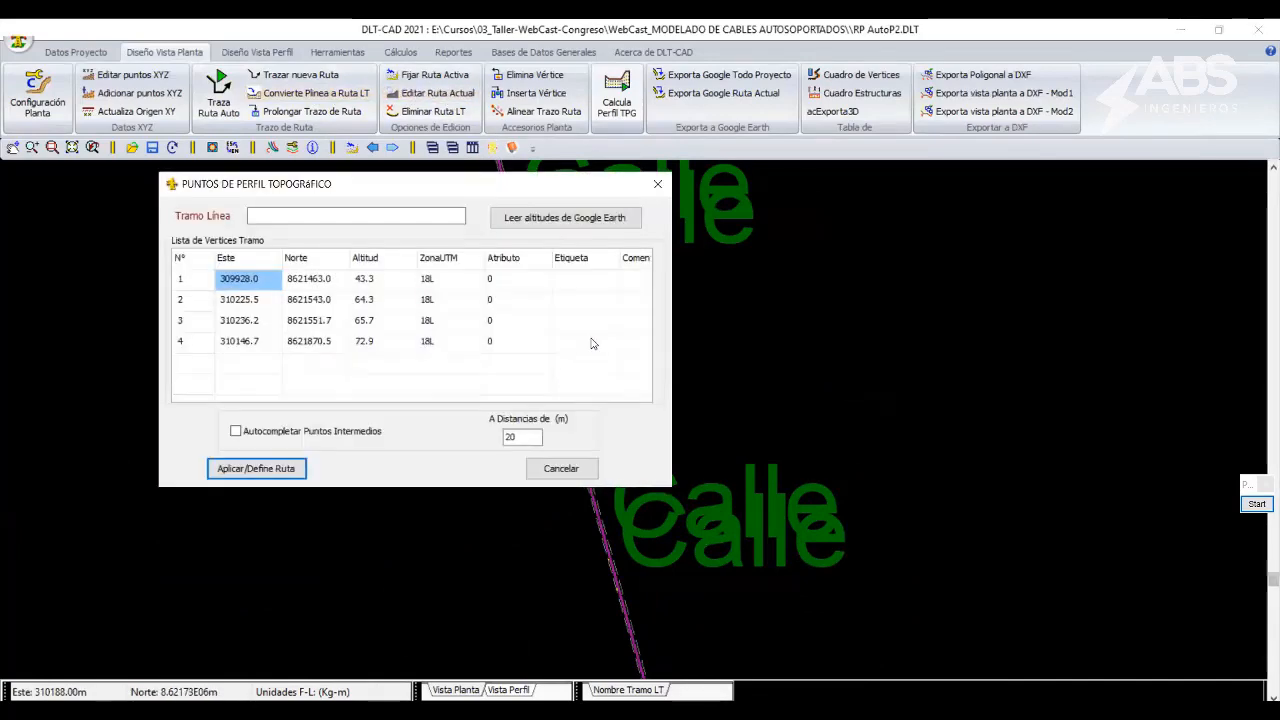
pyautogui.click(561, 469)
pyautogui.scroll(3, 560, 455)
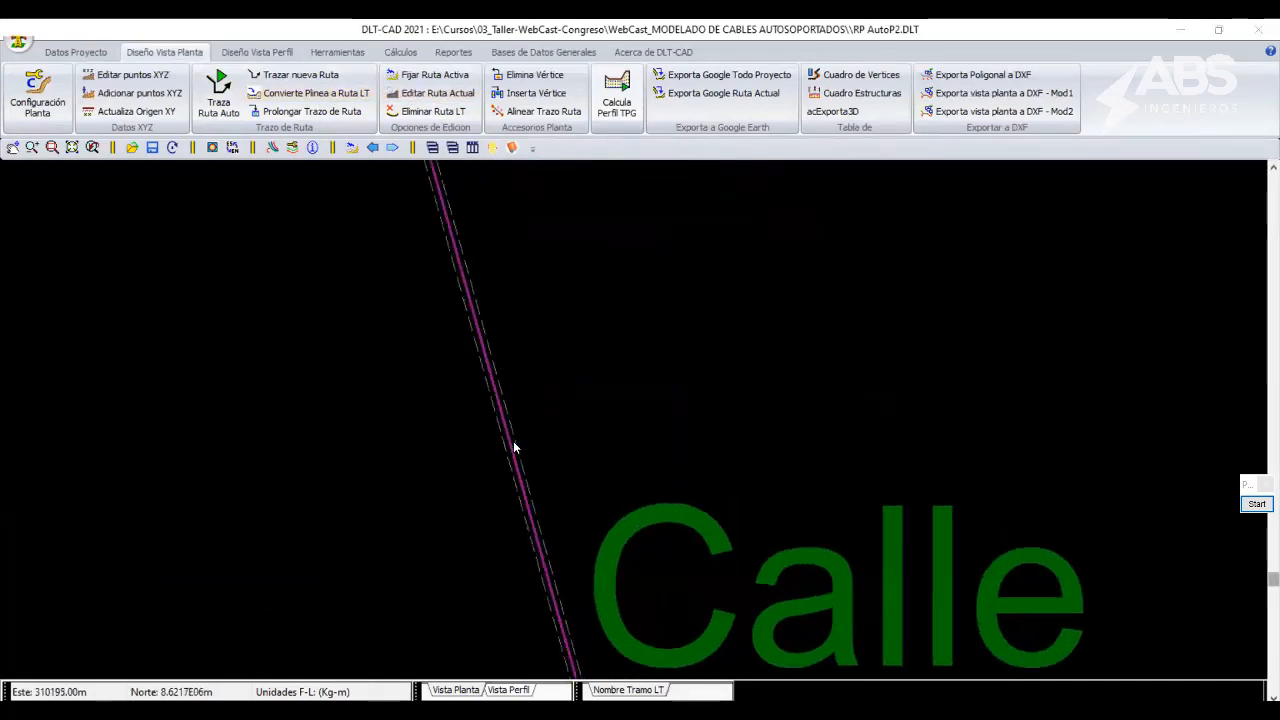
pyautogui.click(514, 444)
pyautogui.click(162, 304)
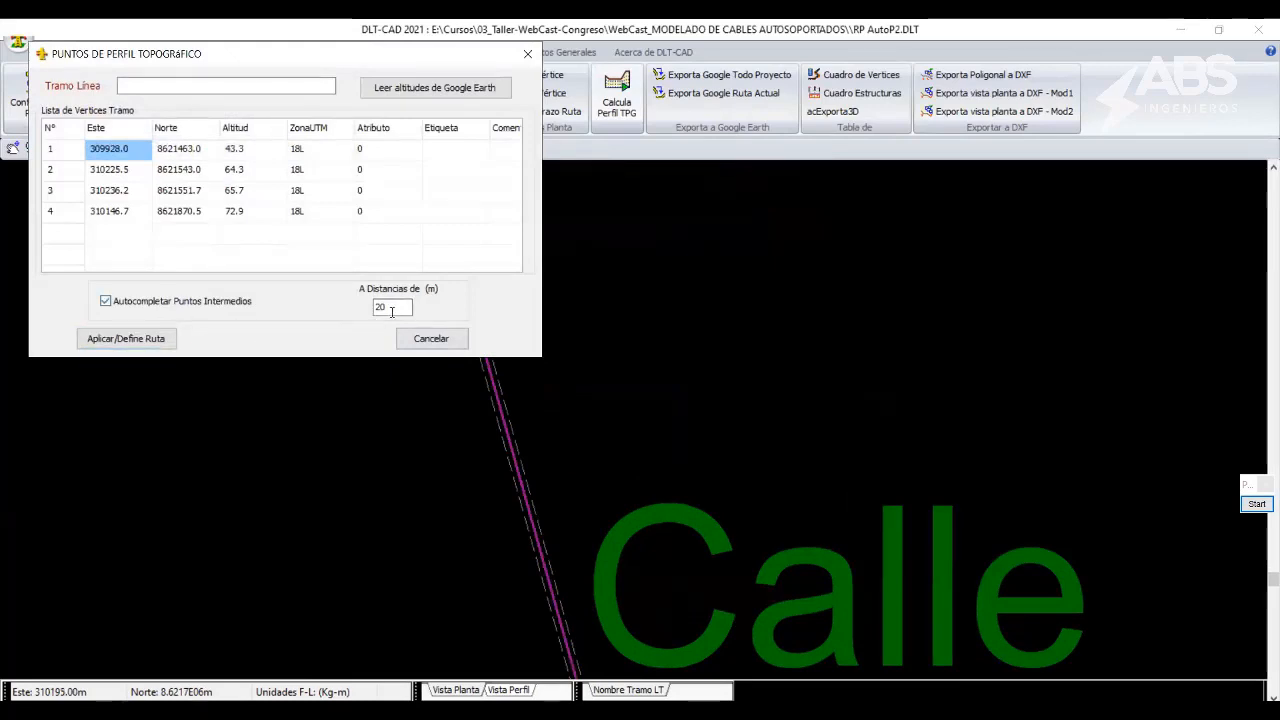
pyautogui.write('30')
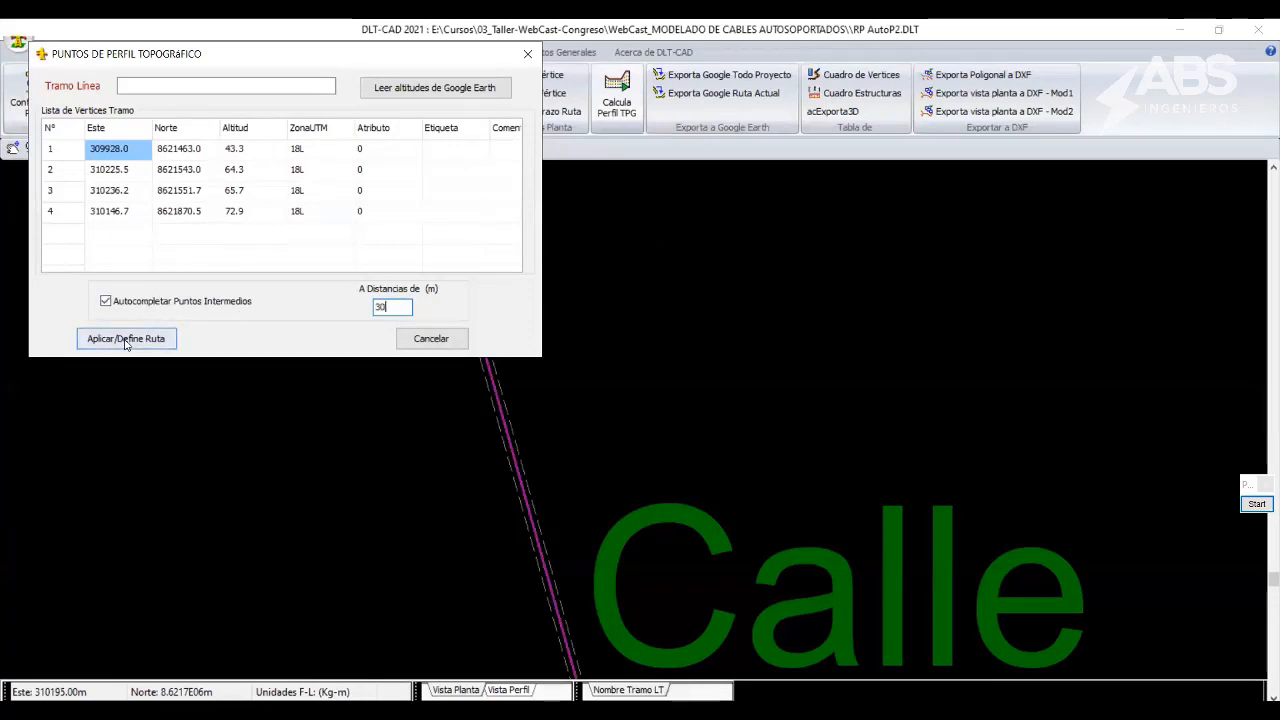
pyautogui.click(160, 340)
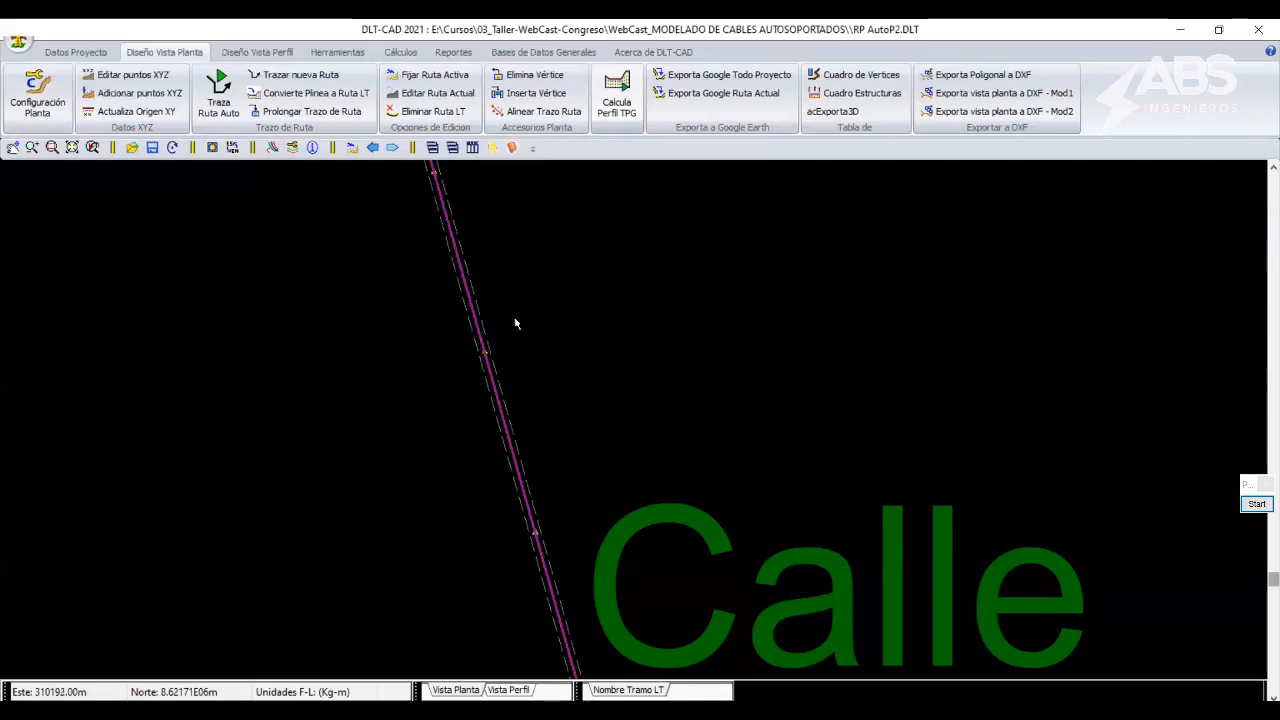
# Check the intermediate points up to the route's upper end and recalculate its topographic profile (Perfil TPG).
pyautogui.scroll(-3, 569, 482)
pyautogui.moveTo(437, 165); pyautogui.dragTo(548, 462, button='middle')
pyautogui.moveTo(455, 200); pyautogui.dragTo(477, 283, button='middle')
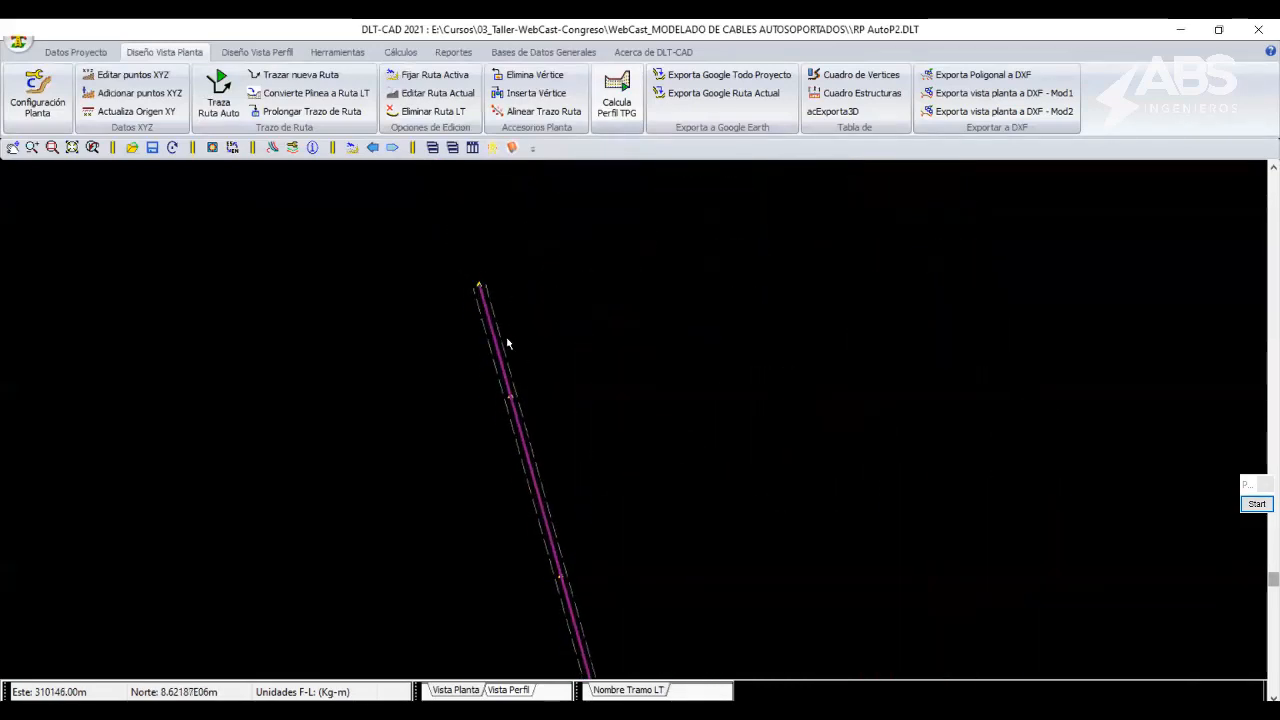
pyautogui.scroll(1, 507, 343)
pyautogui.click(617, 95)
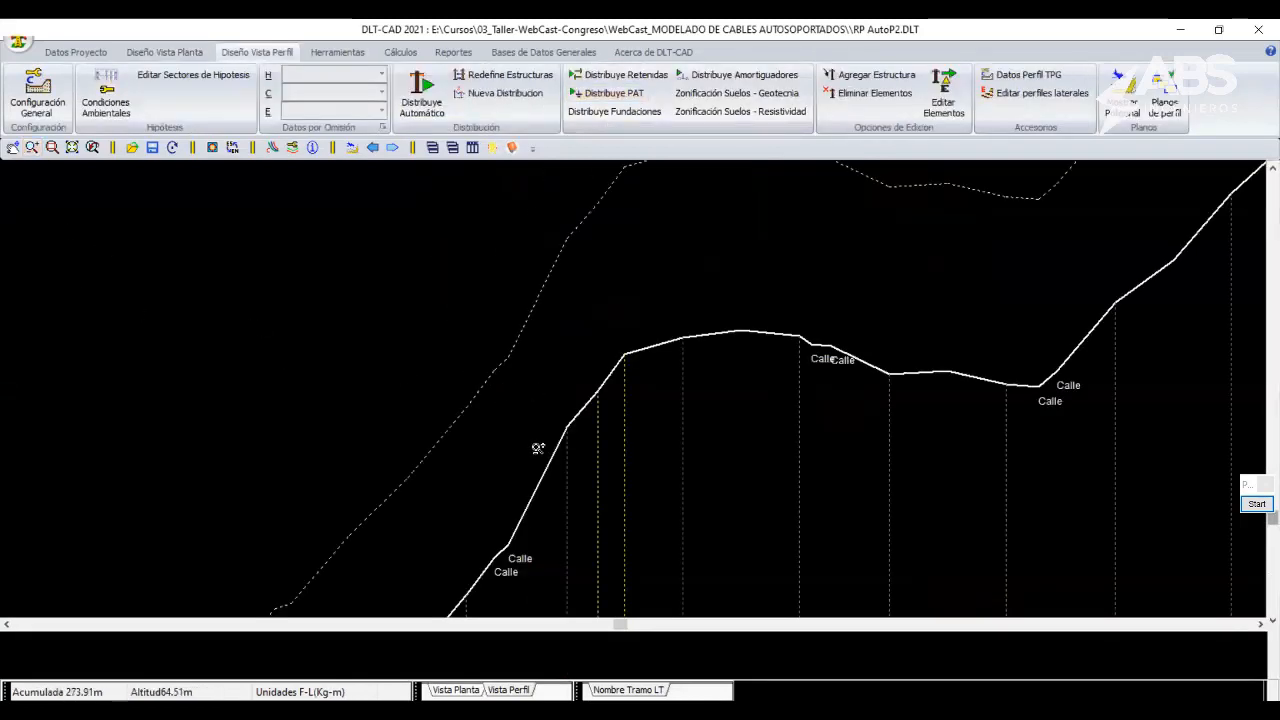
# Examine the recalculated profile along its whole length, then take a brief look at the route in Google Earth Pro.
pyautogui.scroll(-5, 538, 448)
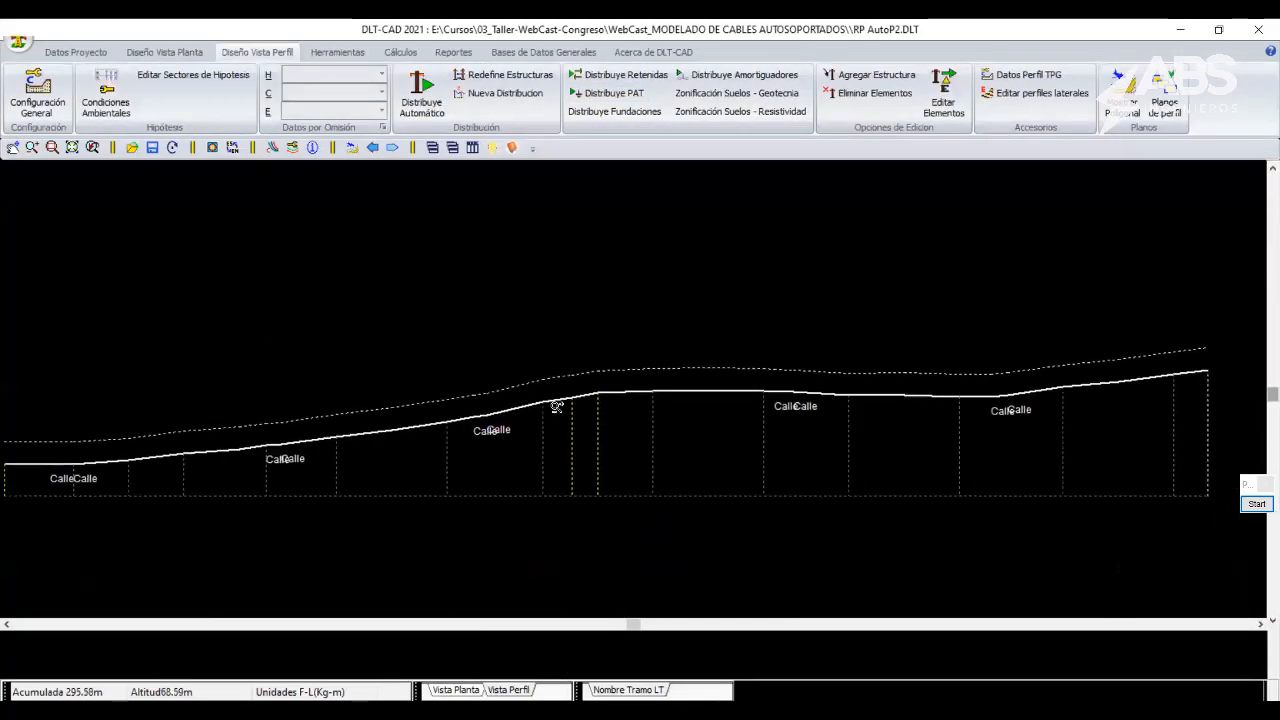
pyautogui.scroll(-1, 556, 406)
pyautogui.scroll(1, 541, 468)
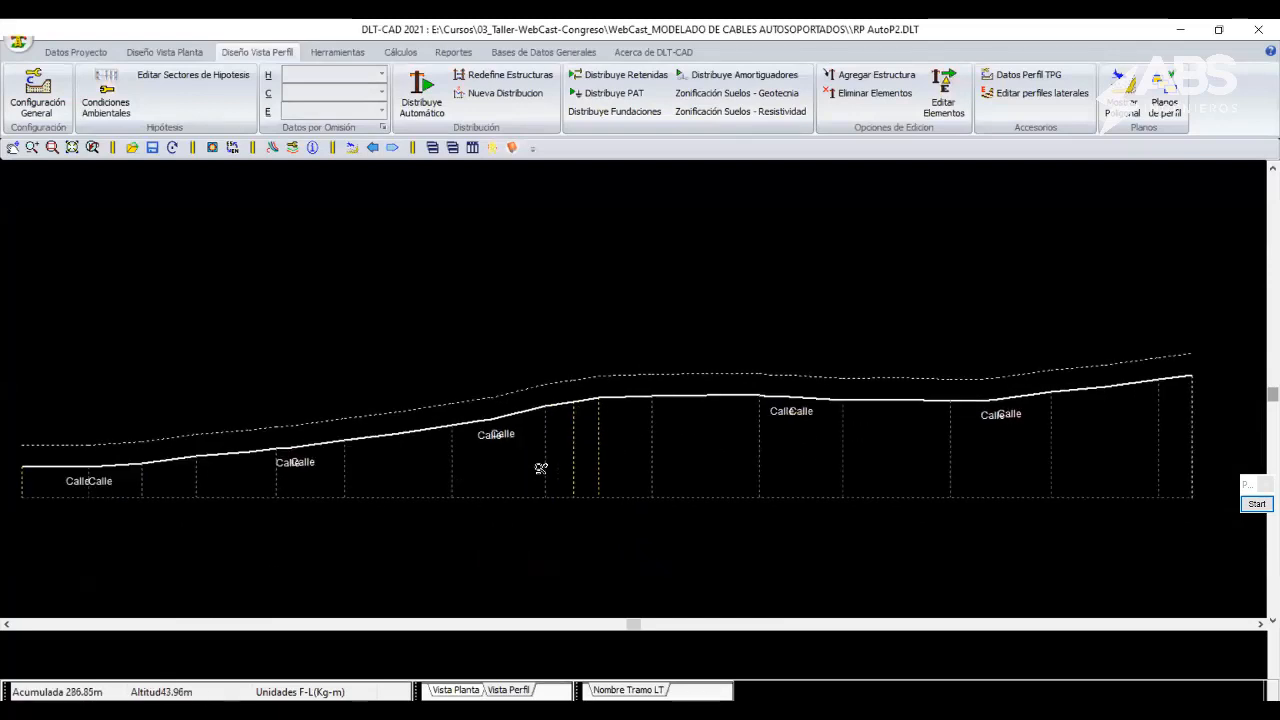
pyautogui.rightClick(504, 378)
pyautogui.click(479, 387)
pyautogui.scroll(1, 638, 392)
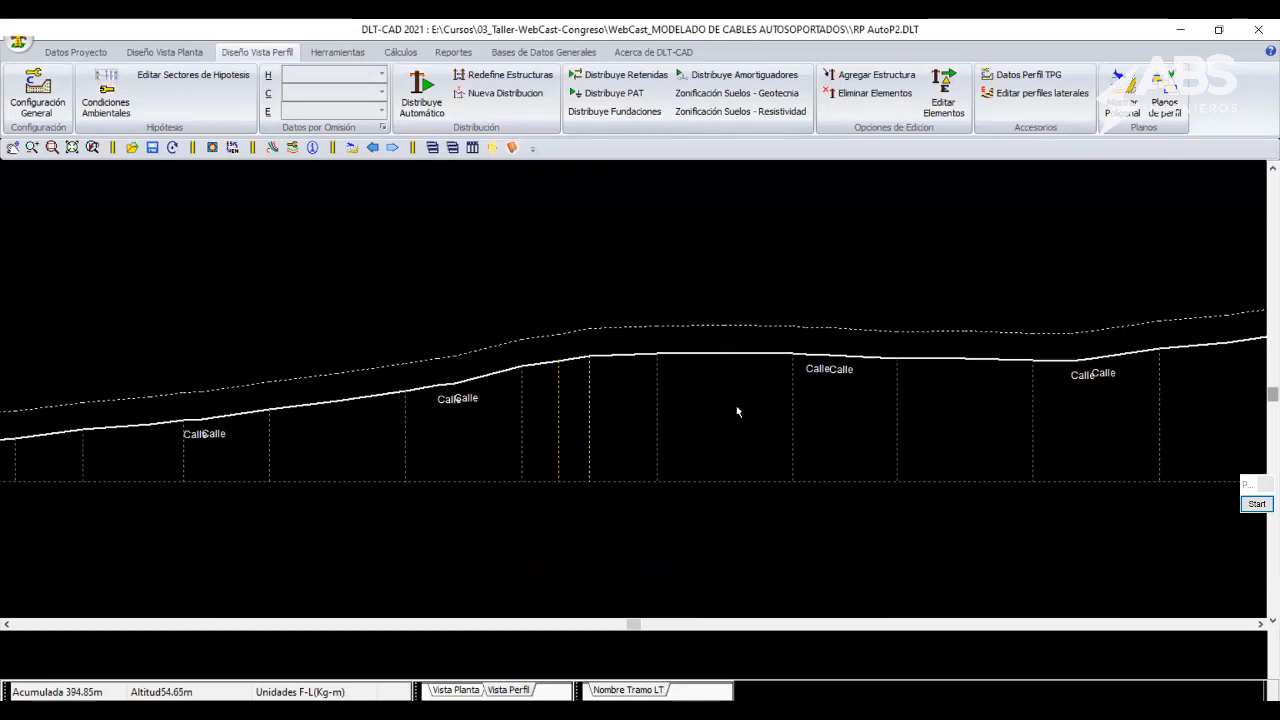
pyautogui.moveTo(738, 411); pyautogui.dragTo(648, 457, button='middle')
pyautogui.scroll(1, 700, 464)
pyautogui.scroll(-2, 477, 443)
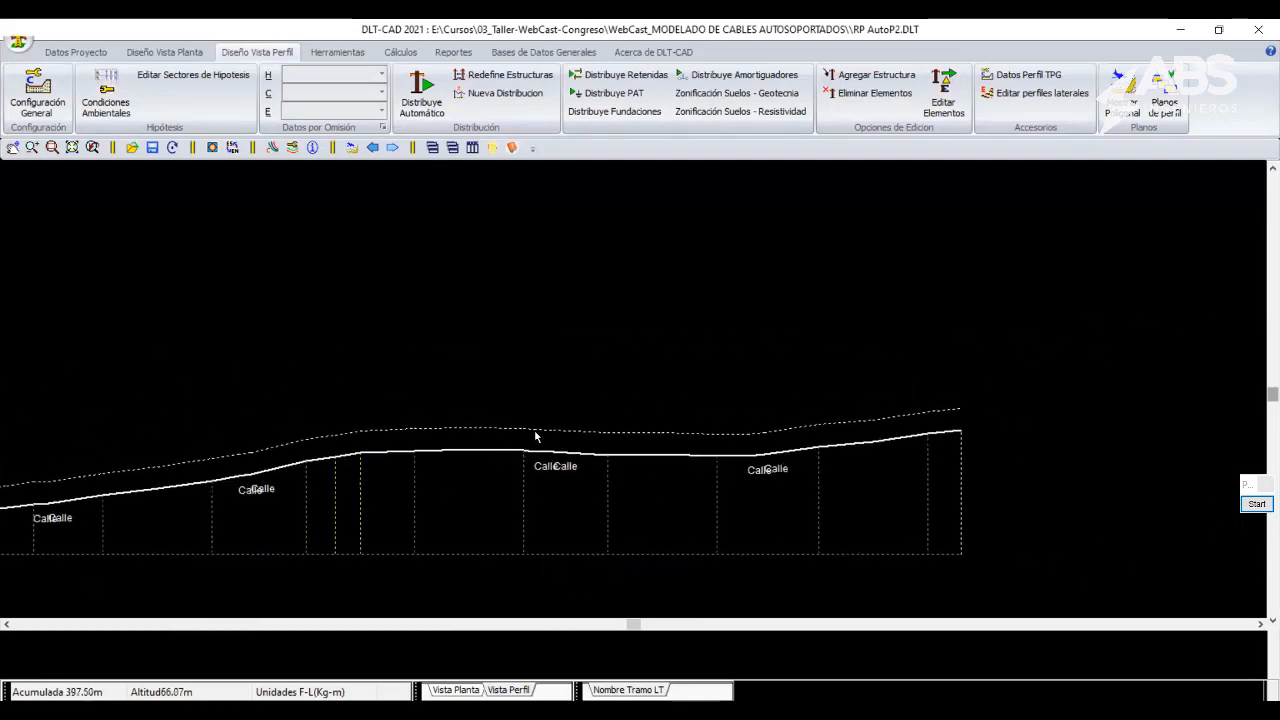
pyautogui.moveTo(535, 432); pyautogui.dragTo(696, 387, button='middle')
pyautogui.moveTo(309, 434); pyautogui.dragTo(467, 432, button='middle')
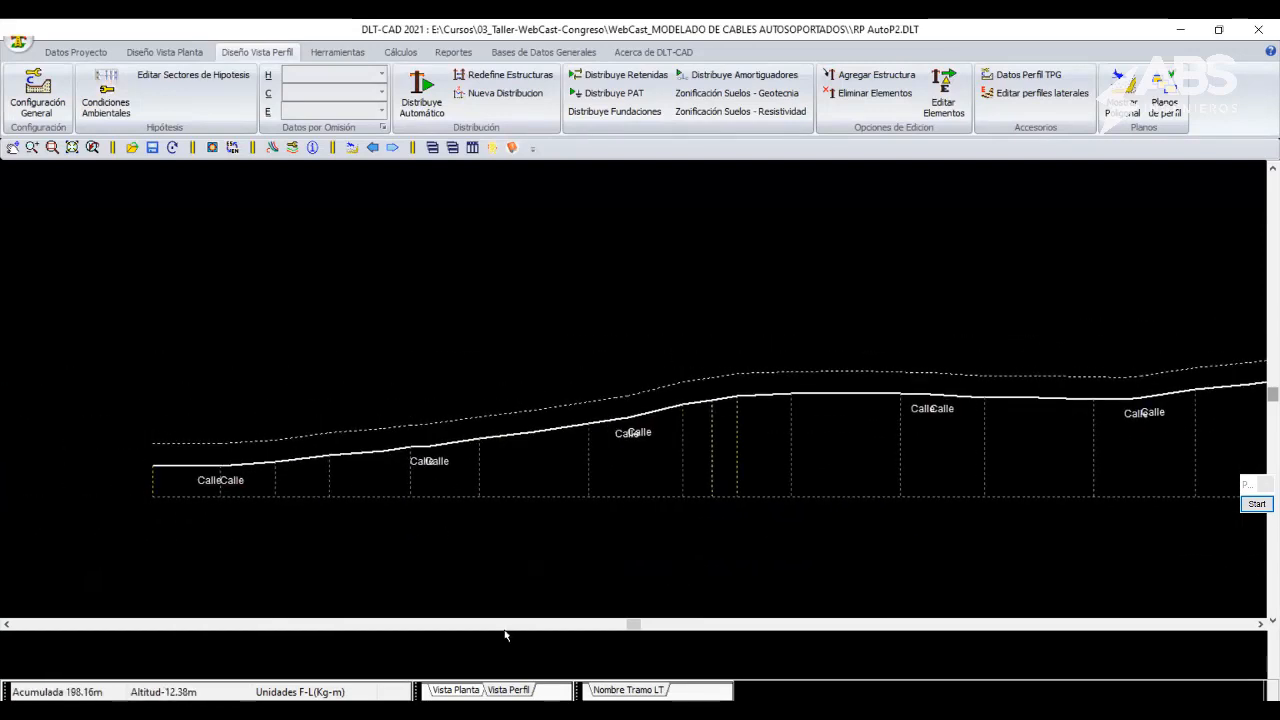
pyautogui.hotkey('alt', 'Tab')
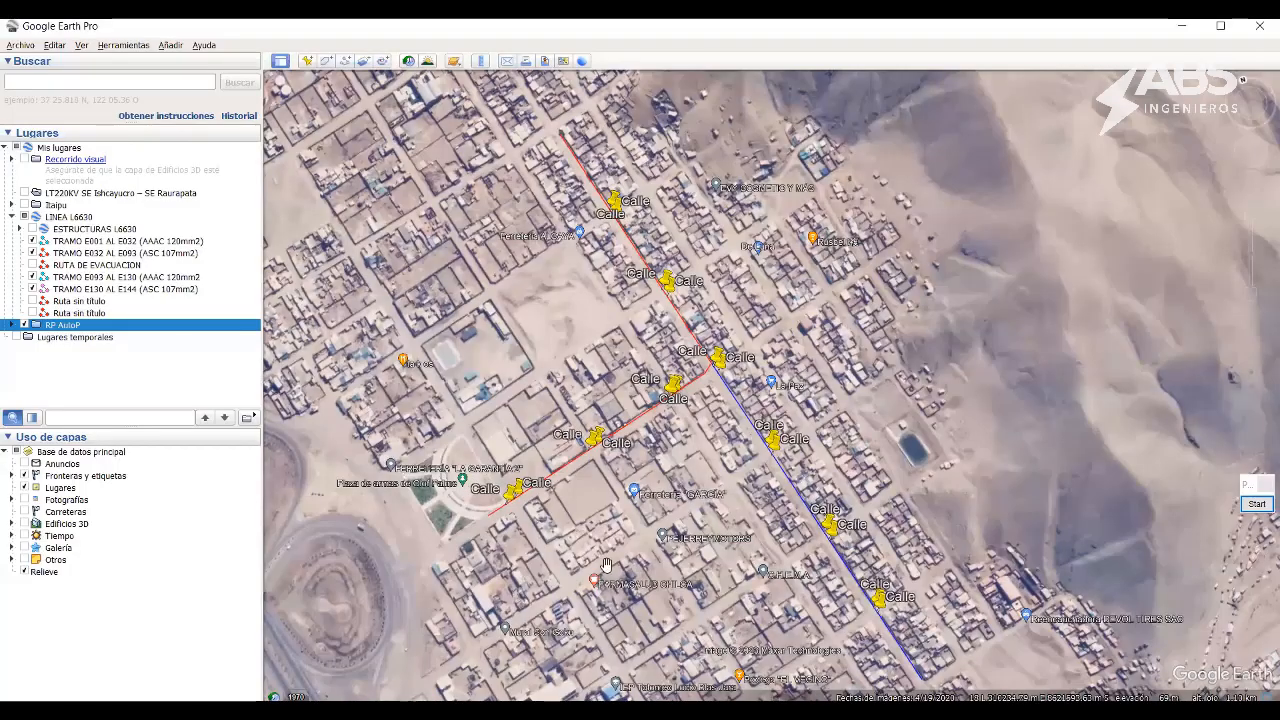
pyautogui.hotkey('alt', 'Tab')
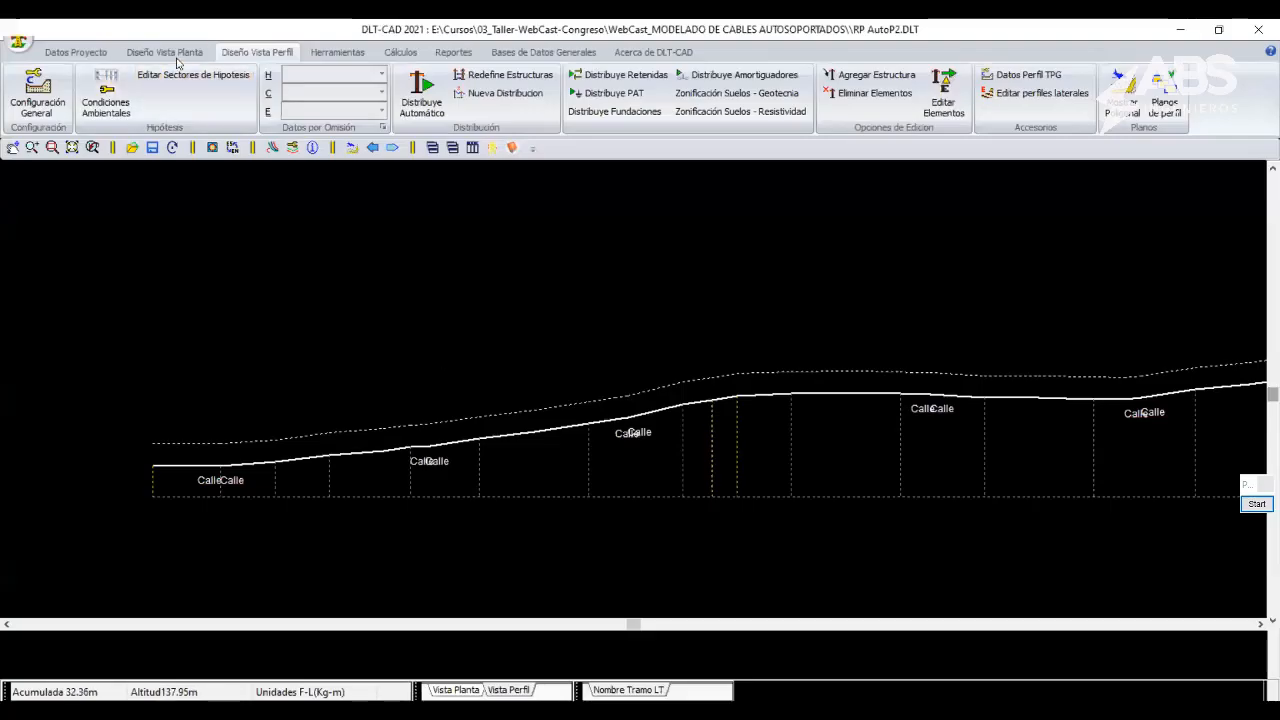
# In the plan view, convert the polyline running from the corner down past the lower Calle points into a transmission line route.
pyautogui.click(164, 52)
pyautogui.scroll(3, 648, 436)
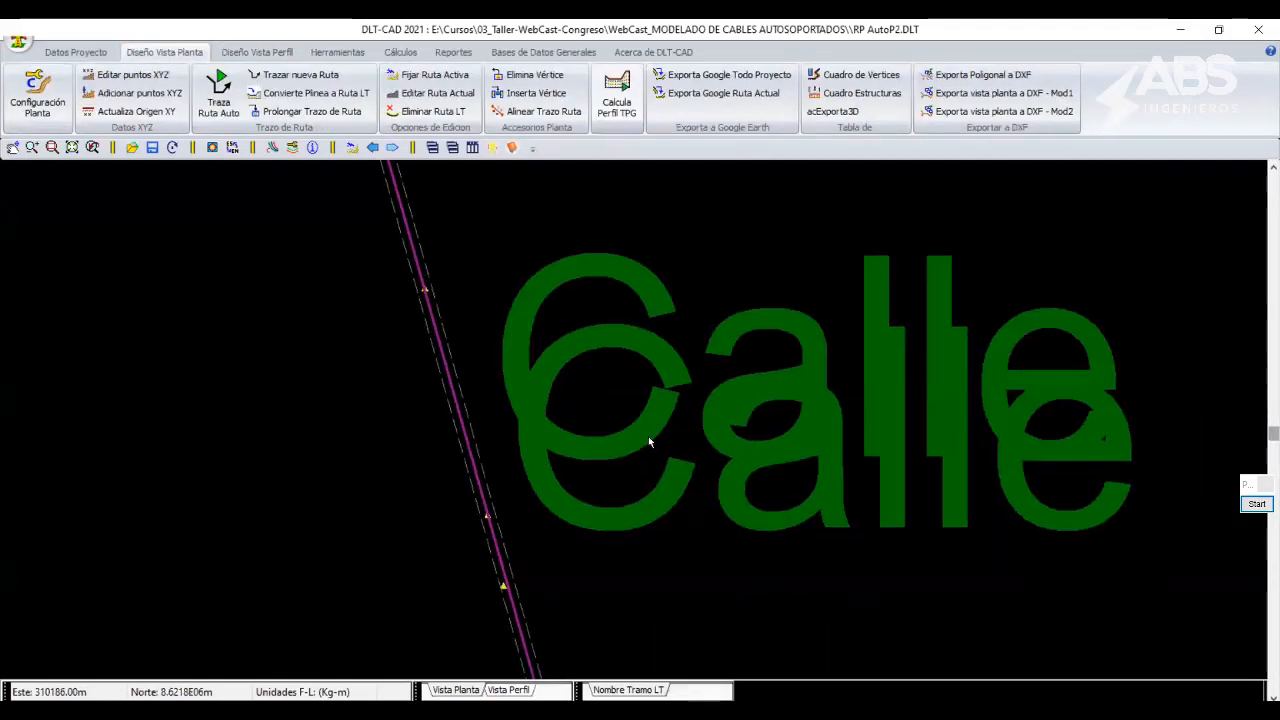
pyautogui.scroll(-5, 648, 436)
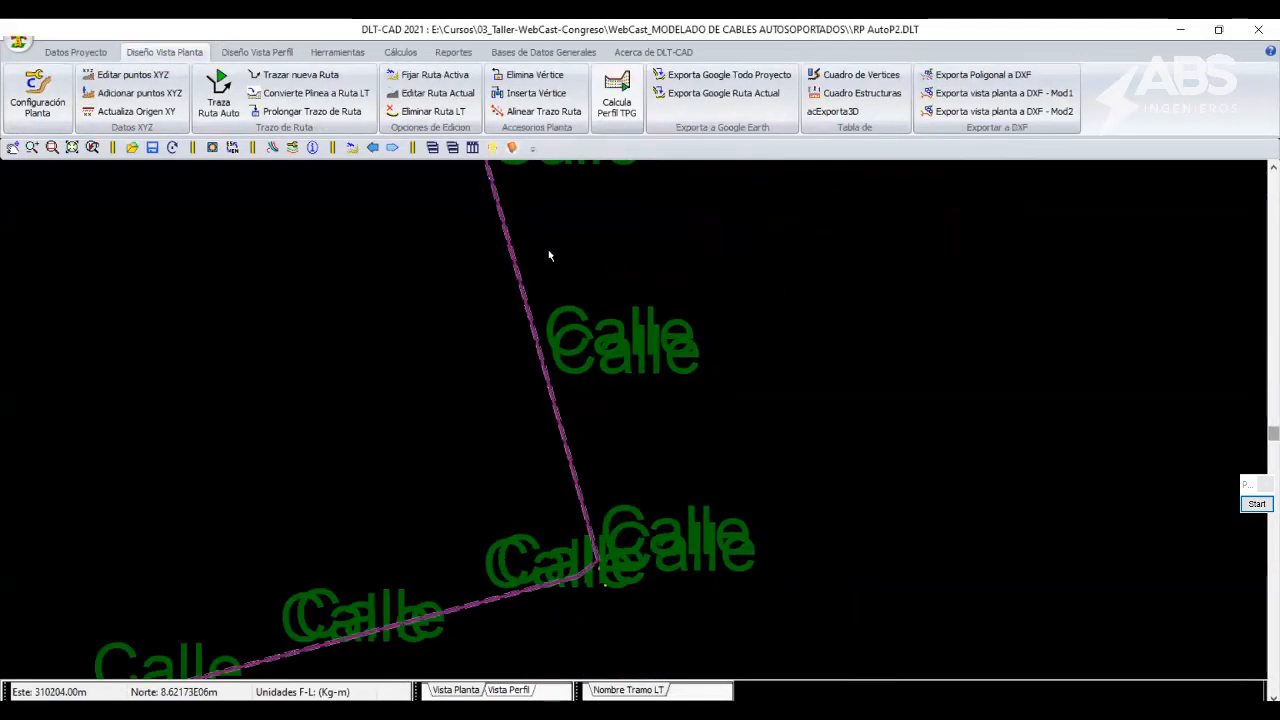
pyautogui.scroll(-2, 577, 420)
pyautogui.moveTo(648, 565); pyautogui.dragTo(577, 397, button='middle')
pyautogui.scroll(2, 560, 369)
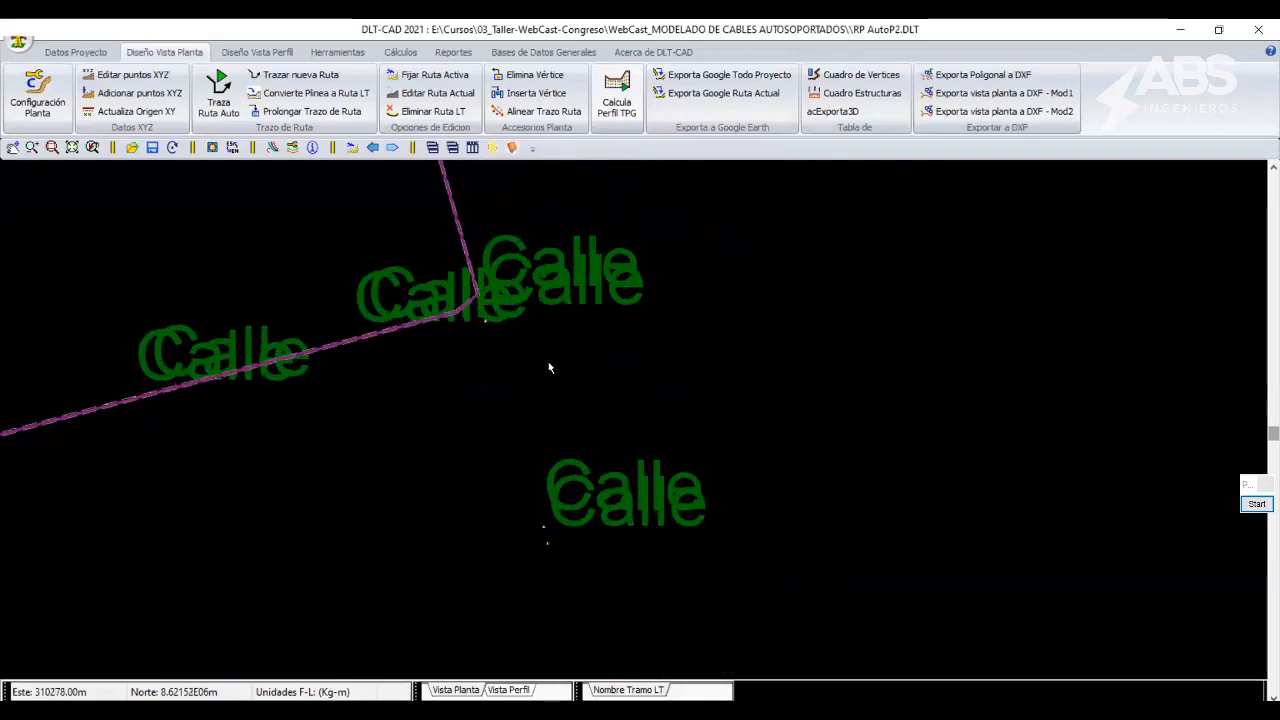
pyautogui.scroll(3, 548, 368)
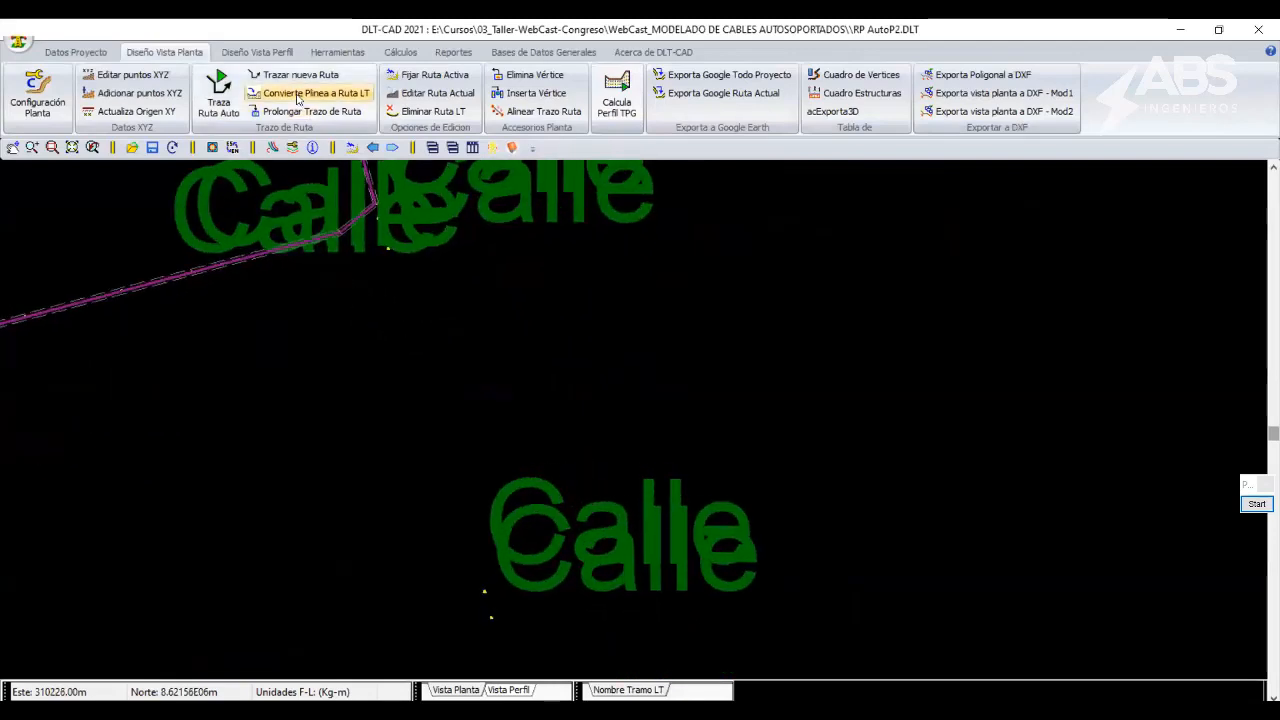
pyautogui.click(447, 456)
pyautogui.scroll(-3, 483, 440)
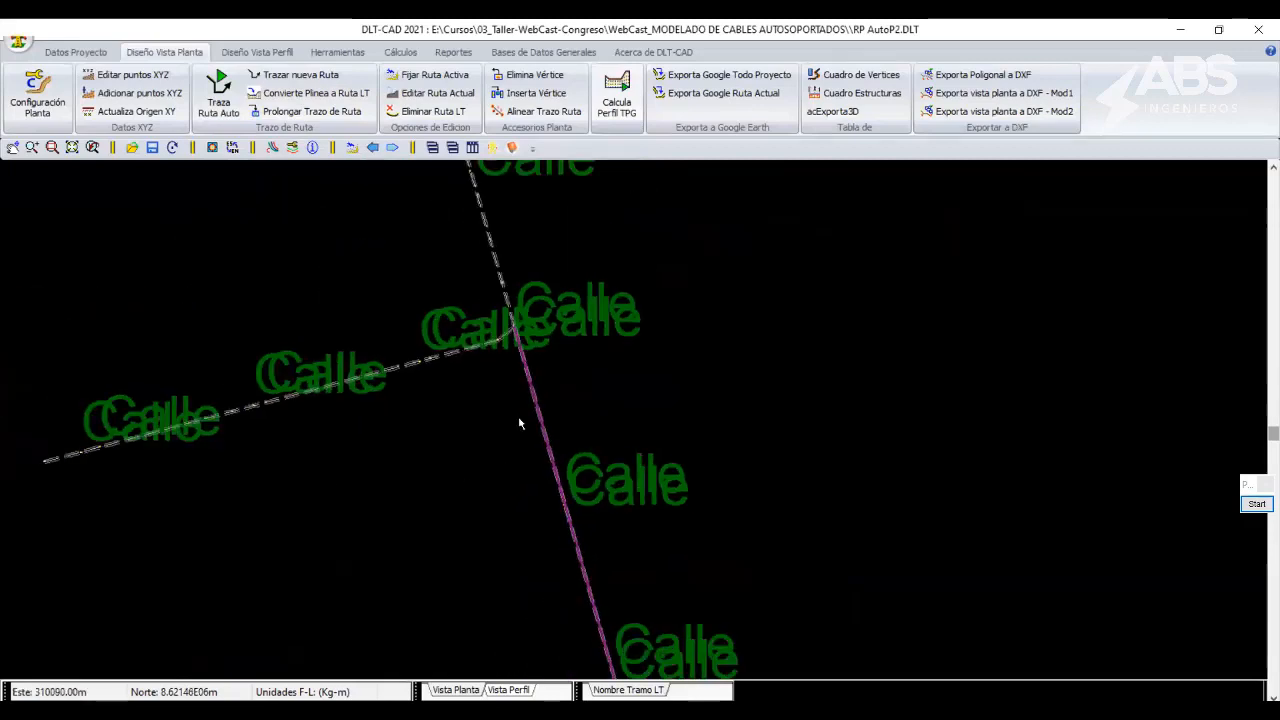
# Edit the newly converted route to autocomplete its intermediate points, and redefine it.
pyautogui.scroll(2, 602, 457)
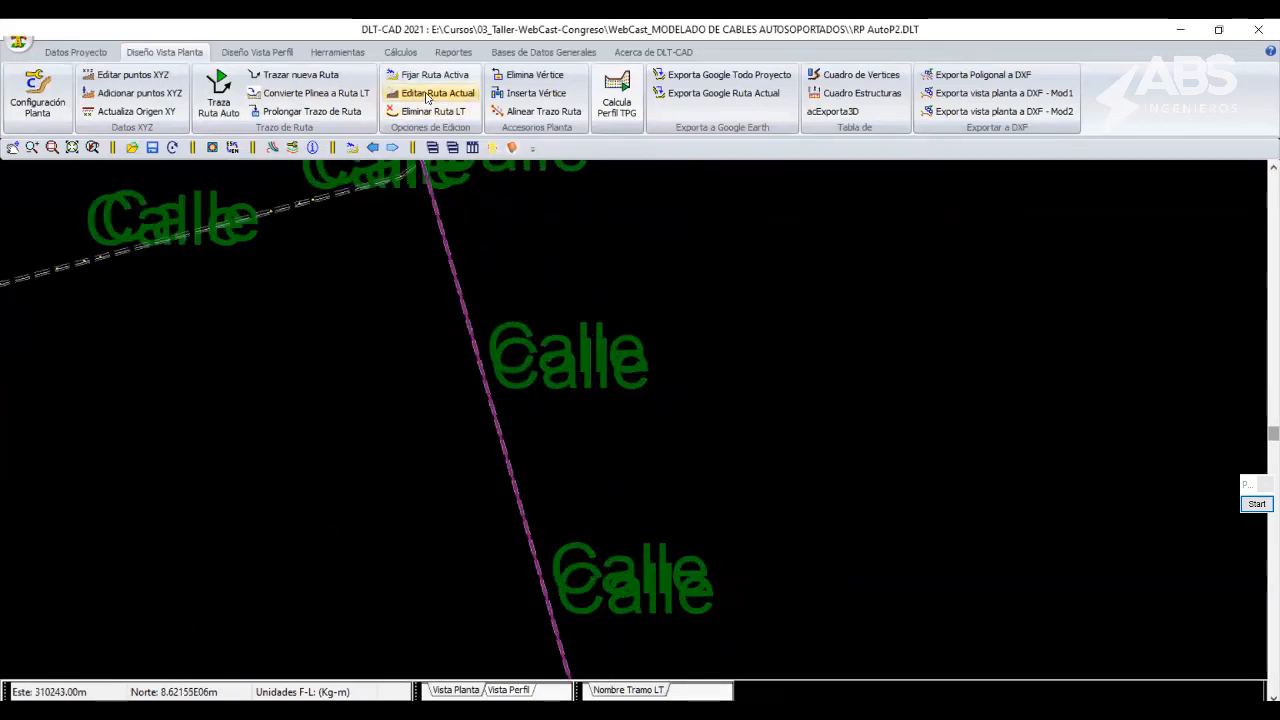
pyautogui.click(427, 96)
pyautogui.click(510, 479)
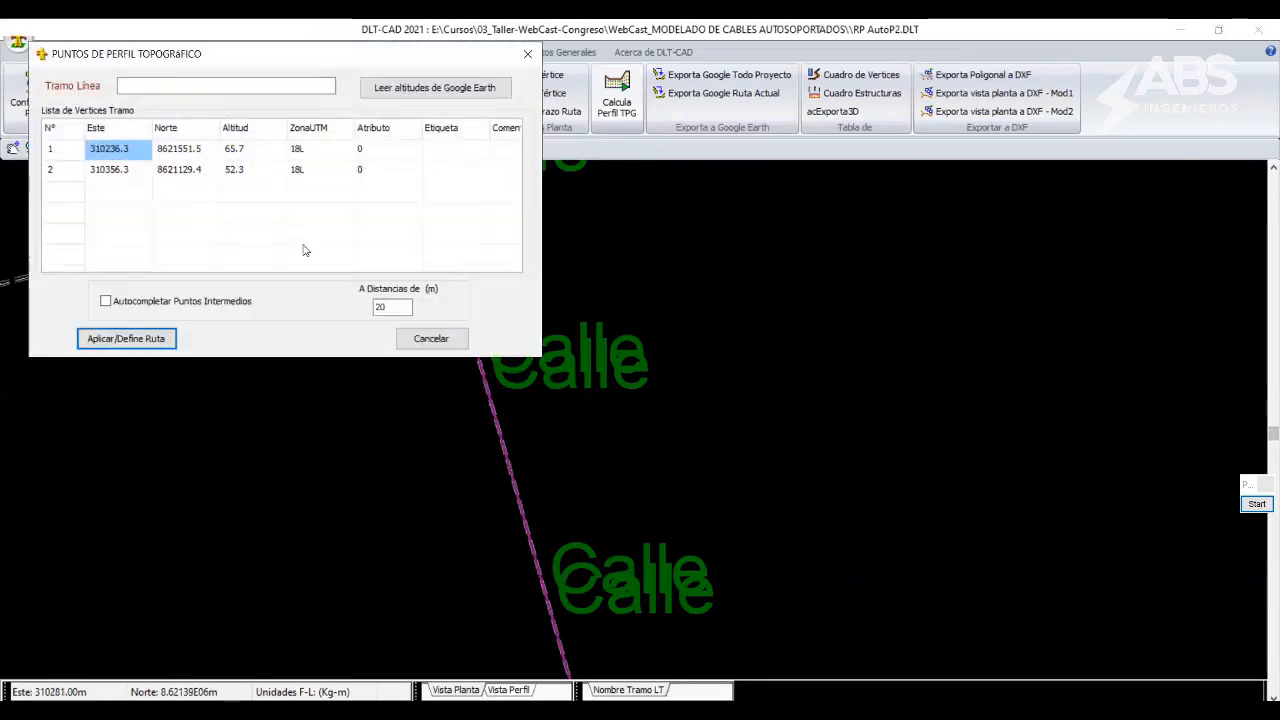
pyautogui.click(150, 299)
pyautogui.click(140, 336)
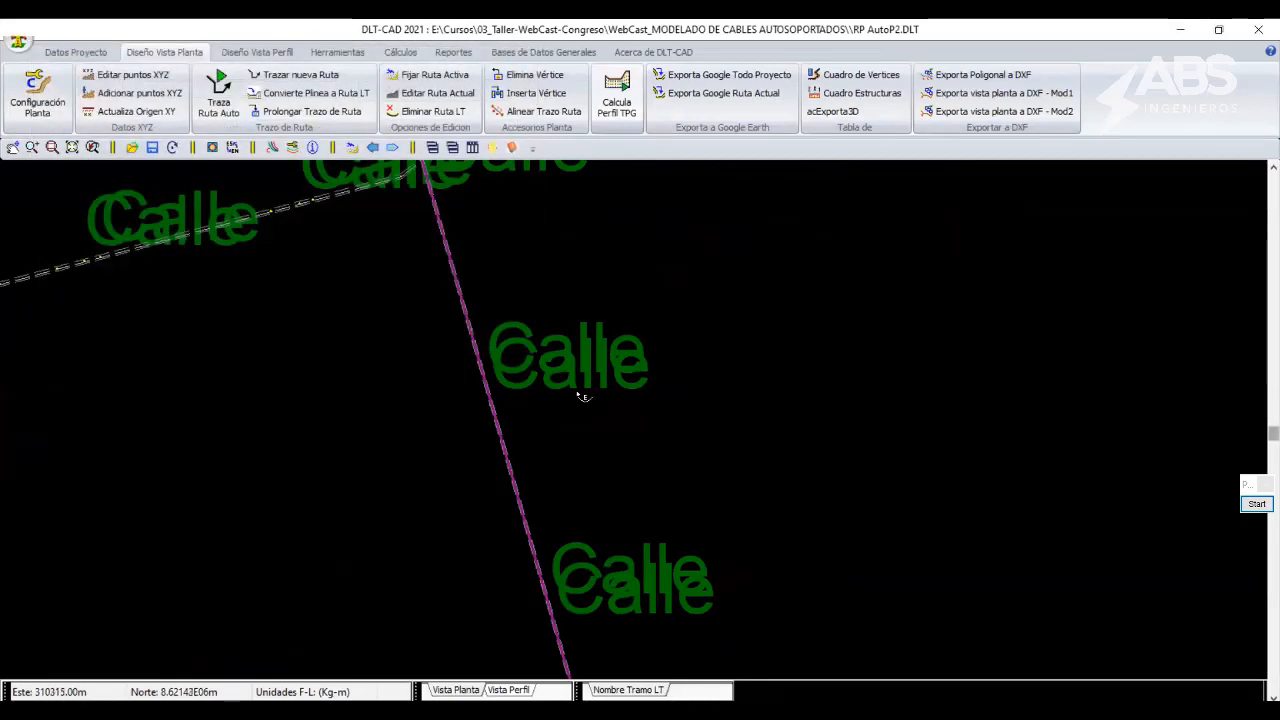
pyautogui.rightClick(580, 393)
pyautogui.click(592, 404)
# Calculate the topographic profile (Perfil TPG) of the second route and fit its full length in view.
pyautogui.click(613, 122)
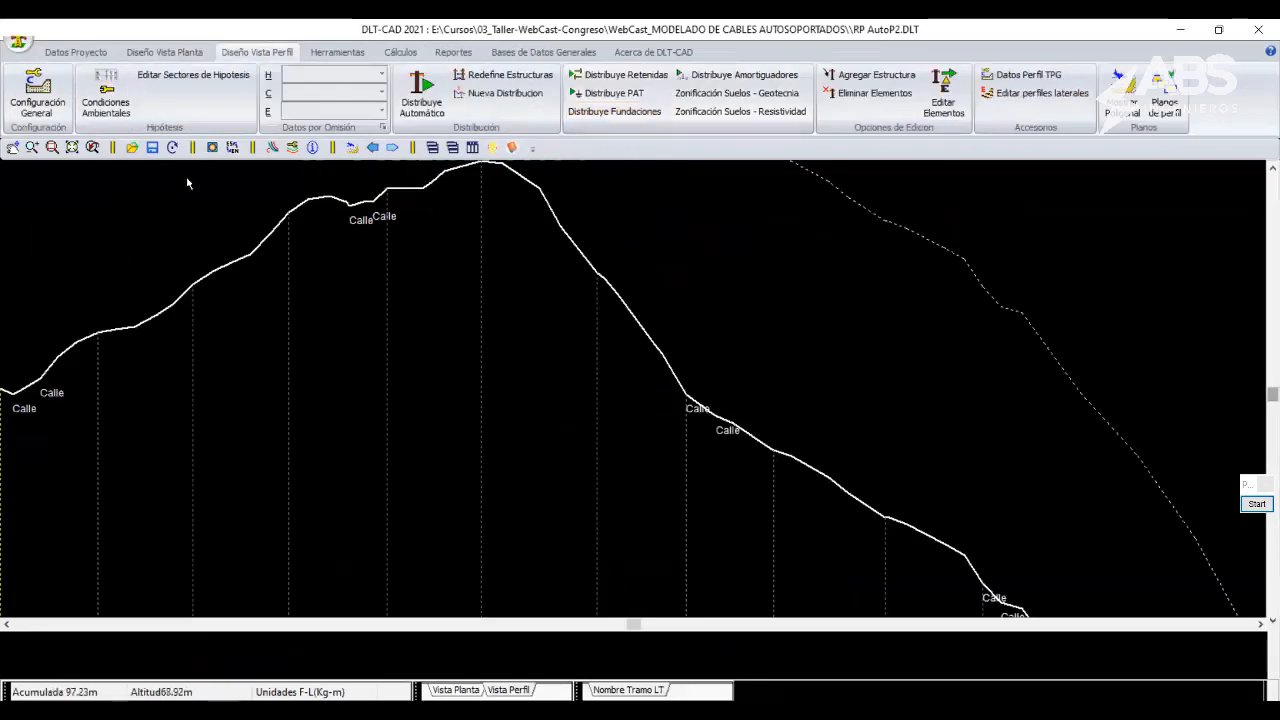
pyautogui.scroll(-5, 420, 431)
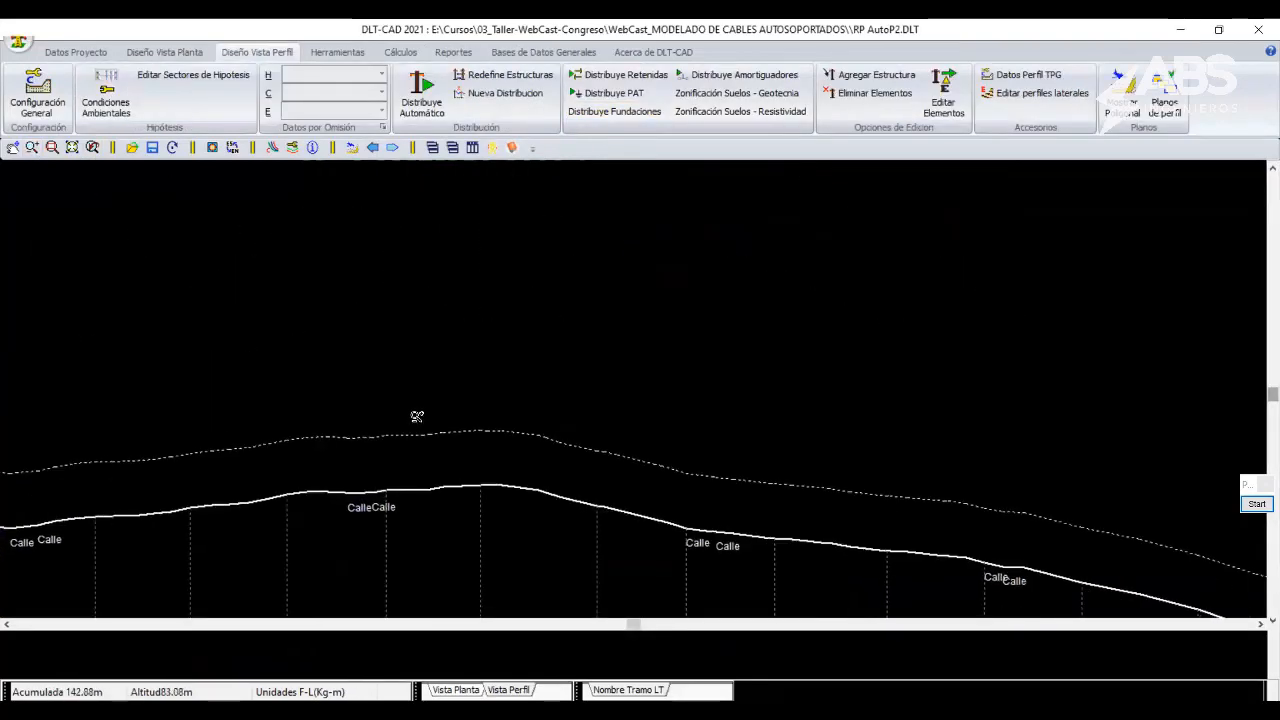
pyautogui.rightClick(473, 437)
pyautogui.click(440, 443)
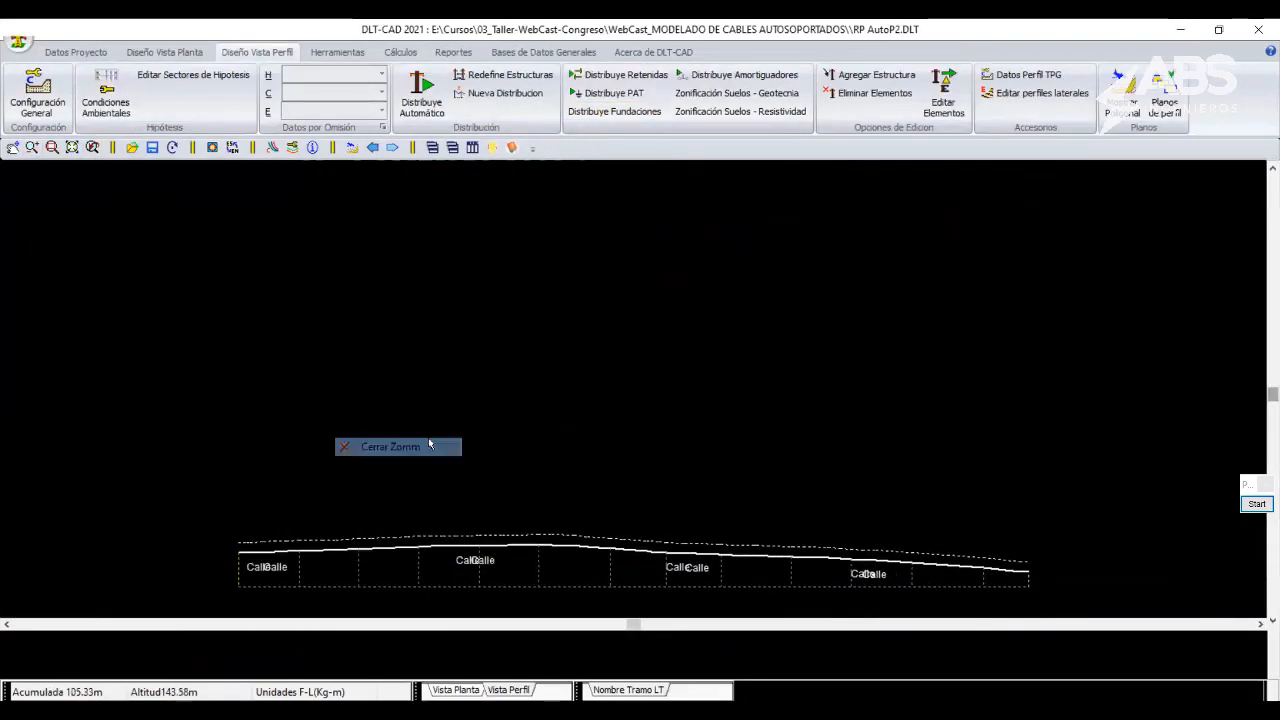
# Go back to the profile of Tramo Línea01 to review it, and return to the profile of Tramo Línea02.
pyautogui.click(389, 148)
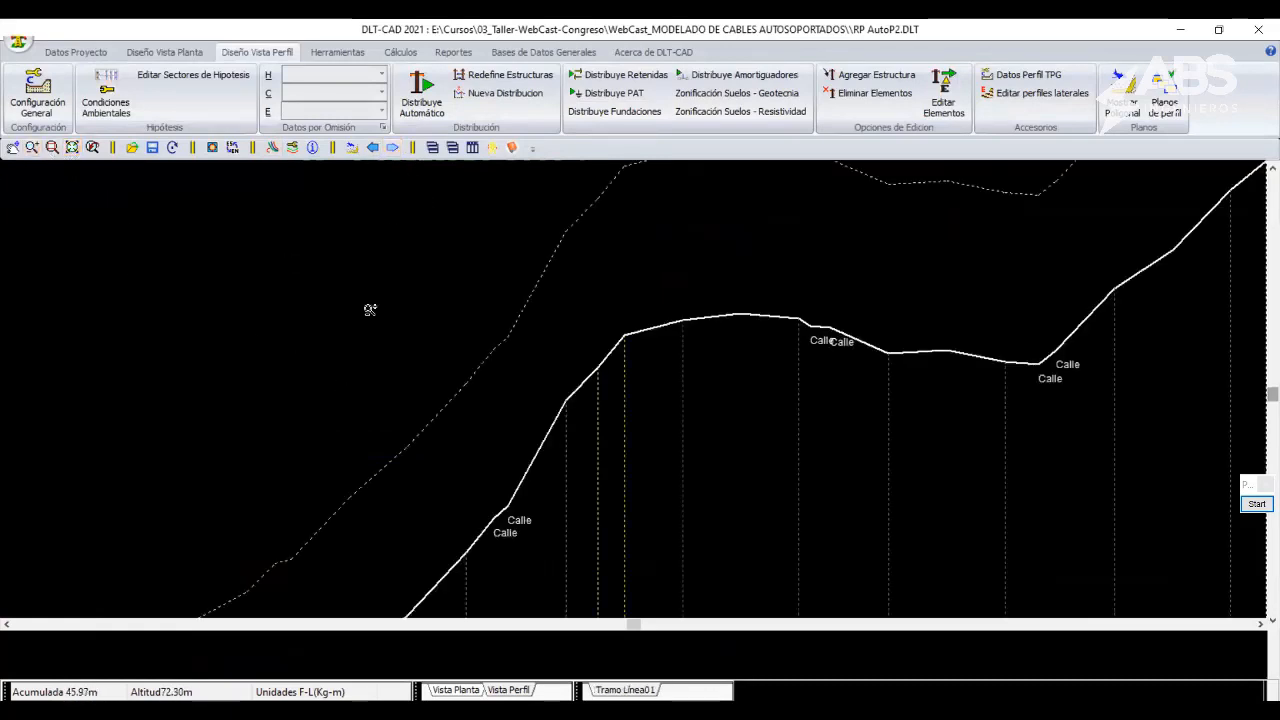
pyautogui.scroll(-4, 430, 402)
pyautogui.rightClick(443, 414)
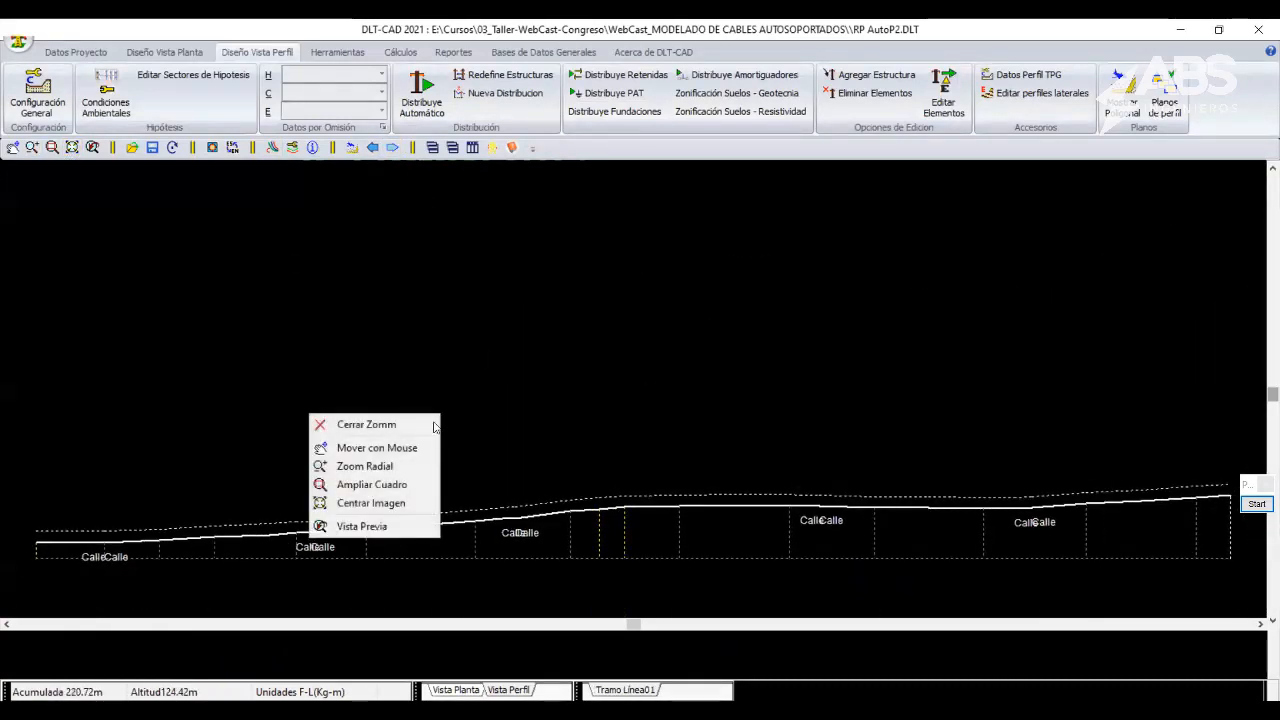
pyautogui.click(400, 424)
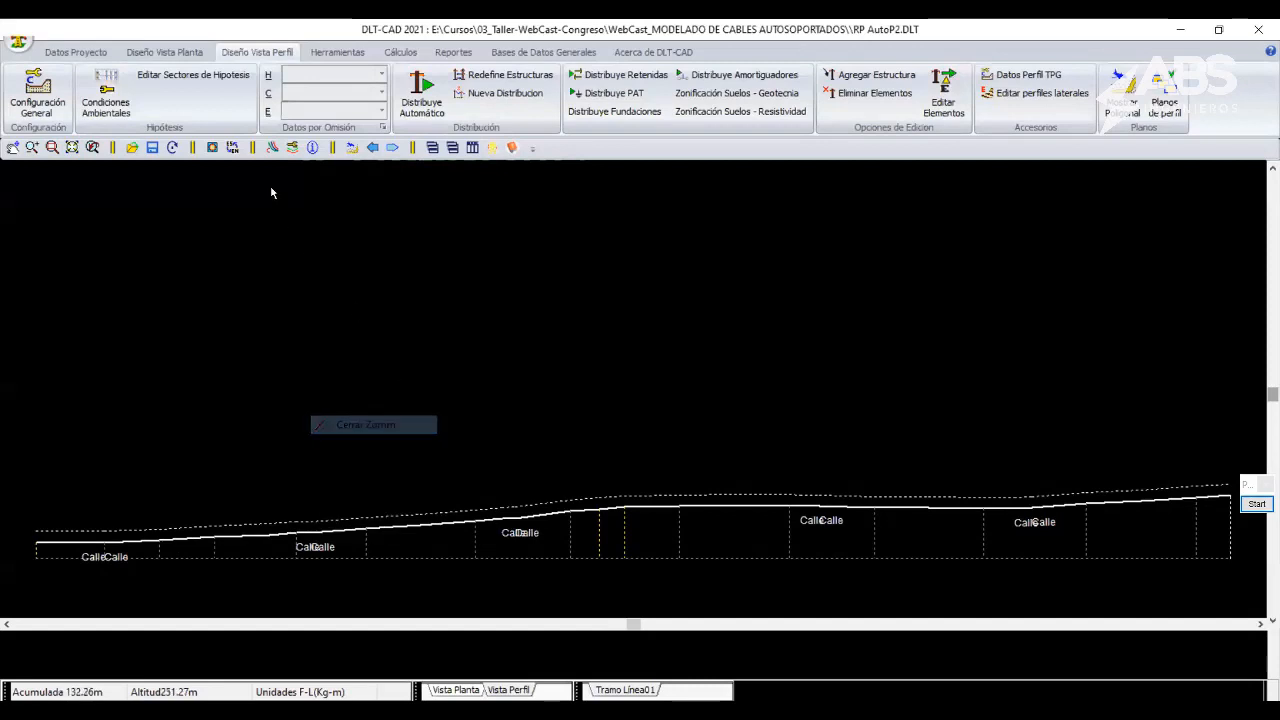
pyautogui.click(392, 148)
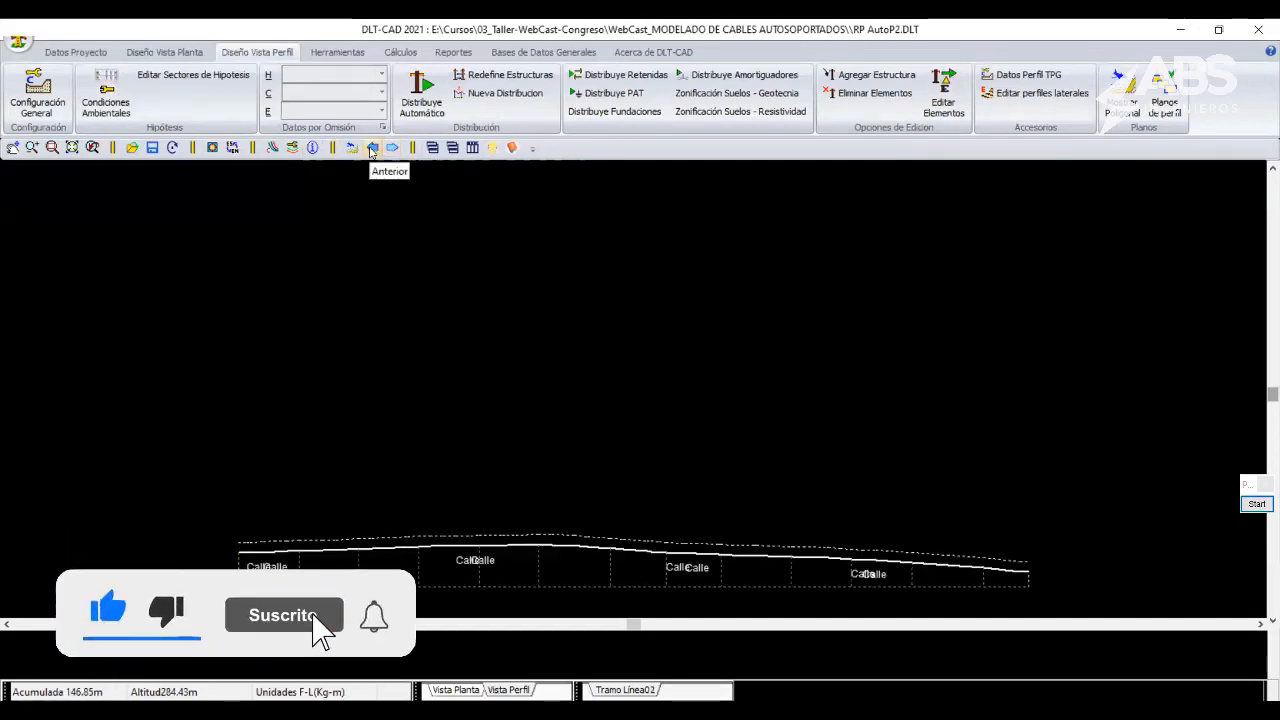
# Switch between the Tramo Línea01 and Tramo Línea02 profiles, ending on the profile of Tramo Línea01.
pyautogui.click(371, 148)
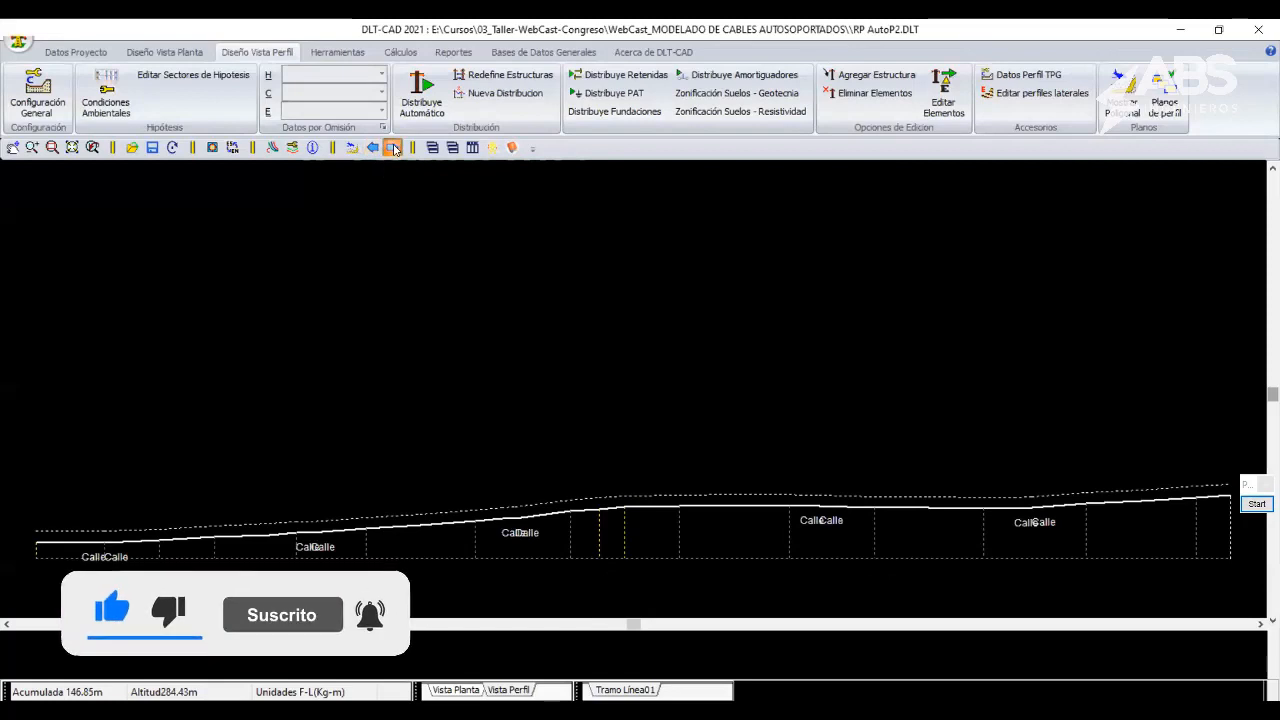
pyautogui.click(393, 149)
pyautogui.click(375, 149)
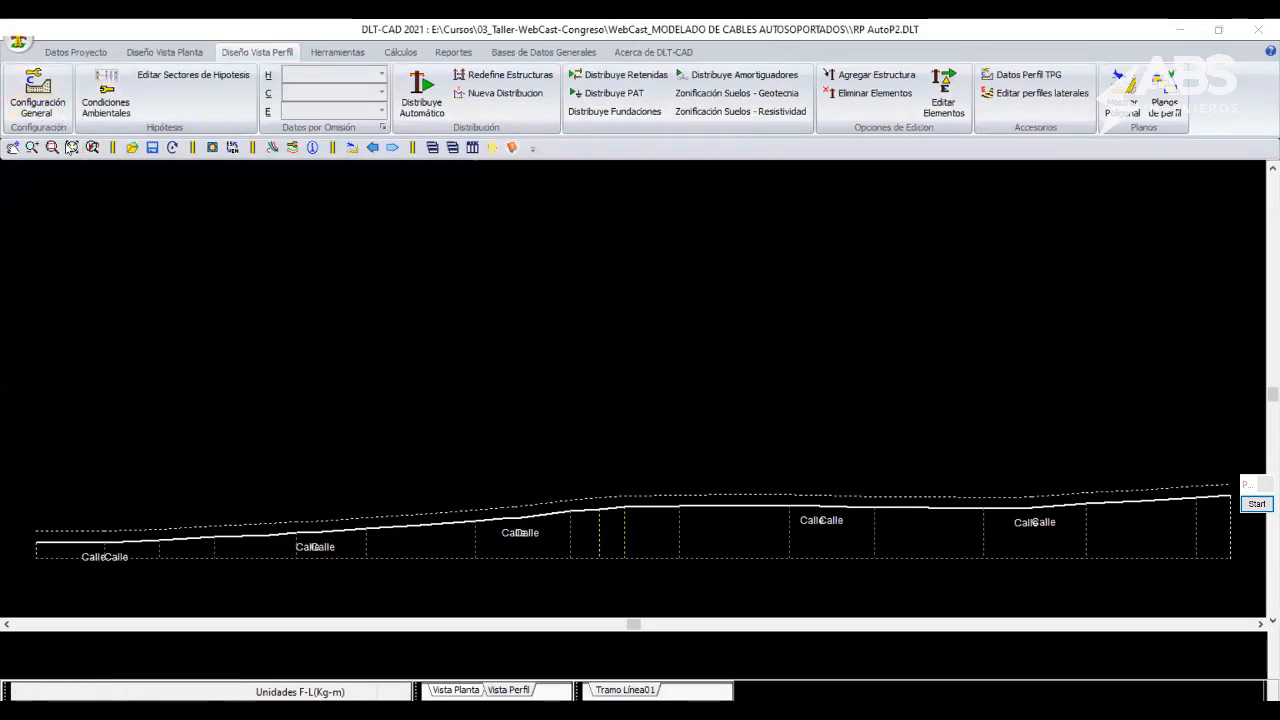
pyautogui.click(34, 108)
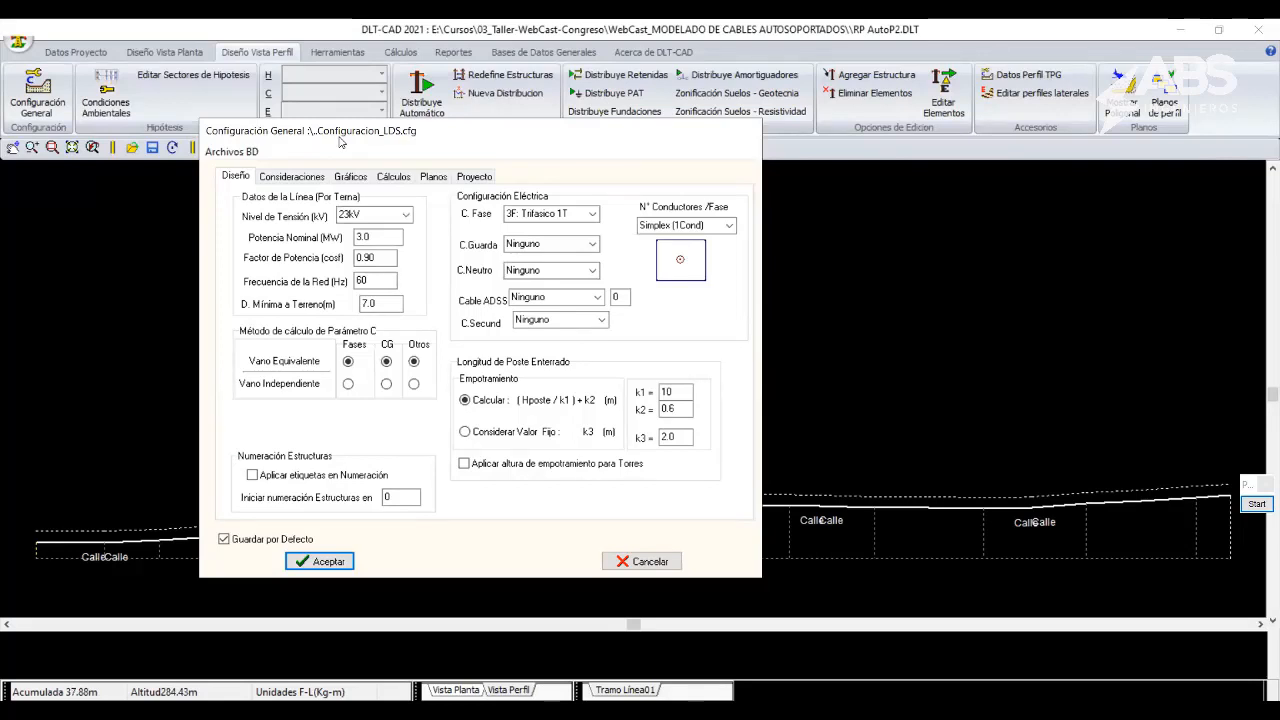
pyautogui.moveTo(340, 142); pyautogui.dragTo(326, 186)
pyautogui.click(634, 607)
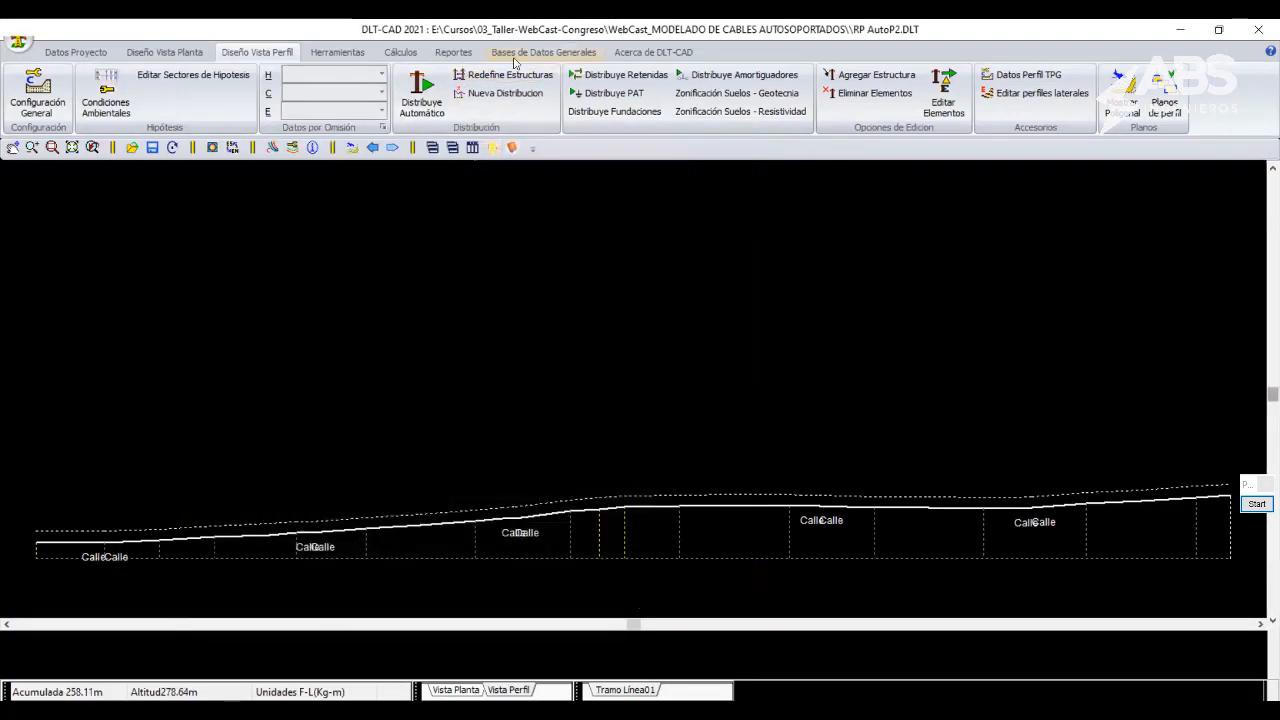
# Review the structures database and the Pre ensamblado conductors in the conductor database, closing each without editing.
pyautogui.click(543, 52)
pyautogui.click(76, 90)
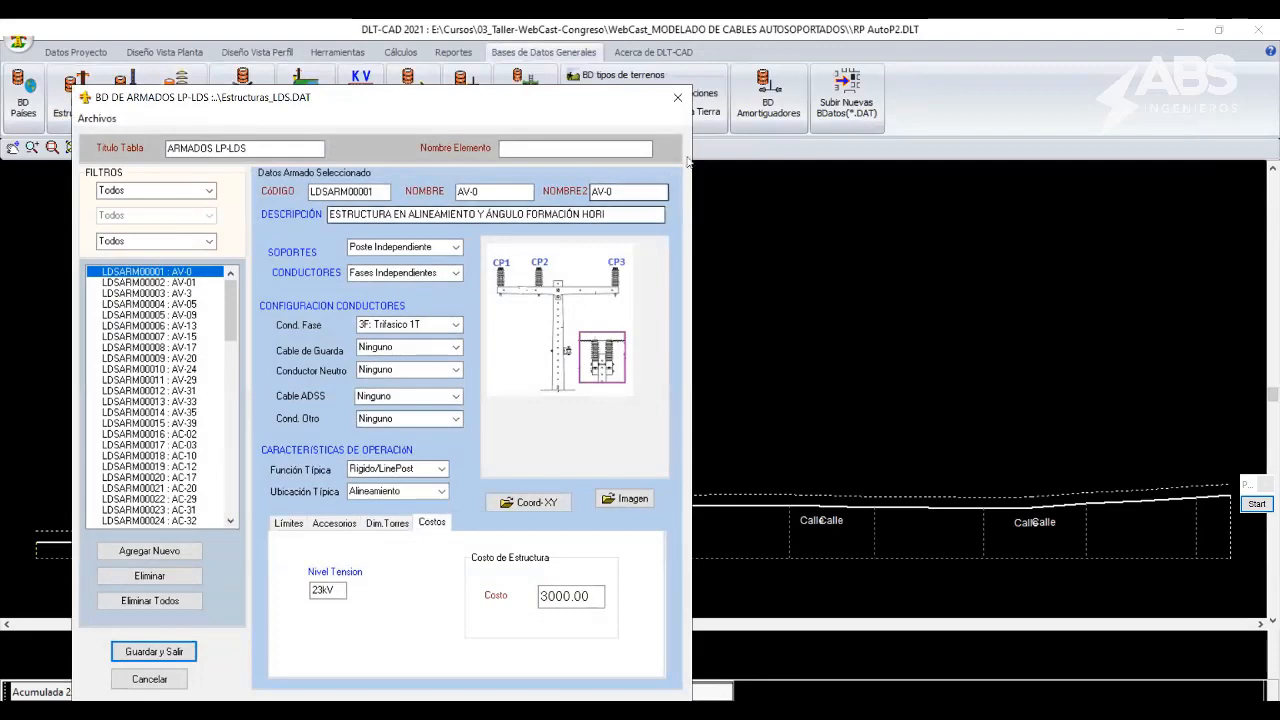
pyautogui.click(677, 97)
pyautogui.click(241, 90)
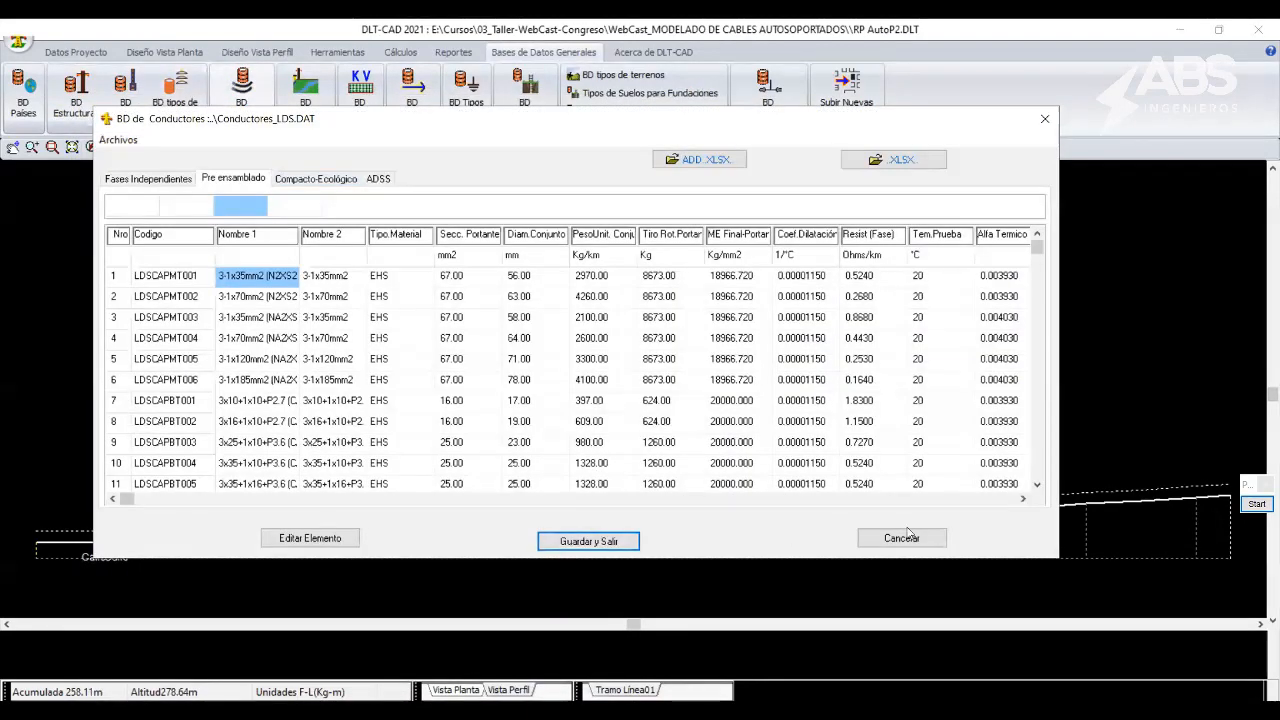
pyautogui.click(897, 535)
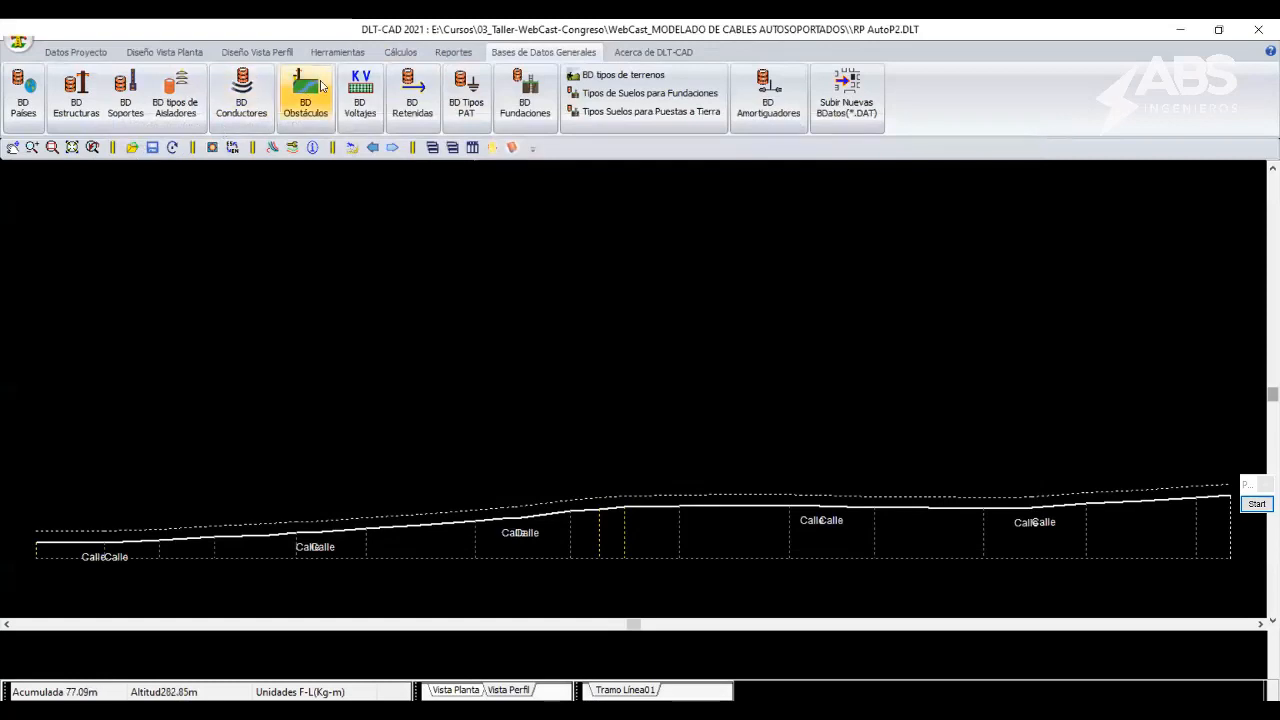
# In the general configuration, set the voltage level to 10kV and the nominal power to 0.5 MW.
pyautogui.click(243, 53)
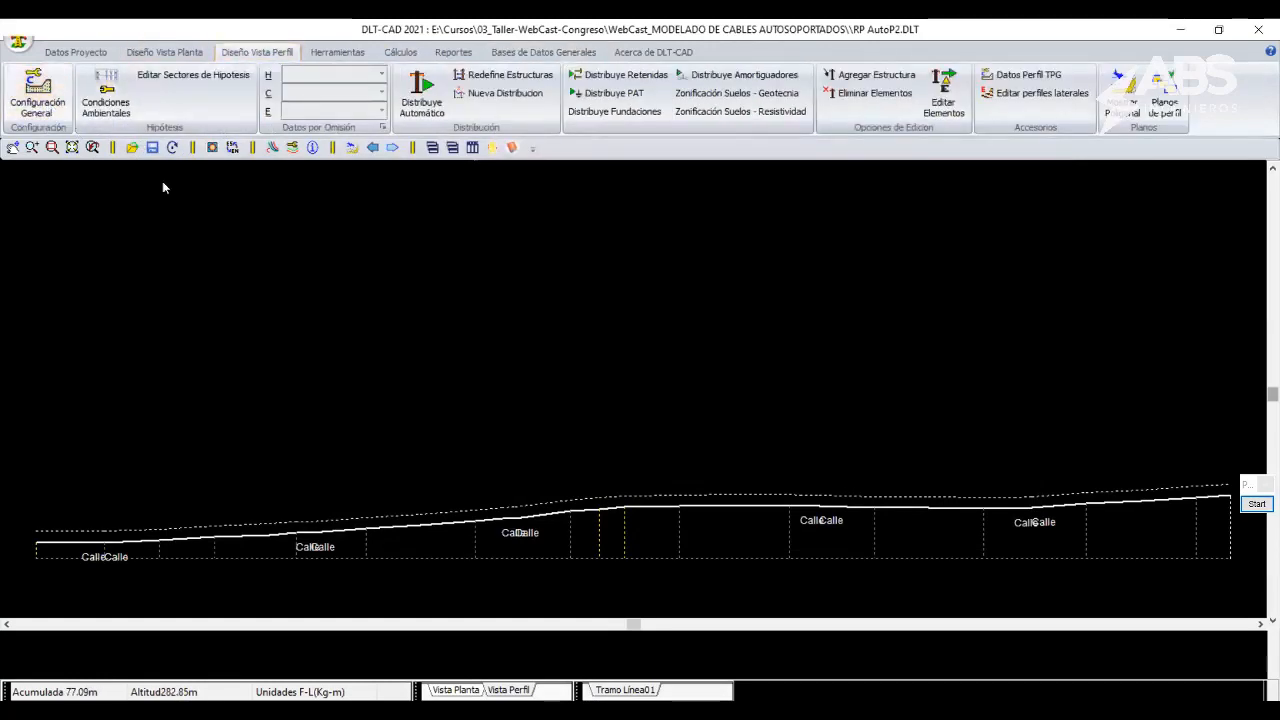
pyautogui.click(37, 92)
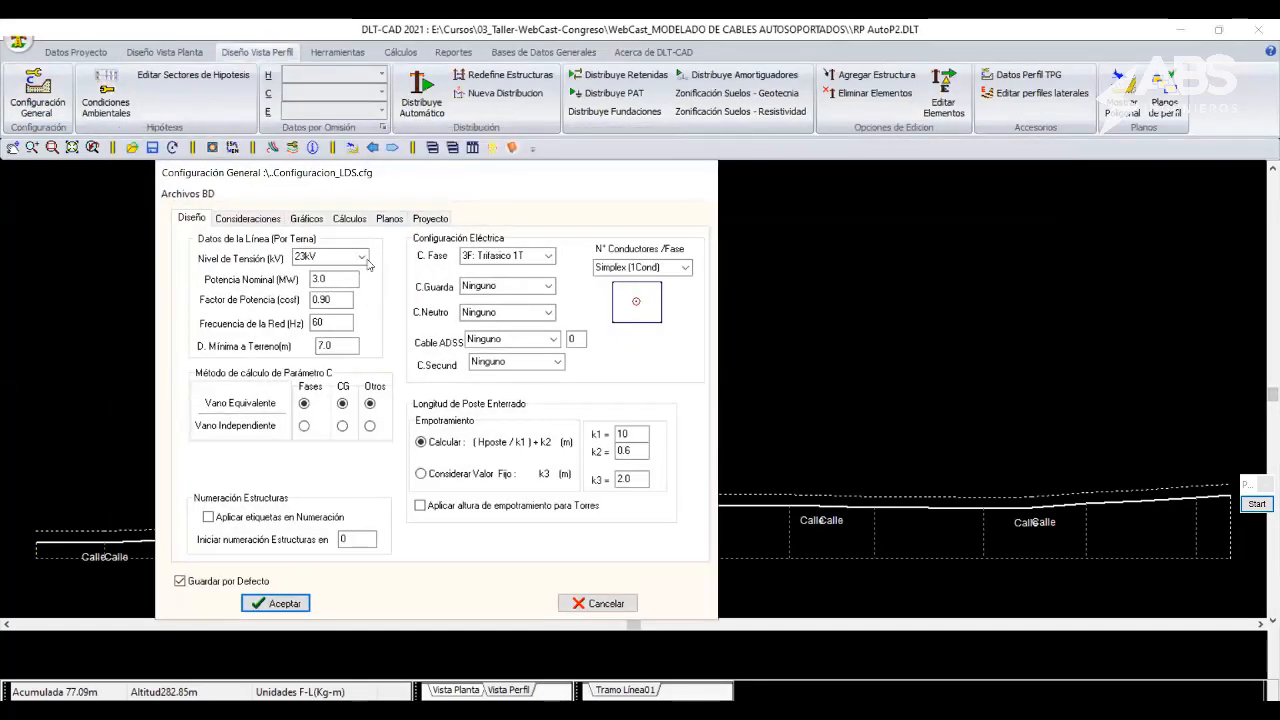
pyautogui.click(363, 258)
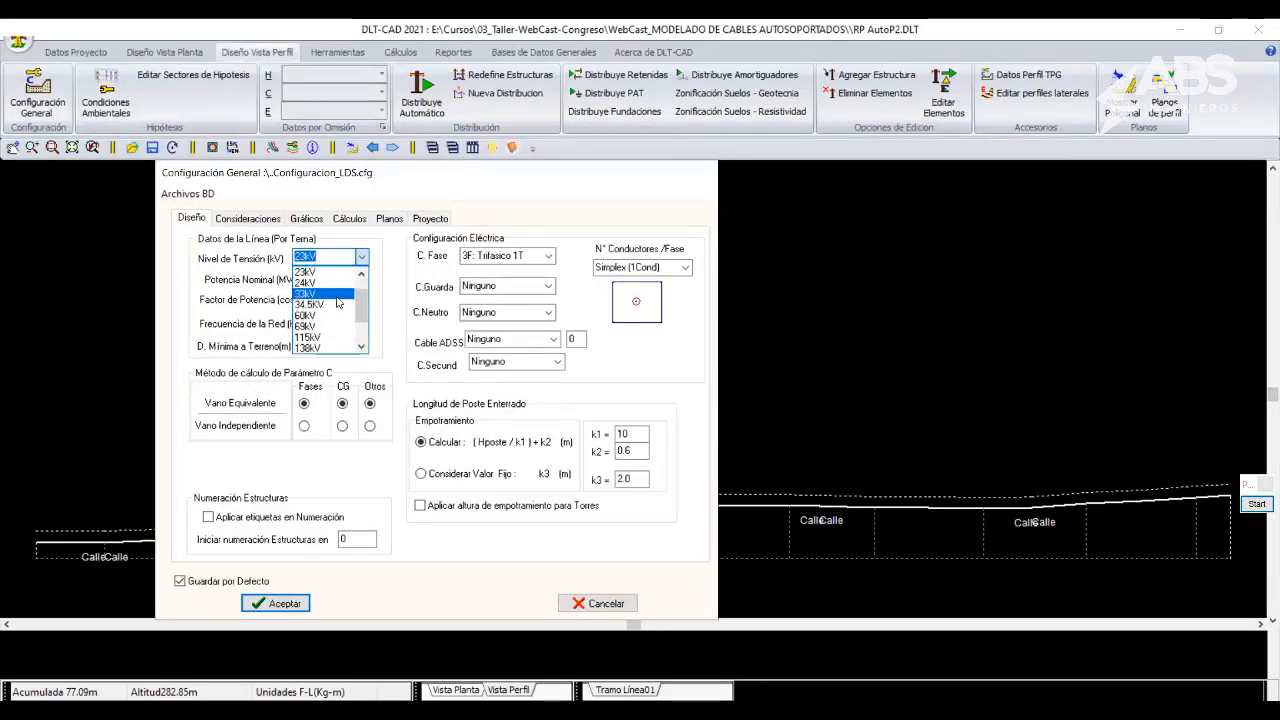
pyautogui.scroll(2, 318, 300)
pyautogui.click(318, 273)
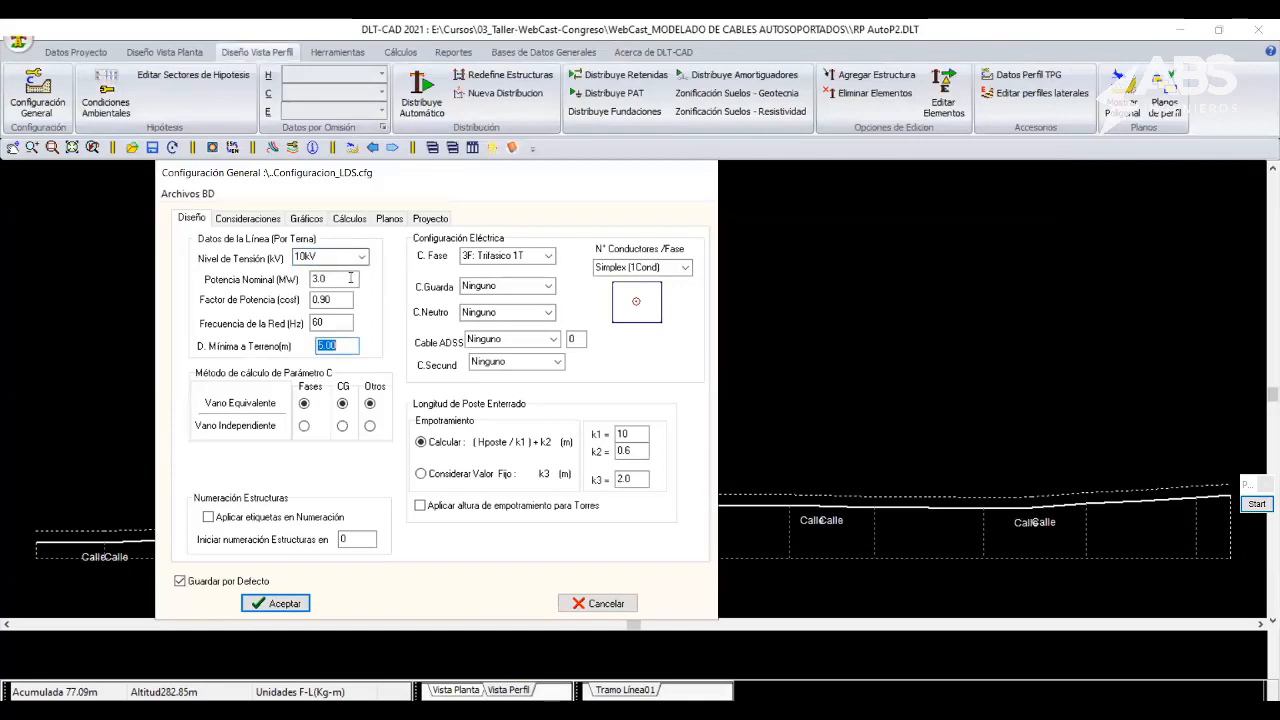
pyautogui.click(320, 278)
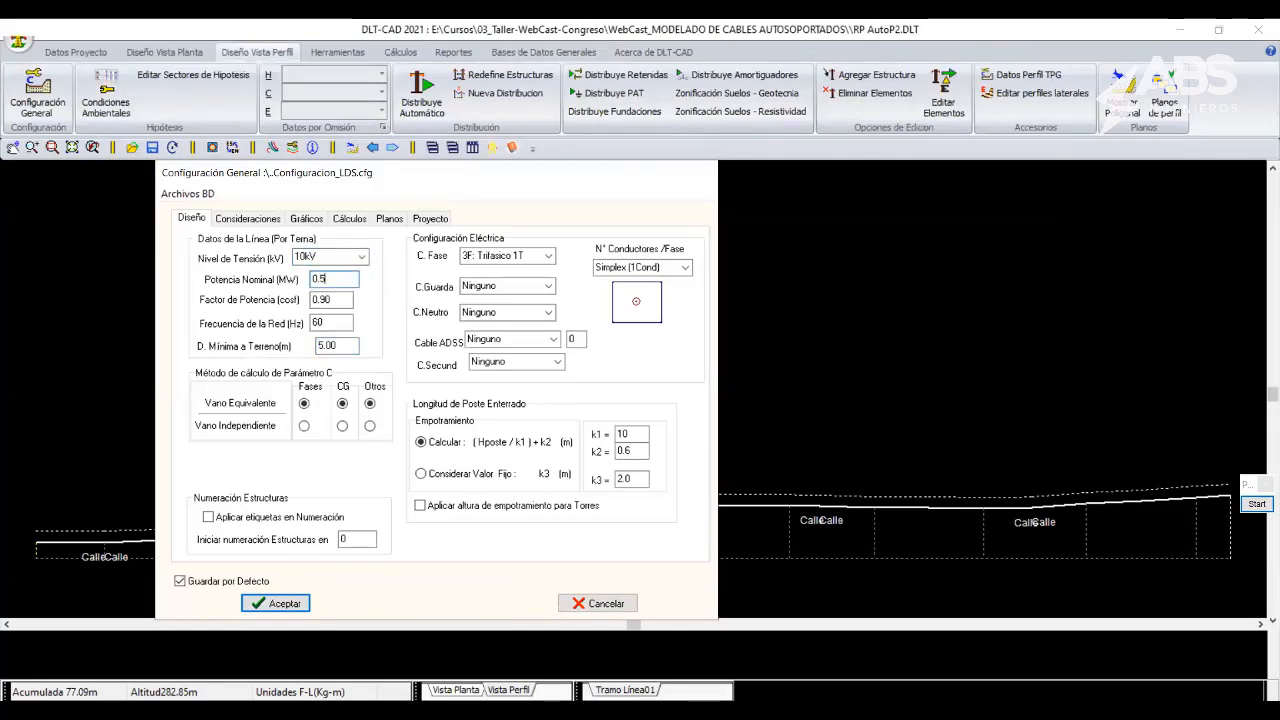
pyautogui.click(332, 300)
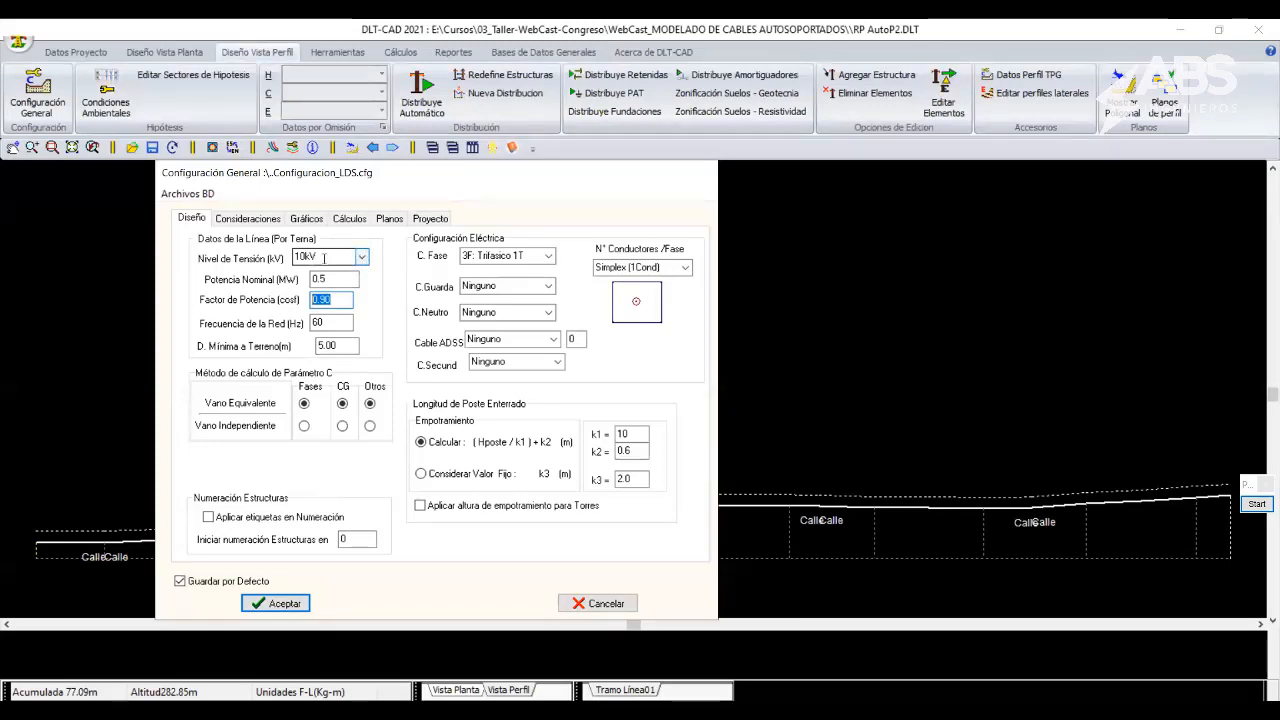
pyautogui.moveTo(343, 345); pyautogui.dragTo(283, 348)
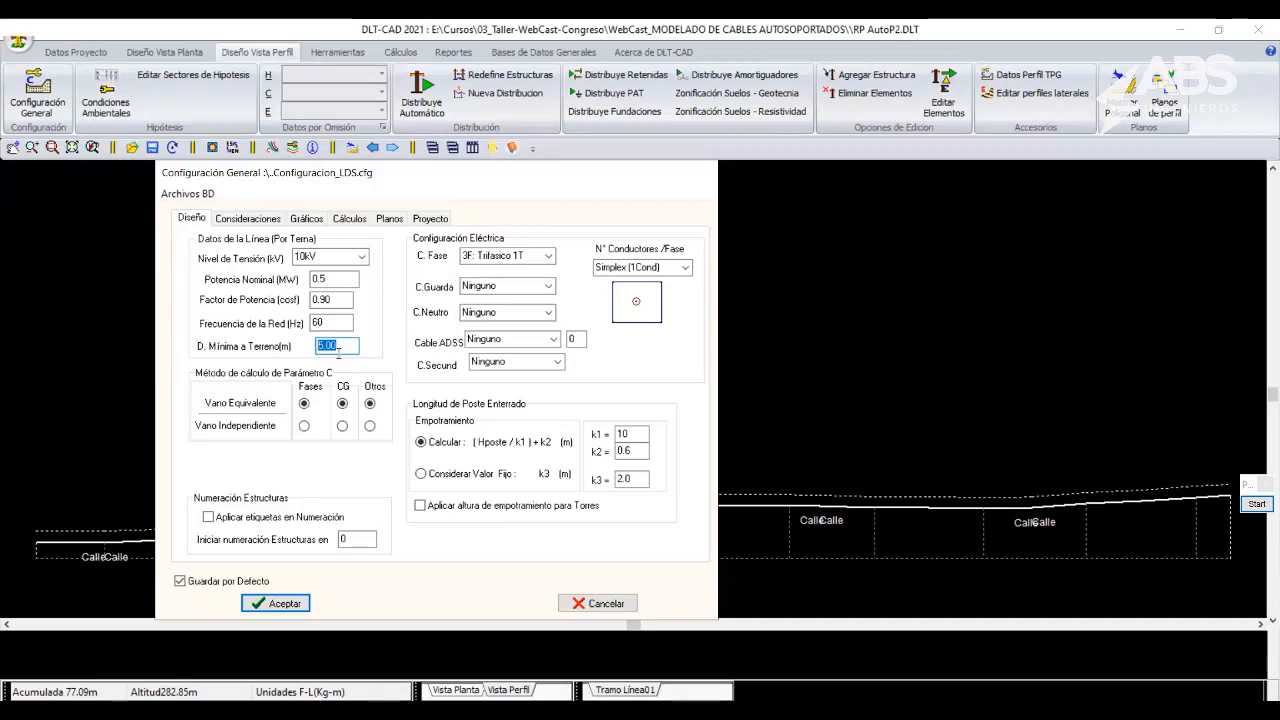
# Set the line's voltage level to 23kV and its minimum distance to the ground to 7 m.
pyautogui.click(362, 257)
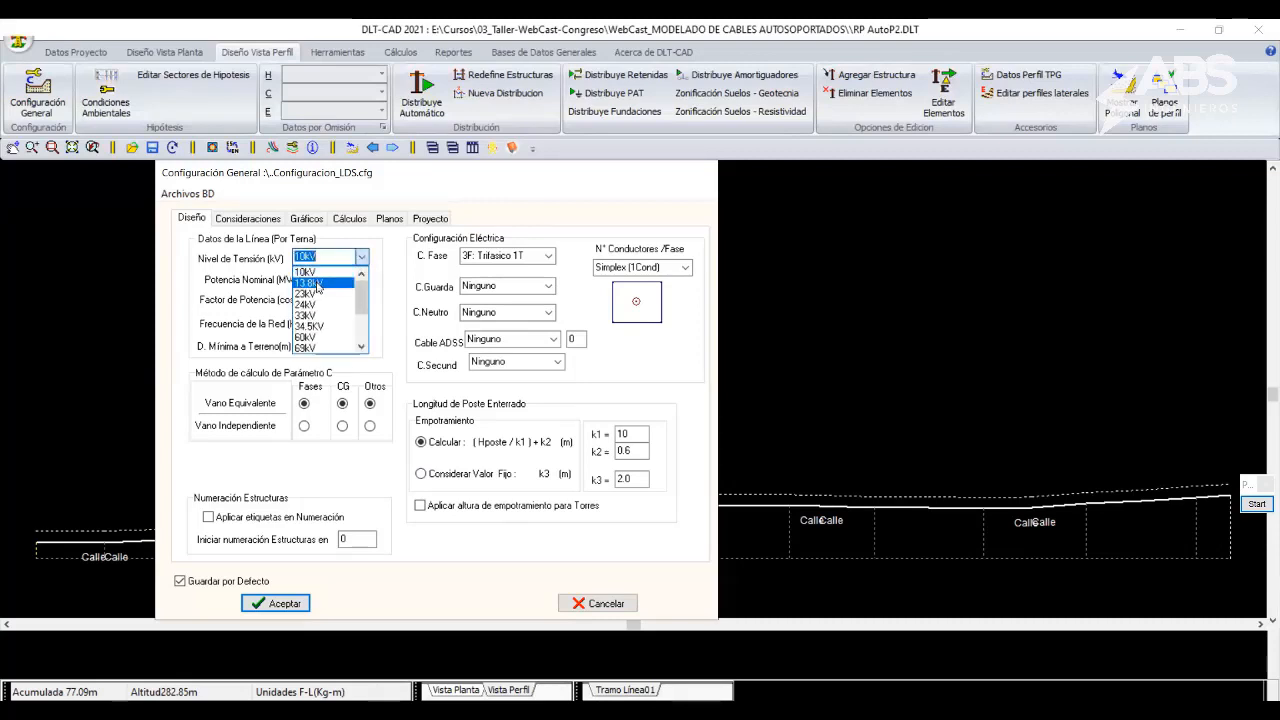
pyautogui.click(316, 296)
pyautogui.click(330, 345)
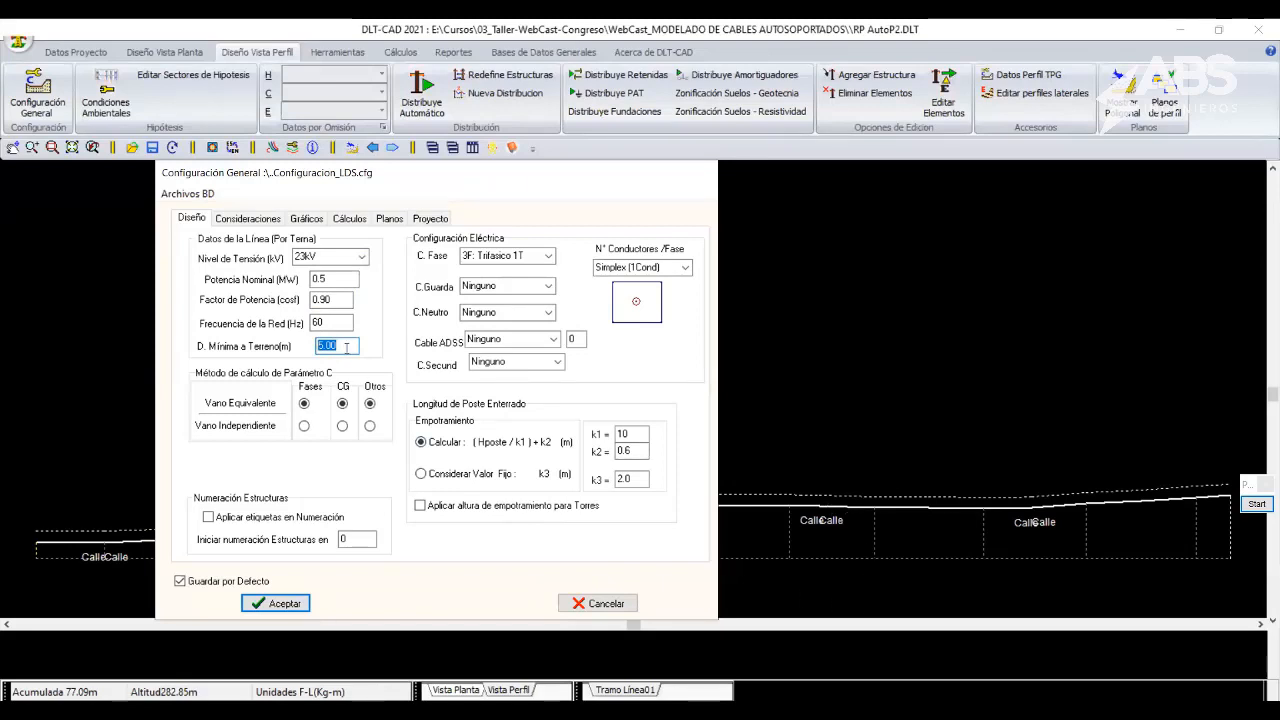
pyautogui.write('7')
# Choose 3F: Trifasico 1T as the phase configuration and accept the general configuration.
pyautogui.click(500, 256)
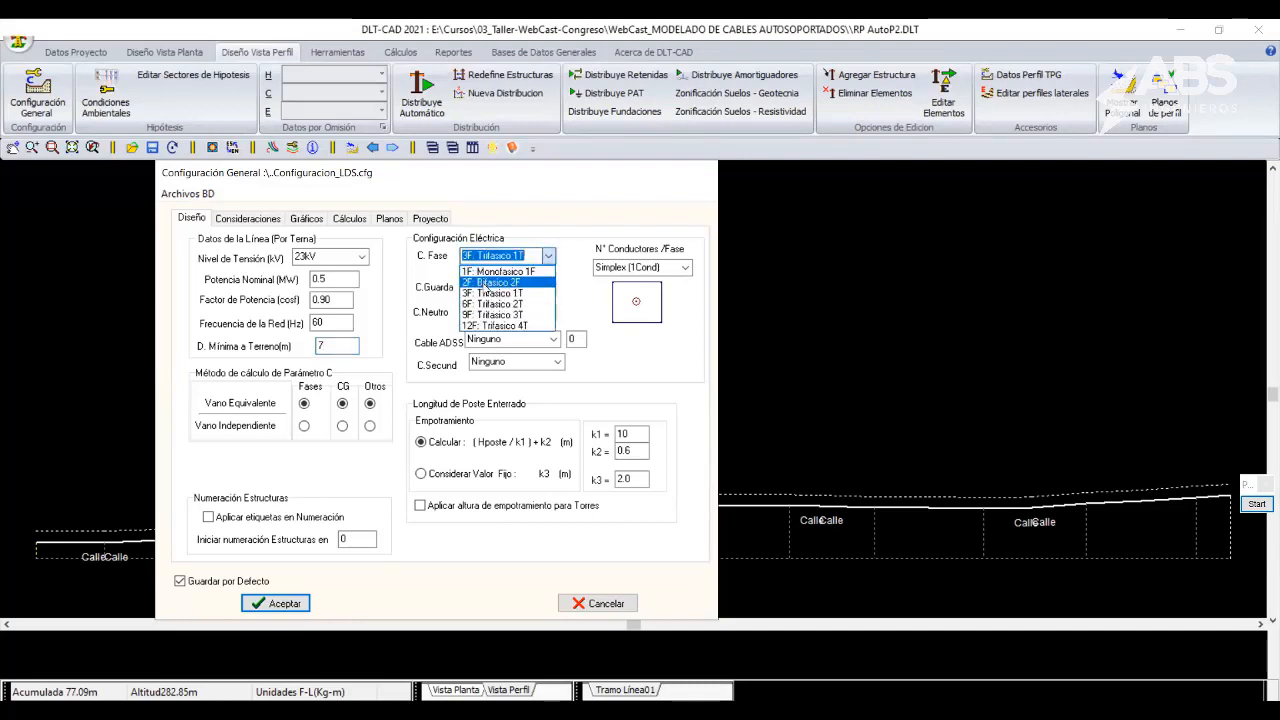
pyautogui.click(492, 293)
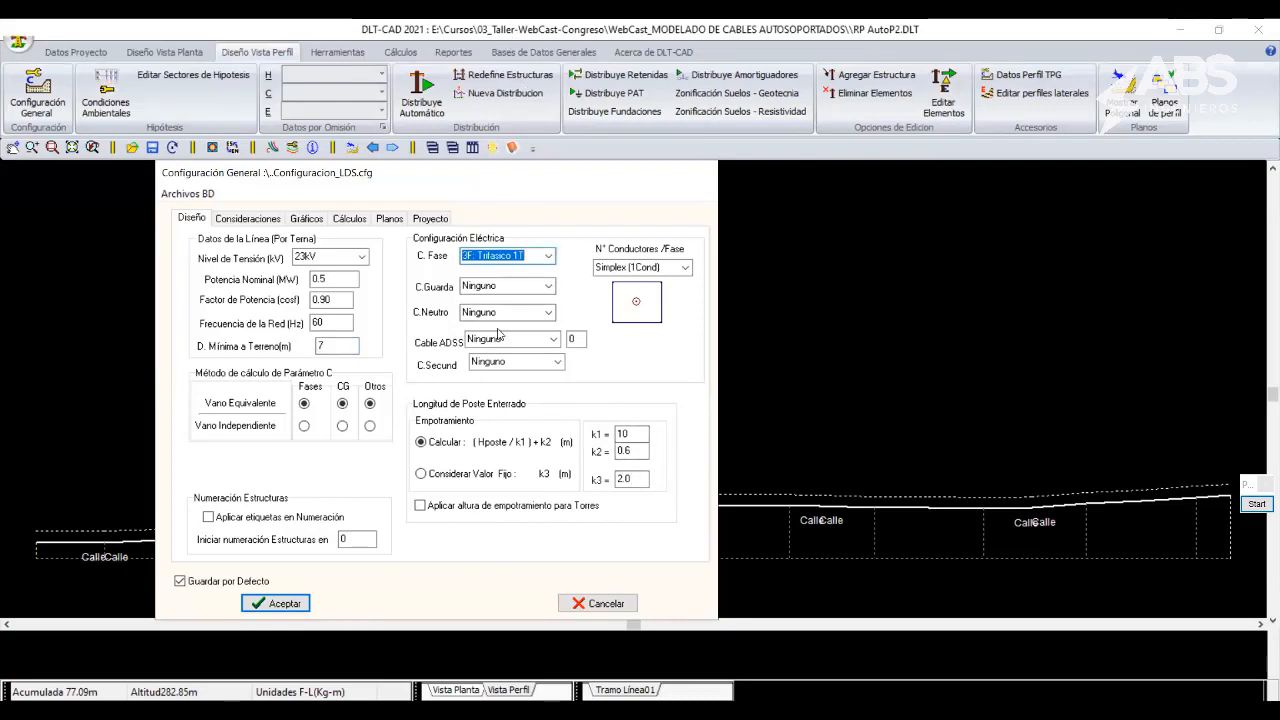
pyautogui.click(308, 602)
# Review the lengths of the concrete poles in the supports database, then save and close it.
pyautogui.click(543, 52)
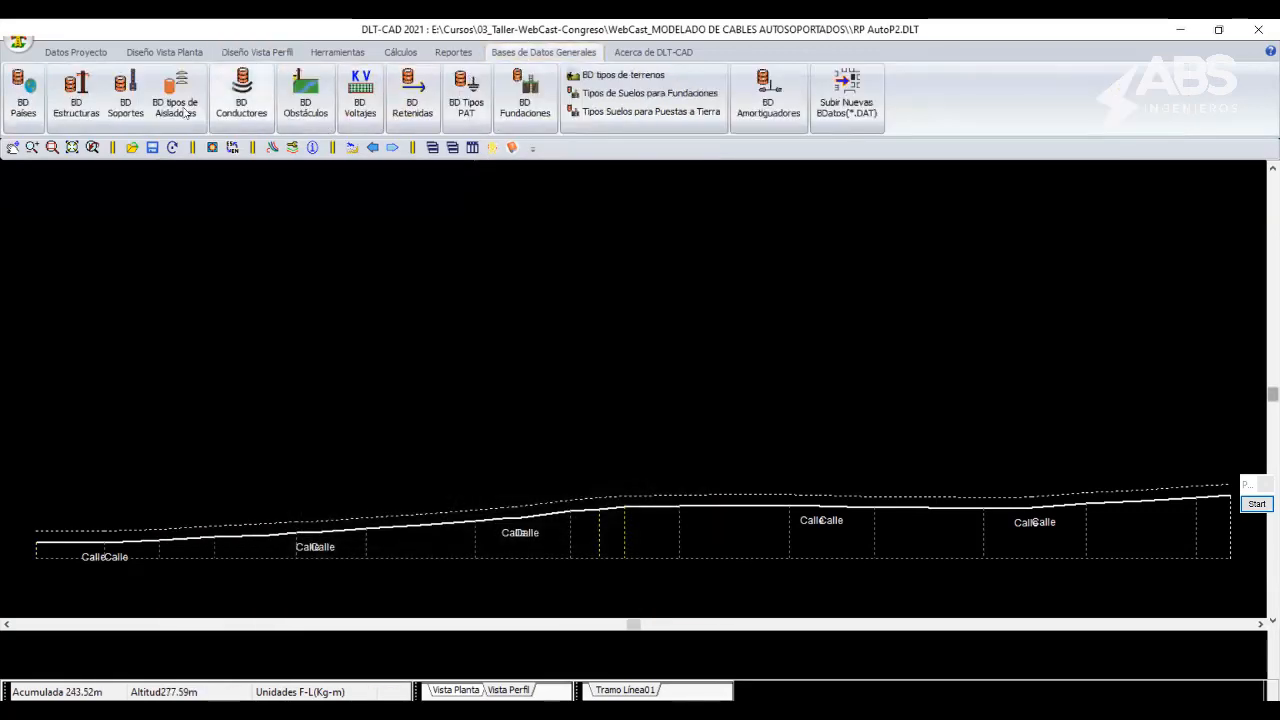
pyautogui.click(139, 103)
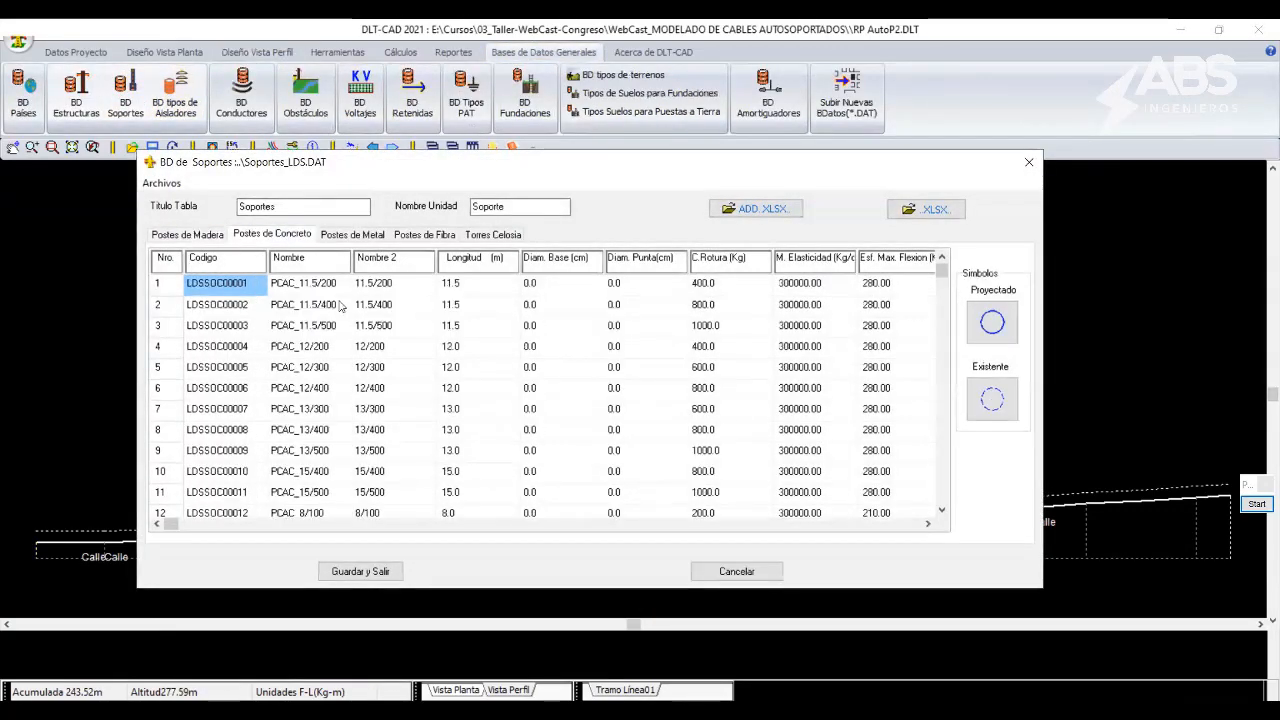
pyautogui.click(451, 346)
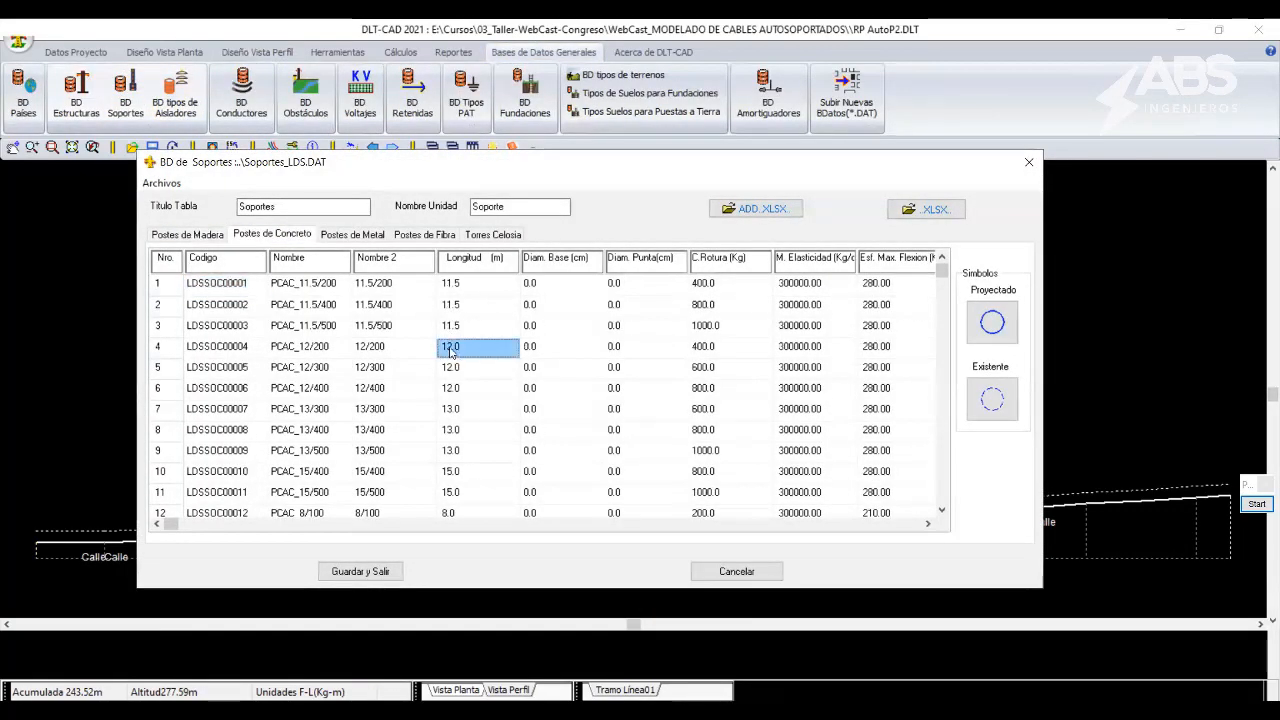
pyautogui.click(398, 571)
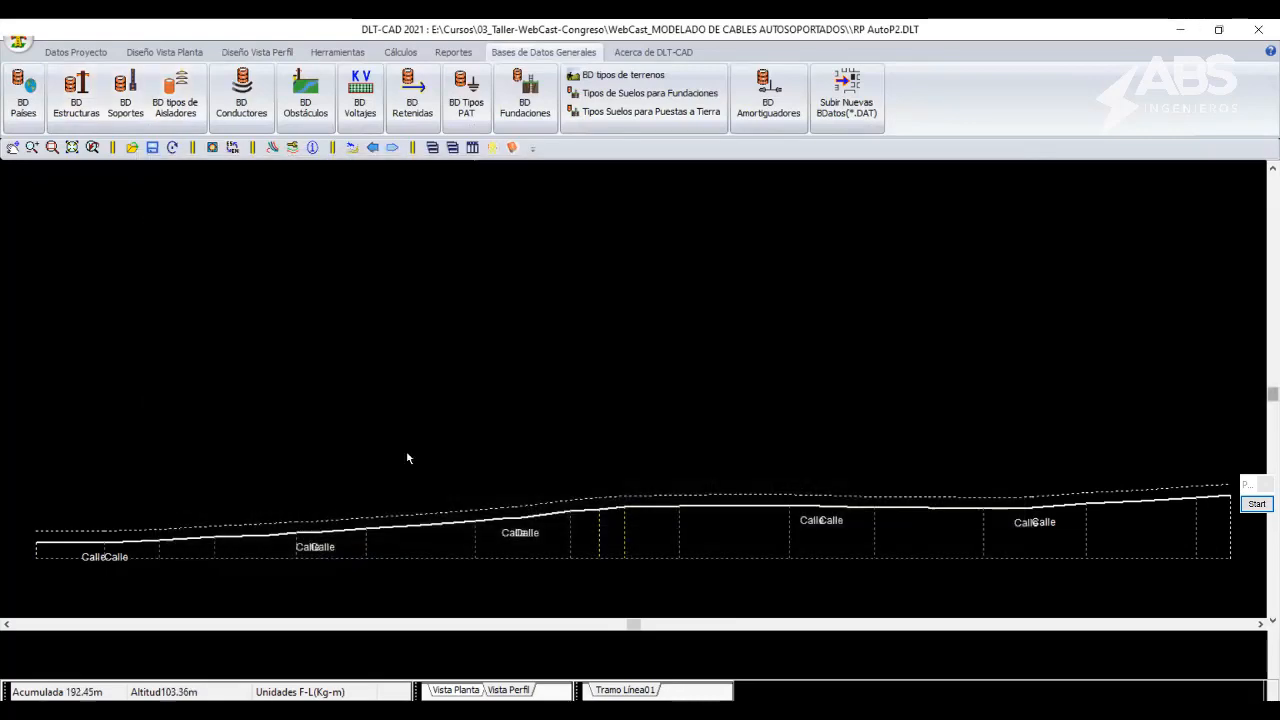
# Reopen the general configuration and circle the calculated pole embedment formula with k1 and k2 in red, then end the annotation.
pyautogui.click(234, 53)
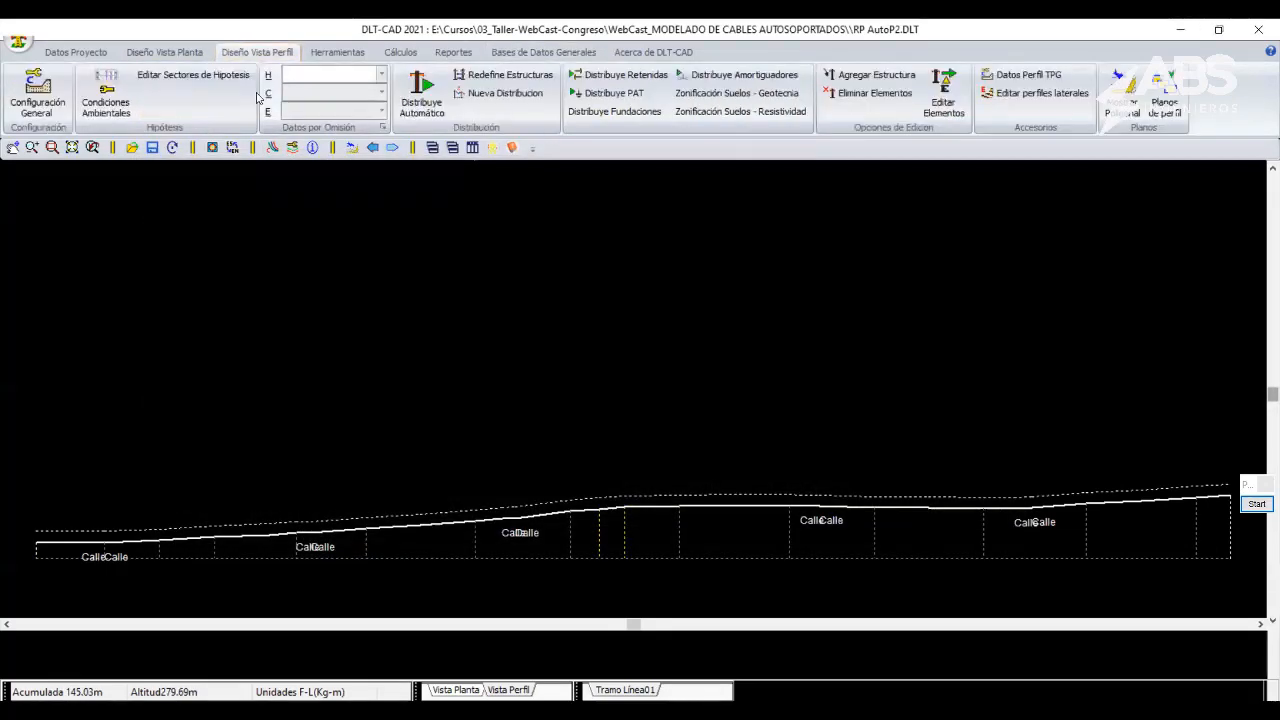
pyautogui.click(36, 95)
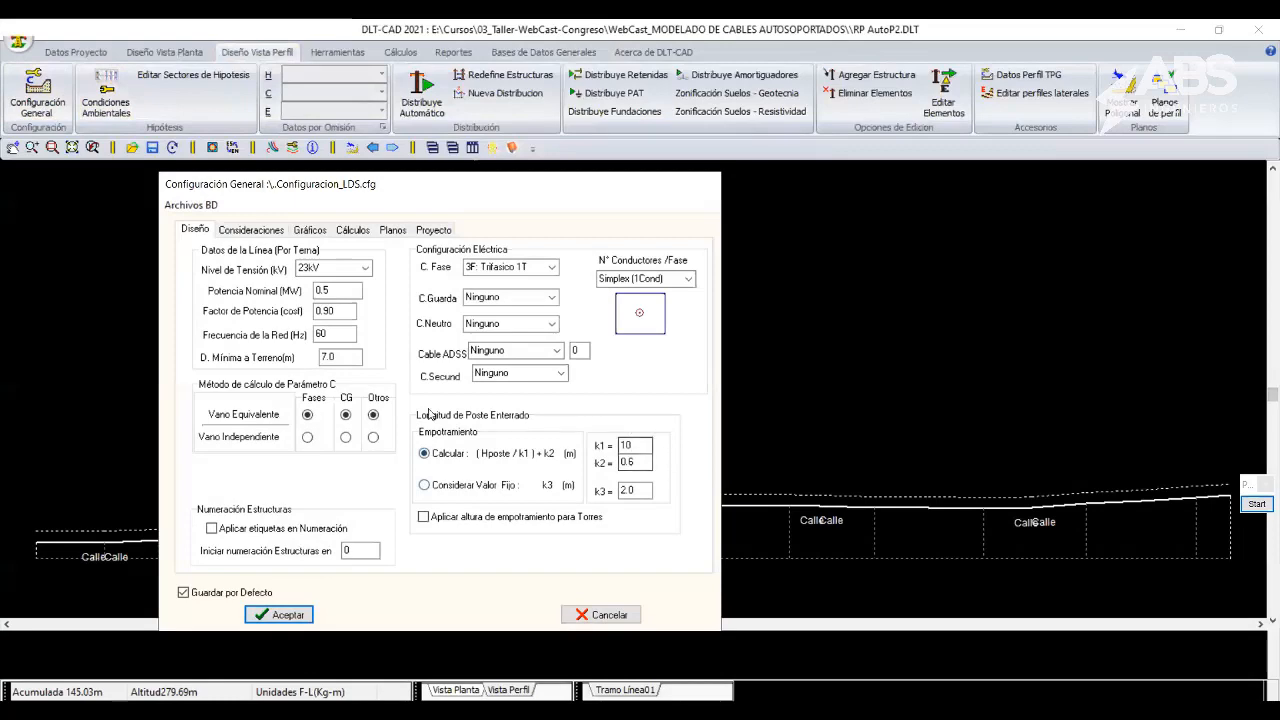
pyautogui.click(1256, 504)
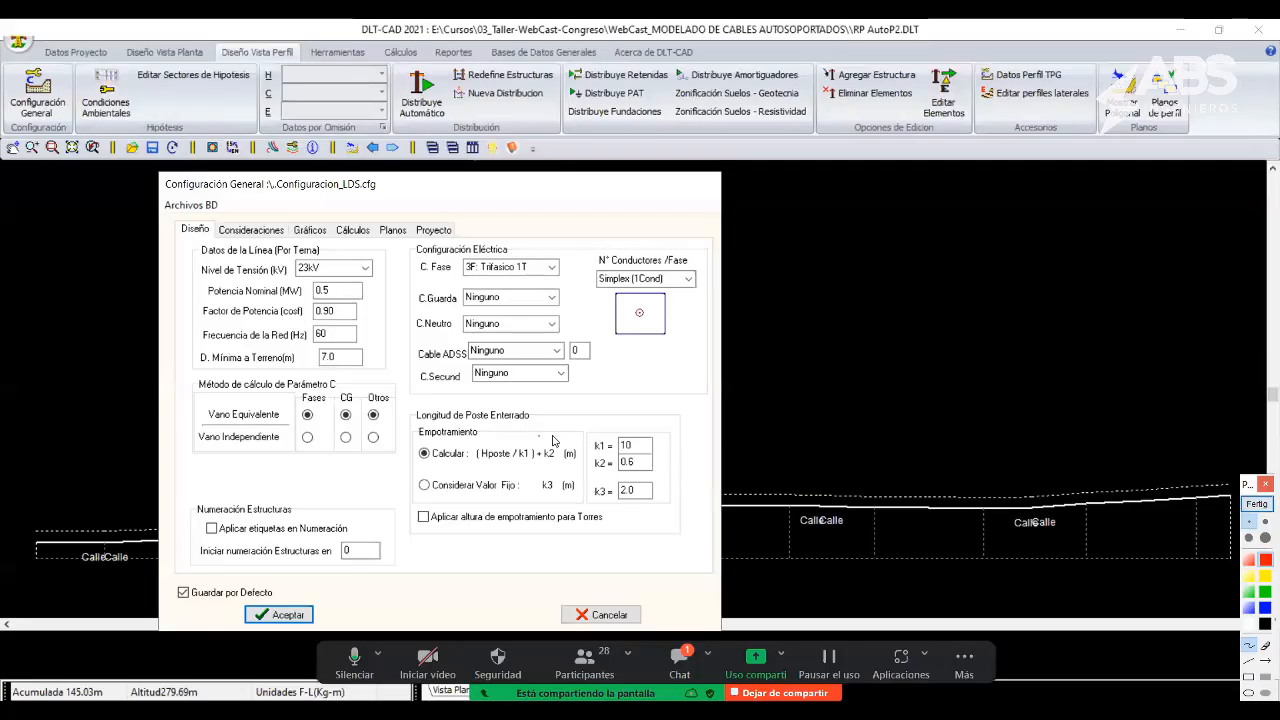
pyautogui.moveTo(422, 474)
pyautogui.mouseDown()
pyautogui.moveTo(642, 474)
pyautogui.moveTo(654, 424)
pyautogui.mouseUp()
pyautogui.moveTo(414, 432); pyautogui.dragTo(418, 465)
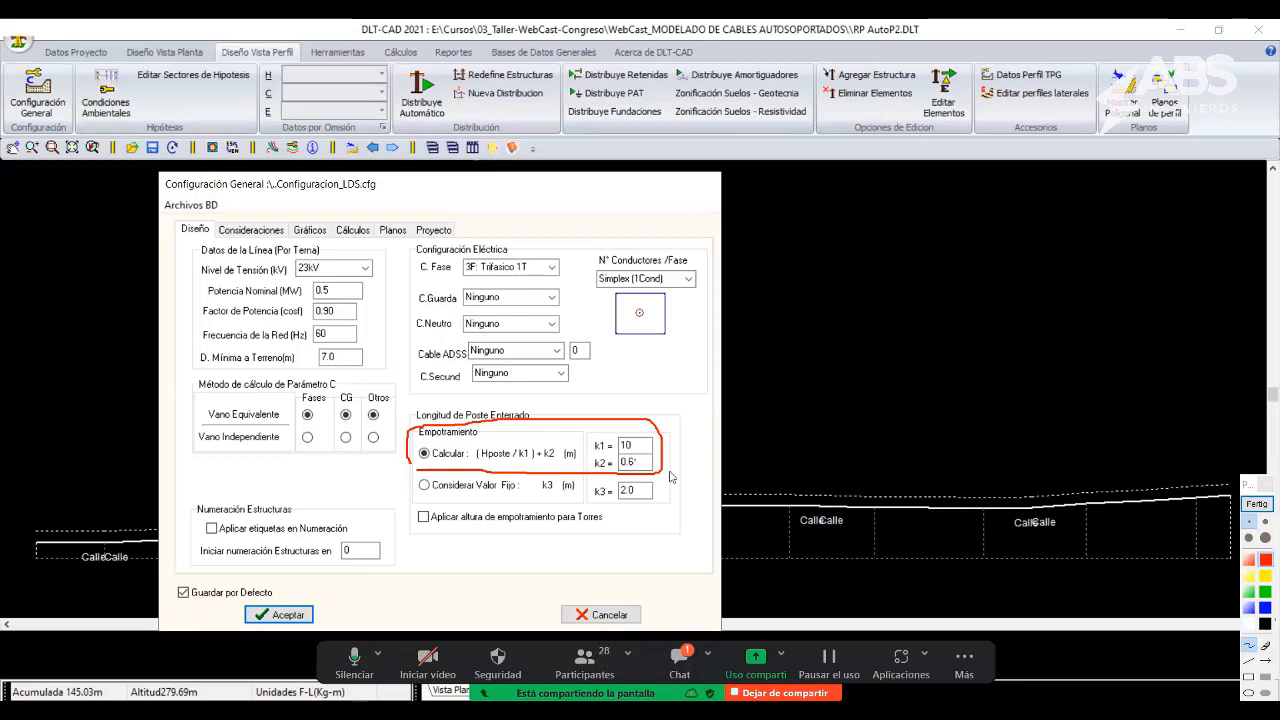
pyautogui.click(1256, 504)
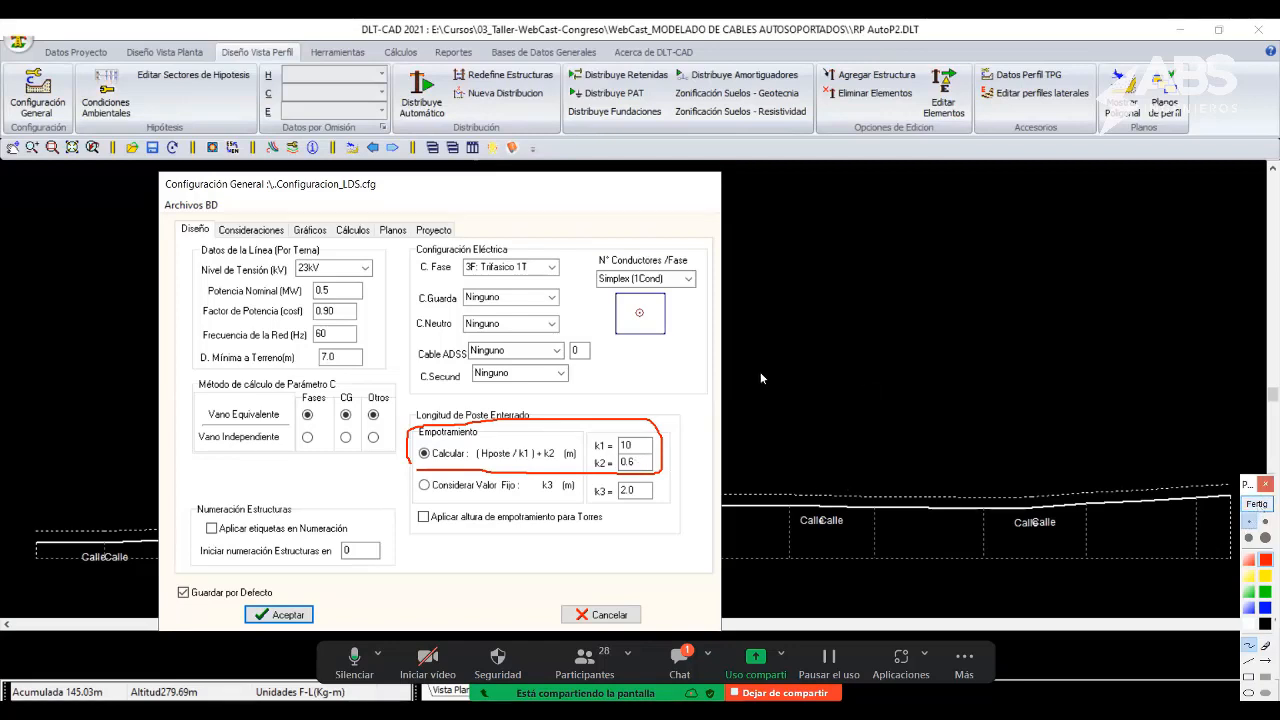
# Try editing the k2 constant of the pole embedment formula.
pyautogui.click(590, 468)
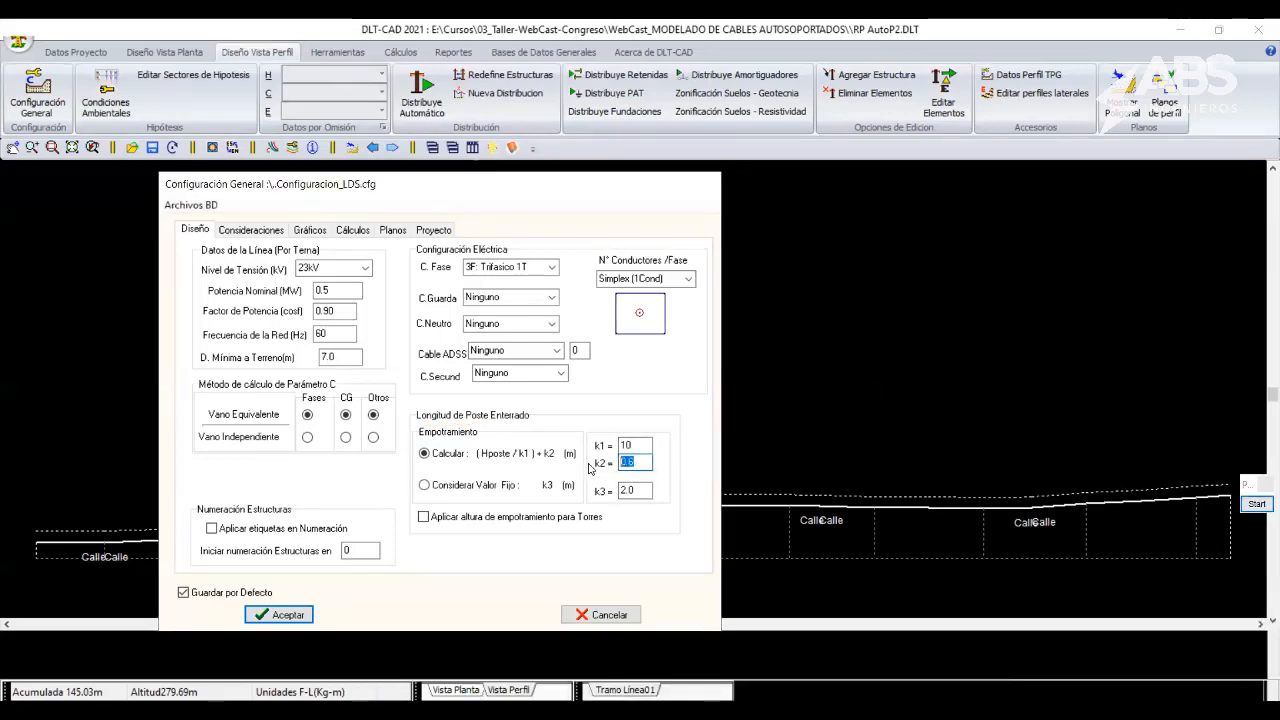
pyautogui.write('0')
pyautogui.press('BackSpace')
pyautogui.press('BackSpace')
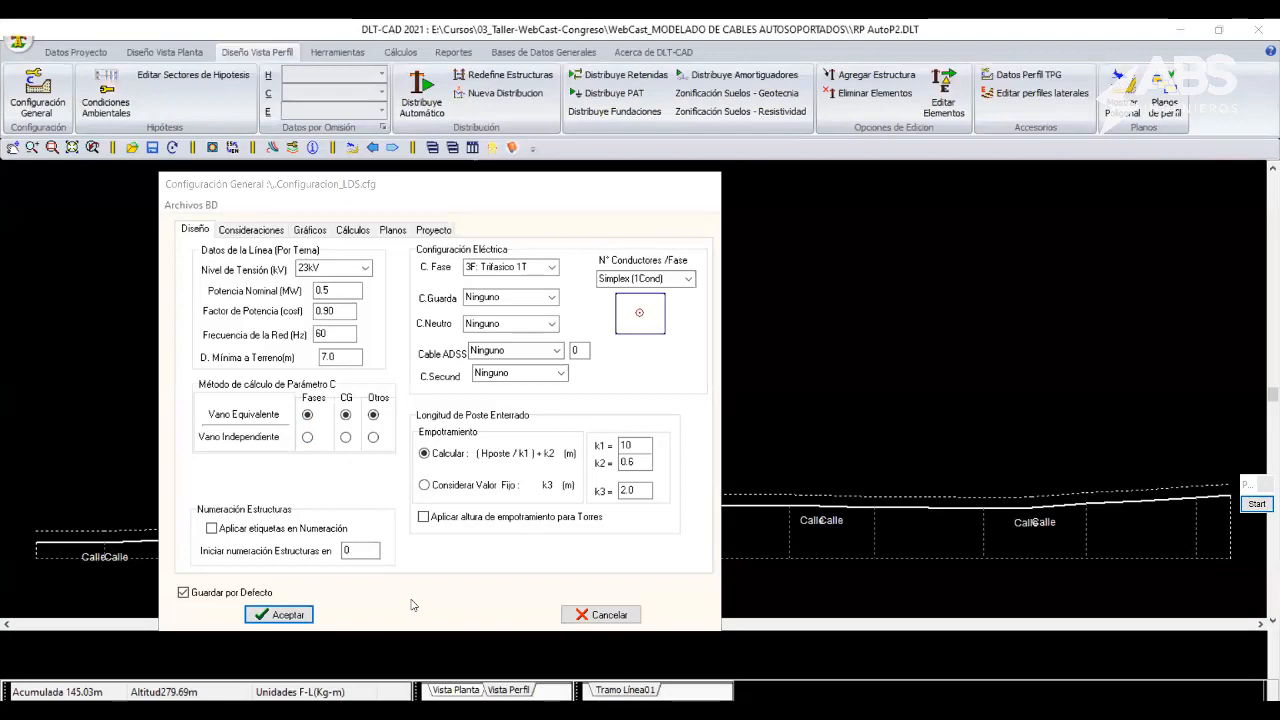
# In the automatic distribution considerations, set the minimum span to 50 m and the maximum span to 120 m, and accept the configuration.
pyautogui.click(266, 233)
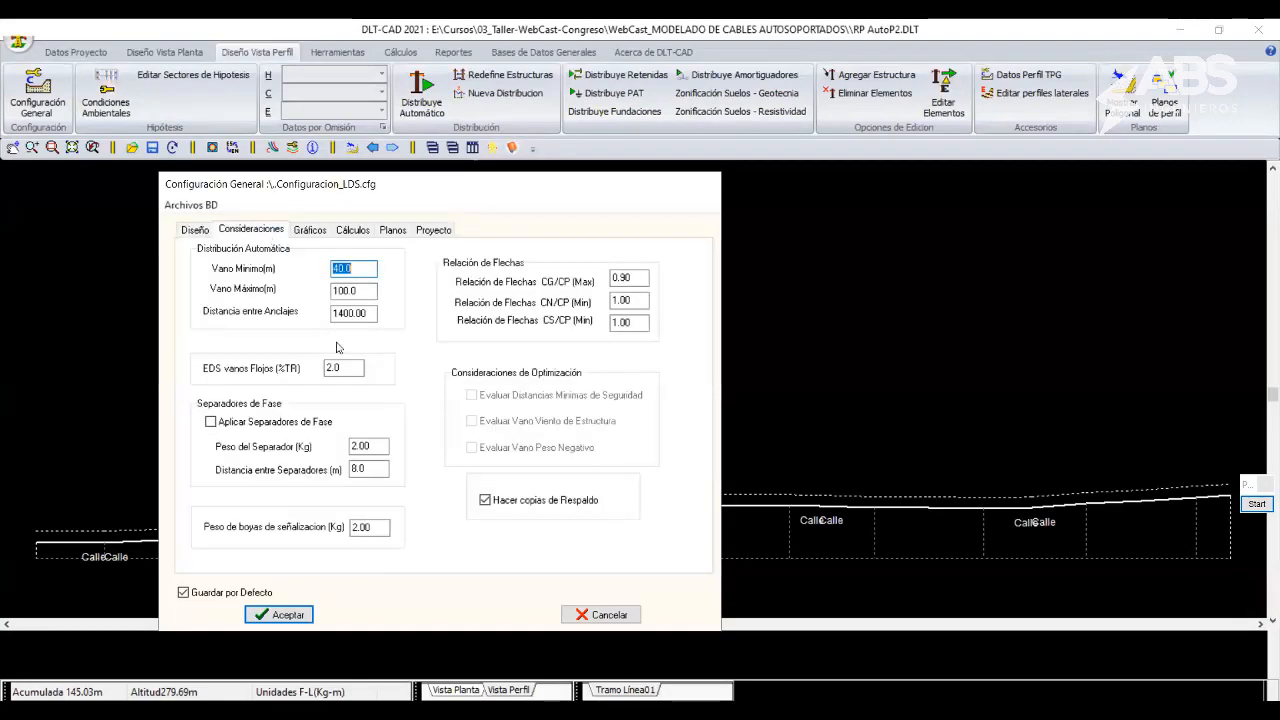
pyautogui.click(205, 233)
pyautogui.click(278, 236)
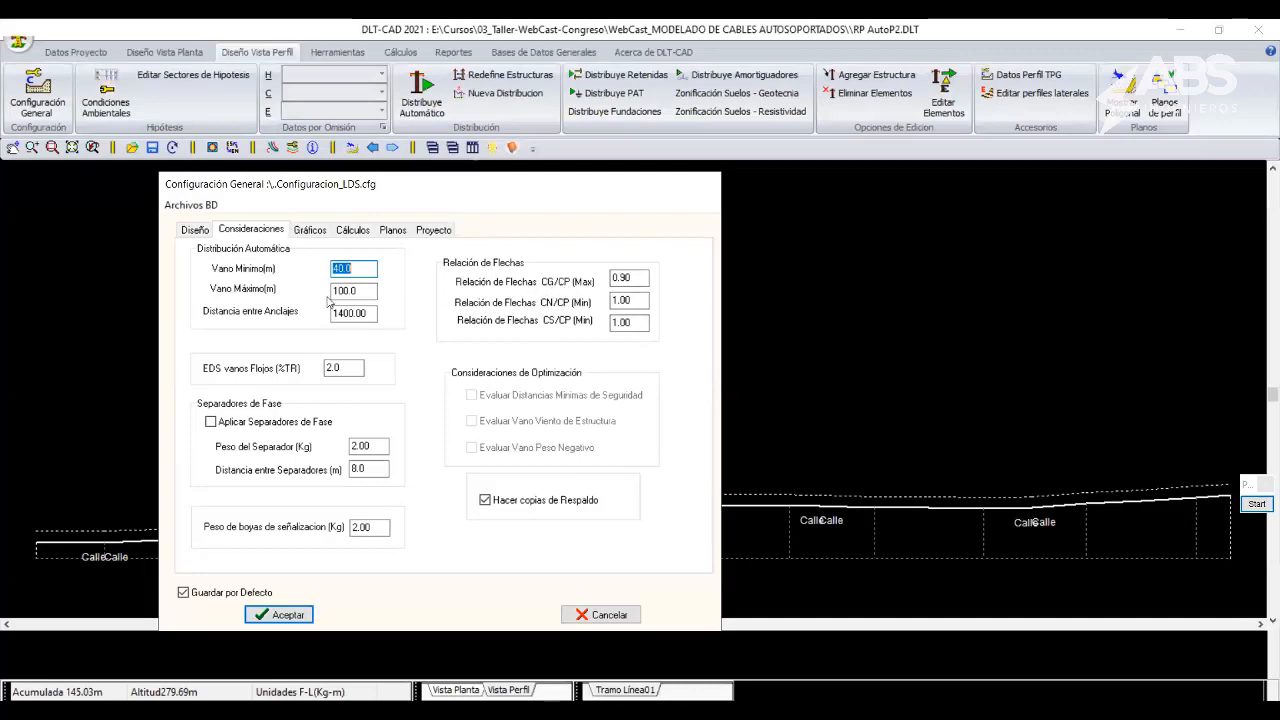
pyautogui.doubleClick(344, 271)
pyautogui.write('50')
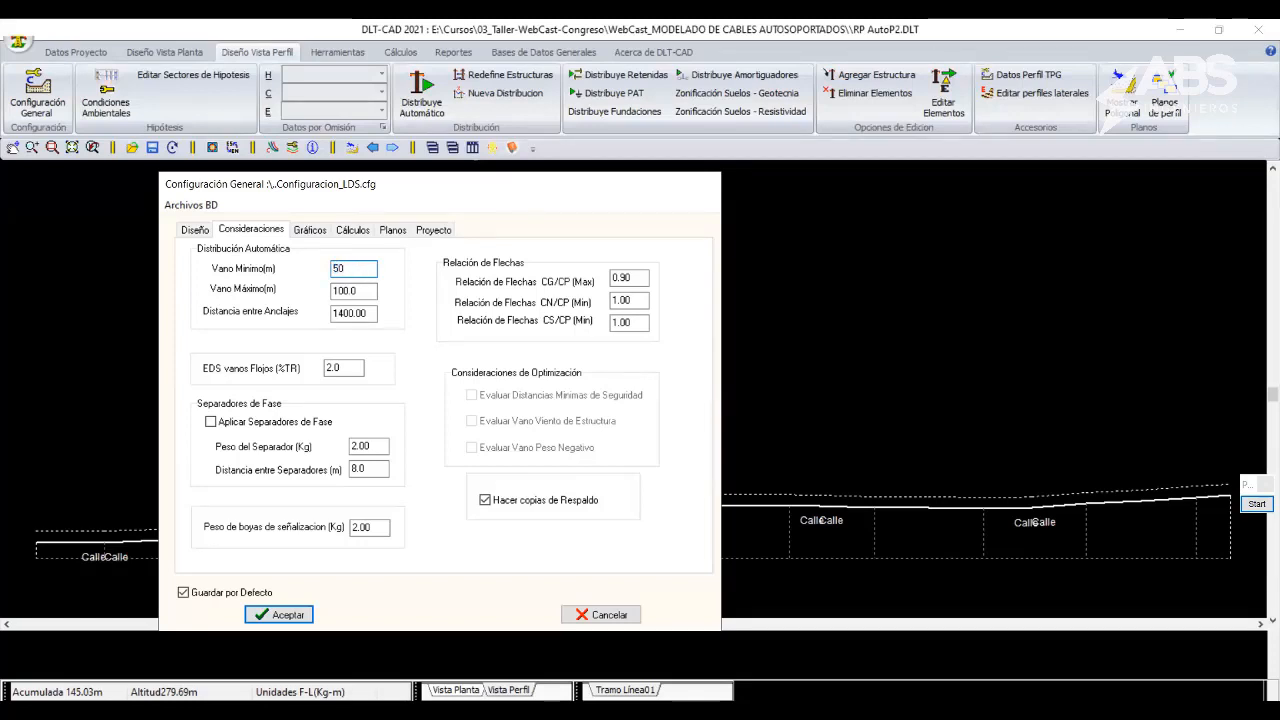
pyautogui.press('Tab')
pyautogui.write('1')
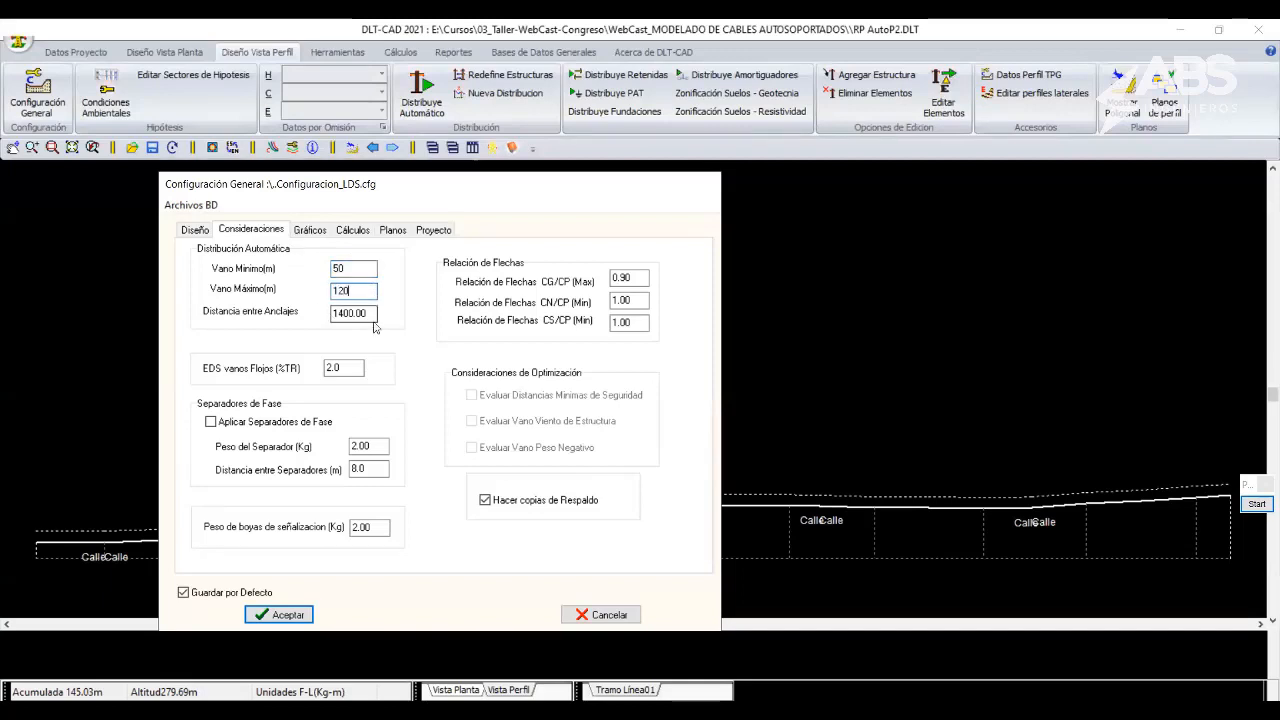
pyautogui.moveTo(374, 316); pyautogui.dragTo(327, 313)
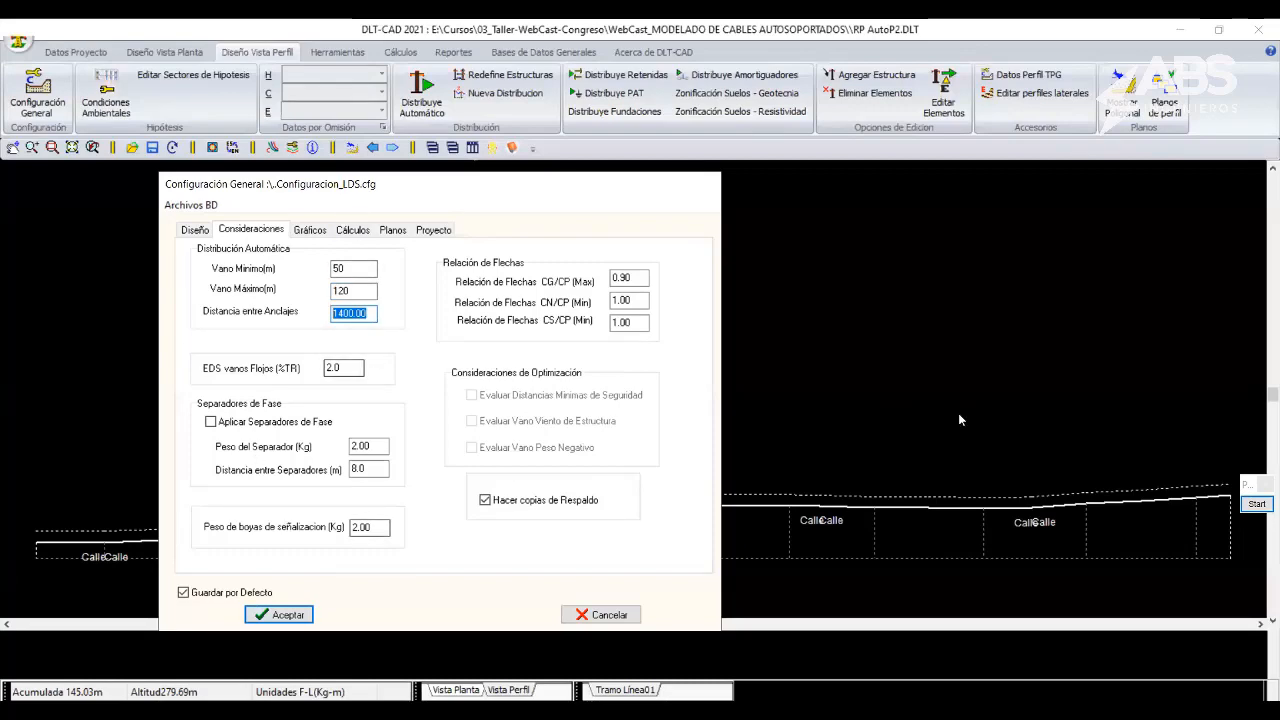
pyautogui.click(284, 615)
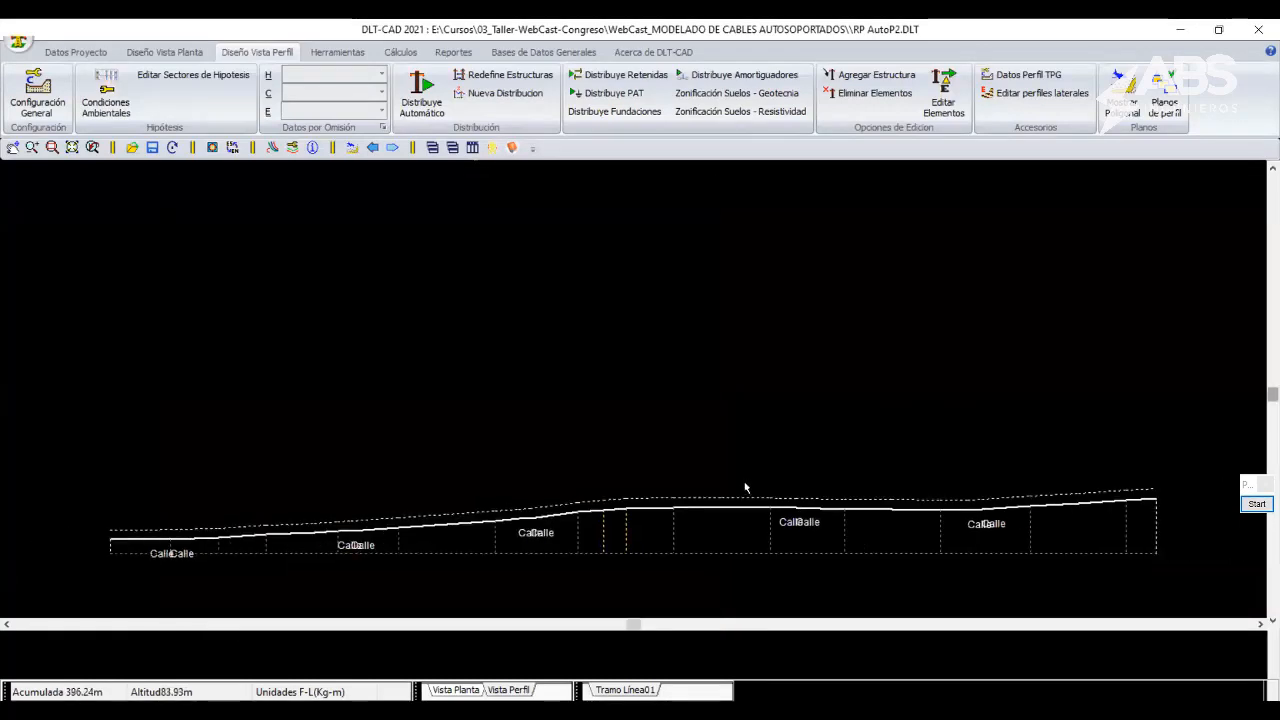
# Switch to File Explorer and open the PDF standard RD%20018_03_DGE from the NORMASPeru folder within the 00_CursoDLT2021 course files.
pyautogui.scroll(-3, 745, 488)
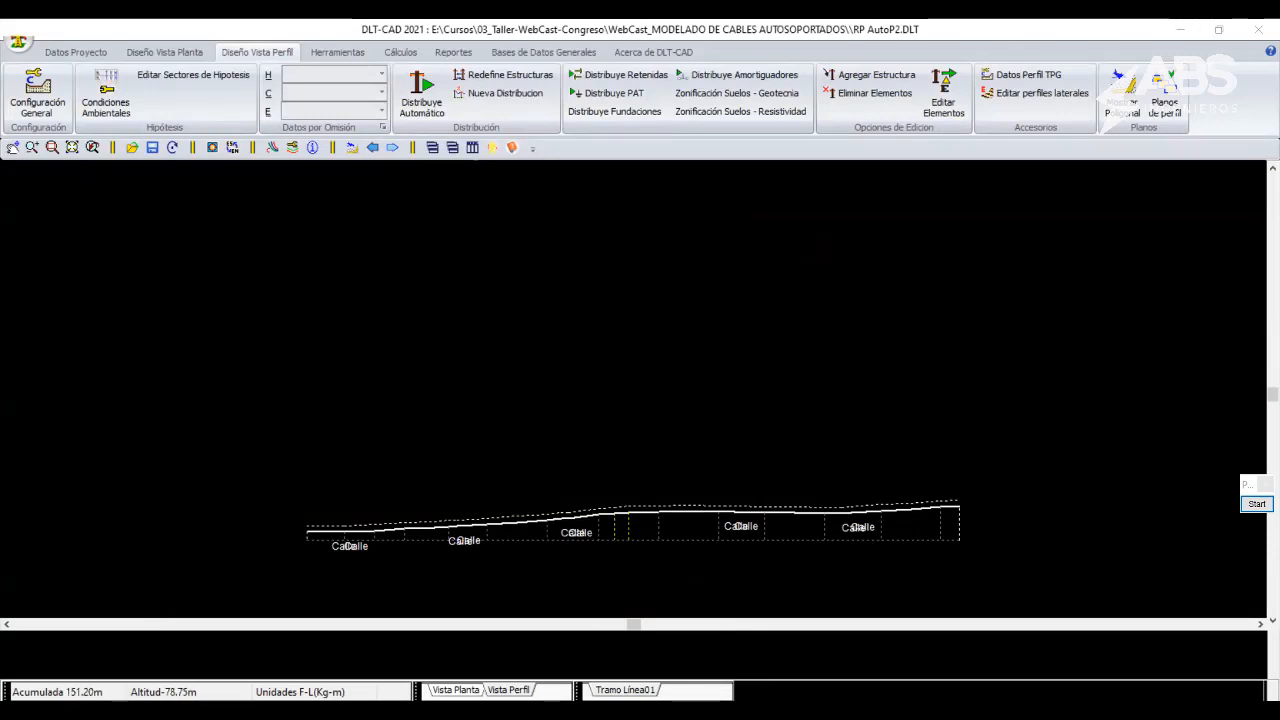
pyautogui.click(300, 711)
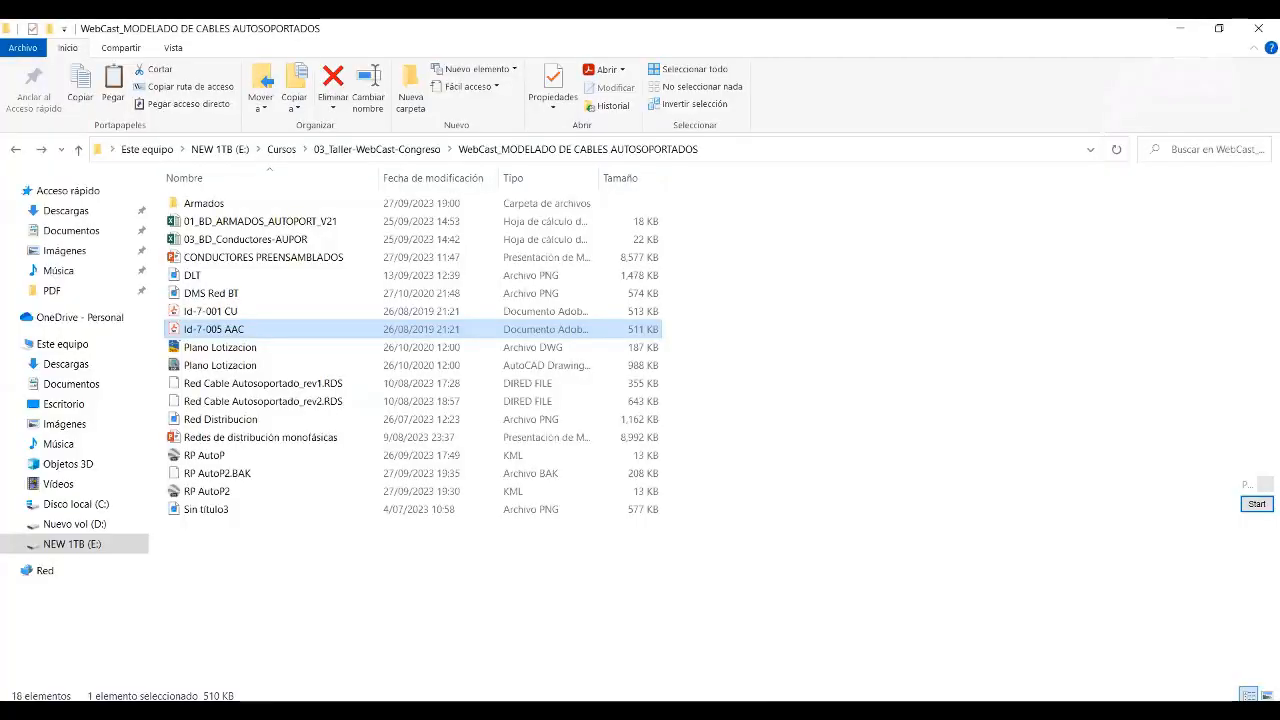
pyautogui.click(16, 150)
pyautogui.click(20, 151)
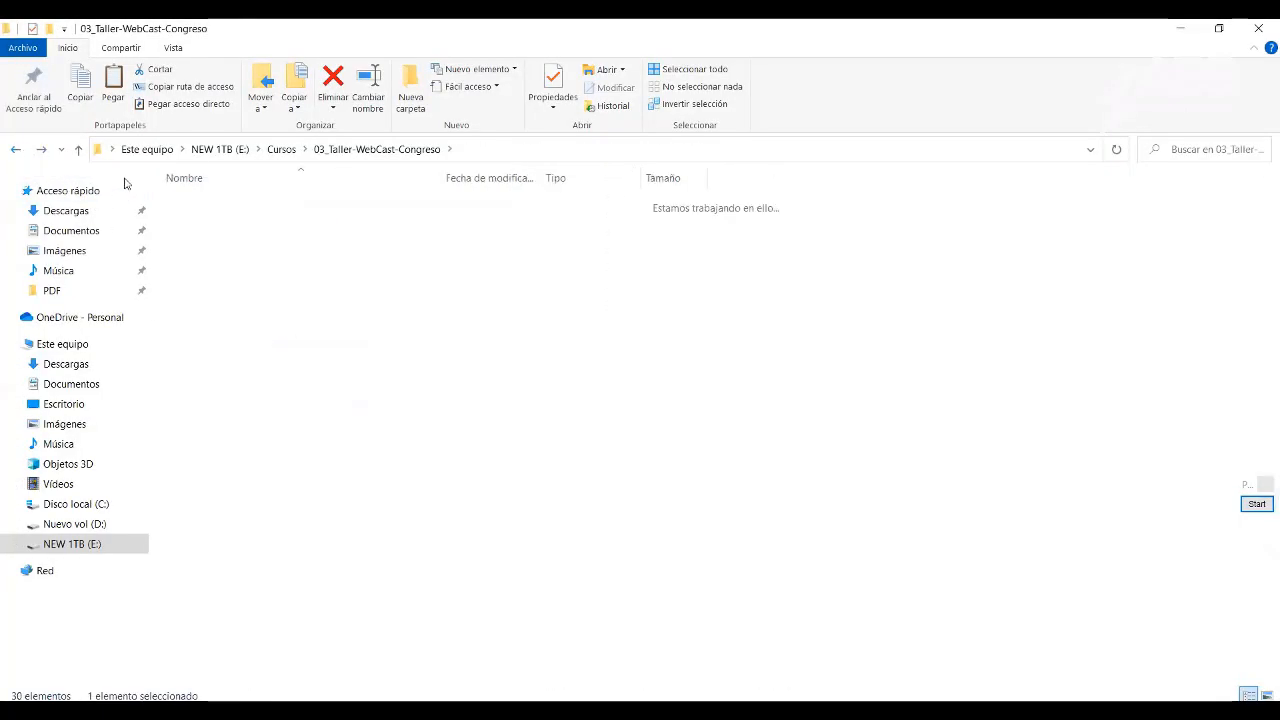
pyautogui.doubleClick(240, 203)
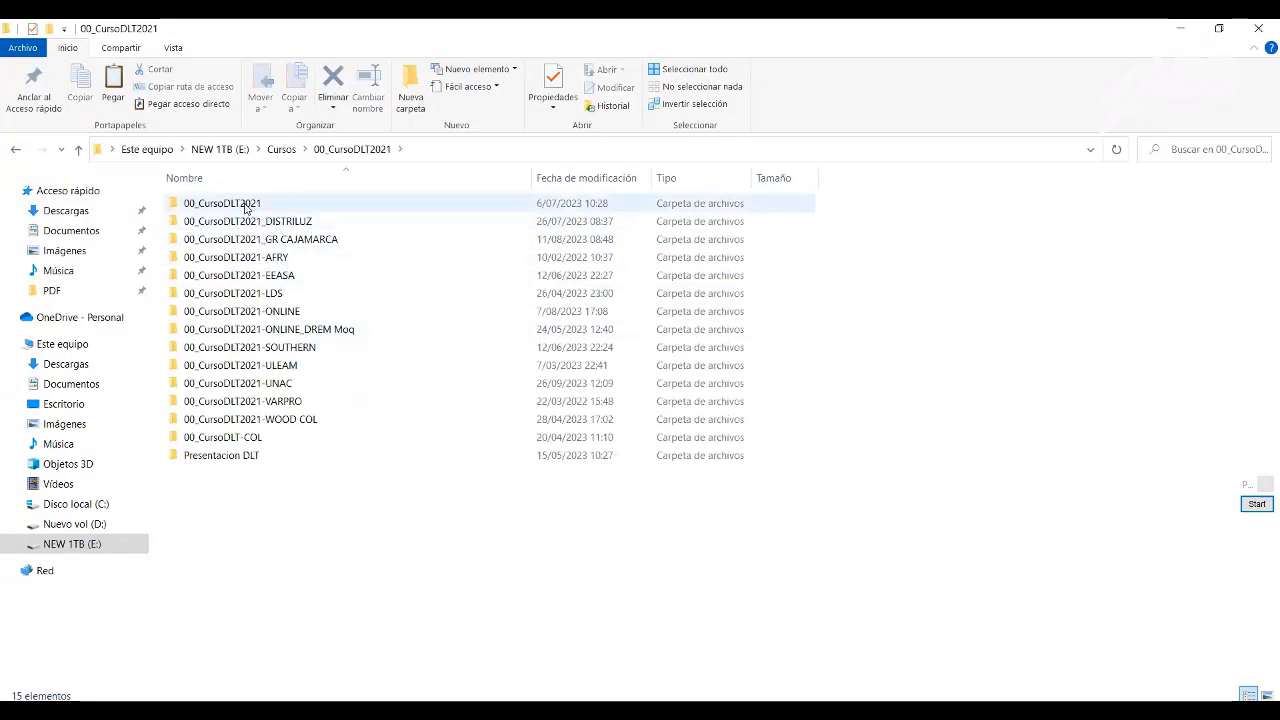
pyautogui.doubleClick(245, 204)
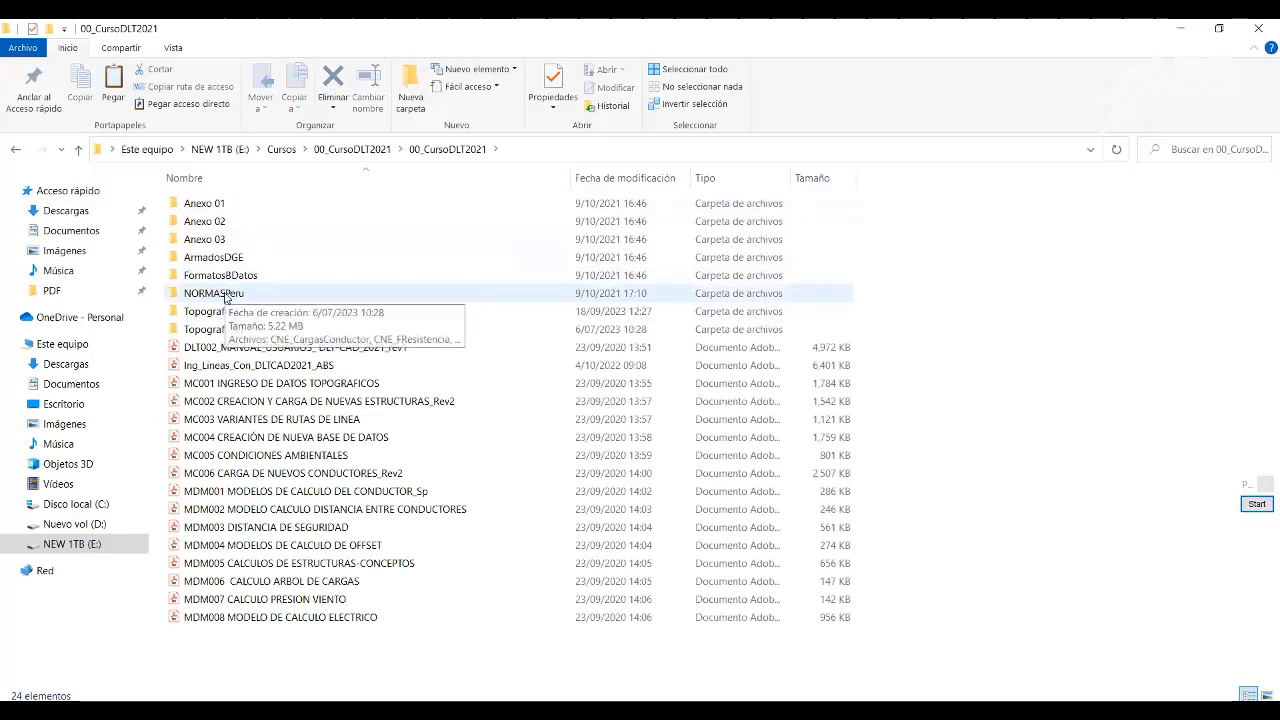
pyautogui.doubleClick(217, 293)
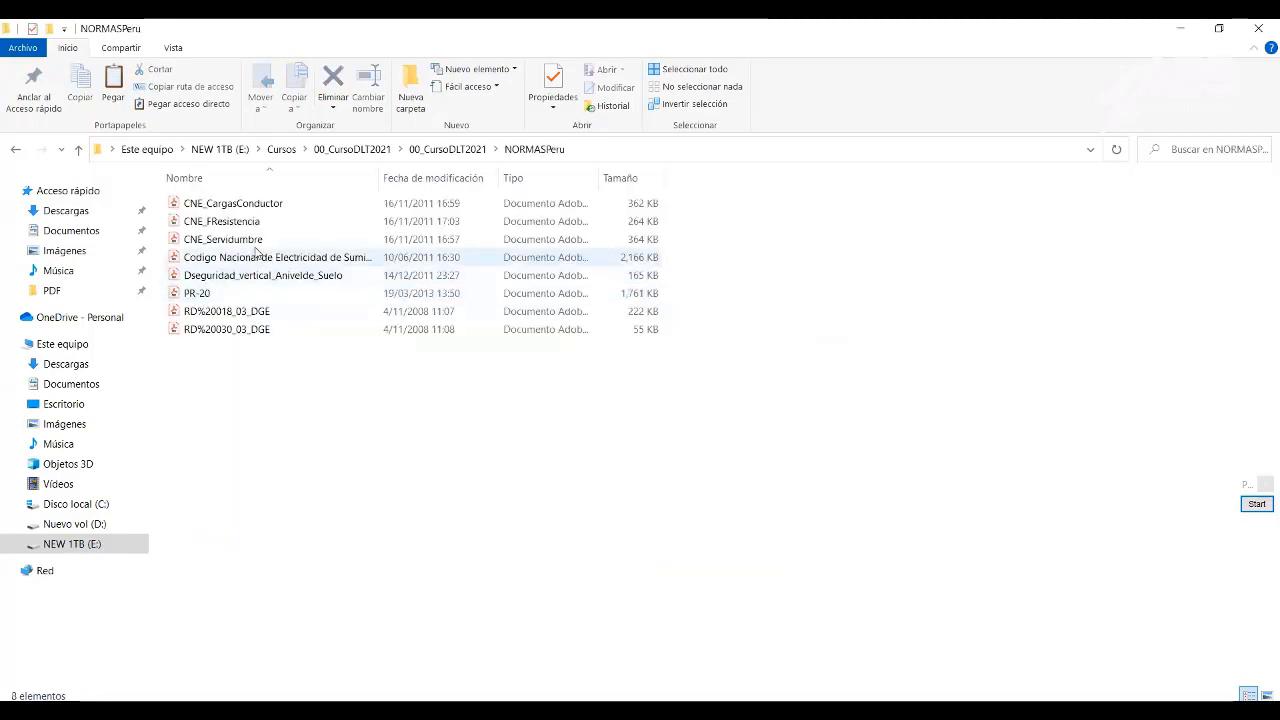
pyautogui.doubleClick(272, 312)
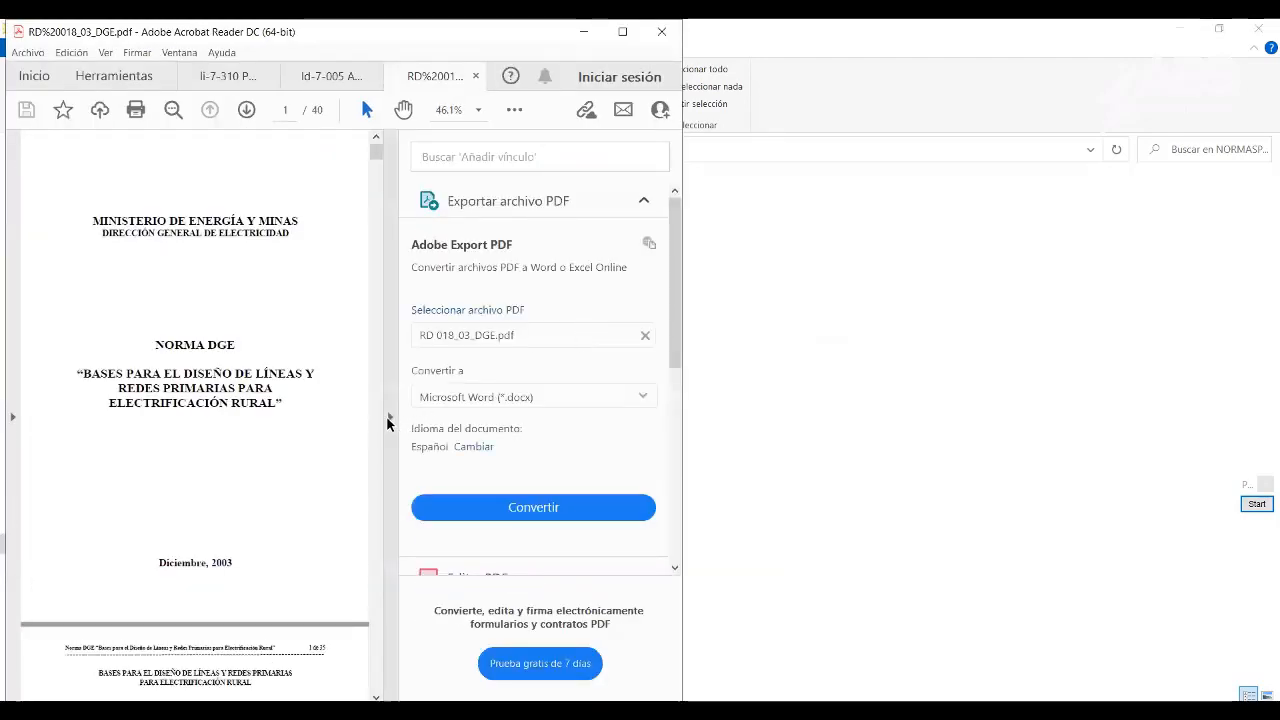
# Look through the rural electrification line design standard RD 018_03_DGE, including its minimum safety distances, and close the document.
pyautogui.click(390, 417)
pyautogui.scroll(-10, 434, 442)
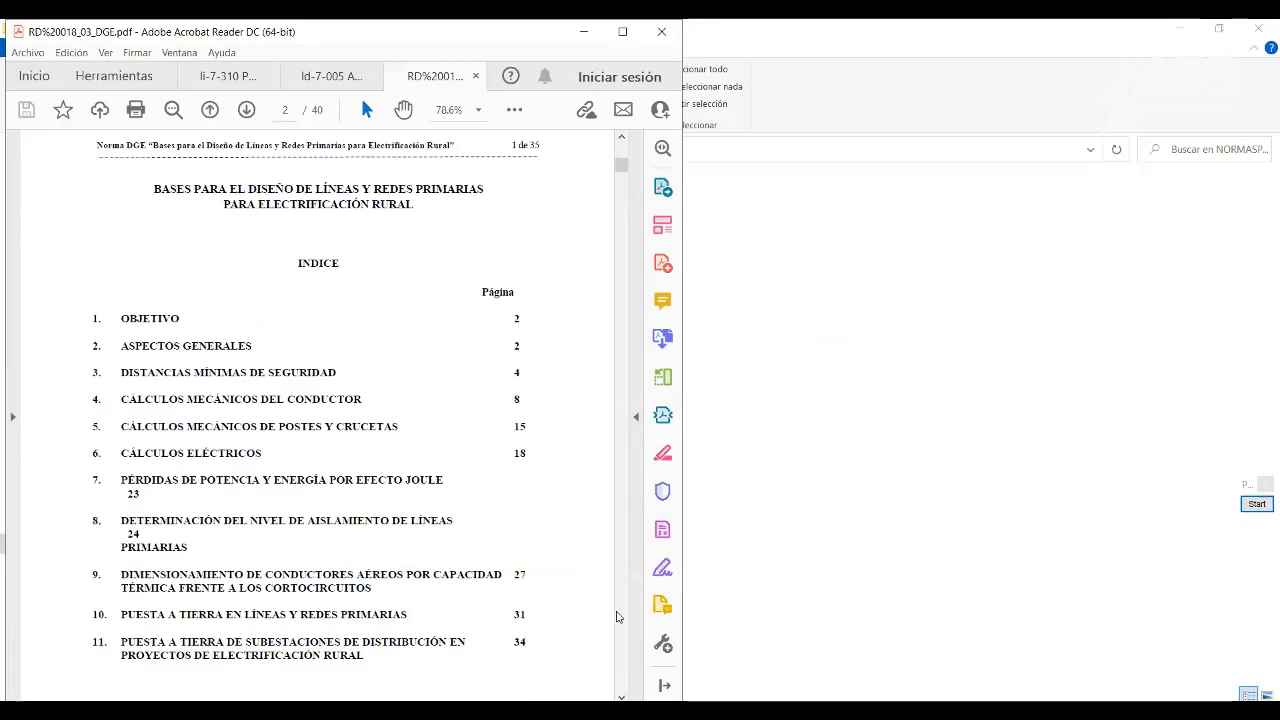
pyautogui.scroll(-5, 355, 450)
pyautogui.scroll(-9, 355, 450)
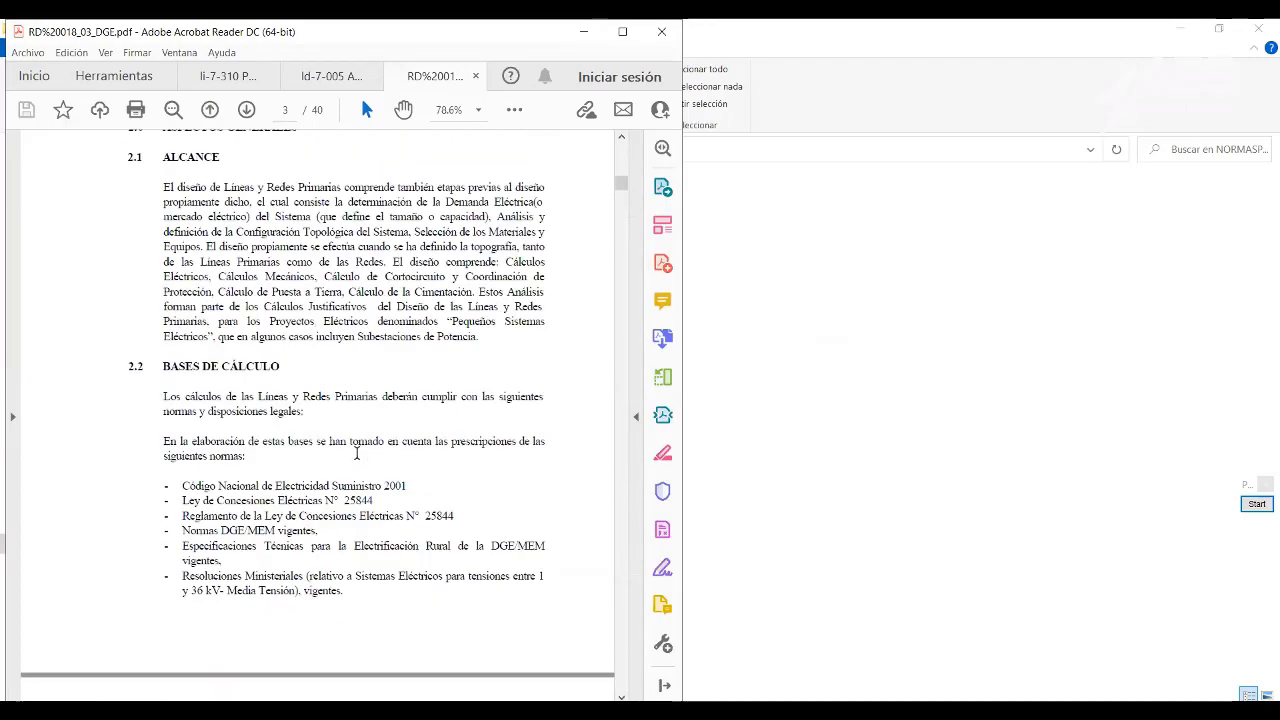
pyautogui.scroll(-5, 358, 450)
pyautogui.scroll(-11, 358, 450)
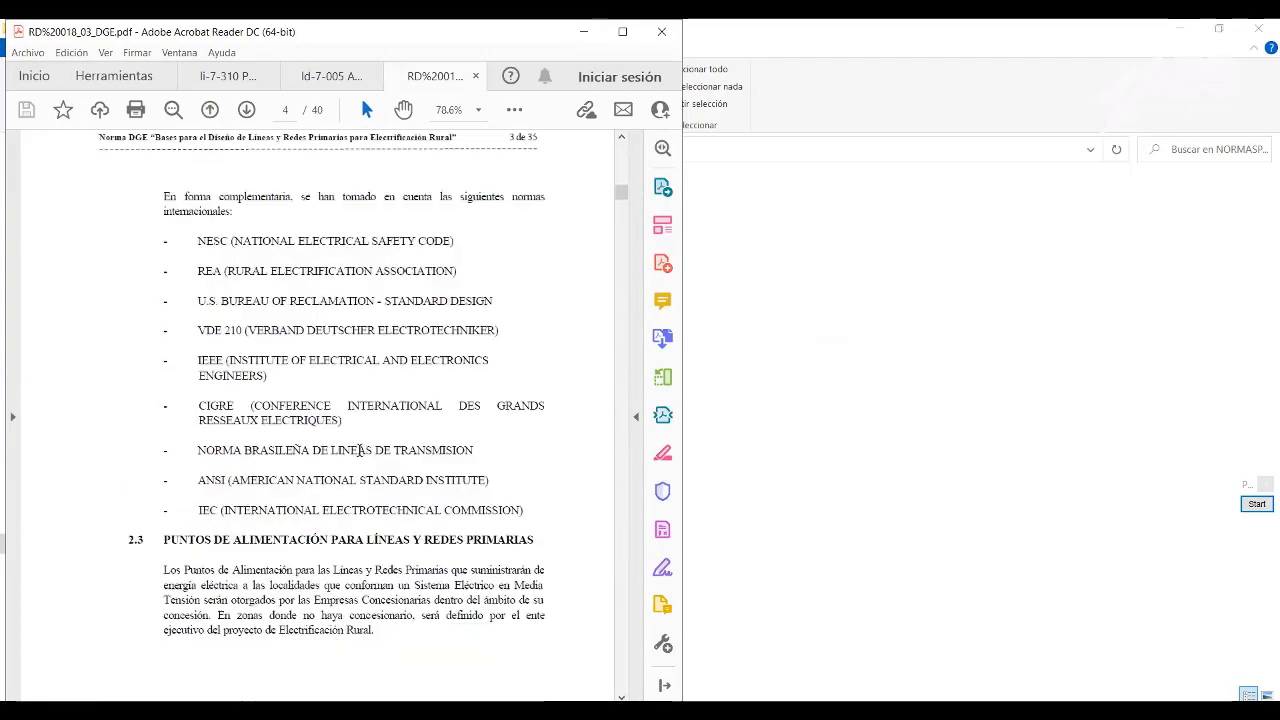
pyautogui.scroll(-5, 354, 442)
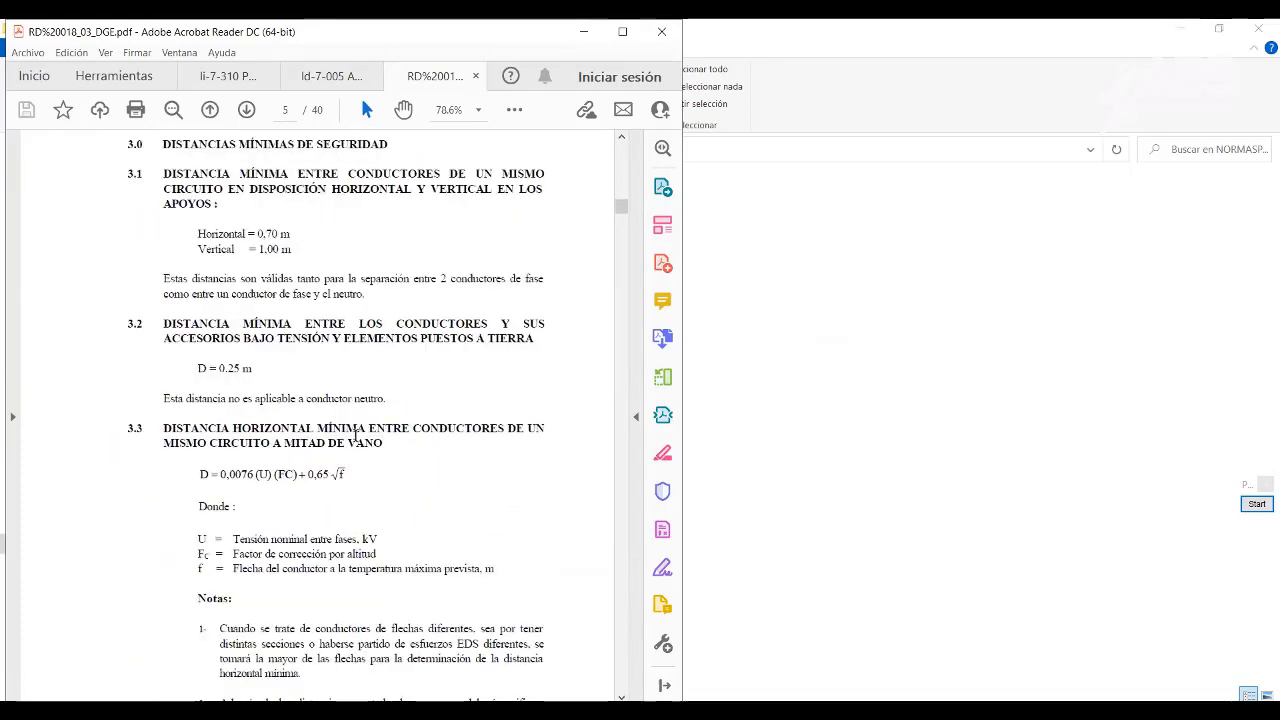
pyautogui.scroll(-3, 335, 303)
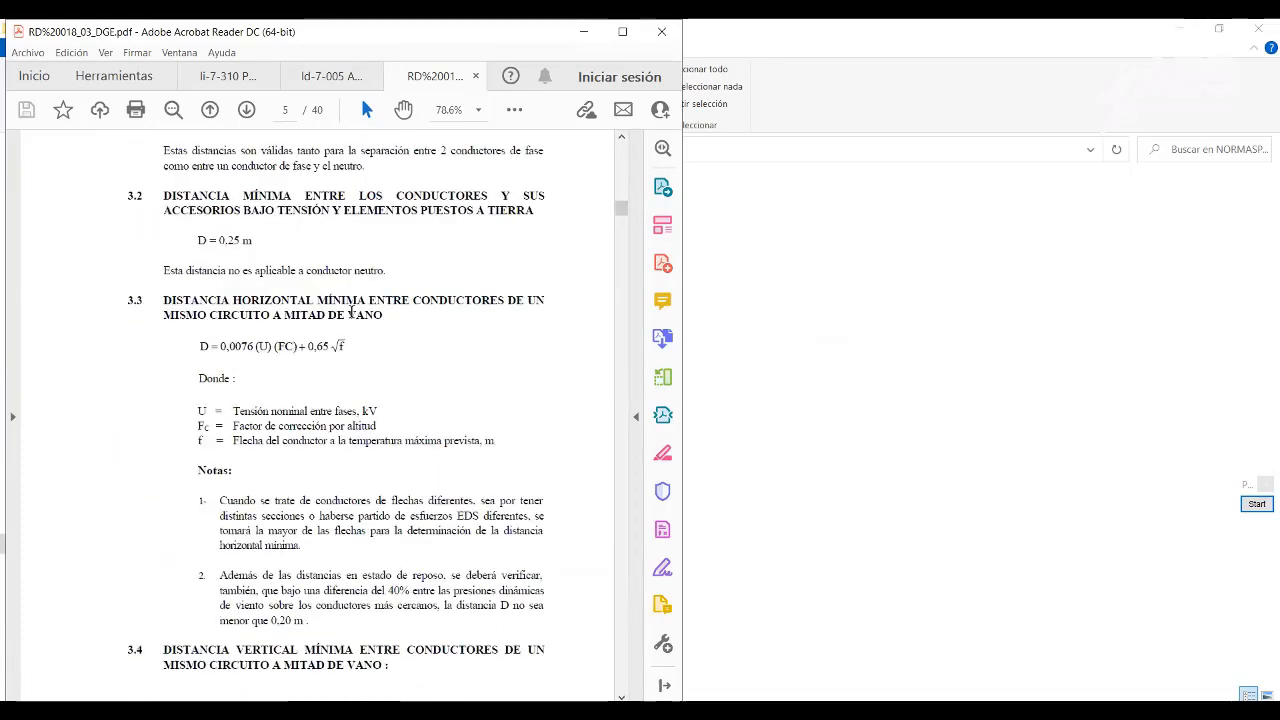
pyautogui.scroll(-11, 350, 318)
pyautogui.scroll(-13, 350, 320)
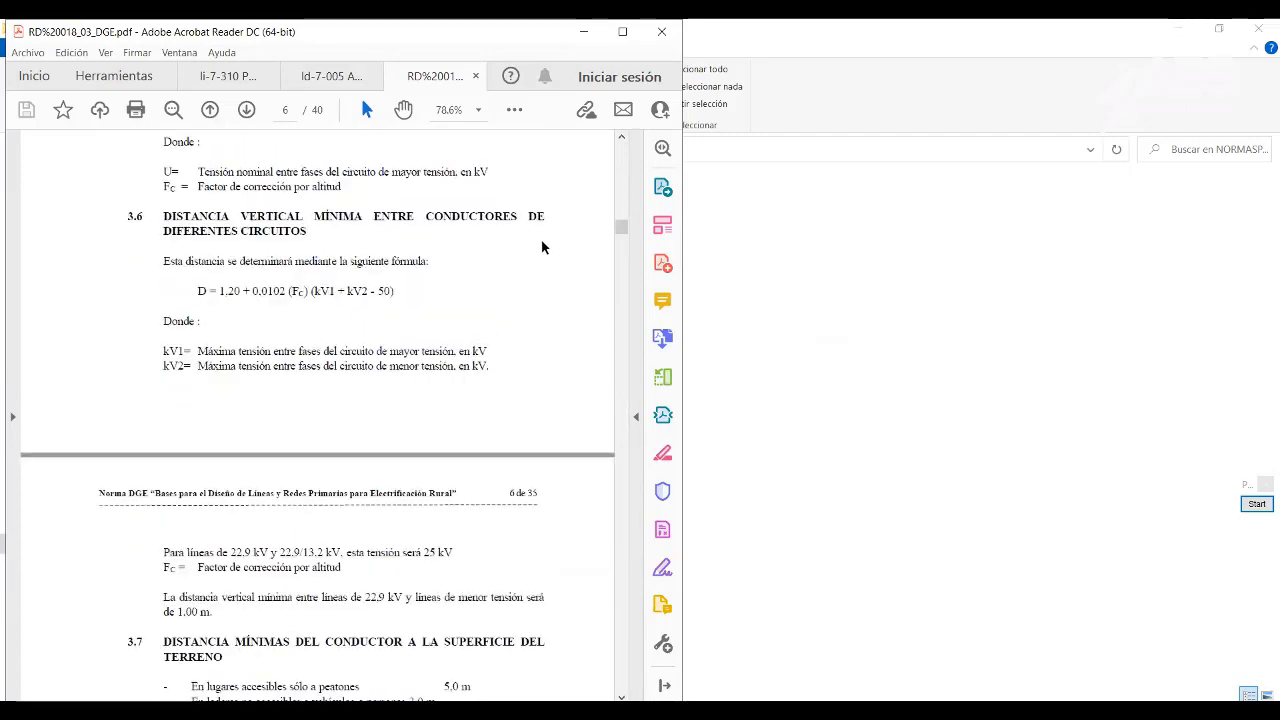
pyautogui.moveTo(621, 227); pyautogui.dragTo(622, 148)
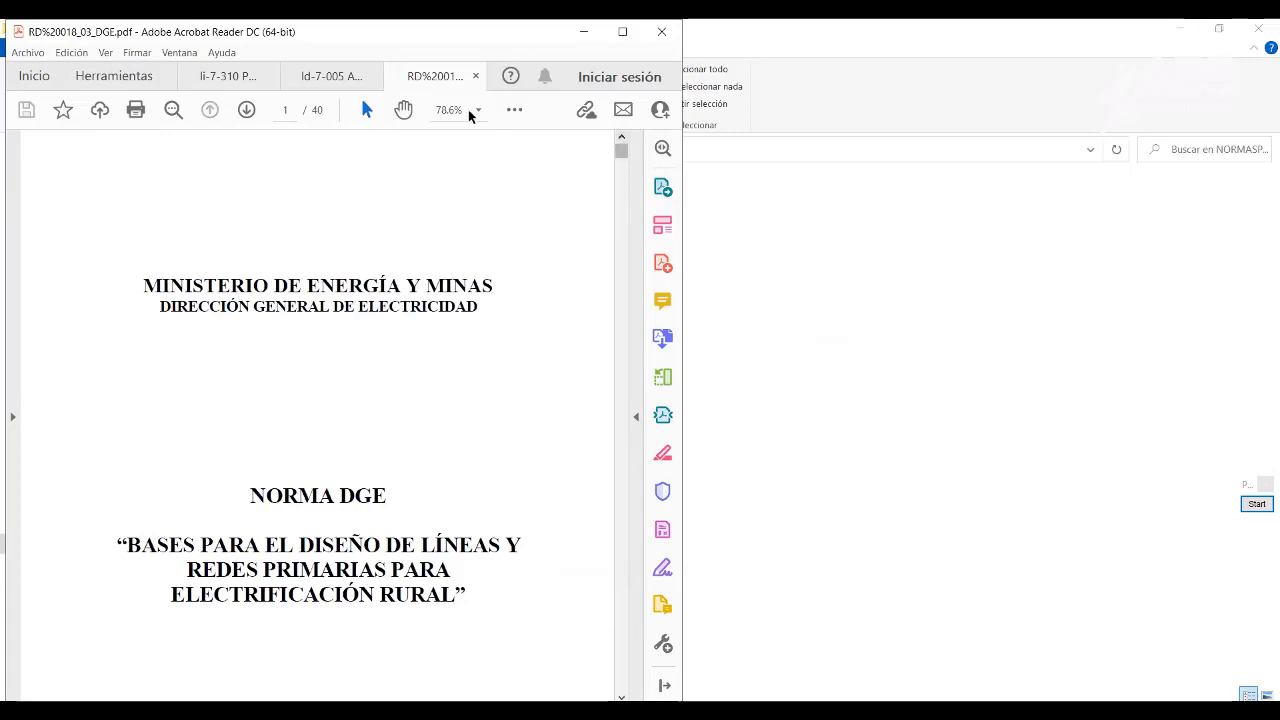
pyautogui.click(477, 75)
# Open RD%20030_03_DGE from the NORMASPeru folder, look over its cover page, and close the document.
pyautogui.click(760, 286)
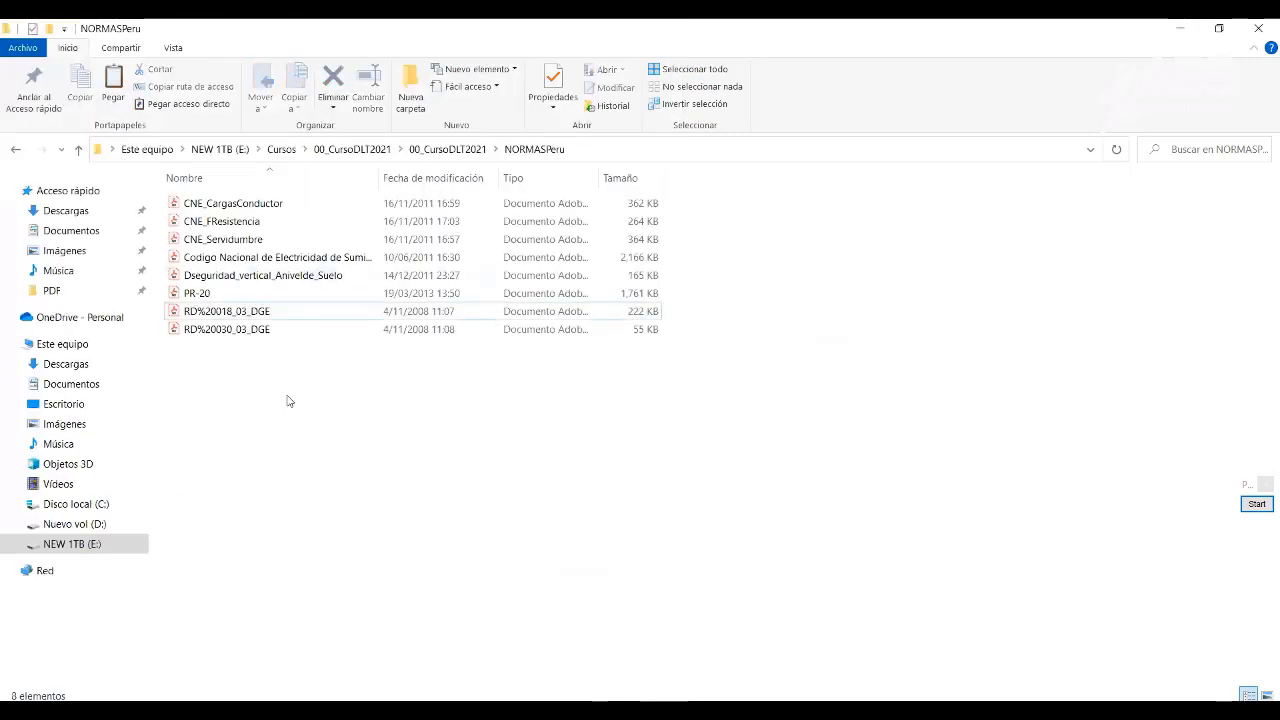
pyautogui.click(240, 313)
pyautogui.doubleClick(240, 329)
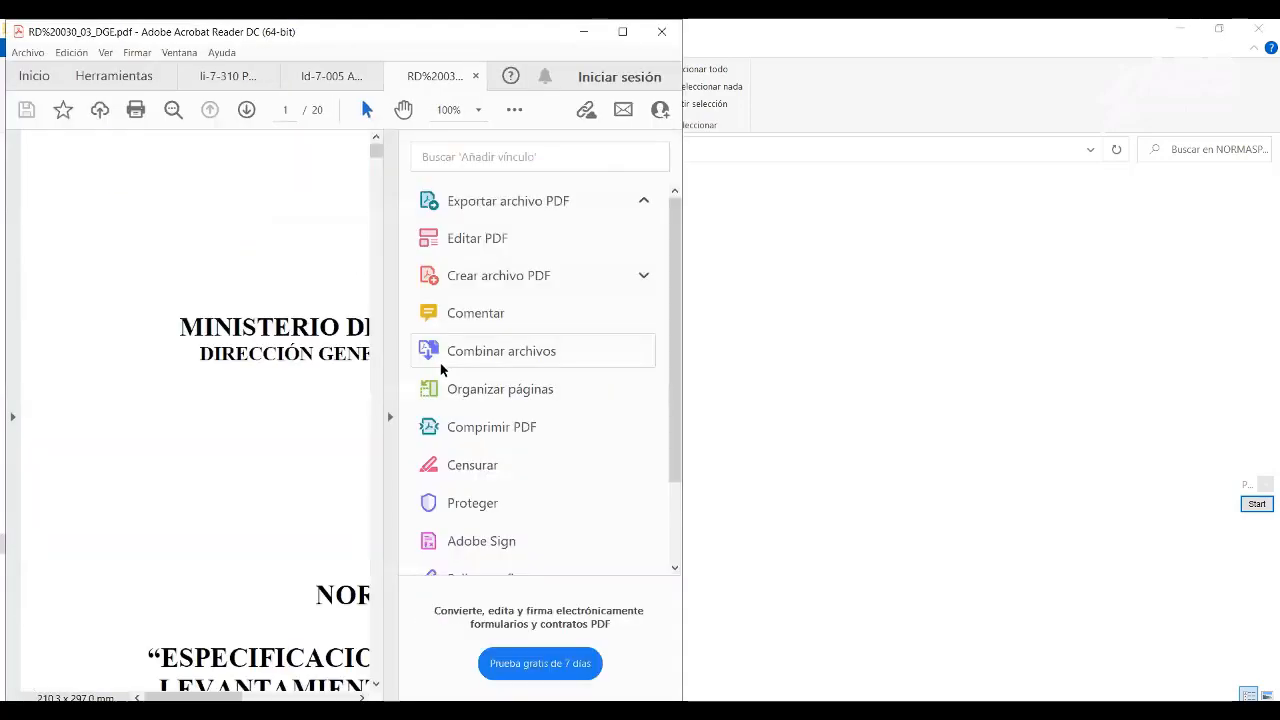
pyautogui.click(396, 372)
pyautogui.scroll(-5, 400, 400)
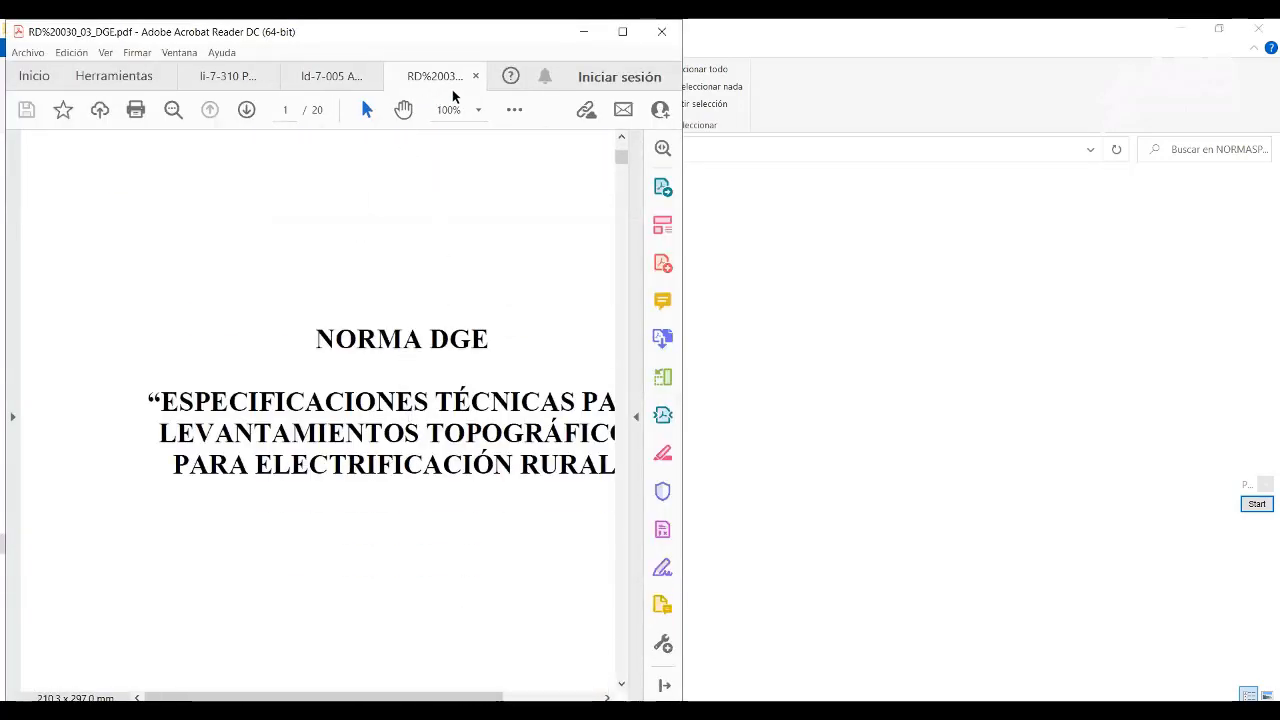
pyautogui.click(476, 76)
# Switch to DLT-CAD and, in the environmental conditions, set Hypothesis I conductor C1 to 20 °C and 18% of breaking tension.
pyautogui.click(793, 330)
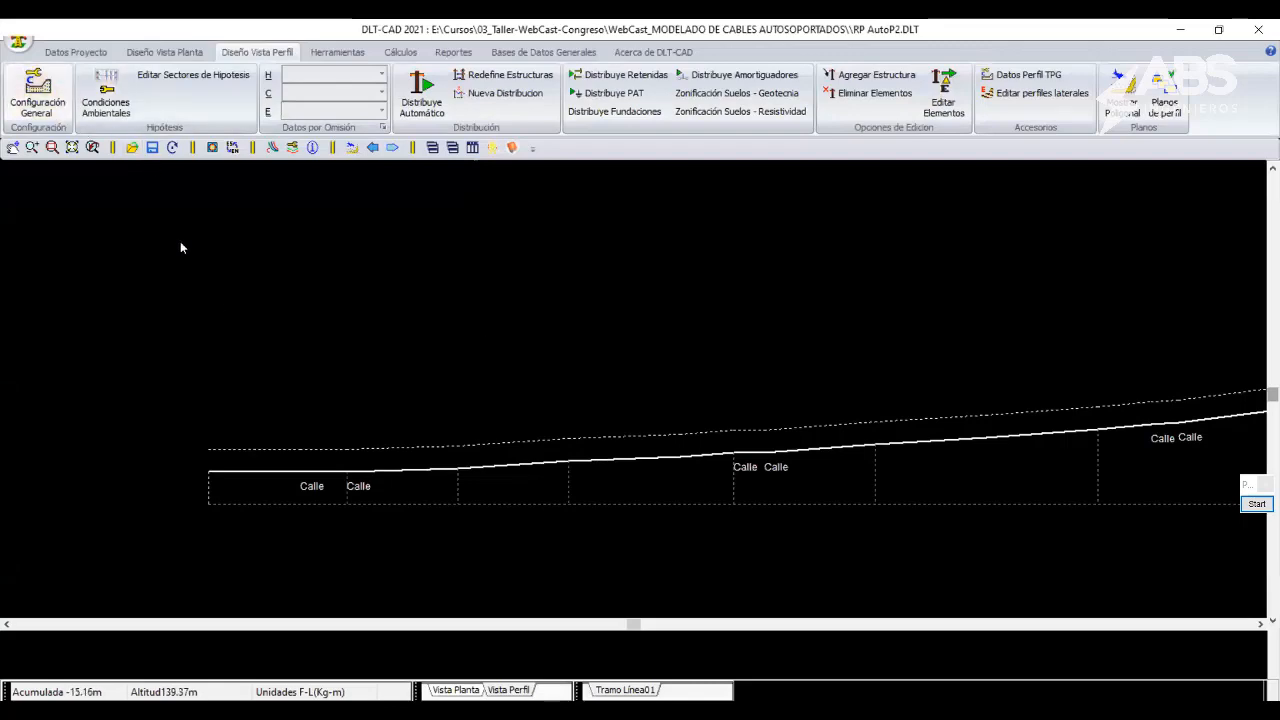
pyautogui.click(220, 528)
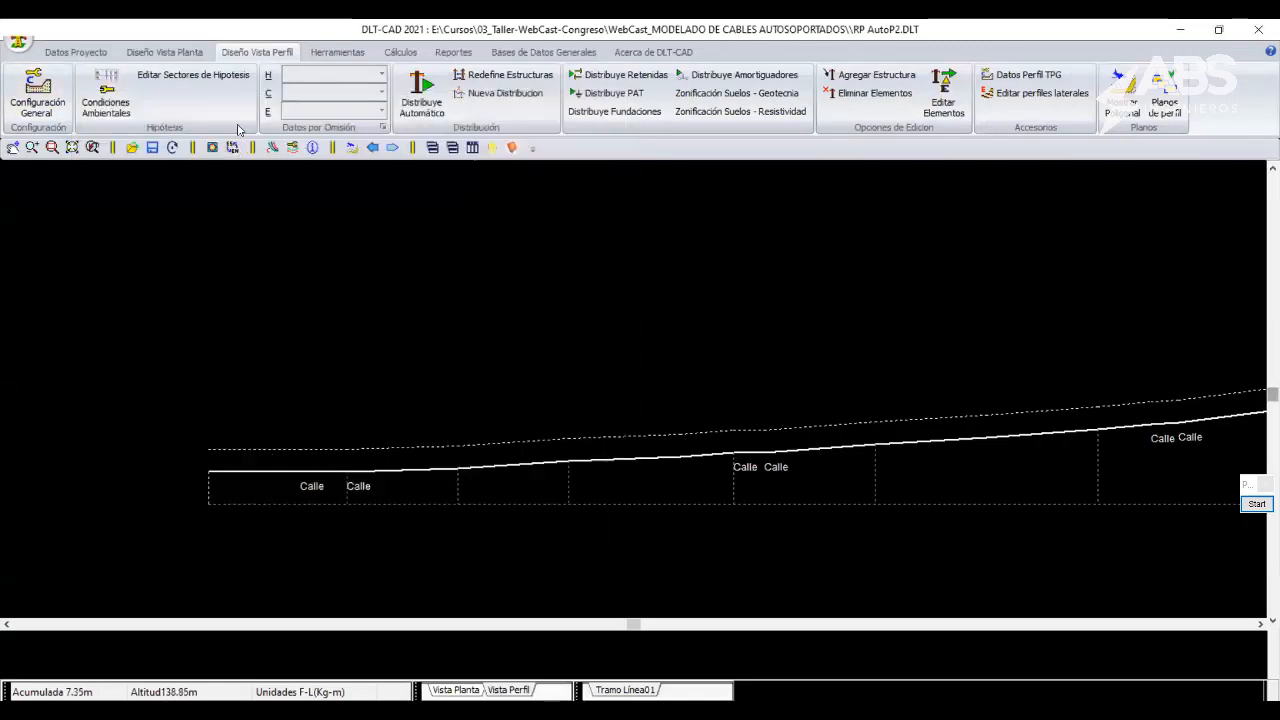
pyautogui.click(117, 111)
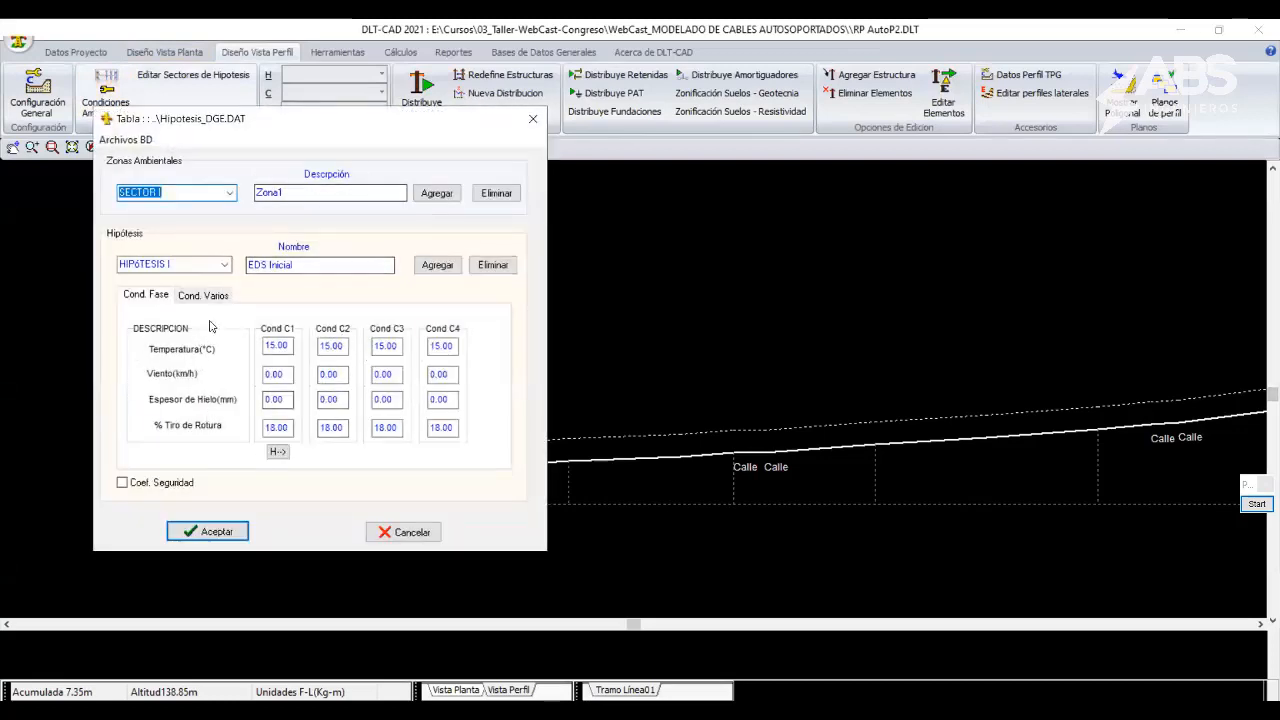
pyautogui.click(224, 266)
pyautogui.click(214, 277)
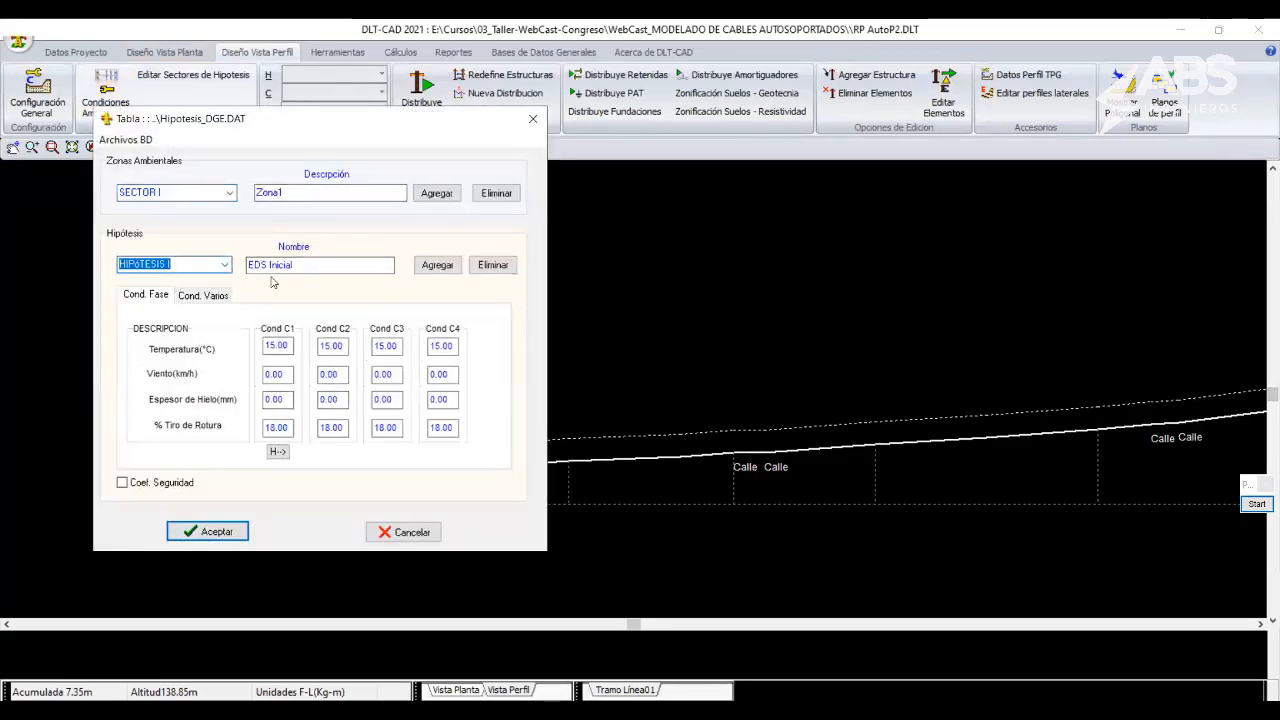
pyautogui.click(277, 345)
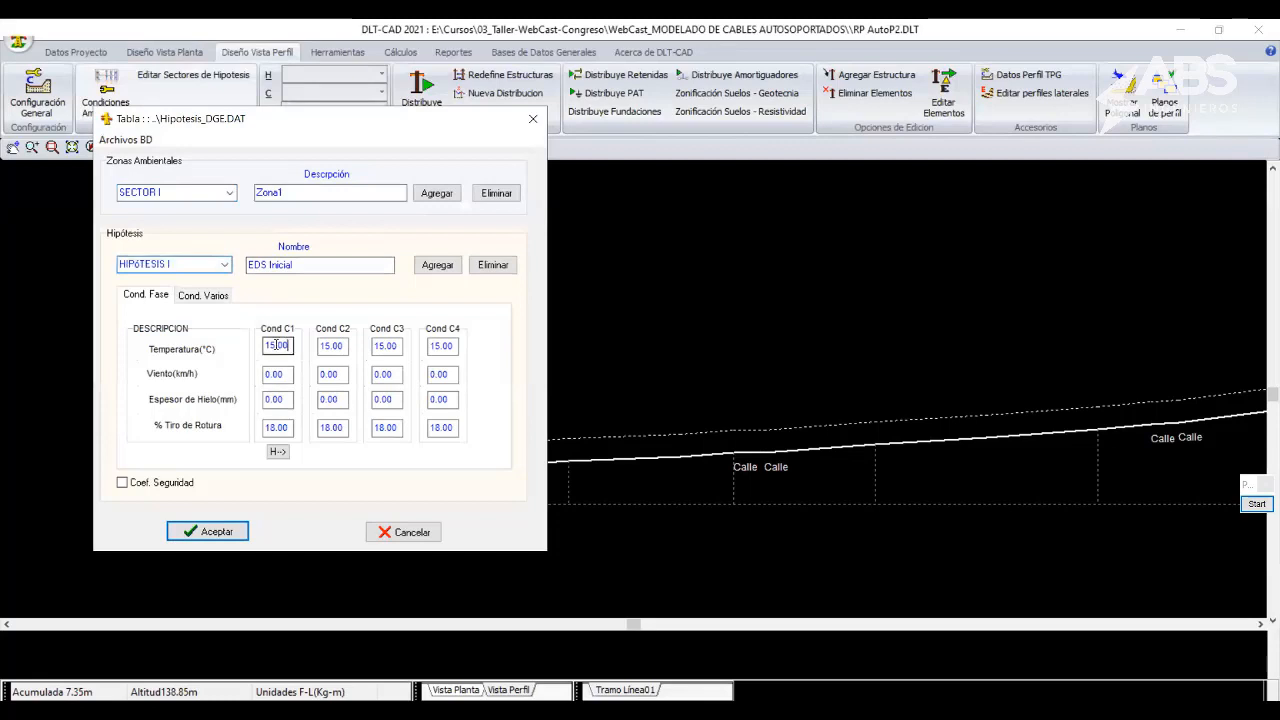
pyautogui.doubleClick(277, 345)
pyautogui.write('20')
pyautogui.moveTo(290, 372); pyautogui.dragTo(251, 414)
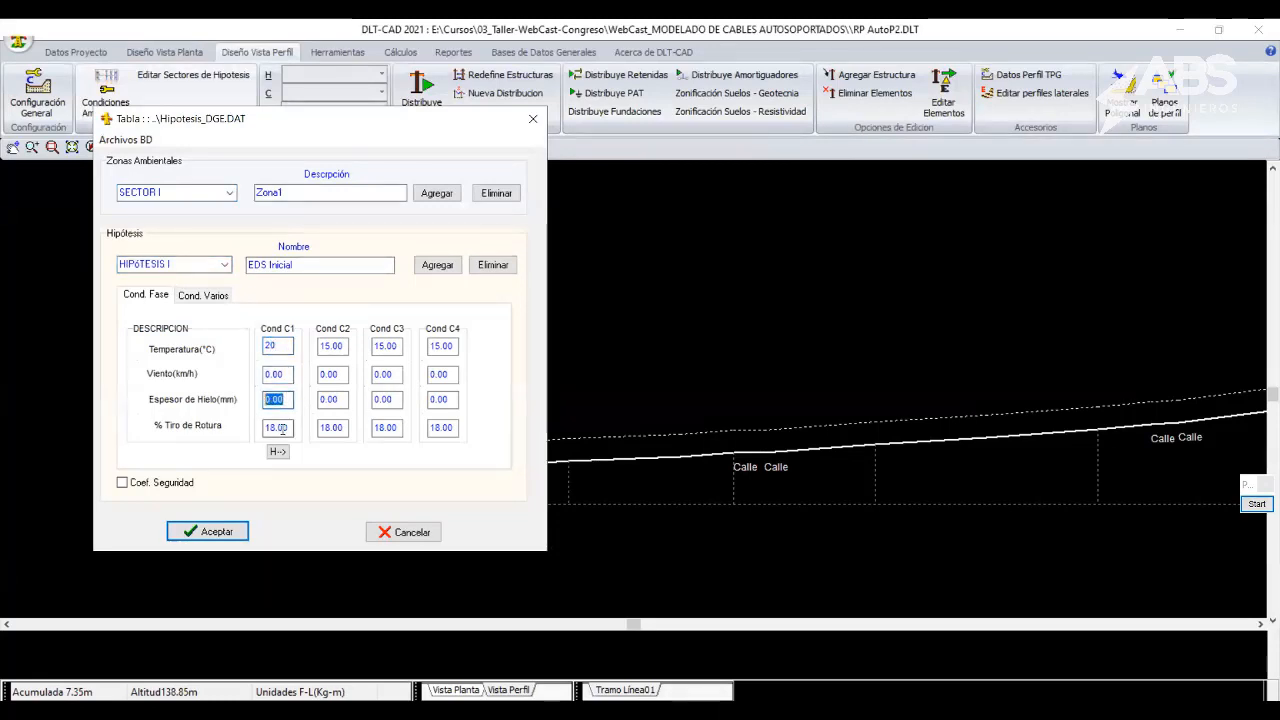
pyautogui.doubleClick(282, 428)
pyautogui.write('18')
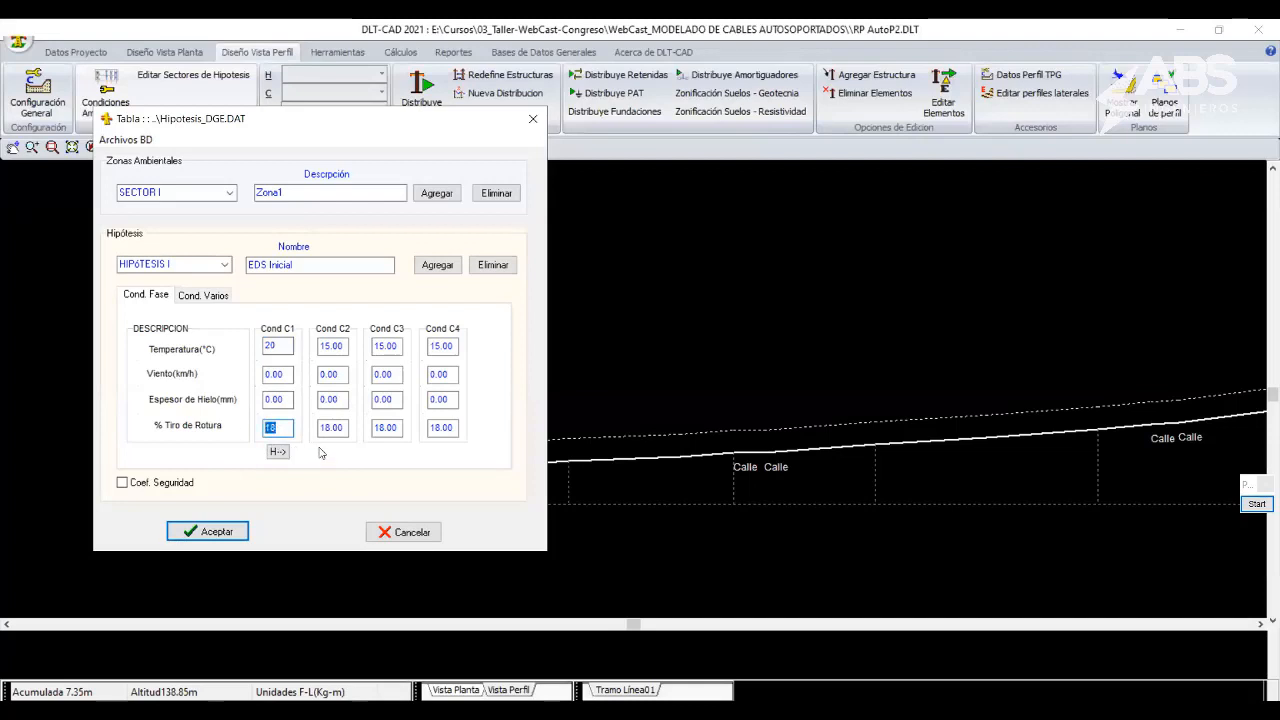
# Set Hypothesis II (Maximo Viento) to 10 °C, 50 km/h wind and 60% safety tension, and copy the values to all conductors.
pyautogui.click(226, 265)
pyautogui.click(222, 284)
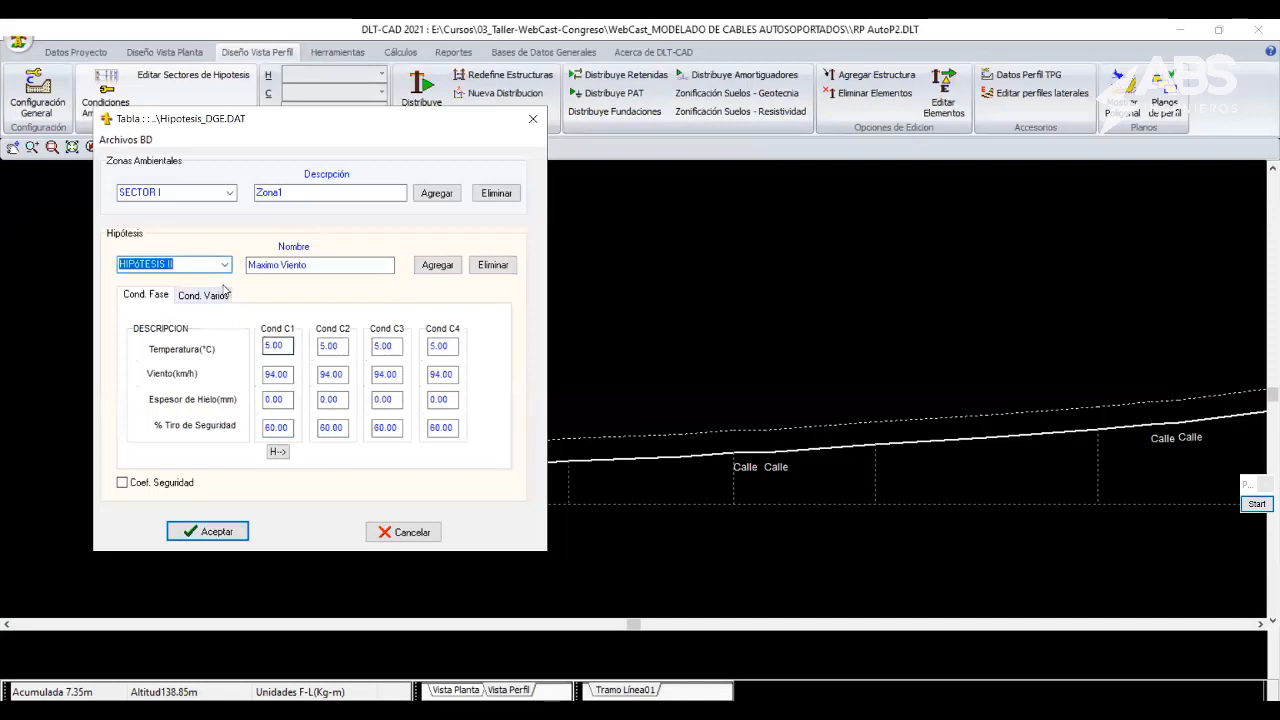
pyautogui.click(284, 345)
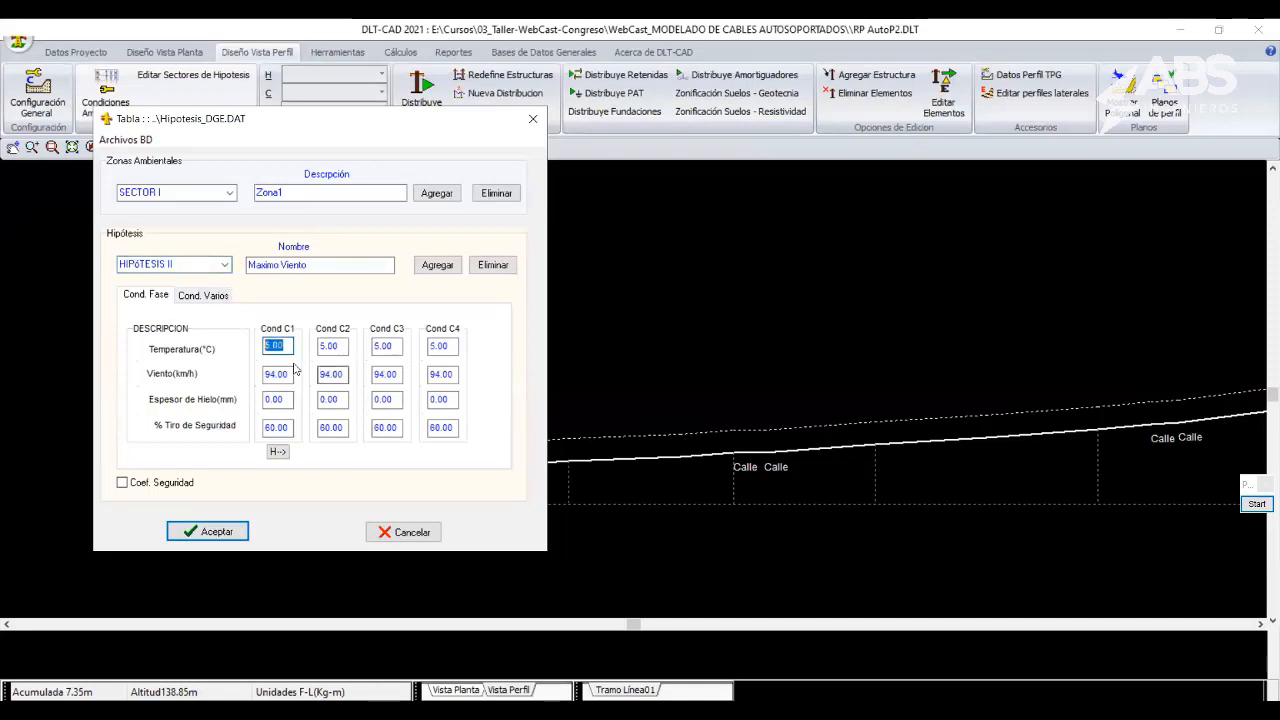
pyautogui.write('10')
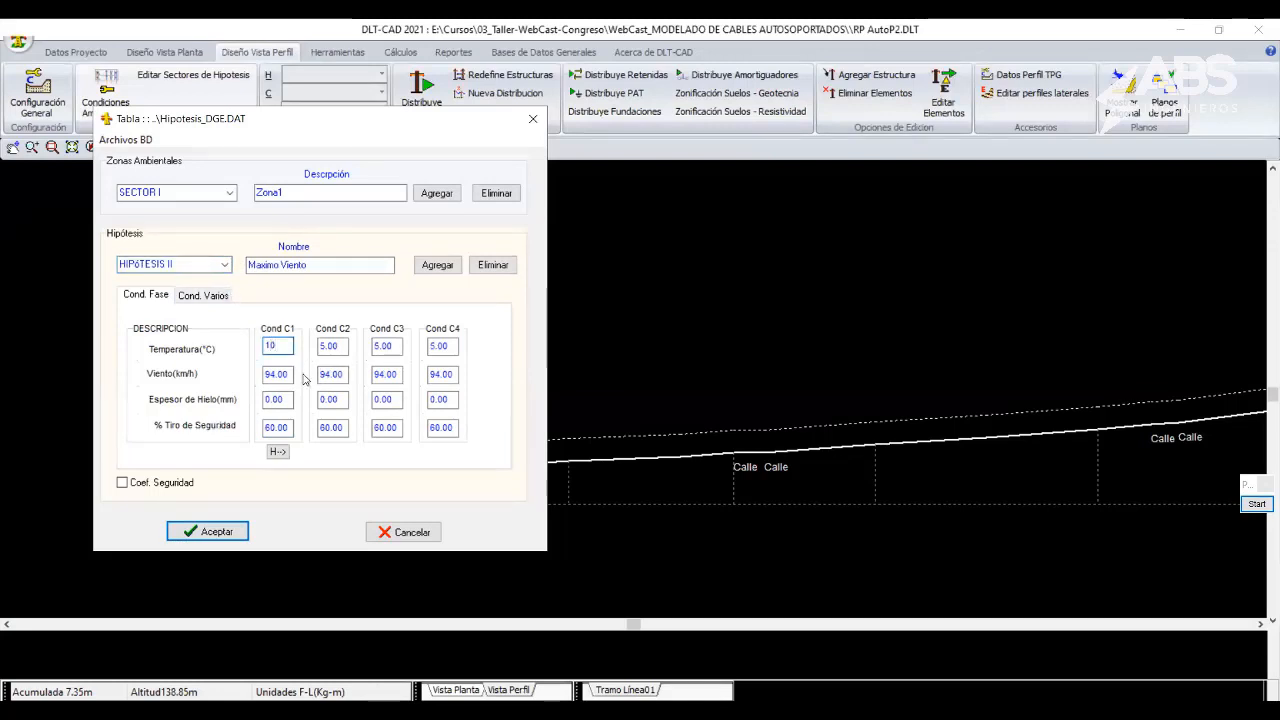
pyautogui.moveTo(217, 373); pyautogui.dragTo(190, 372)
pyautogui.write('50')
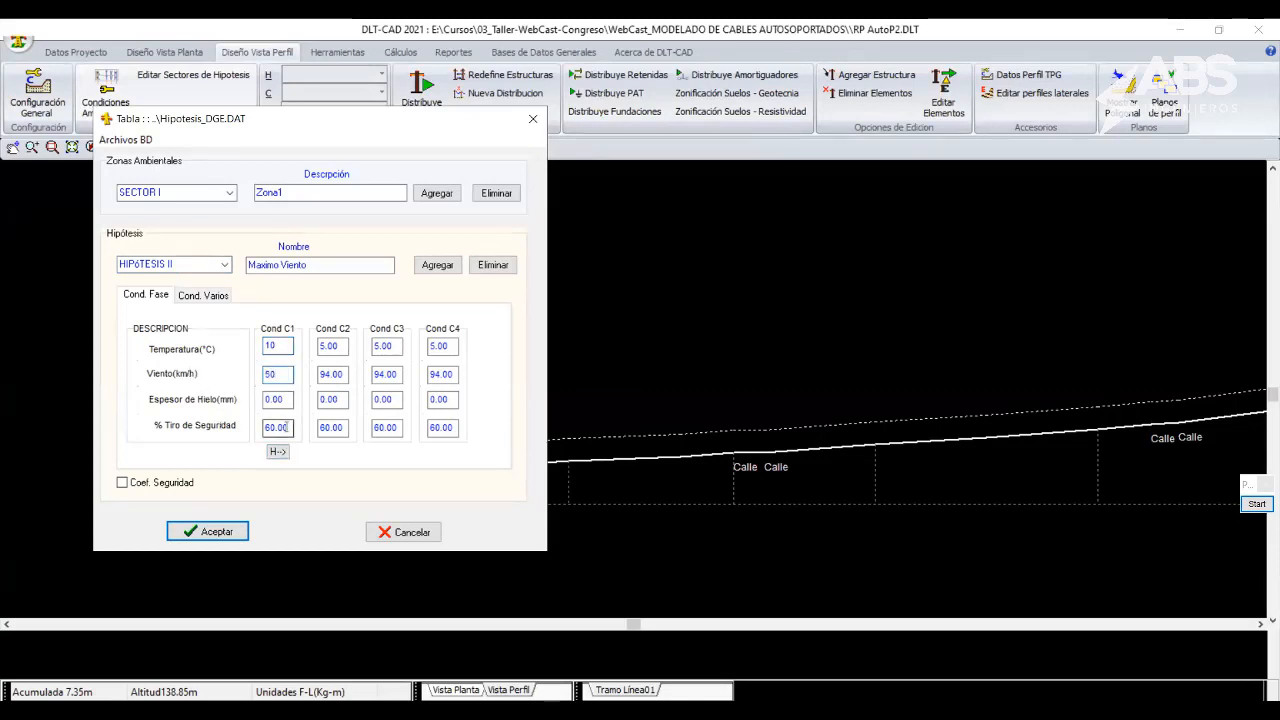
pyautogui.moveTo(288, 427); pyautogui.dragTo(268, 425)
pyautogui.write('60')
pyautogui.click(277, 451)
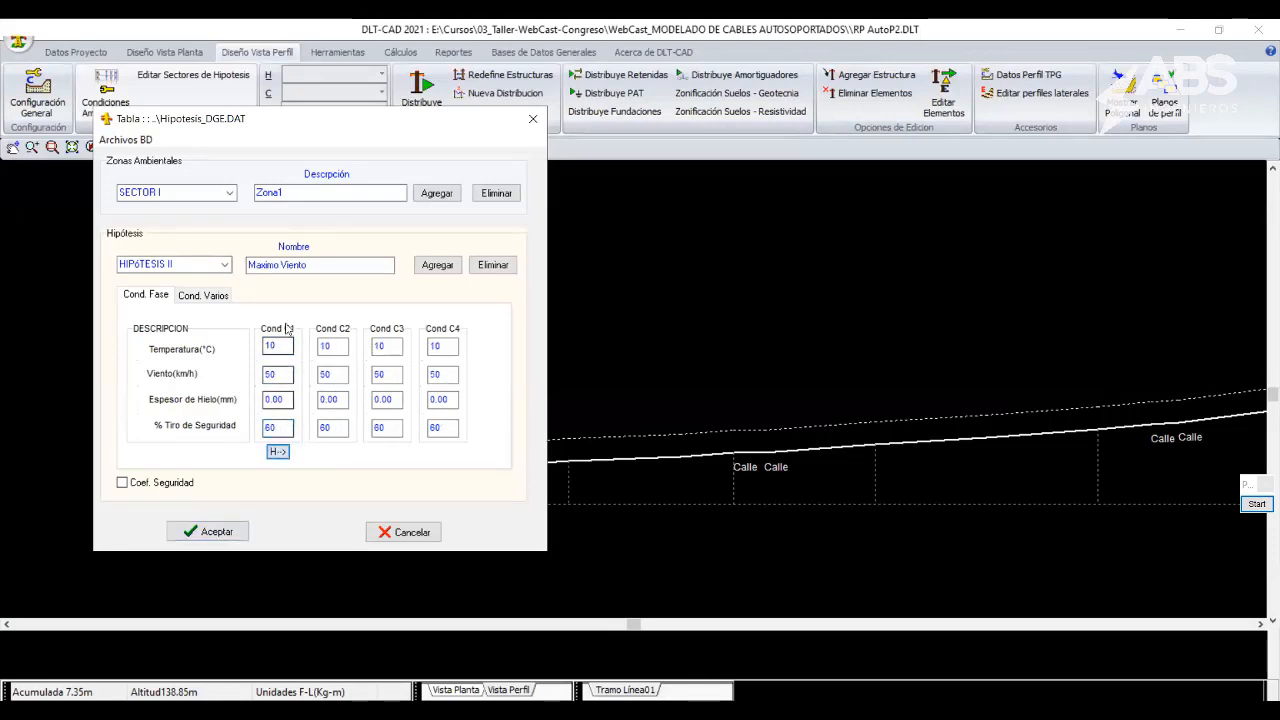
# Set Hypothesis III (Minima Temperatura) to 10 °C with 0 mm ice thickness, and copy the values to all conductors.
pyautogui.click(226, 265)
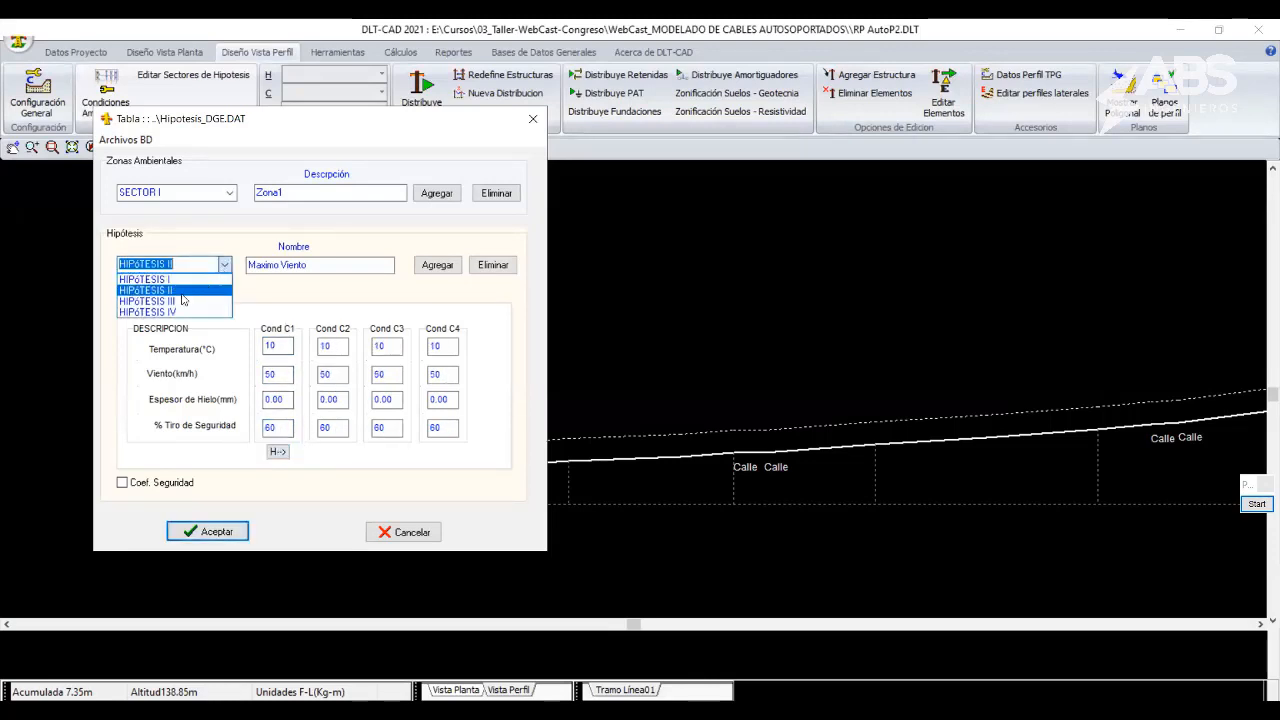
pyautogui.click(170, 302)
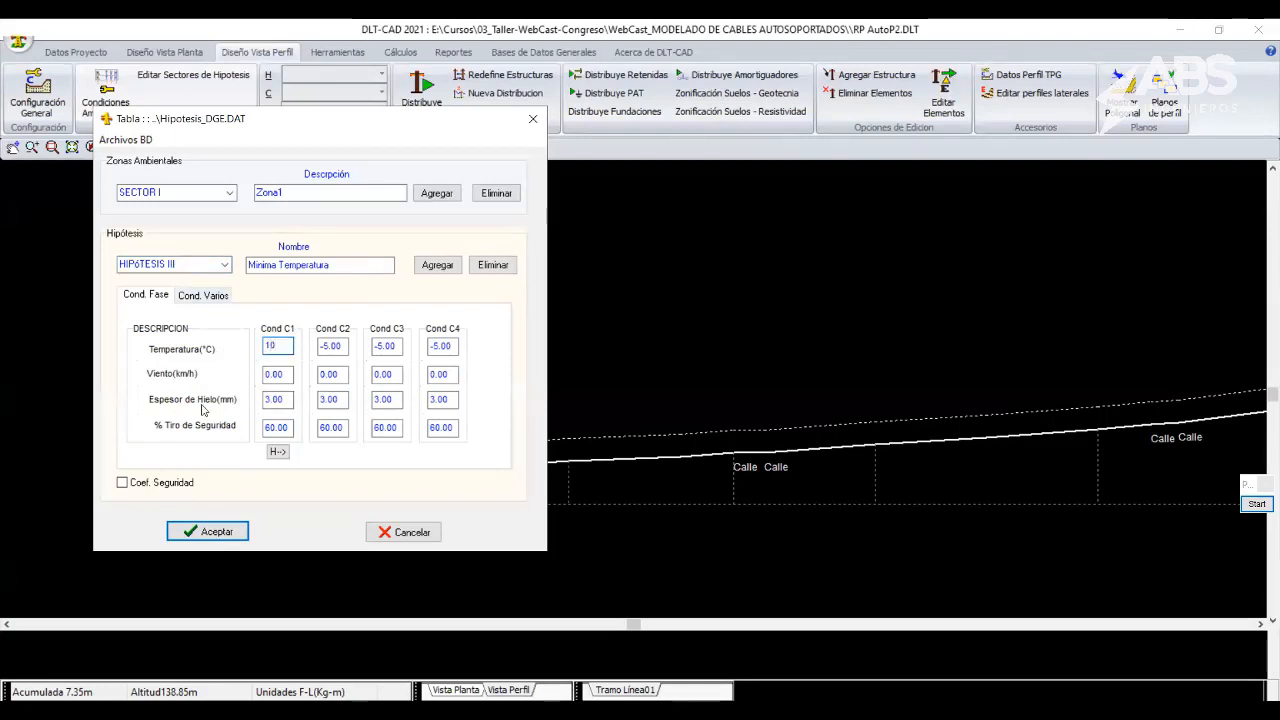
pyautogui.write('10')
pyautogui.click(279, 400)
pyautogui.click(277, 451)
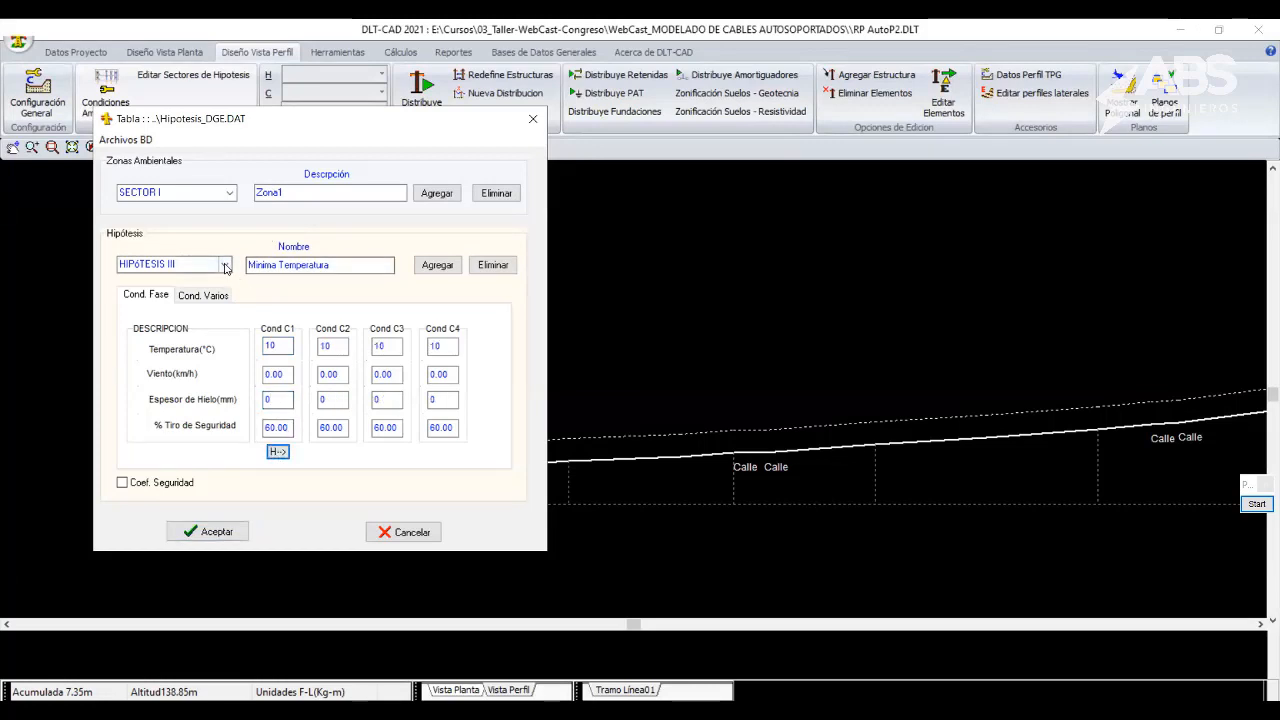
# Set Hypothesis IV (Maxima Flecha) conductor C1 to 50 °C and 50% safety tension, and accept the hypothesis table.
pyautogui.click(180, 265)
pyautogui.click(185, 312)
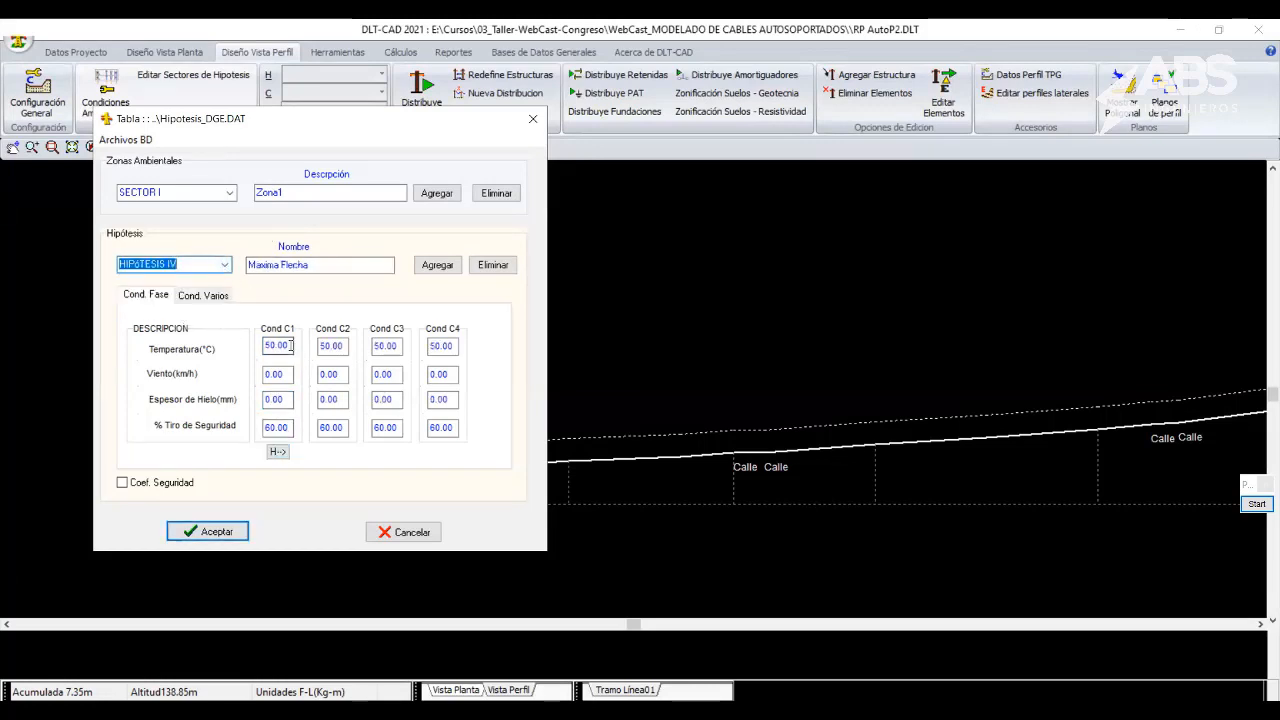
pyautogui.moveTo(291, 345); pyautogui.dragTo(200, 343)
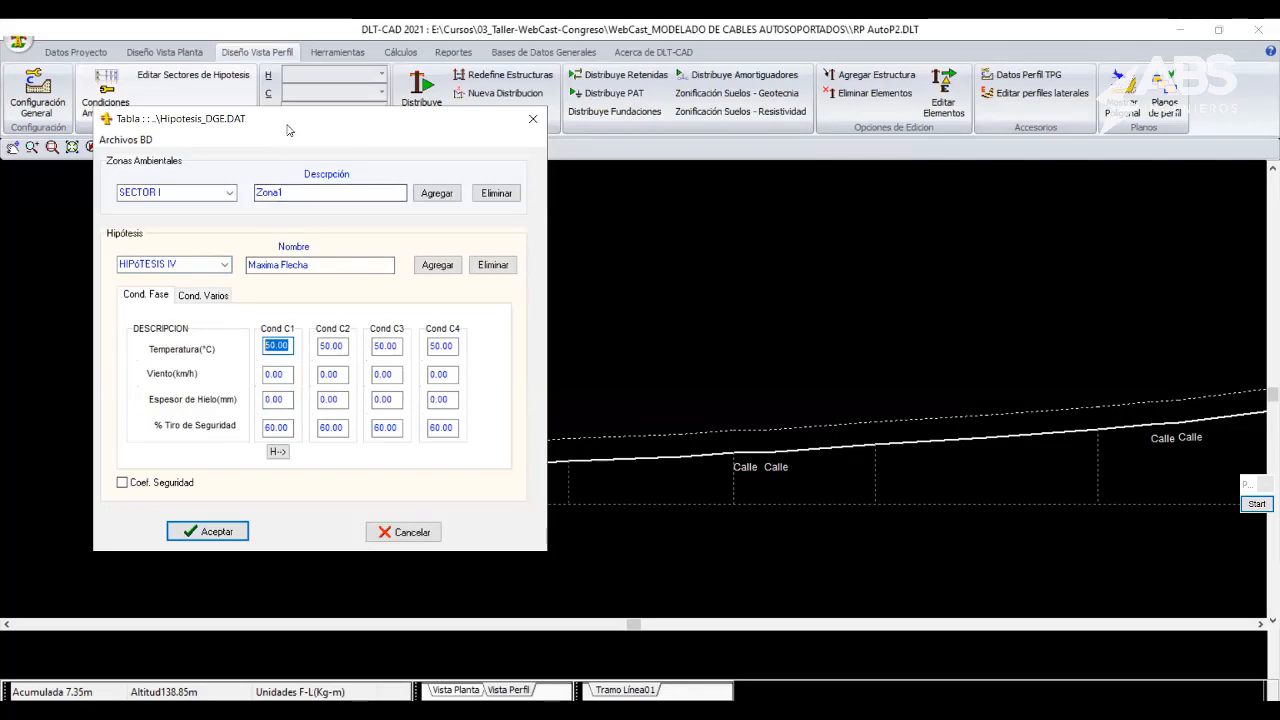
pyautogui.moveTo(288, 130); pyautogui.dragTo(514, 191)
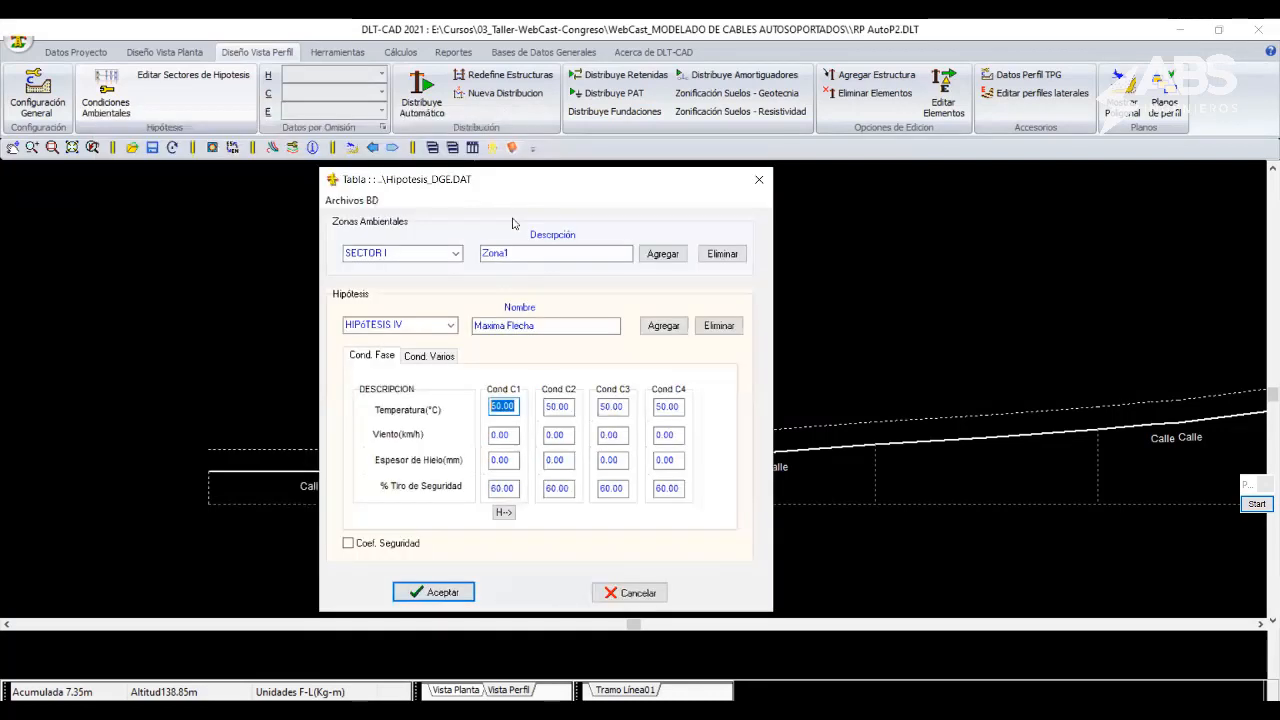
pyautogui.write('50')
pyautogui.click(507, 437)
pyautogui.click(516, 459)
pyautogui.click(505, 487)
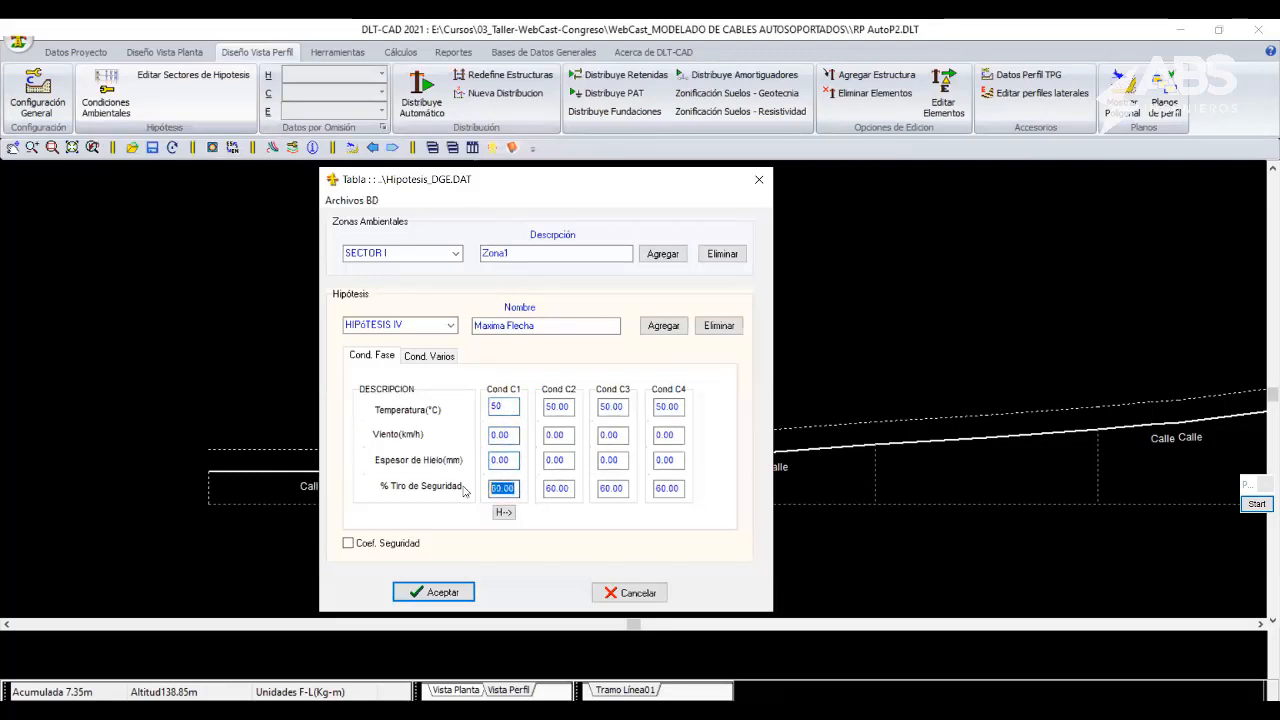
pyautogui.write('50')
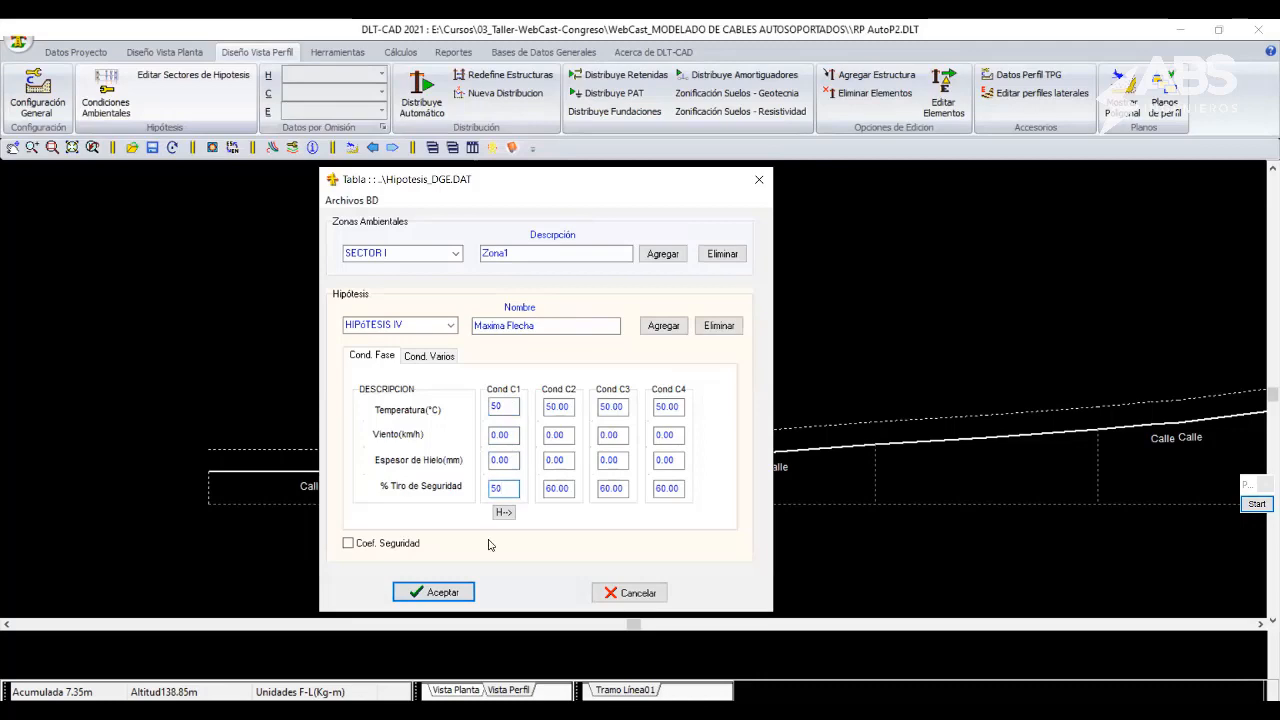
pyautogui.click(438, 591)
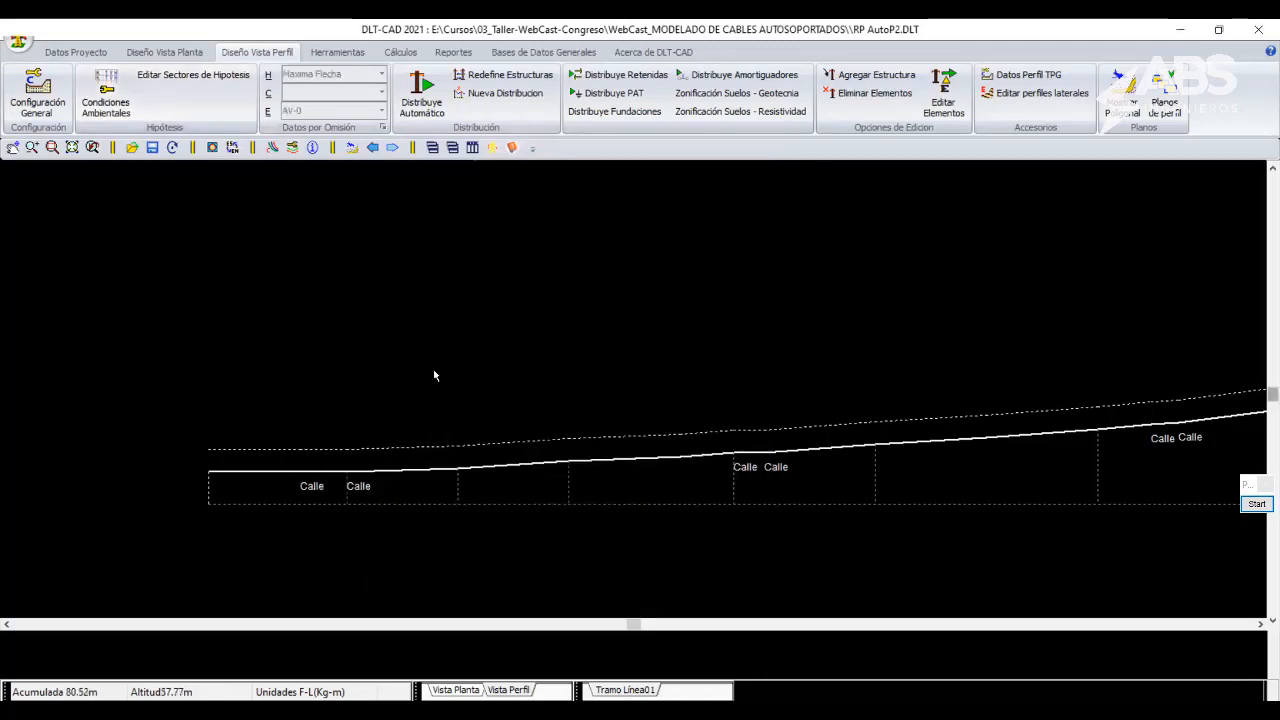
# Reopen the environmental conditions and review the conductor values of Hypotheses I to IV.
pyautogui.click(106, 95)
pyautogui.click(246, 287)
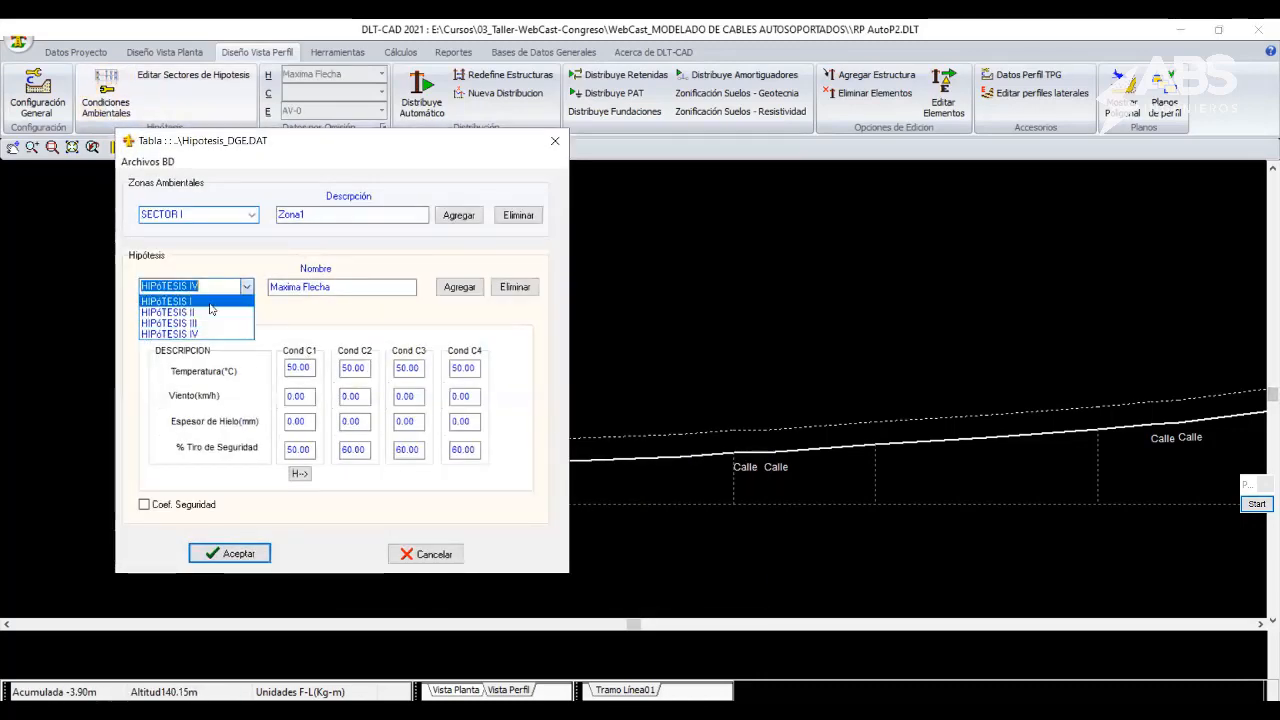
pyautogui.click(210, 299)
pyautogui.click(250, 287)
pyautogui.click(190, 323)
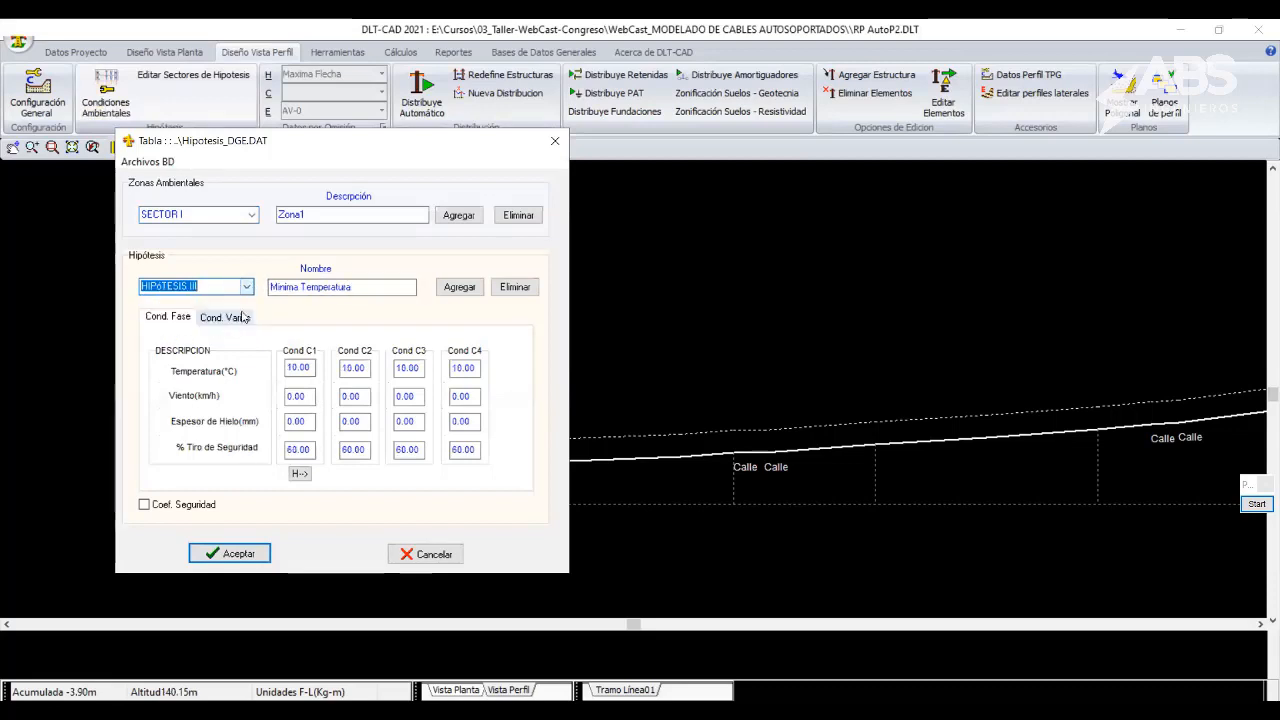
pyautogui.click(246, 287)
pyautogui.click(195, 334)
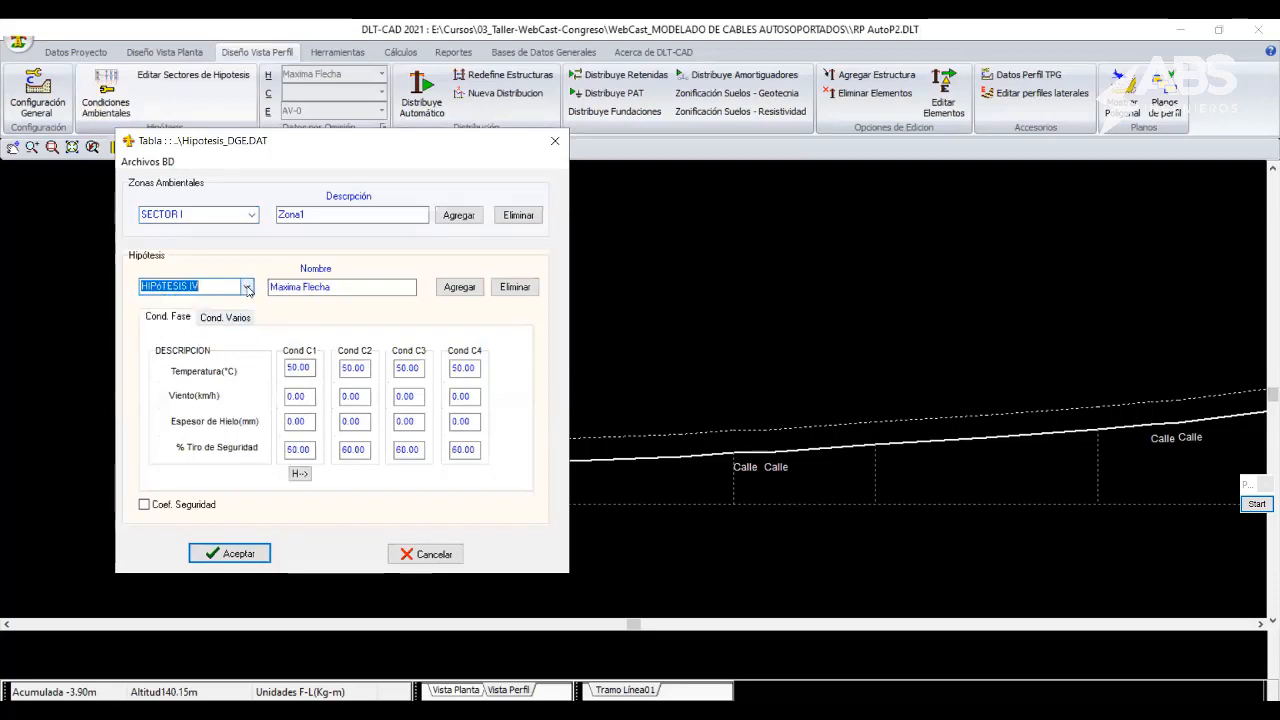
pyautogui.click(248, 287)
pyautogui.click(240, 311)
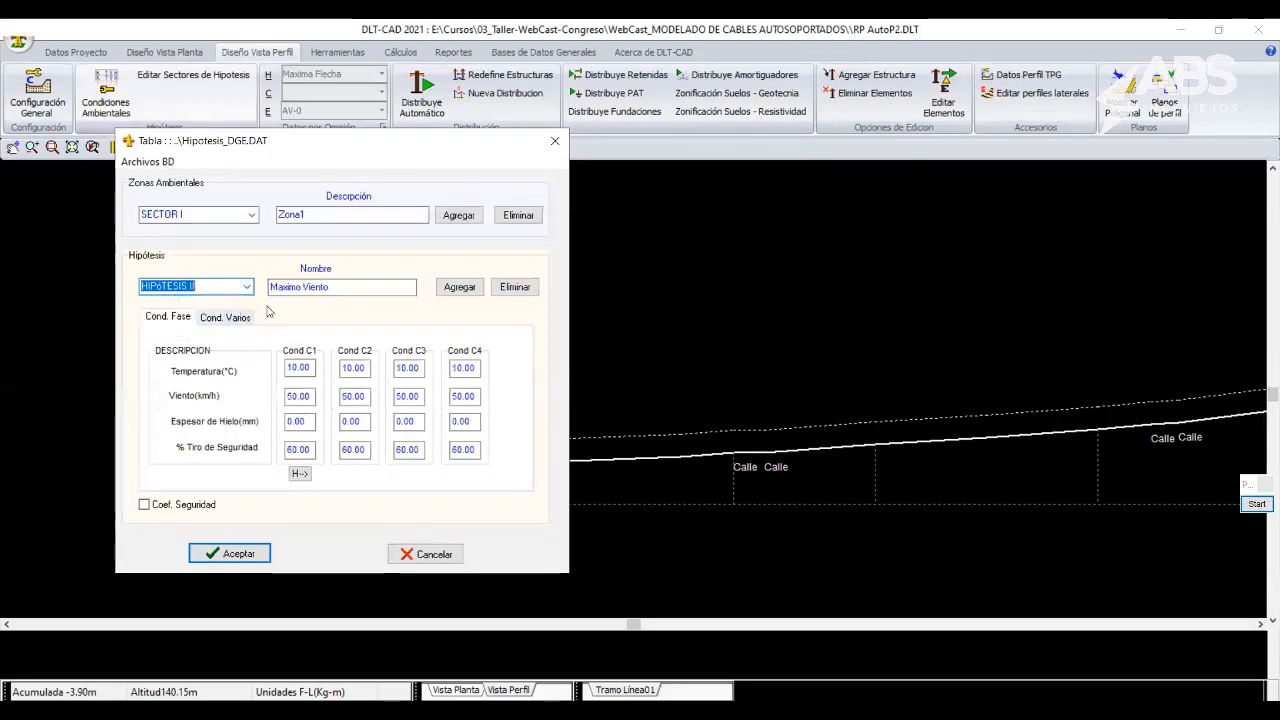
pyautogui.click(450, 290)
pyautogui.click(183, 252)
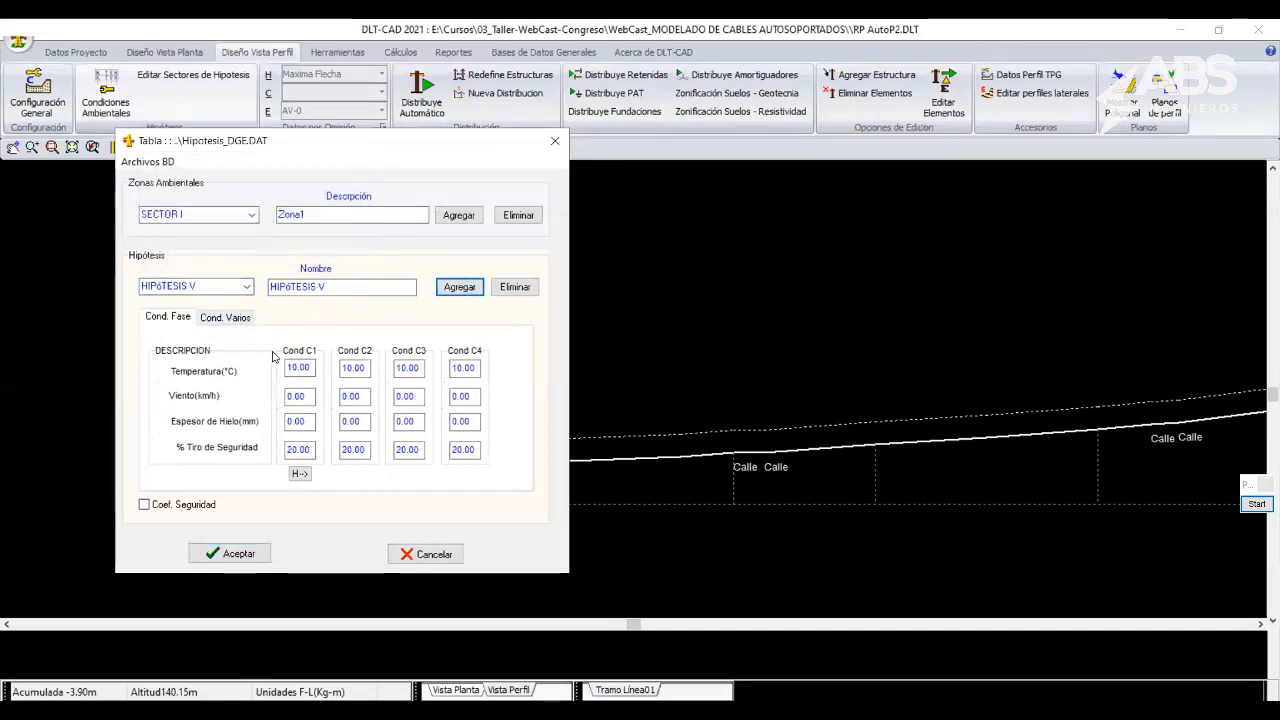
pyautogui.click(248, 287)
pyautogui.click(195, 346)
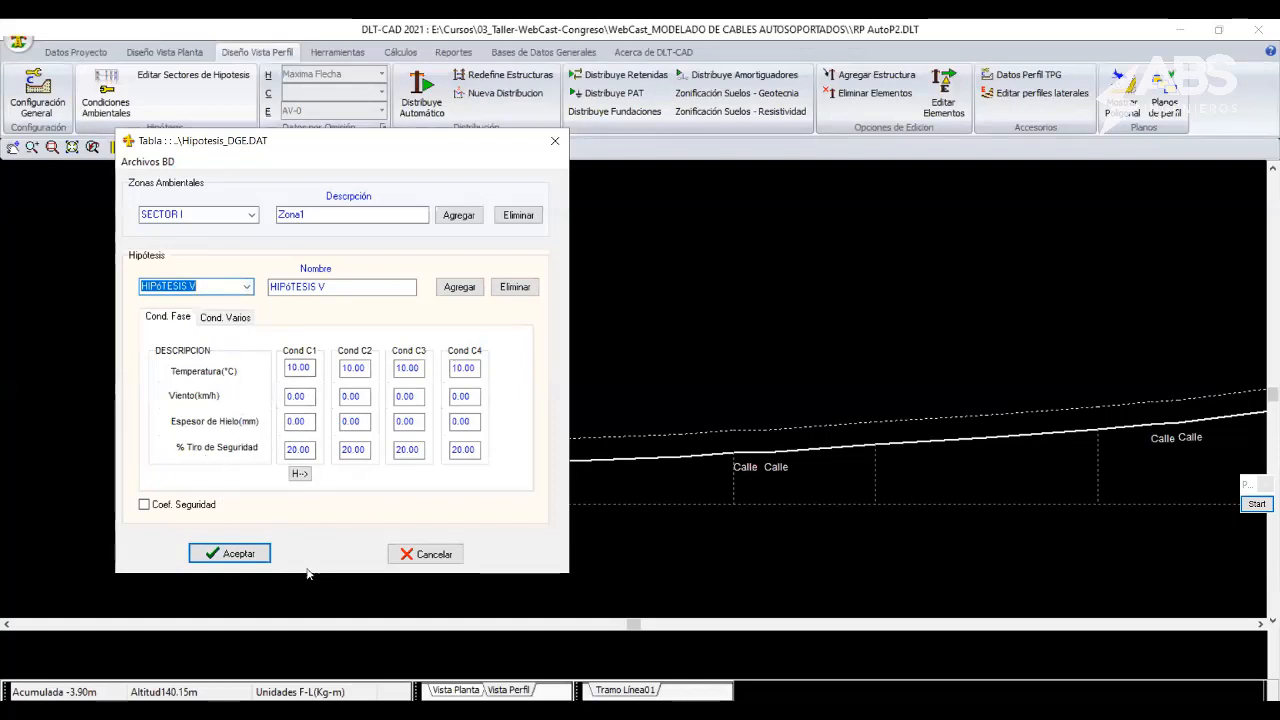
pyautogui.click(425, 553)
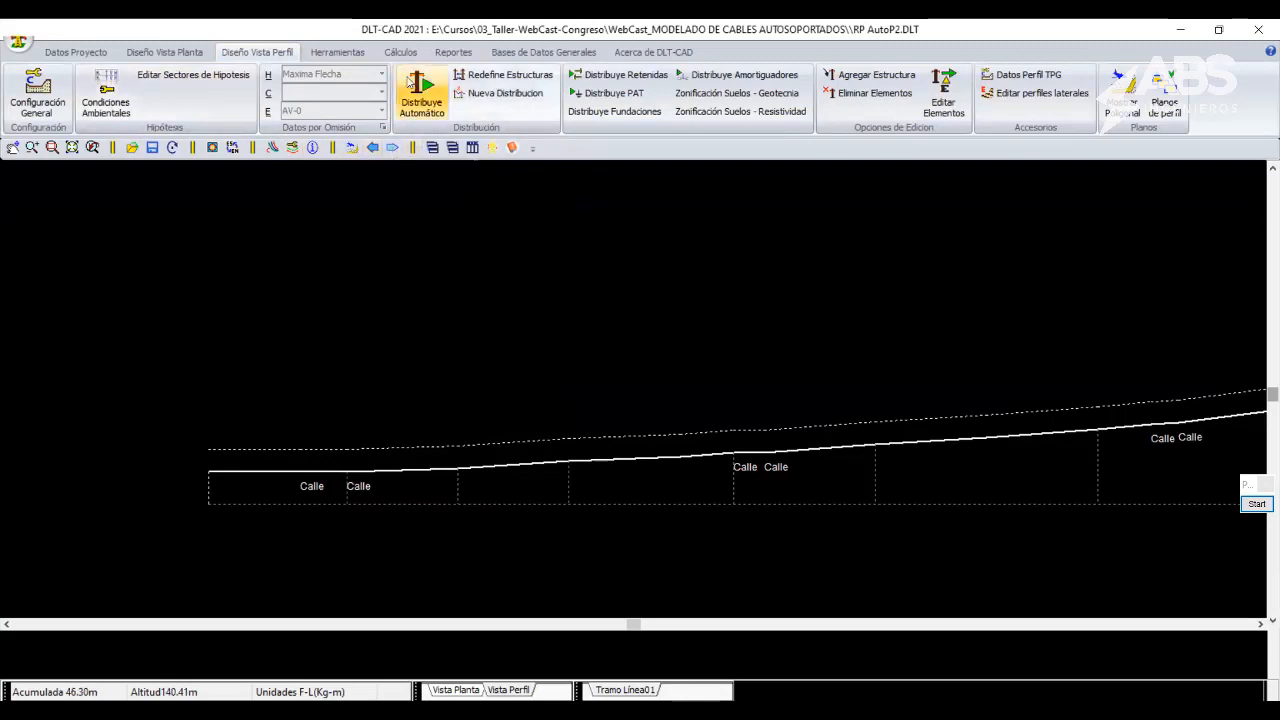
# In the default data, set the phase configuration to 3F: Trifasico 1T and assign the 3-1x120mm2 (NA2XSA2Y-S) conductor to Circuito 1.
pyautogui.click(382, 127)
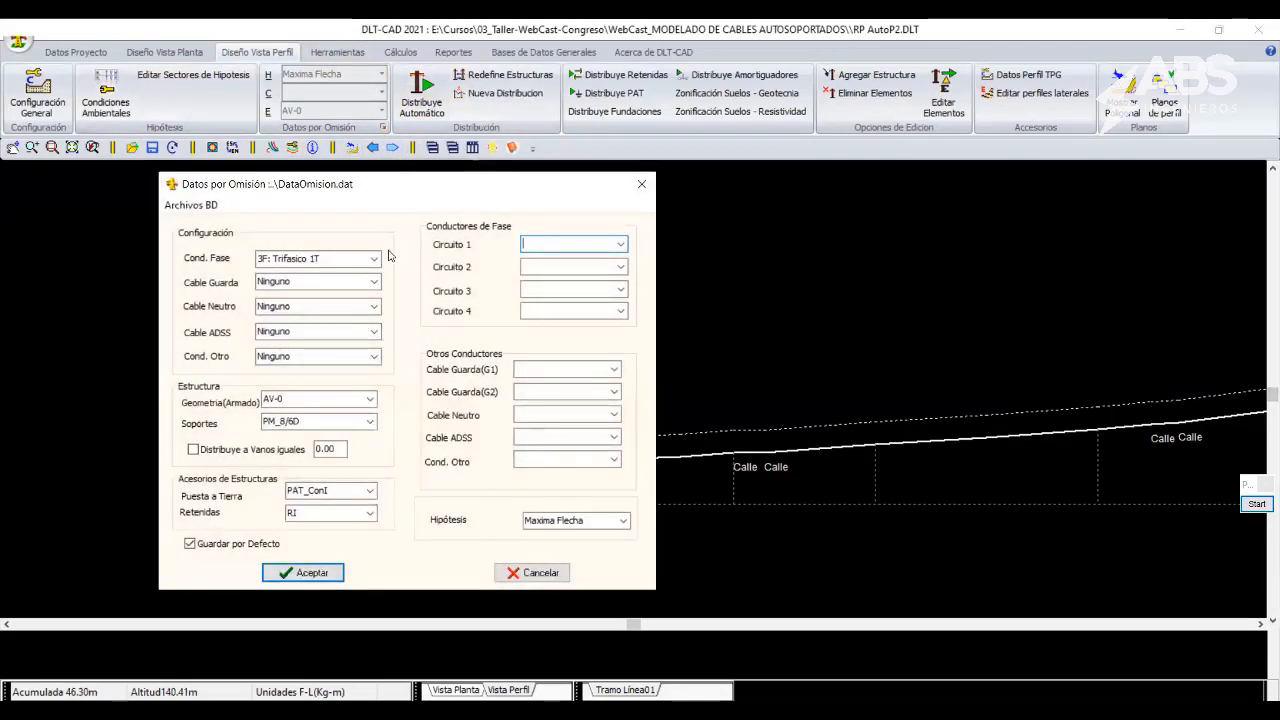
pyautogui.click(375, 259)
pyautogui.click(321, 300)
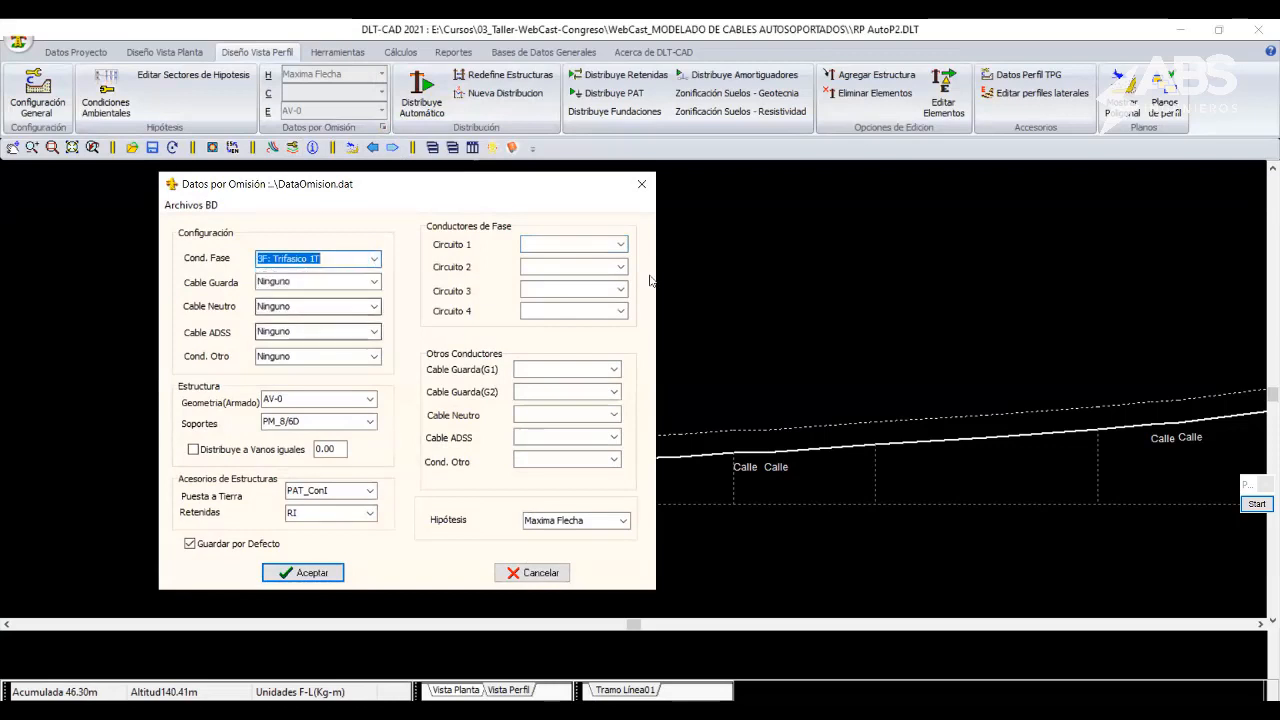
pyautogui.click(620, 244)
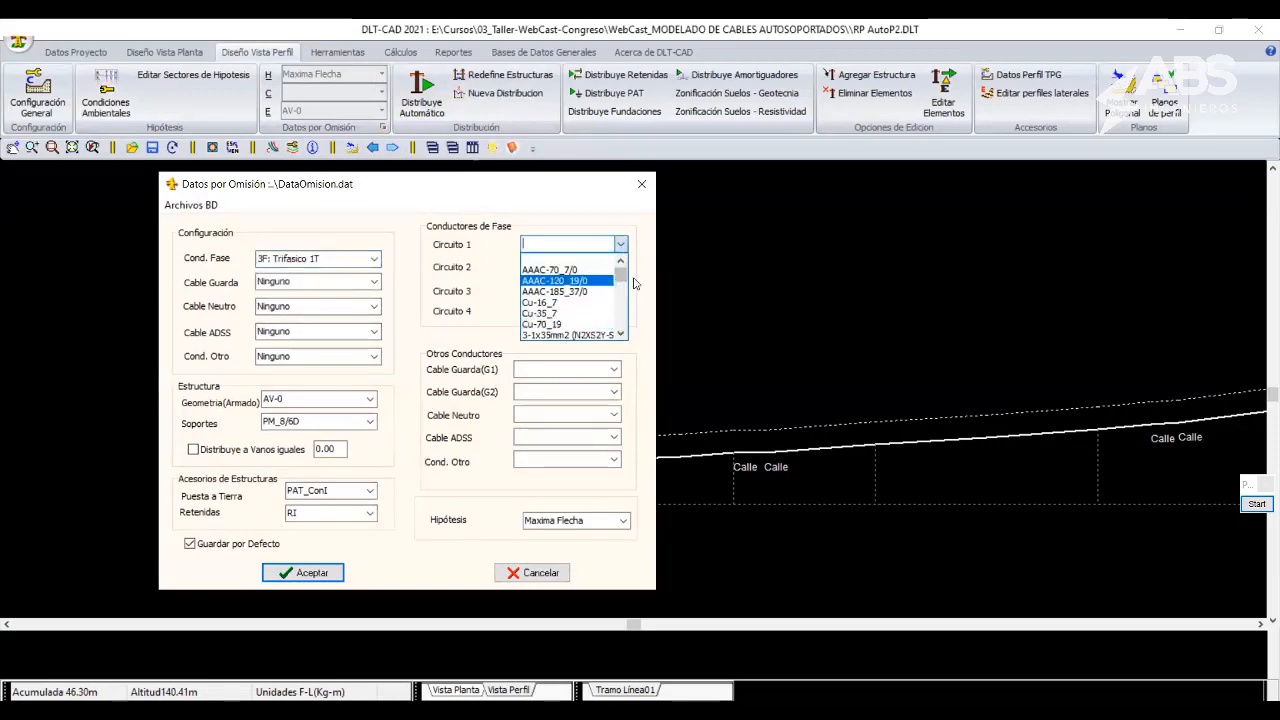
pyautogui.moveTo(621, 278)
pyautogui.mouseDown()
pyautogui.moveTo(621, 306)
pyautogui.moveTo(622, 288)
pyautogui.mouseUp()
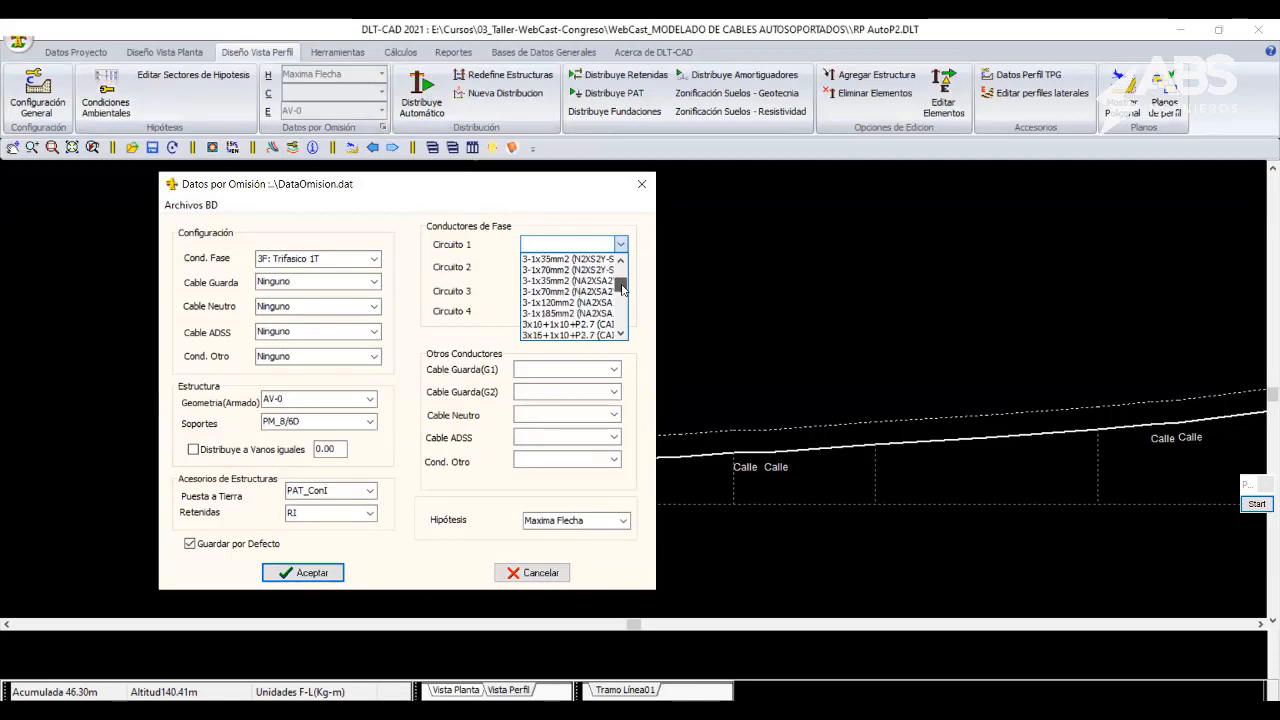
pyautogui.click(565, 303)
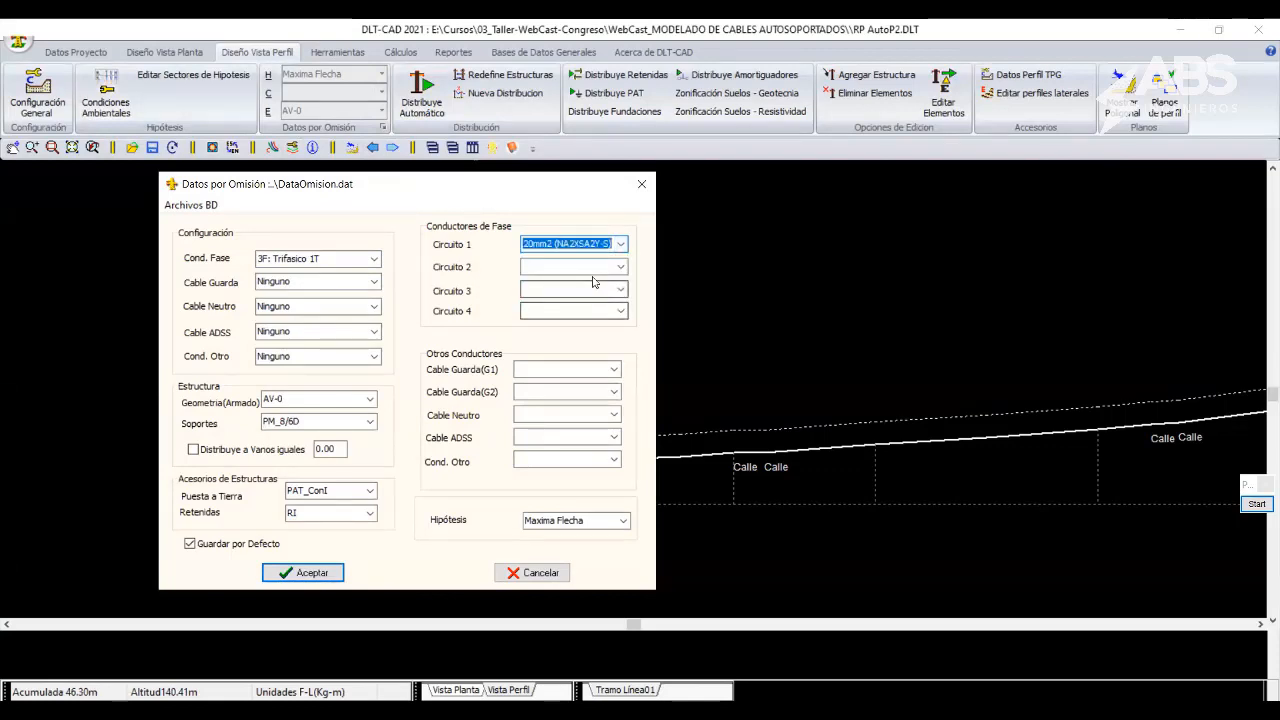
# Set the default structure geometry to P1 and check its assembly drawing in the li-7-310 P1 PDF in Adobe Acrobat Reader.
pyautogui.click(369, 399)
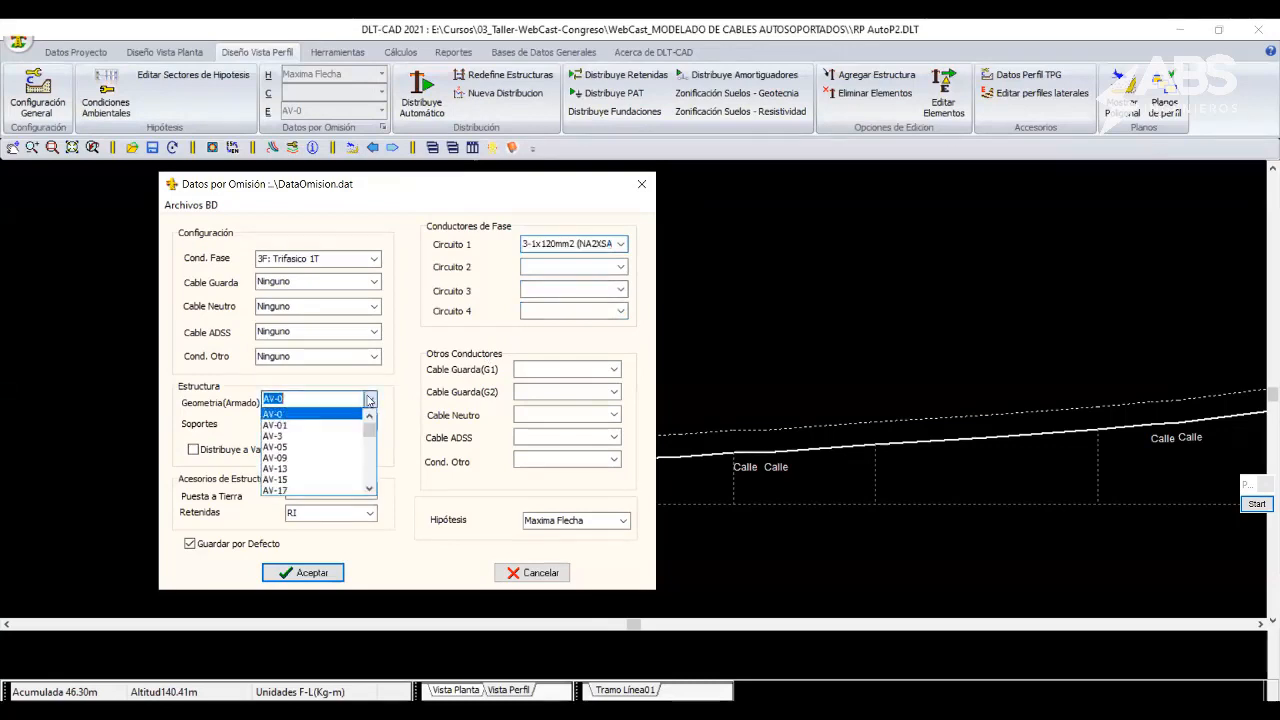
pyautogui.moveTo(369, 429); pyautogui.dragTo(371, 488)
pyautogui.click(300, 417)
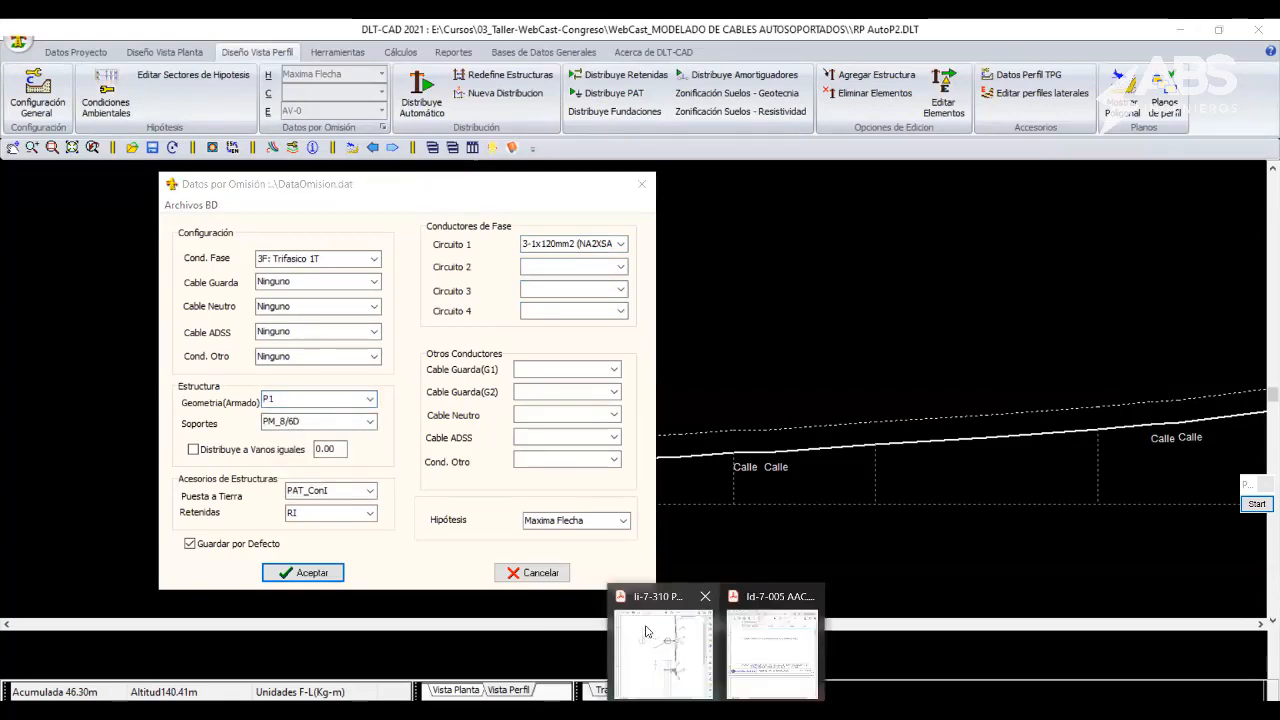
pyautogui.click(660, 635)
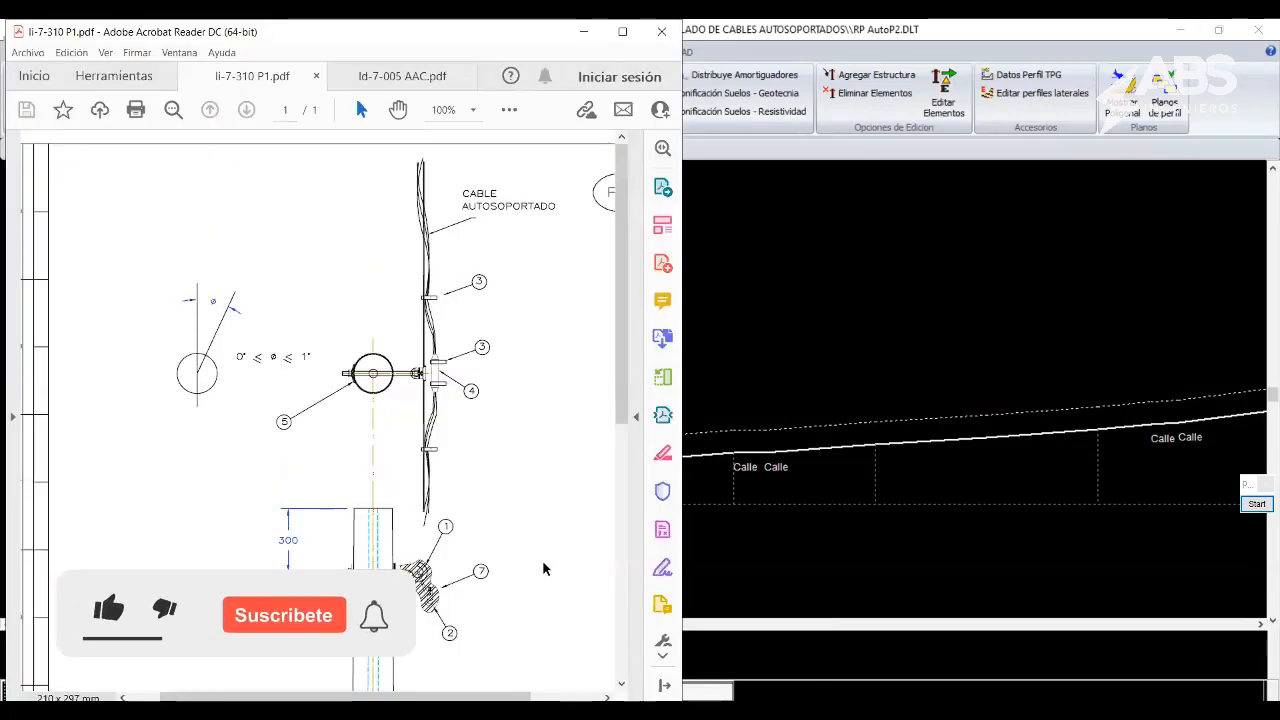
pyautogui.click(712, 600)
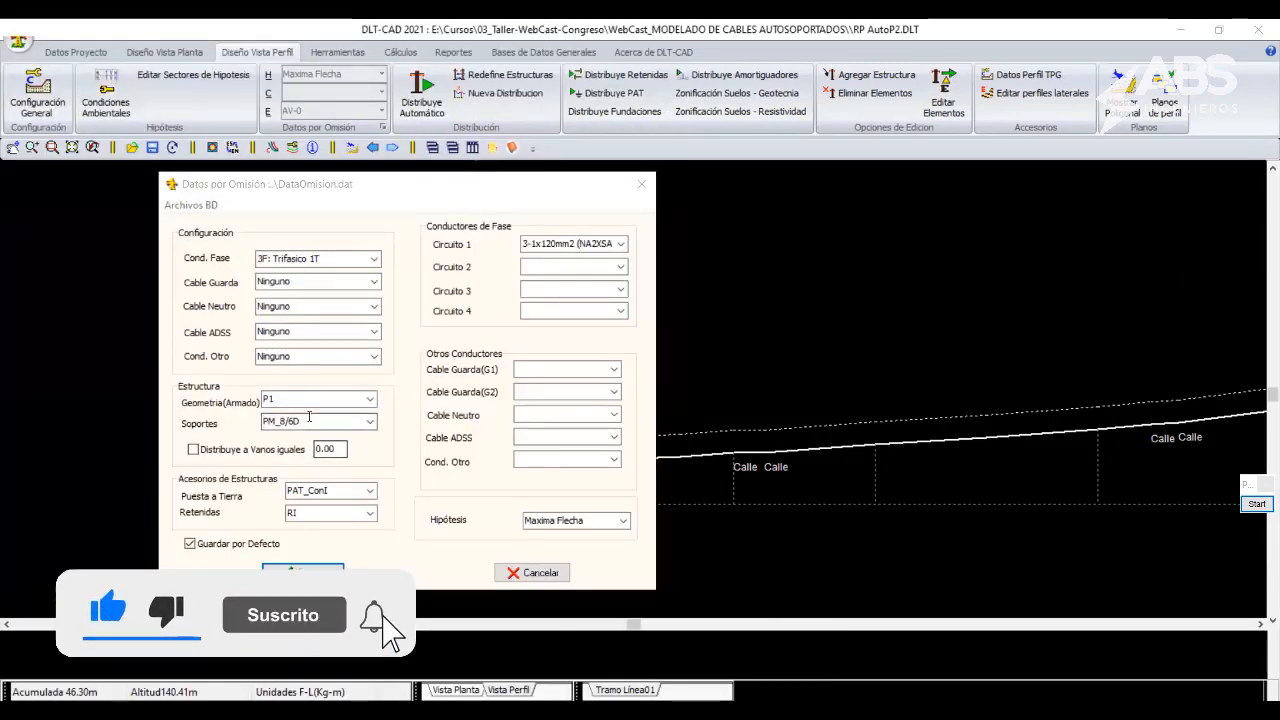
# Set the default support to PCAC_13/300 and keep Maxima Flecha as the hypothesis.
pyautogui.click(369, 421)
pyautogui.scroll(-8, 317, 476)
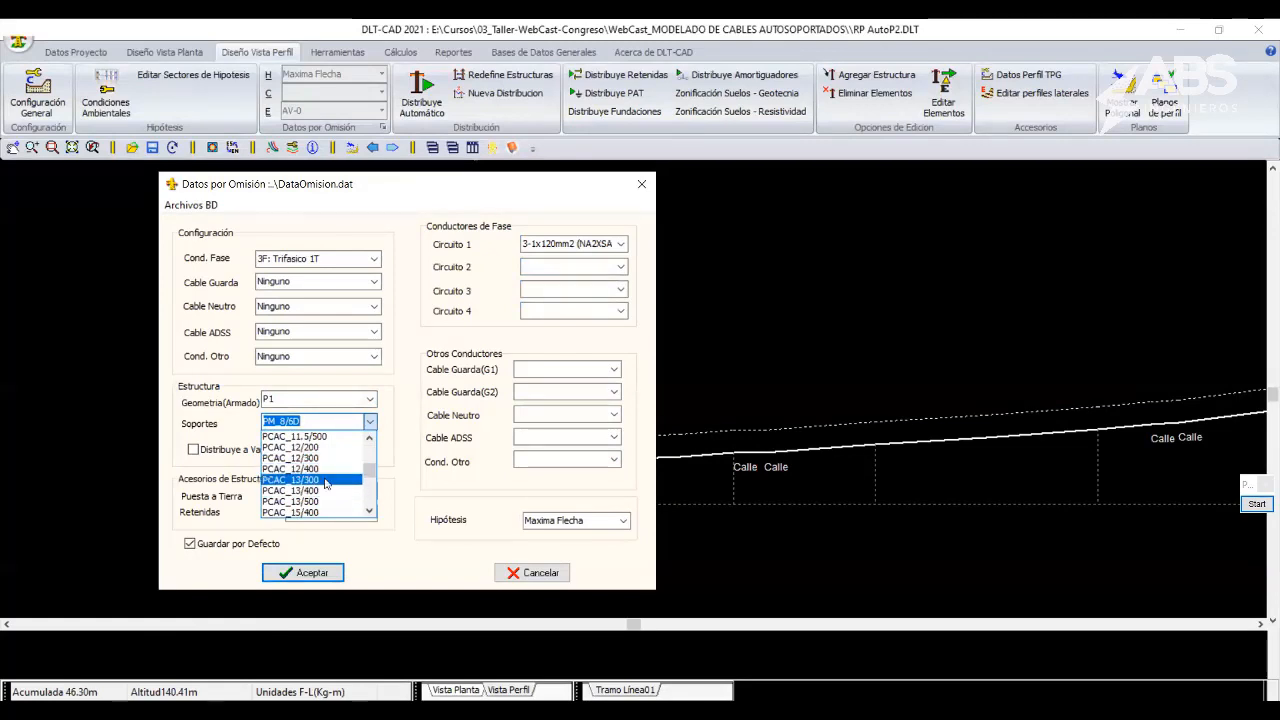
pyautogui.click(323, 480)
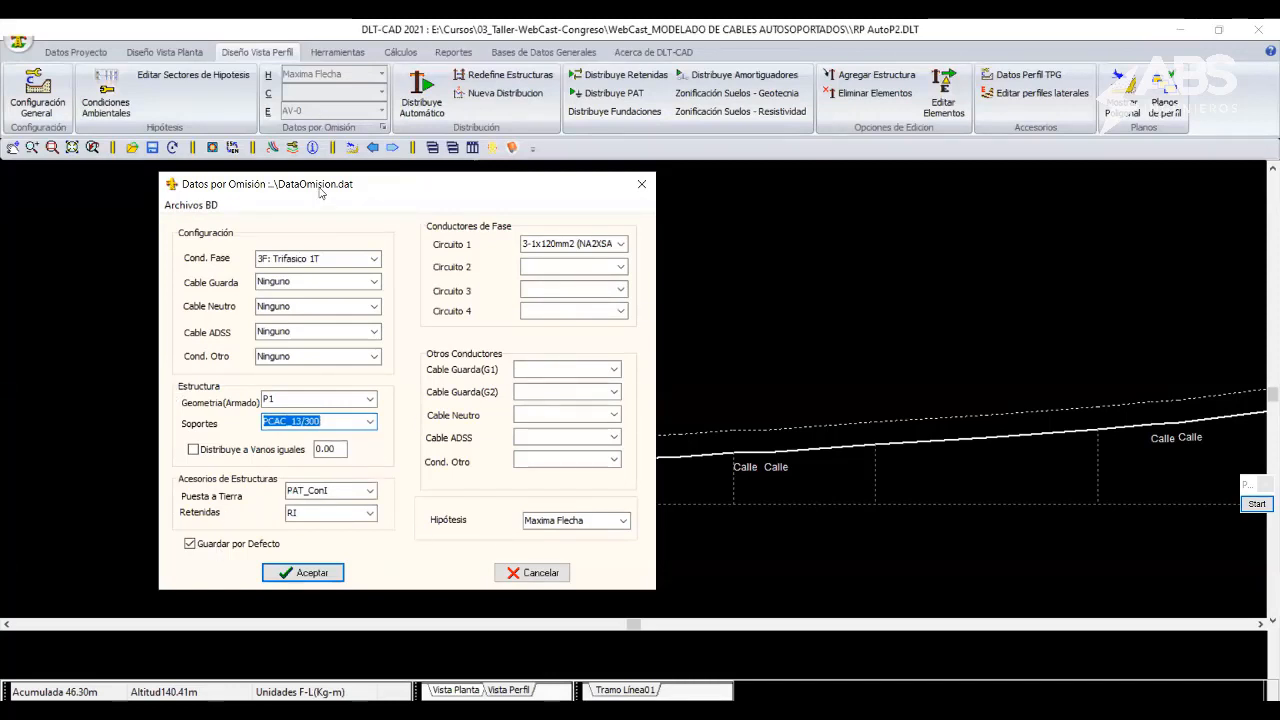
pyautogui.moveTo(320, 193); pyautogui.dragTo(369, 183)
pyautogui.click(670, 511)
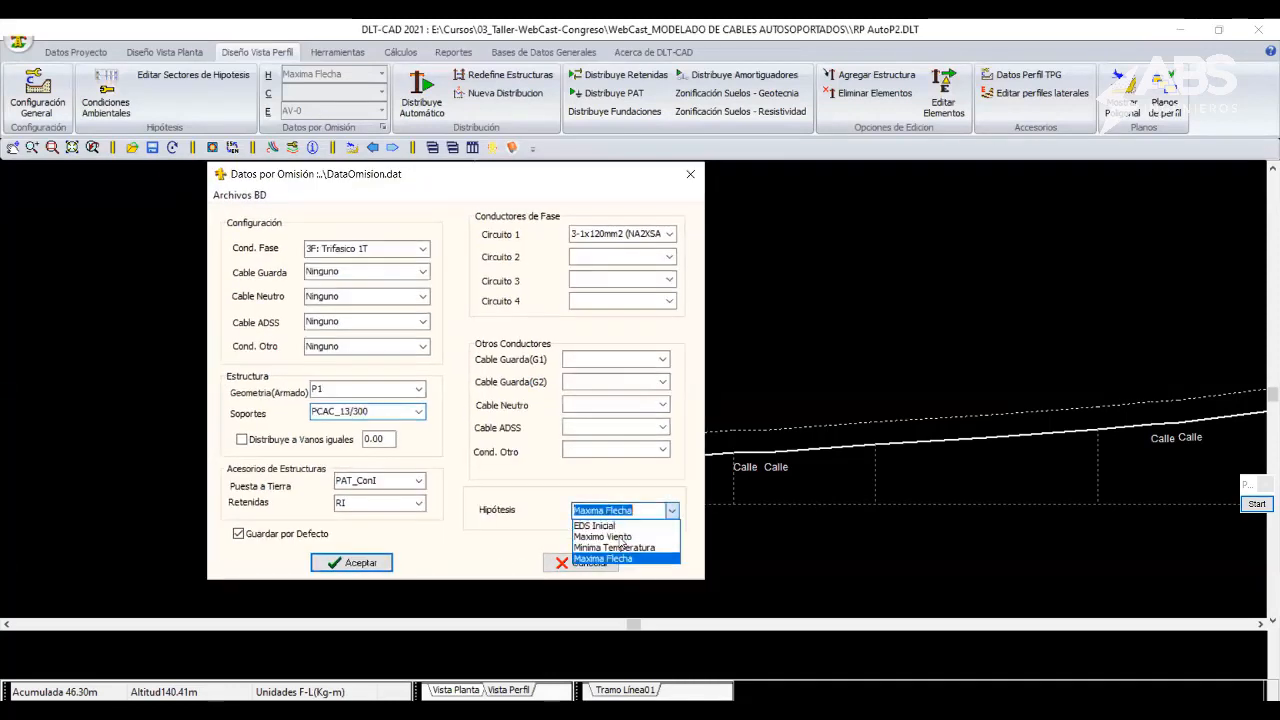
pyautogui.click(615, 558)
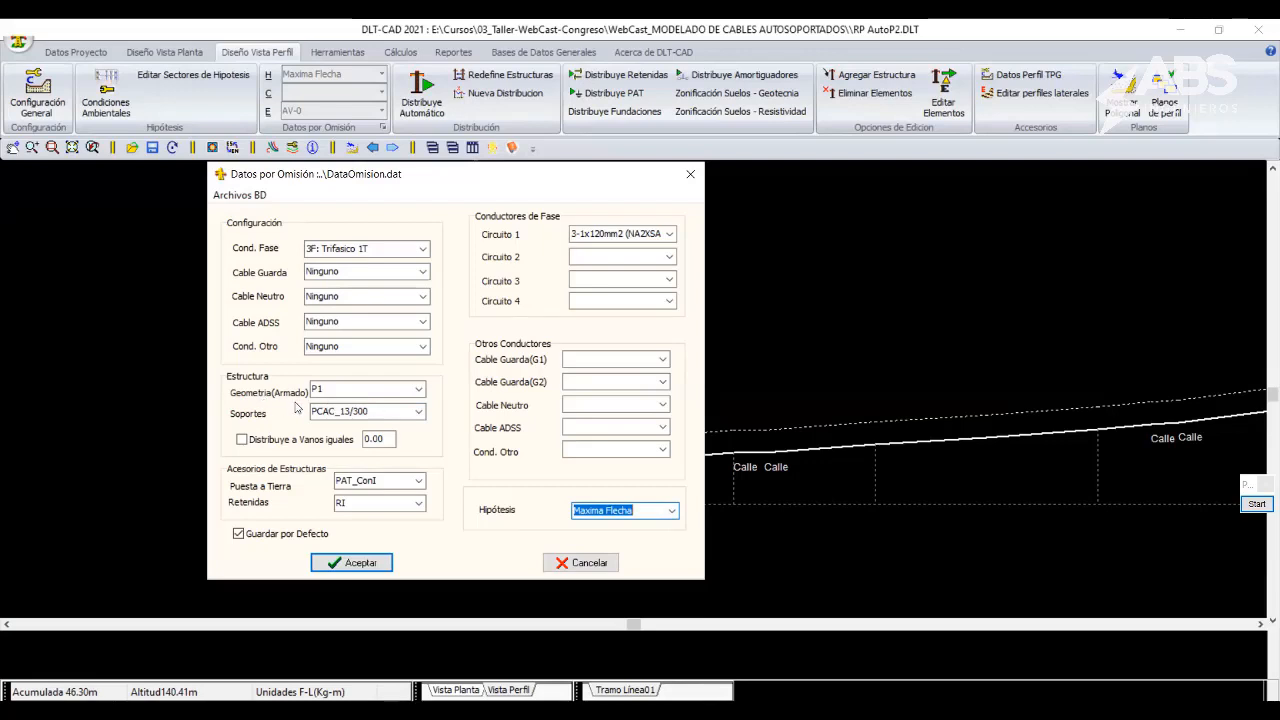
# Enter 70 as the equal-span length, leave equal-span distribution disabled, and accept the default data.
pyautogui.click(242, 441)
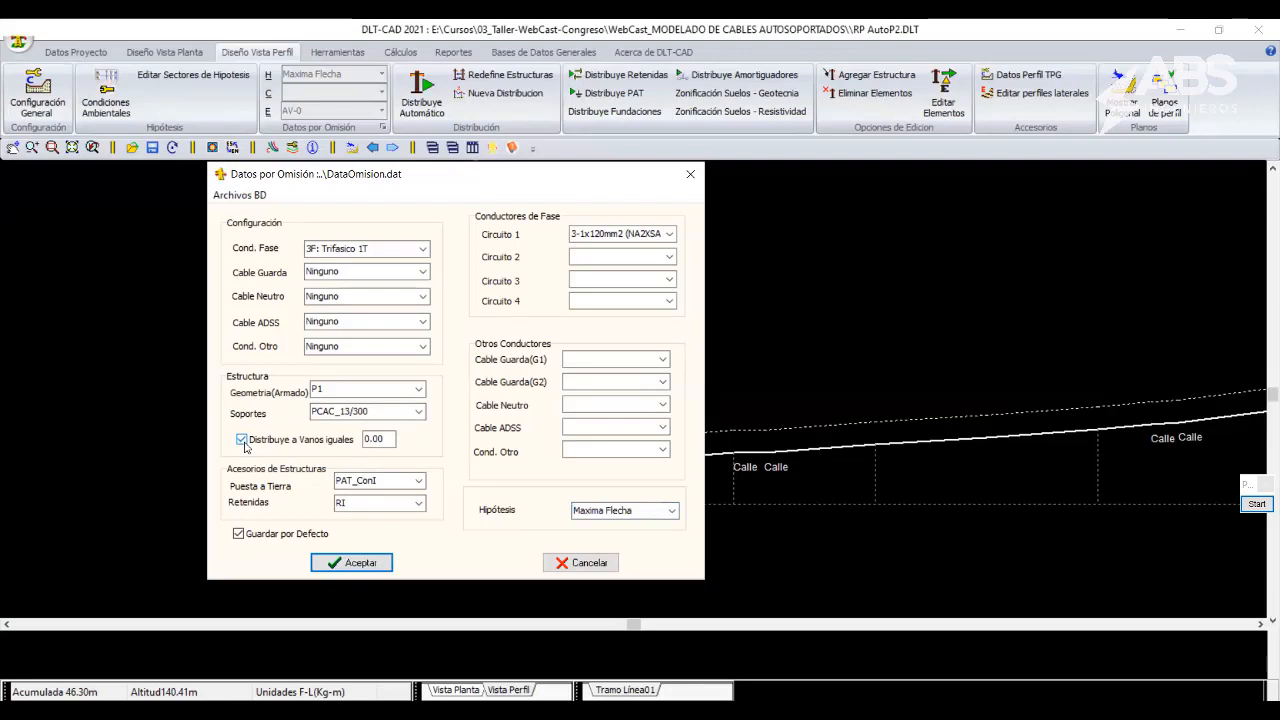
pyautogui.press('Tab')
pyautogui.write('80')
pyautogui.click(247, 443)
pyautogui.click(332, 559)
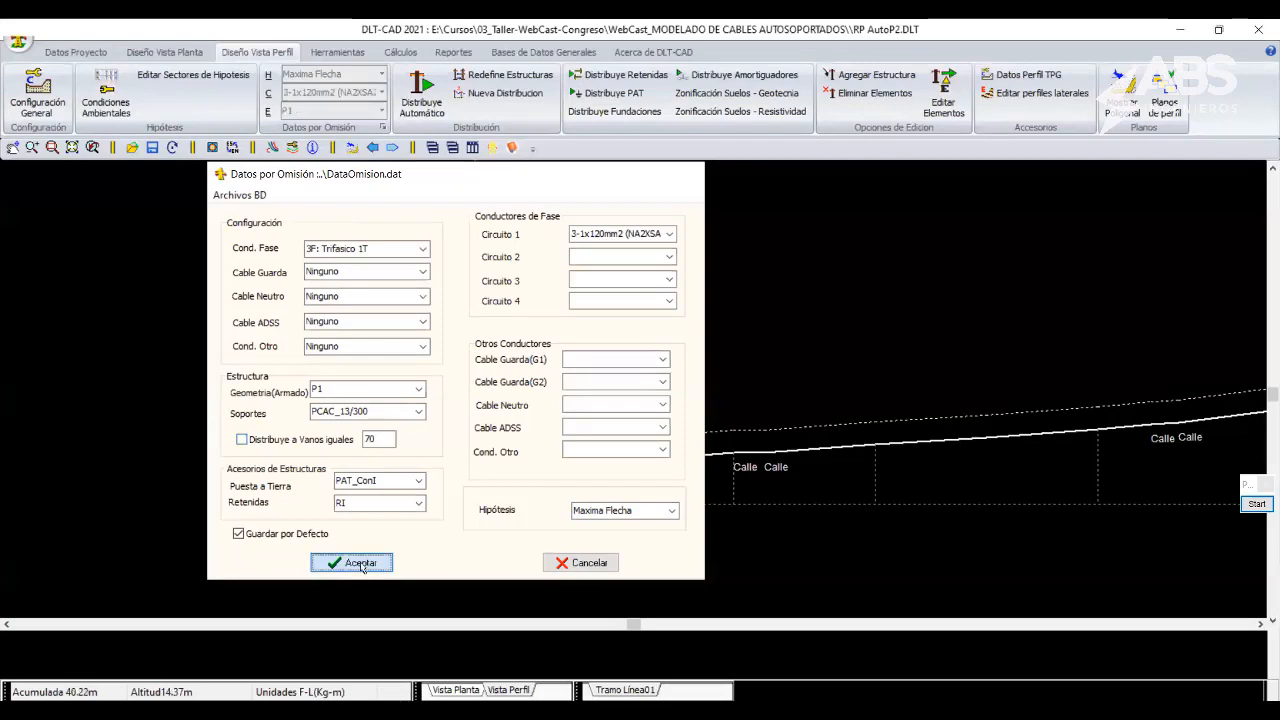
# Review the minimum span, maximum span and anchor distance for automatic distribution in the general configuration, and reaccept the default data.
pyautogui.click(37, 96)
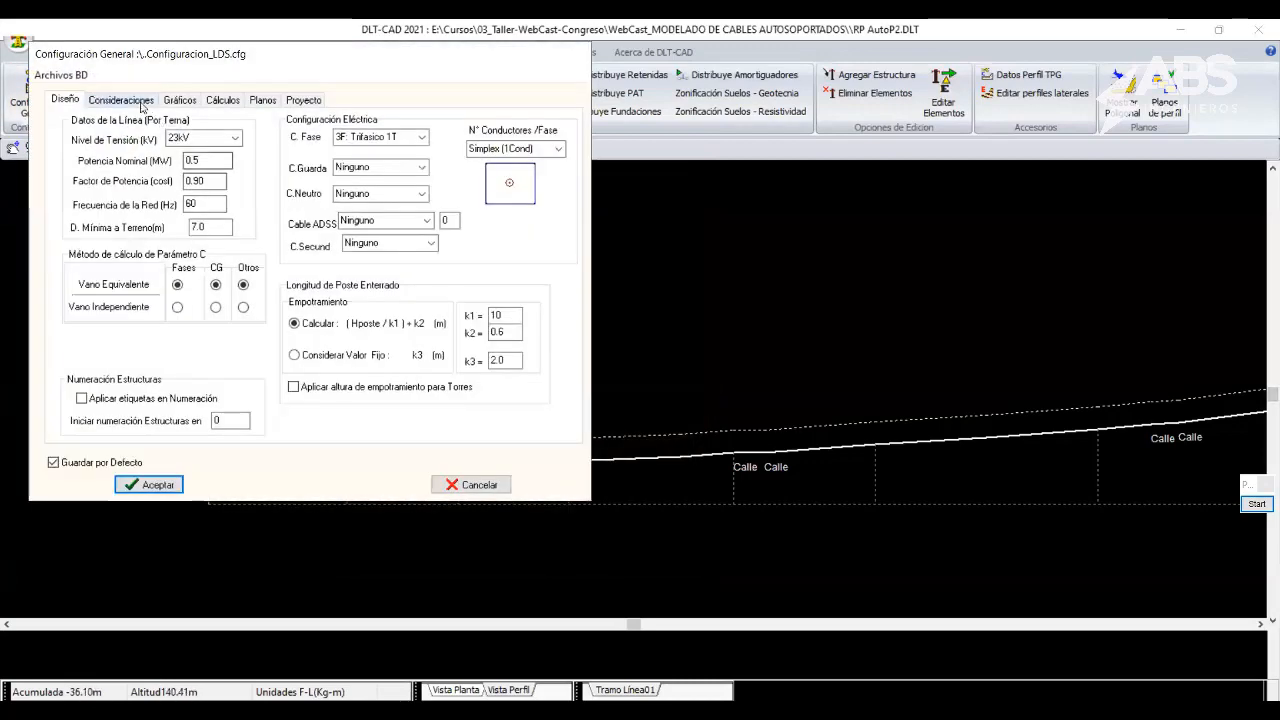
pyautogui.click(140, 100)
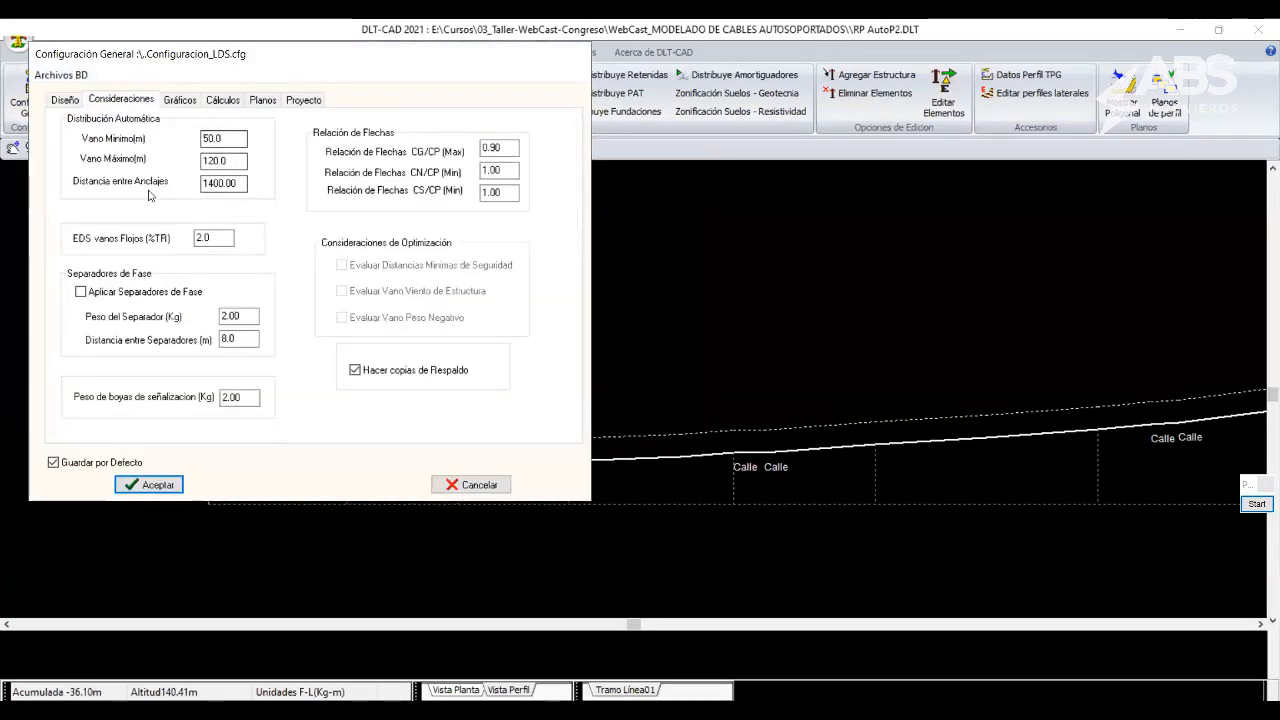
pyautogui.click(135, 485)
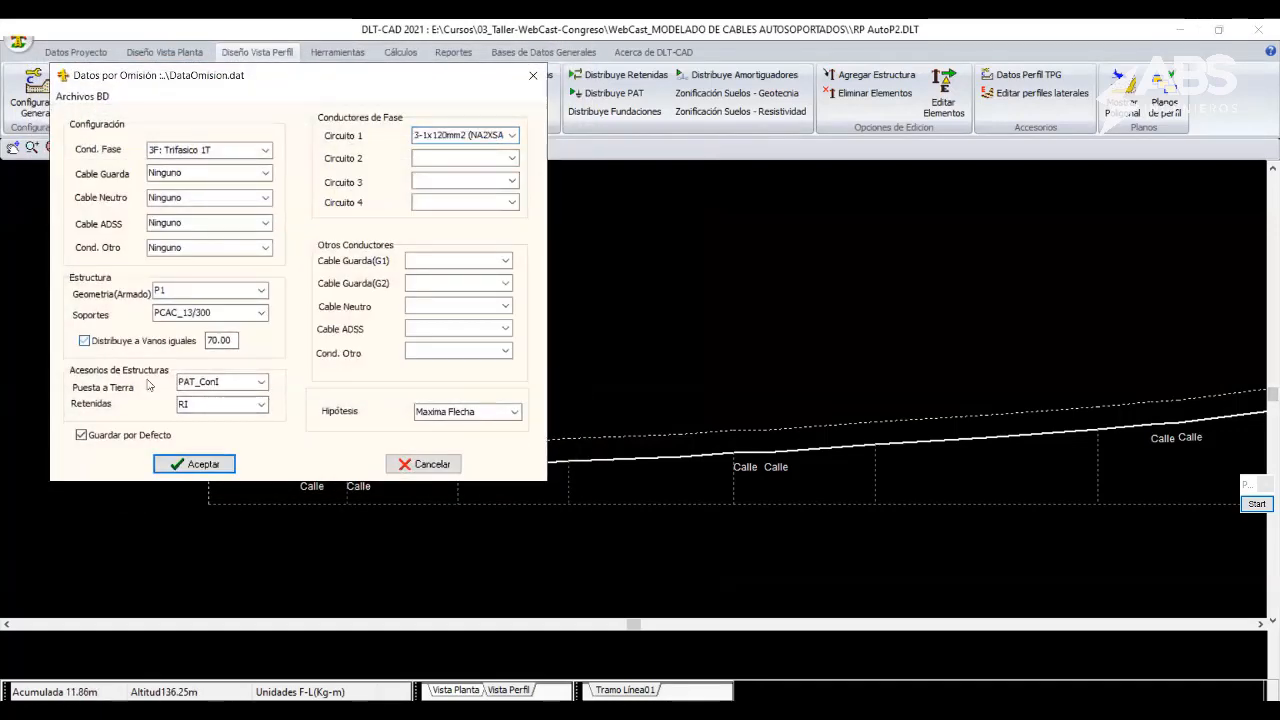
pyautogui.click(194, 464)
pyautogui.click(78, 52)
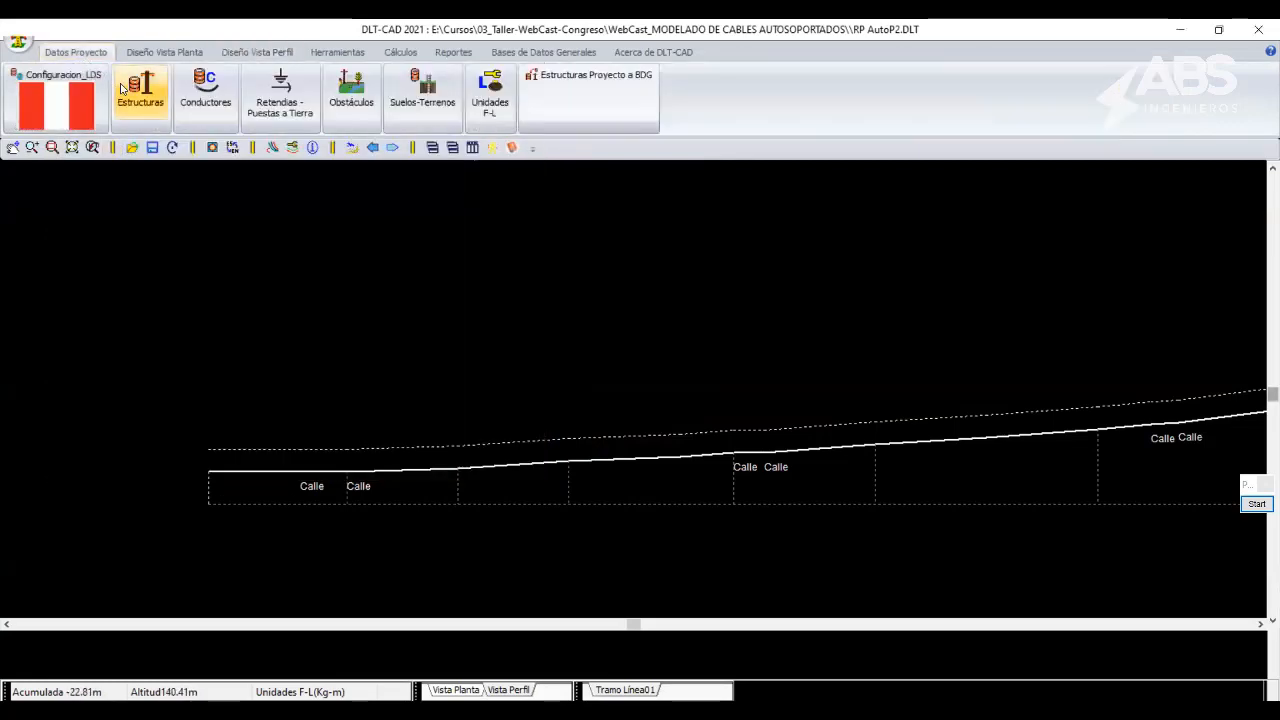
pyautogui.click(257, 52)
pyautogui.click(37, 100)
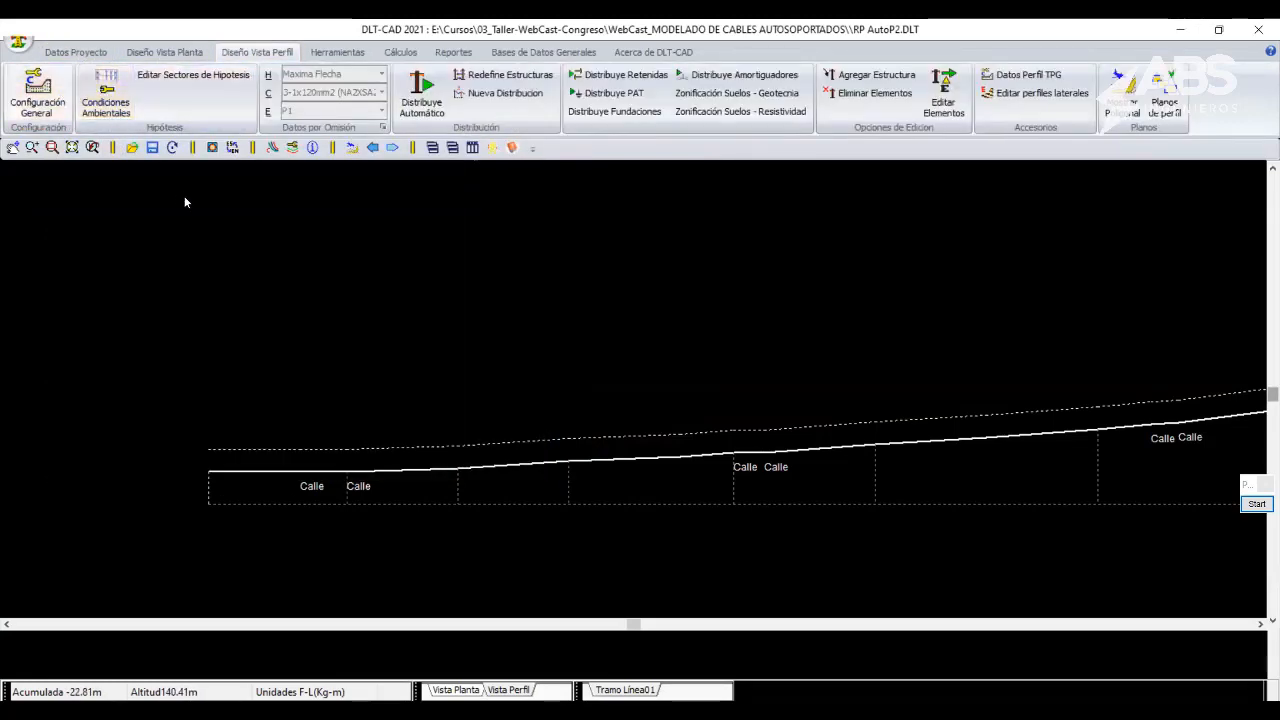
pyautogui.click(165, 143)
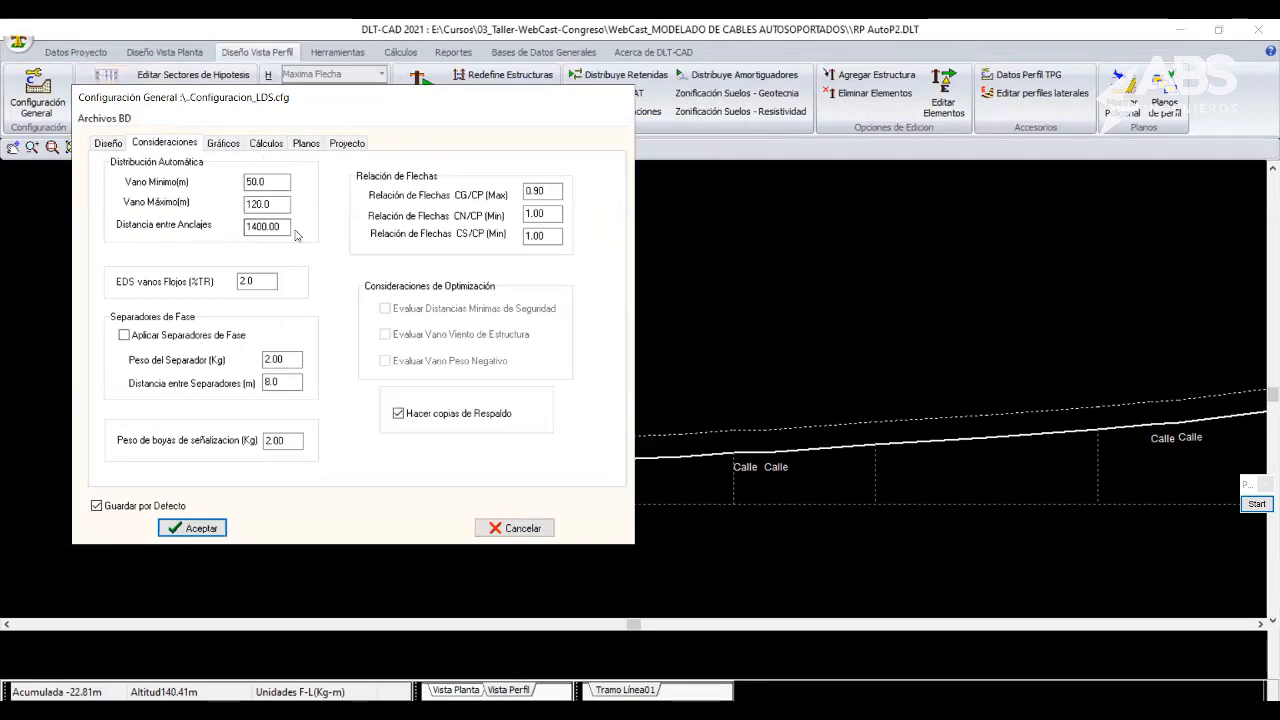
pyautogui.click(220, 528)
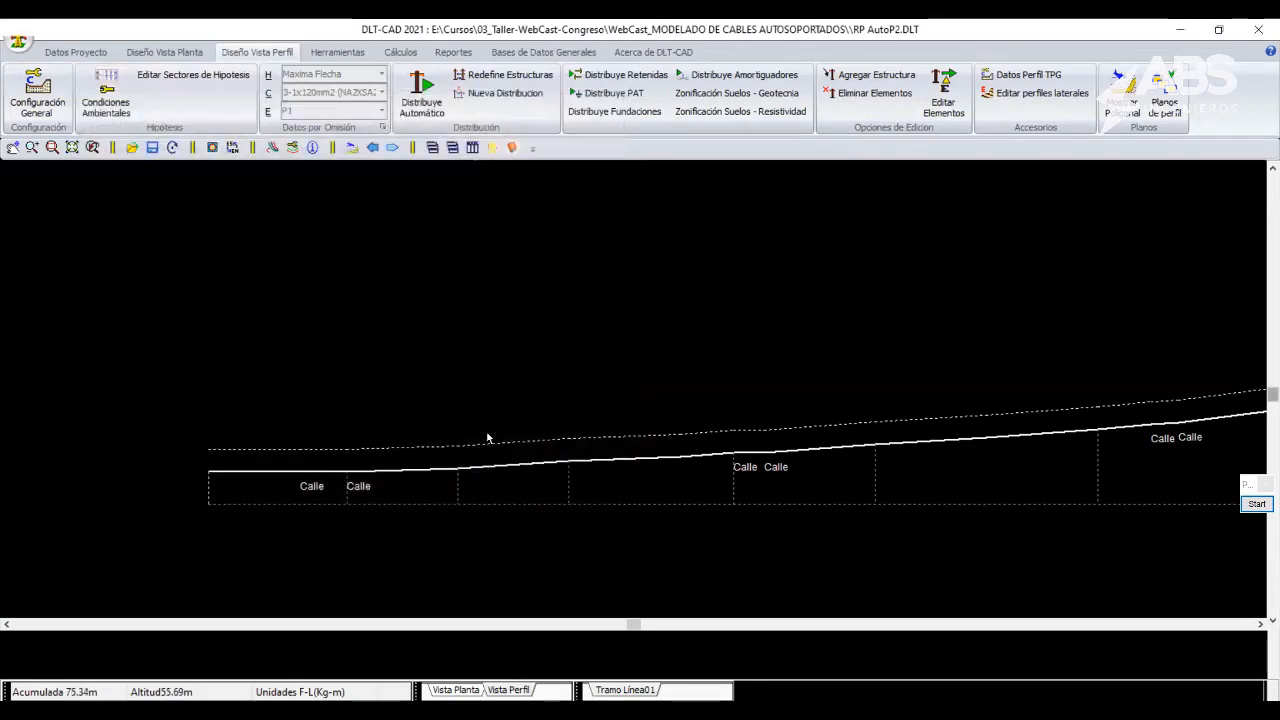
# Distribute the structures automatically along the line profile.
pyautogui.click(421, 95)
pyautogui.scroll(-2, 632, 484)
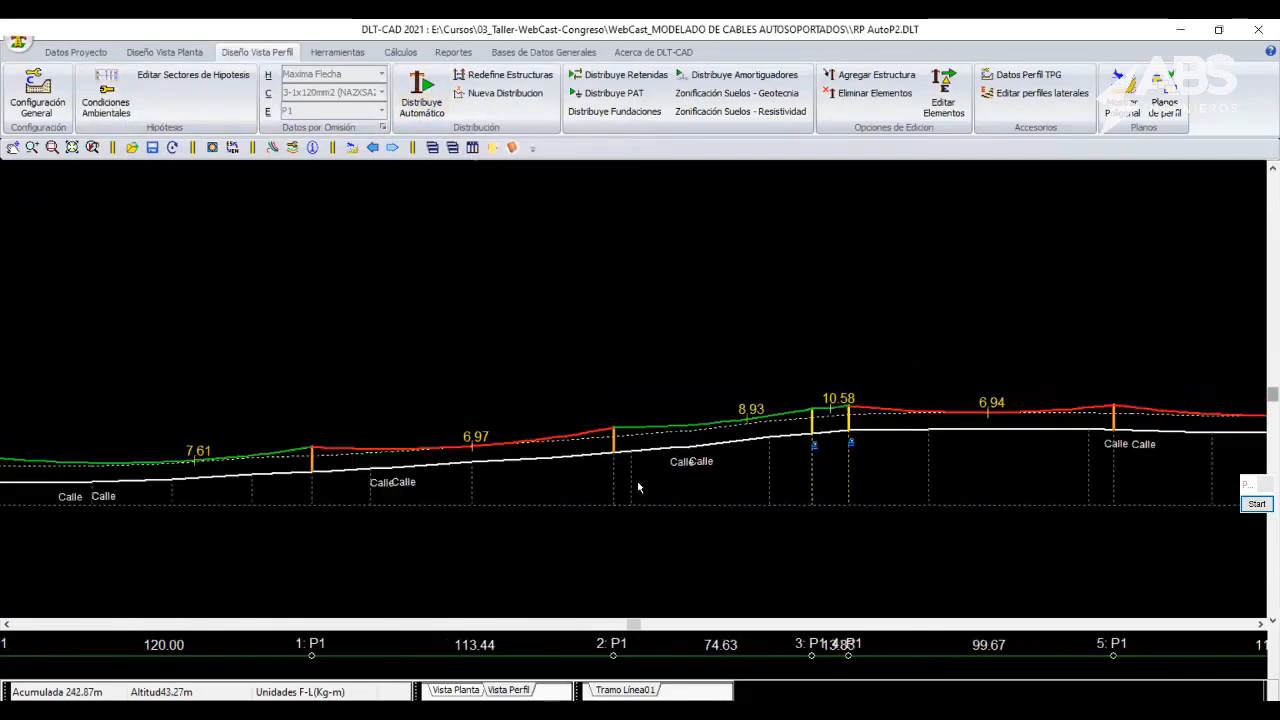
pyautogui.moveTo(1150, 514); pyautogui.dragTo(660, 526, button='middle')
pyautogui.moveTo(594, 494); pyautogui.dragTo(911, 534, button='middle')
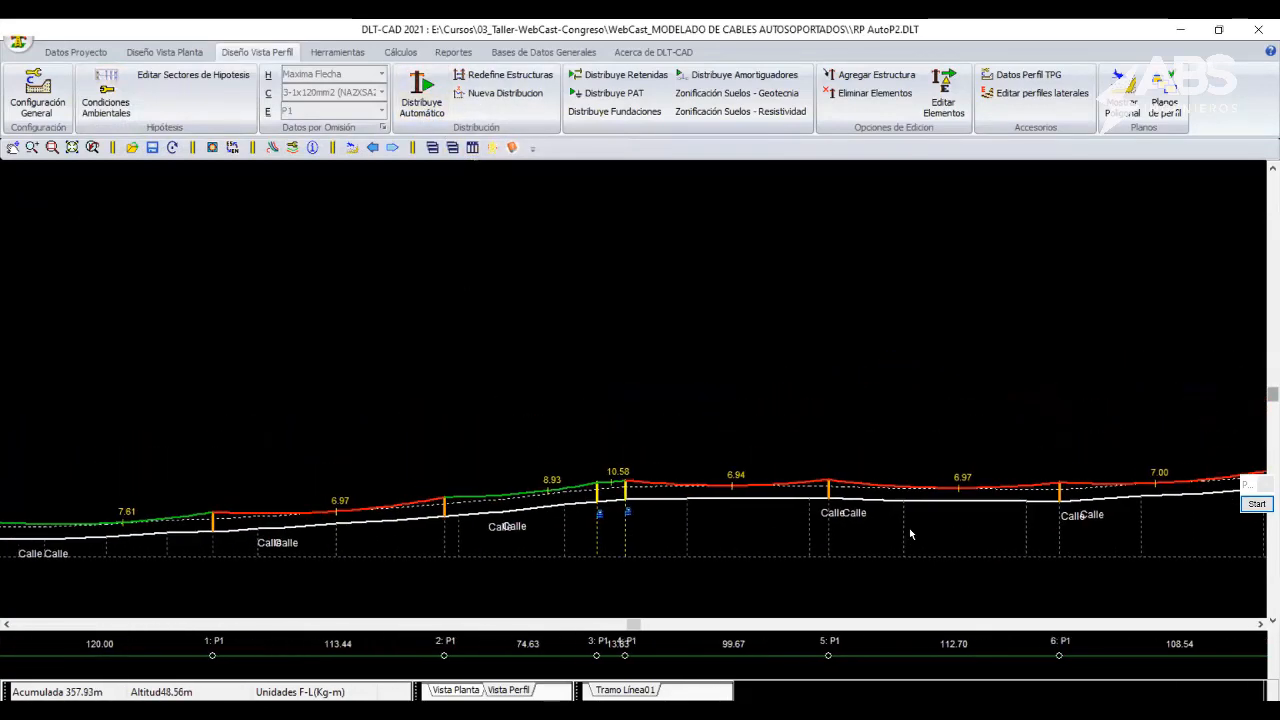
# Examine the distributed spans along the profile for ground clearance violations, focusing on the first structures of the line.
pyautogui.moveTo(447, 502); pyautogui.dragTo(608, 497, button='middle')
pyautogui.scroll(2, 609, 497)
pyautogui.scroll(2, 610, 492)
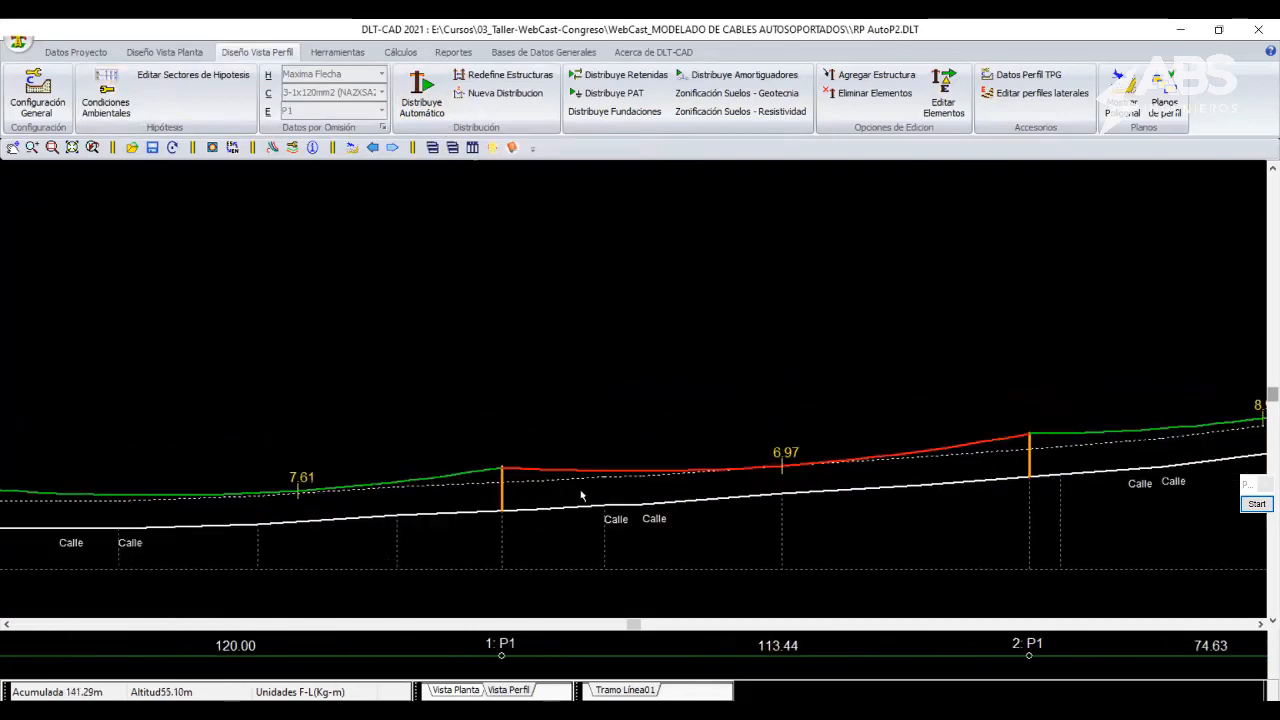
pyautogui.moveTo(351, 558); pyautogui.dragTo(614, 552, button='middle')
pyautogui.scroll(2, 614, 552)
pyautogui.moveTo(490, 500); pyautogui.dragTo(449, 363, button='middle')
pyautogui.scroll(-4, 452, 462)
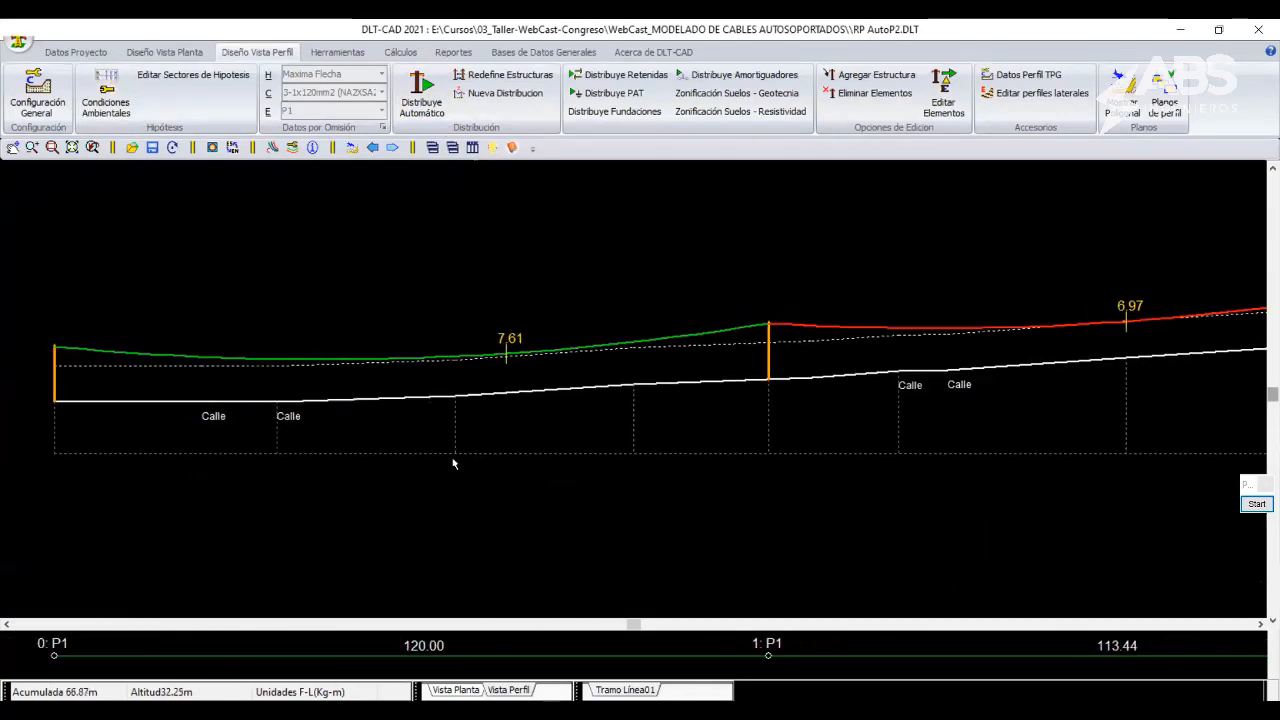
pyautogui.moveTo(524, 497); pyautogui.dragTo(219, 503, button='middle')
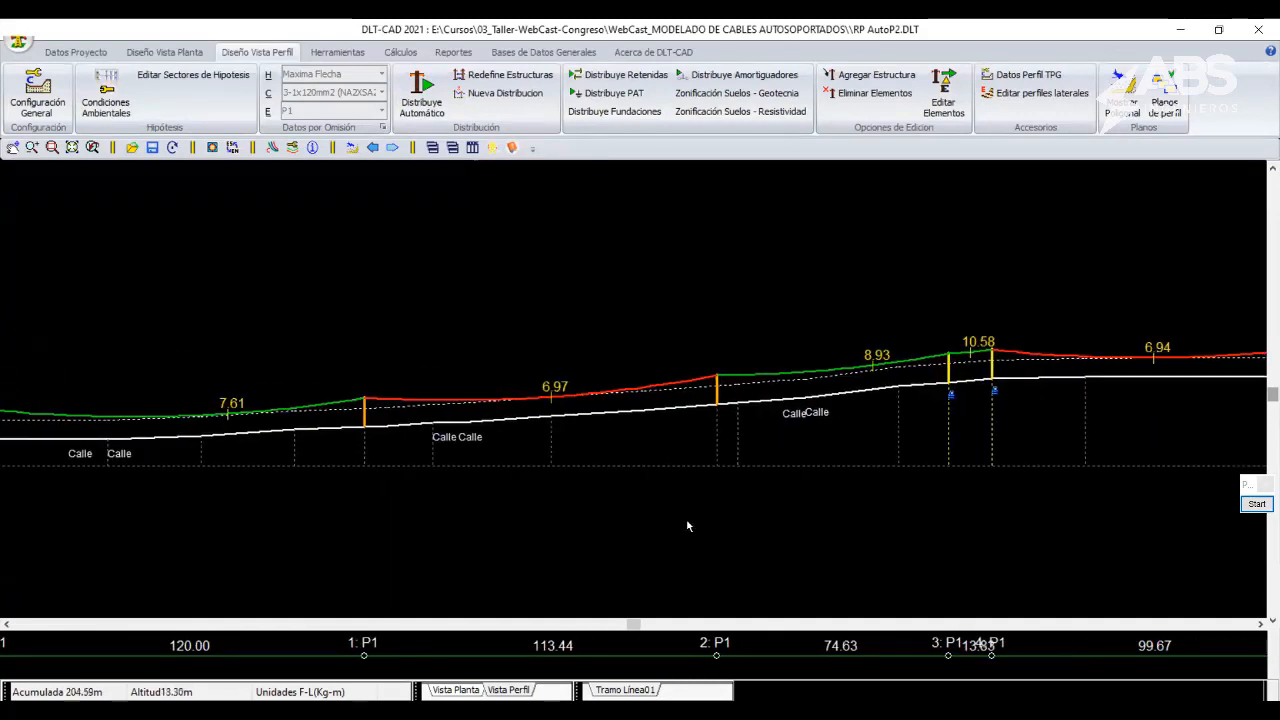
pyautogui.moveTo(390, 465); pyautogui.dragTo(620, 468, button='middle')
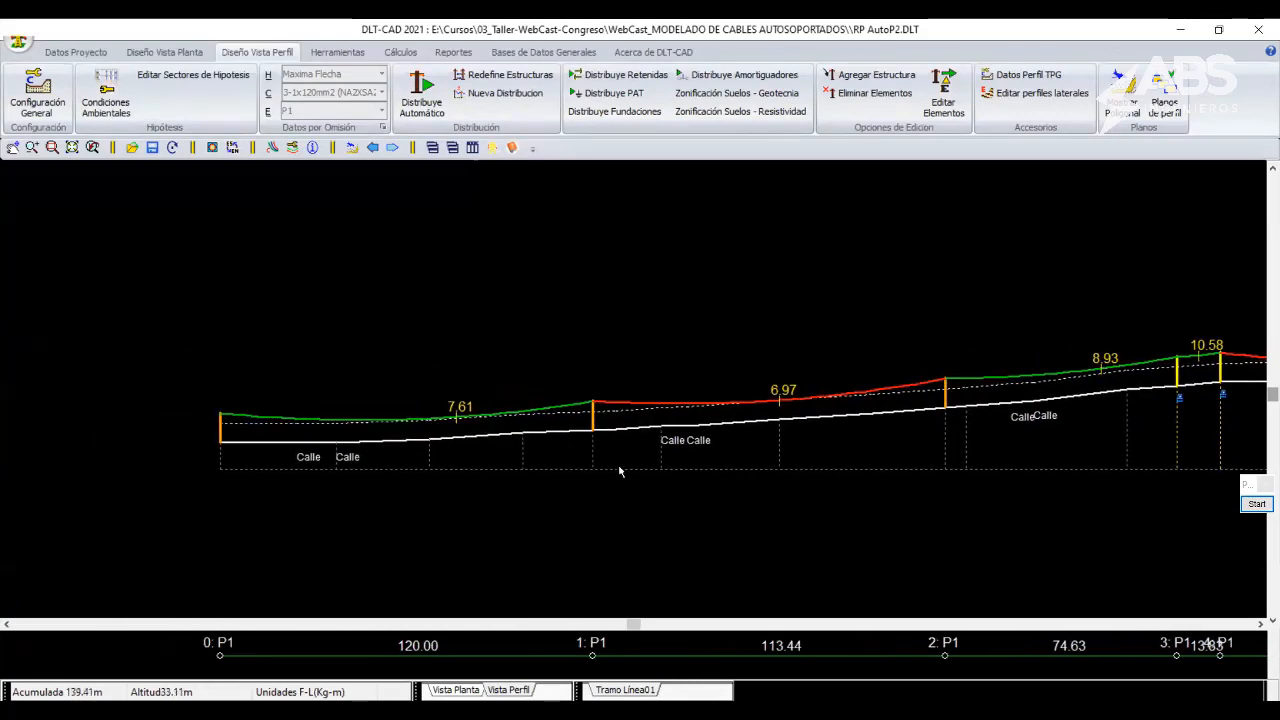
pyautogui.scroll(7, 612, 464)
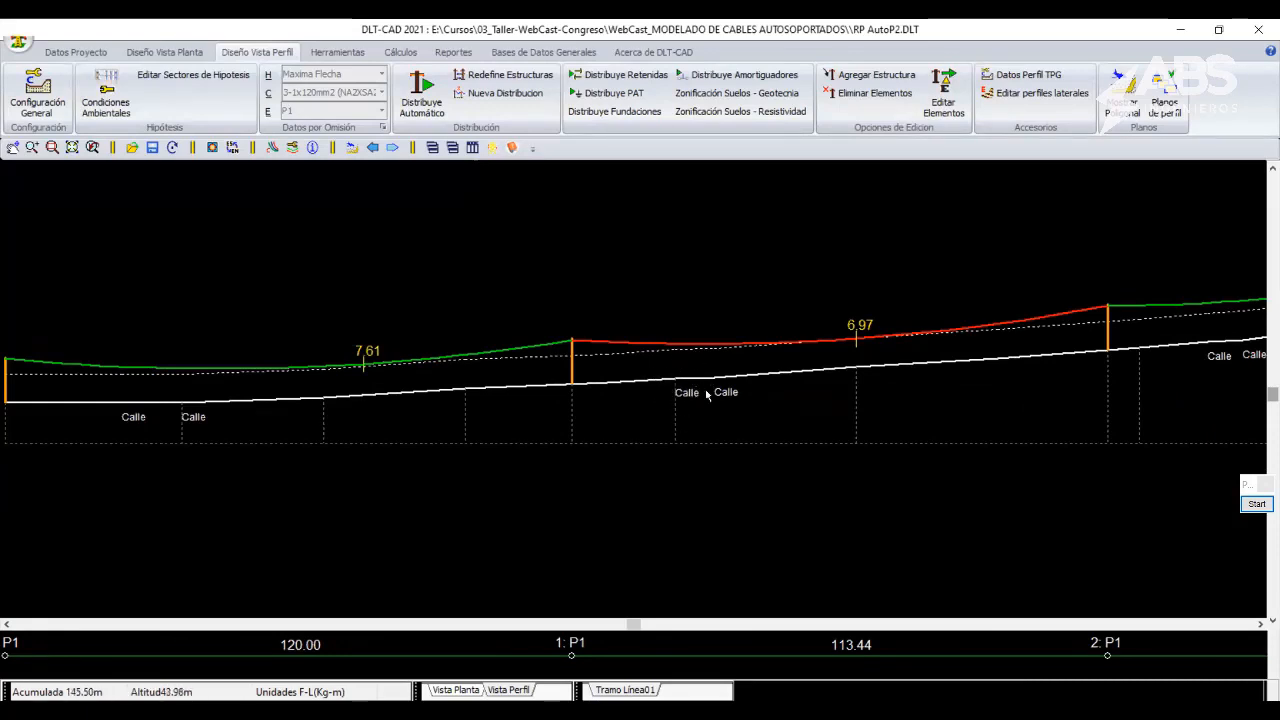
# Add a structure in the span between structures 1 and 2, about 63.5 m after structure 1.
pyautogui.moveTo(628, 380)
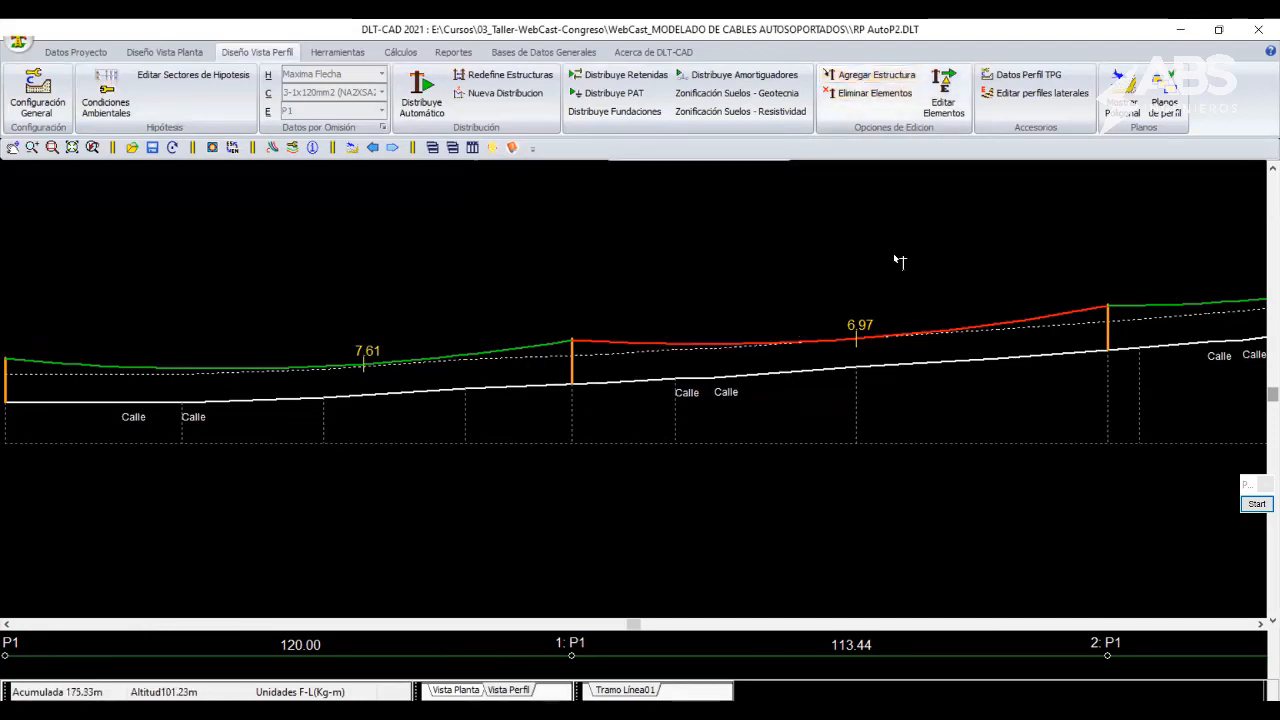
pyautogui.click(872, 362)
pyautogui.rightClick(879, 246)
pyautogui.click(891, 255)
# Move the first structures along the profile so the first three spans are about 76.6, 78.1 and 74.6 m.
pyautogui.rightClick(733, 251)
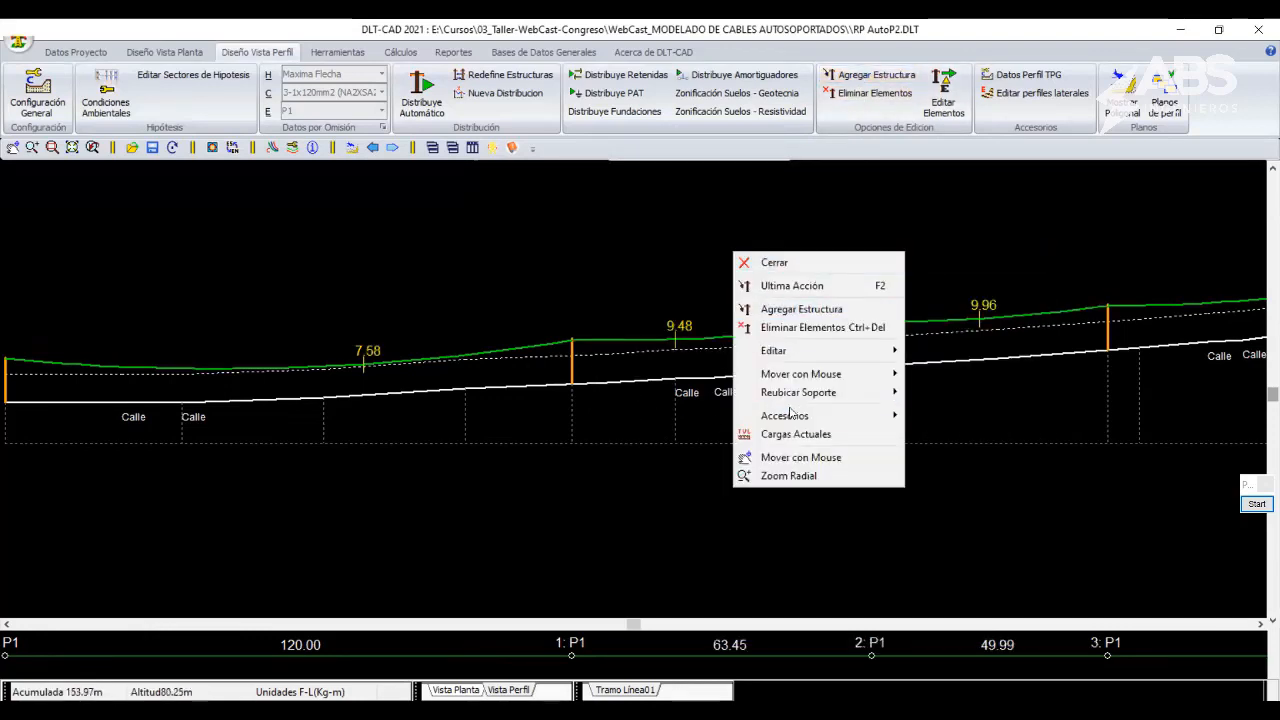
pyautogui.moveTo(781, 368)
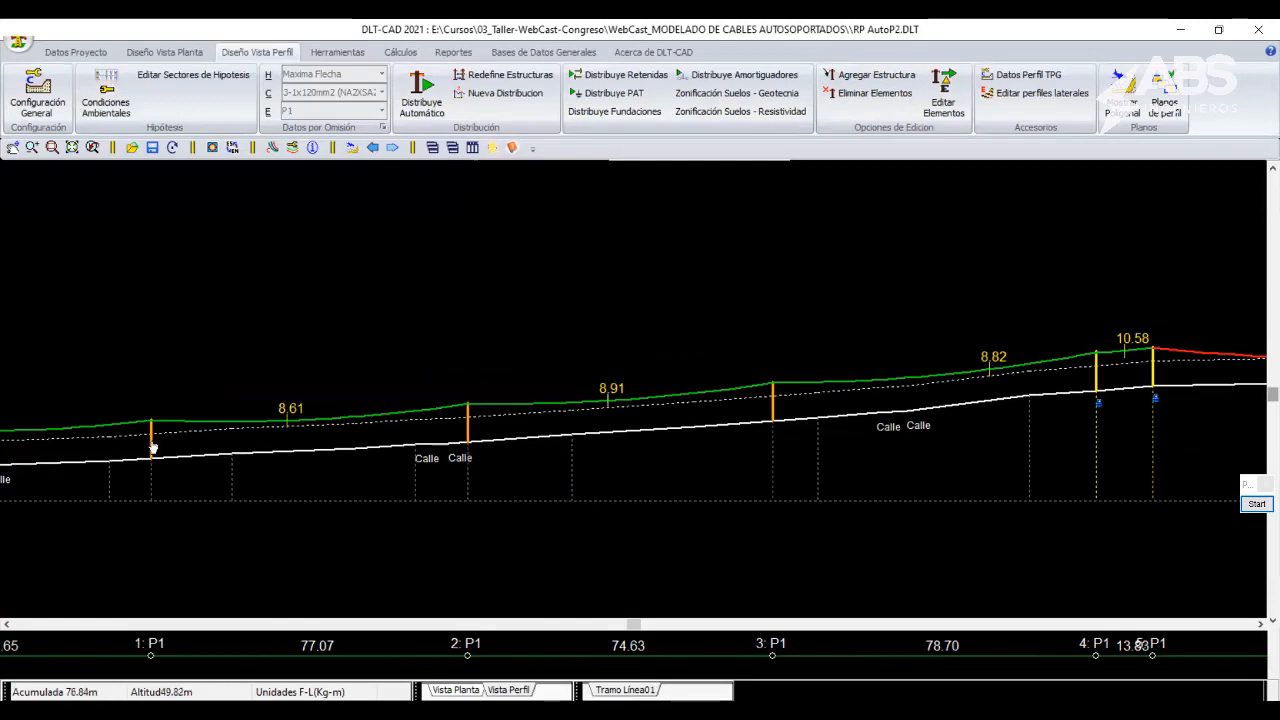
pyautogui.click(152, 448)
pyautogui.rightClick(380, 346)
pyautogui.click(398, 359)
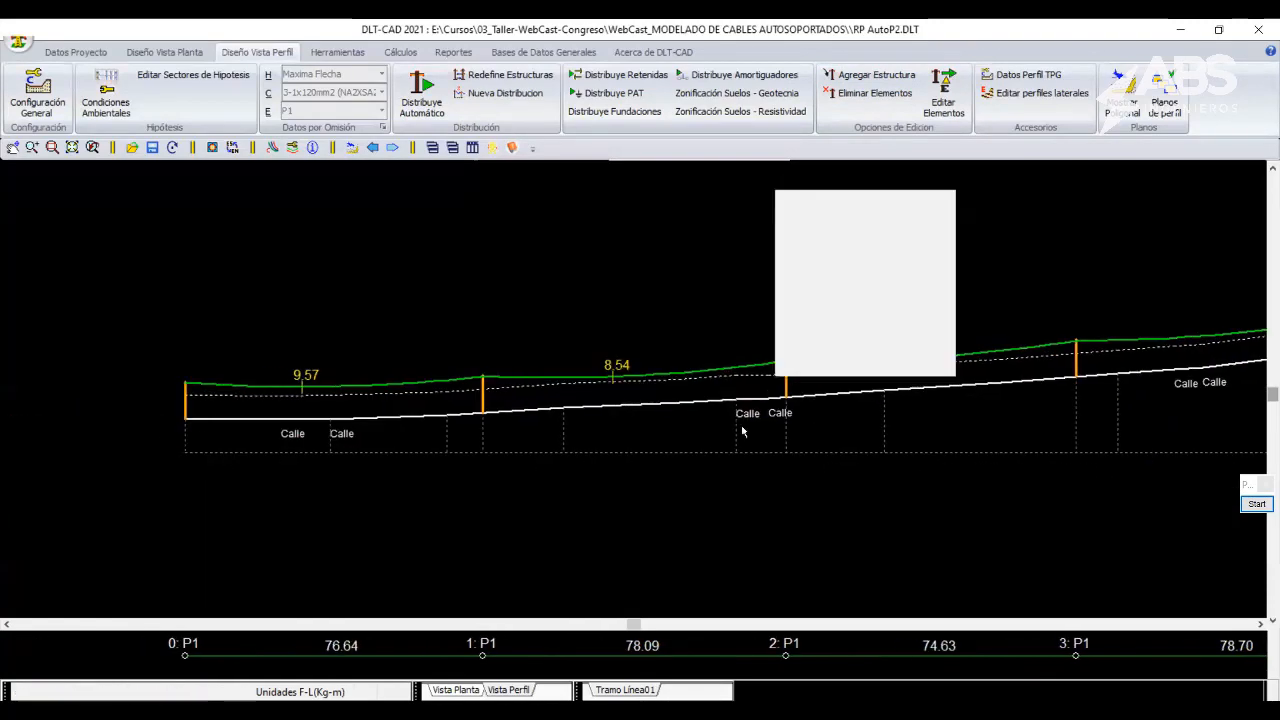
# Enable the angular structure list in the automatic structure redefinition, look through the available assemblies and close it without applying.
pyautogui.scroll(-3, 742, 431)
pyautogui.moveTo(737, 456); pyautogui.dragTo(328, 453, button='middle')
pyautogui.moveTo(747, 421); pyautogui.dragTo(496, 433, button='middle')
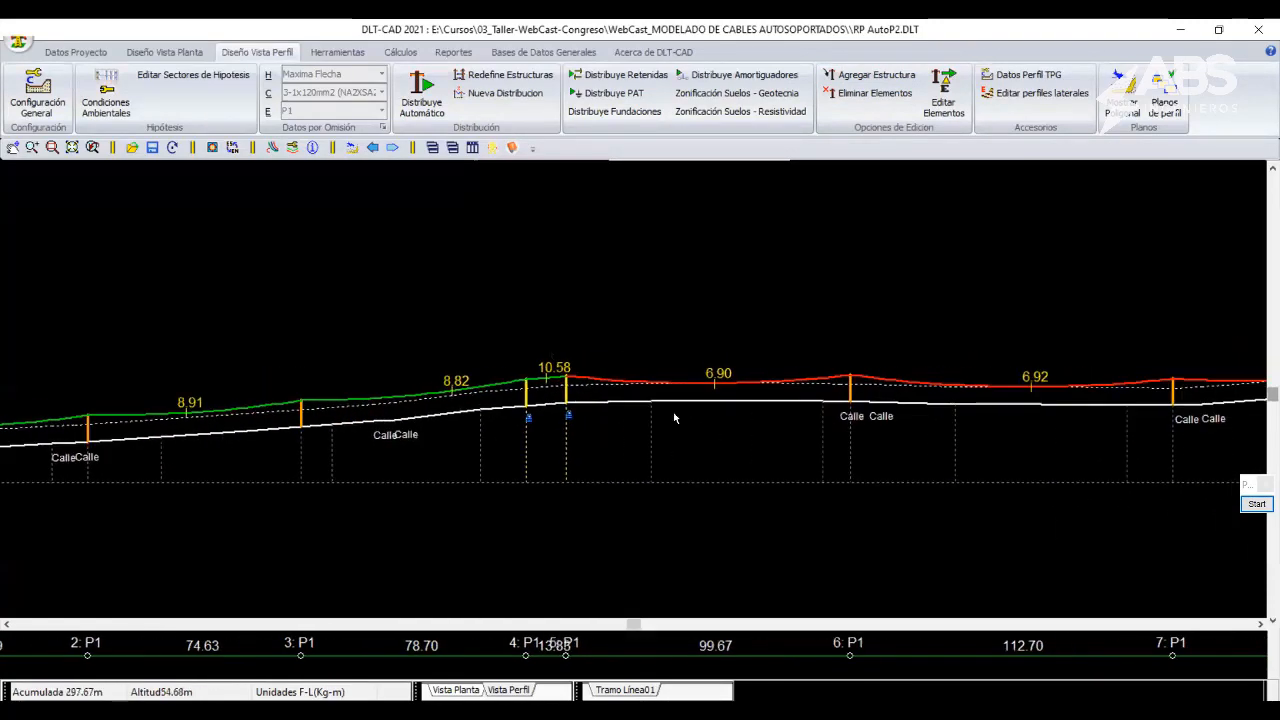
pyautogui.moveTo(591, 401); pyautogui.dragTo(863, 388, button='middle')
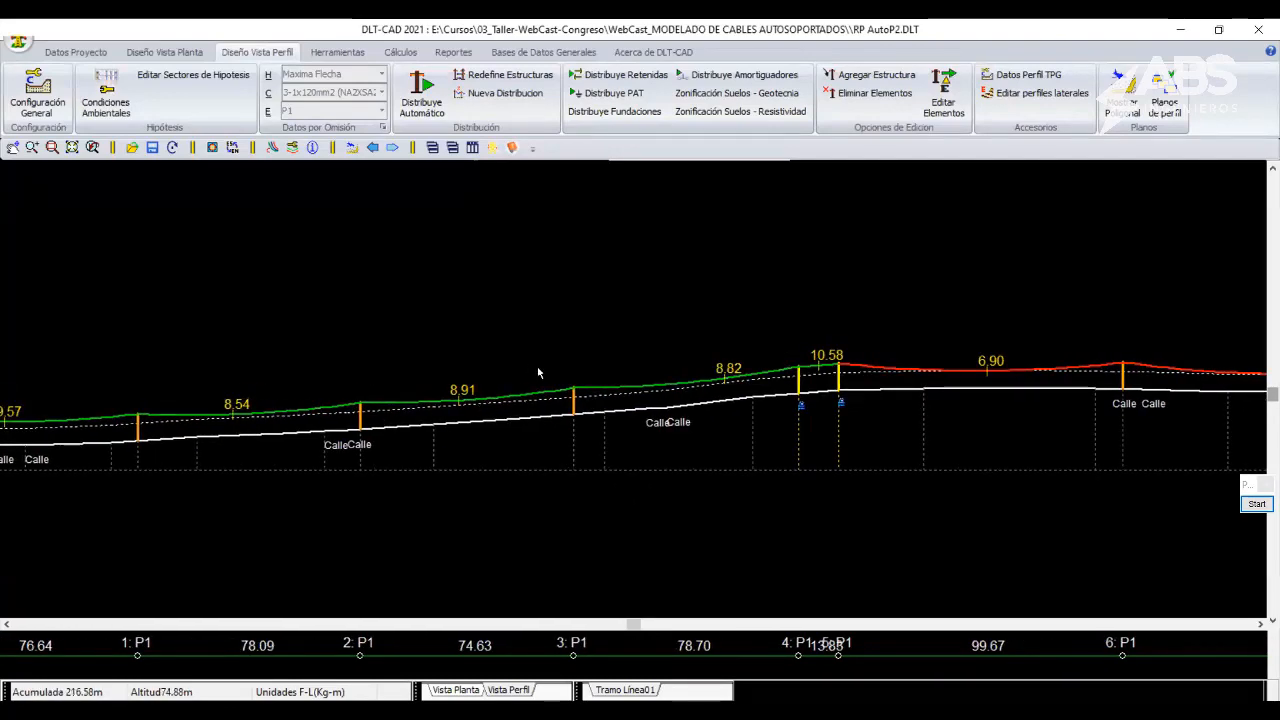
pyautogui.moveTo(788, 371)
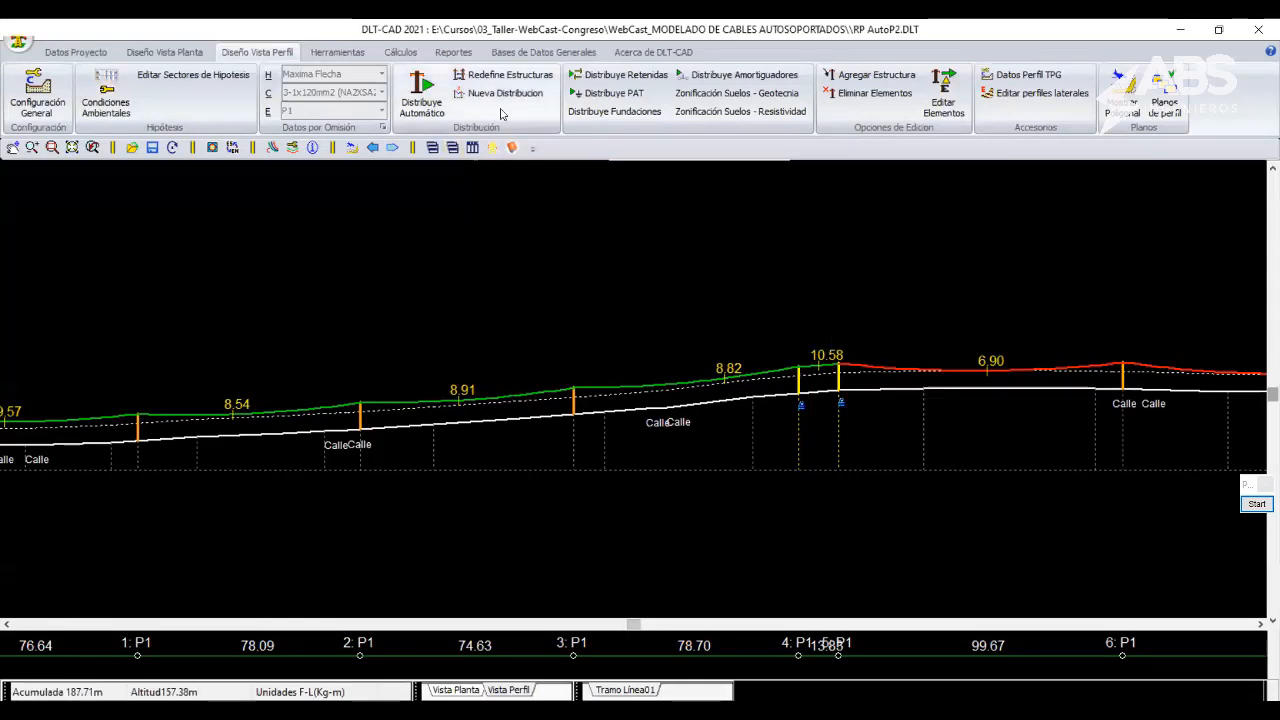
pyautogui.click(503, 76)
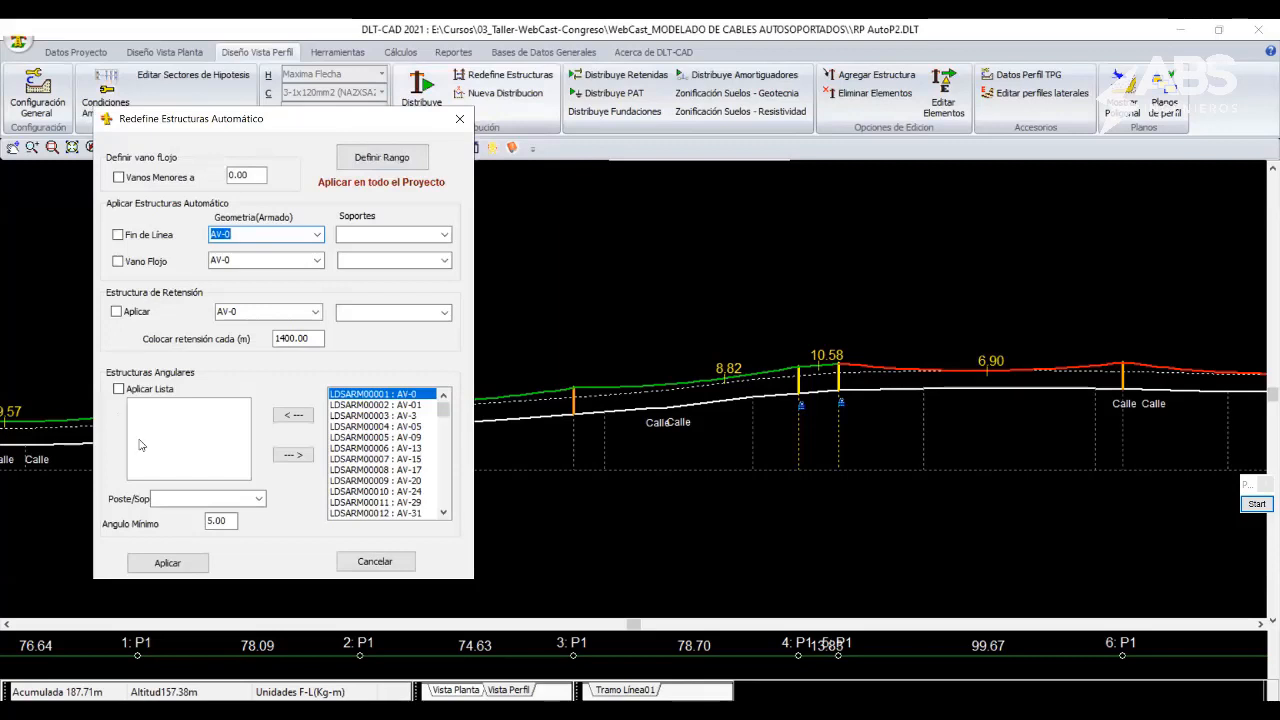
pyautogui.click(119, 389)
pyautogui.moveTo(443, 410); pyautogui.dragTo(446, 498)
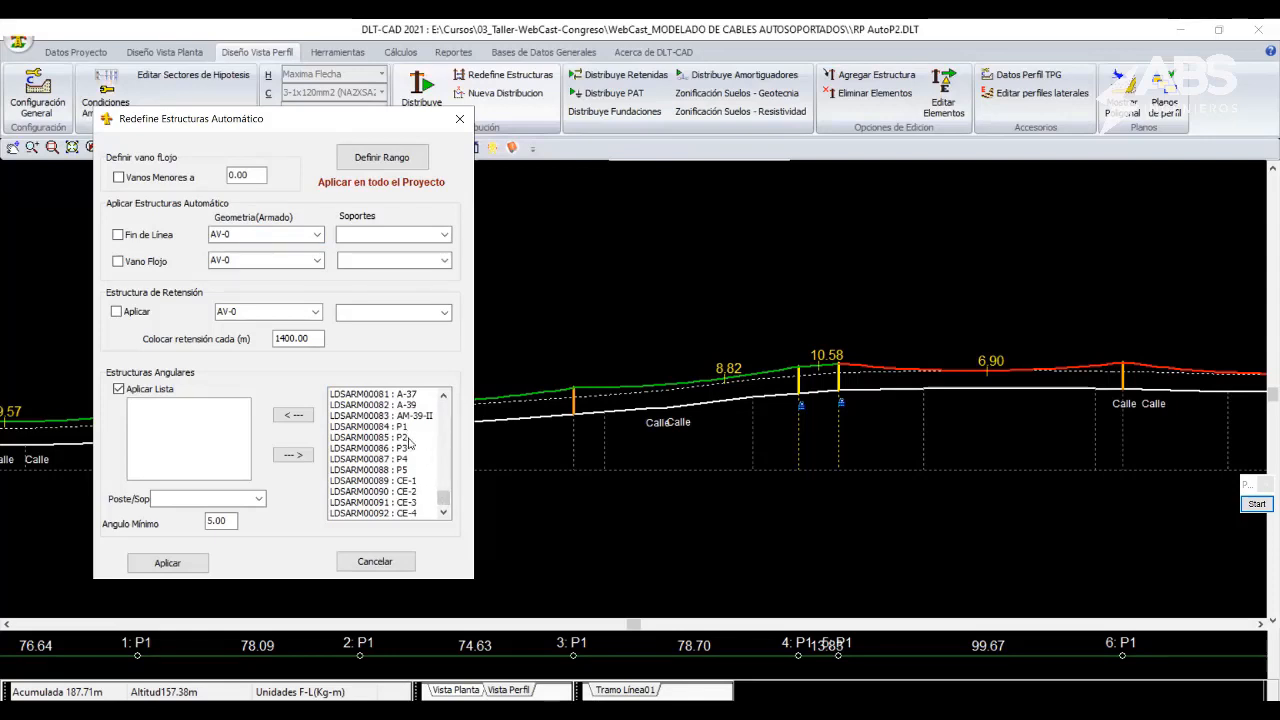
pyautogui.click(362, 565)
# Filter the structure database by Pre ensamblado and review the function and typical location of assemblies P2, P3 and P4.
pyautogui.click(540, 53)
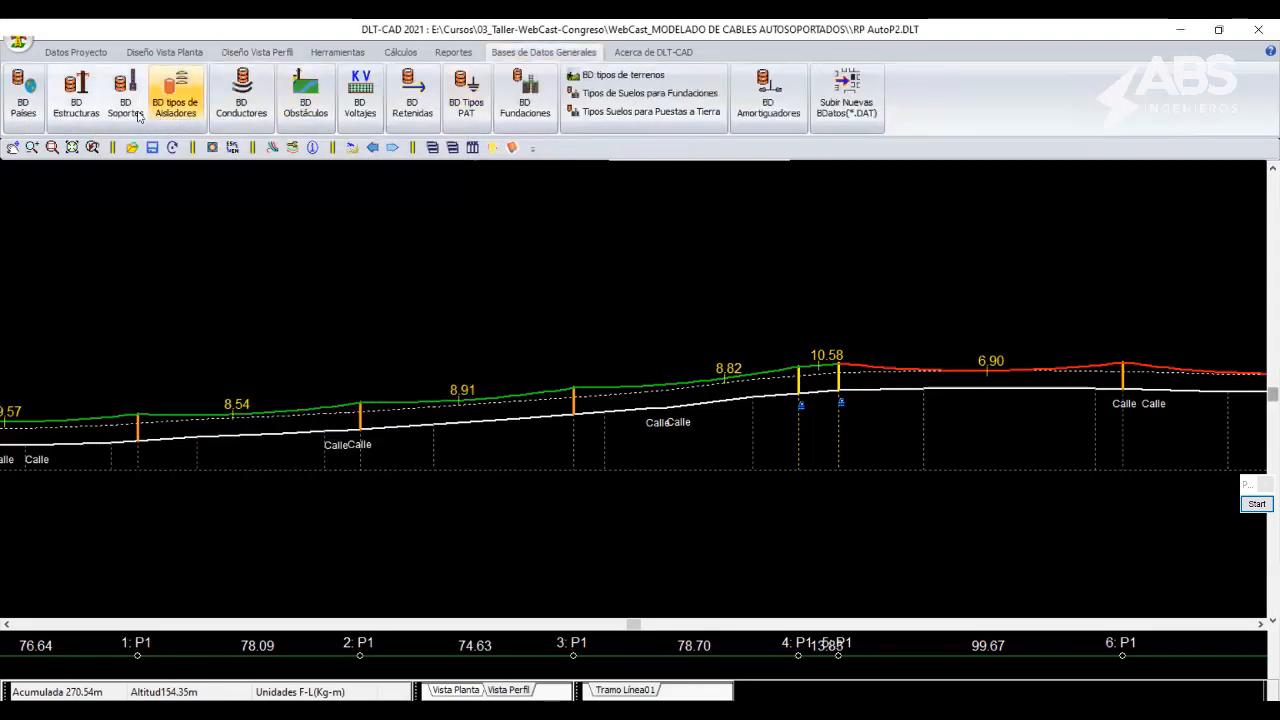
pyautogui.click(76, 95)
pyautogui.click(195, 347)
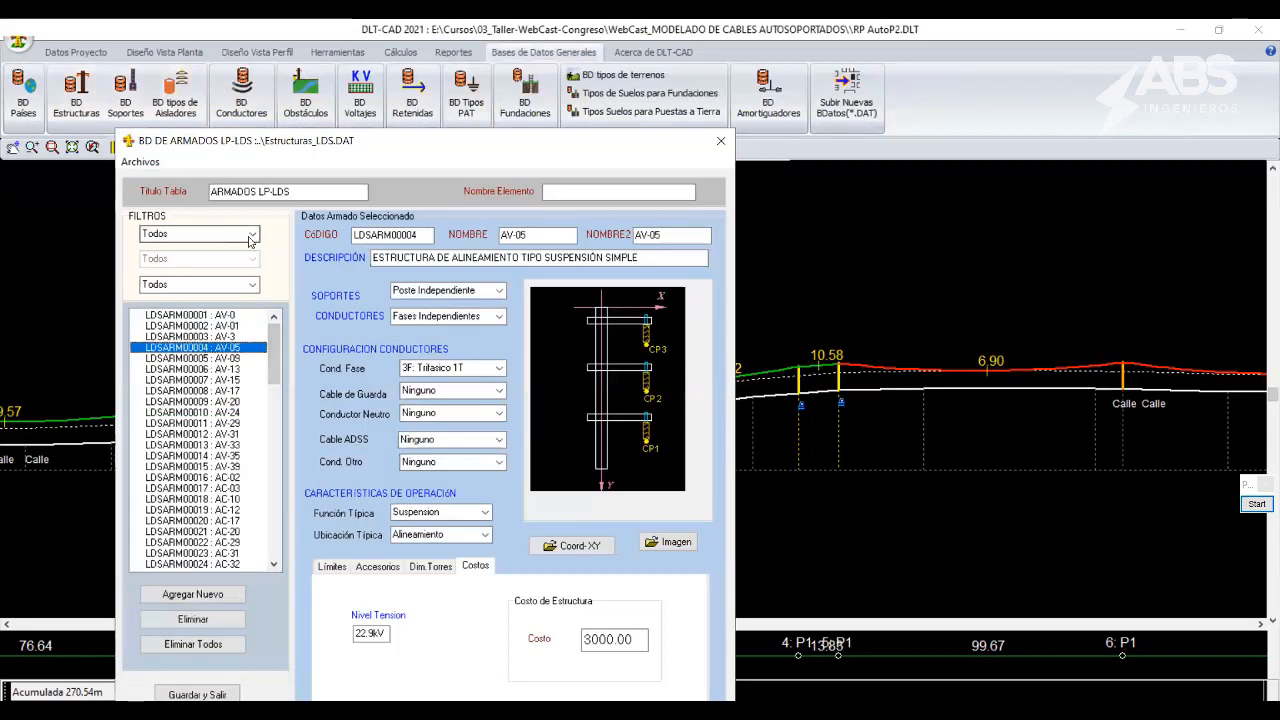
pyautogui.click(200, 234)
pyautogui.click(195, 283)
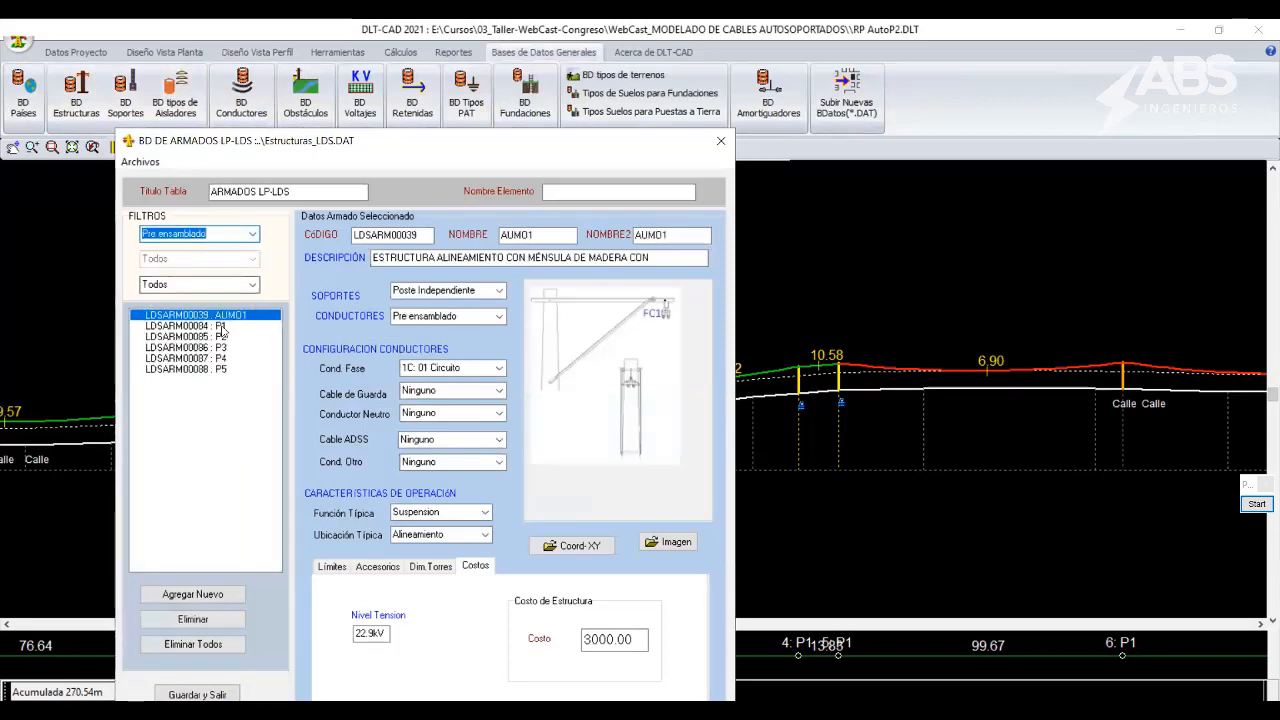
pyautogui.click(222, 338)
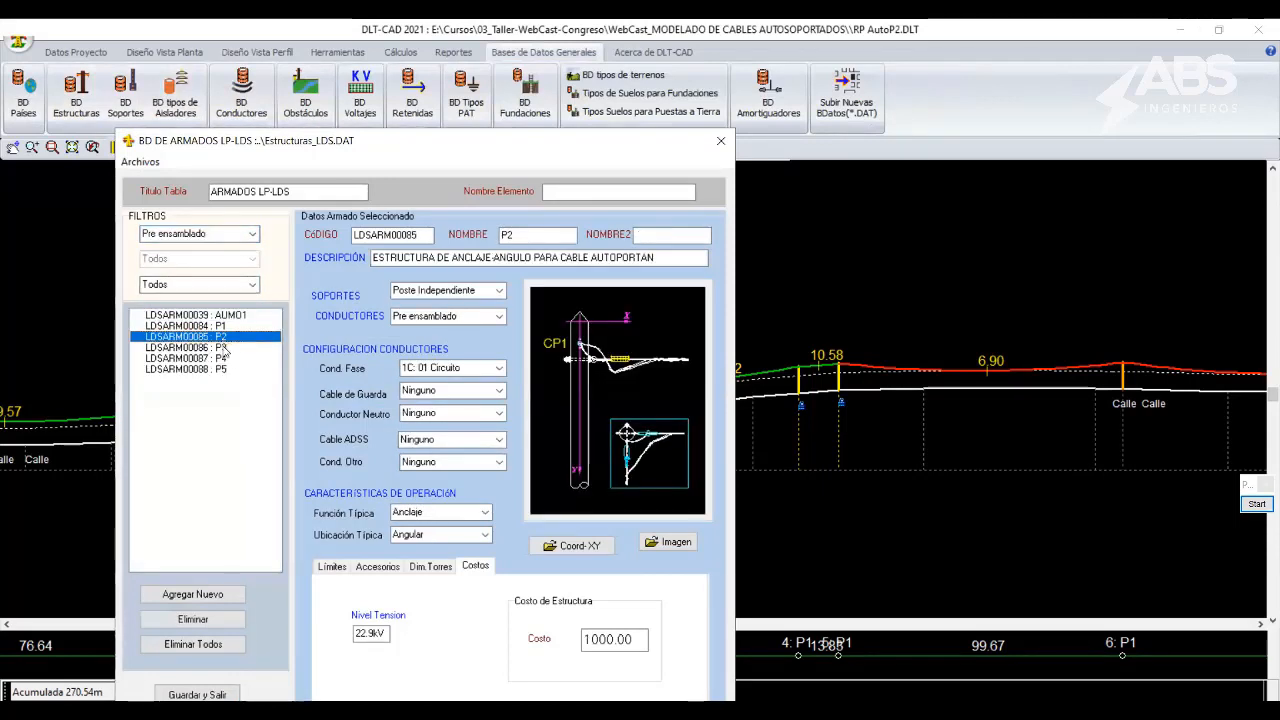
pyautogui.click(228, 348)
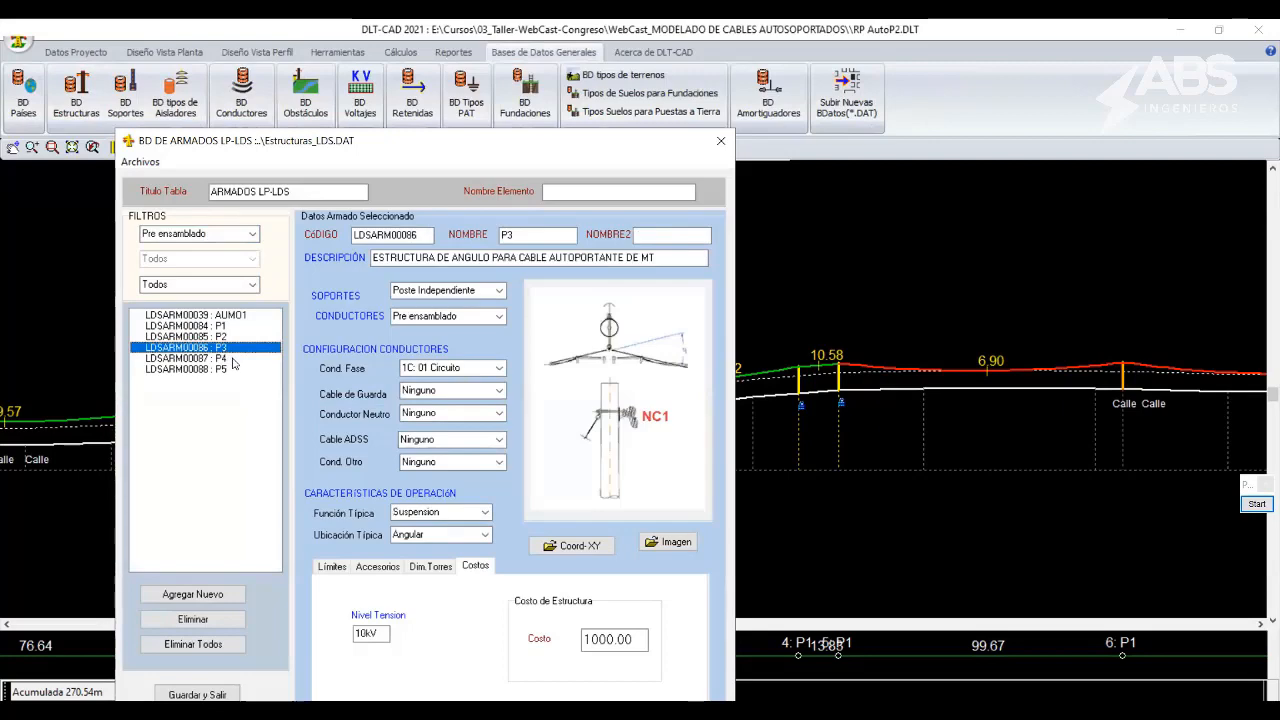
pyautogui.click(229, 358)
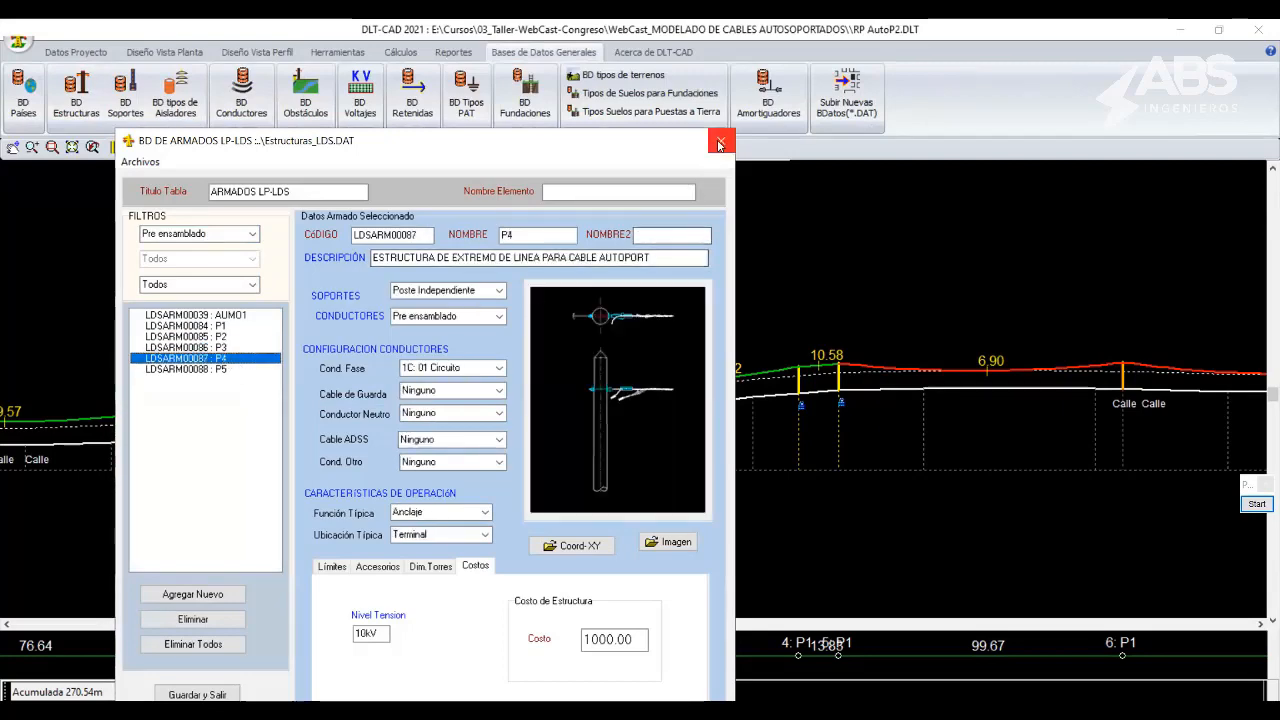
pyautogui.click(720, 140)
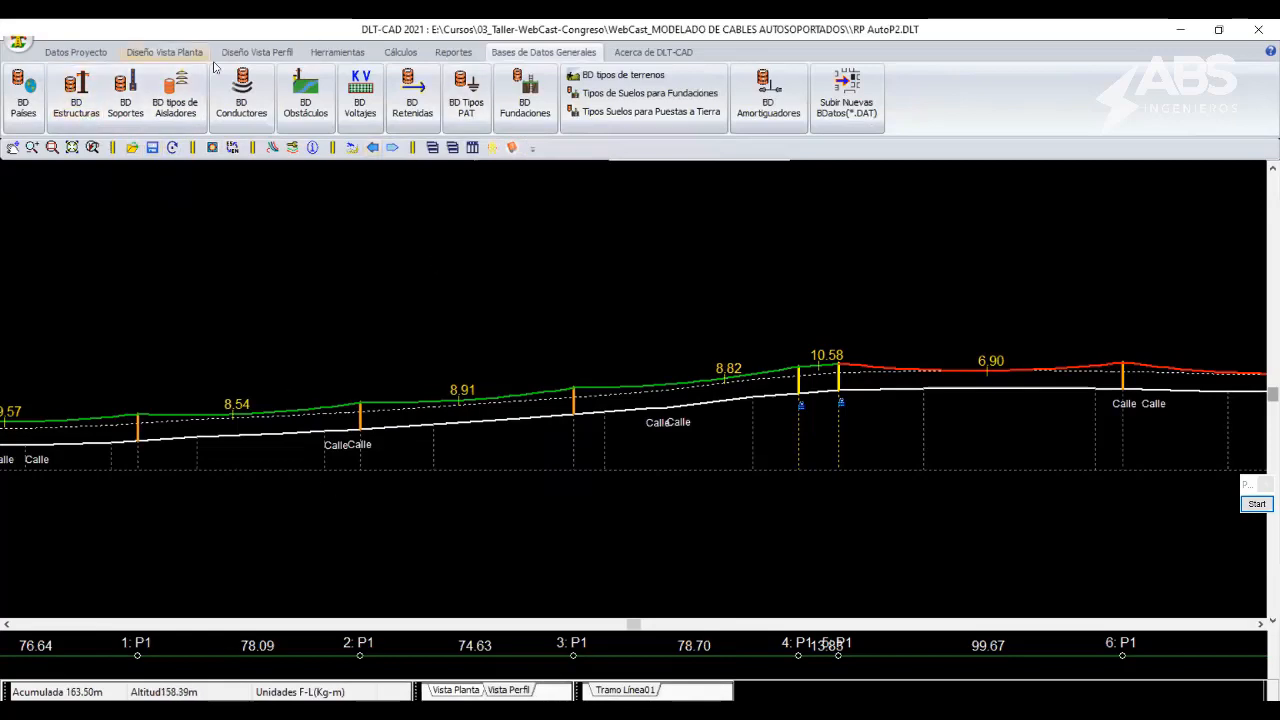
# Add assemblies P2 and P3 to the angular structure list of the automatic structure redefinition.
pyautogui.click(250, 54)
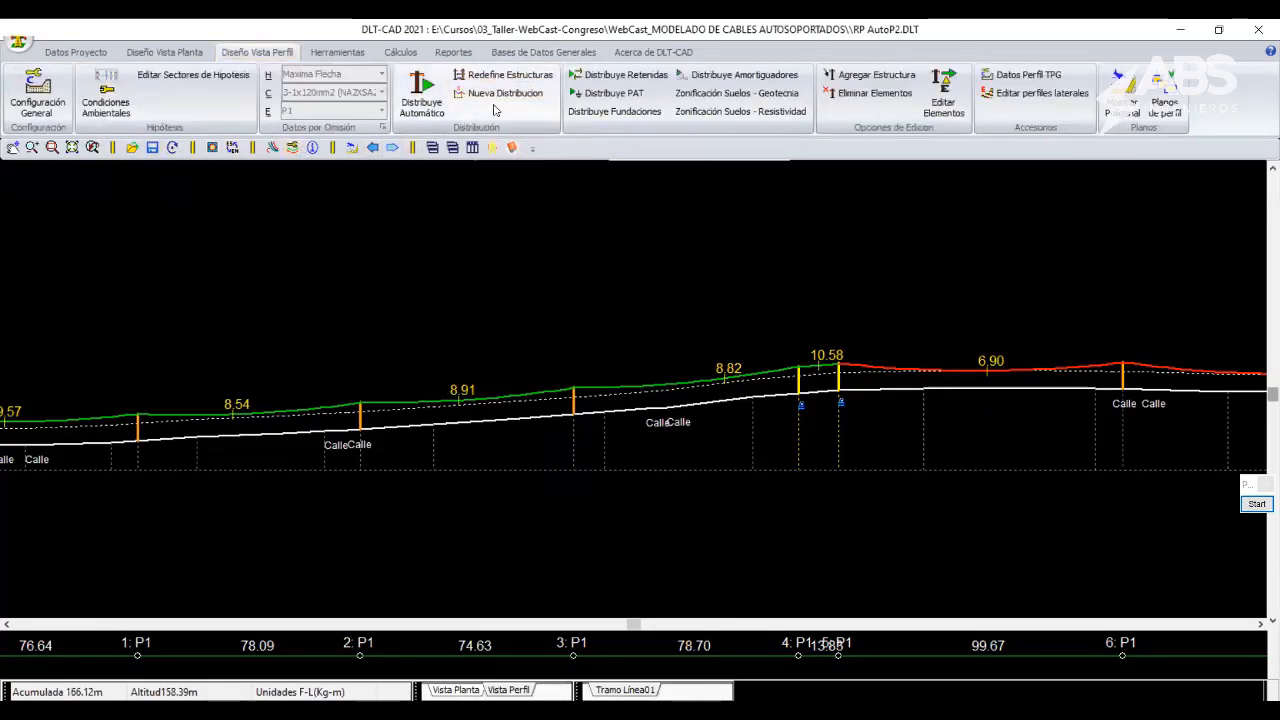
pyautogui.click(505, 75)
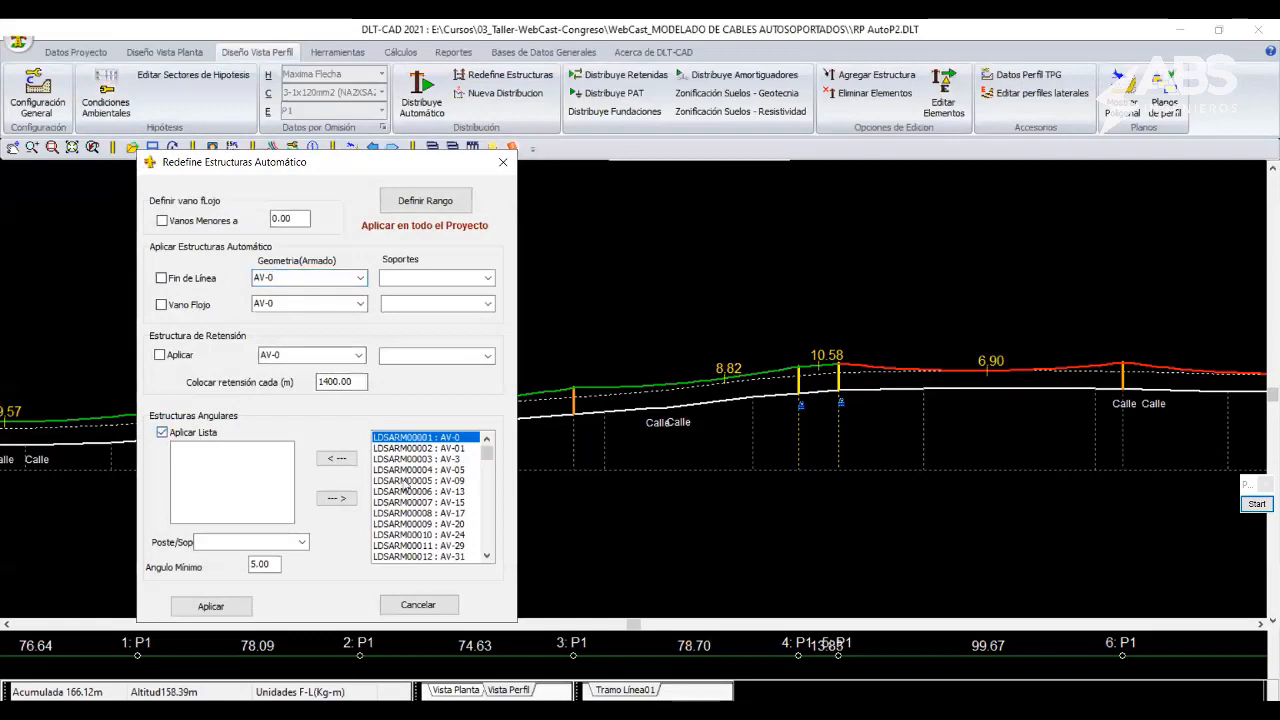
pyautogui.moveTo(487, 452); pyautogui.dragTo(488, 550)
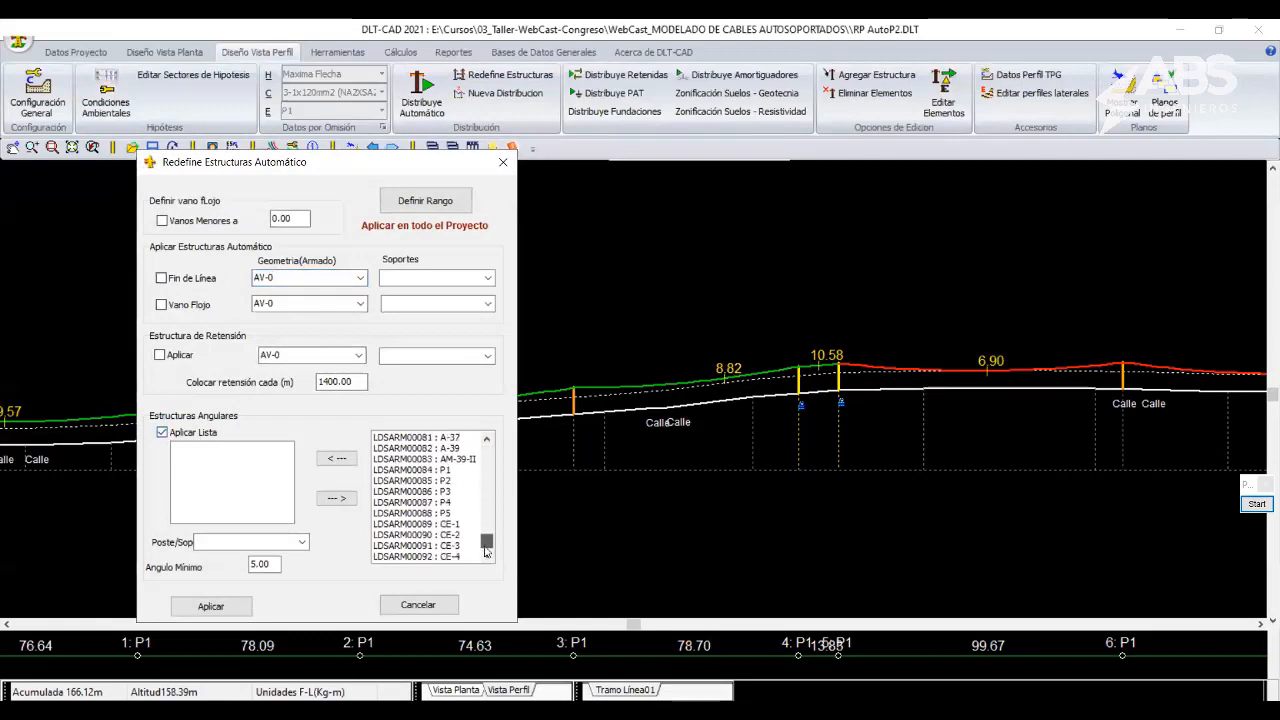
pyautogui.click(438, 481)
pyautogui.click(336, 458)
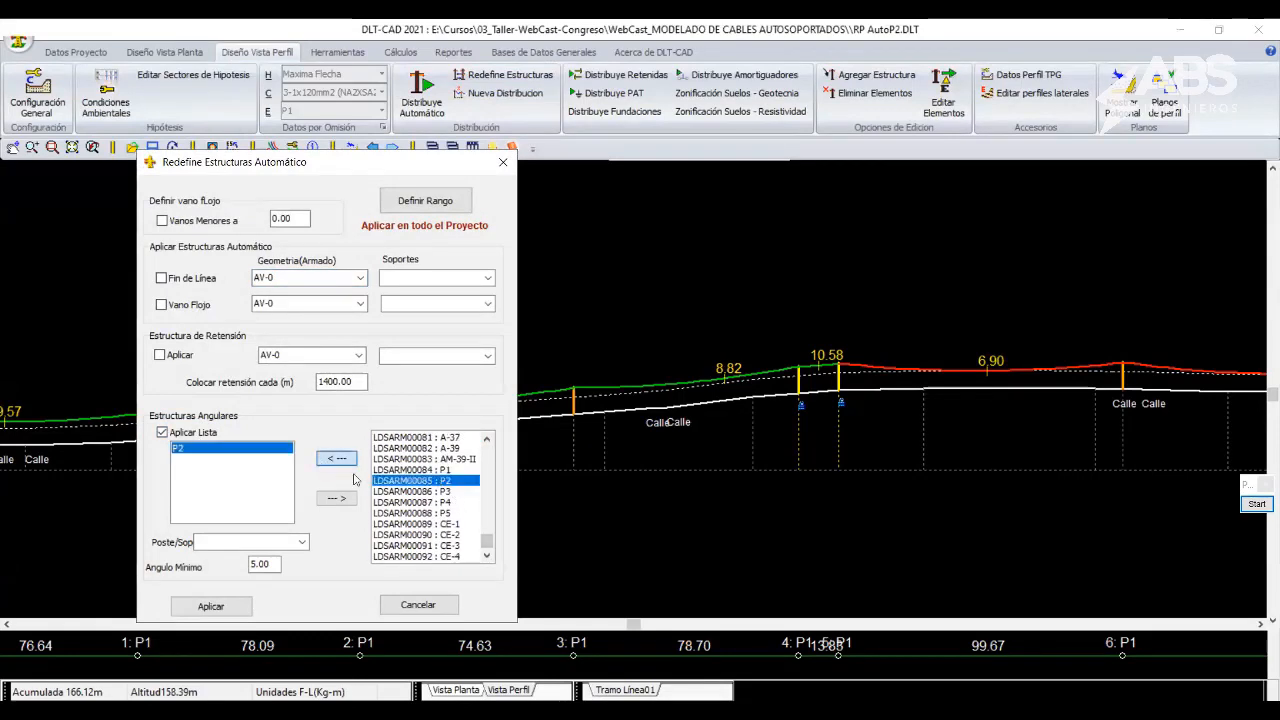
pyautogui.click(438, 491)
pyautogui.click(336, 458)
# Set the angular structures' support to PCAC_13/400 and the minimum angle to 2, and apply the redefinition to the whole project.
pyautogui.click(301, 541)
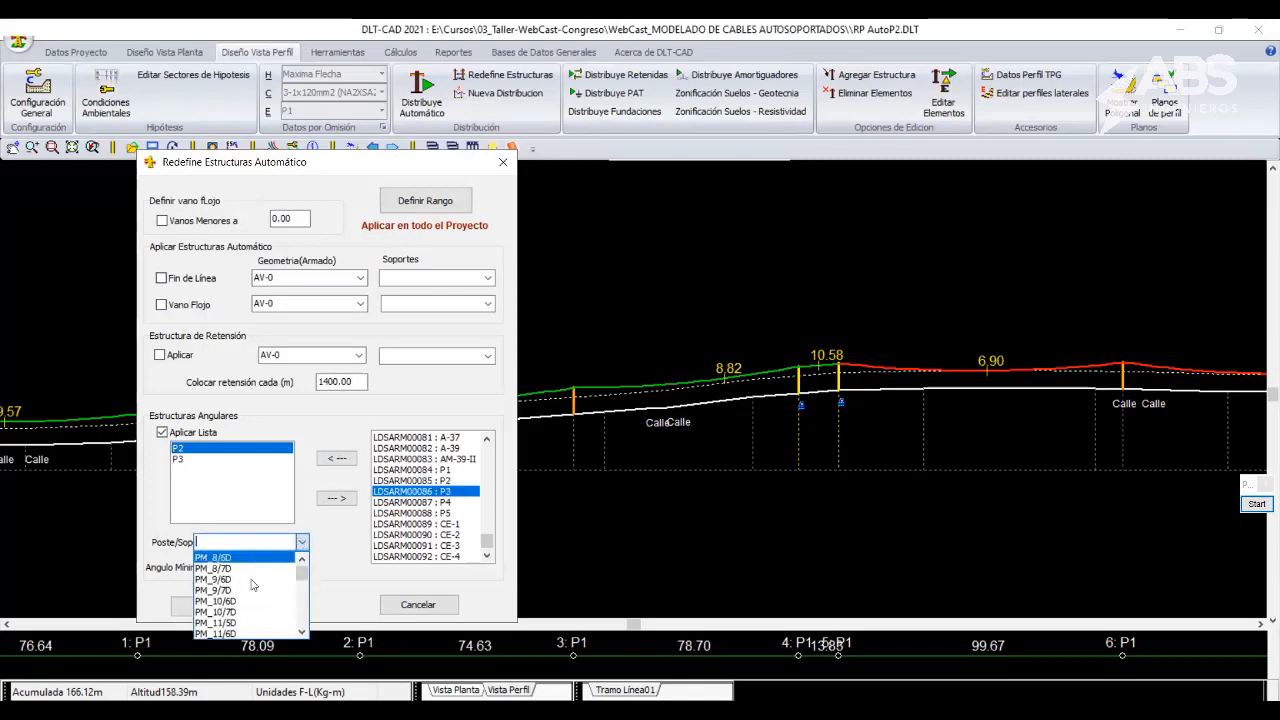
pyautogui.scroll(-10, 255, 600)
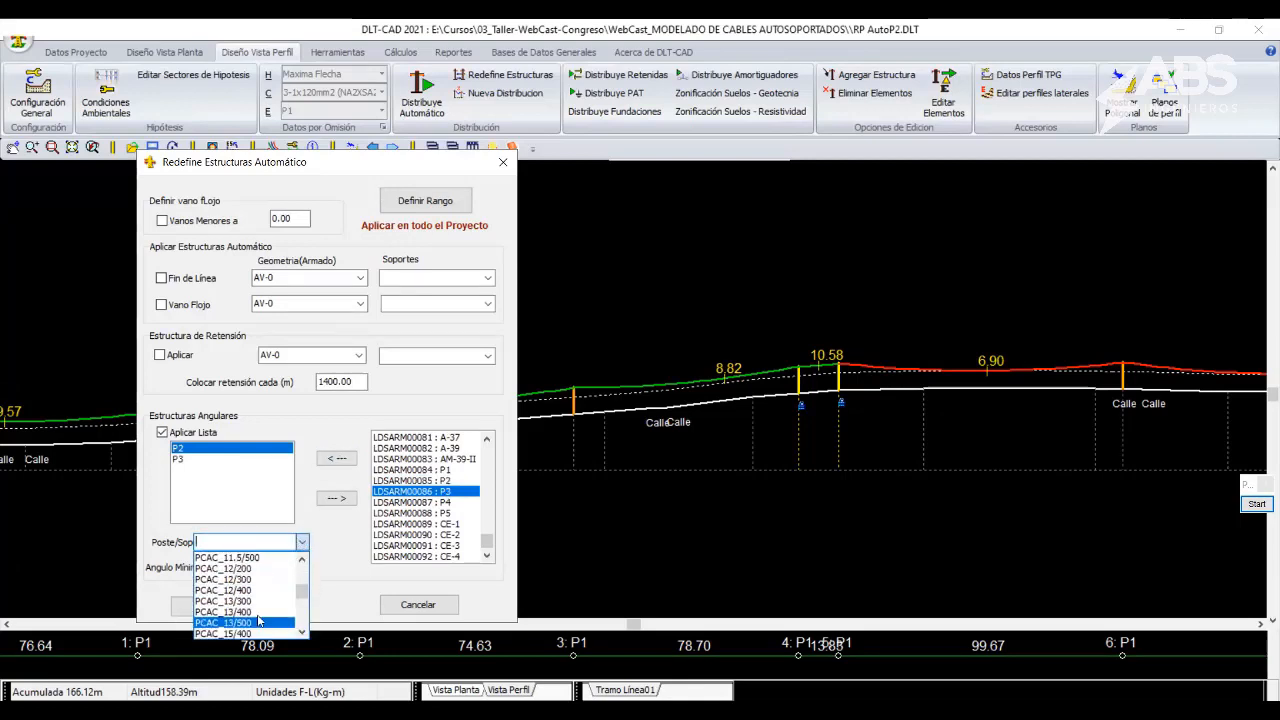
pyautogui.click(255, 611)
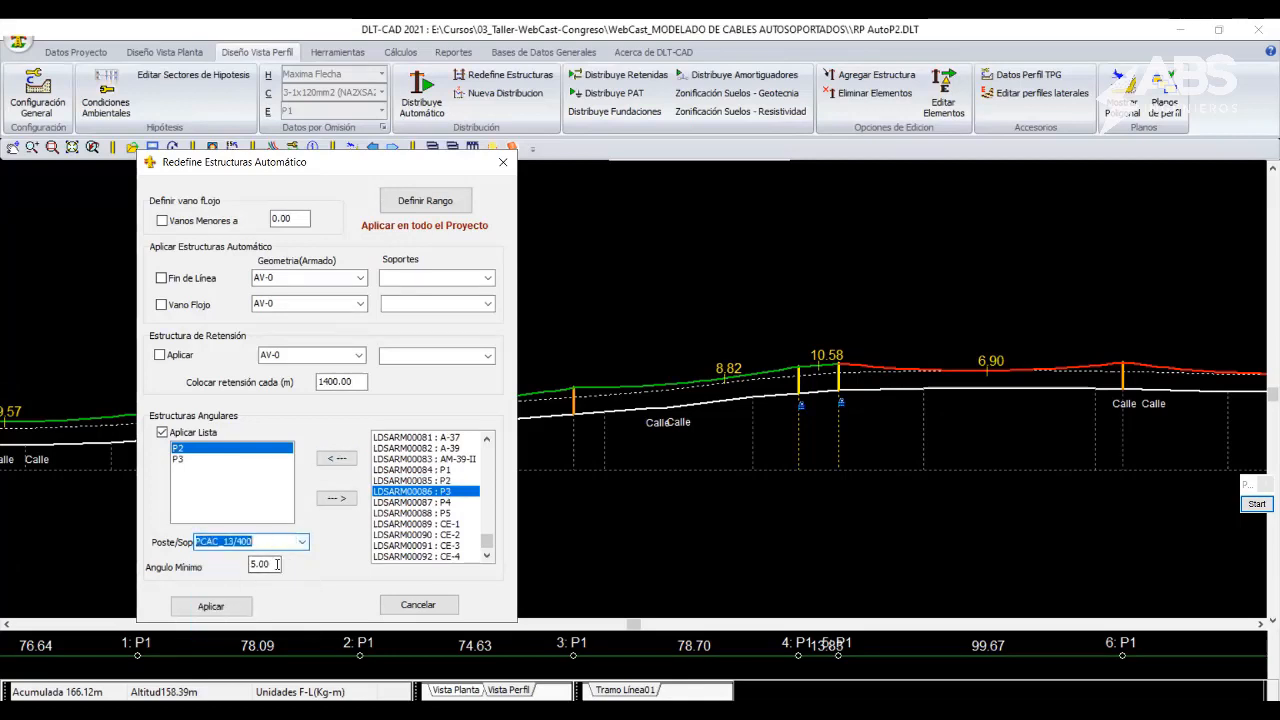
pyautogui.press('Tab')
pyautogui.write('2')
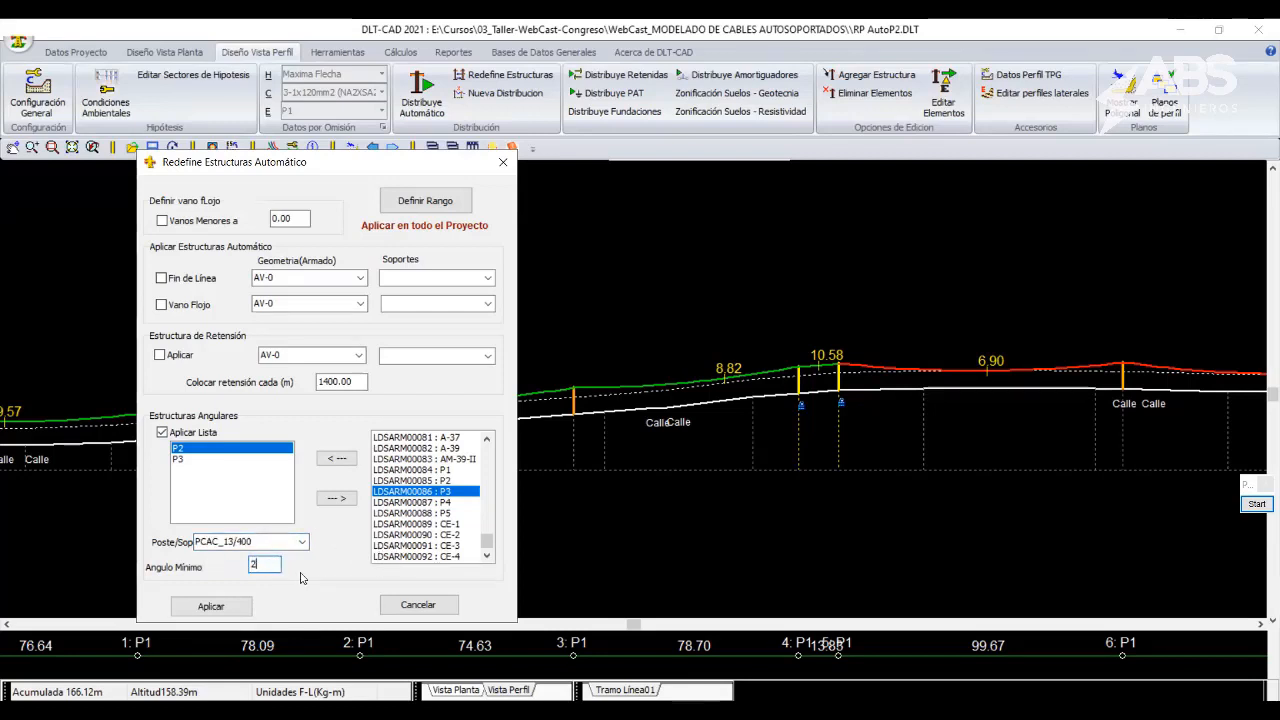
pyautogui.click(245, 604)
# Examine the route's deflection angles in plan view at the two close vertices where the angular structures stand.
pyautogui.moveTo(702, 461); pyautogui.dragTo(573, 505, button='middle')
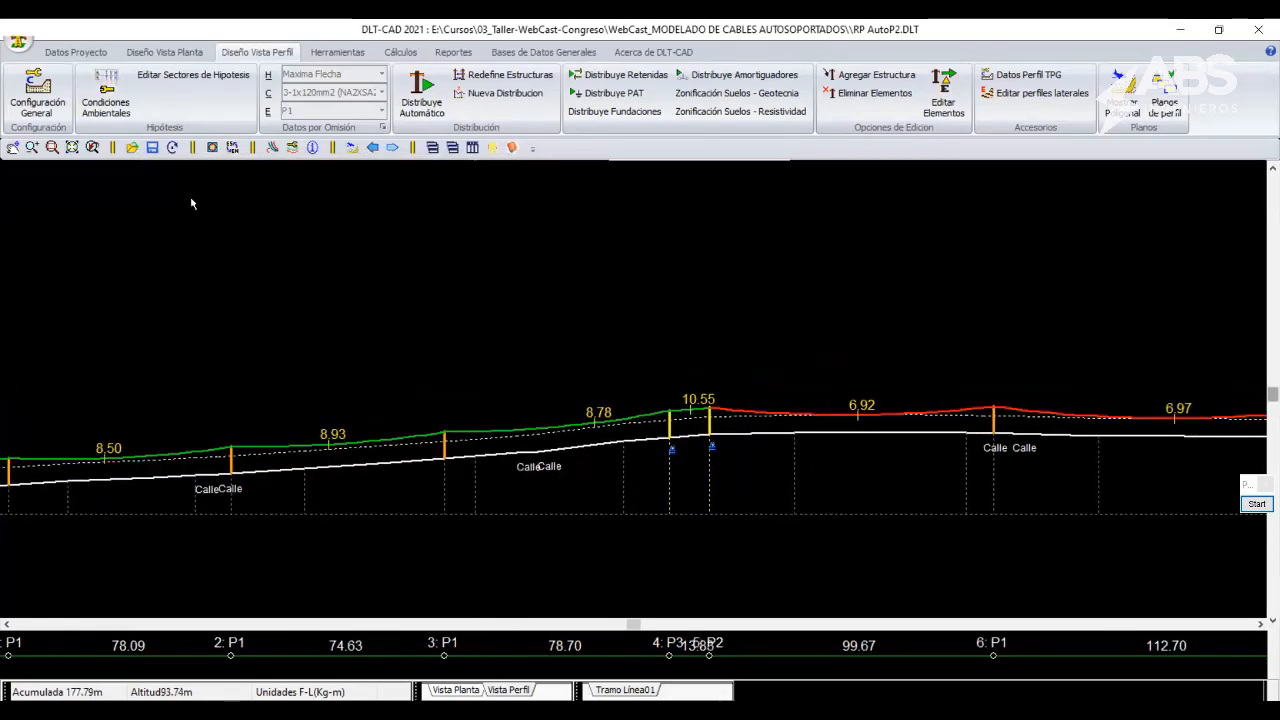
pyautogui.click(188, 52)
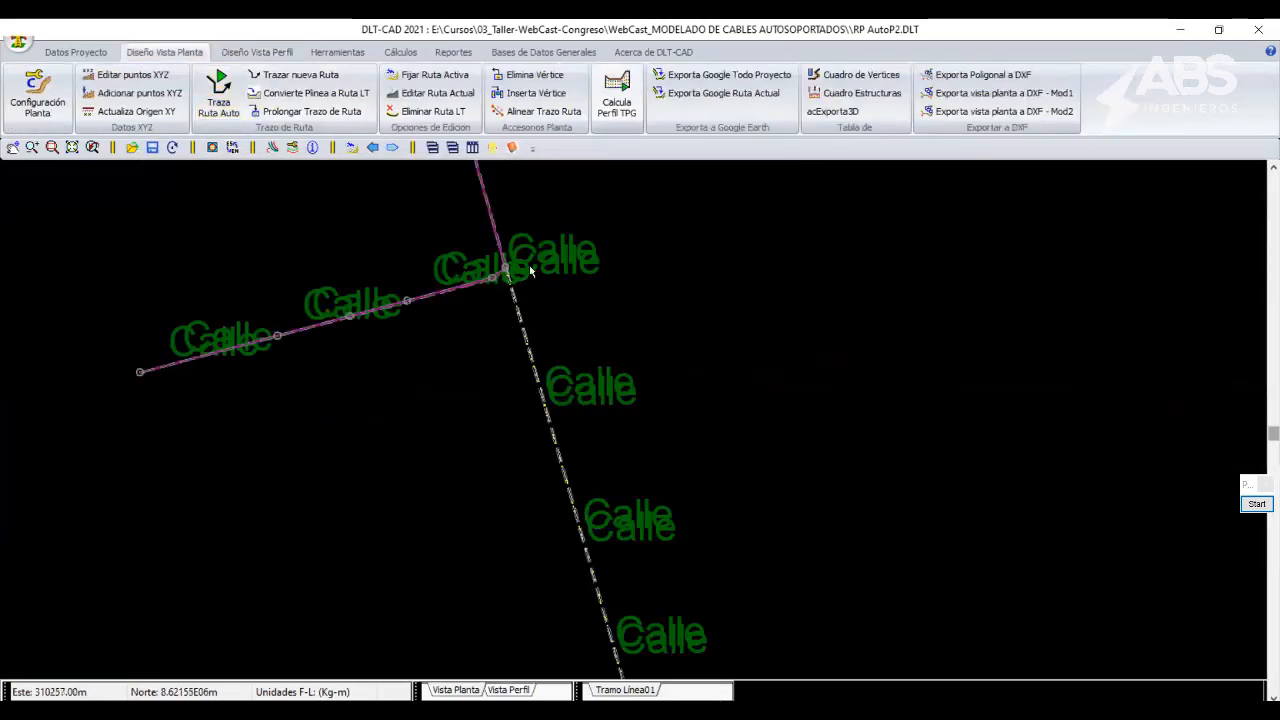
pyautogui.moveTo(530, 268); pyautogui.dragTo(513, 468, button='middle')
pyautogui.scroll(-1, 485, 401)
pyautogui.scroll(-2, 490, 420)
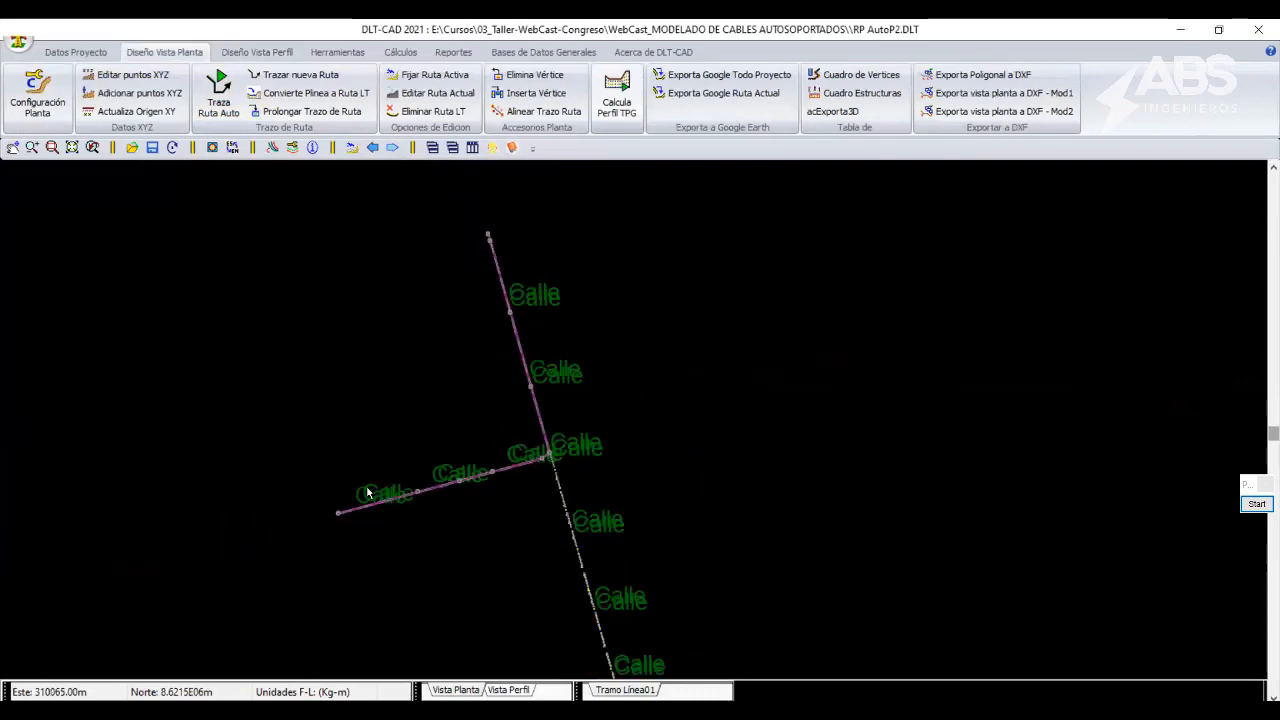
pyautogui.scroll(5, 540, 450)
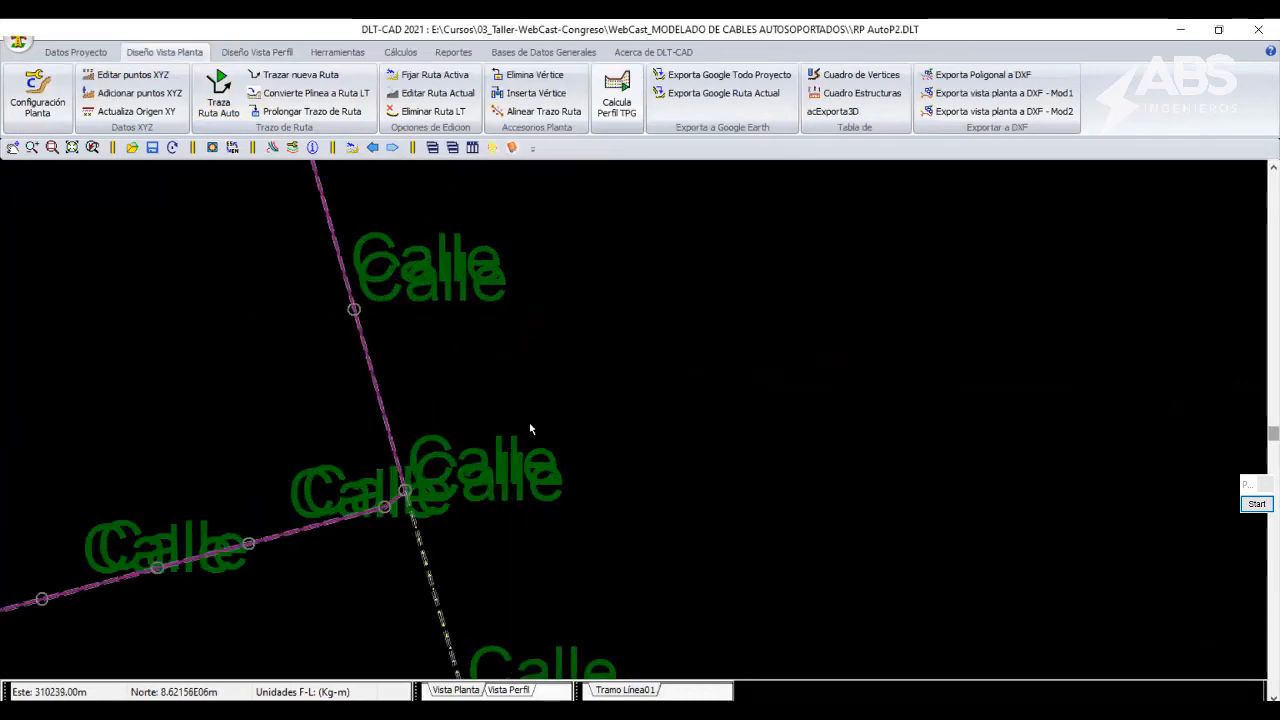
pyautogui.scroll(1, 483, 453)
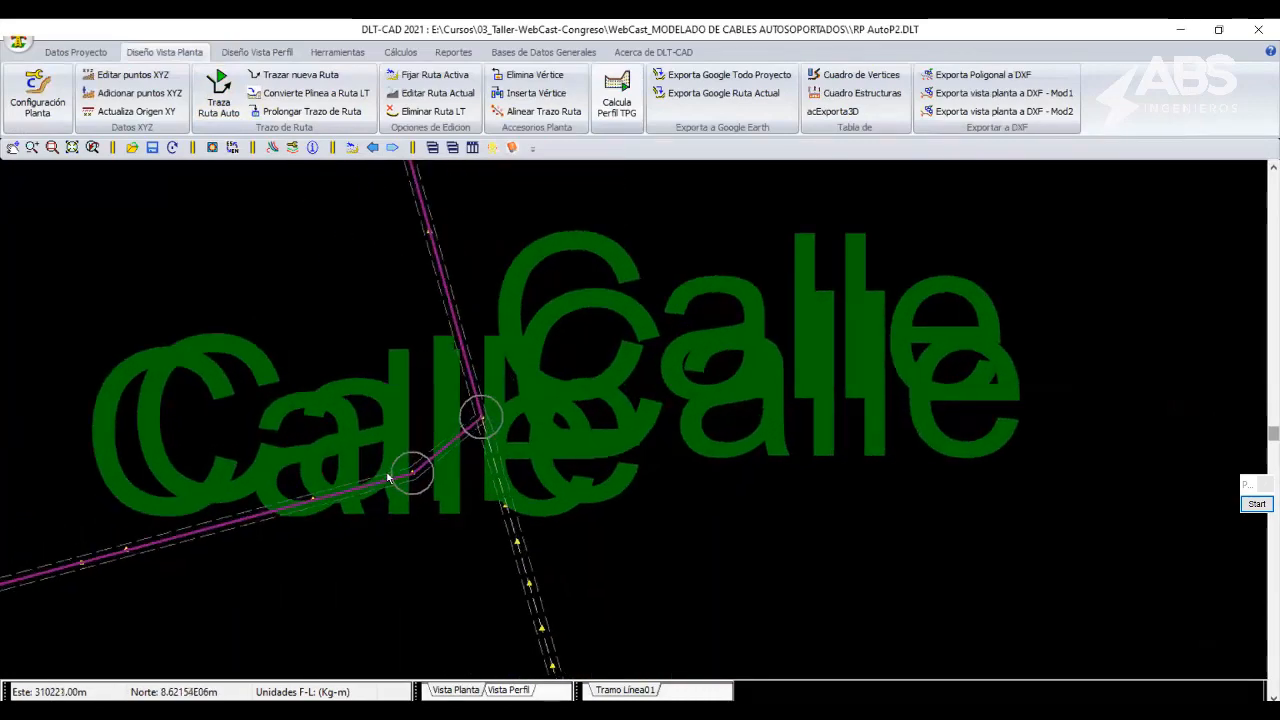
pyautogui.scroll(2, 403, 467)
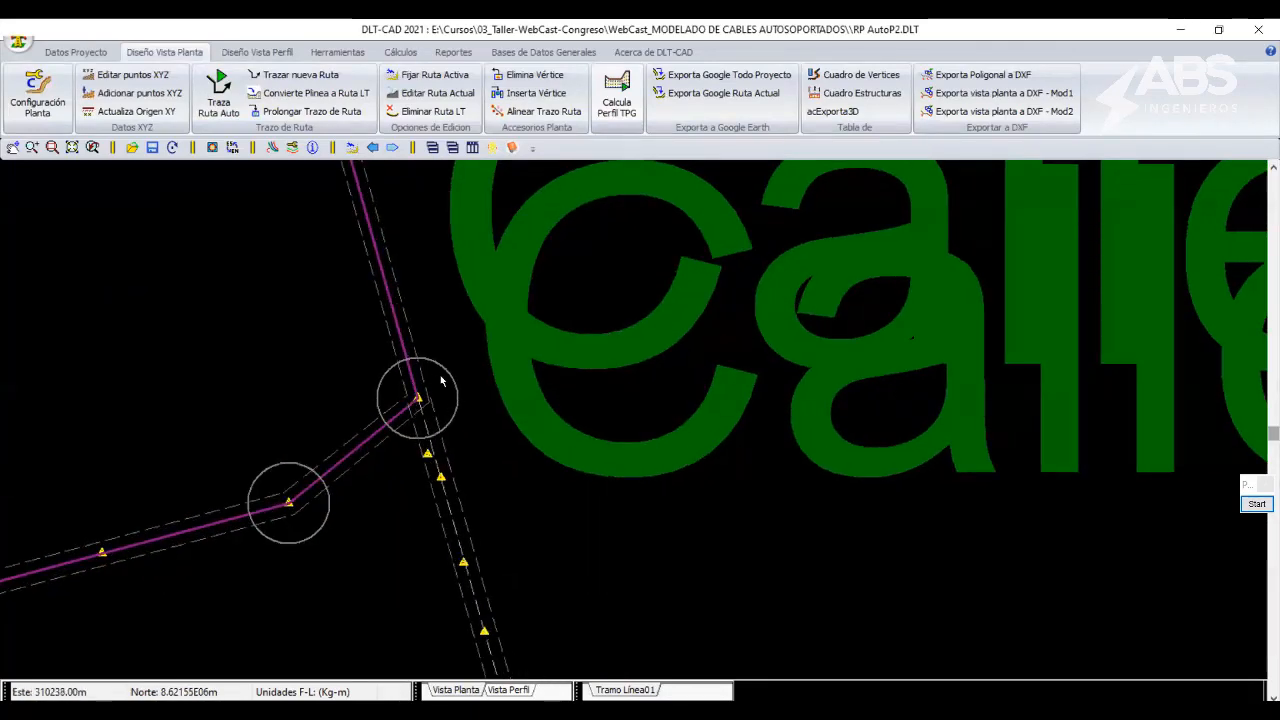
pyautogui.moveTo(446, 411); pyautogui.dragTo(629, 390, button='middle')
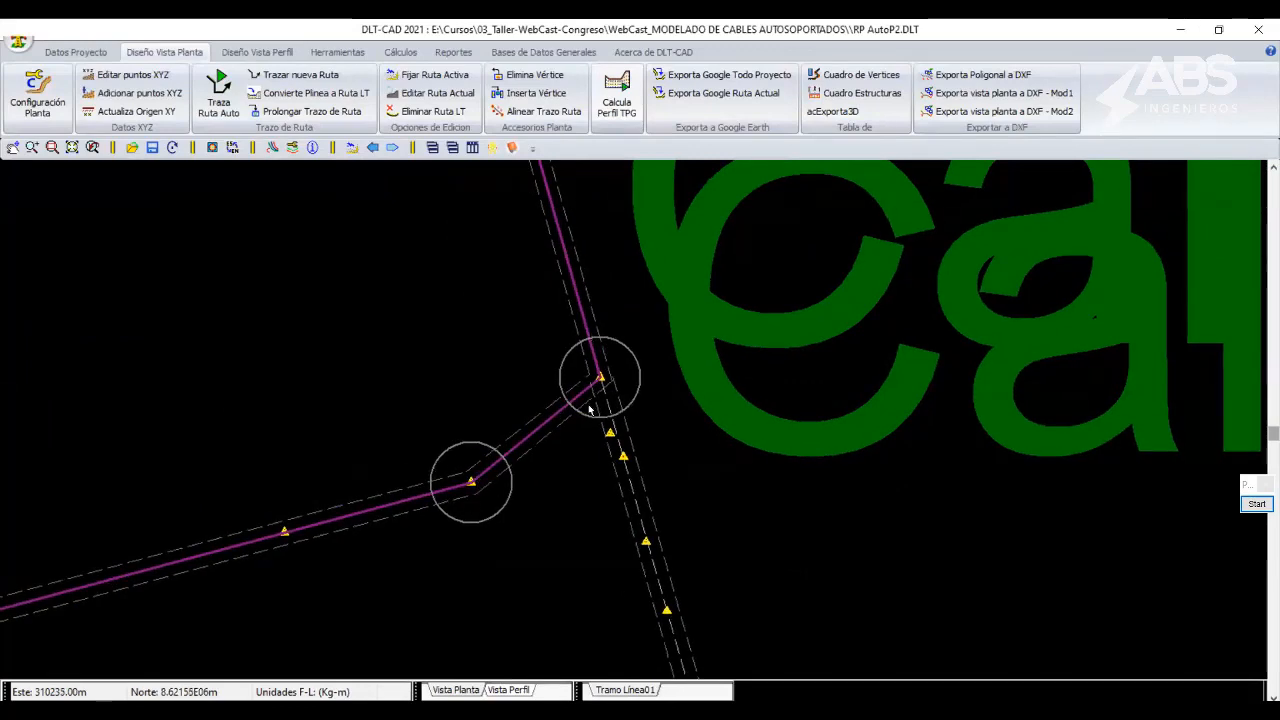
pyautogui.moveTo(597, 376); pyautogui.dragTo(576, 423, button='middle')
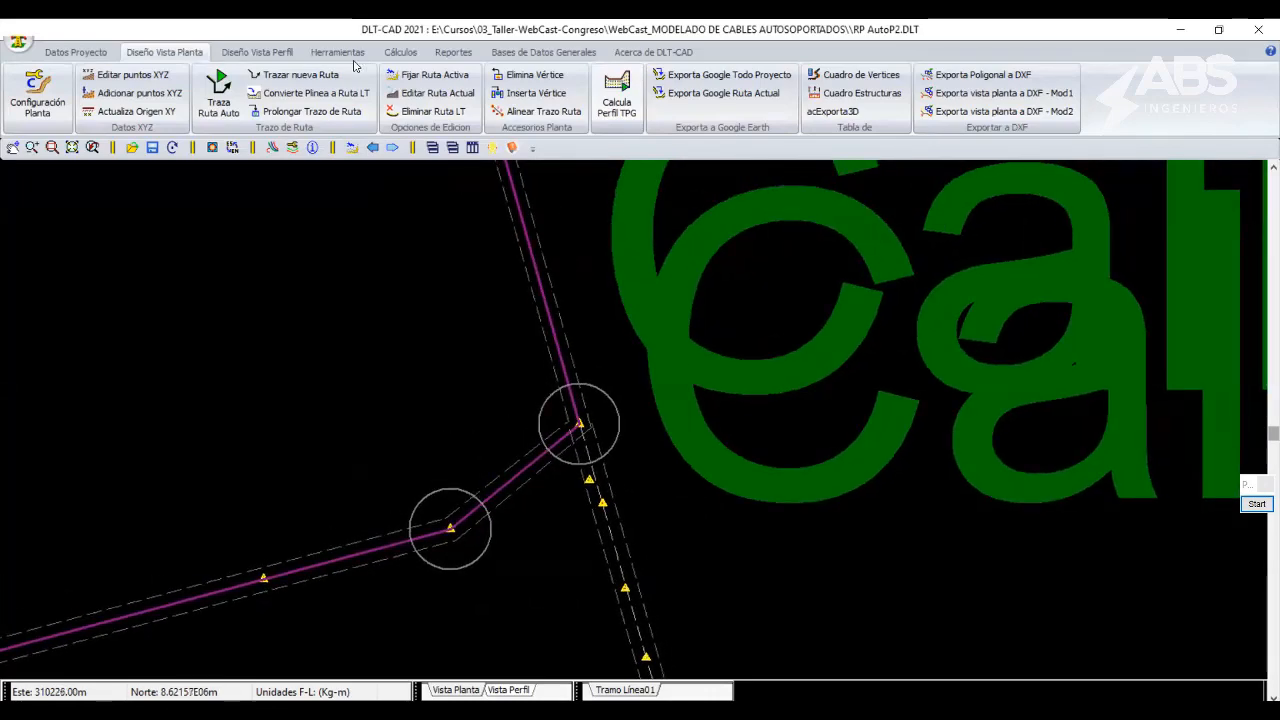
# Add a structure in the profile span between structures 6 and 7, about 46.6 m after structure 6.
pyautogui.click(268, 56)
pyautogui.scroll(-3, 480, 414)
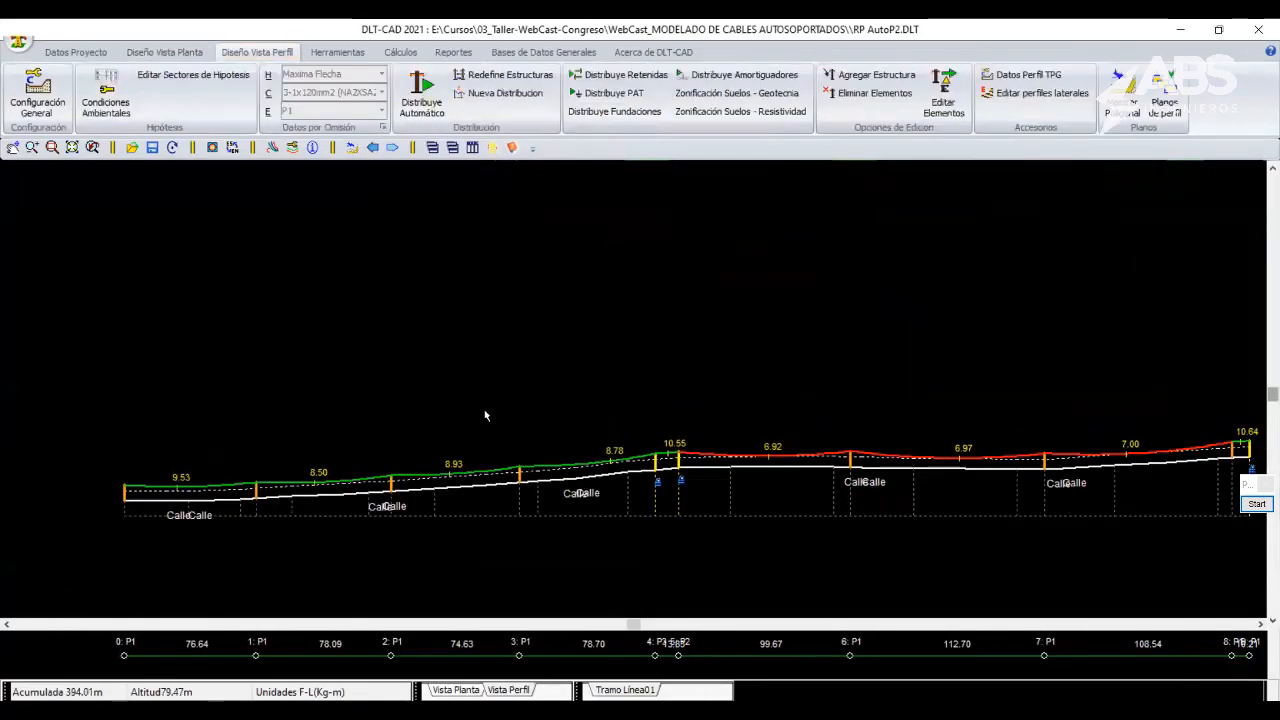
pyautogui.scroll(2, 681, 477)
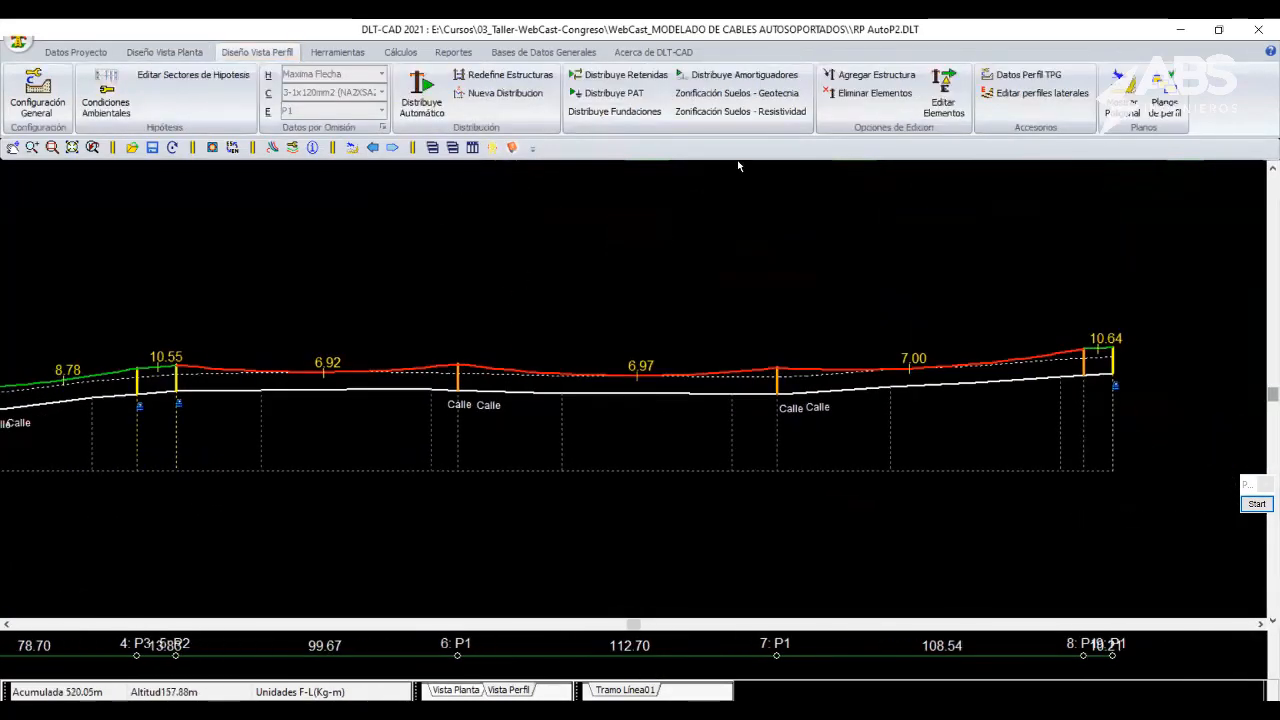
pyautogui.click(870, 74)
pyautogui.click(590, 385)
pyautogui.rightClick(639, 274)
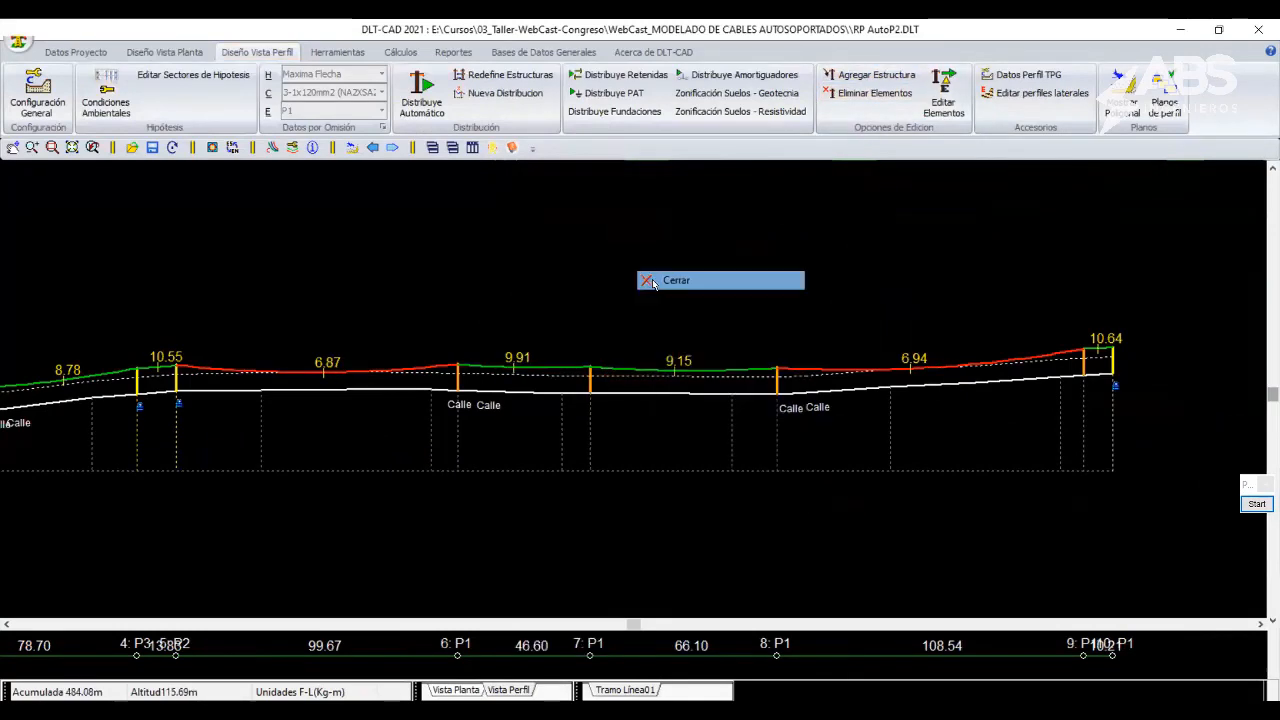
# Move structure 6 in the profile to about 73.8 m after structure 5, and structure 7 to about 65.4 m after structure 6.
pyautogui.rightClick(653, 283)
pyautogui.moveTo(700, 402)
pyautogui.click(850, 403)
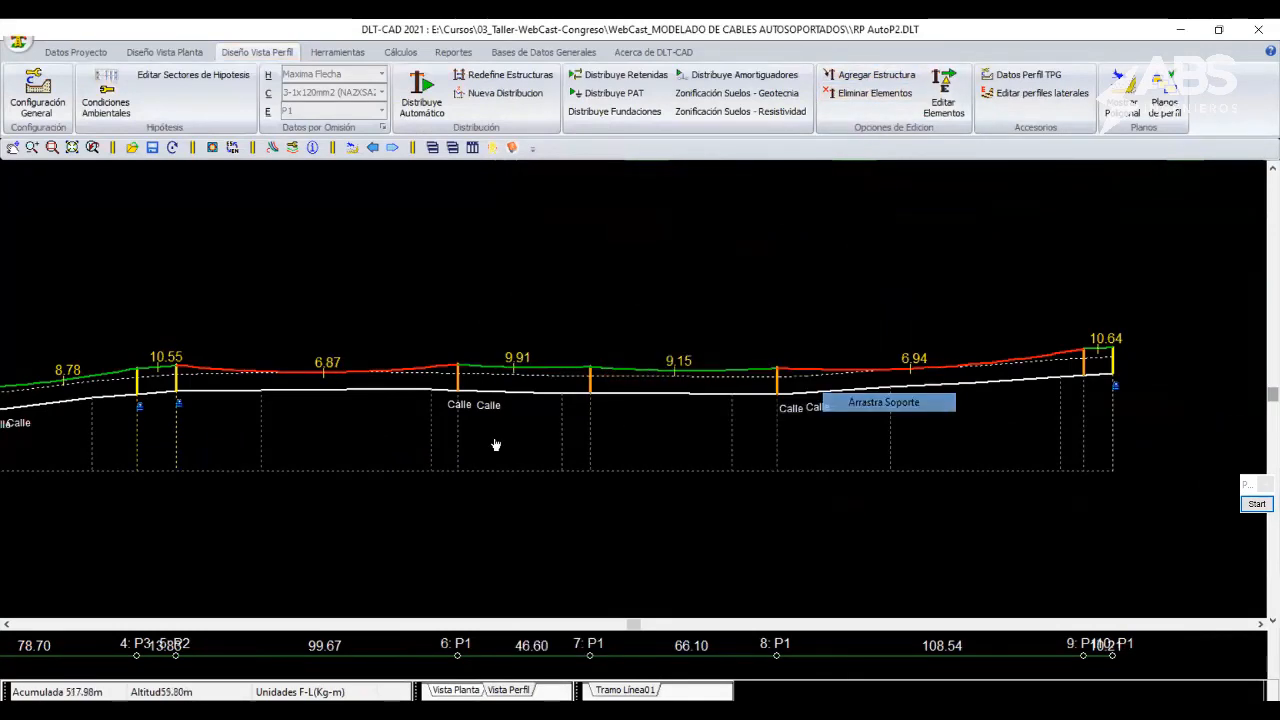
pyautogui.moveTo(460, 386); pyautogui.dragTo(385, 381)
pyautogui.moveTo(591, 385); pyautogui.dragTo(570, 385)
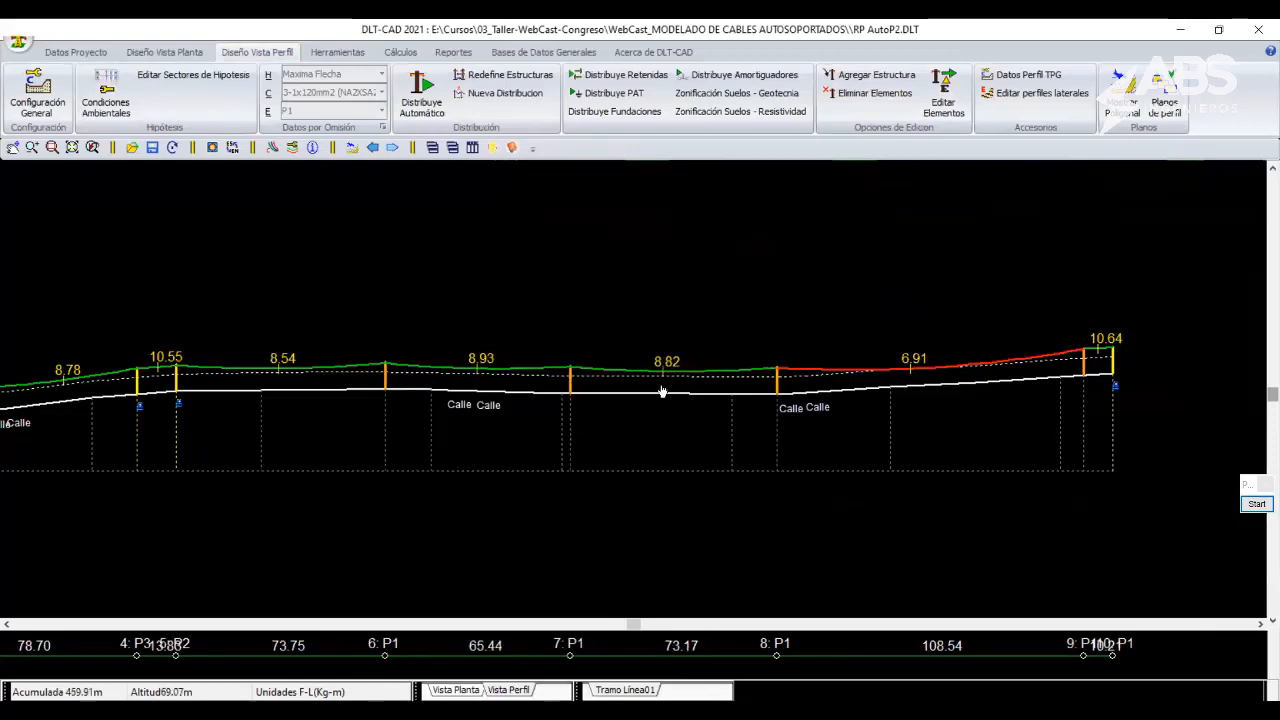
# Move structure 9 to about 59 m before structure 10, and structure 8 to about 71.6 m before structure 9.
pyautogui.moveTo(770, 393); pyautogui.dragTo(785, 390)
pyautogui.moveTo(1077, 362); pyautogui.dragTo(948, 368)
pyautogui.moveTo(779, 388); pyautogui.dragTo(744, 385)
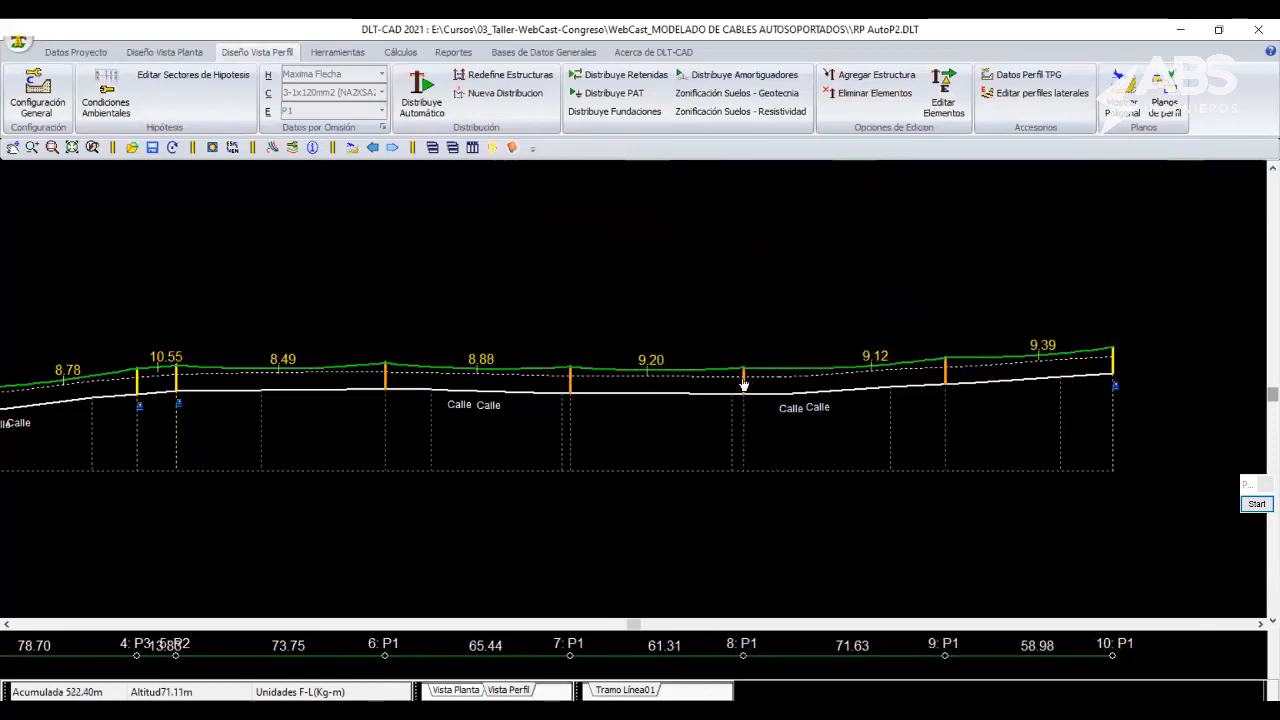
# Fine-tune structure 7 to about 58.1 m before structure 8 and structure 6 to about 67.6 m after structure 5, ending the support move.
pyautogui.moveTo(590, 389); pyautogui.dragTo(579, 386)
pyautogui.moveTo(385, 385); pyautogui.dragTo(369, 384)
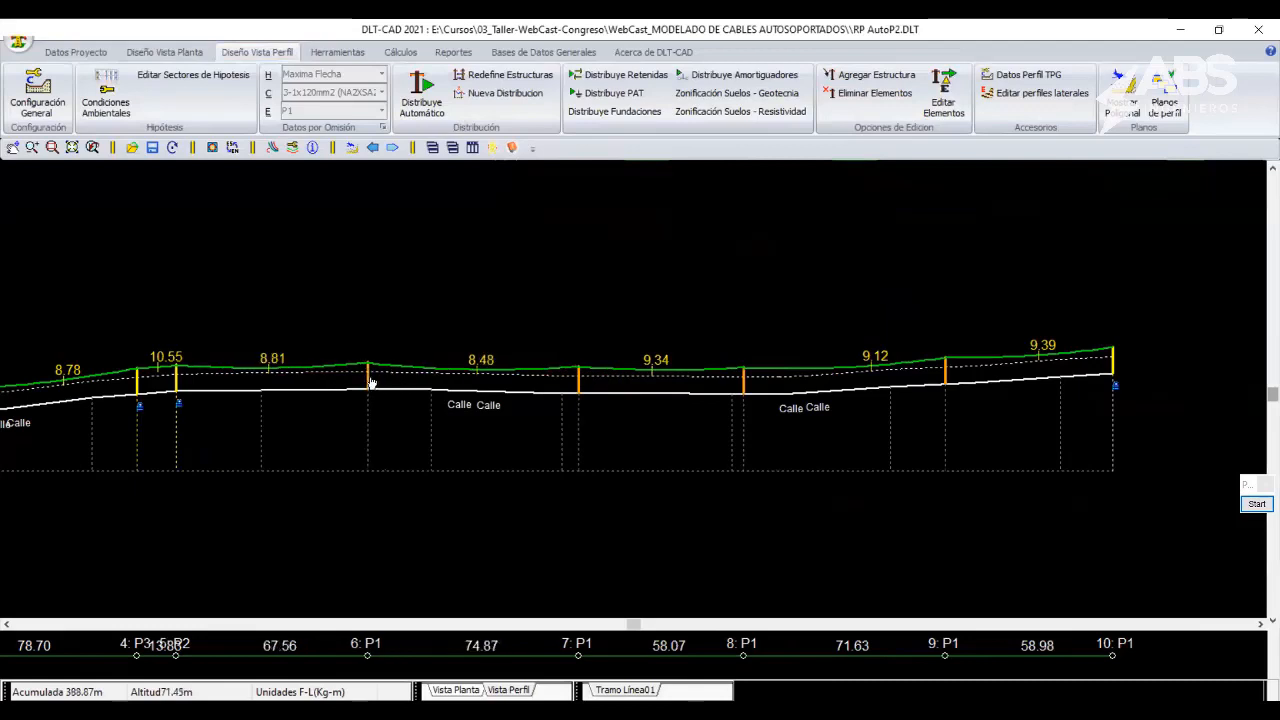
pyautogui.moveTo(641, 373); pyautogui.dragTo(684, 373, button='middle')
pyautogui.rightClick(658, 270)
pyautogui.click(685, 283)
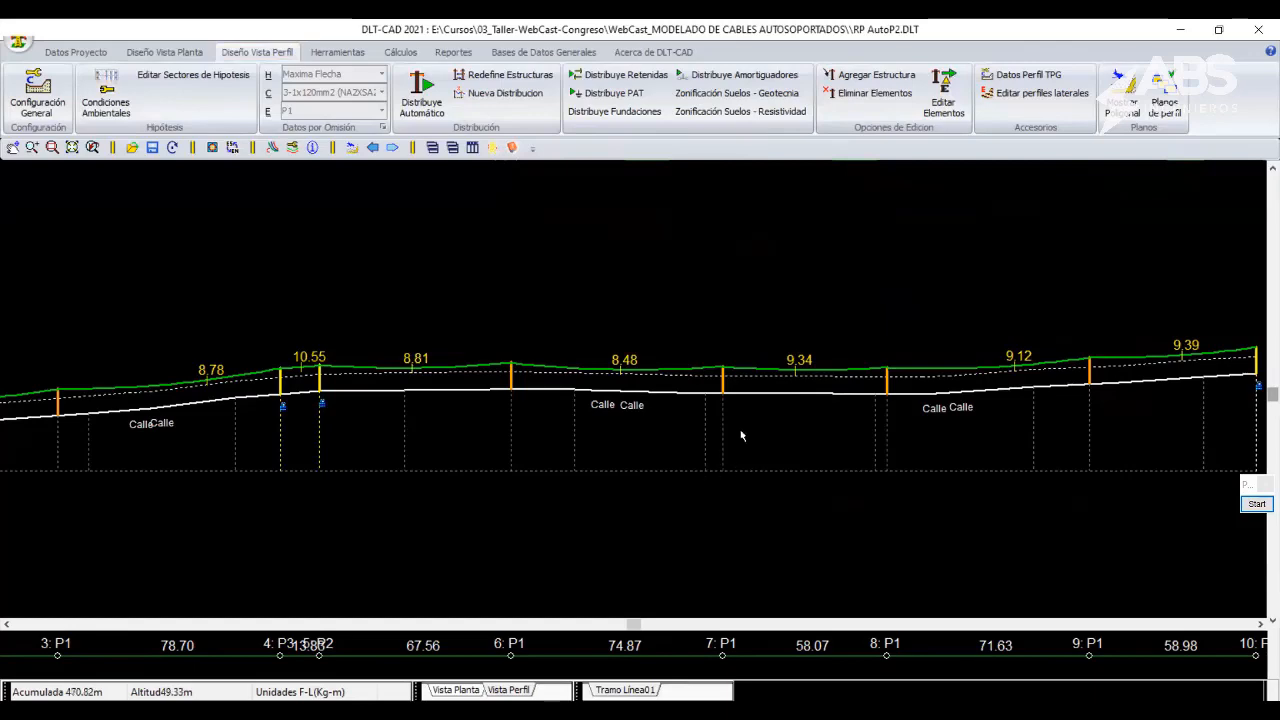
# Examine the phase conductor conditions of hypotheses I and II for SECTOR I in the ambient conditions table.
pyautogui.moveTo(689, 423); pyautogui.dragTo(708, 448, button='middle')
pyautogui.scroll(-2, 680, 429)
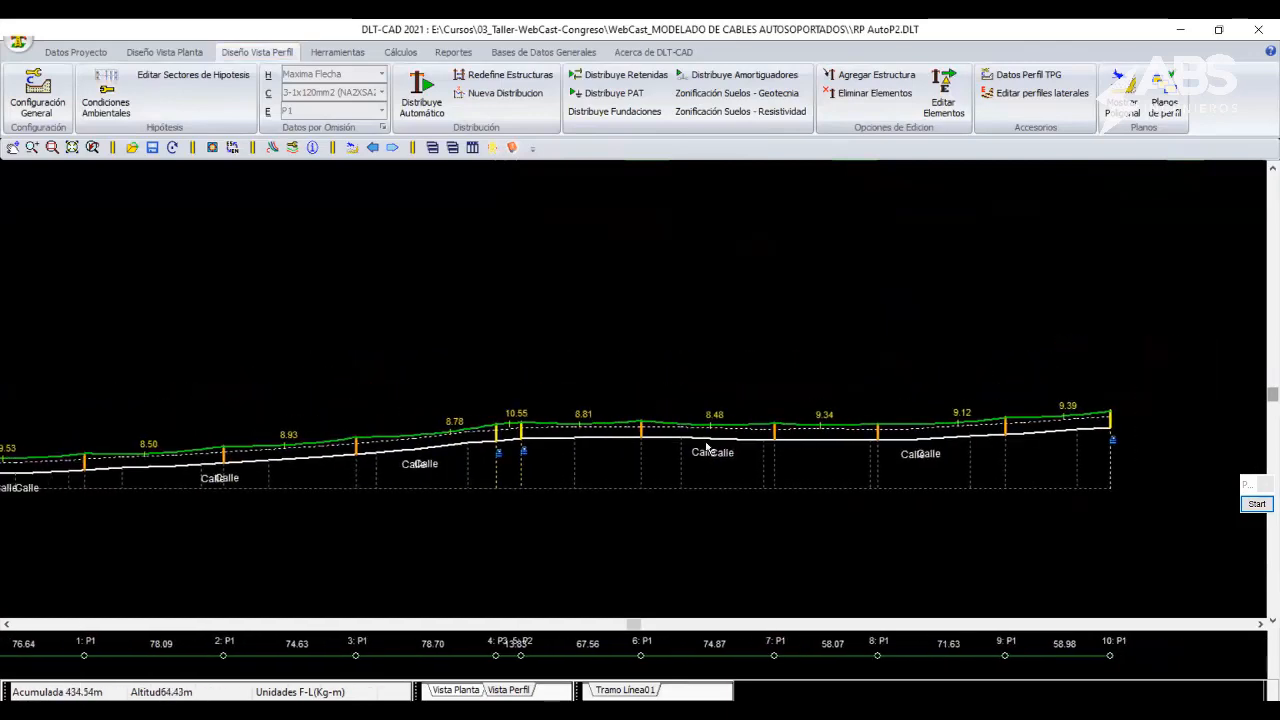
pyautogui.moveTo(578, 474); pyautogui.dragTo(745, 422, button='middle')
pyautogui.scroll(3, 572, 441)
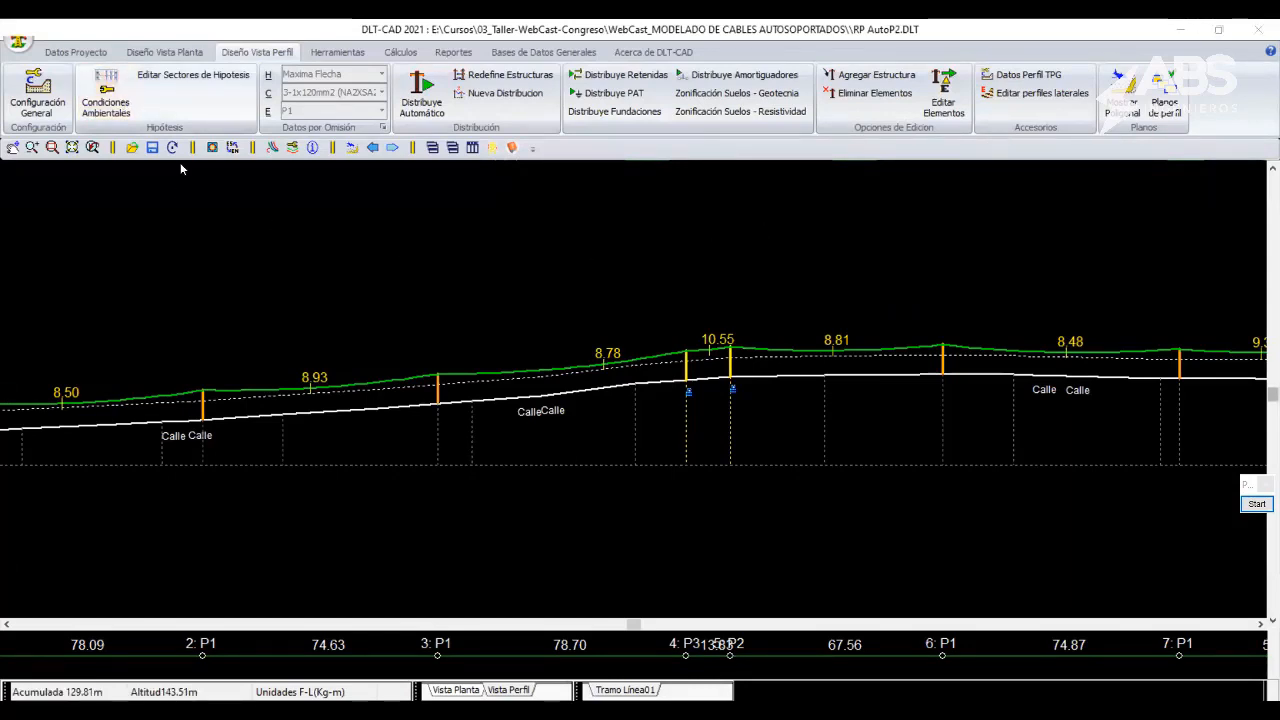
pyautogui.moveTo(414, 188); pyautogui.dragTo(621, 121)
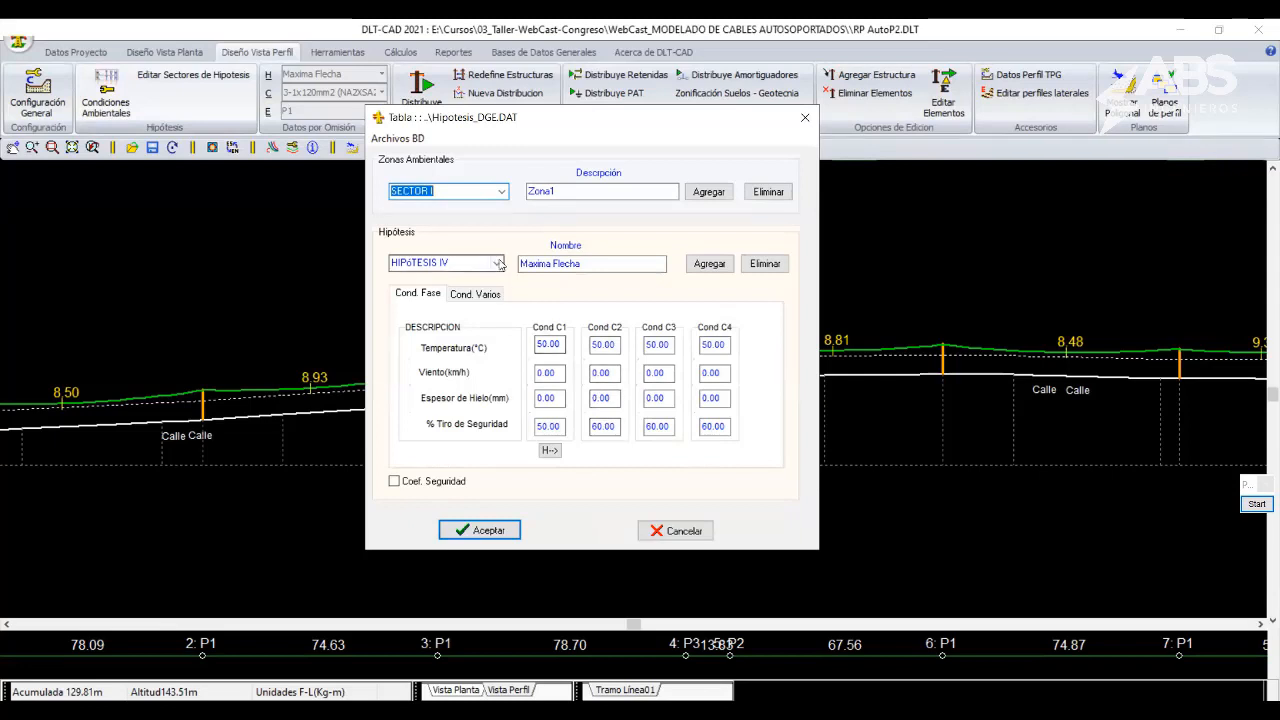
pyautogui.click(499, 265)
pyautogui.click(450, 279)
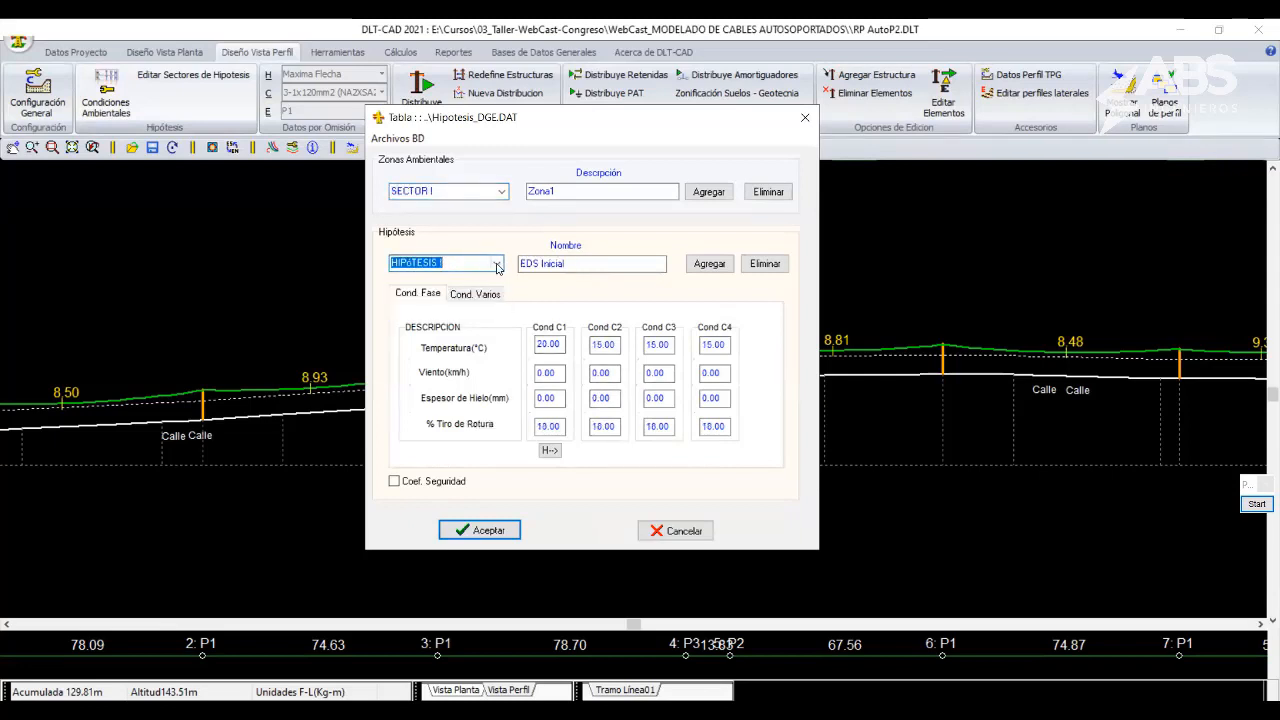
pyautogui.click(498, 266)
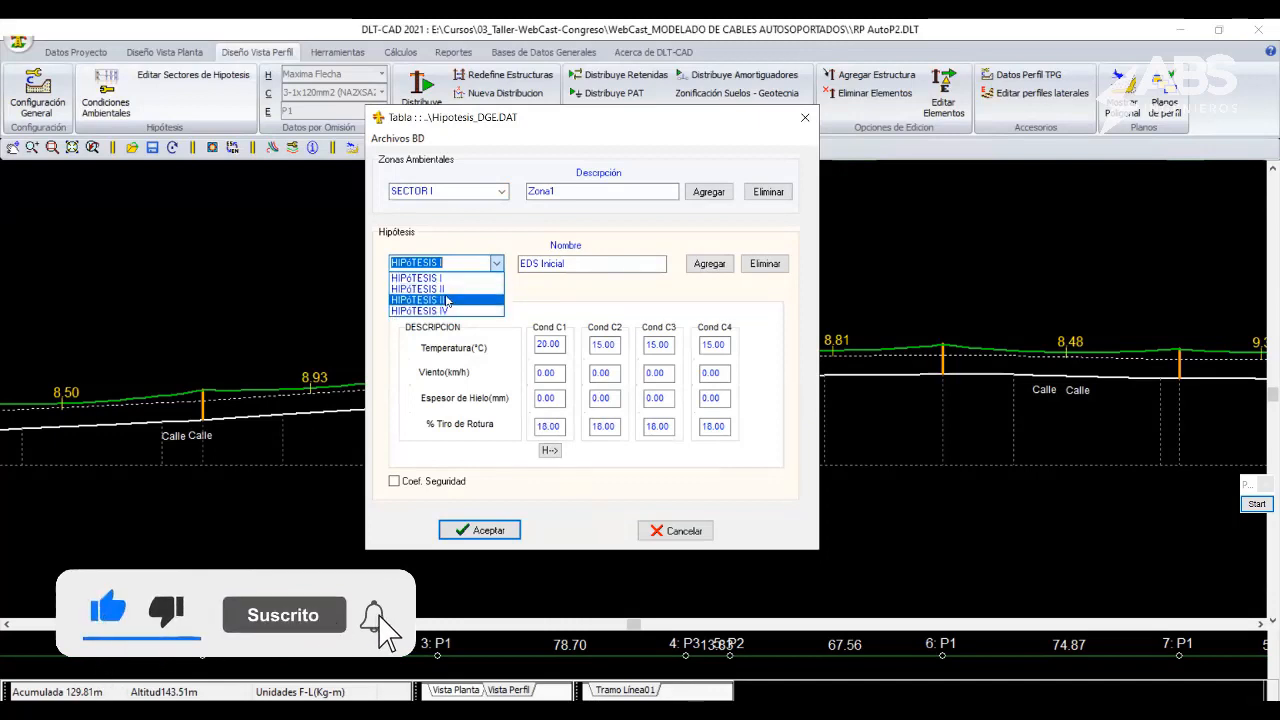
pyautogui.click(445, 289)
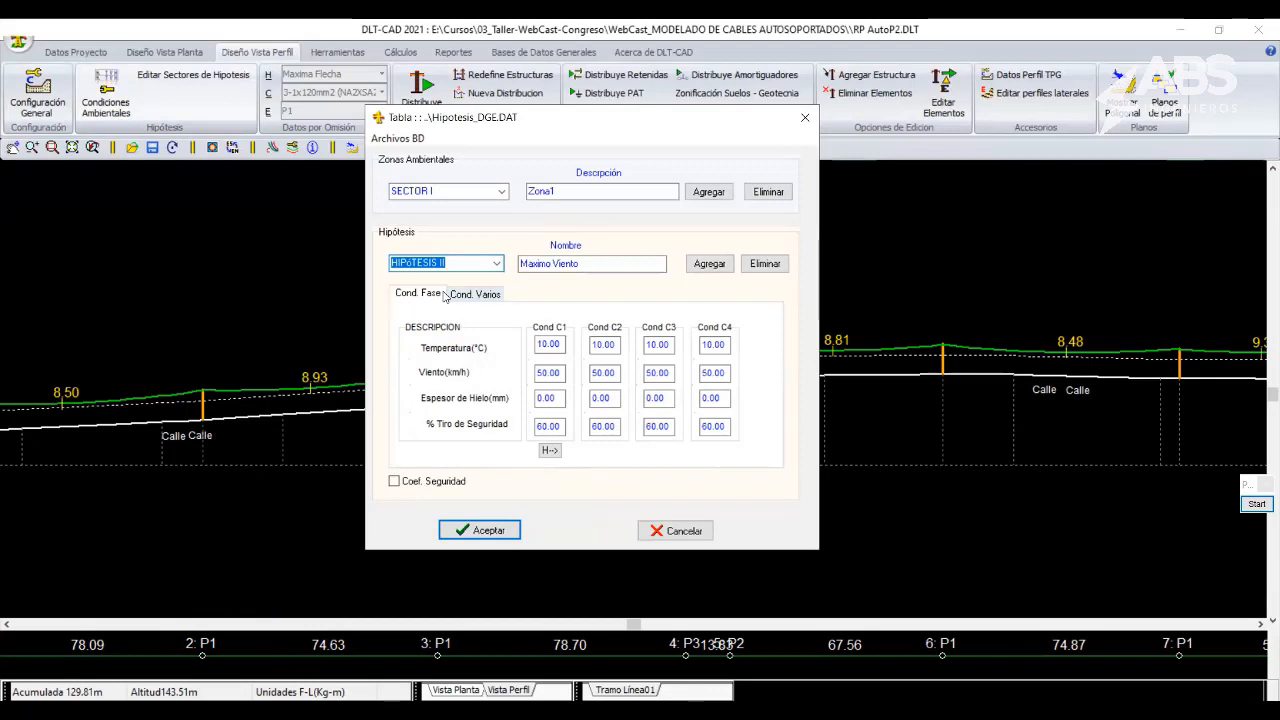
# Examine the phase conductor conditions of hypotheses III and IV for SECTOR I and close the ambient conditions table.
pyautogui.click(496, 264)
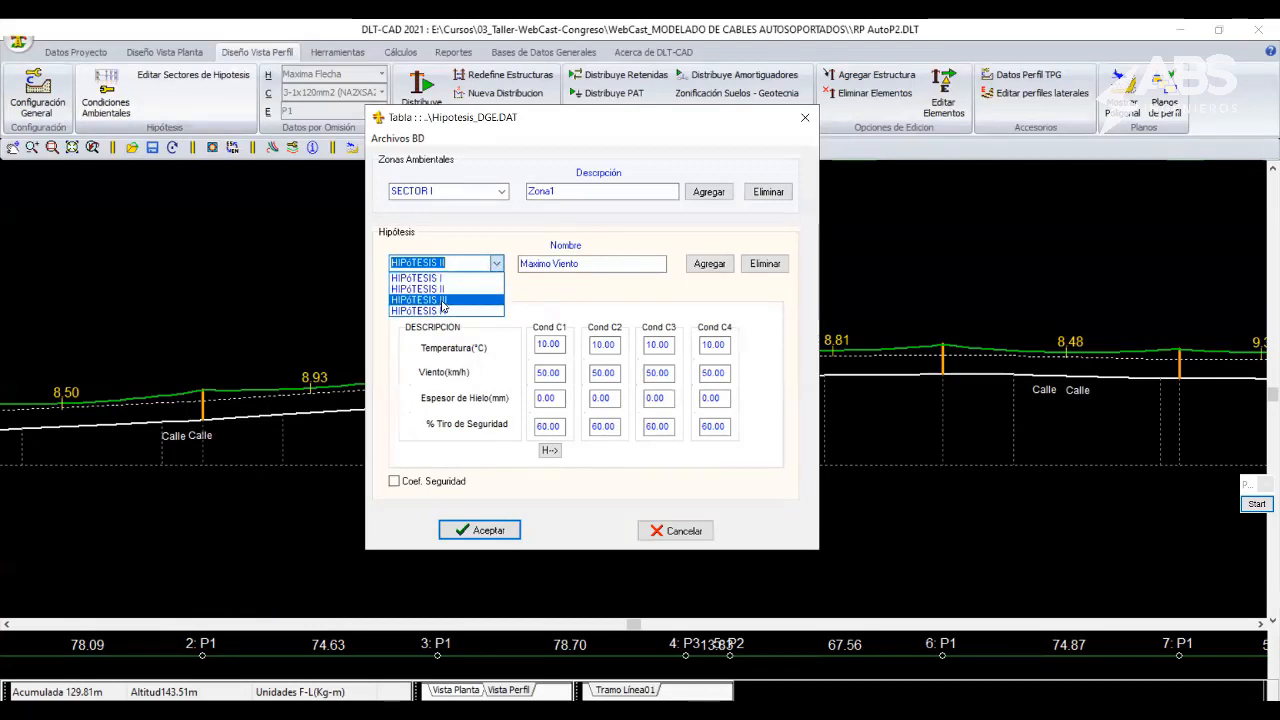
pyautogui.click(443, 301)
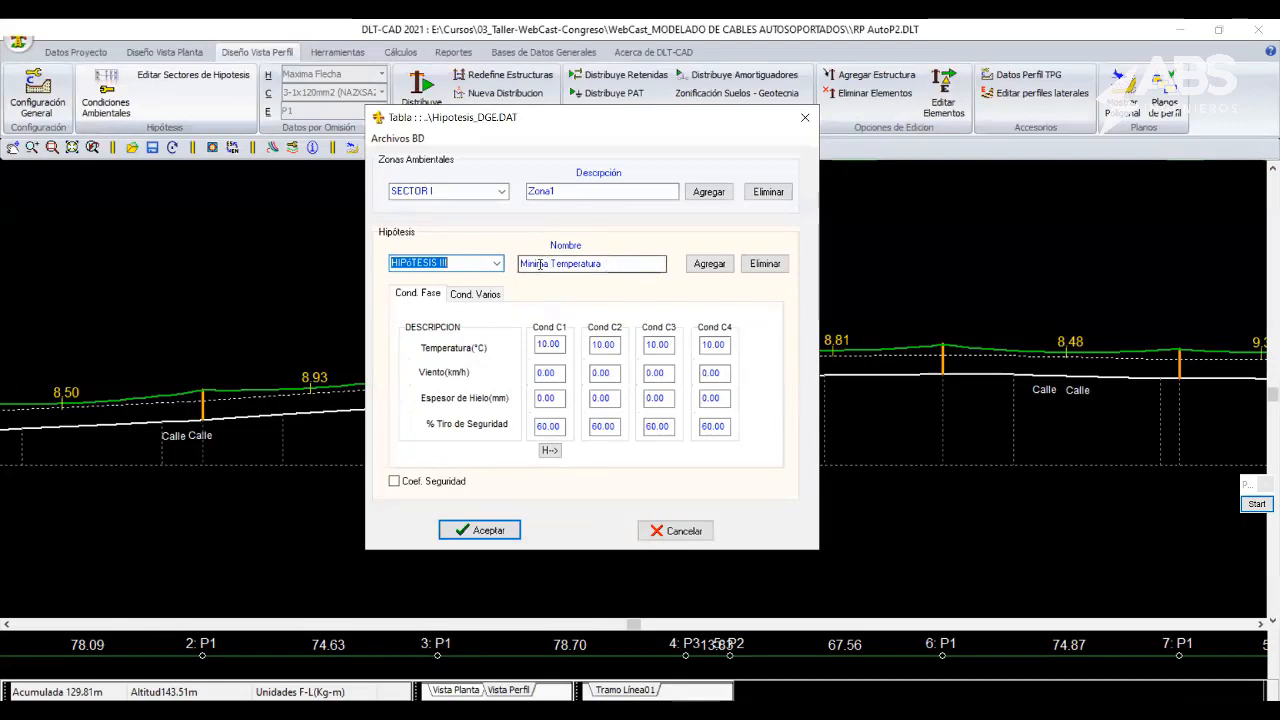
pyautogui.click(447, 263)
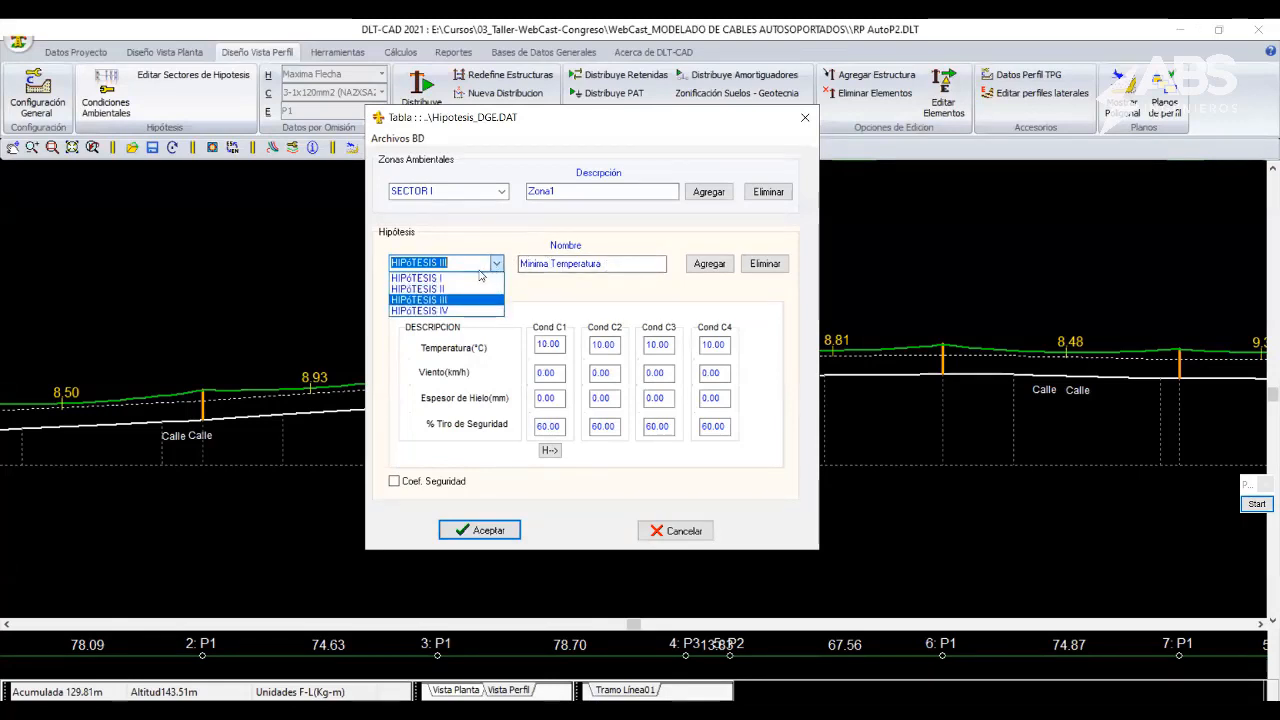
pyautogui.click(555, 398)
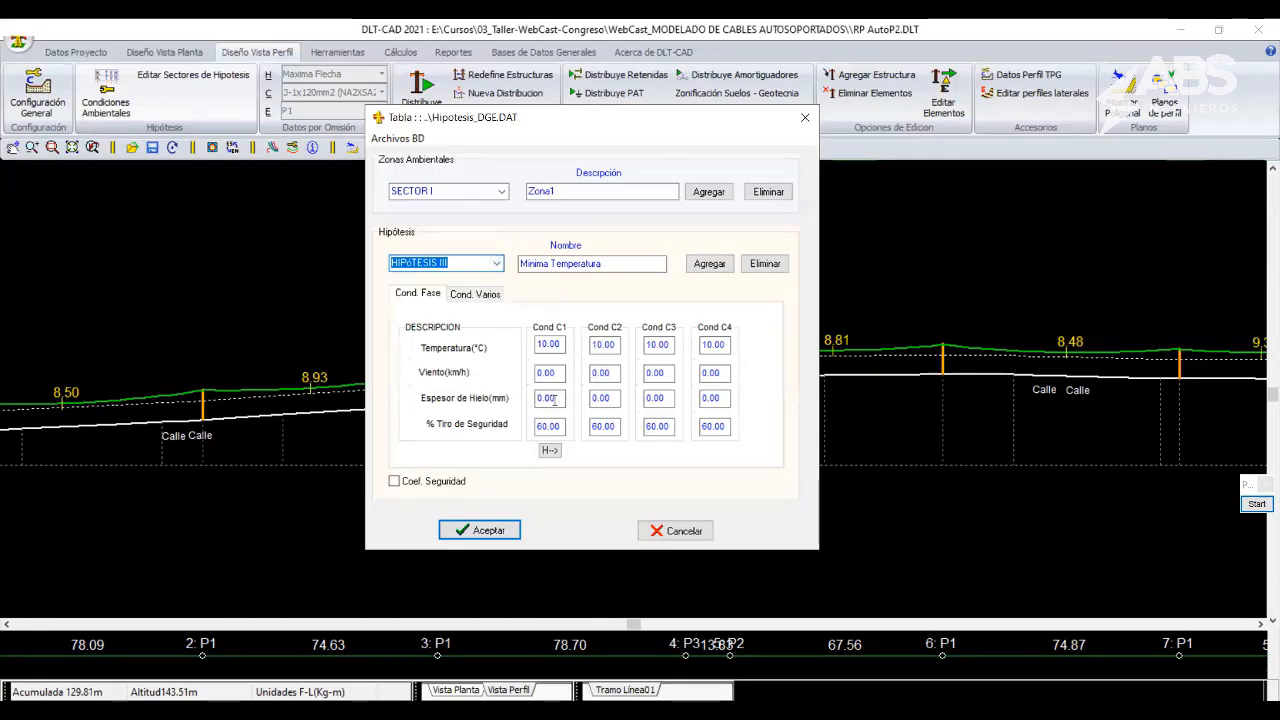
pyautogui.click(496, 263)
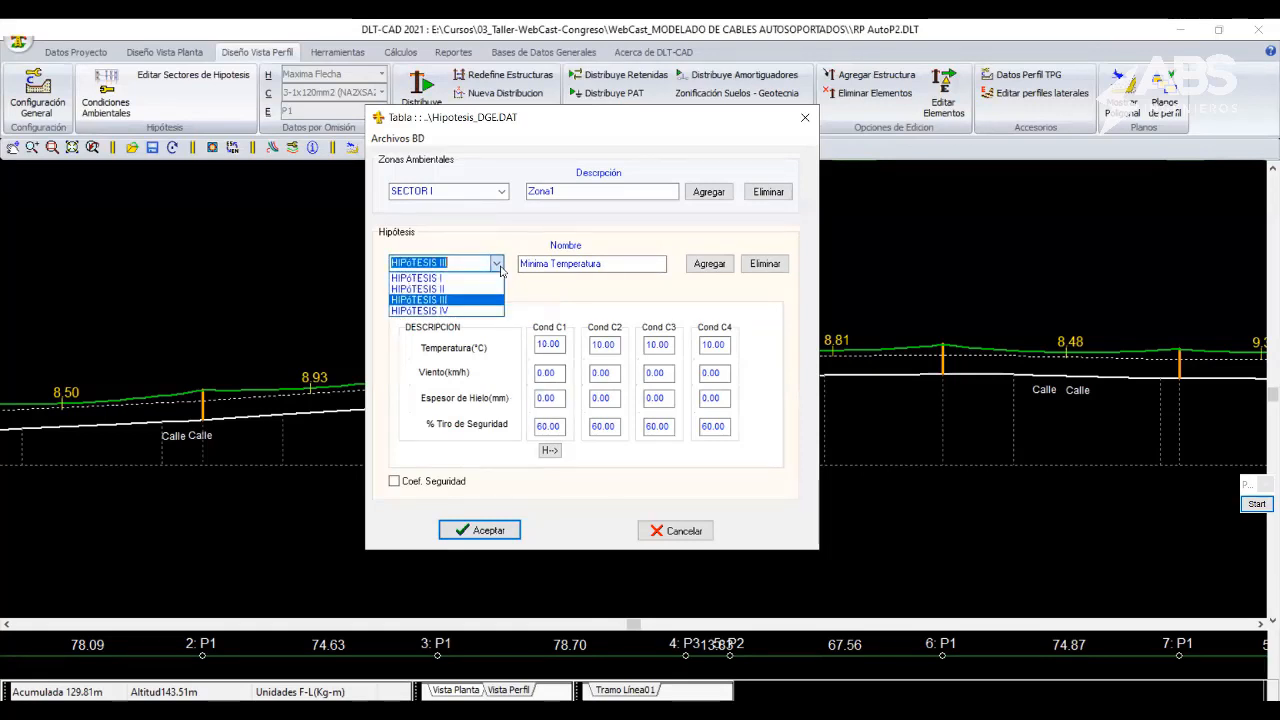
pyautogui.click(448, 310)
pyautogui.click(570, 262)
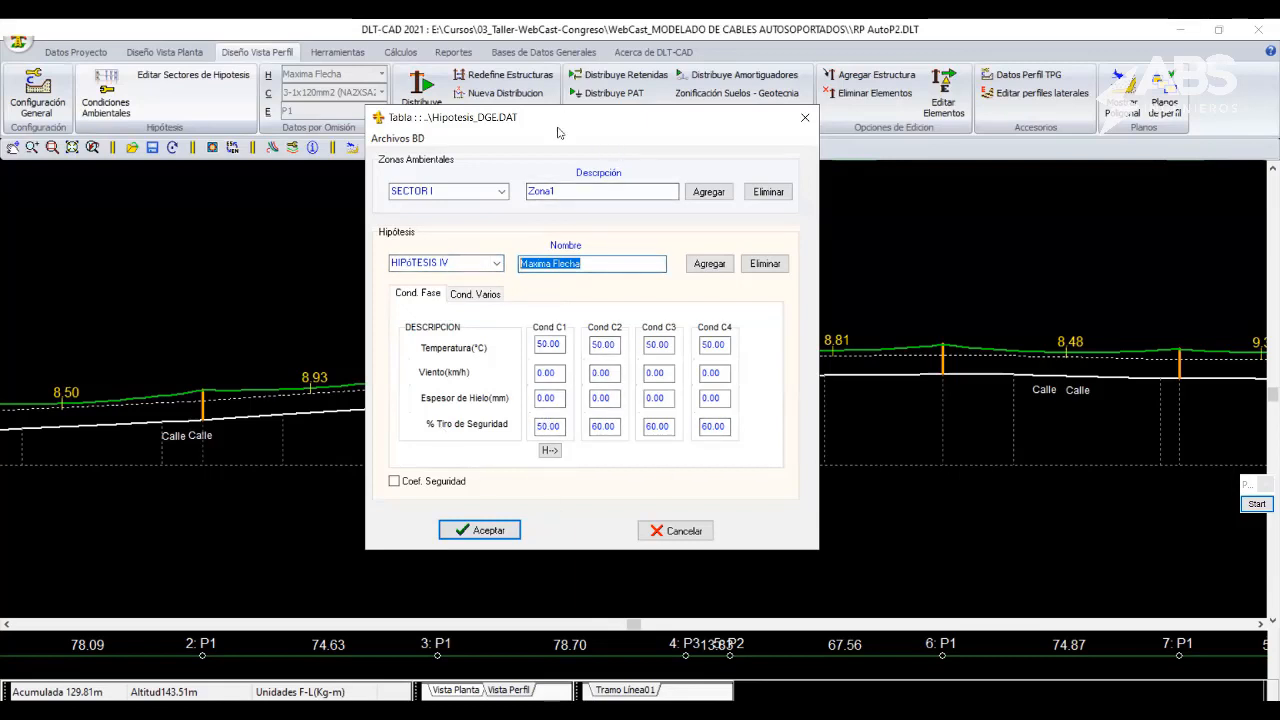
pyautogui.moveTo(558, 133); pyautogui.dragTo(597, 187)
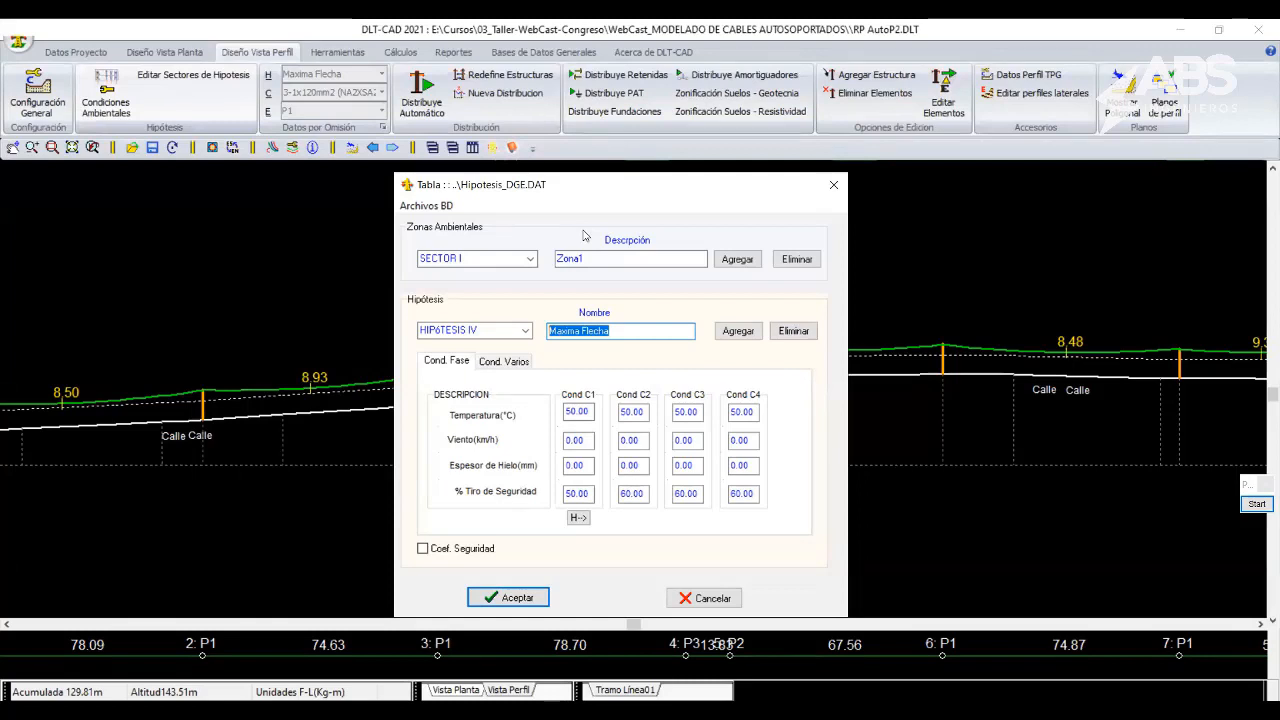
pyautogui.click(712, 600)
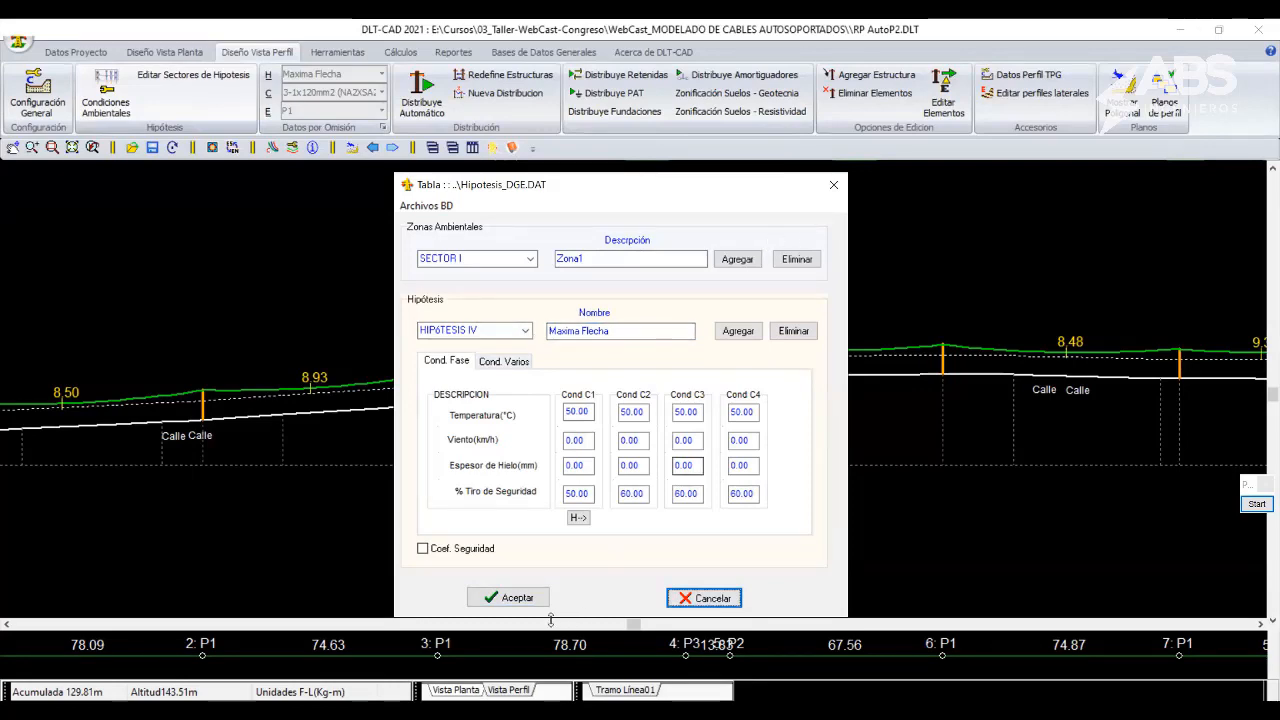
pyautogui.click(515, 597)
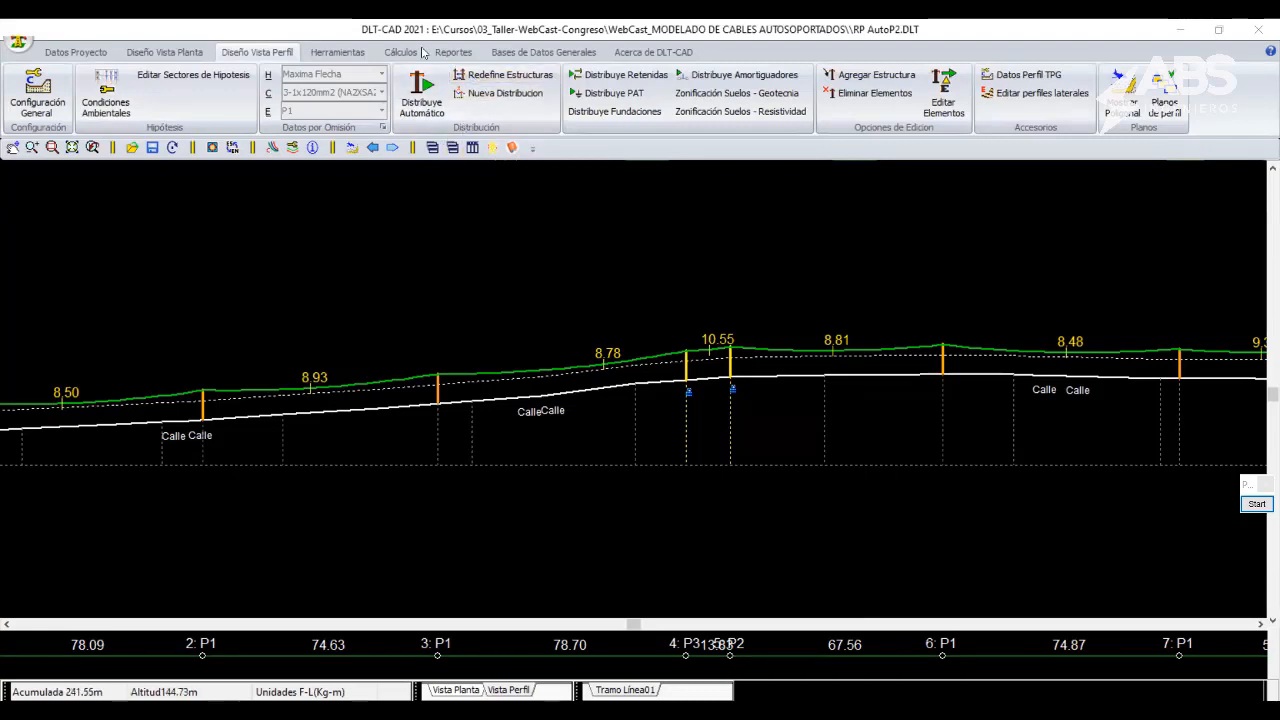
# Examine the preassembled cables in the conductor database, widening the Nombre 1 column to read the full names, and close the database.
pyautogui.click(532, 52)
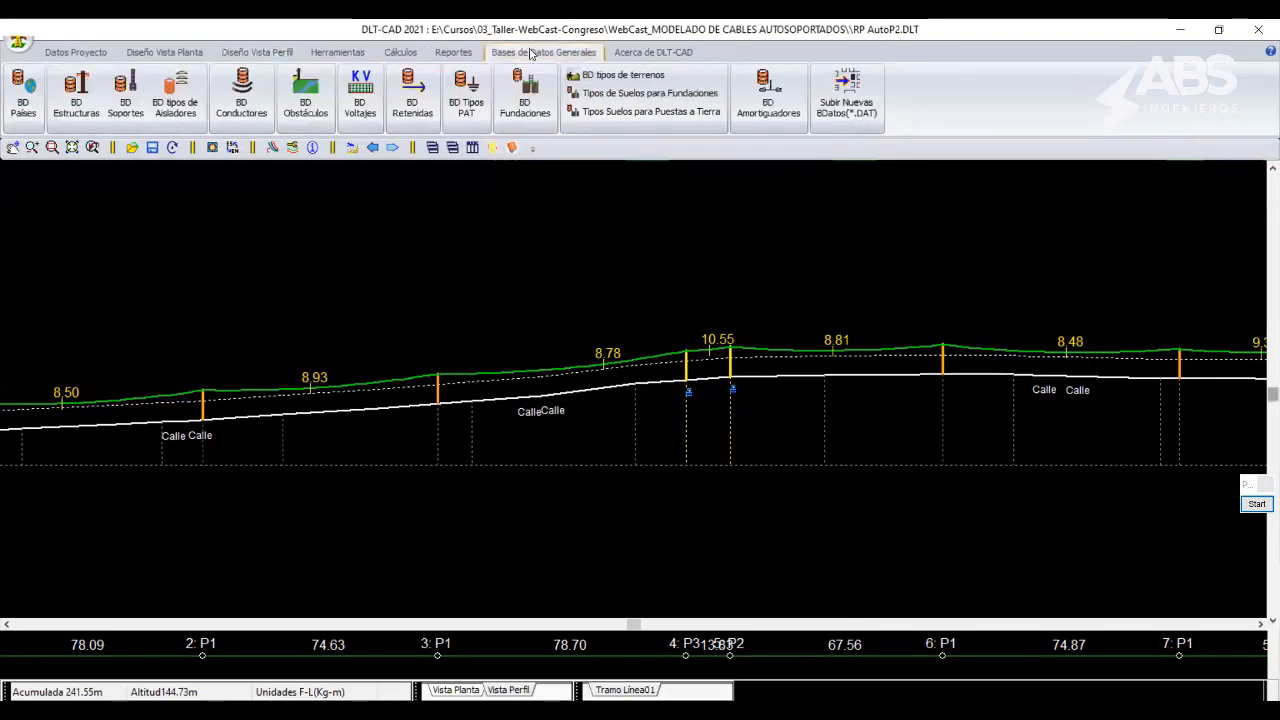
pyautogui.click(242, 95)
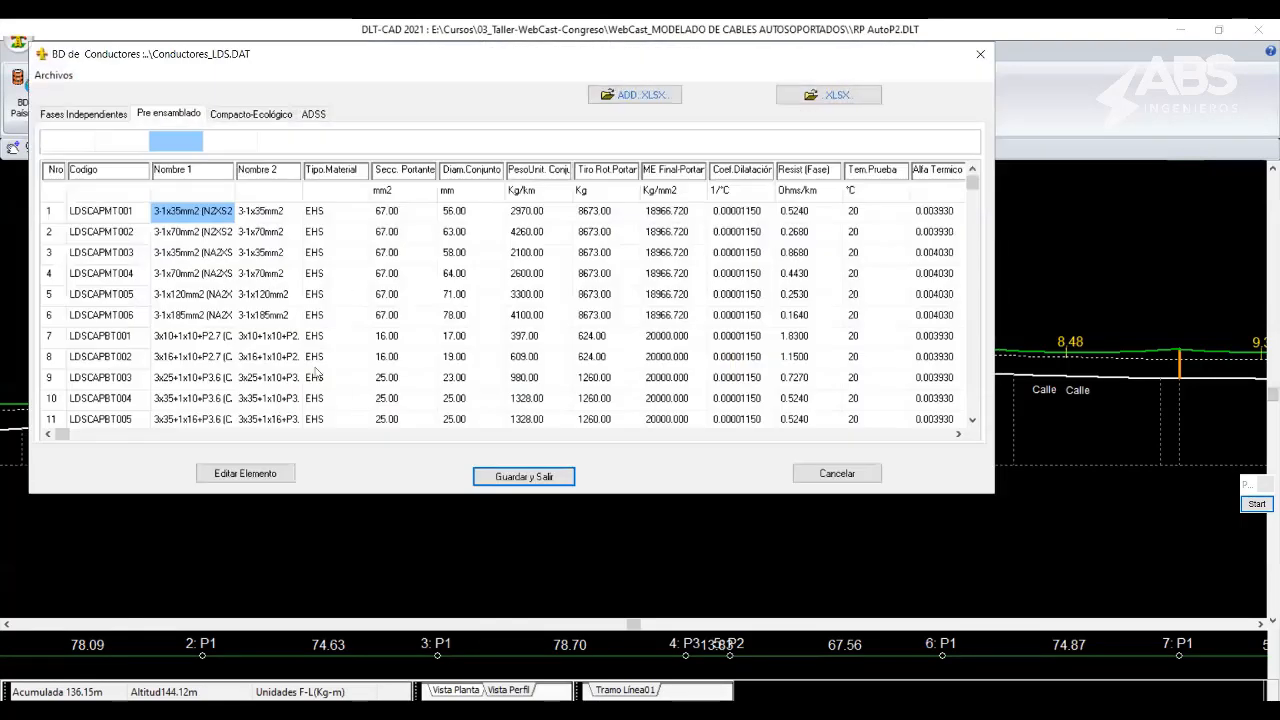
pyautogui.click(209, 116)
pyautogui.click(204, 116)
pyautogui.click(207, 116)
pyautogui.click(200, 116)
pyautogui.moveTo(234, 172); pyautogui.dragTo(287, 192)
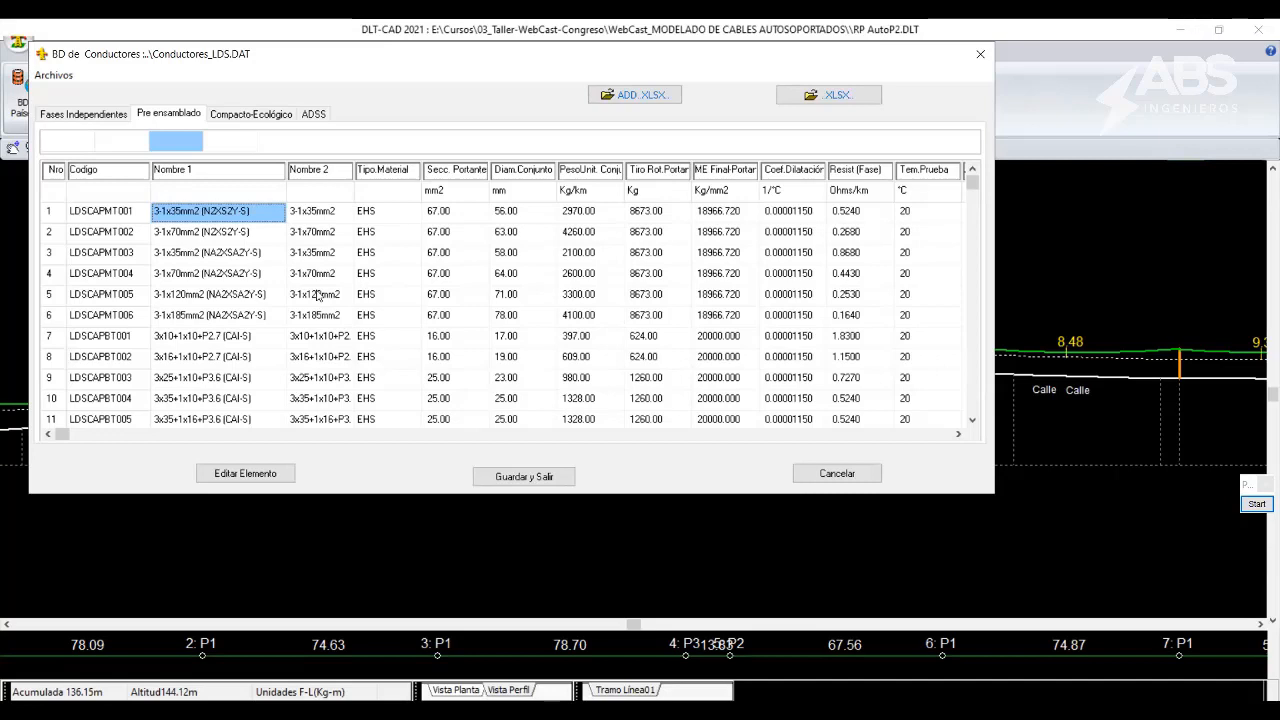
pyautogui.click(543, 477)
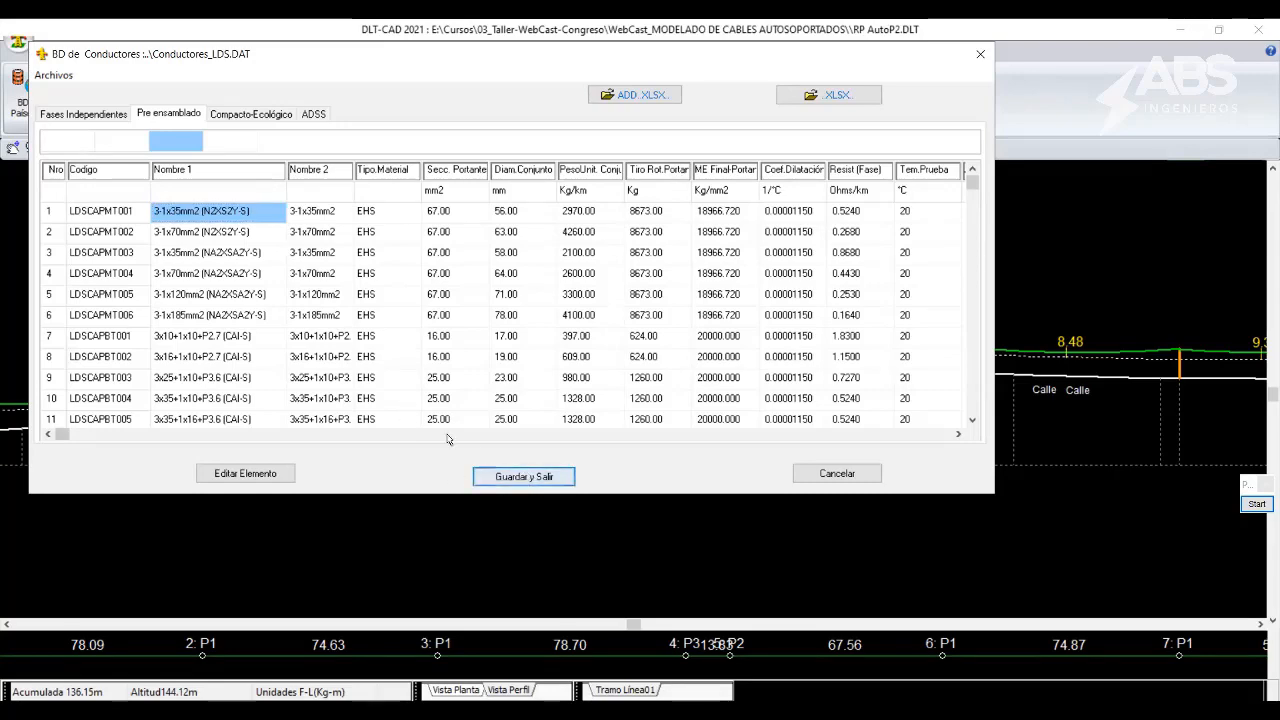
# Check the catenary display options and the project's general information, and look over the whole line profile.
pyautogui.scroll(-6, 488, 457)
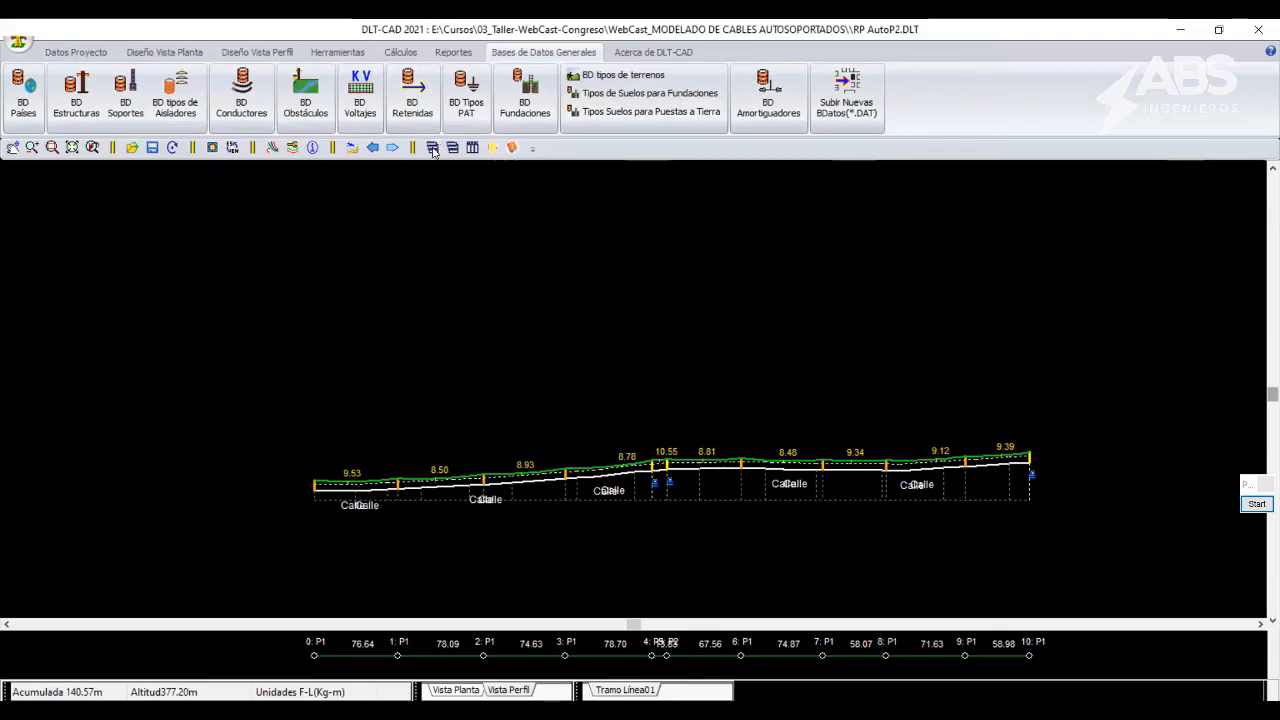
pyautogui.click(292, 148)
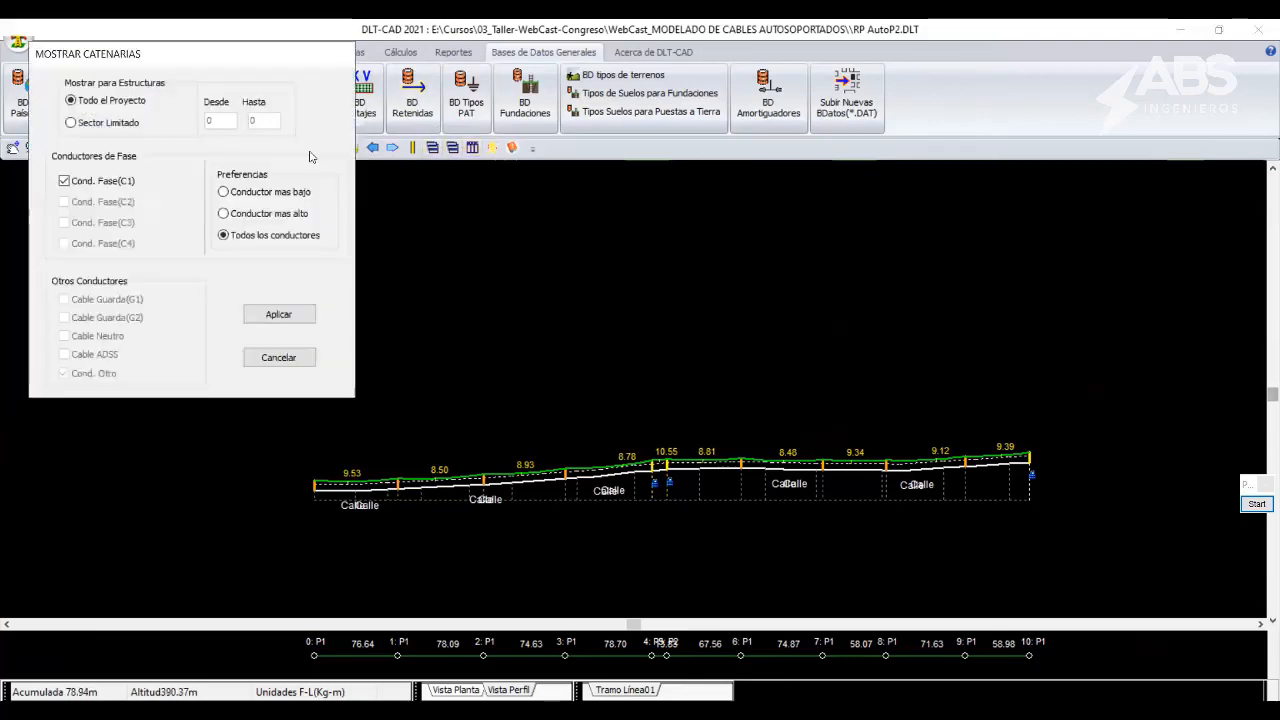
pyautogui.click(280, 358)
pyautogui.click(313, 147)
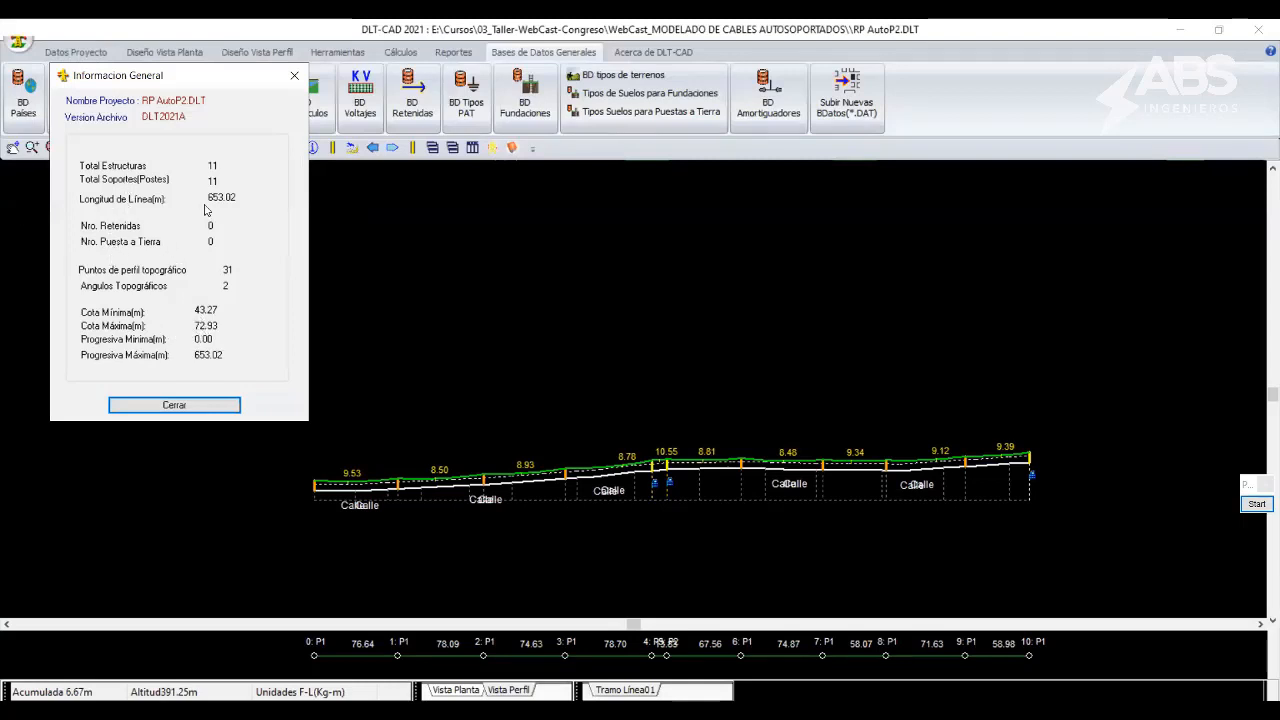
pyautogui.click(294, 75)
pyautogui.scroll(1, 684, 427)
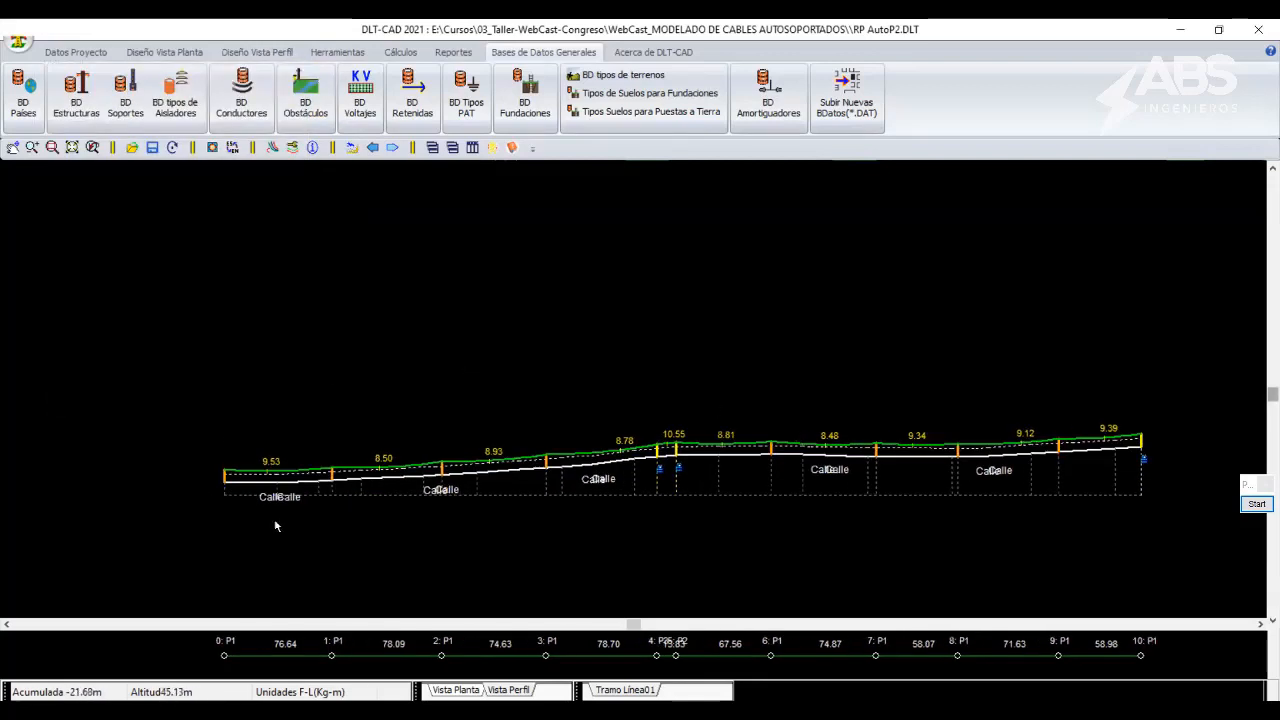
pyautogui.moveTo(875, 450)
pyautogui.moveTo(748, 492); pyautogui.dragTo(704, 505, button='middle')
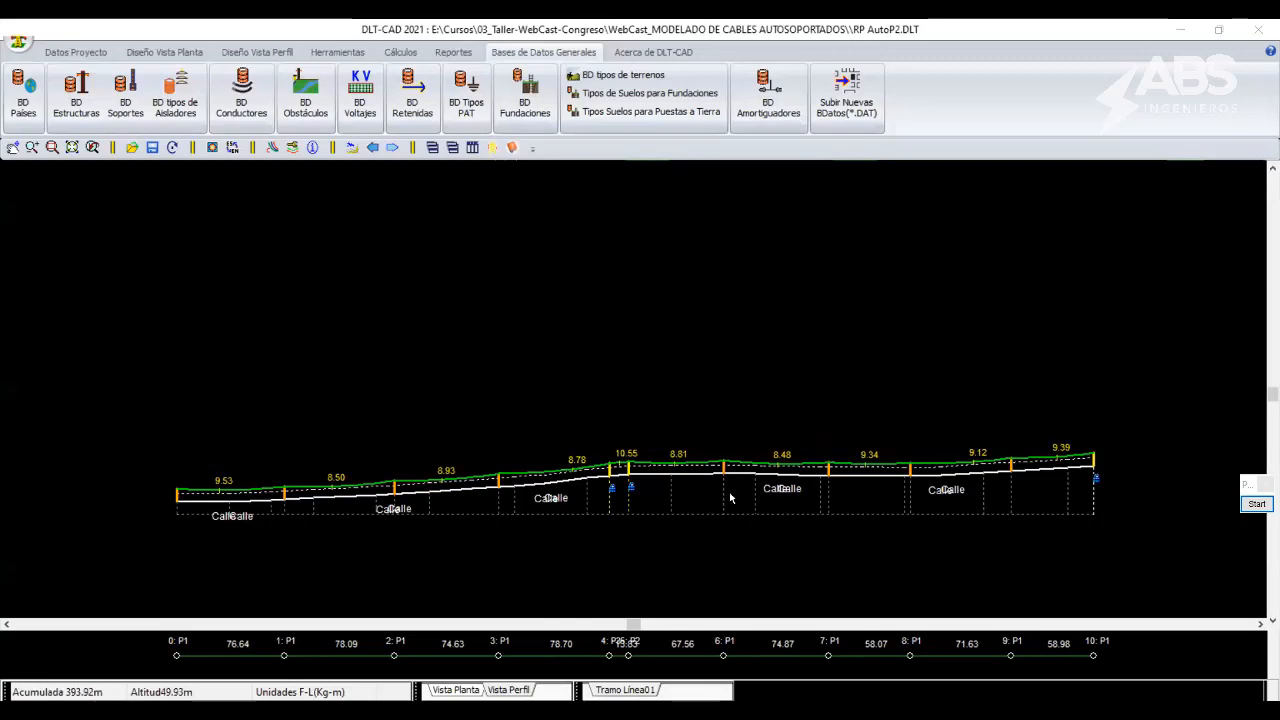
# Open the topographic profile points table at the street crossing in the span between structures 8 and 9.
pyautogui.scroll(1, 633, 510)
pyautogui.scroll(1, 633, 435)
pyautogui.moveTo(1024, 511); pyautogui.dragTo(627, 534, button='middle')
pyautogui.moveTo(420, 489); pyautogui.dragTo(674, 427, button='middle')
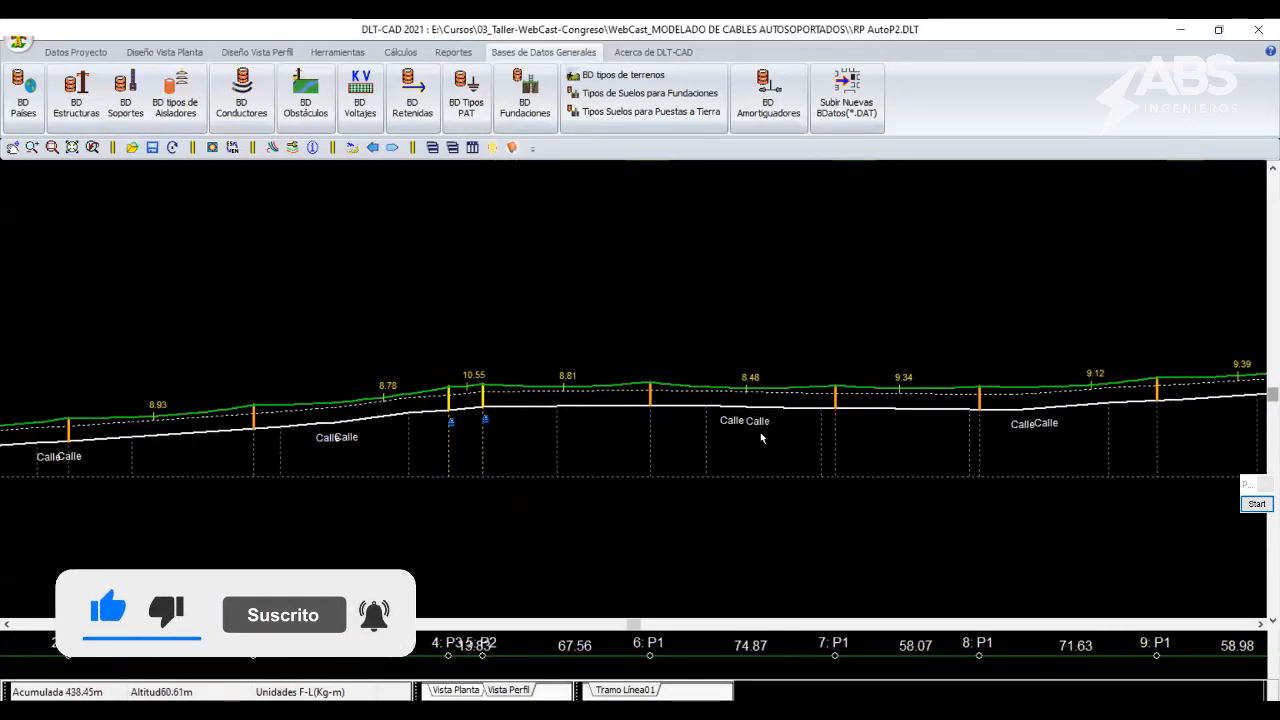
pyautogui.moveTo(900, 393); pyautogui.dragTo(789, 531, button='middle')
pyautogui.scroll(4, 789, 531)
pyautogui.moveTo(1078, 586); pyautogui.dragTo(635, 531, button='middle')
pyautogui.scroll(4, 635, 531)
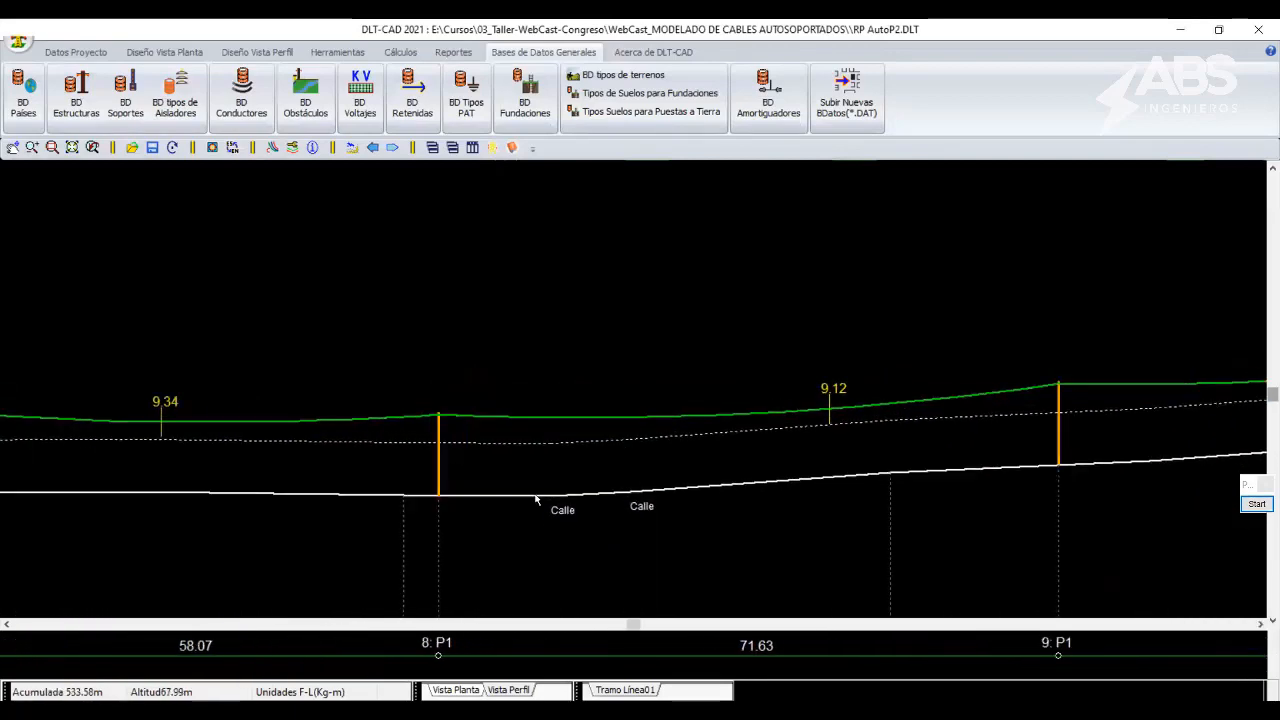
pyautogui.doubleClick(568, 499)
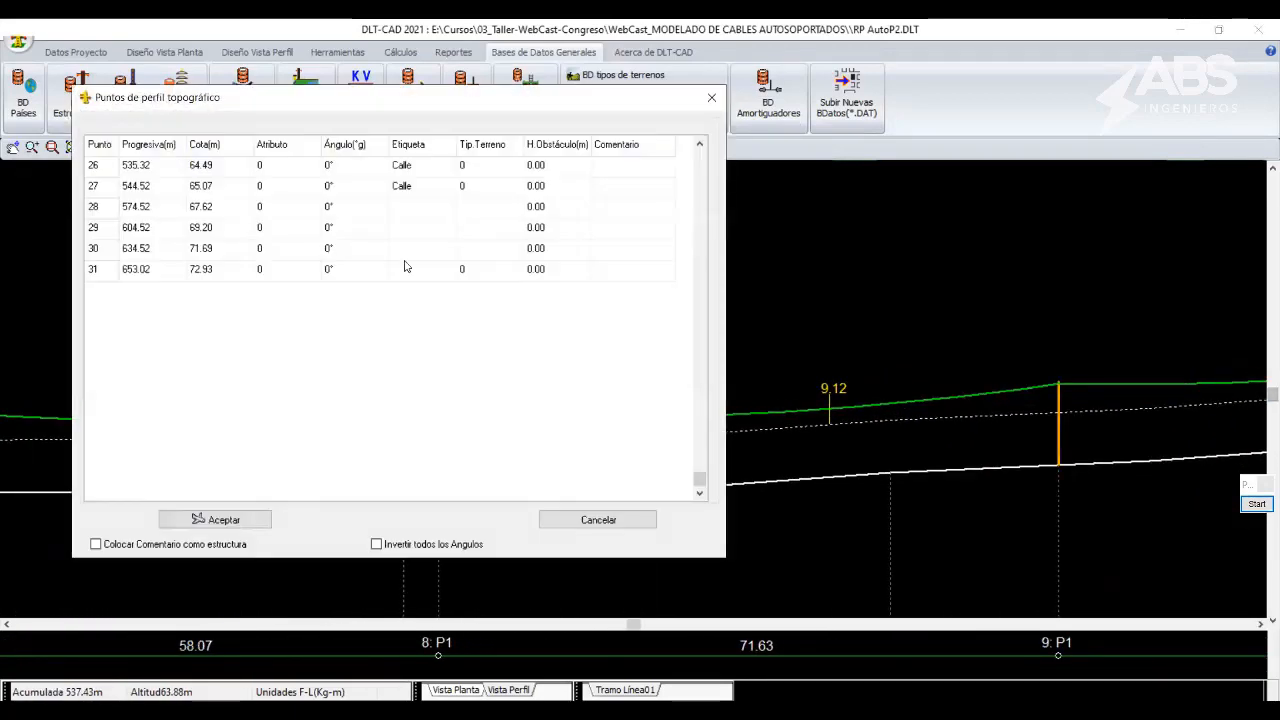
# Assign the Carretera2 attribute to the two Calle points 26 and 27 in the topographic profile and accept the table.
pyautogui.moveTo(284, 173); pyautogui.dragTo(293, 187)
pyautogui.rightClick(293, 187)
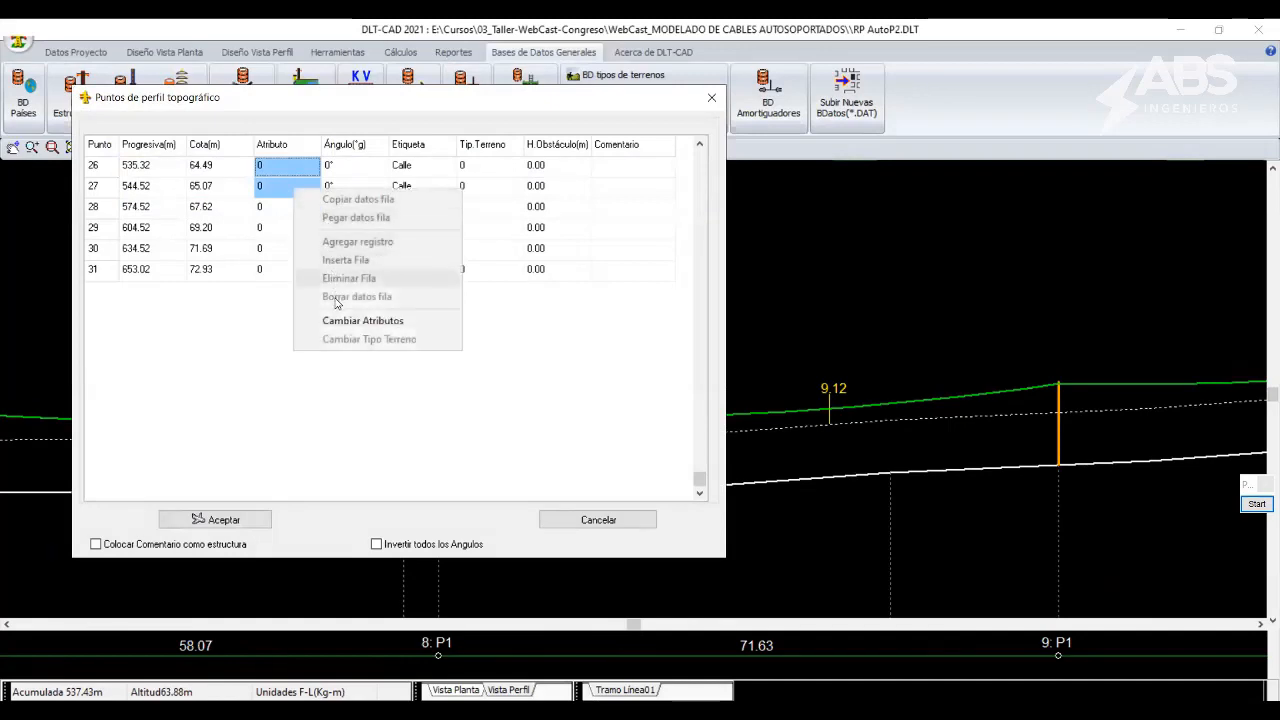
pyautogui.click(360, 320)
pyautogui.click(275, 150)
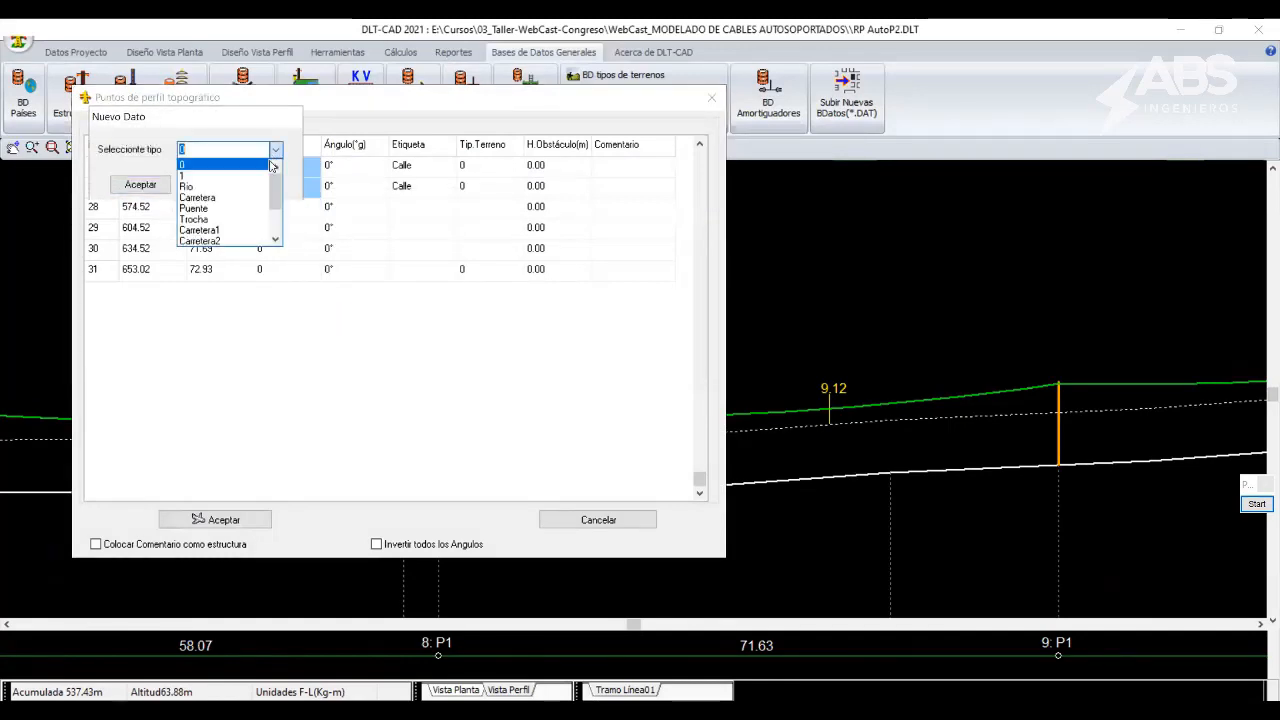
pyautogui.click(200, 241)
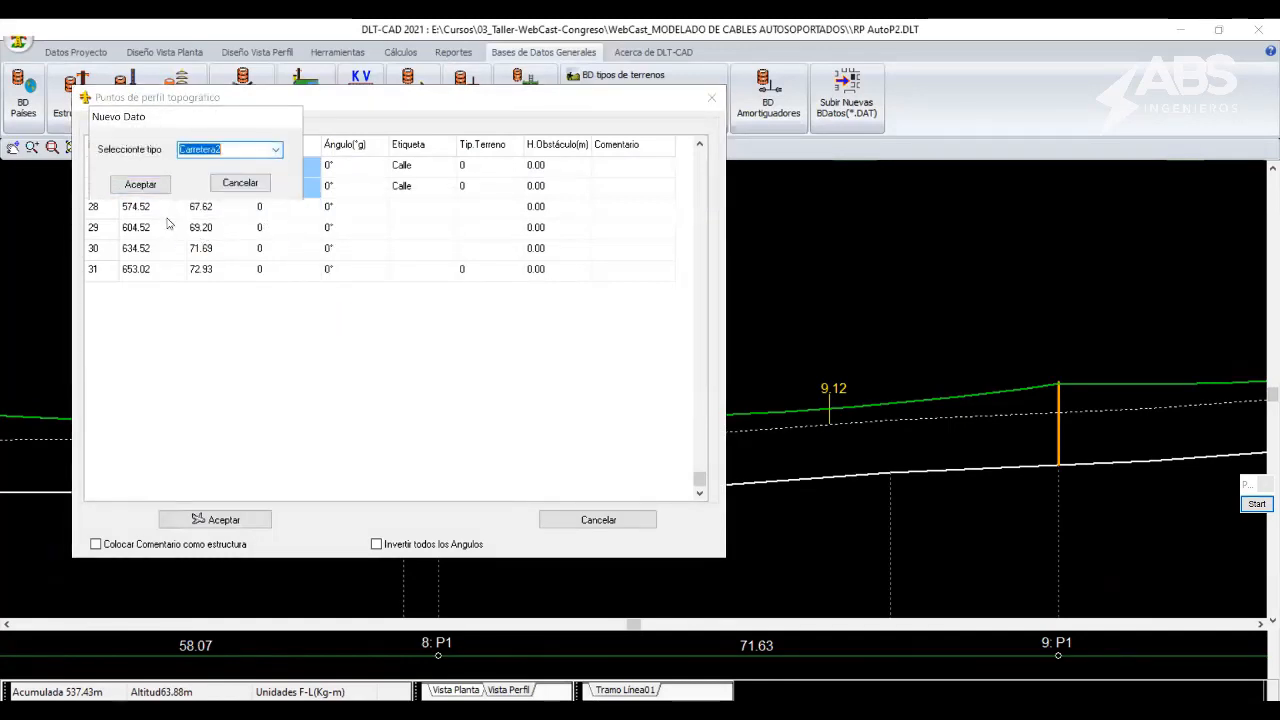
pyautogui.click(140, 184)
pyautogui.click(214, 519)
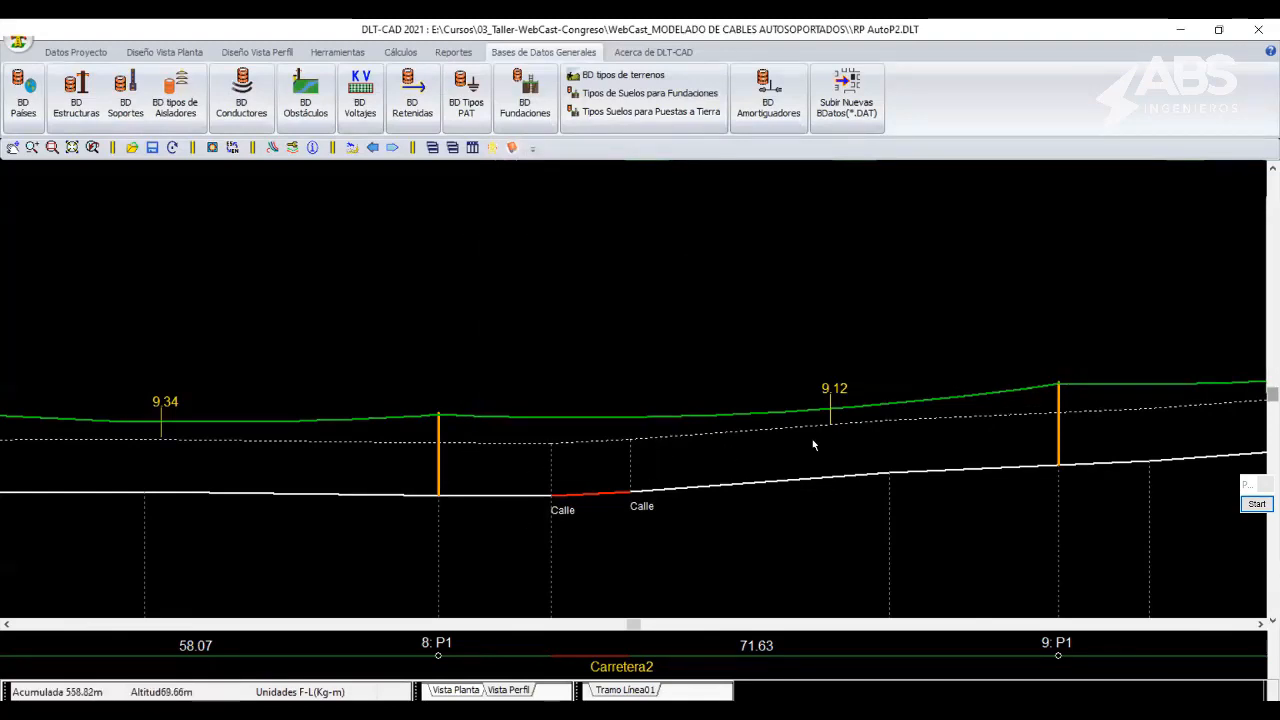
# Examine the cable's clearance over the Carretera2 street crossing between structures 8 and 9 and compare it with the neighbouring spans.
pyautogui.scroll(3, 580, 440)
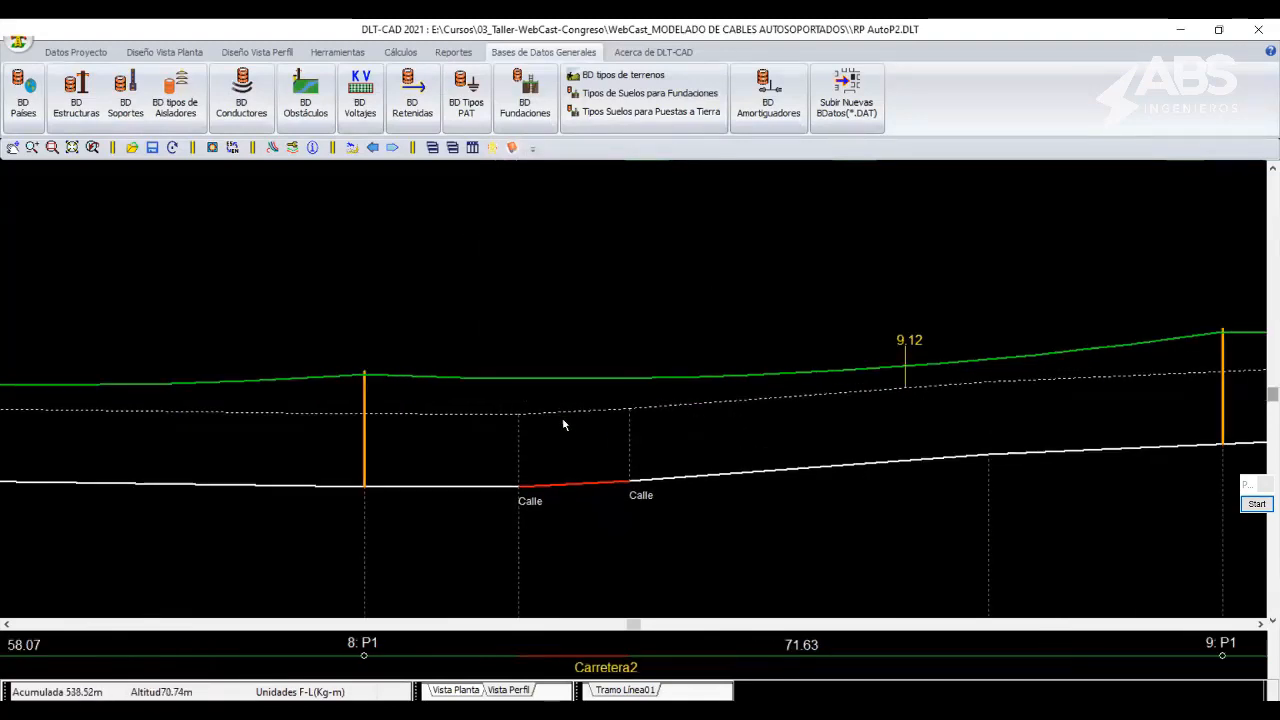
pyautogui.scroll(1, 488, 450)
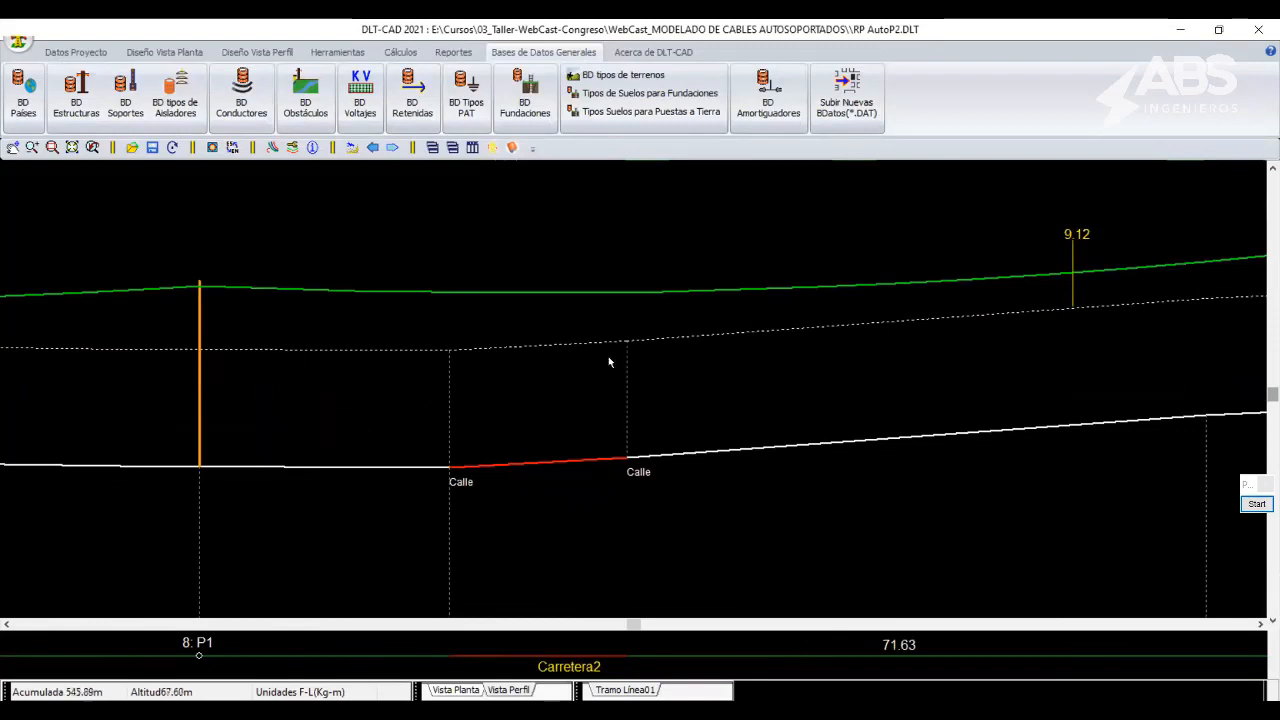
pyautogui.scroll(-1, 600, 400)
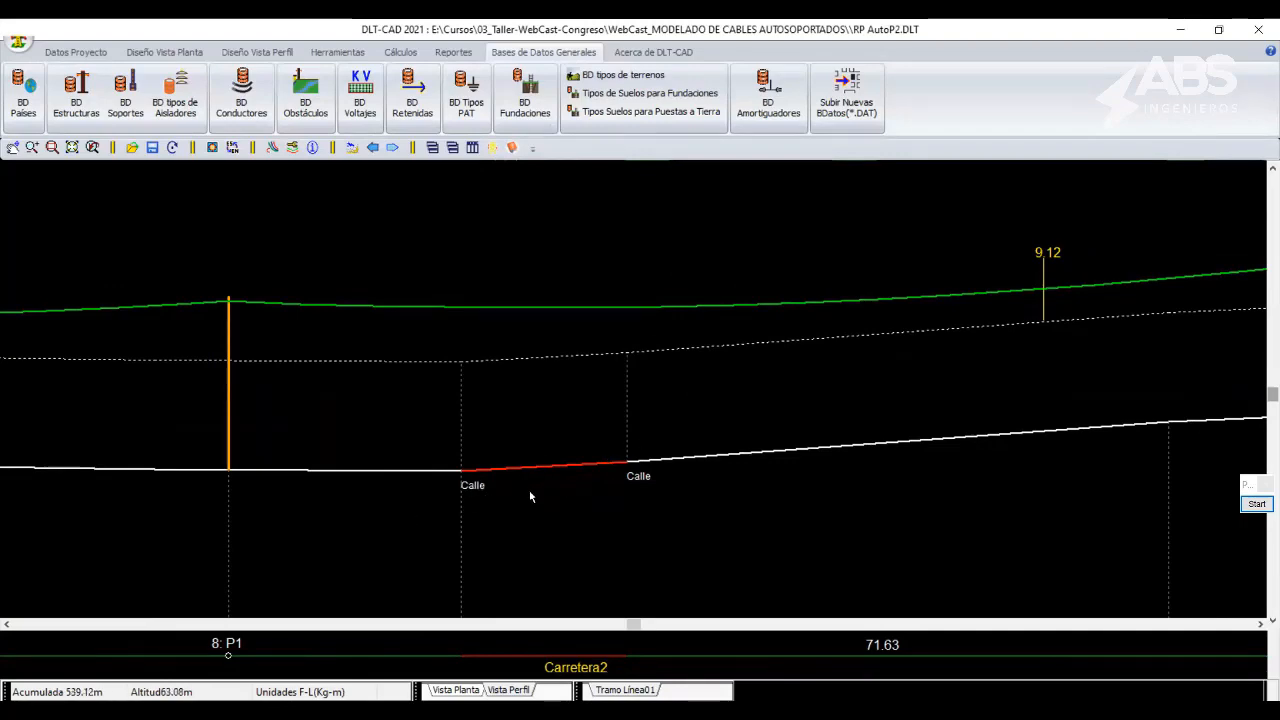
pyautogui.scroll(-3, 560, 475)
pyautogui.scroll(-1, 656, 522)
pyautogui.moveTo(654, 522); pyautogui.dragTo(863, 491, button='middle')
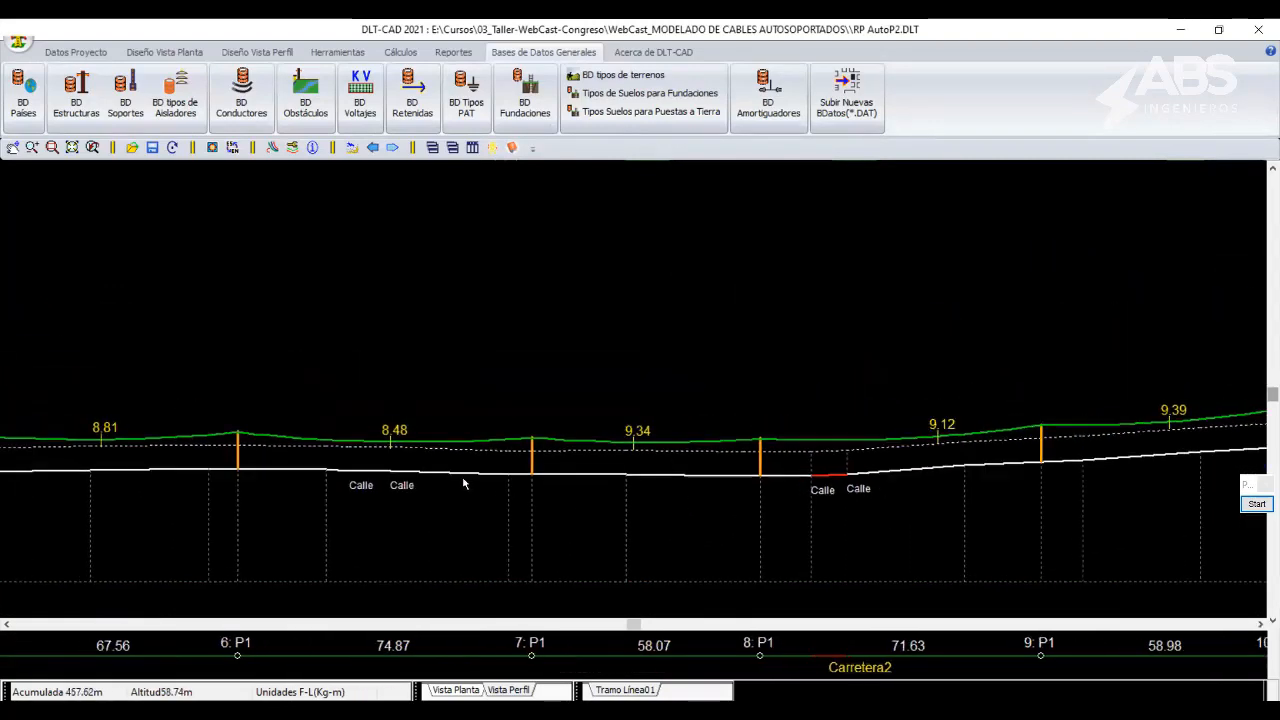
# Check the minimum distance to ground in the general design configuration and return to the line profile.
pyautogui.click(257, 51)
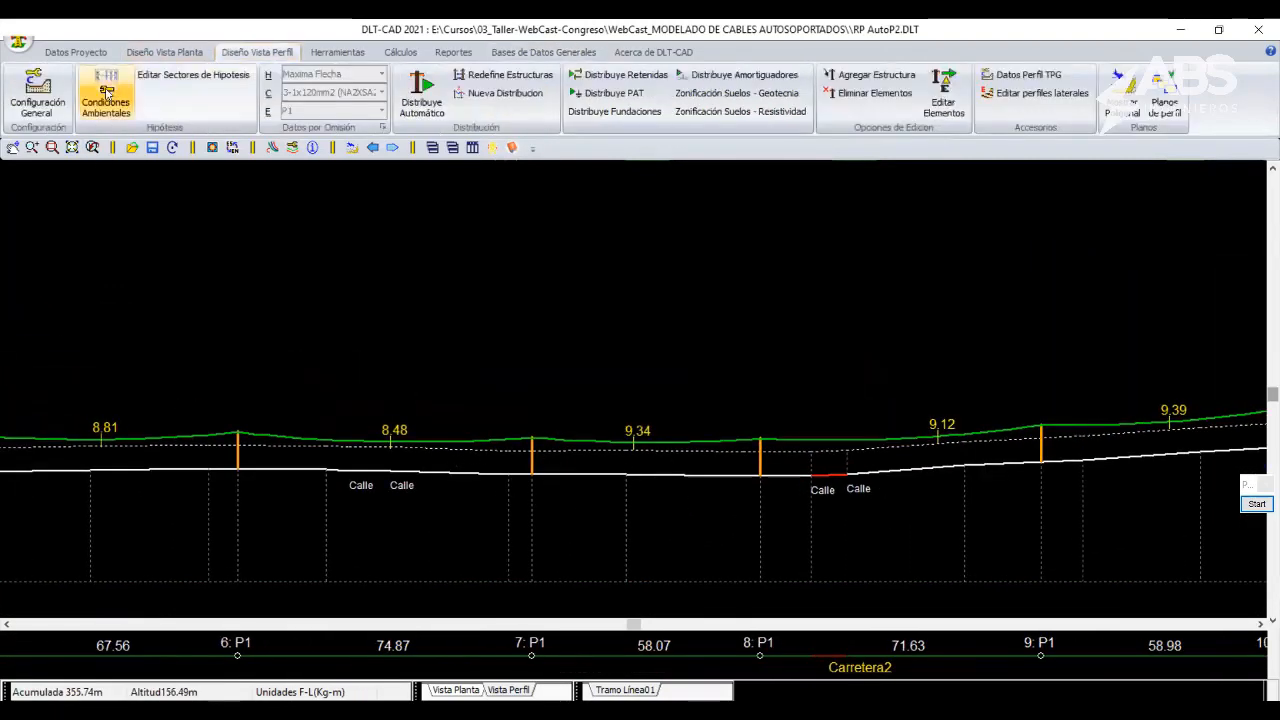
pyautogui.click(44, 108)
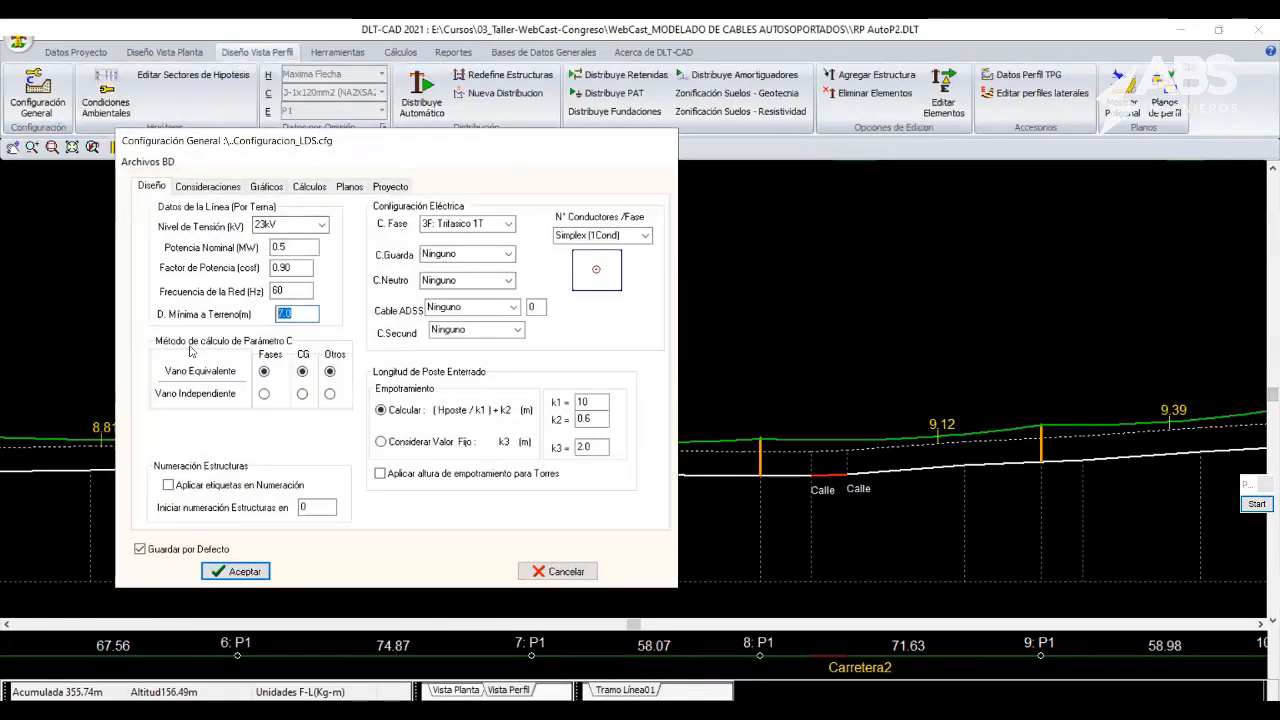
pyautogui.click(245, 572)
pyautogui.moveTo(300, 525); pyautogui.dragTo(587, 477, button='middle')
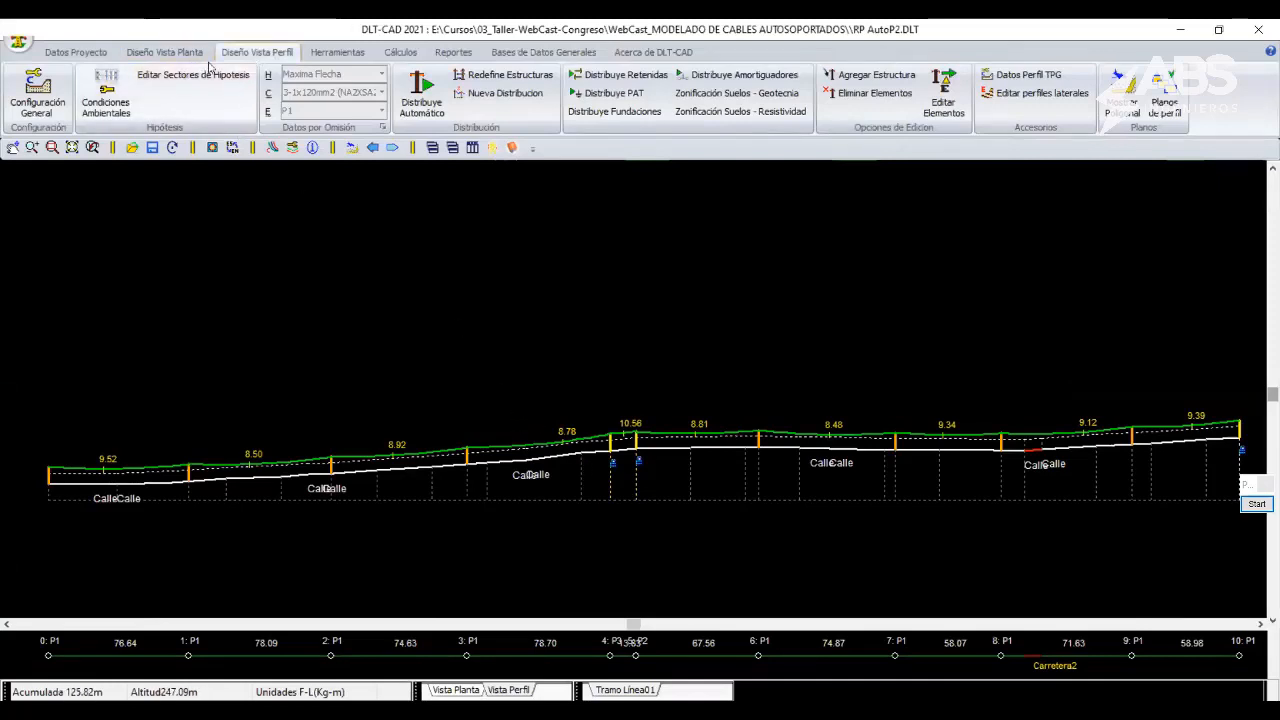
# Examine the profile of Tramo Línea02 and its route in the plan view.
pyautogui.click(392, 150)
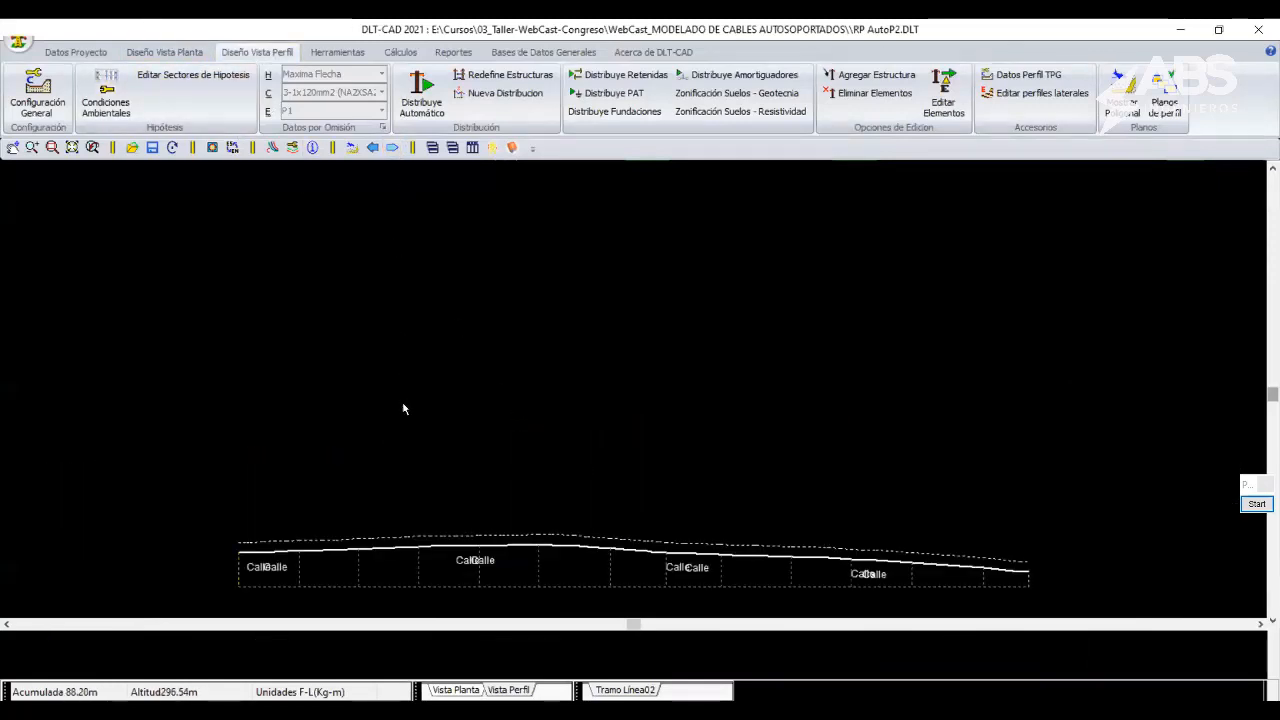
pyautogui.moveTo(454, 513); pyautogui.dragTo(610, 455, button='middle')
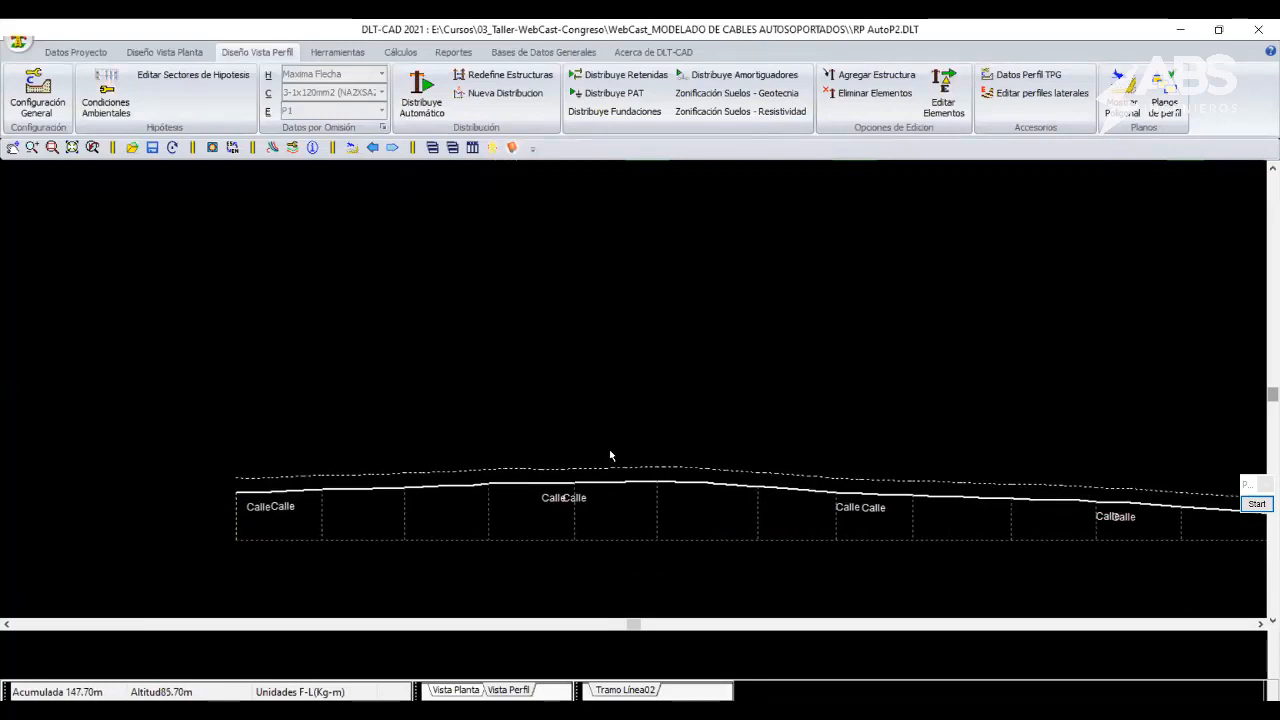
pyautogui.scroll(-2, 610, 455)
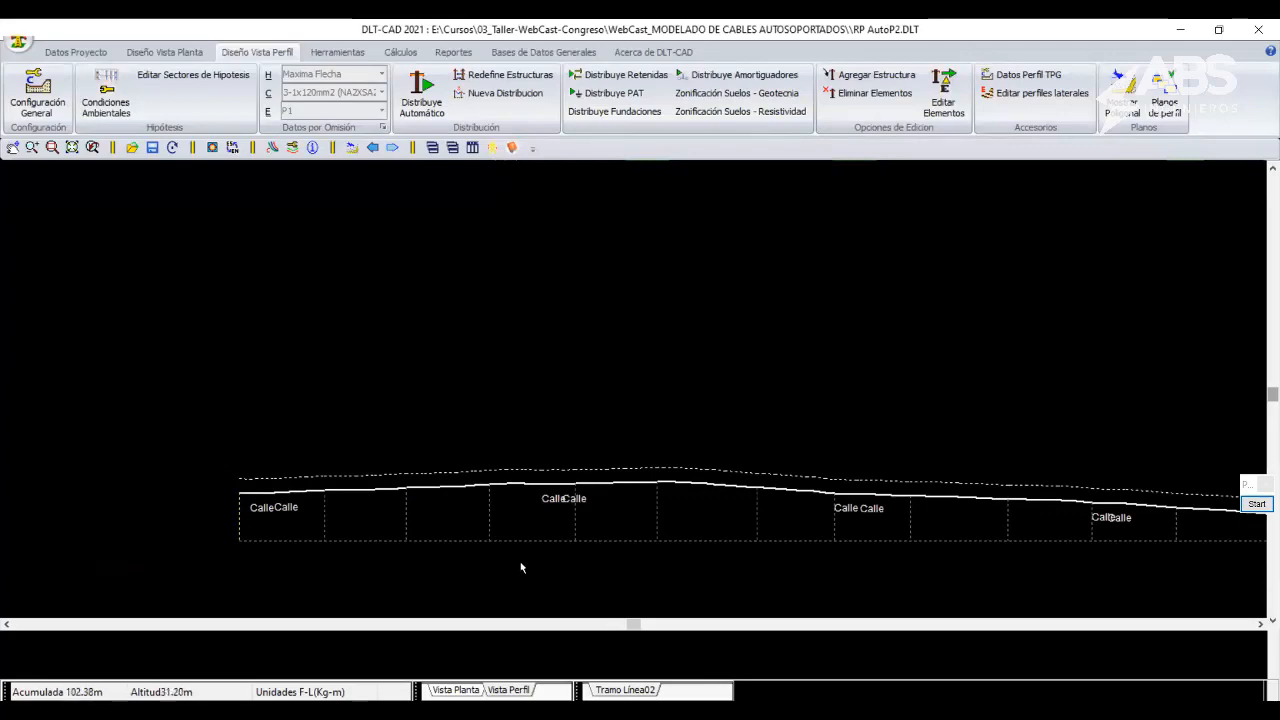
pyautogui.click(165, 53)
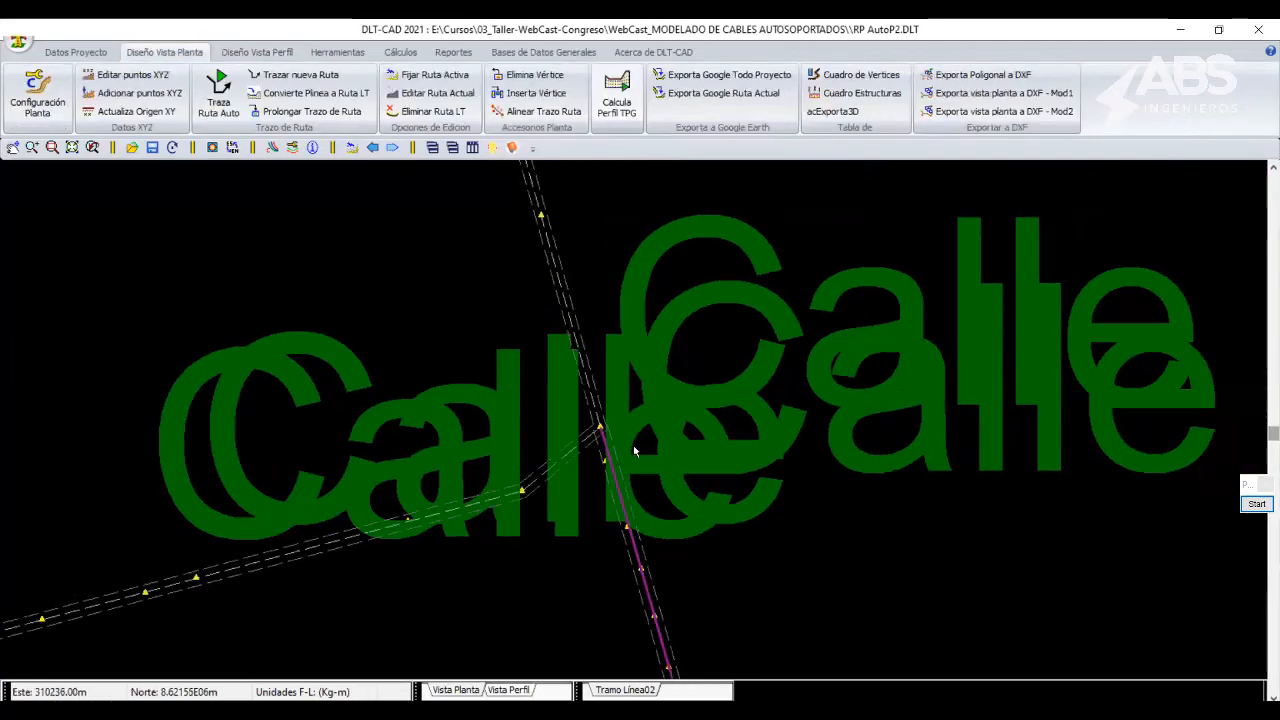
pyautogui.scroll(-5, 562, 215)
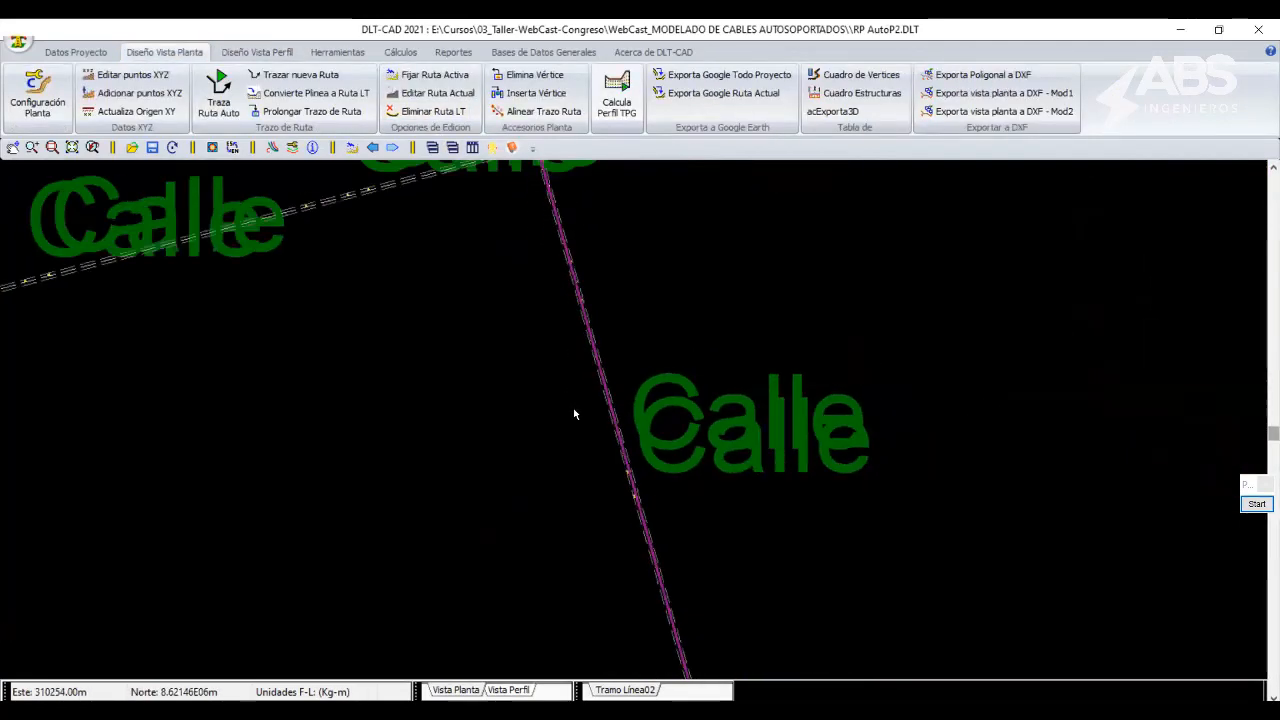
pyautogui.click(257, 52)
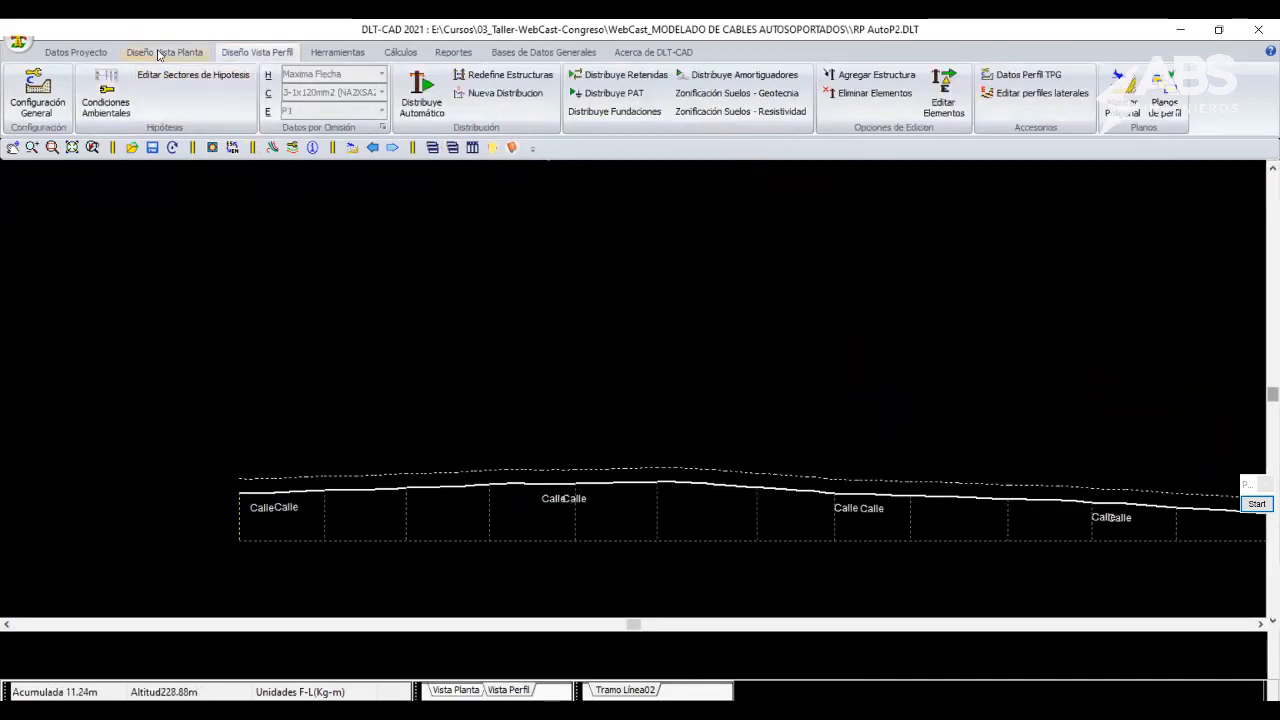
# Return to Tramo Línea01 and compare the structures in its profile with the route in the plan view.
pyautogui.click(390, 148)
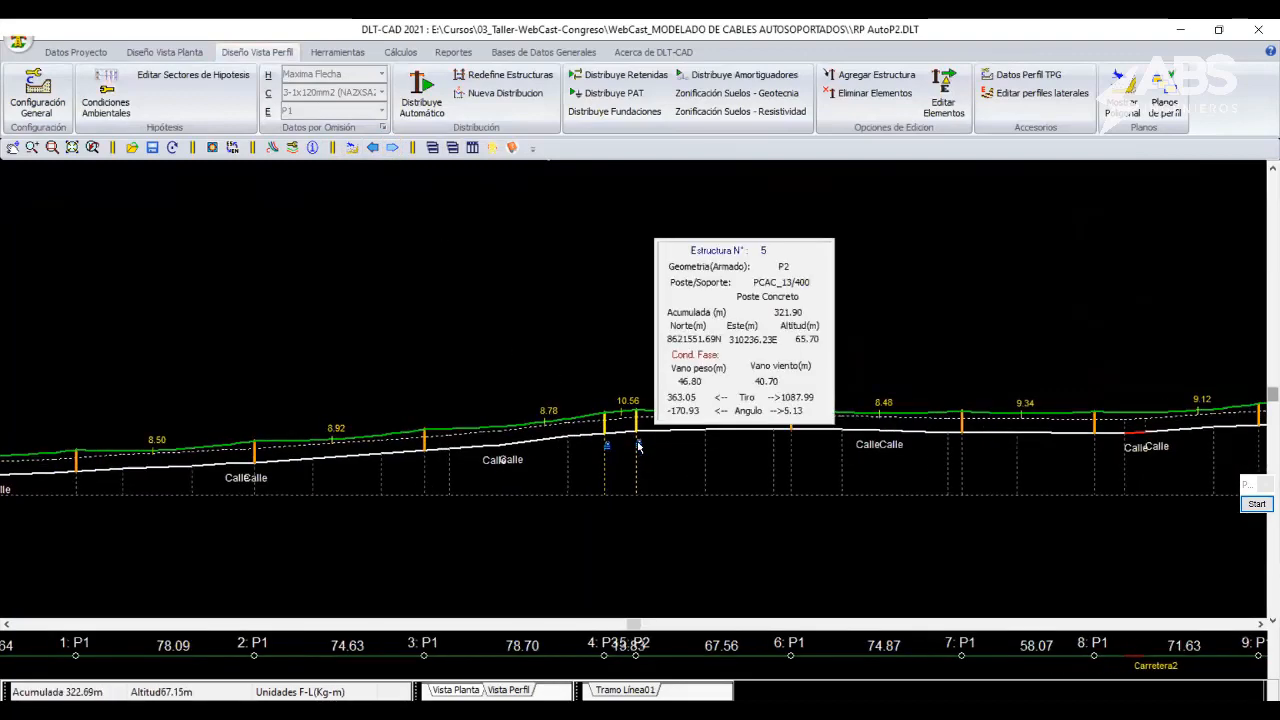
pyautogui.scroll(2, 655, 452)
pyautogui.click(190, 48)
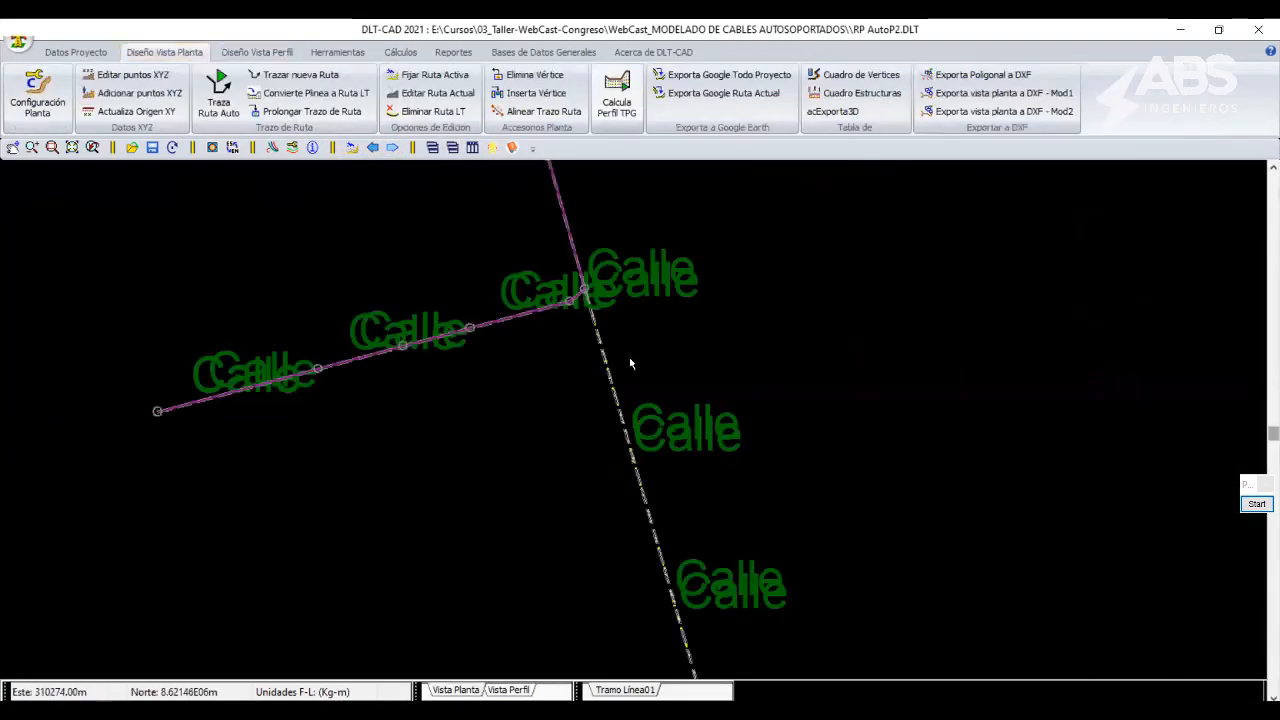
pyautogui.scroll(4, 613, 448)
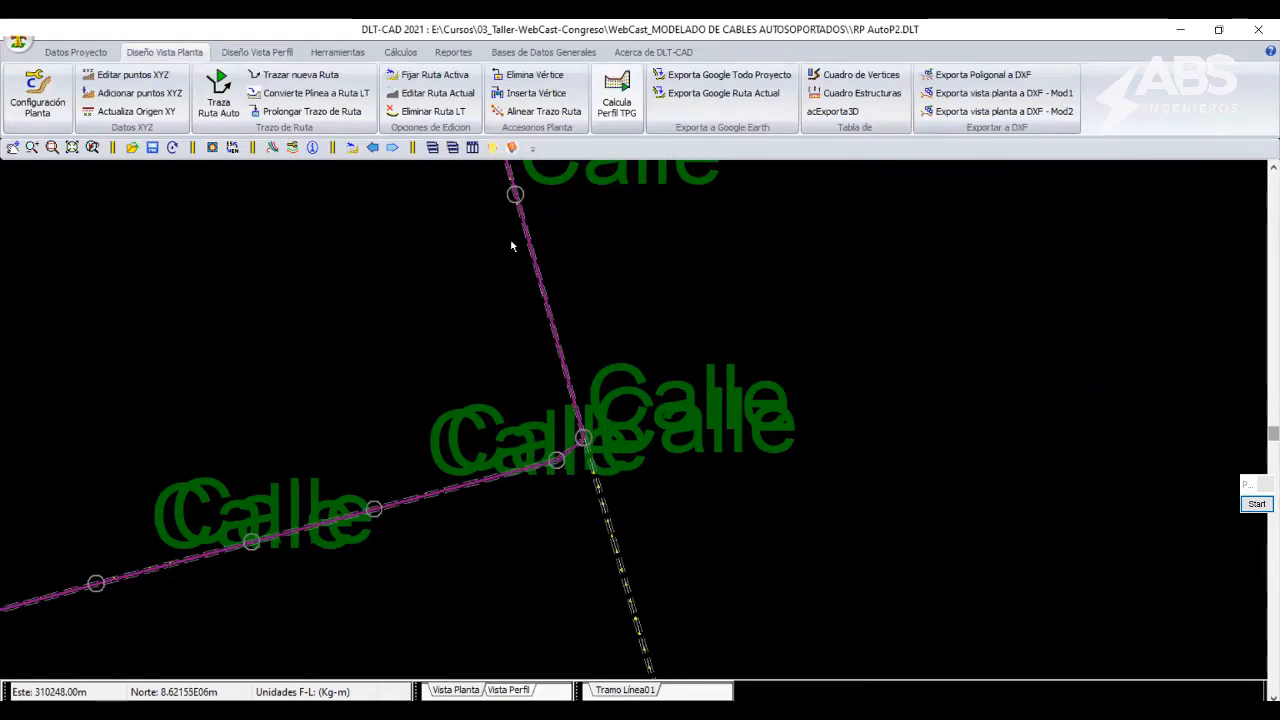
pyautogui.click(257, 52)
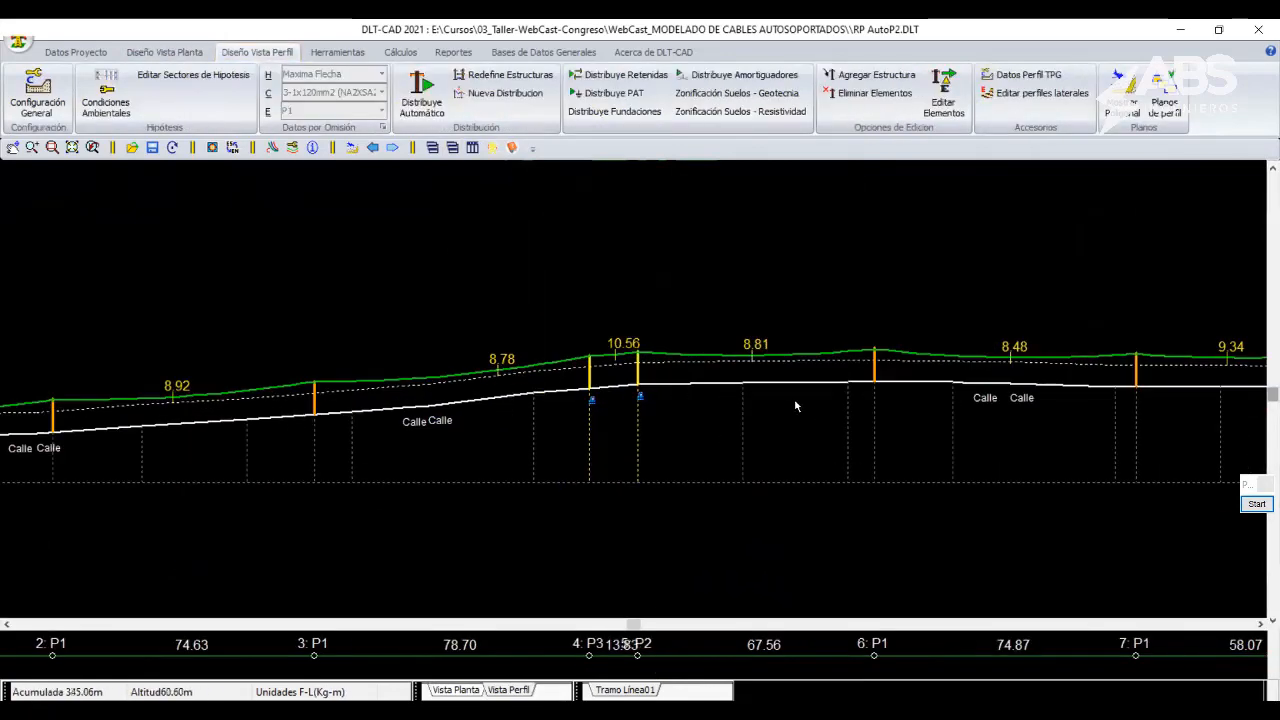
pyautogui.scroll(1, 855, 417)
pyautogui.moveTo(855, 417); pyautogui.dragTo(337, 477, button='middle')
pyautogui.scroll(-7, 595, 481)
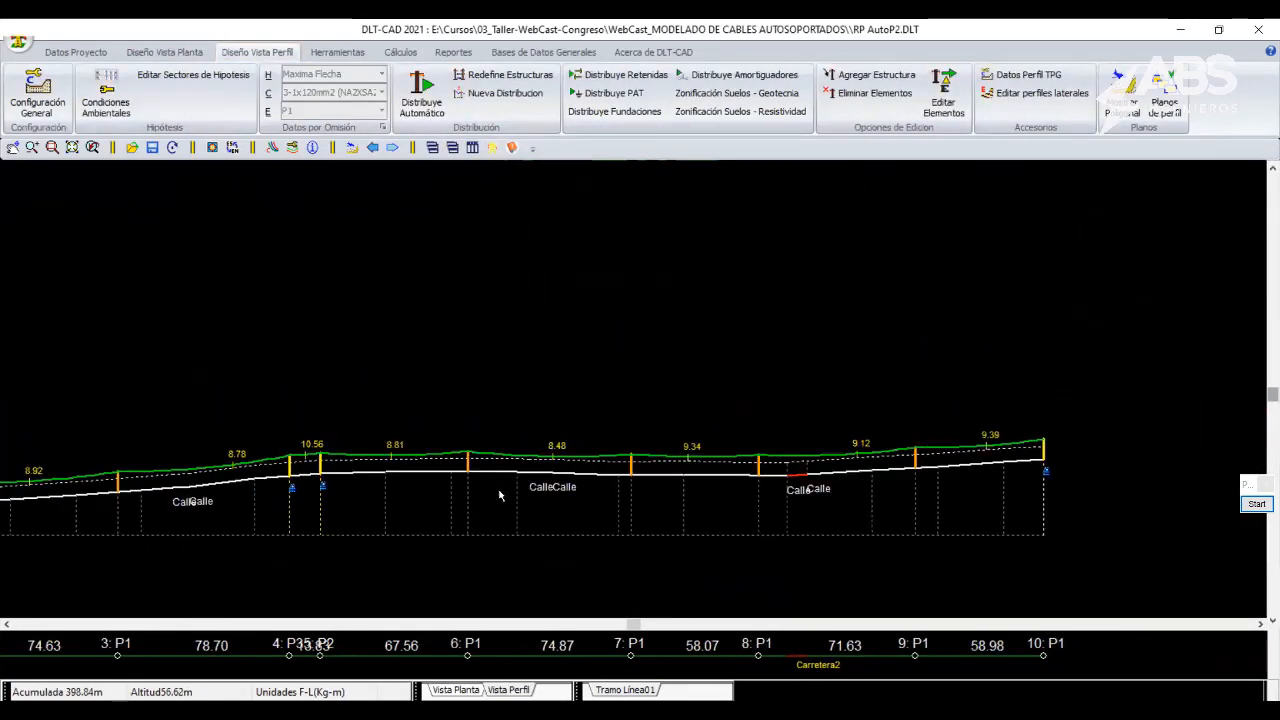
pyautogui.moveTo(500, 494); pyautogui.dragTo(548, 486, button='middle')
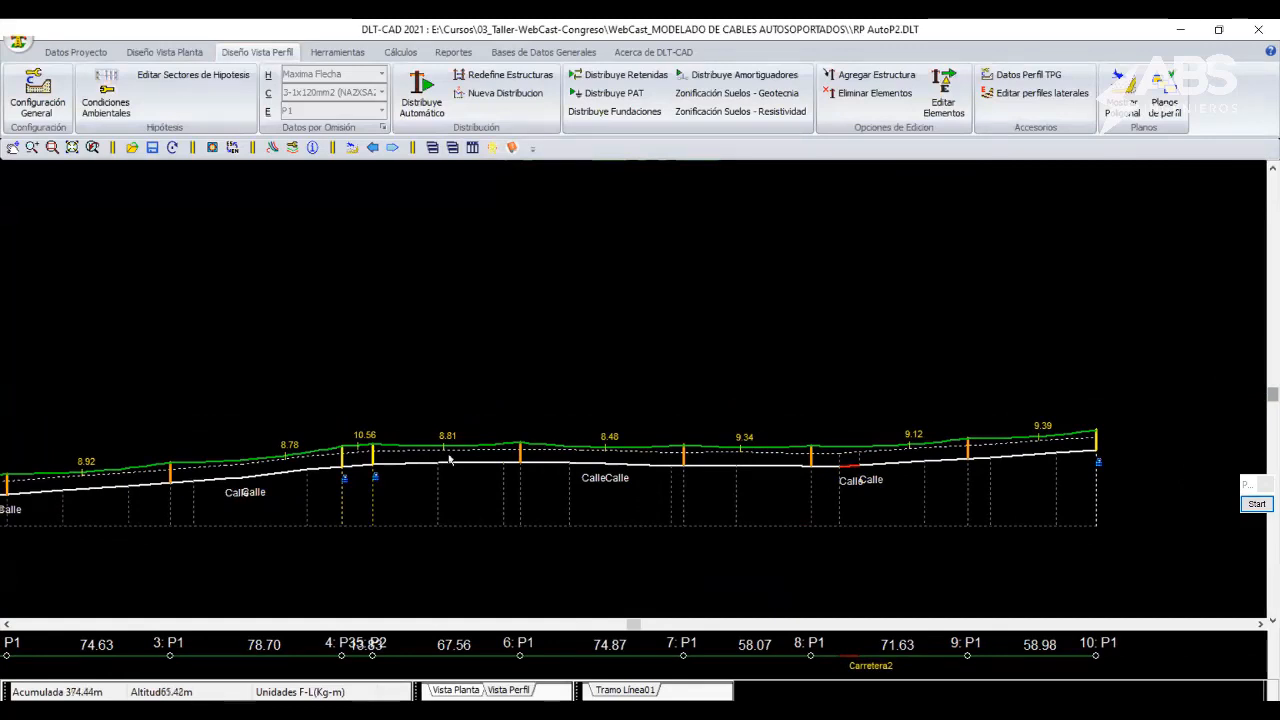
# Start a new distribution for Tramo Línea01, deleting all existing structures and distribution data.
pyautogui.moveTo(466, 447); pyautogui.dragTo(732, 404, button='middle')
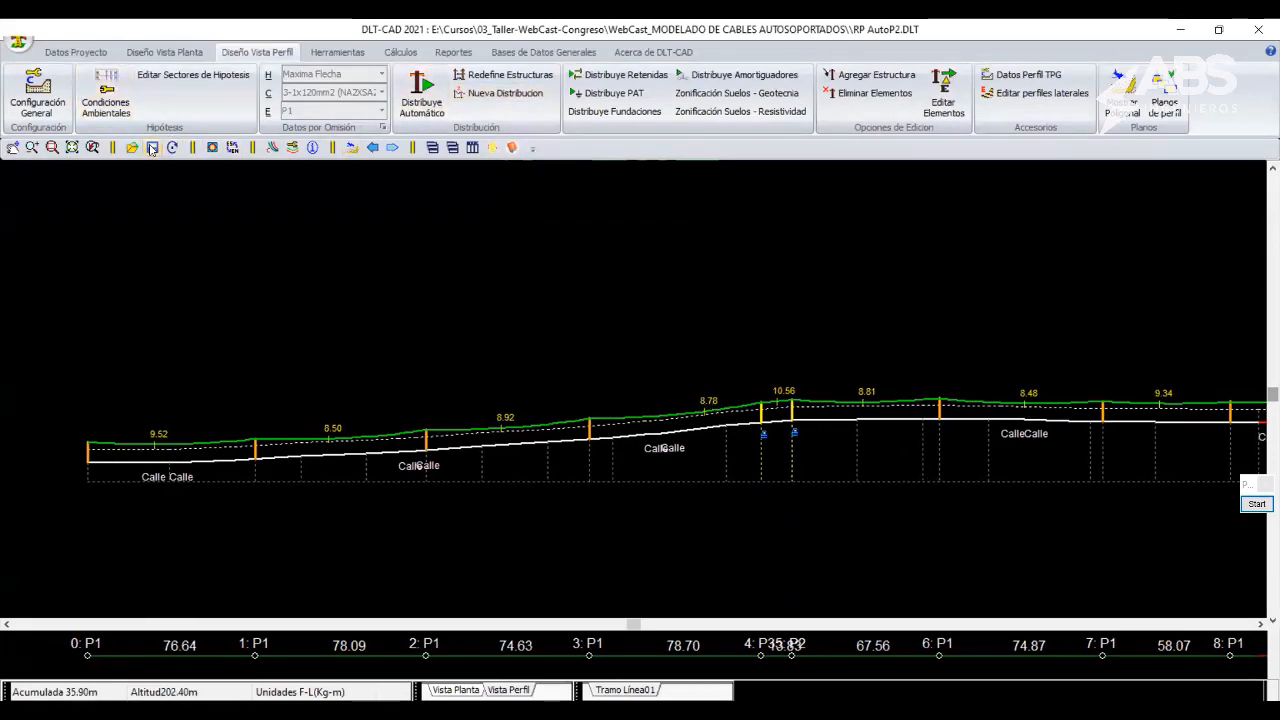
pyautogui.click(495, 93)
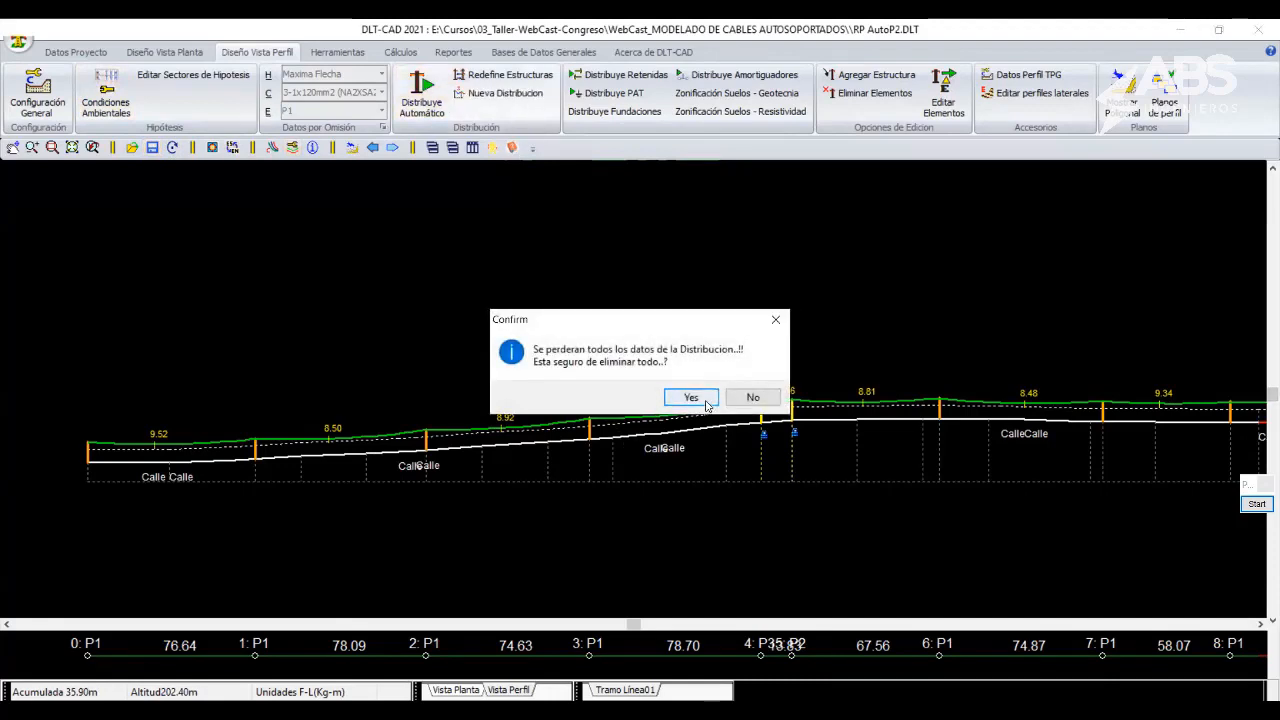
pyautogui.click(688, 397)
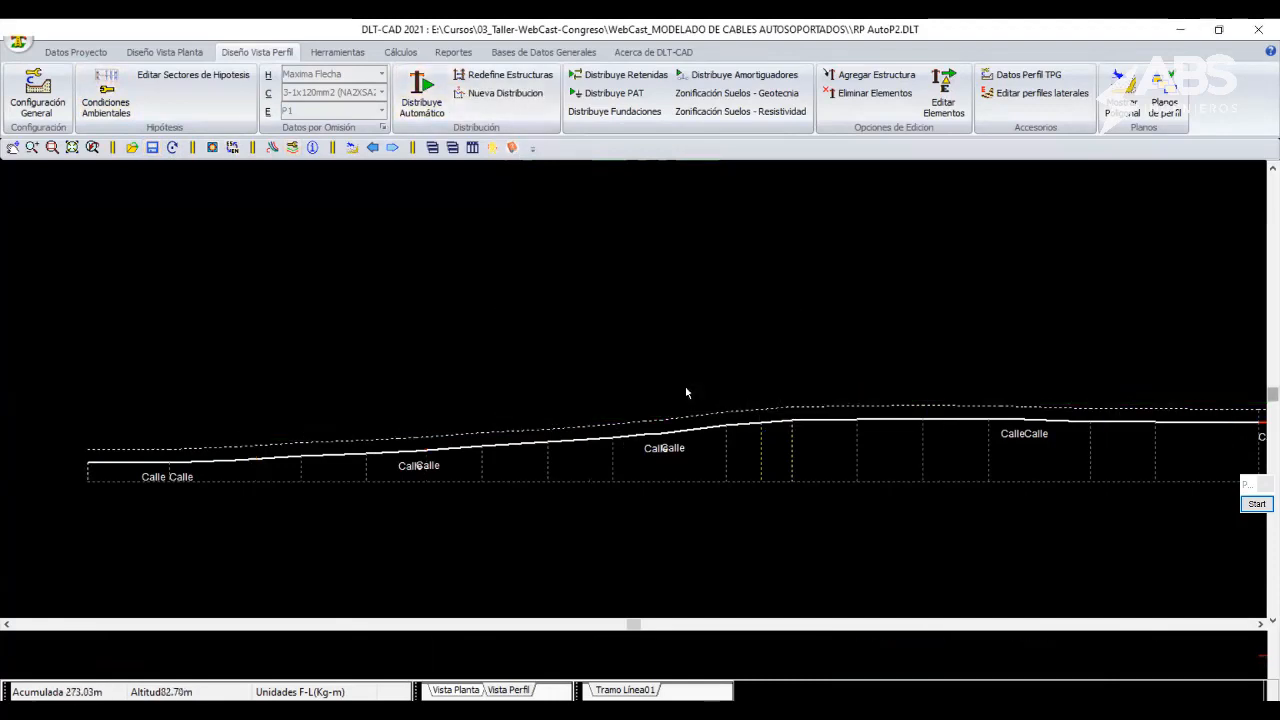
# In the default data, keep the three-phase single-circuit configuration and set the circuit 1 phase conductor to AAAC-120_19/0.
pyautogui.click(382, 127)
pyautogui.click(352, 236)
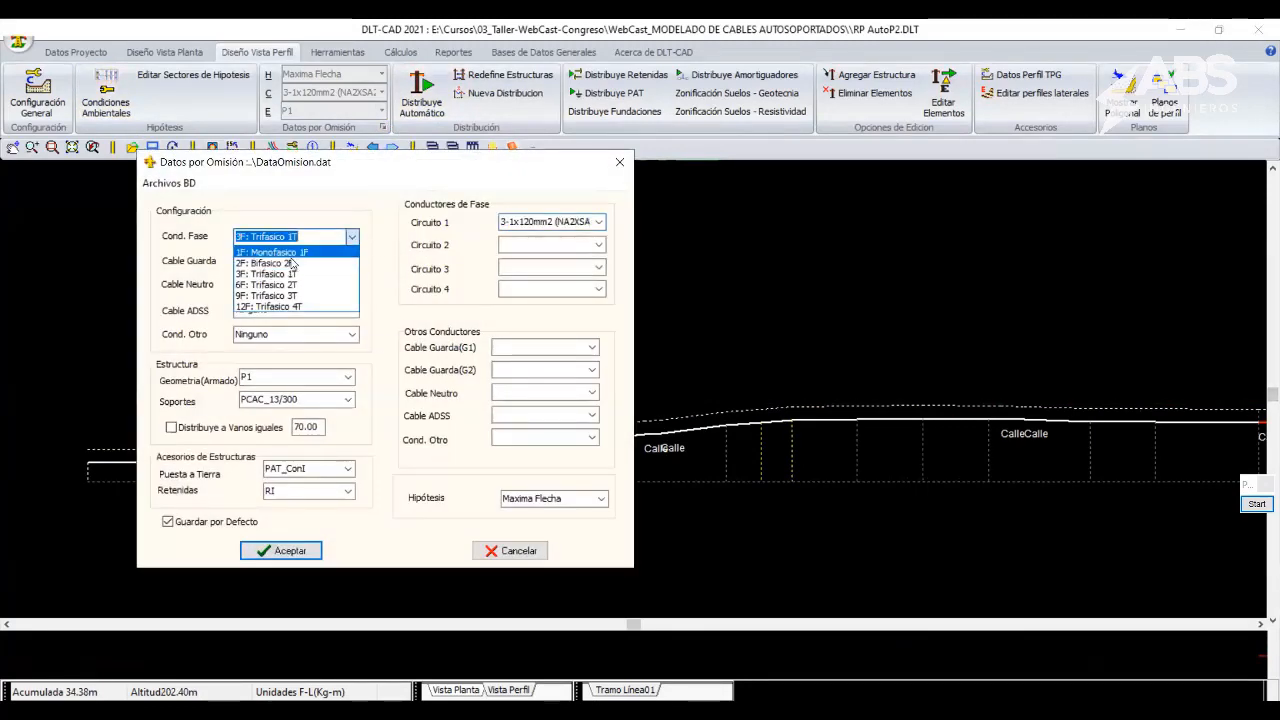
pyautogui.click(275, 274)
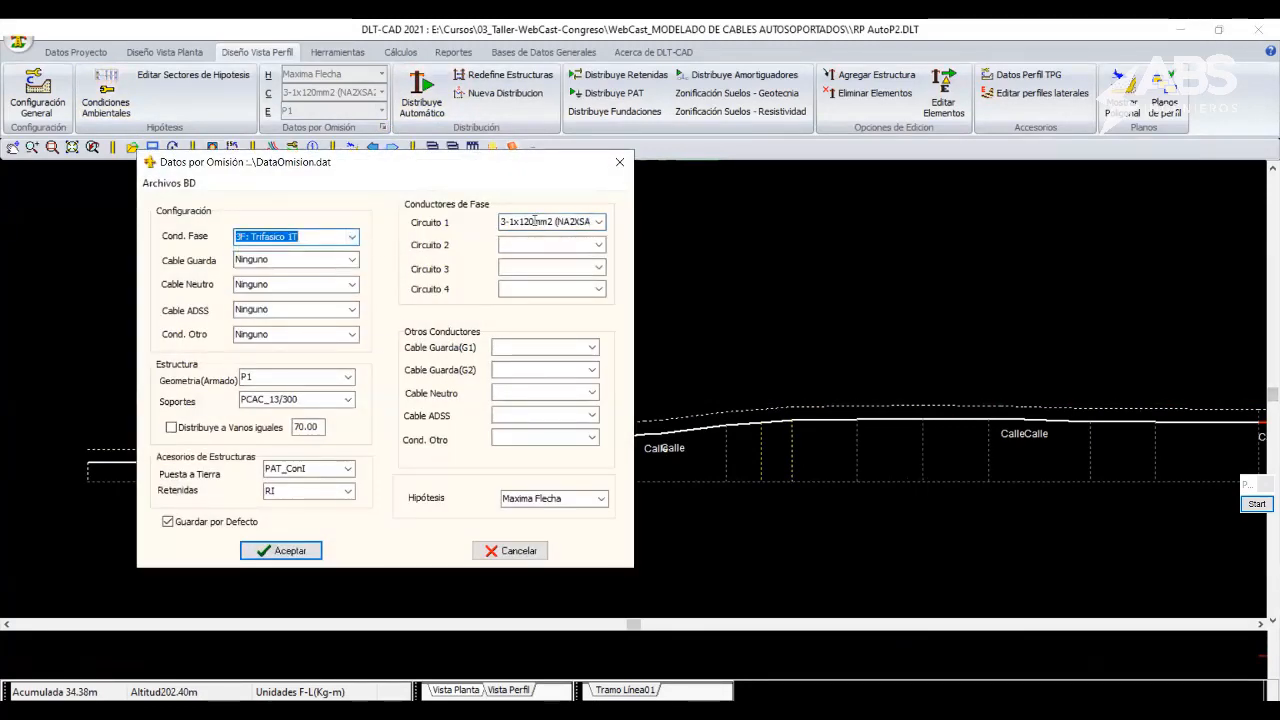
pyautogui.click(599, 224)
pyautogui.moveTo(601, 272); pyautogui.dragTo(601, 245)
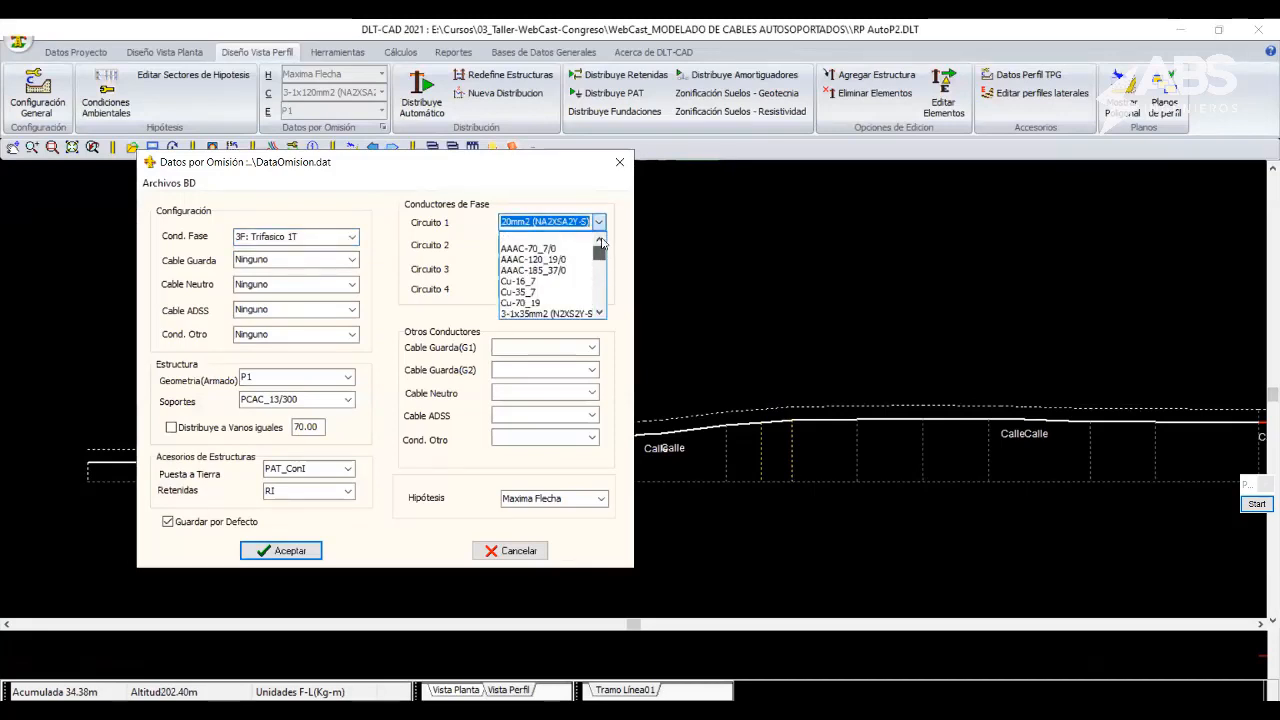
pyautogui.click(541, 260)
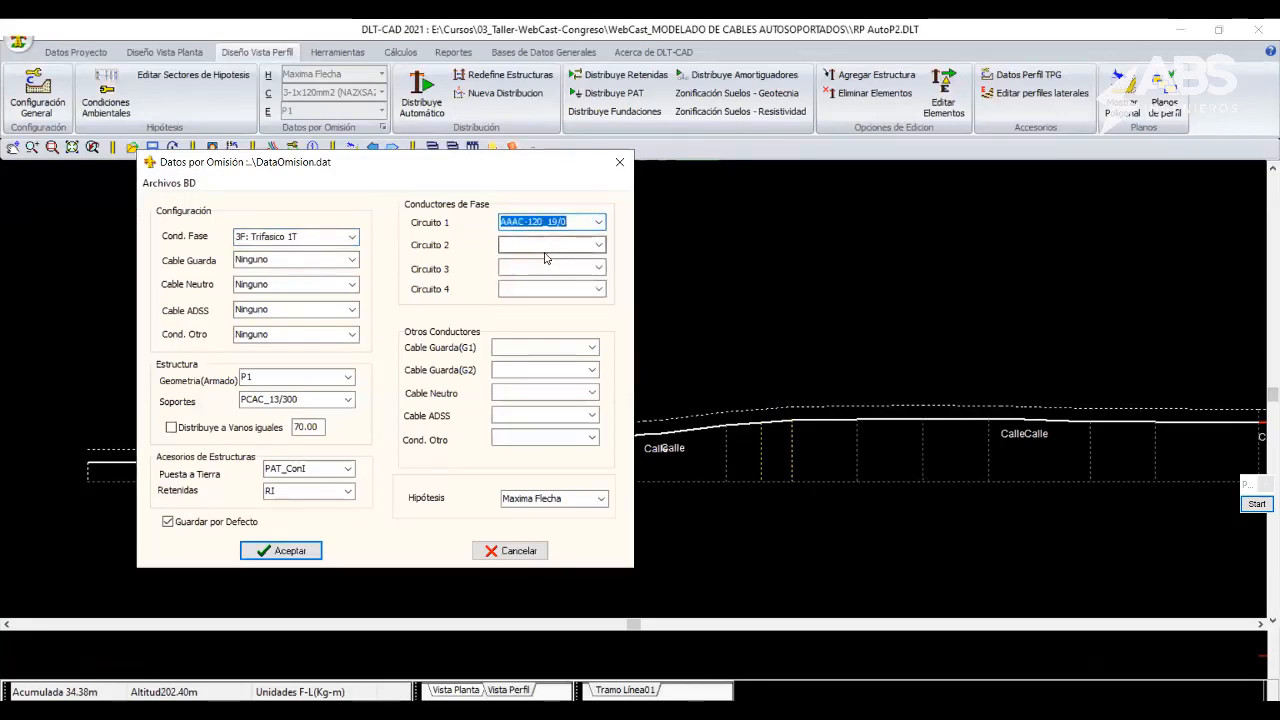
# Set the default structure geometry to AV-3 and accept the default data.
pyautogui.click(349, 378)
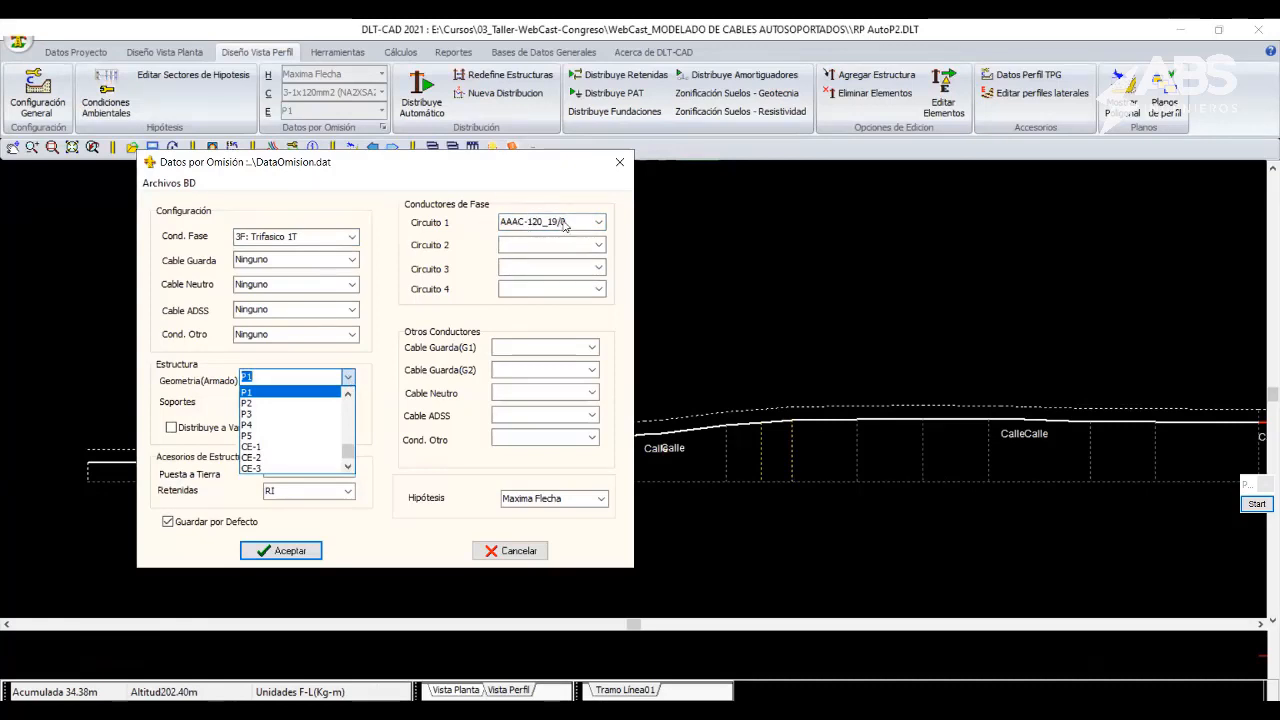
pyautogui.moveTo(347, 452); pyautogui.dragTo(346, 409)
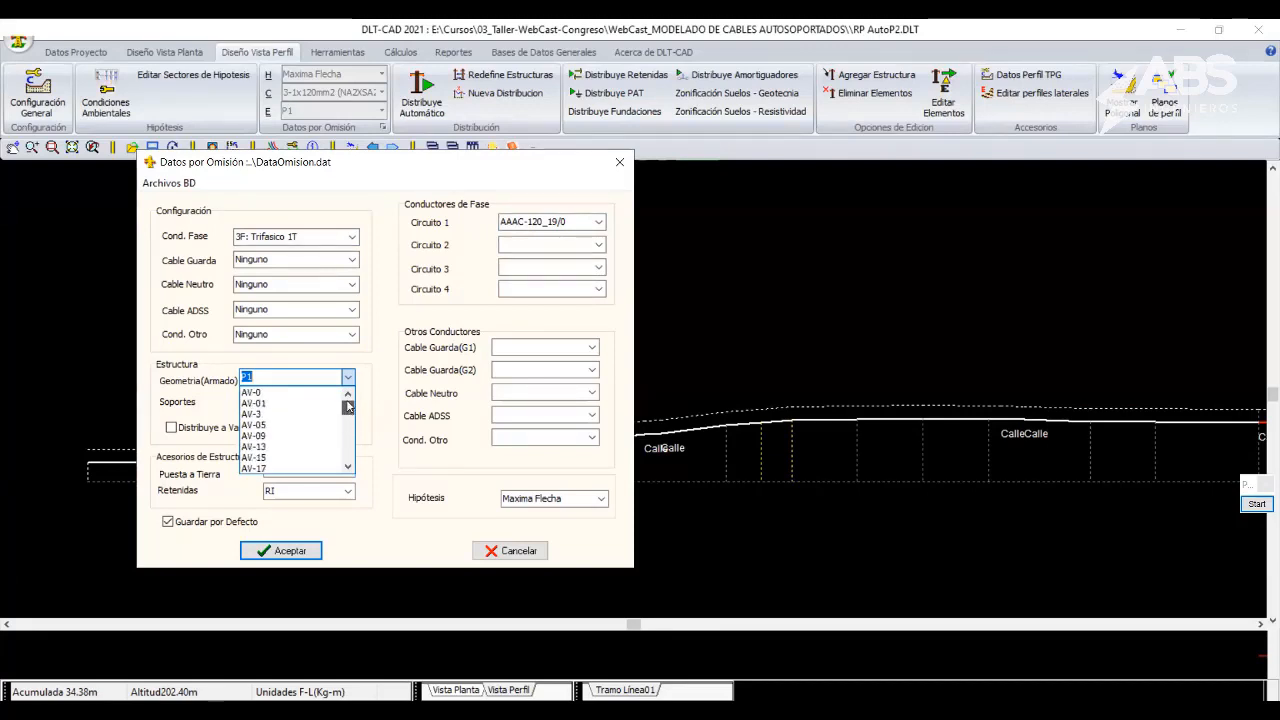
pyautogui.click(252, 414)
pyautogui.click(279, 552)
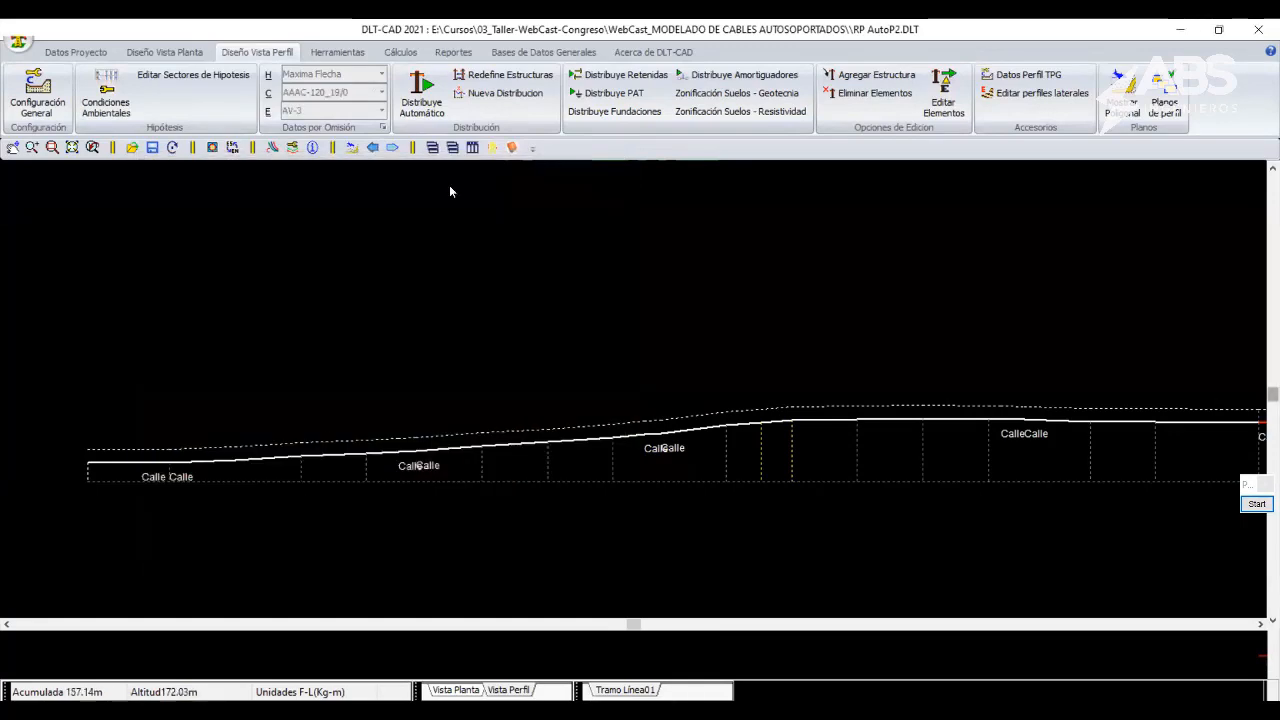
# Examine the AV-3 assembly in the structures database.
pyautogui.click(548, 52)
pyautogui.click(97, 122)
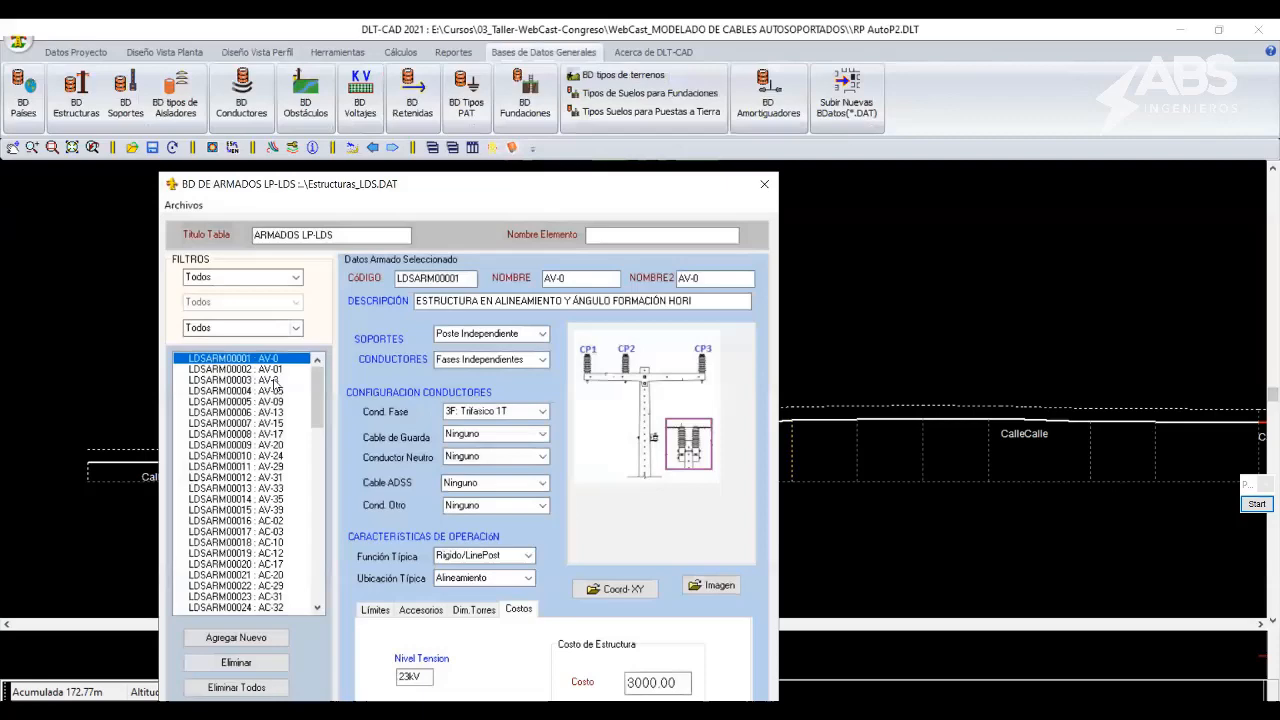
pyautogui.click(274, 380)
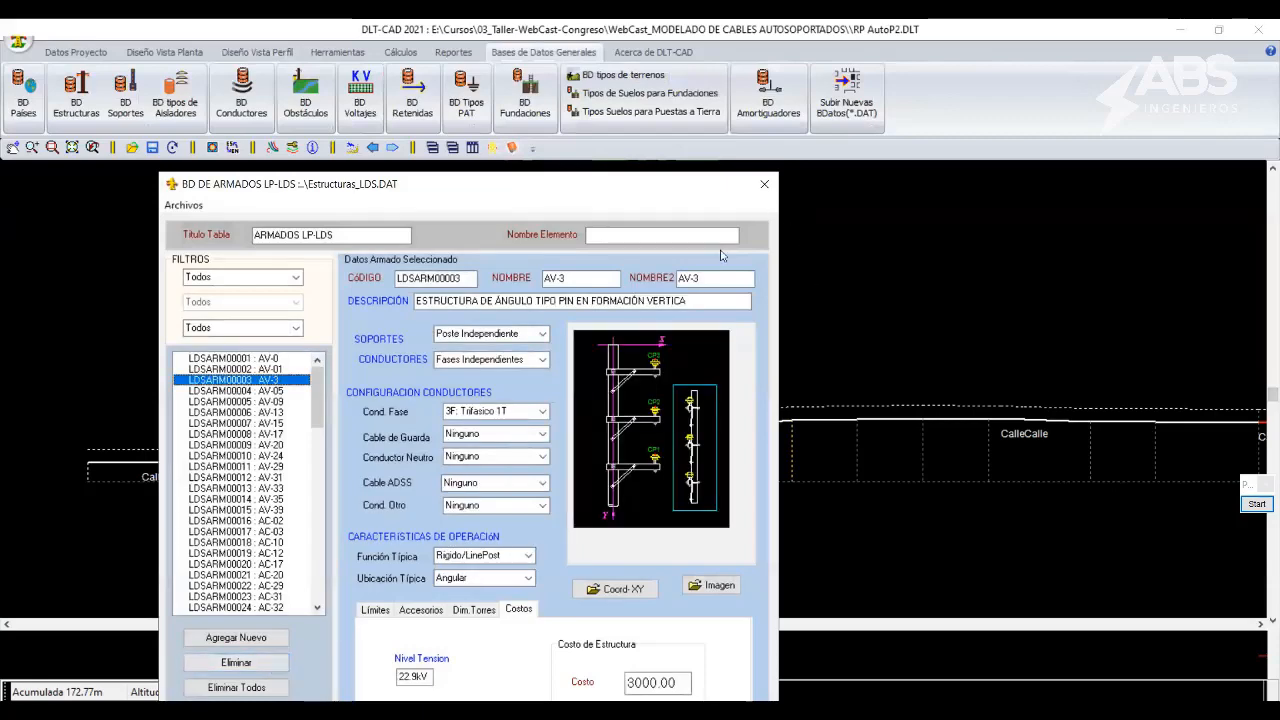
# Close the structures database and set the default support to PCAC_15/400, accepting the default data.
pyautogui.click(766, 186)
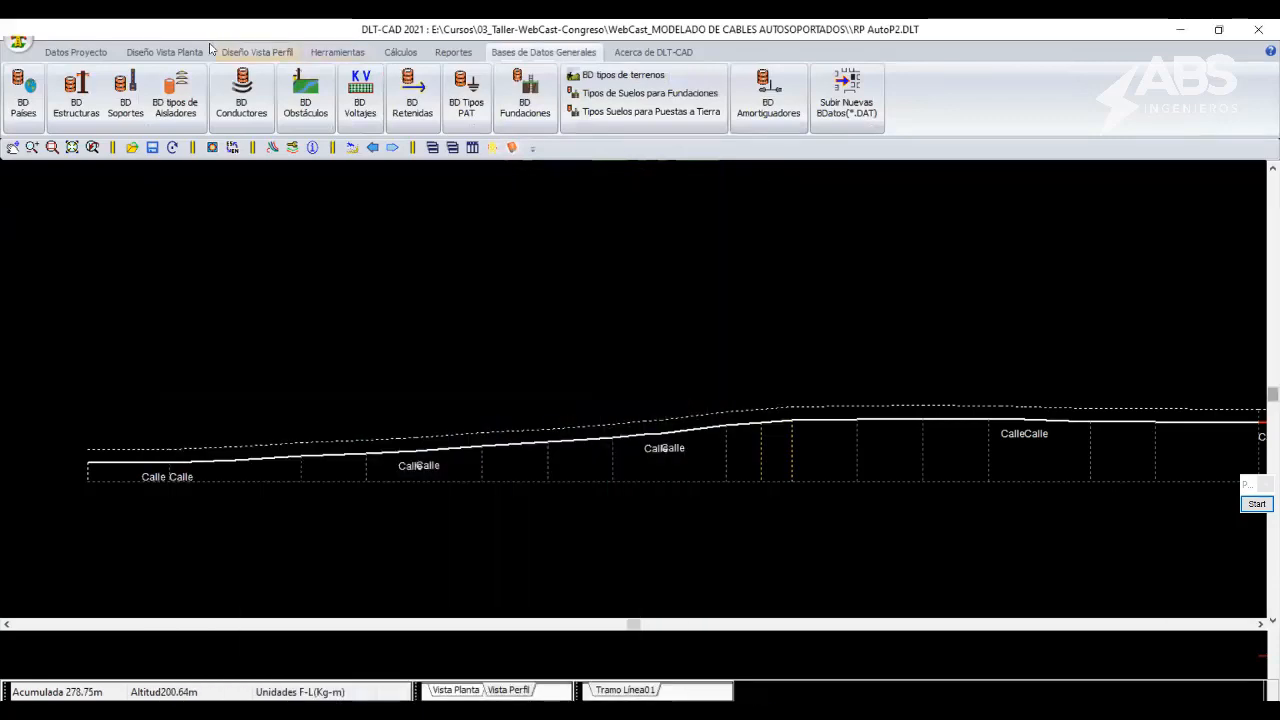
pyautogui.click(257, 52)
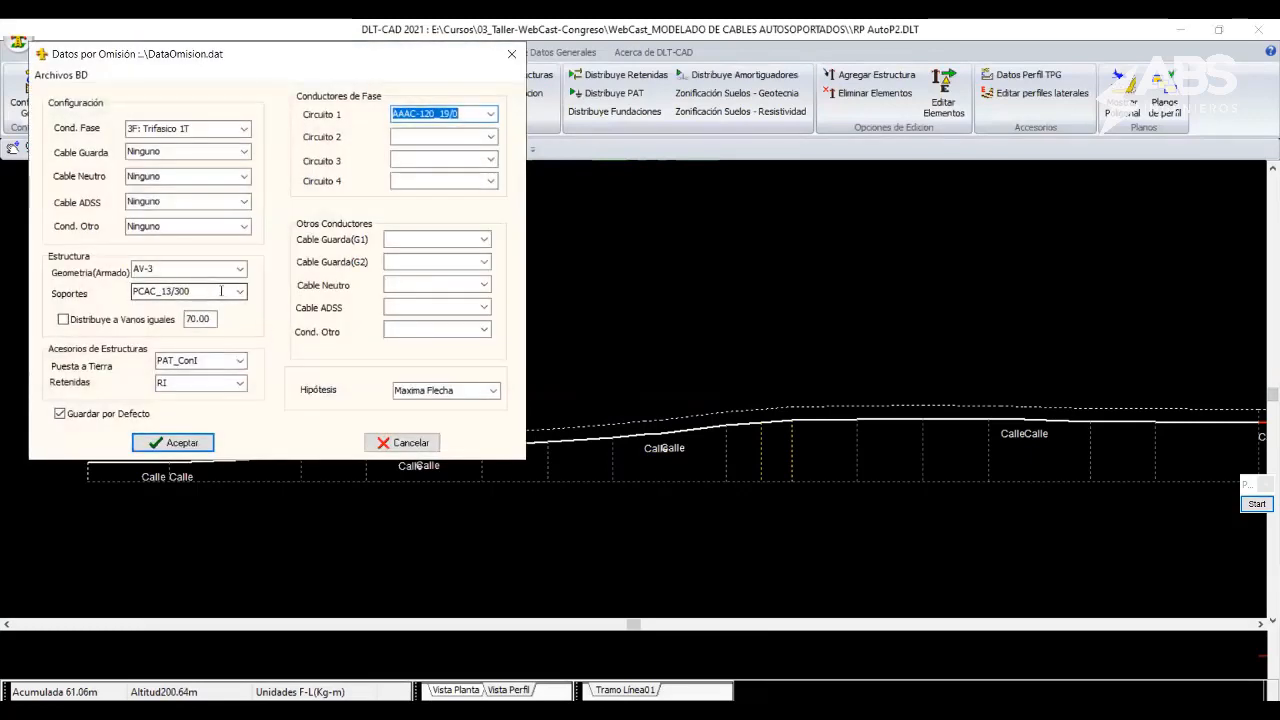
pyautogui.click(240, 292)
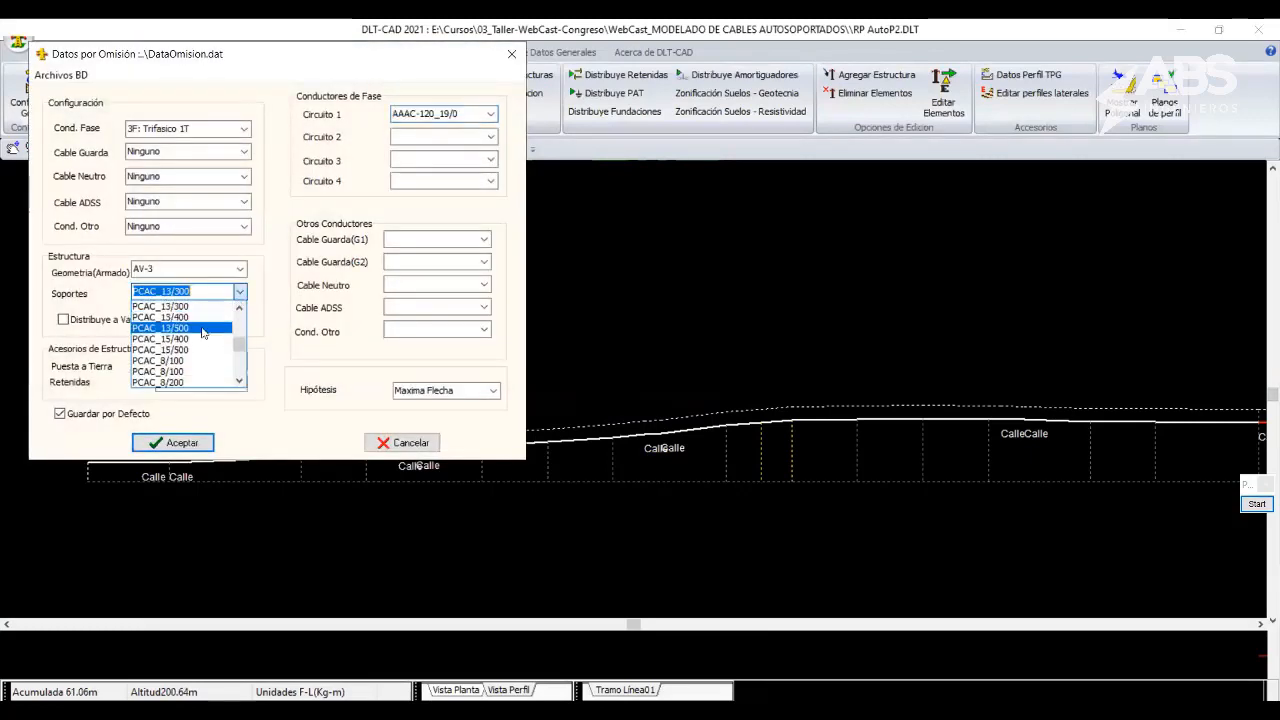
pyautogui.click(195, 339)
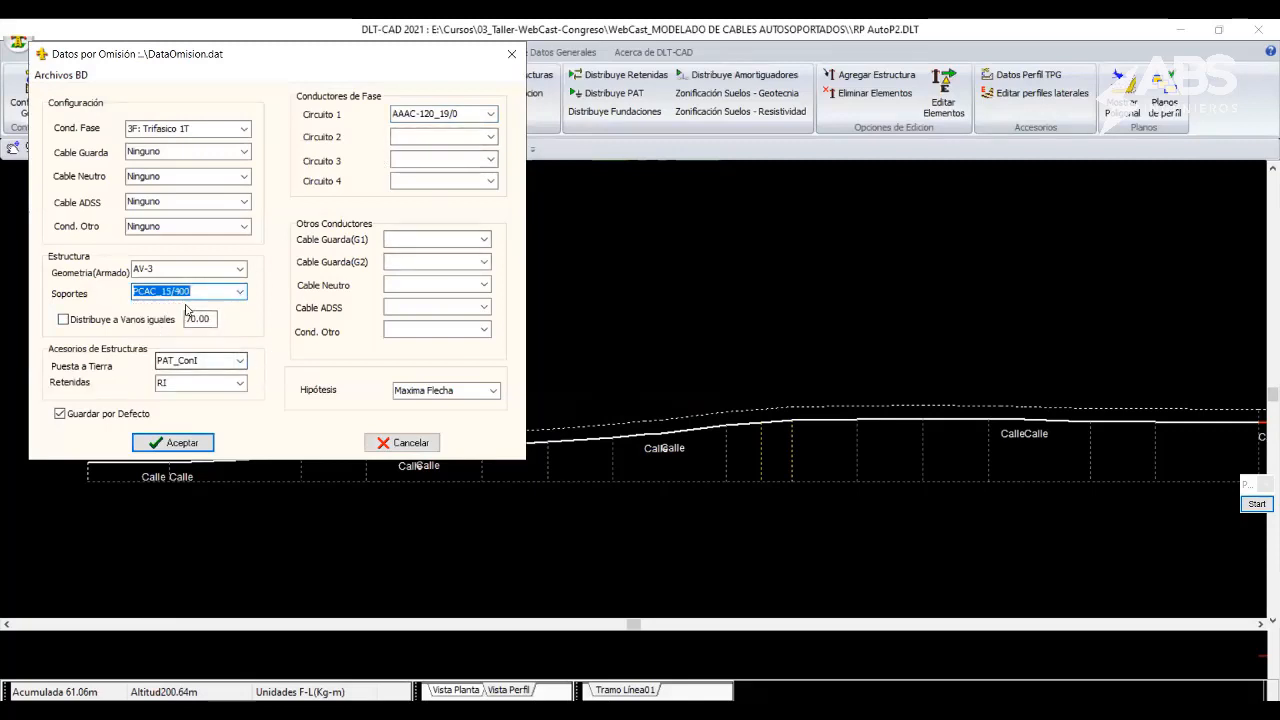
pyautogui.click(172, 442)
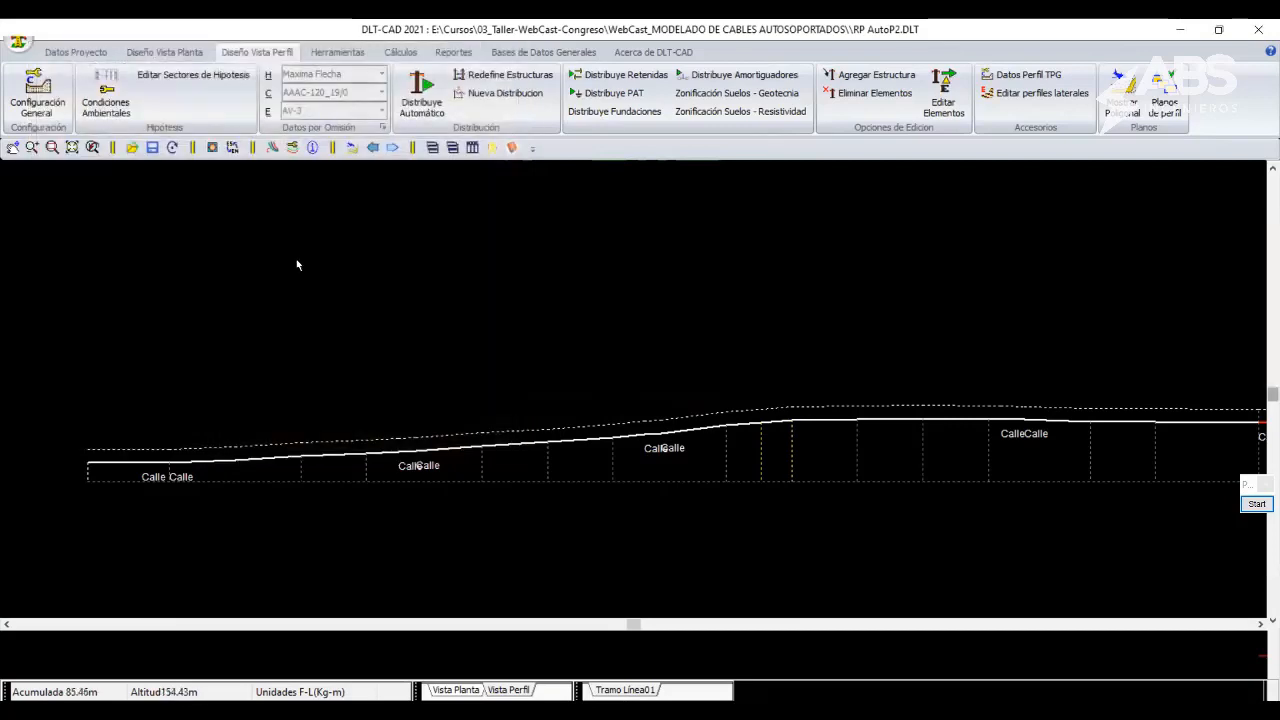
# Distribute structures automatically on Tramo Línea01 and add a structure about 46.8 m past structure 1, near the second street crossing.
pyautogui.click(421, 95)
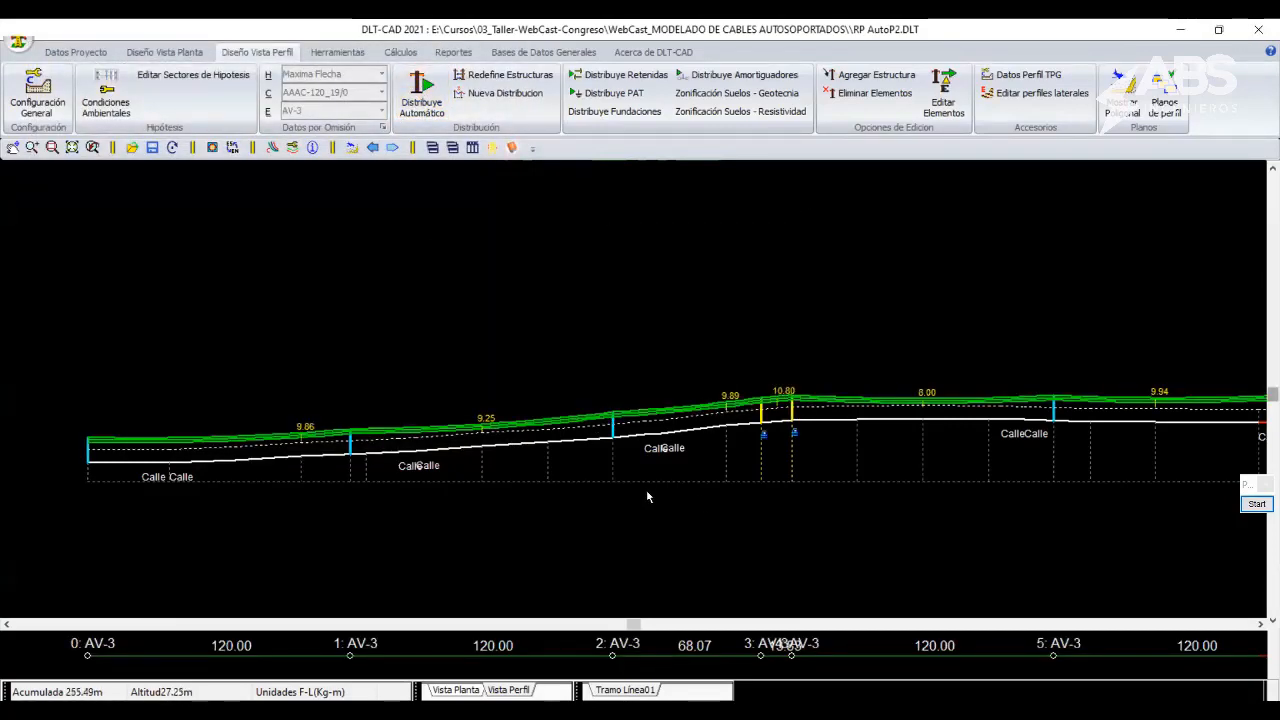
pyautogui.scroll(1, 650, 482)
pyautogui.moveTo(609, 458); pyautogui.dragTo(704, 458, button='middle')
pyautogui.click(848, 82)
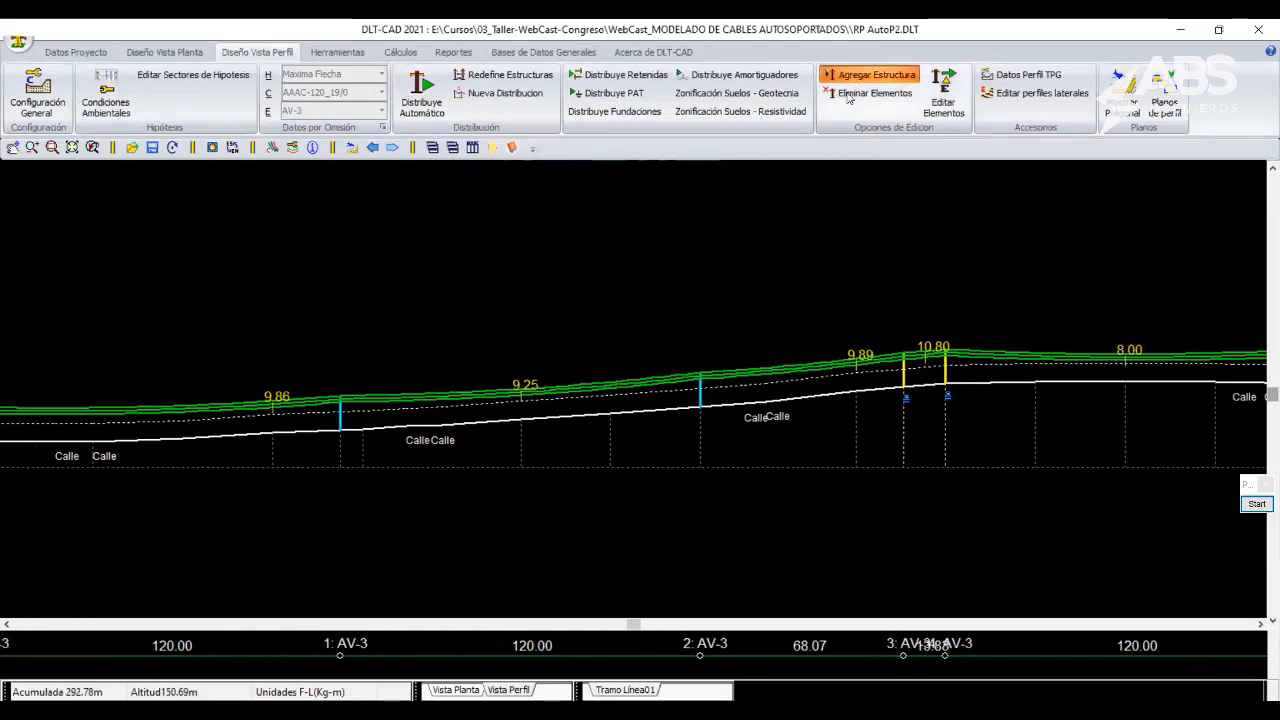
pyautogui.click(481, 428)
pyautogui.rightClick(545, 298)
# Move structures 1, 2 and 3 along the profile to spans of about 67.8, 87.3, 73.1 and 79.8 m up to structure 4.
pyautogui.rightClick(574, 309)
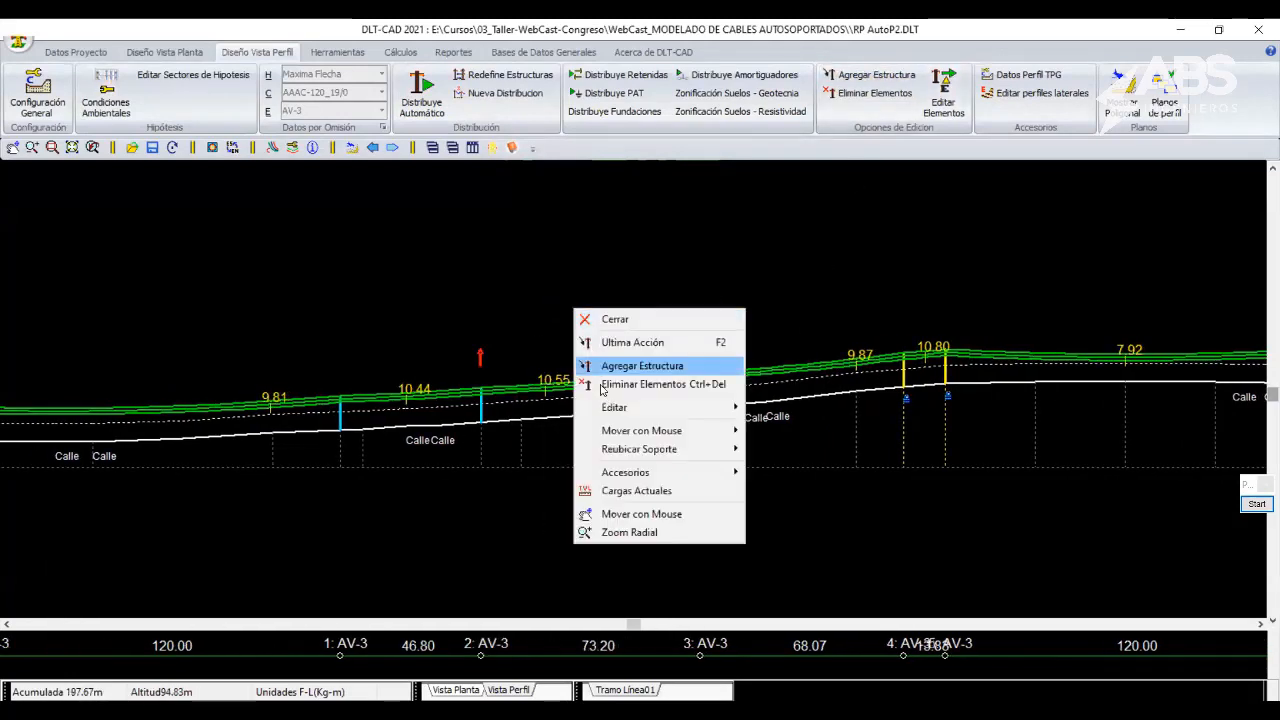
pyautogui.moveTo(648, 428)
pyautogui.click(790, 430)
pyautogui.moveTo(340, 412); pyautogui.dragTo(209, 418)
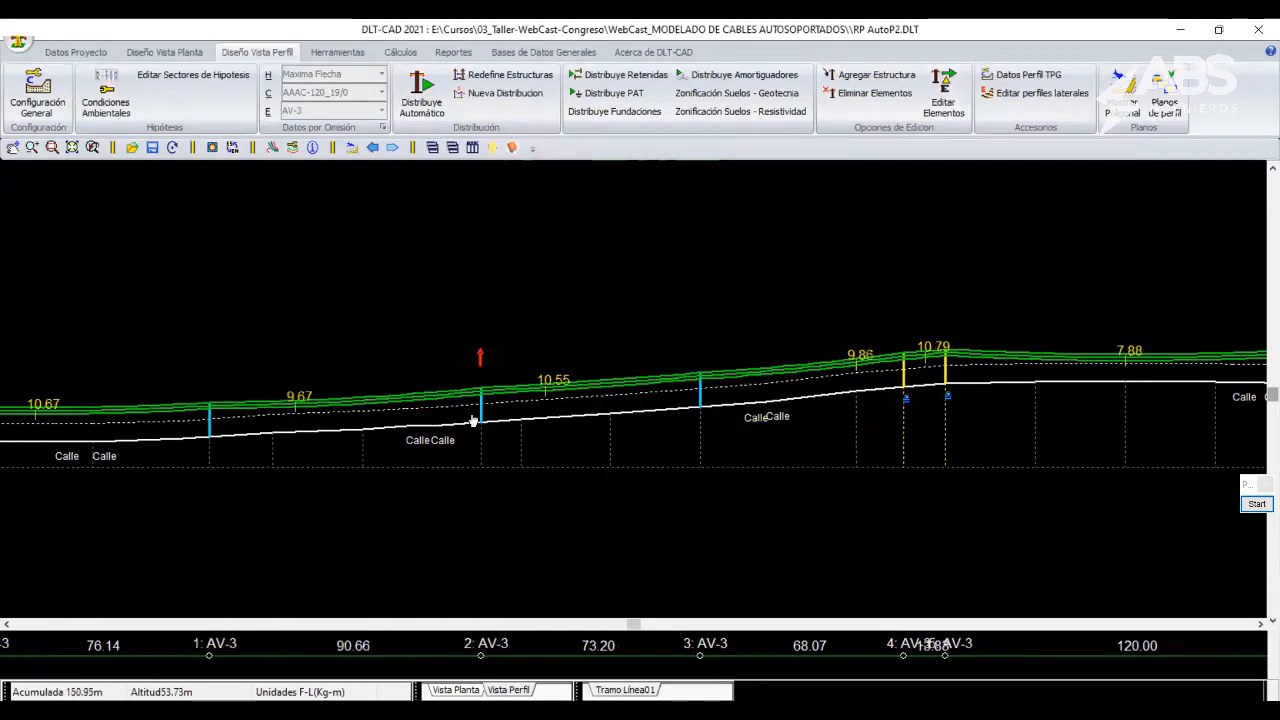
pyautogui.moveTo(480, 421); pyautogui.dragTo(455, 421)
pyautogui.moveTo(704, 401); pyautogui.dragTo(685, 406)
pyautogui.moveTo(253, 433); pyautogui.dragTo(463, 429, button='middle')
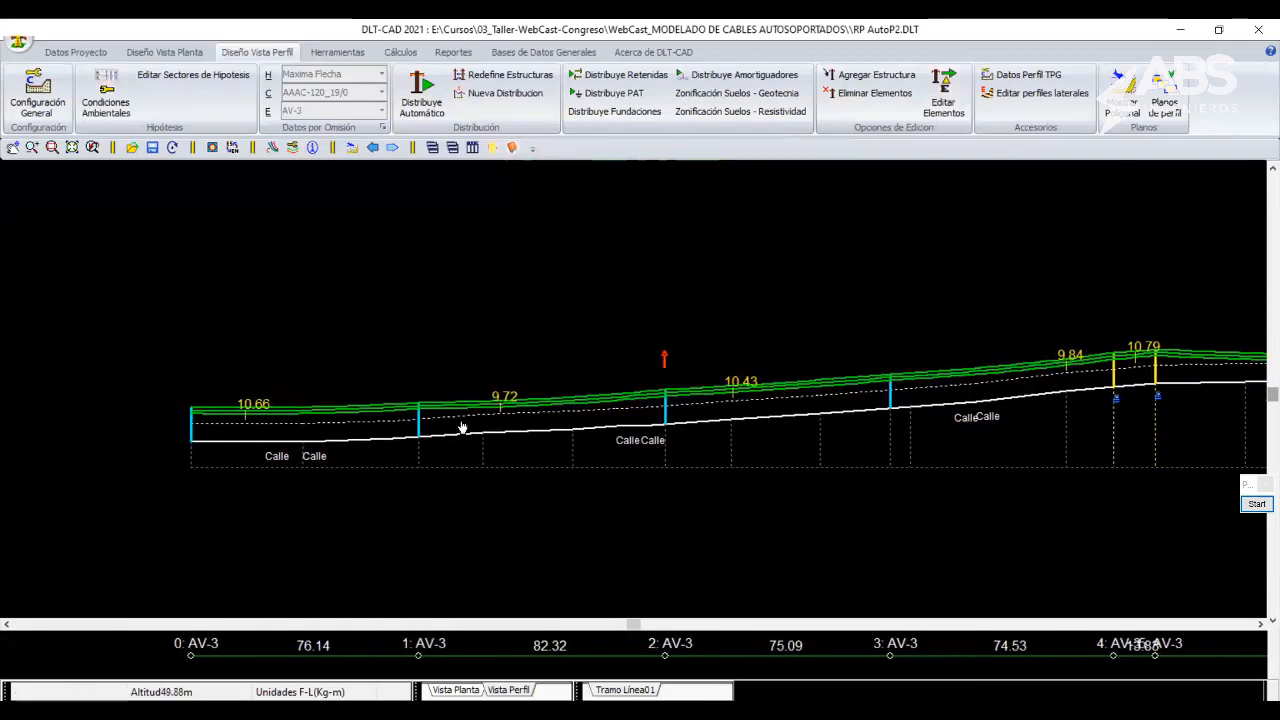
pyautogui.moveTo(422, 427); pyautogui.dragTo(398, 427)
pyautogui.moveTo(678, 422); pyautogui.dragTo(657, 424)
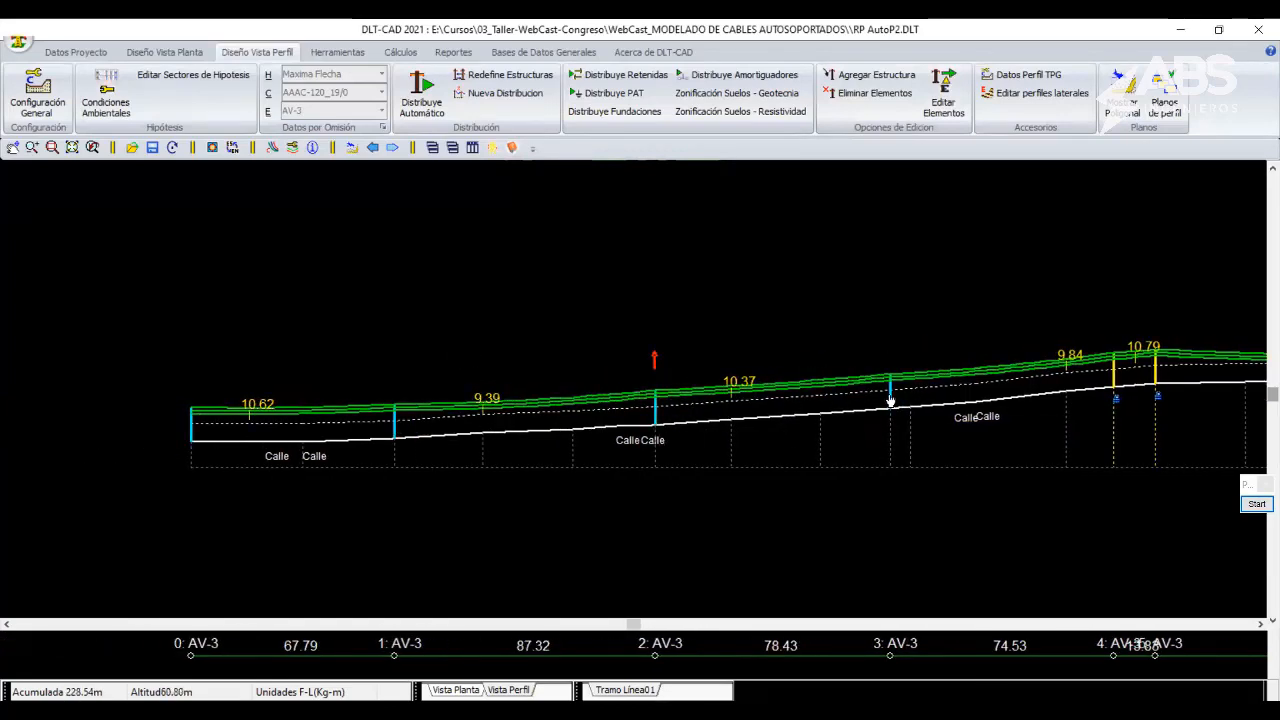
pyautogui.moveTo(890, 401); pyautogui.dragTo(877, 404)
# Delete all structures ahead of angle structure 5 on the profile.
pyautogui.moveTo(1021, 418); pyautogui.dragTo(481, 423, button='middle')
pyautogui.moveTo(692, 416); pyautogui.dragTo(420, 457, button='middle')
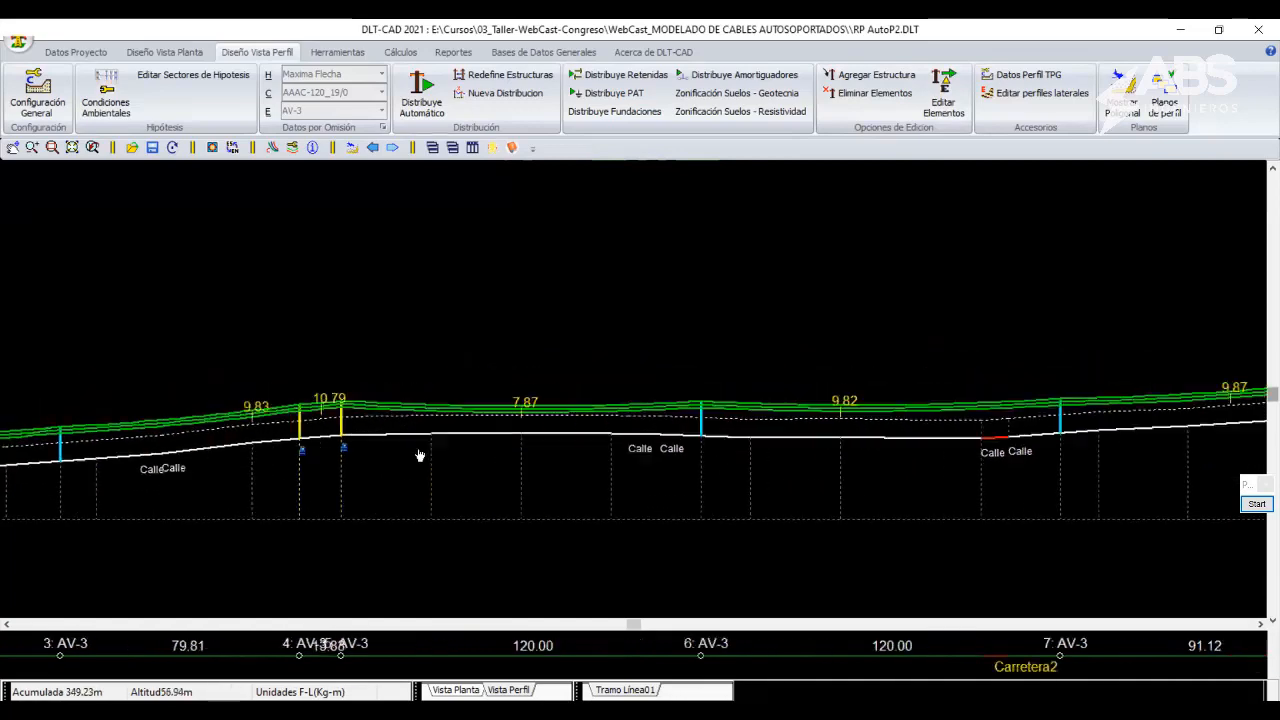
pyautogui.scroll(-3, 430, 485)
pyautogui.scroll(2, 404, 436)
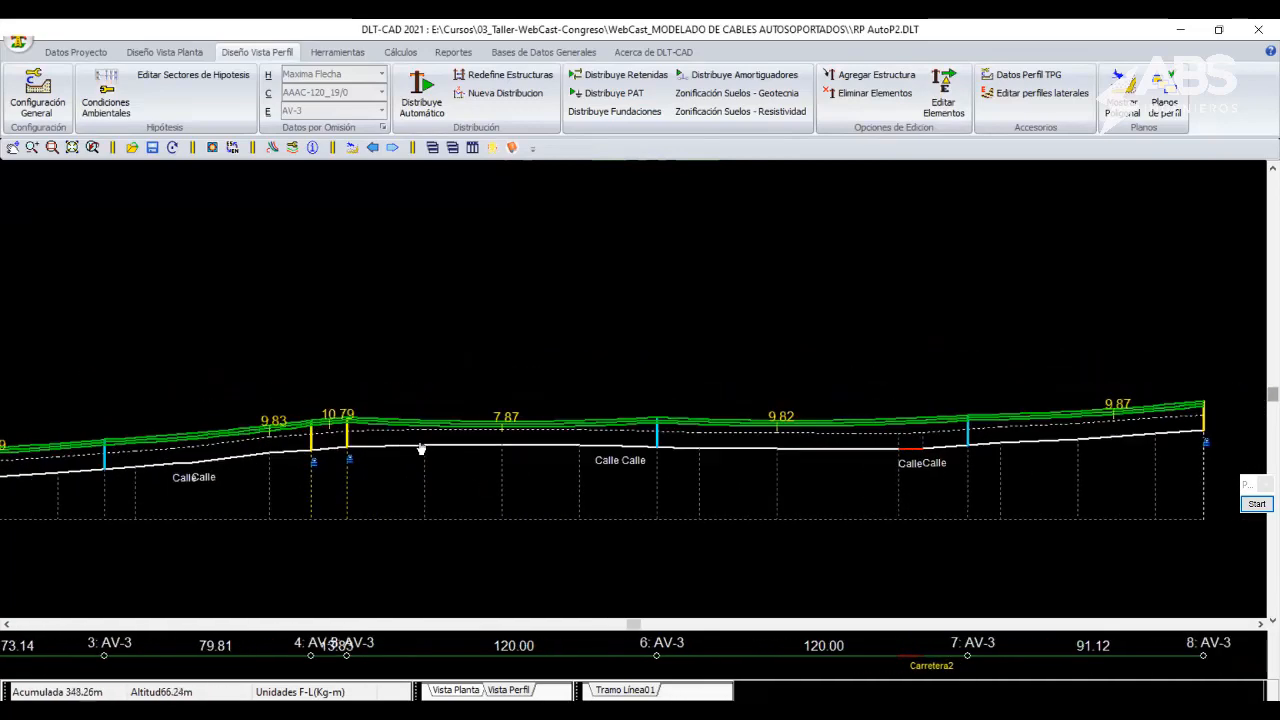
pyautogui.scroll(2, 421, 450)
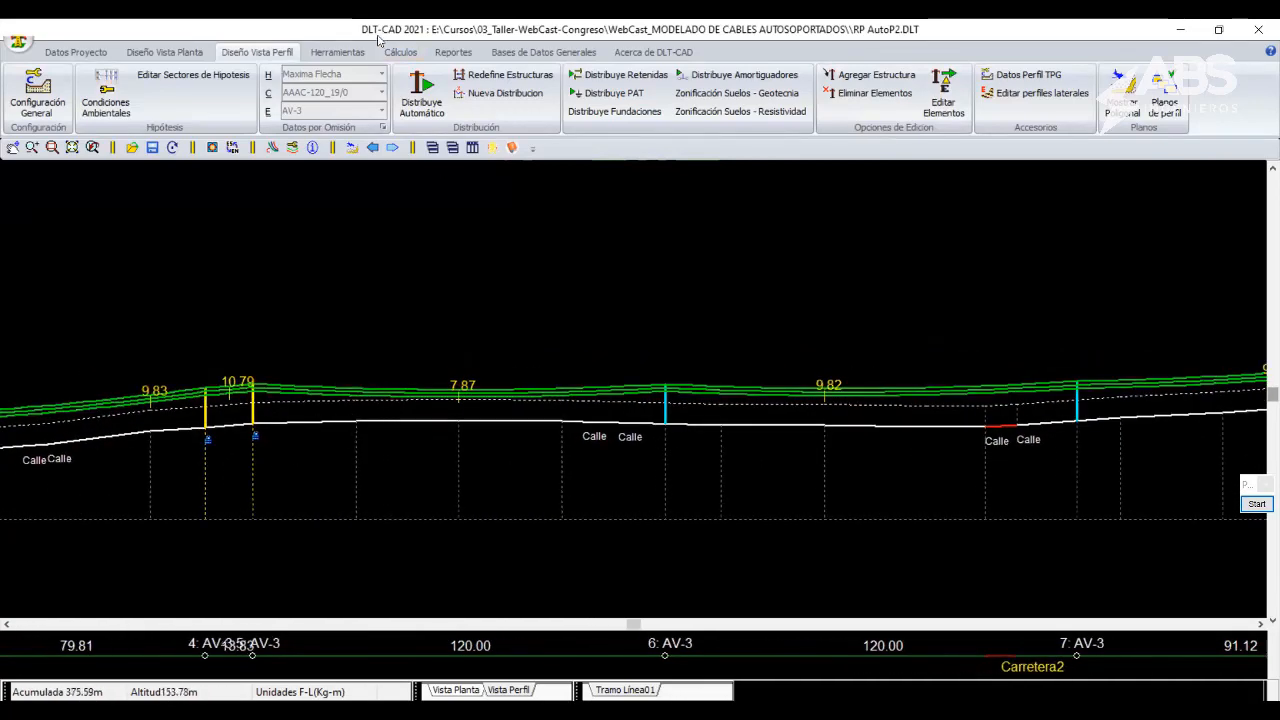
pyautogui.click(337, 52)
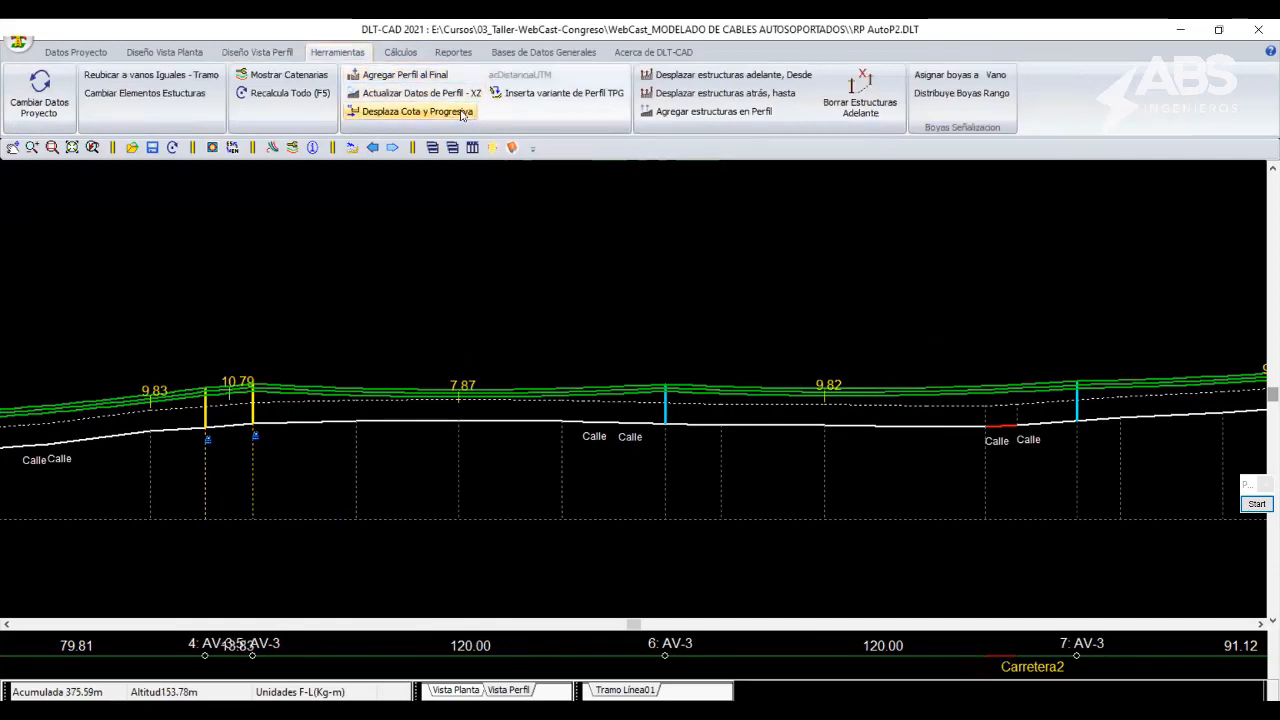
pyautogui.click(872, 106)
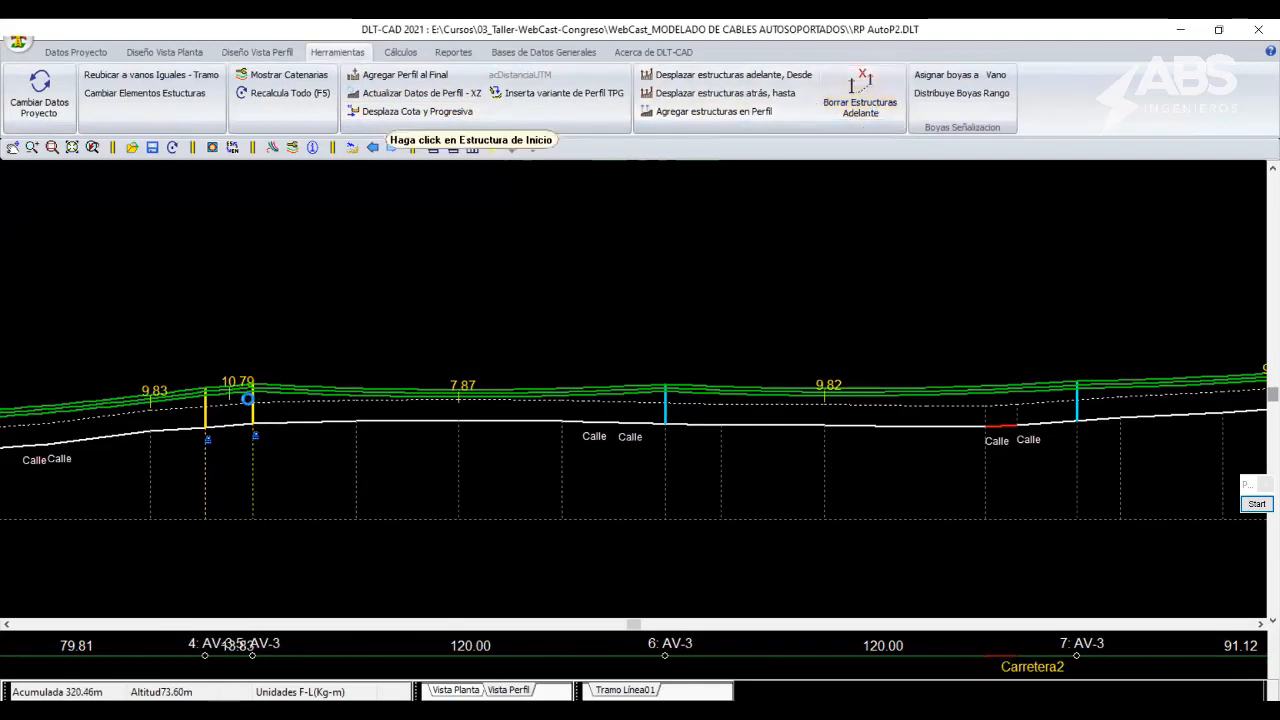
pyautogui.click(248, 399)
pyautogui.click(688, 391)
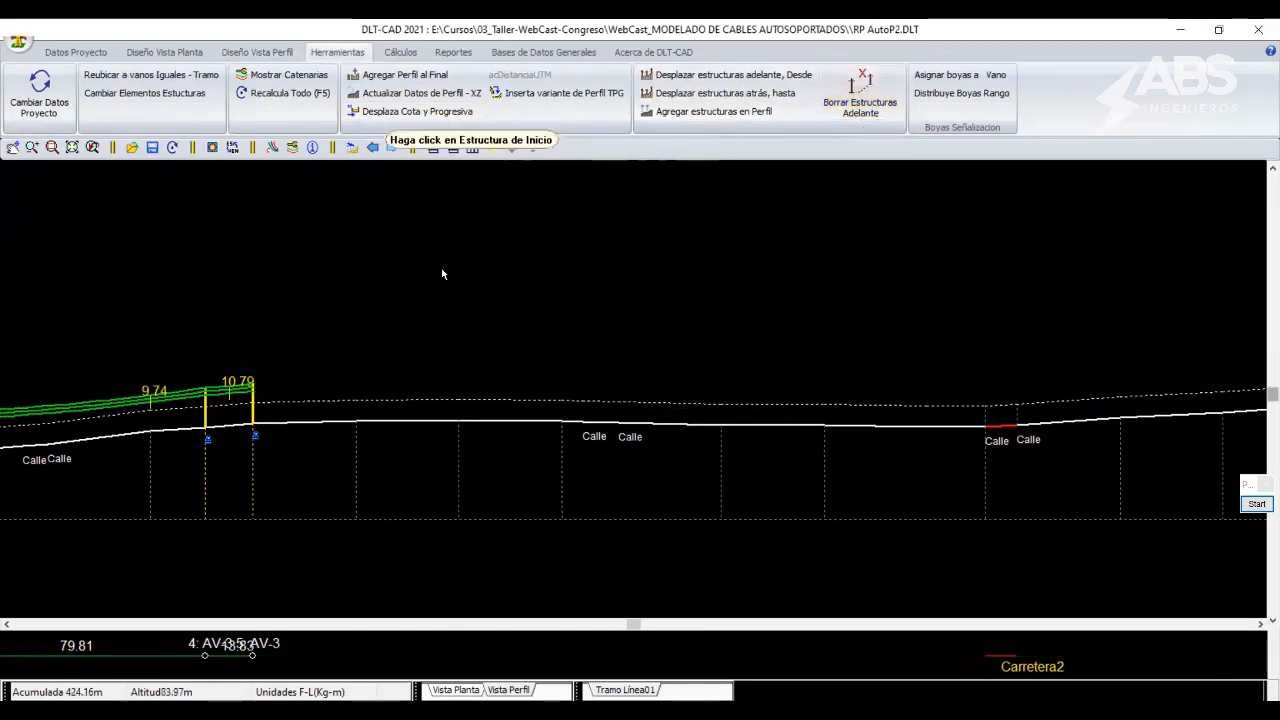
# Set the default structure geometry to P1 for the remaining part of the line.
pyautogui.click(262, 52)
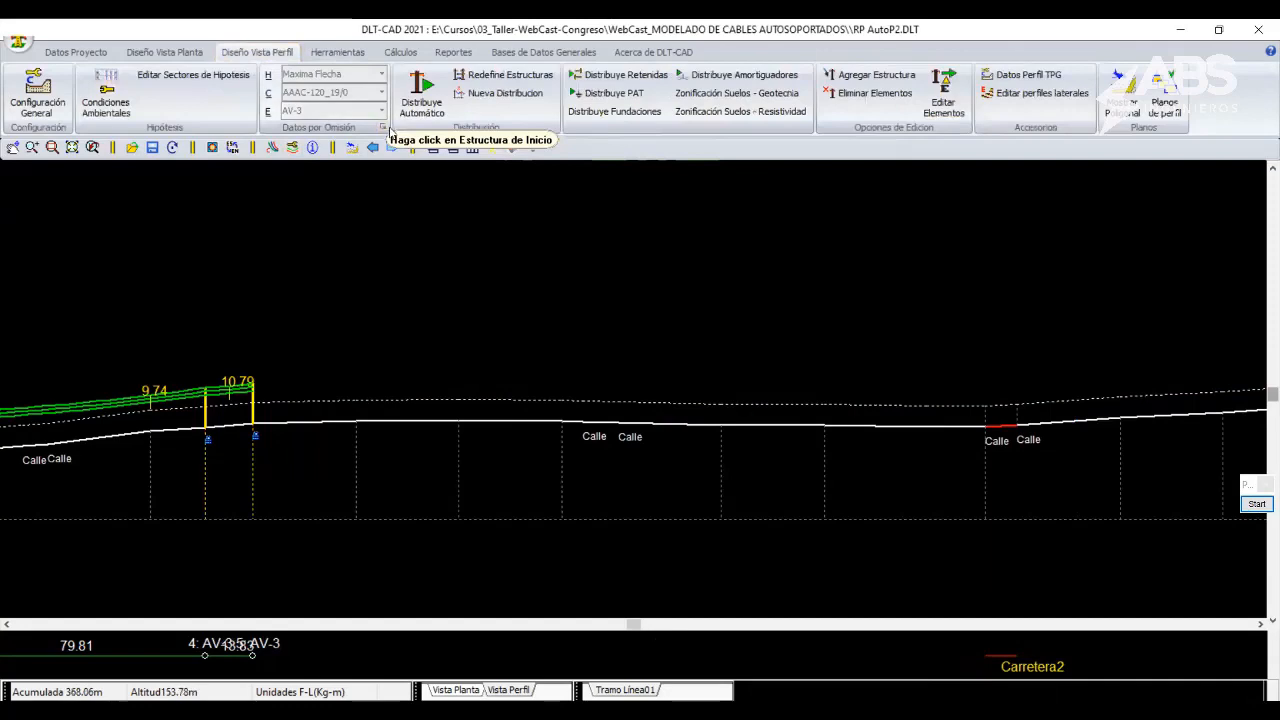
pyautogui.click(382, 128)
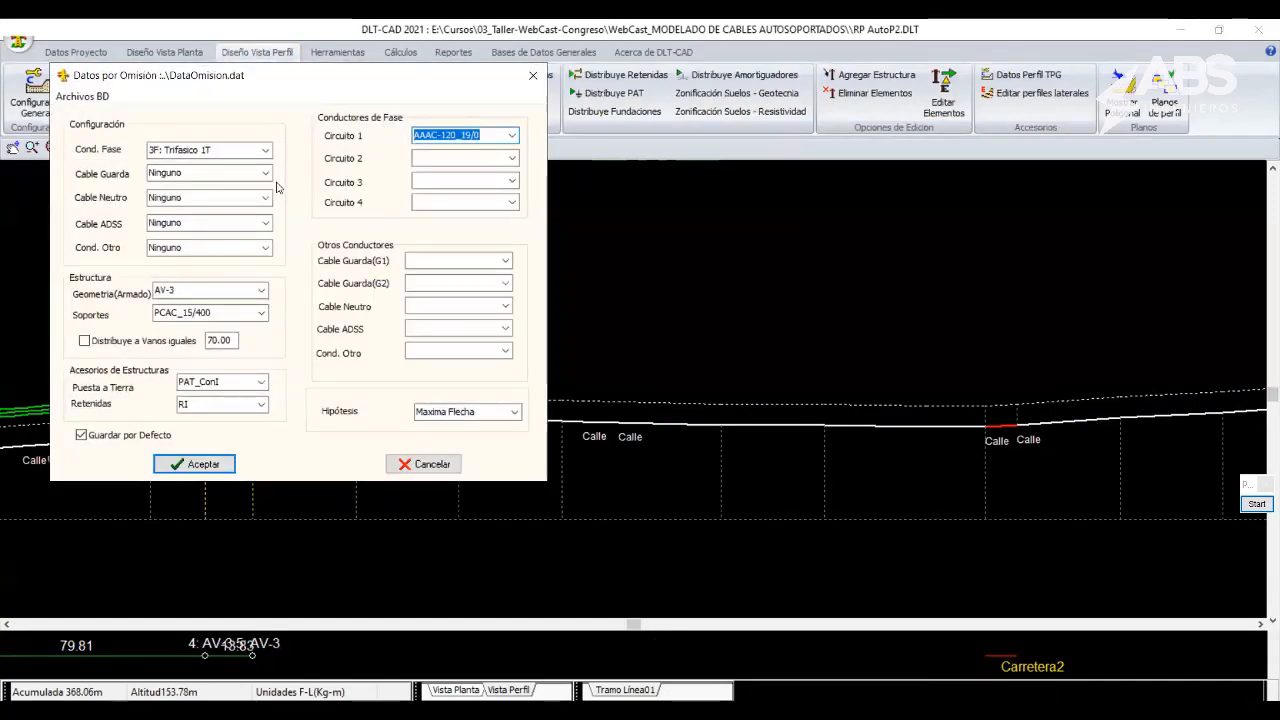
pyautogui.click(261, 290)
pyautogui.moveTo(261, 338); pyautogui.dragTo(261, 366)
pyautogui.click(162, 360)
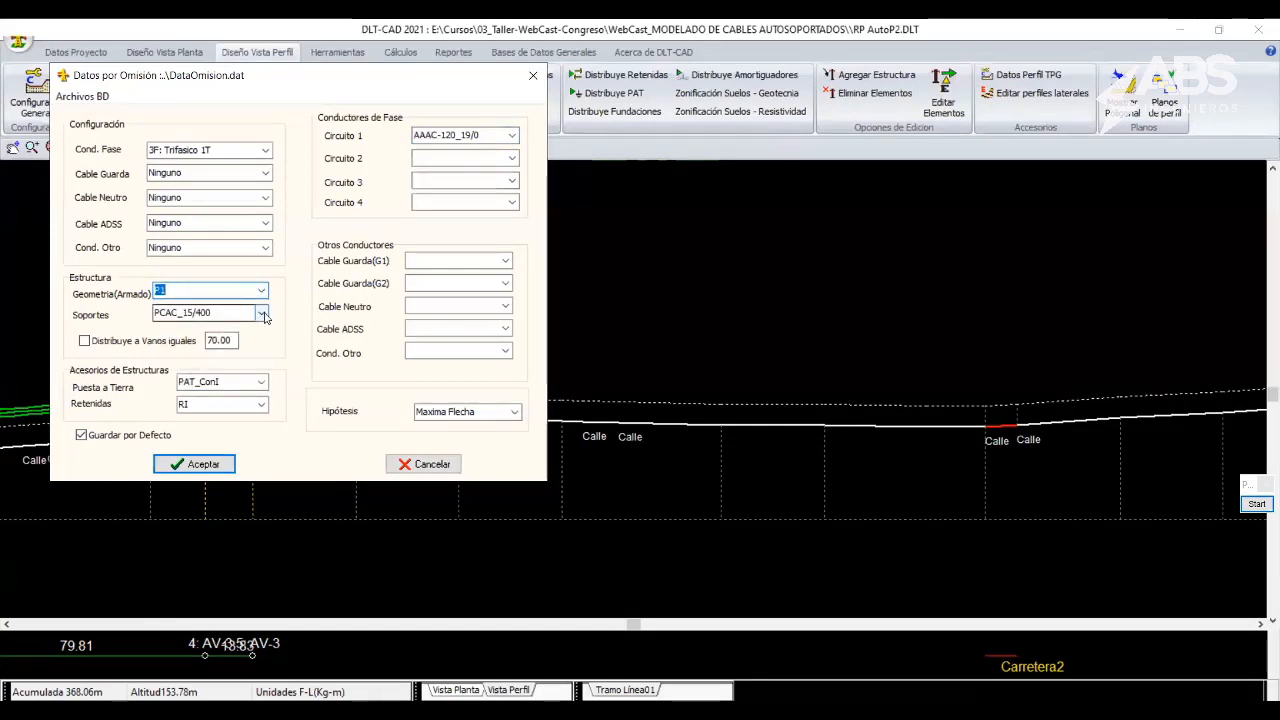
# Set the default circuit 1 phase conductor to 3-1x120mm2 (NA2XSA2Y-S) and distribute structures automatically beyond structure 5.
pyautogui.click(511, 135)
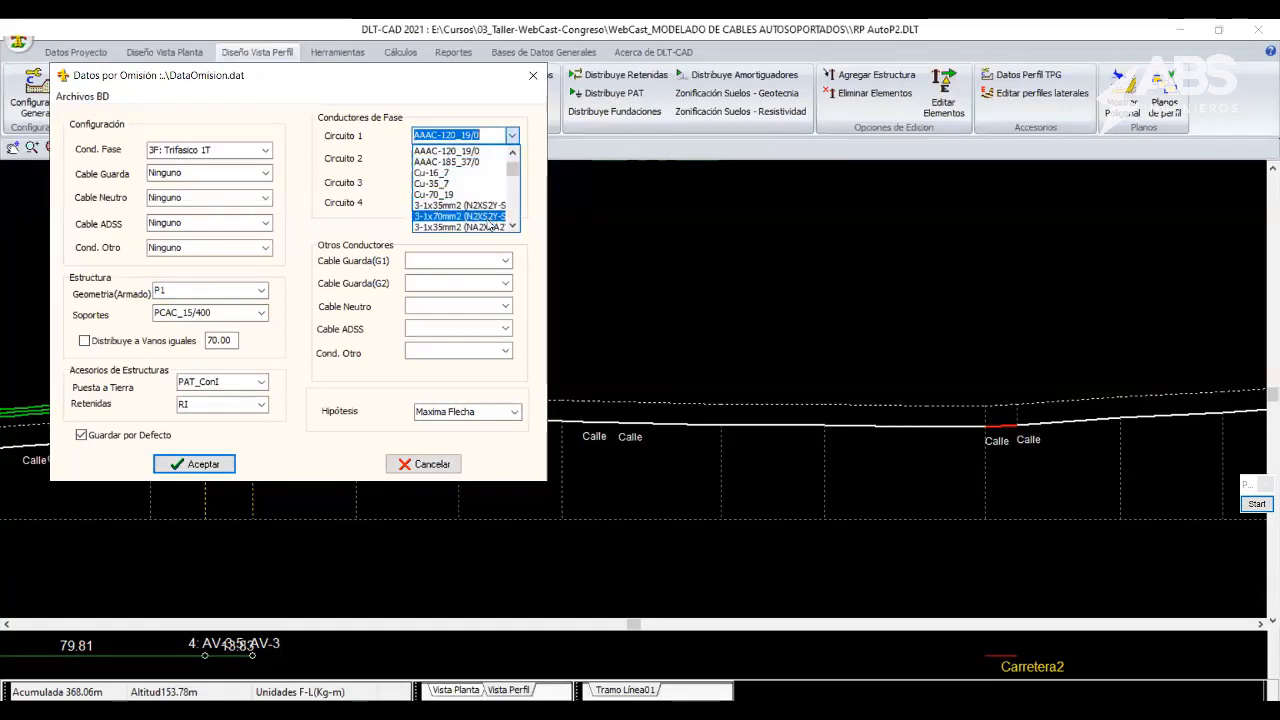
pyautogui.moveTo(513, 168); pyautogui.dragTo(512, 177)
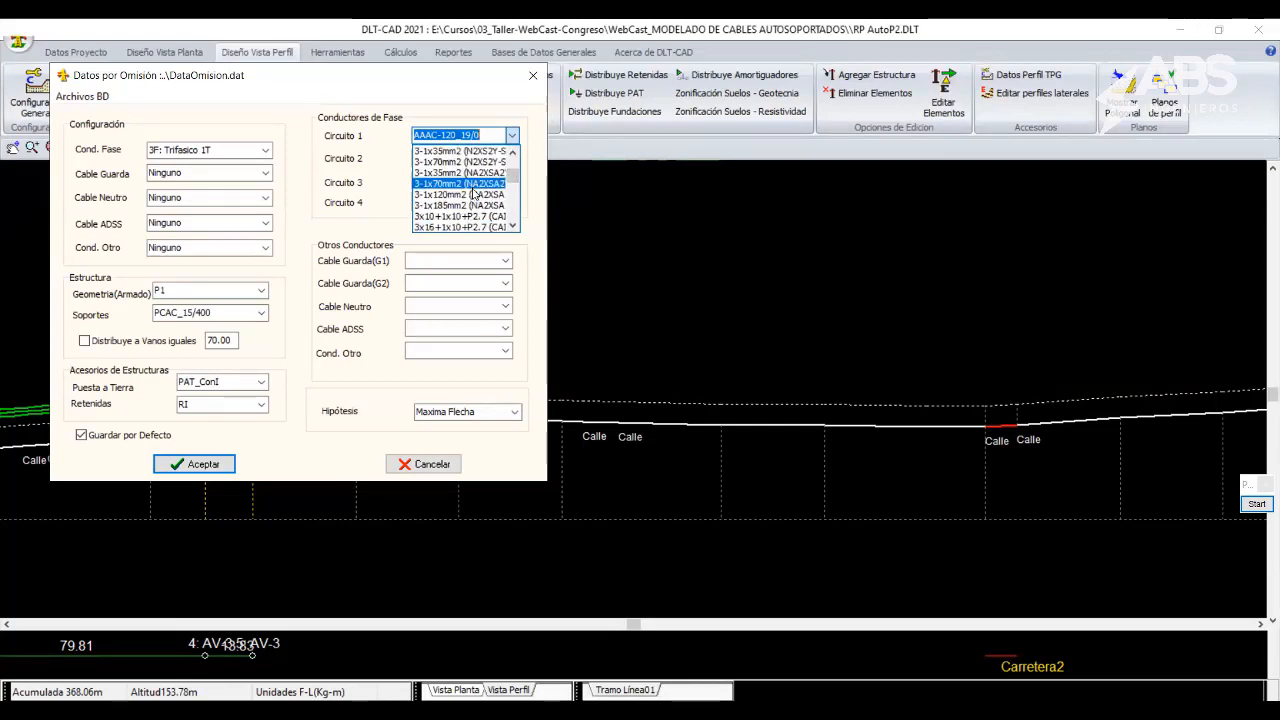
pyautogui.click(471, 195)
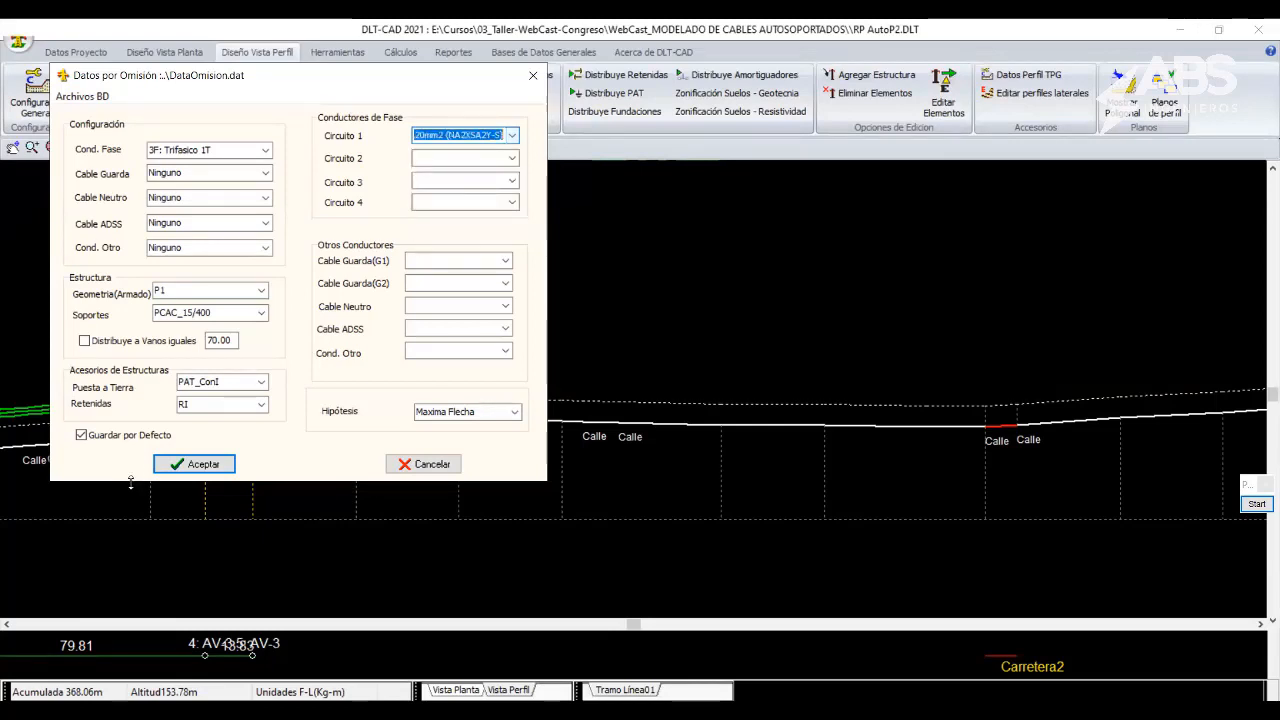
pyautogui.click(203, 465)
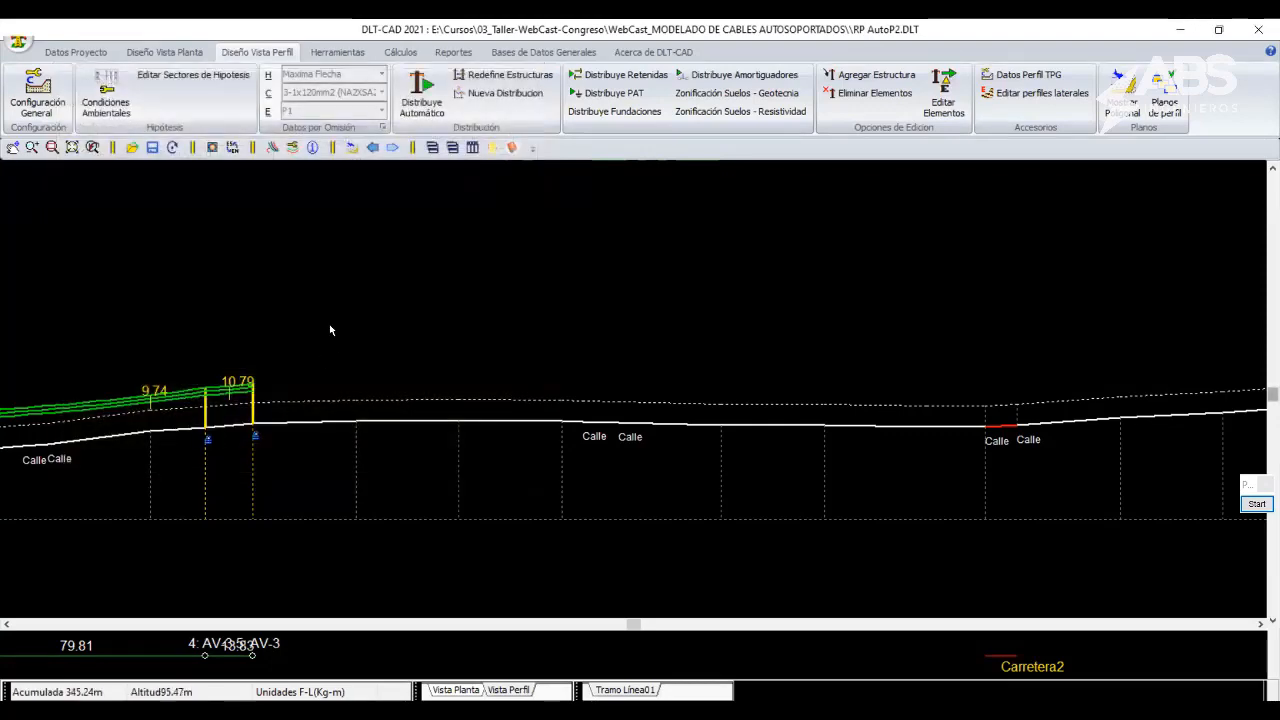
pyautogui.click(421, 95)
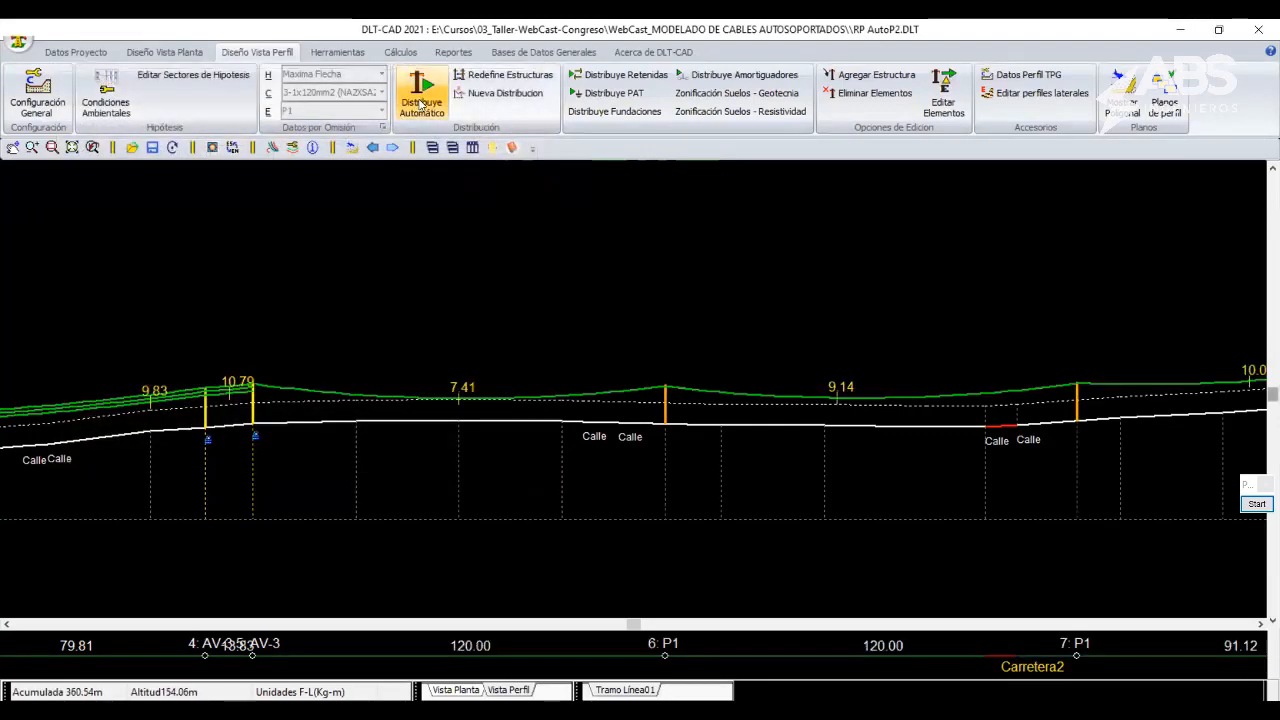
# Examine the profile around structure 5, where the bare conductors change to the self-supporting cable.
pyautogui.scroll(-4, 430, 441)
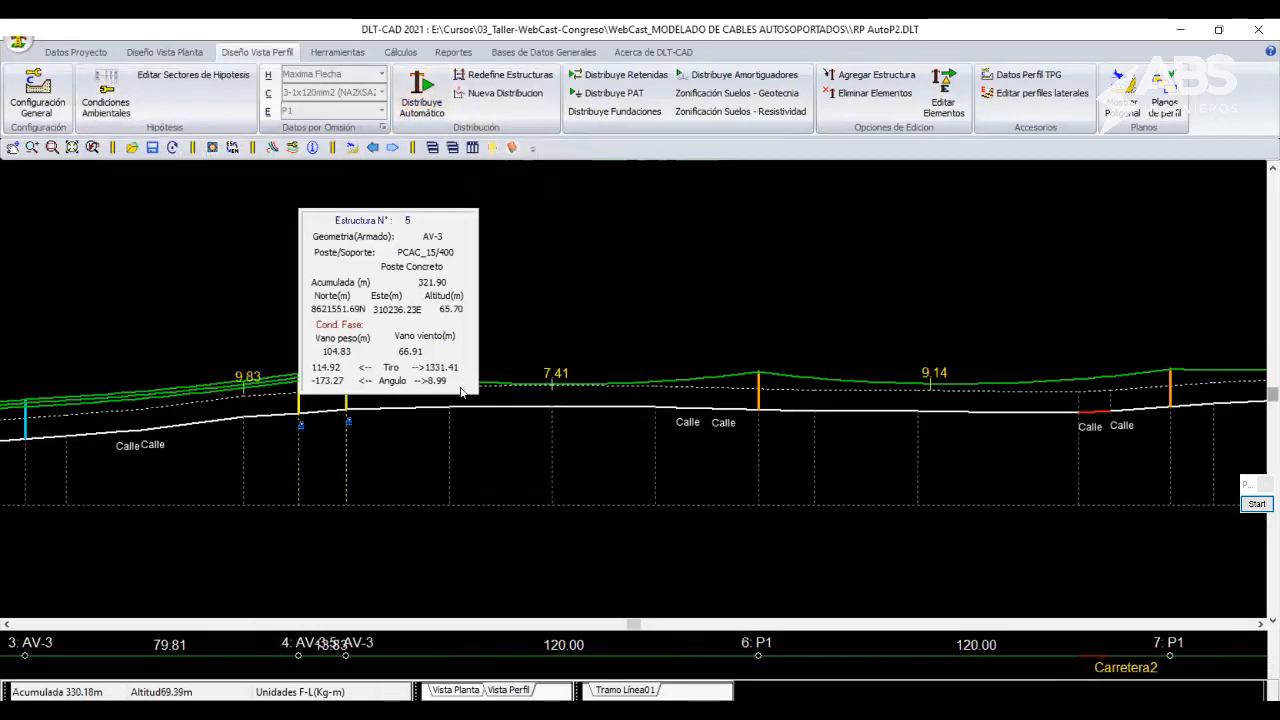
pyautogui.scroll(4, 540, 439)
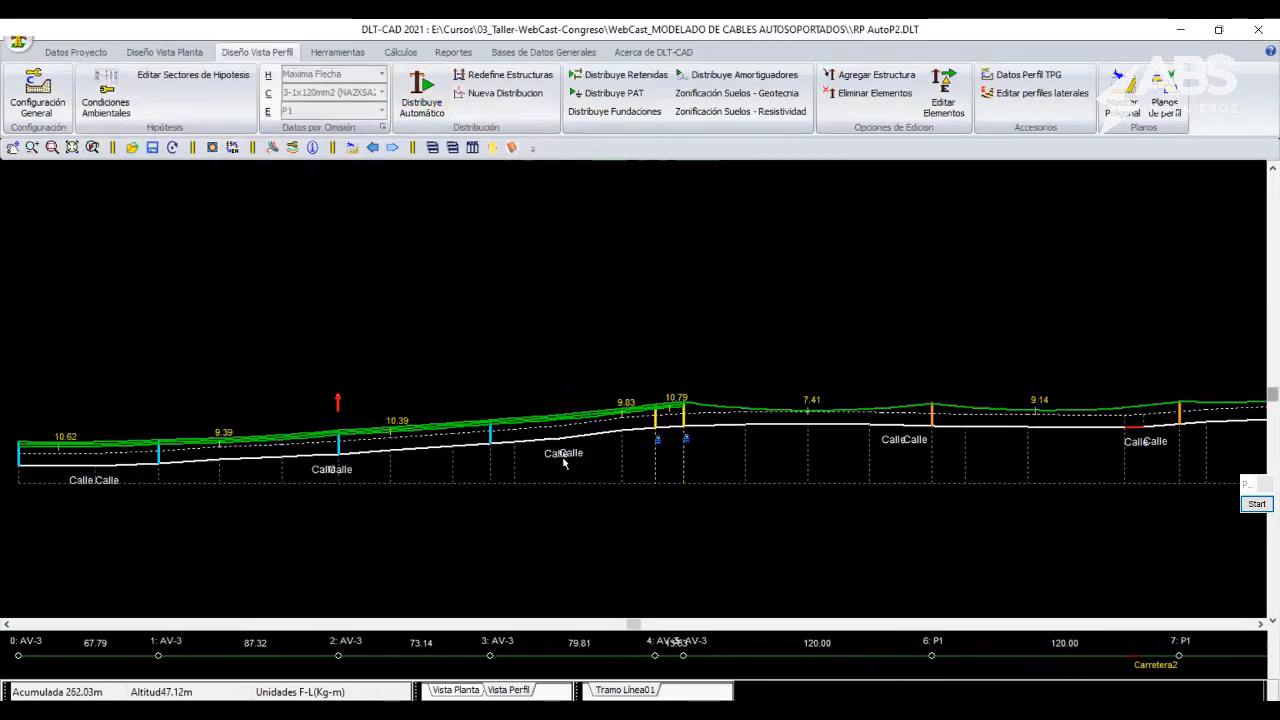
pyautogui.scroll(-2, 494, 460)
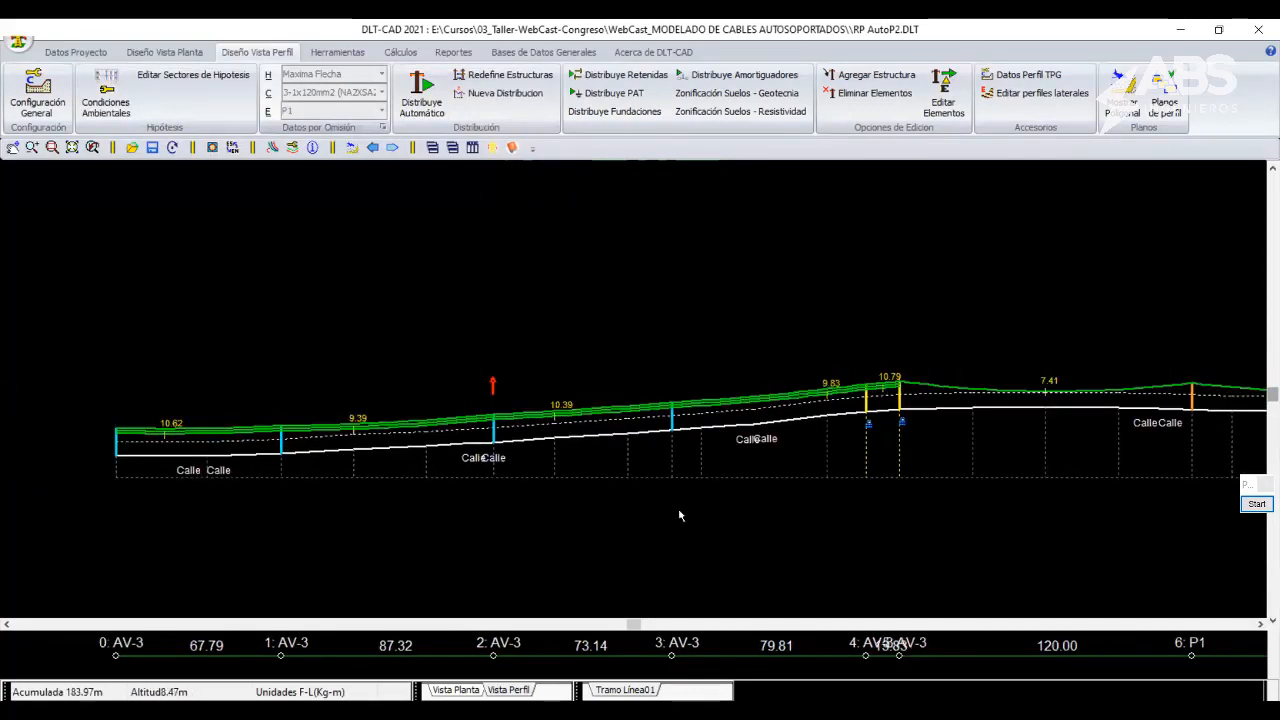
pyautogui.moveTo(752, 449); pyautogui.dragTo(556, 414, button='middle')
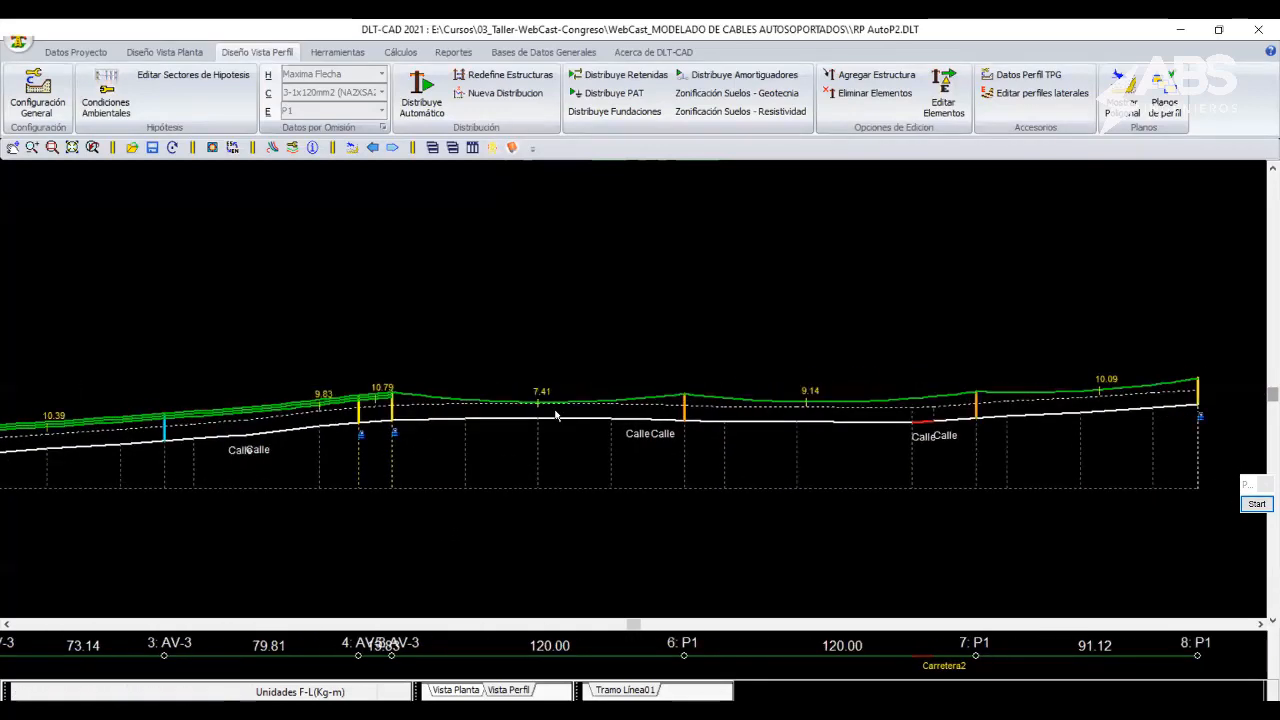
pyautogui.scroll(5, 386, 446)
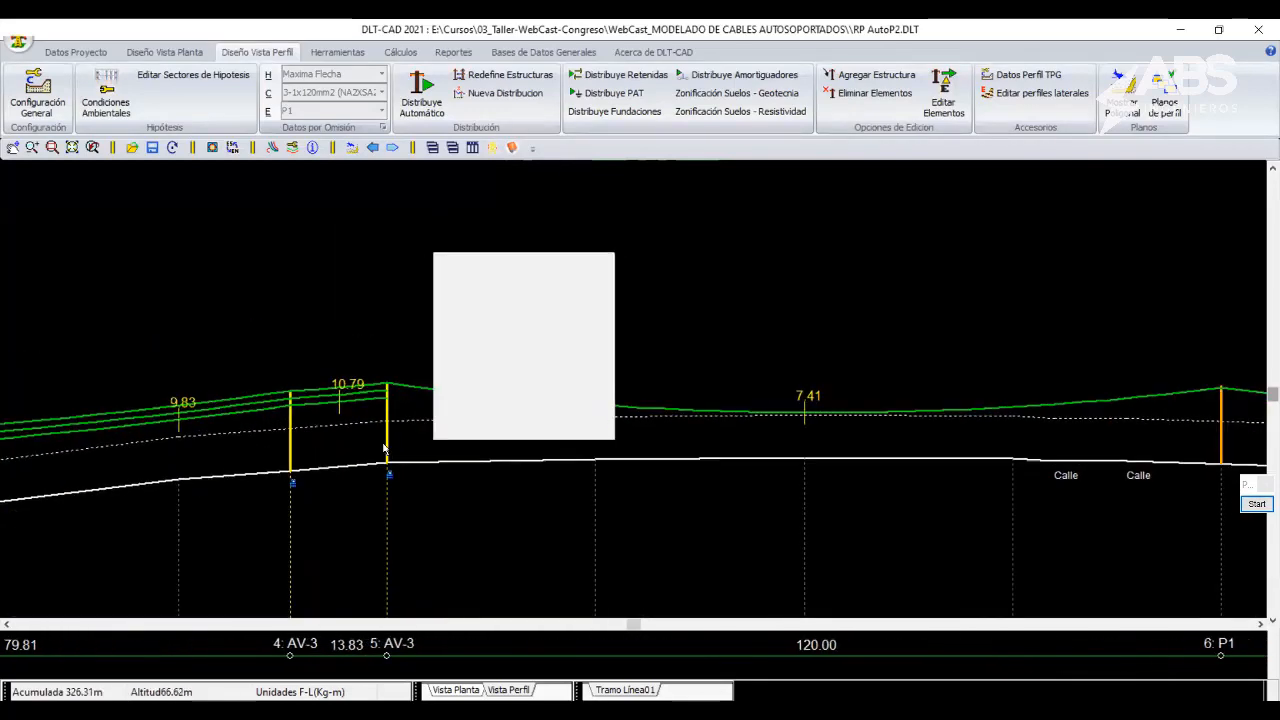
pyautogui.scroll(1, 384, 448)
pyautogui.moveTo(384, 448); pyautogui.dragTo(302, 424, button='middle')
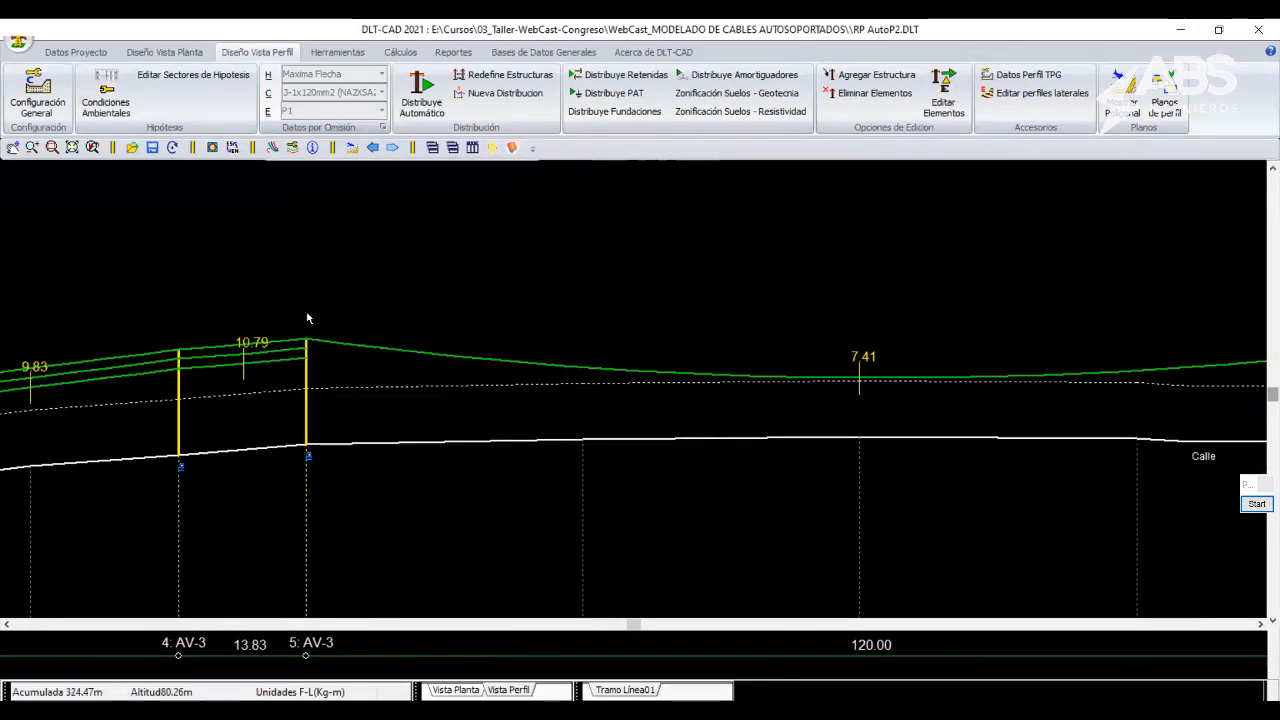
# Examine the AV-13 assembly in the structures database.
pyautogui.click(530, 54)
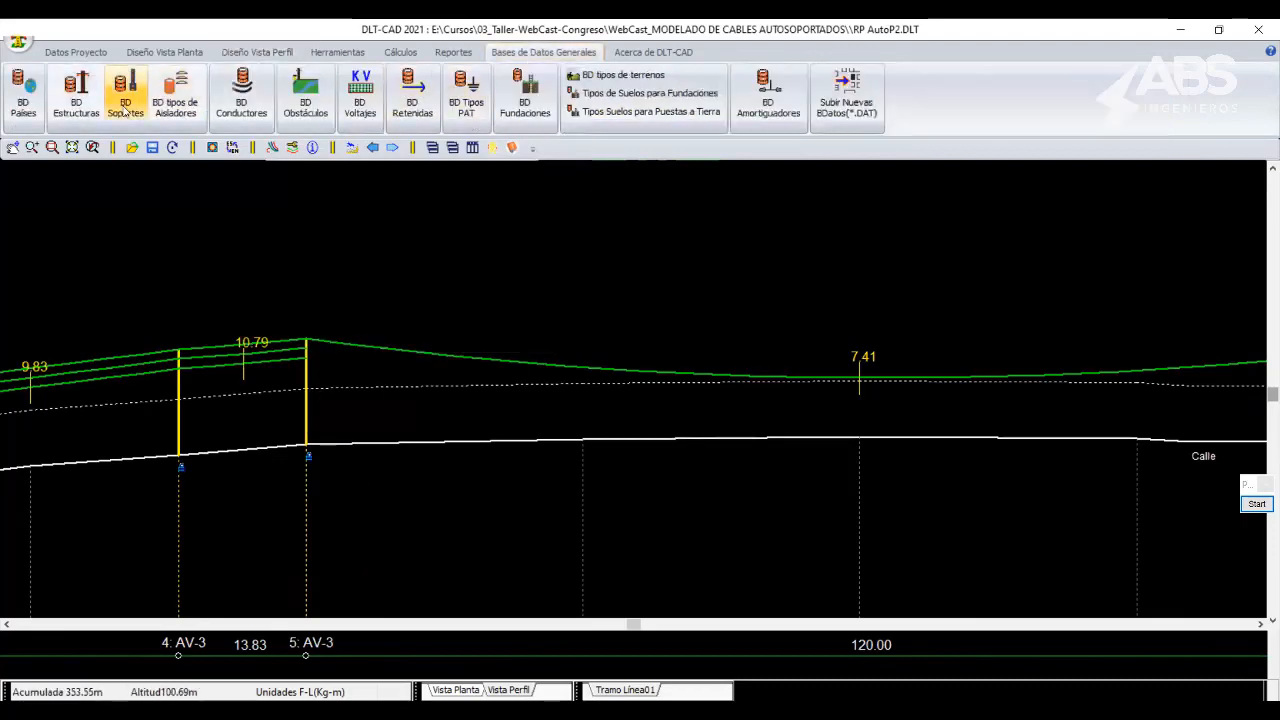
pyautogui.click(76, 95)
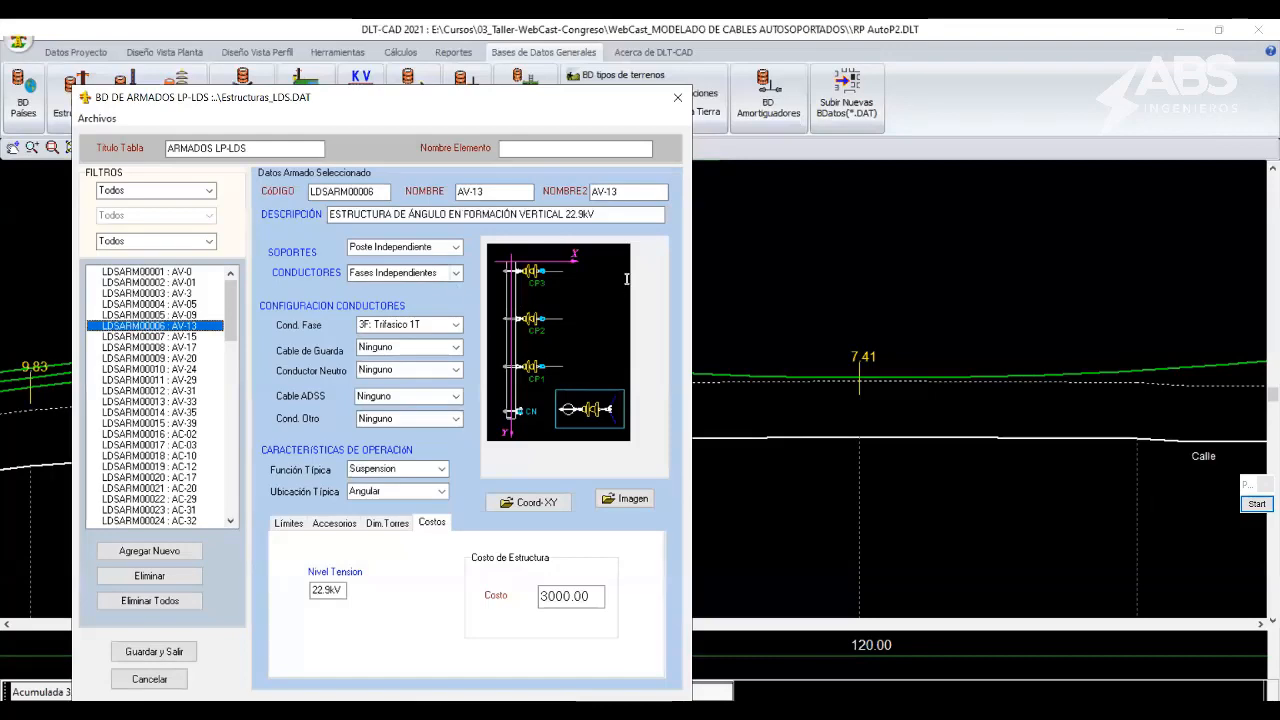
pyautogui.click(677, 97)
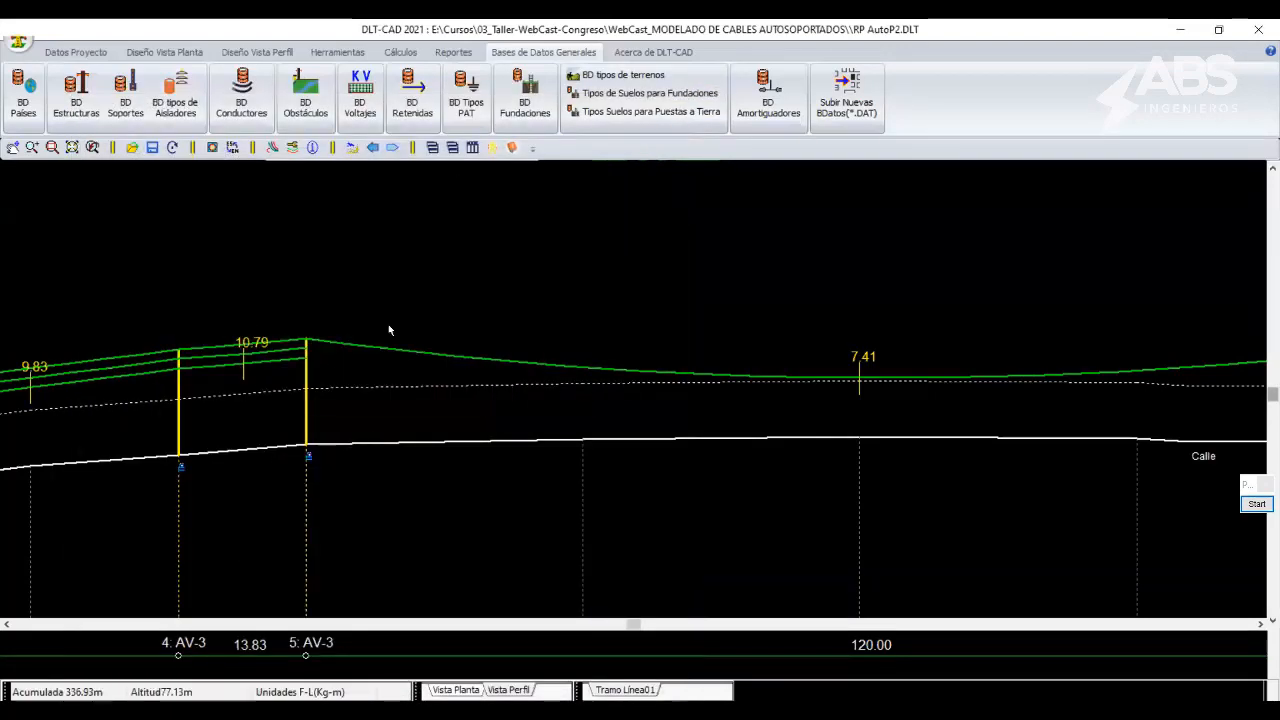
pyautogui.moveTo(317, 407)
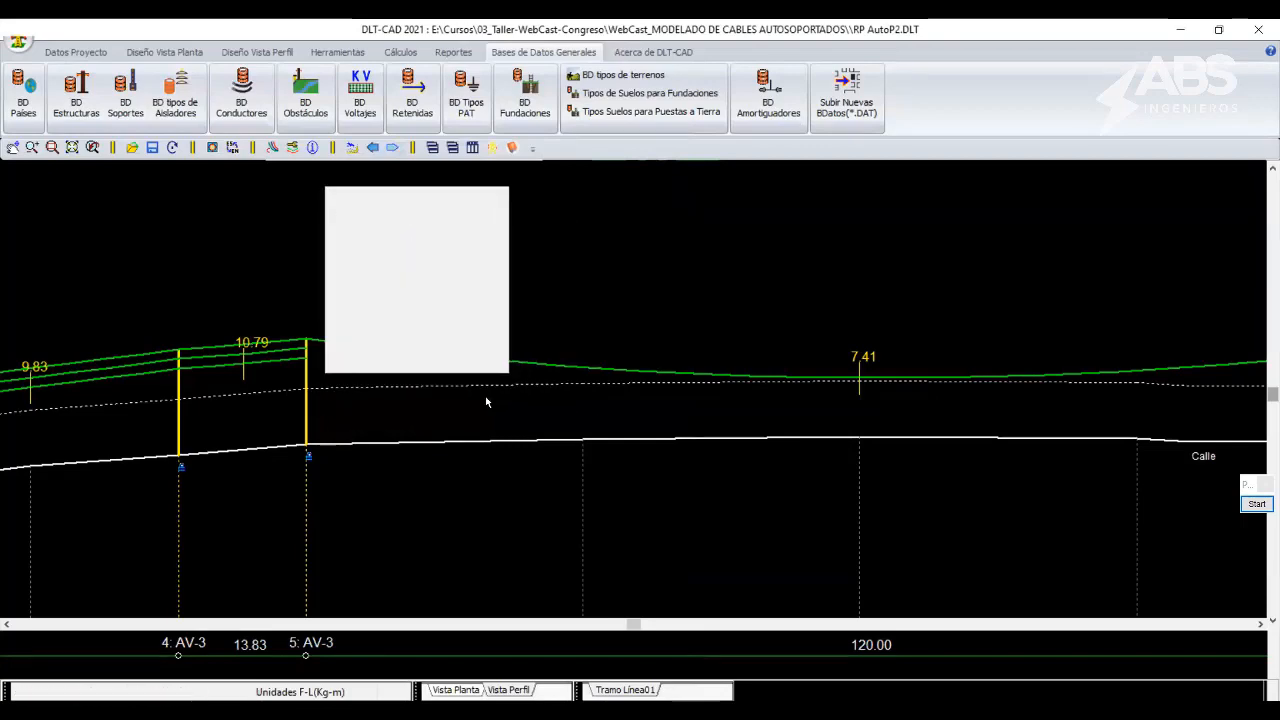
# Add a P1 structure in the span after structure 6, about 38 m beyond it.
pyautogui.moveTo(591, 400); pyautogui.dragTo(180, 400, button='middle')
pyautogui.moveTo(650, 400); pyautogui.dragTo(370, 436, button='middle')
pyautogui.scroll(-1, 620, 400)
pyautogui.scroll(-4, 440, 446)
pyautogui.moveTo(470, 450); pyautogui.dragTo(644, 398, button='middle')
pyautogui.click(263, 53)
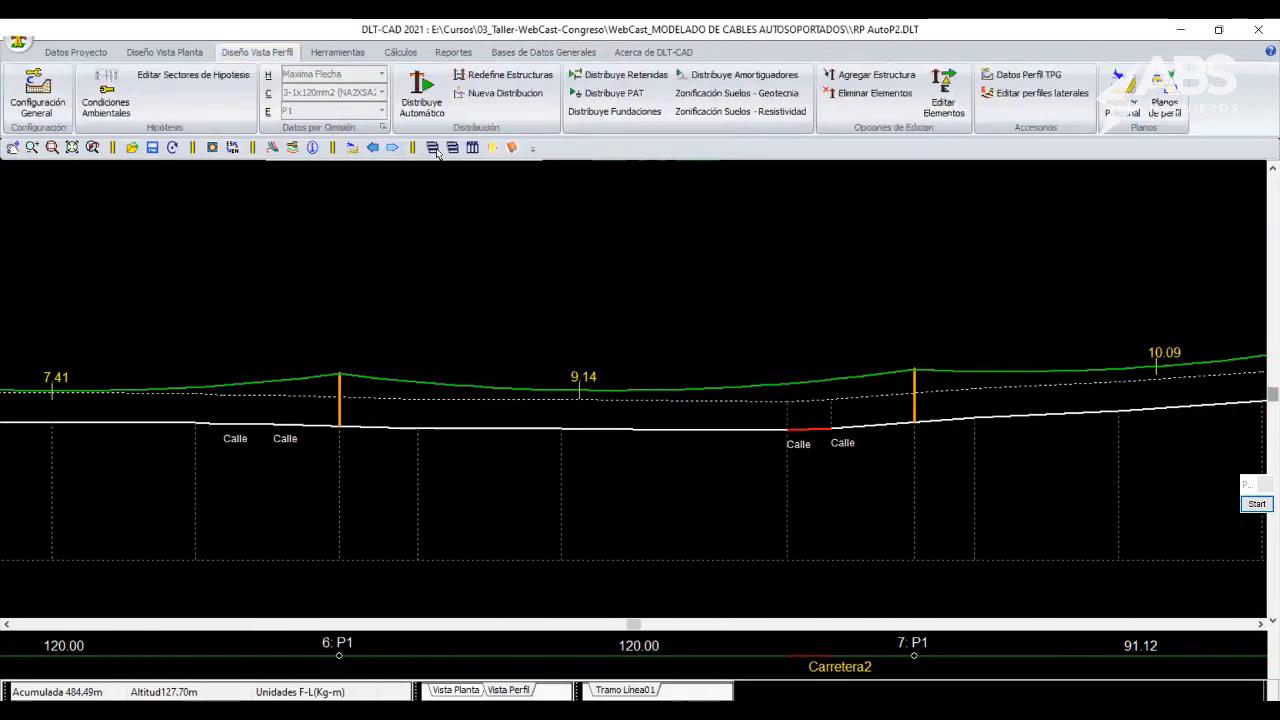
pyautogui.scroll(-1, 638, 510)
pyautogui.click(532, 428)
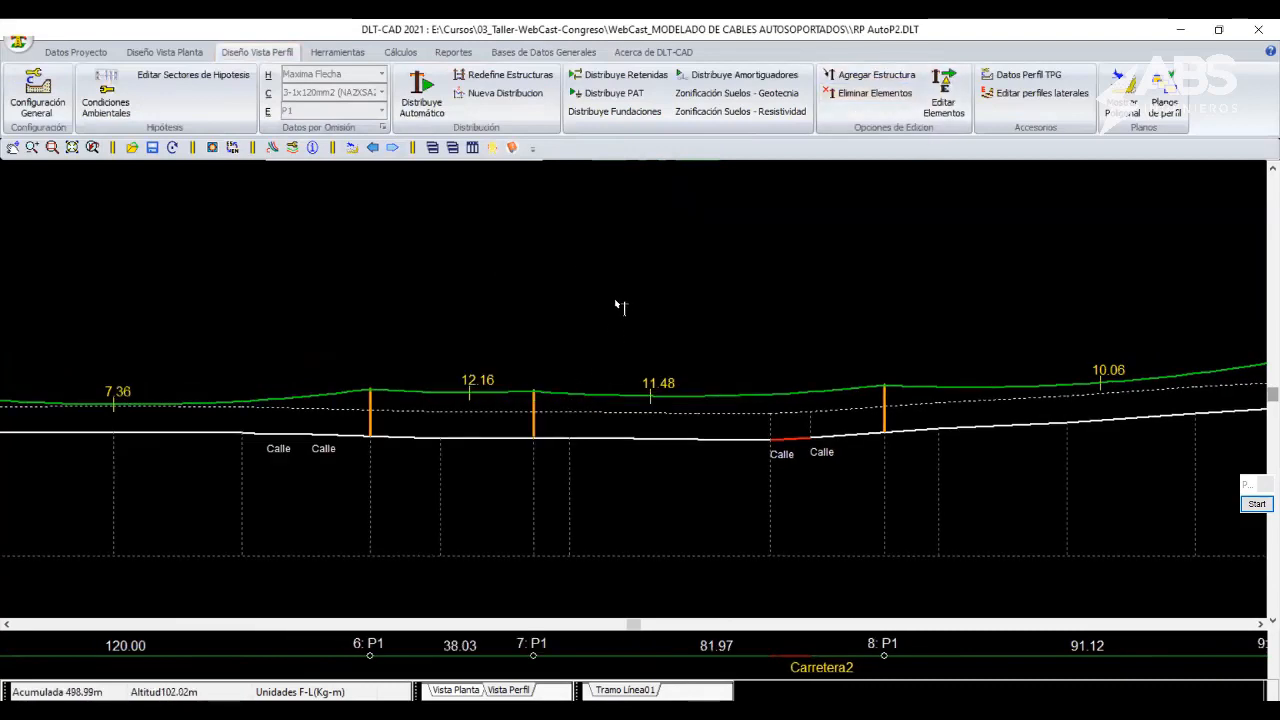
pyautogui.rightClick(620, 306)
pyautogui.click(634, 320)
# Move structures 6 and 7 with the support-dragging command, leaving spans of about 84, 72 and 84 m beyond structure 5.
pyautogui.rightClick(634, 322)
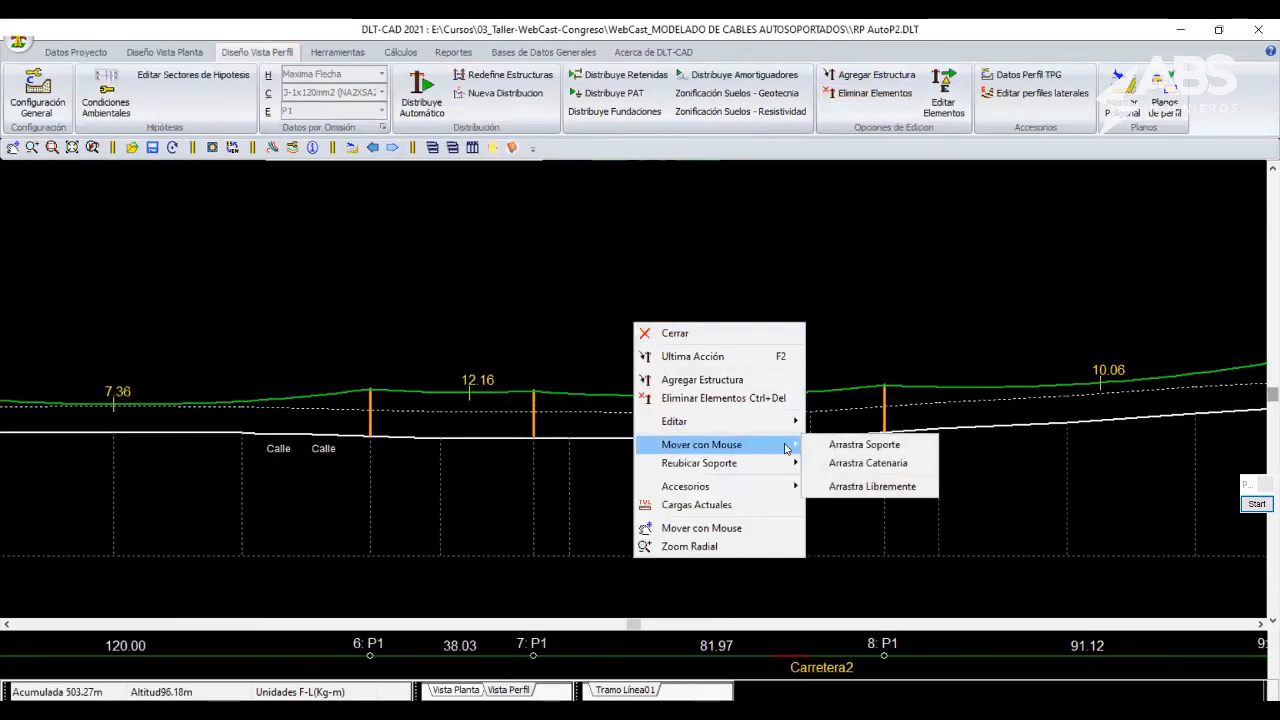
pyautogui.click(864, 444)
pyautogui.moveTo(592, 410); pyautogui.dragTo(506, 411)
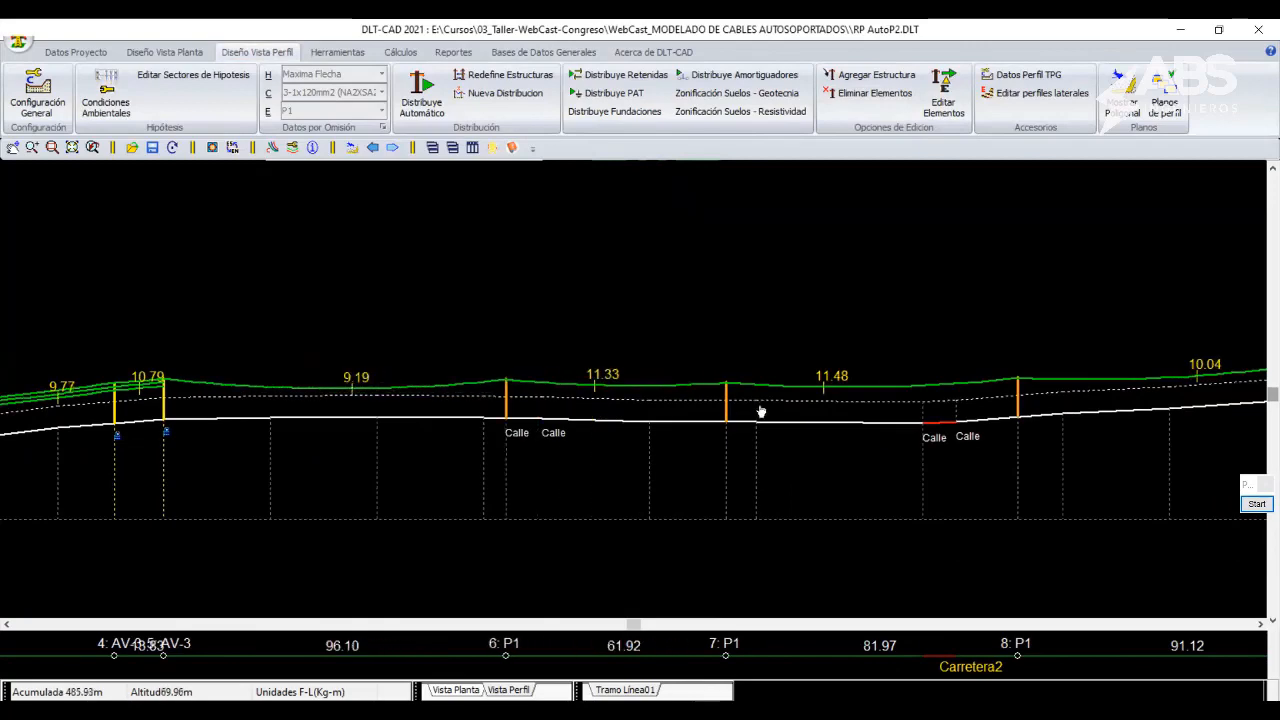
pyautogui.moveTo(727, 412); pyautogui.dragTo(707, 414)
pyautogui.moveTo(506, 415); pyautogui.dragTo(461, 413)
pyautogui.moveTo(708, 412); pyautogui.dragTo(718, 412)
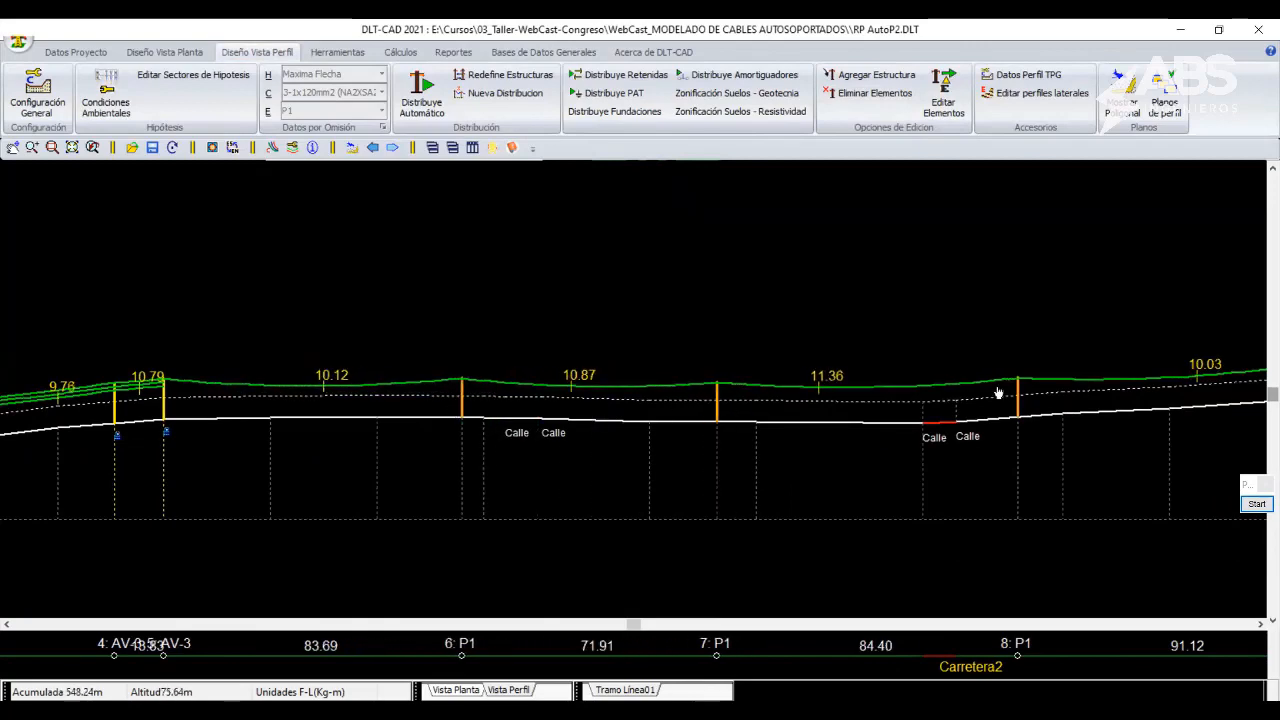
# Shift structures 8 and 6 to even out the spans beyond structure 5 at about 80, 75, 86 and 90 m.
pyautogui.moveTo(1016, 397); pyautogui.dragTo(980, 404)
pyautogui.moveTo(1027, 431); pyautogui.dragTo(752, 459, button='middle')
pyautogui.moveTo(707, 446); pyautogui.dragTo(750, 438)
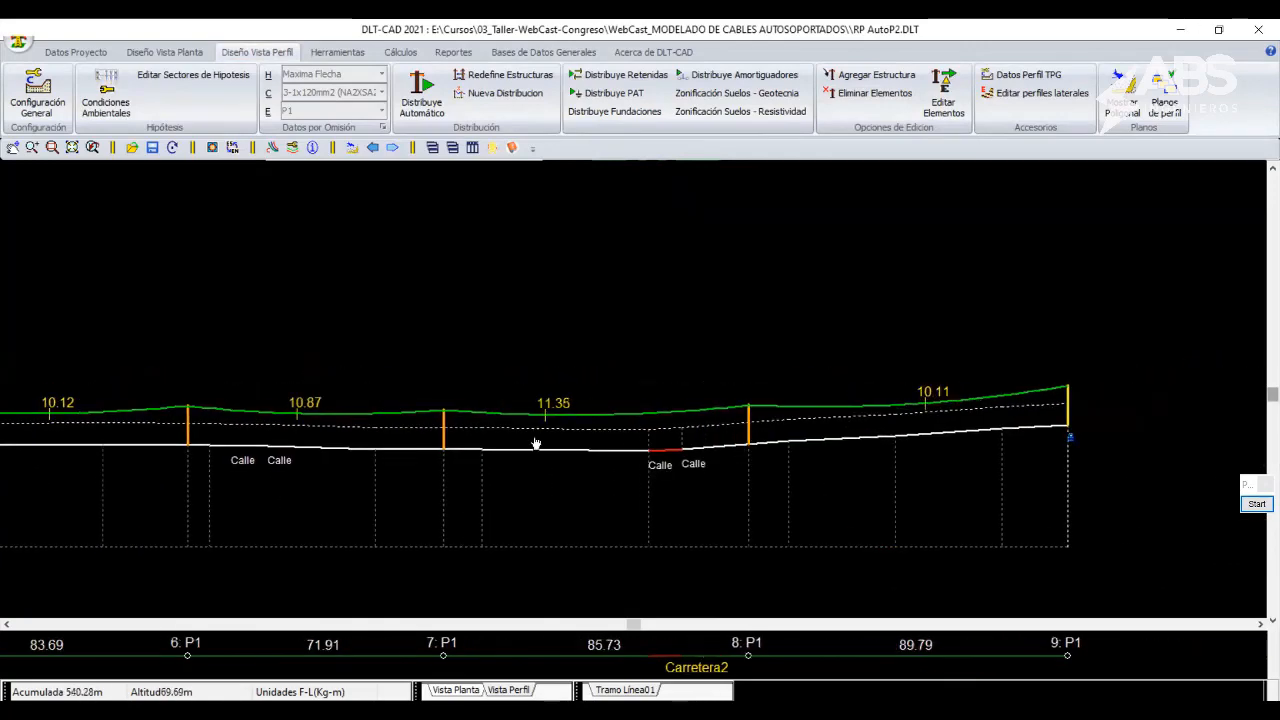
pyautogui.moveTo(261, 447); pyautogui.dragTo(616, 447, button='middle')
pyautogui.moveTo(545, 435); pyautogui.dragTo(533, 434)
pyautogui.rightClick(600, 333)
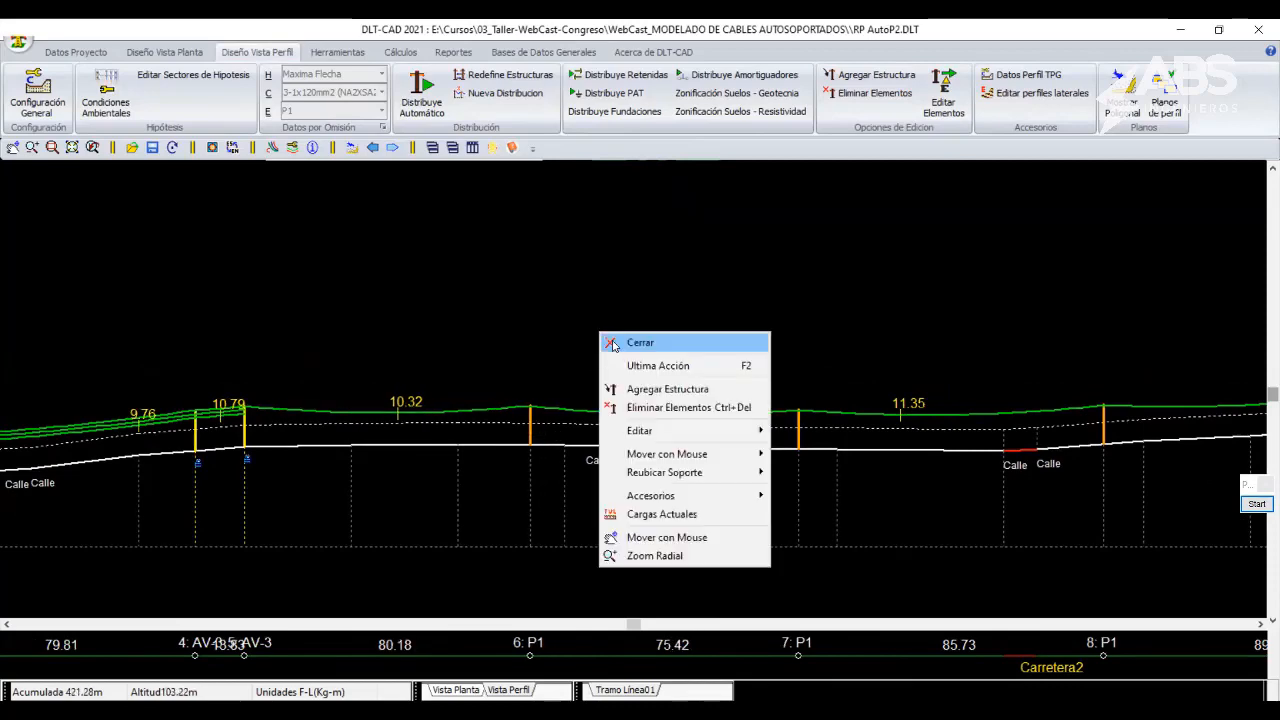
pyautogui.click(608, 324)
# Examine the whole line profile and the data of structure 5, where the bare conductor meets the self-supporting cable.
pyautogui.scroll(-4, 624, 462)
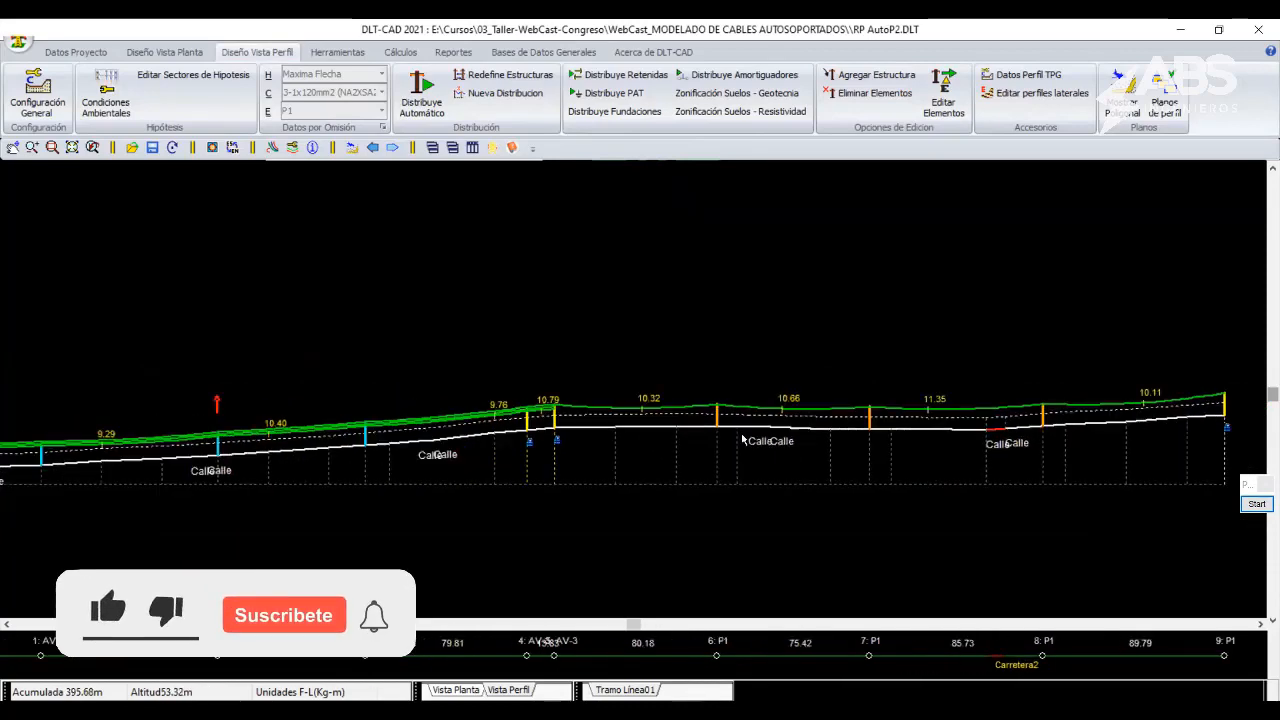
pyautogui.moveTo(512, 452); pyautogui.dragTo(478, 457, button='middle')
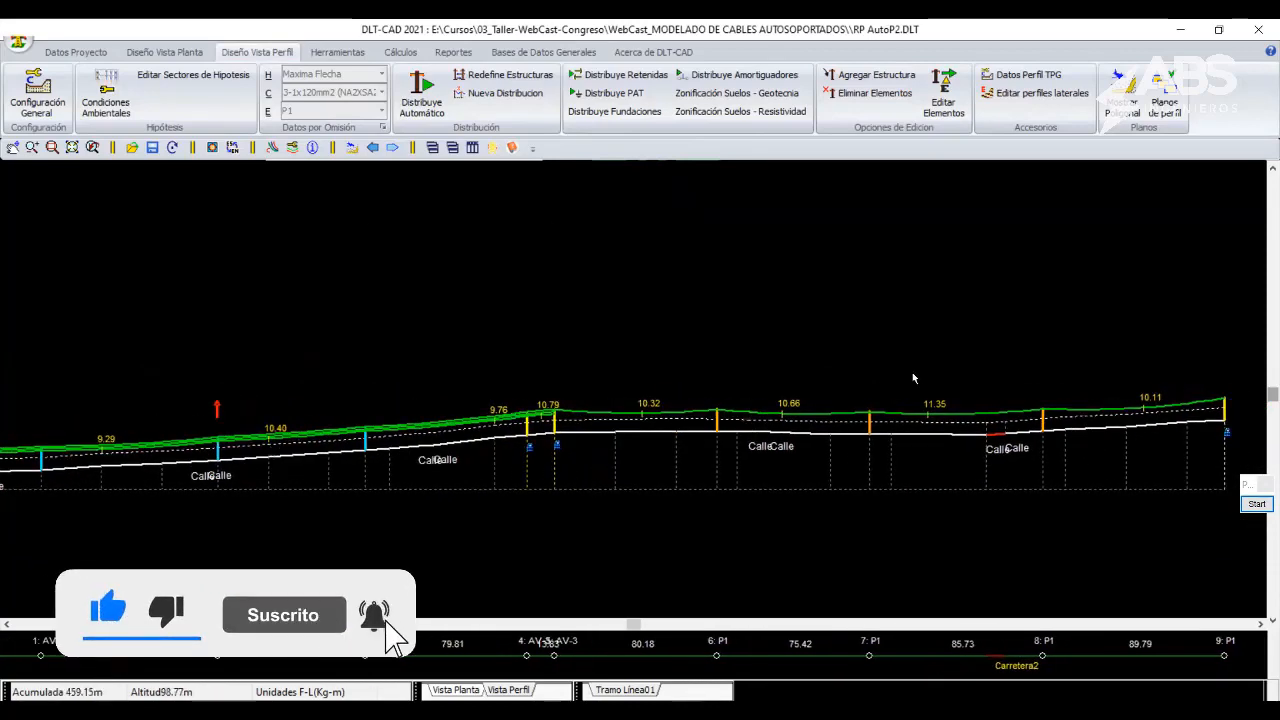
pyautogui.rightClick(885, 398)
pyautogui.click(791, 428)
pyautogui.moveTo(343, 457); pyautogui.dragTo(467, 452, button='middle')
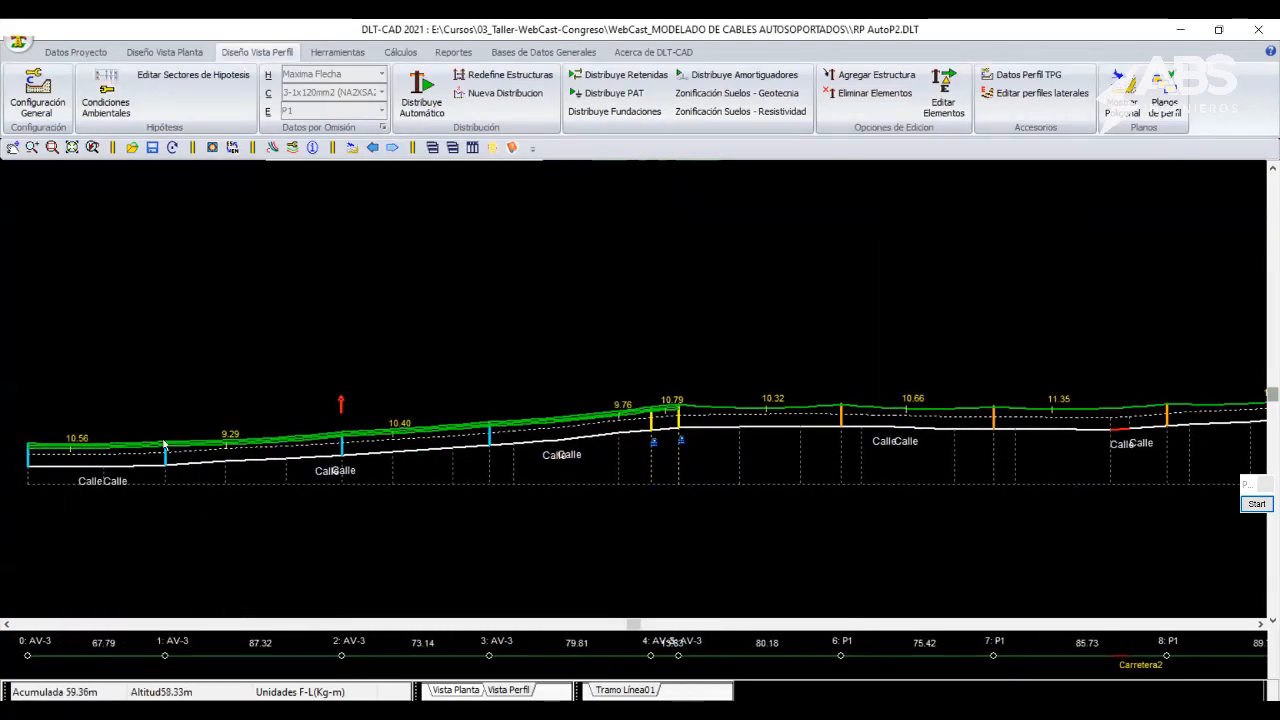
pyautogui.rightClick(348, 427)
pyautogui.moveTo(740, 421); pyautogui.dragTo(588, 476, button='middle')
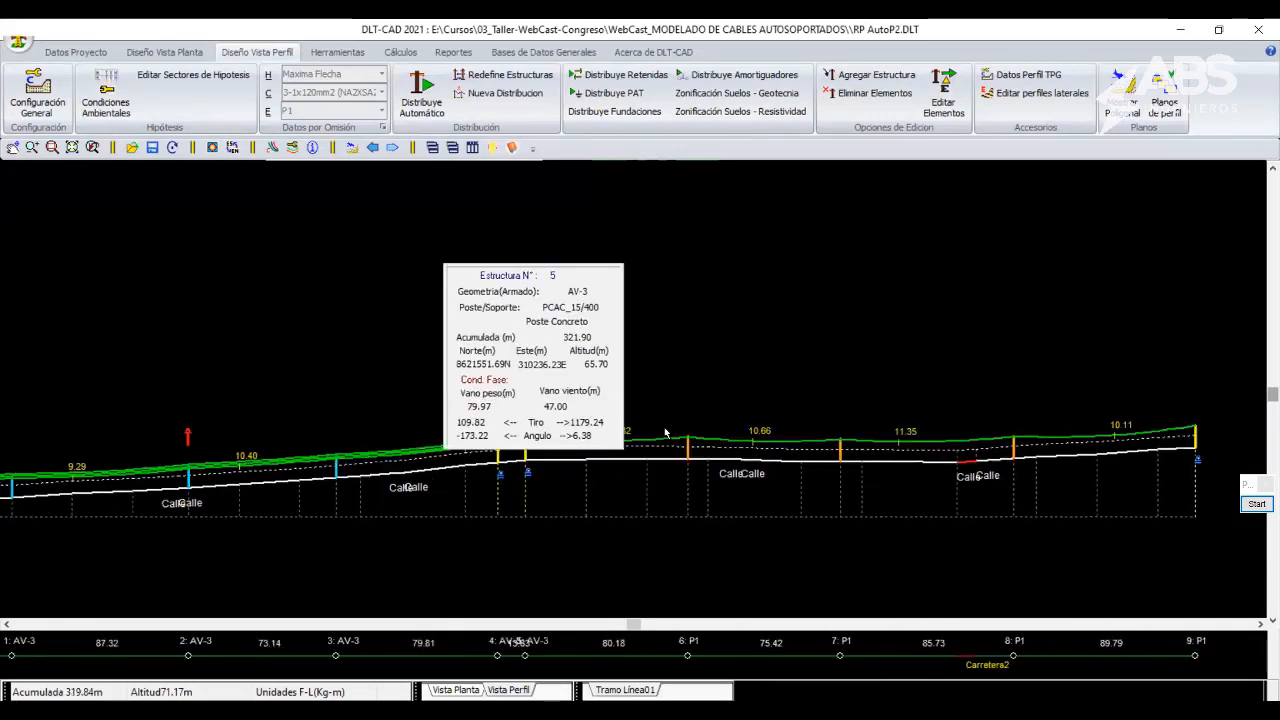
pyautogui.moveTo(442, 478); pyautogui.dragTo(688, 456, button='middle')
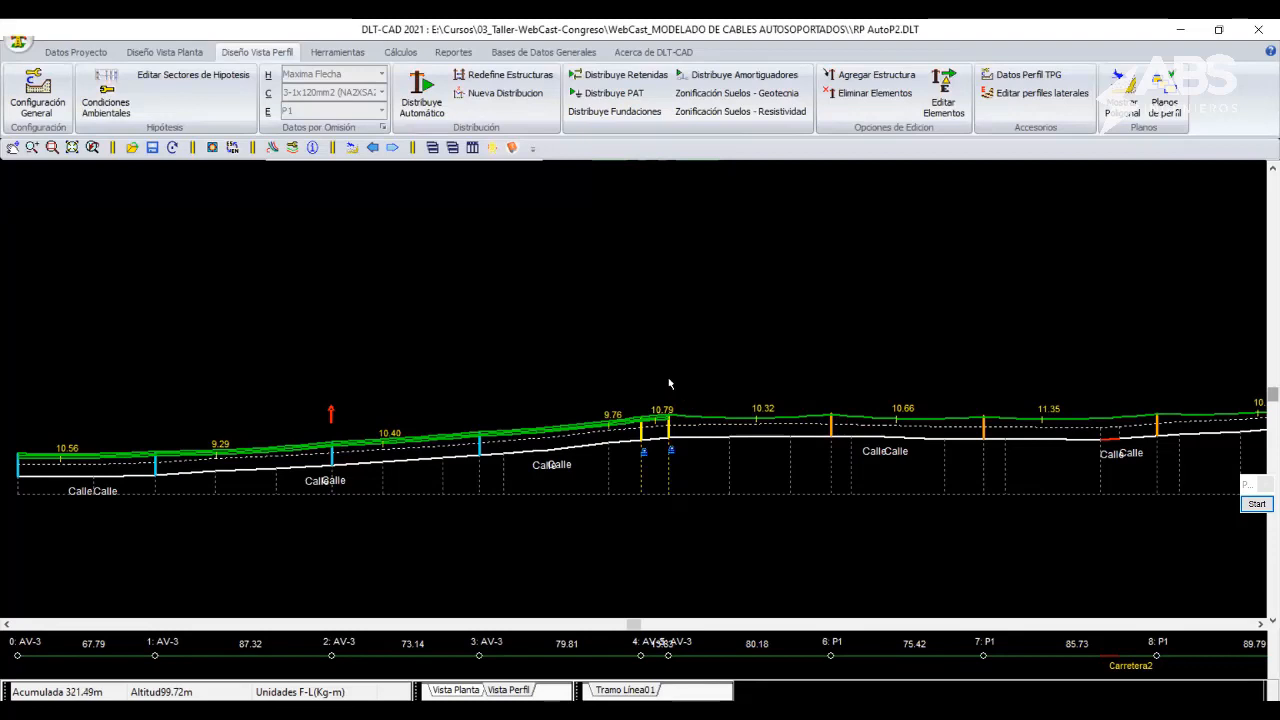
pyautogui.moveTo(633, 438)
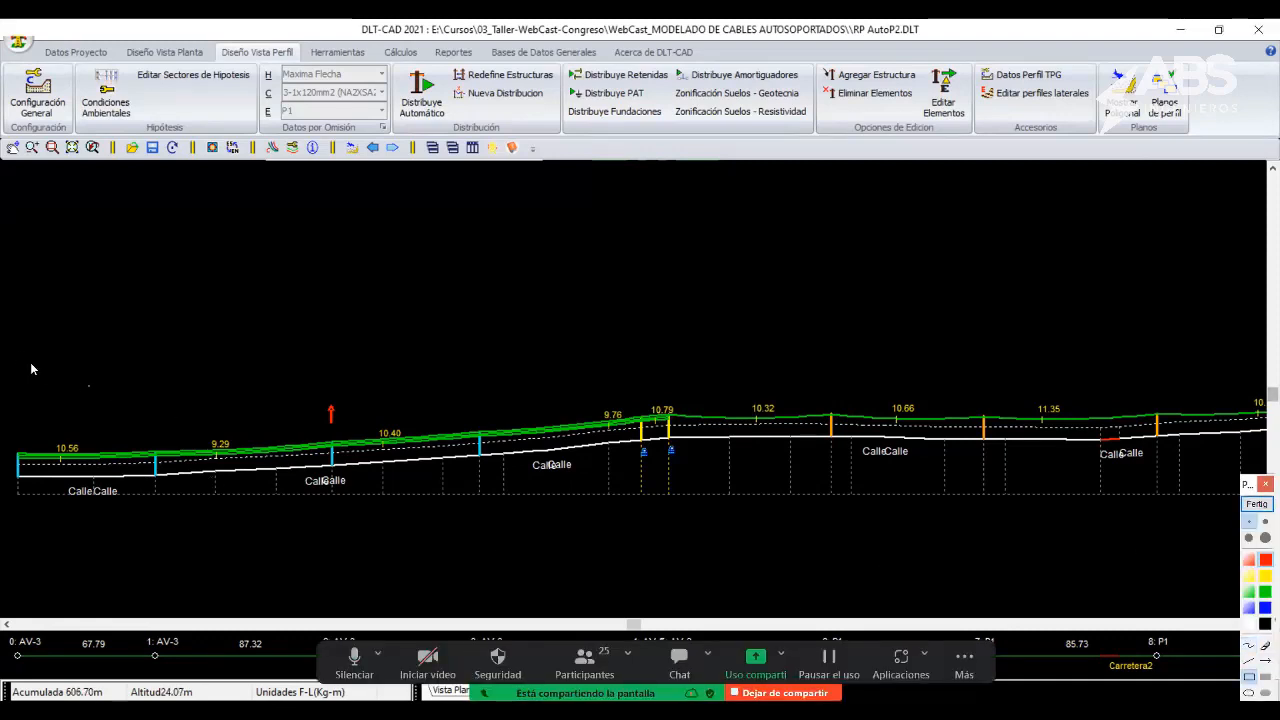
# Outline the AV-3 stretch and the P1 stretch with red rectangles on the screen, and clear the annotations.
pyautogui.moveTo(14, 345)
pyautogui.mouseDown()
pyautogui.moveTo(465, 516)
pyautogui.moveTo(660, 528)
pyautogui.mouseUp()
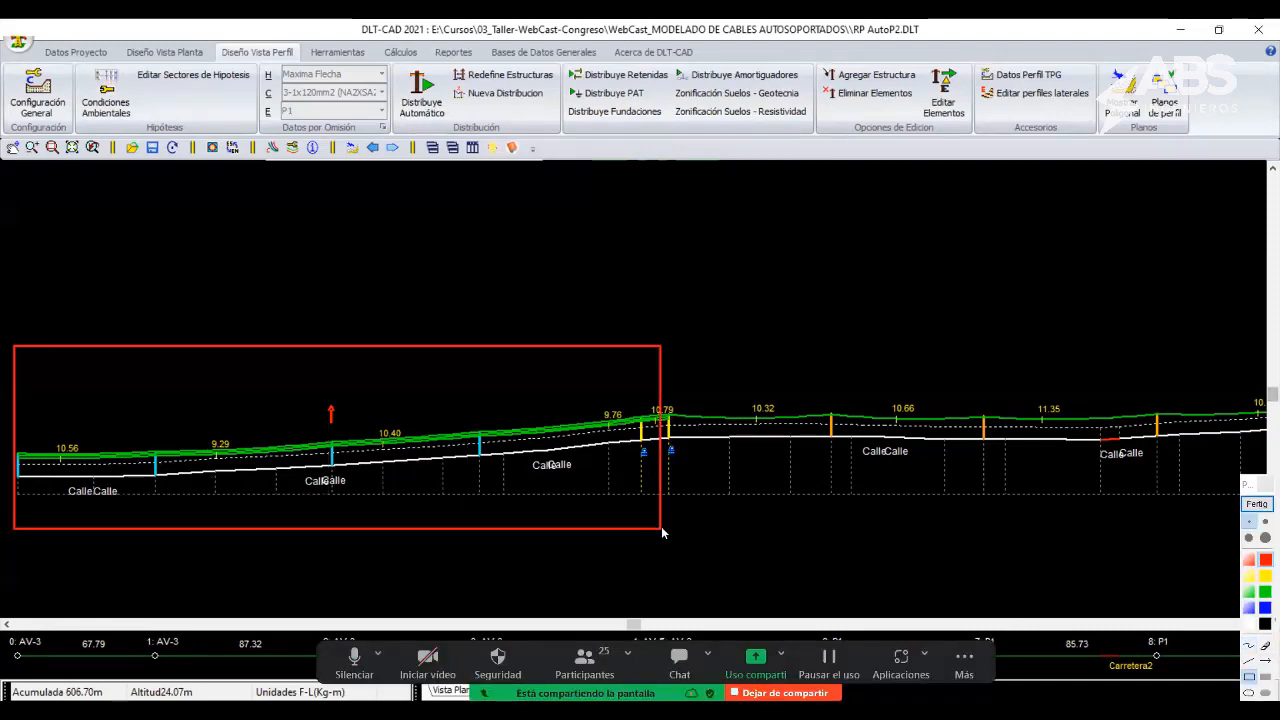
pyautogui.moveTo(672, 292)
pyautogui.mouseDown()
pyautogui.moveTo(1093, 562)
pyautogui.moveTo(1251, 546)
pyautogui.mouseUp()
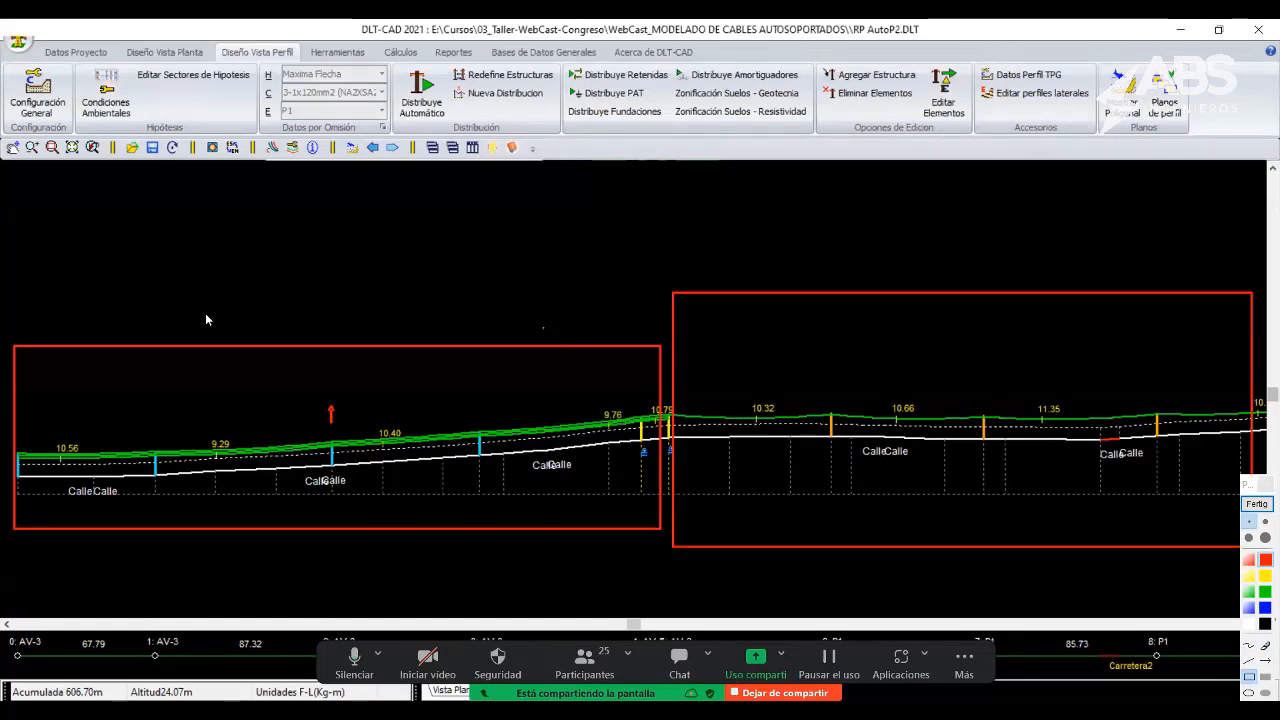
pyautogui.click(1256, 506)
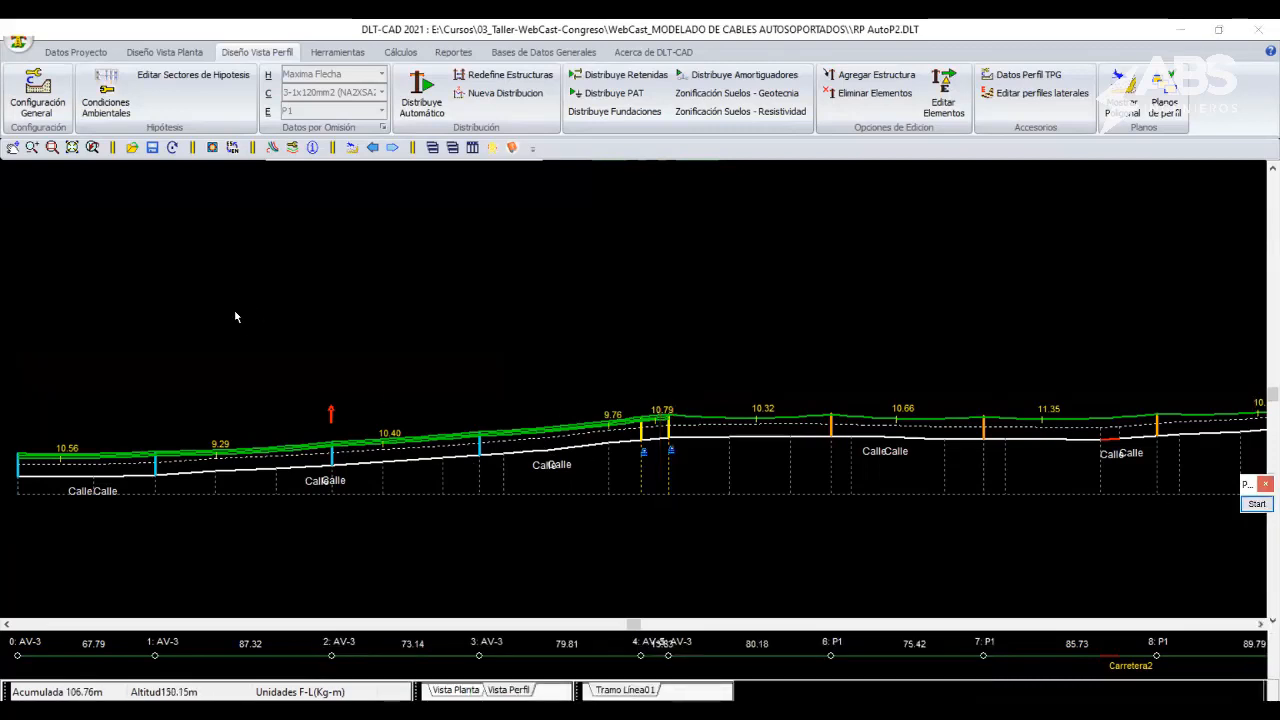
# Add two empty records to the hypothesis sector limits table and accept it.
pyautogui.click(200, 77)
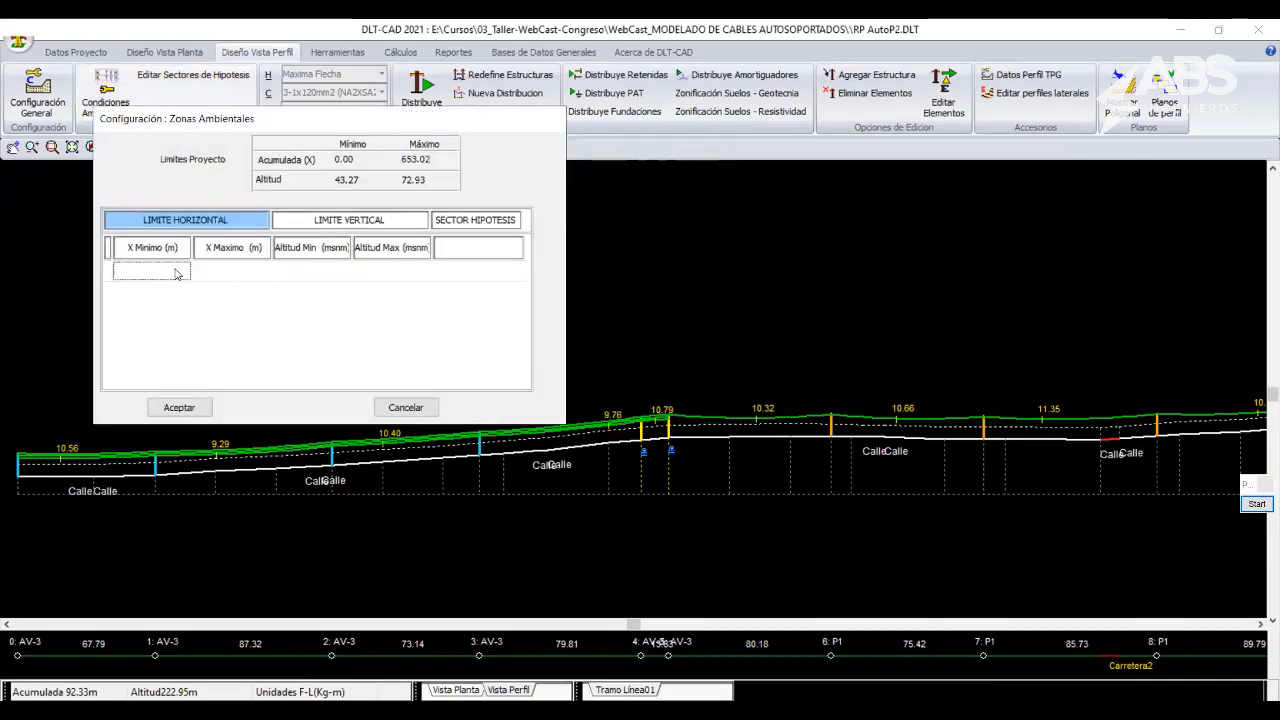
pyautogui.rightClick(175, 273)
pyautogui.click(187, 281)
pyautogui.rightClick(187, 283)
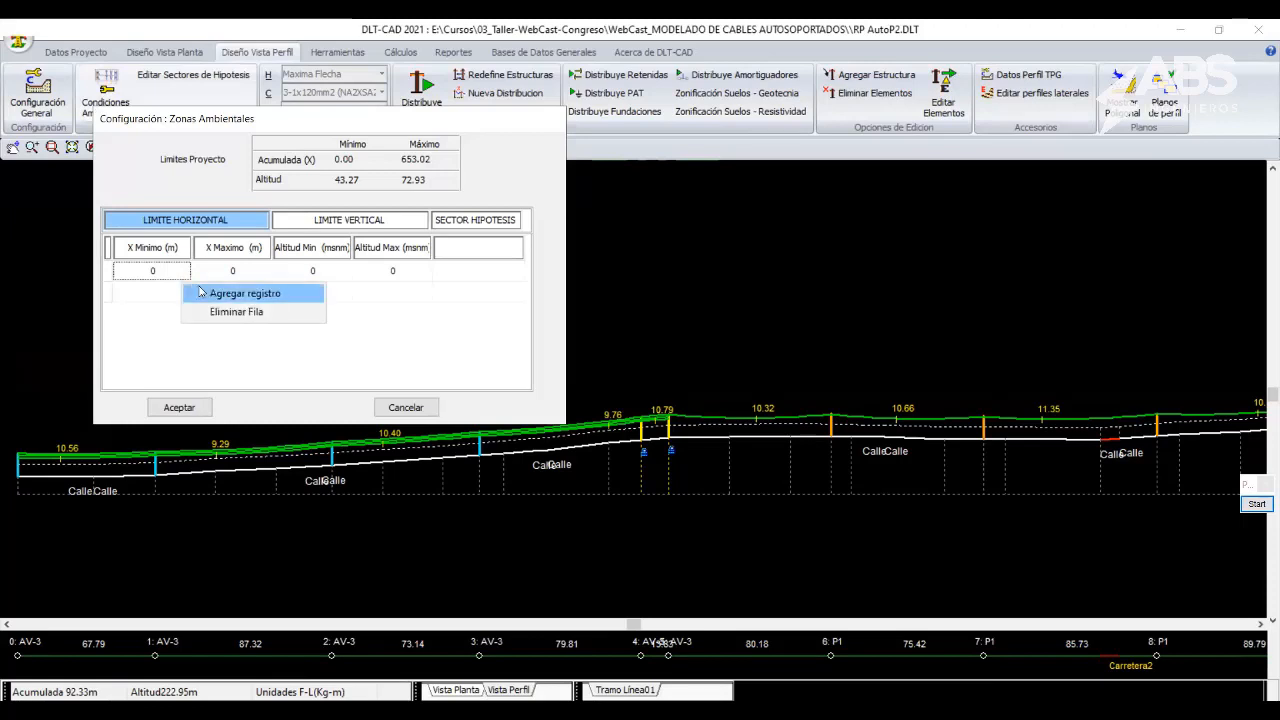
pyautogui.click(201, 291)
pyautogui.click(179, 407)
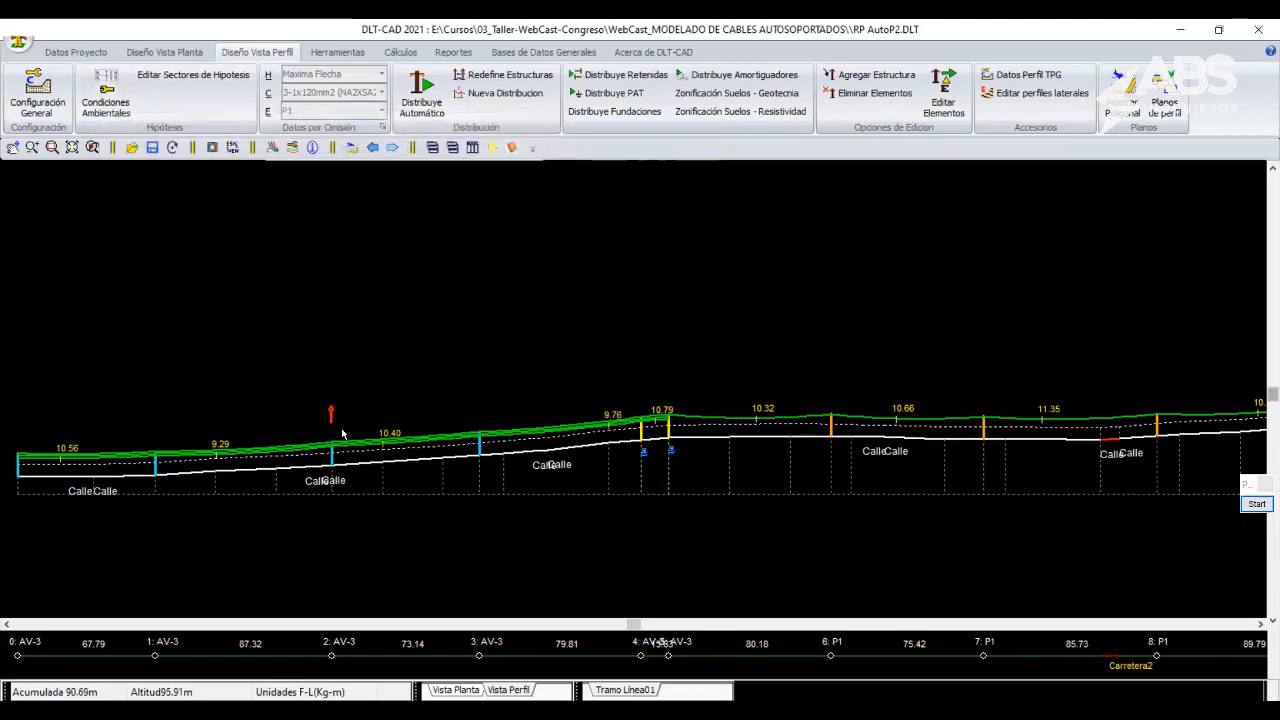
# Look up the station of the topographic point at structure 5.
pyautogui.scroll(2, 673, 443)
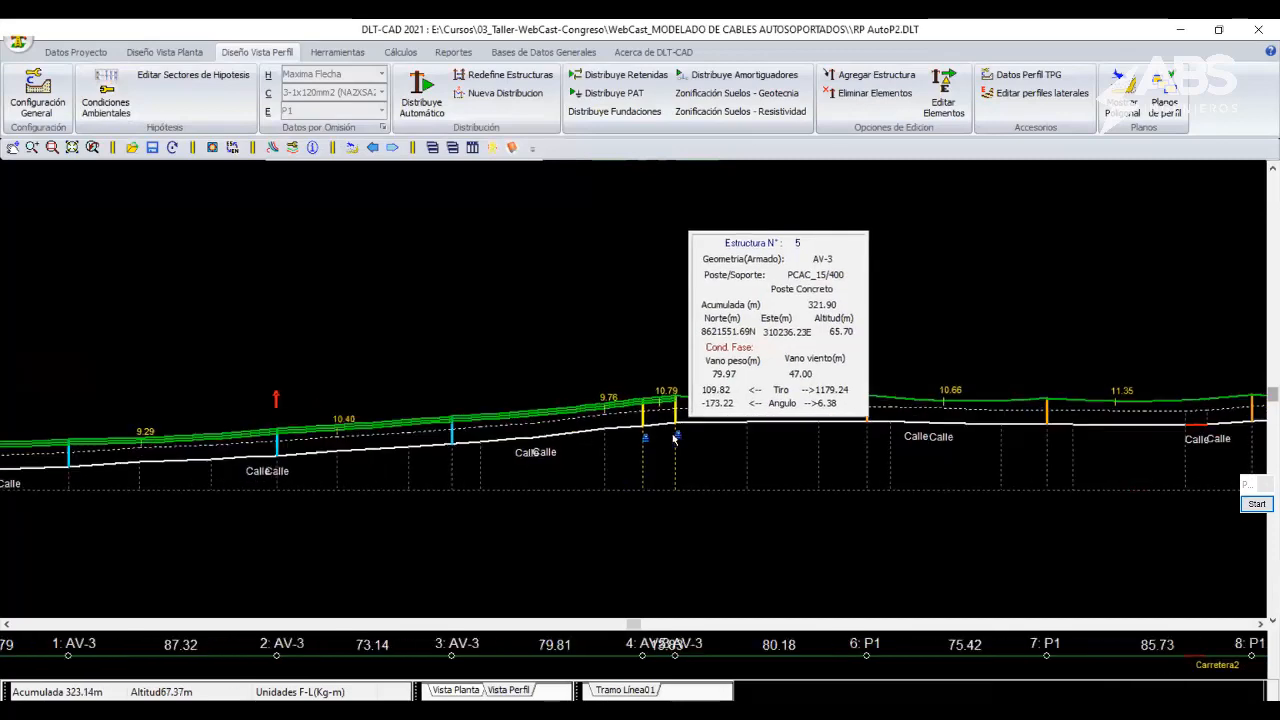
pyautogui.doubleClick(694, 399)
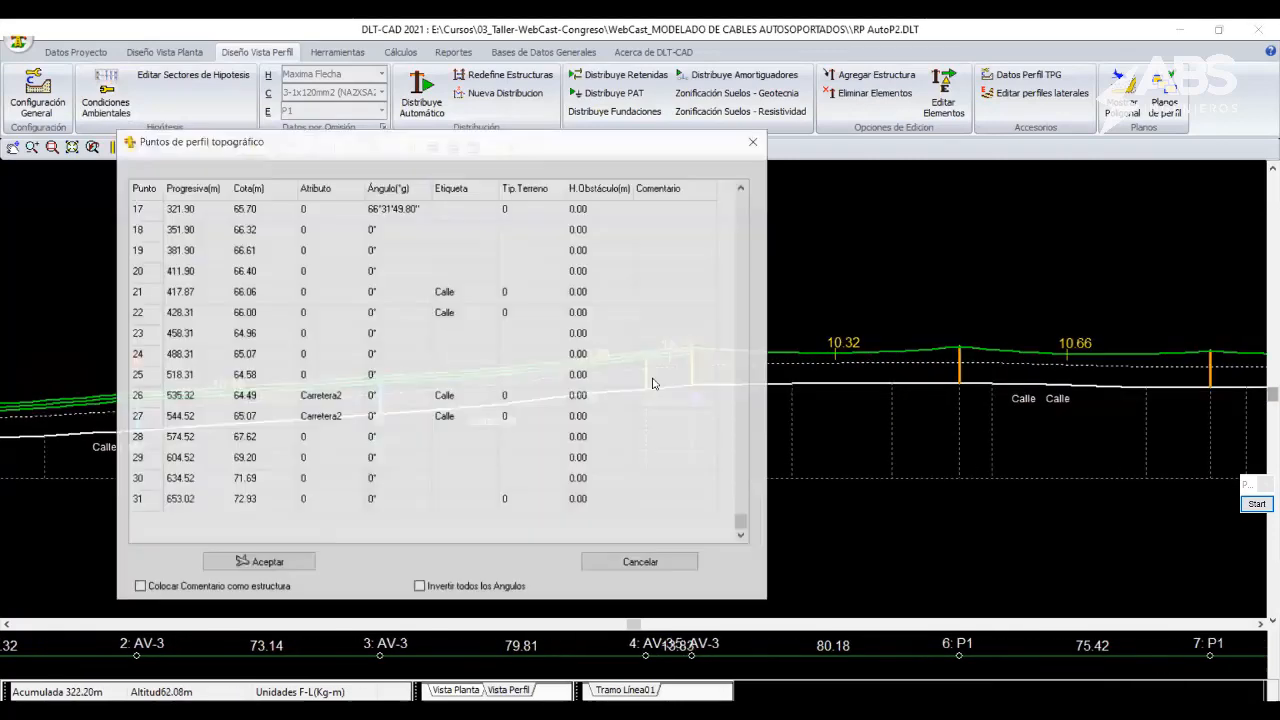
pyautogui.click(195, 210)
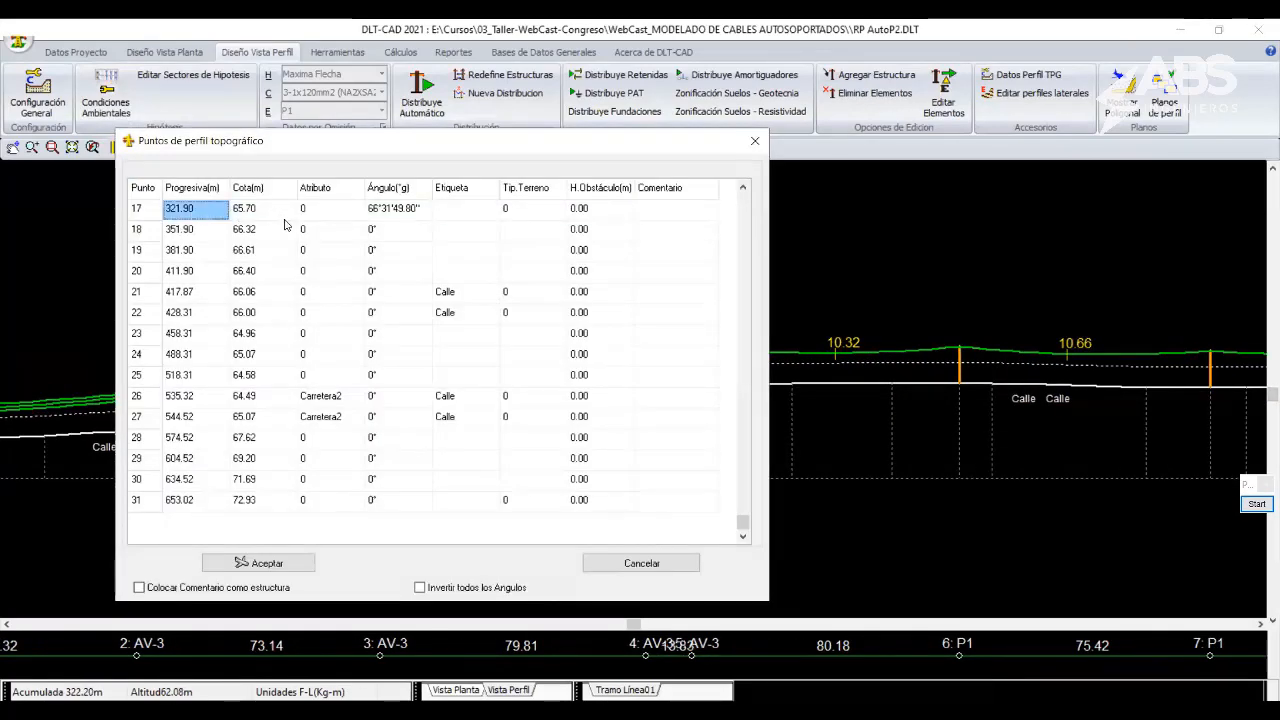
pyautogui.click(753, 144)
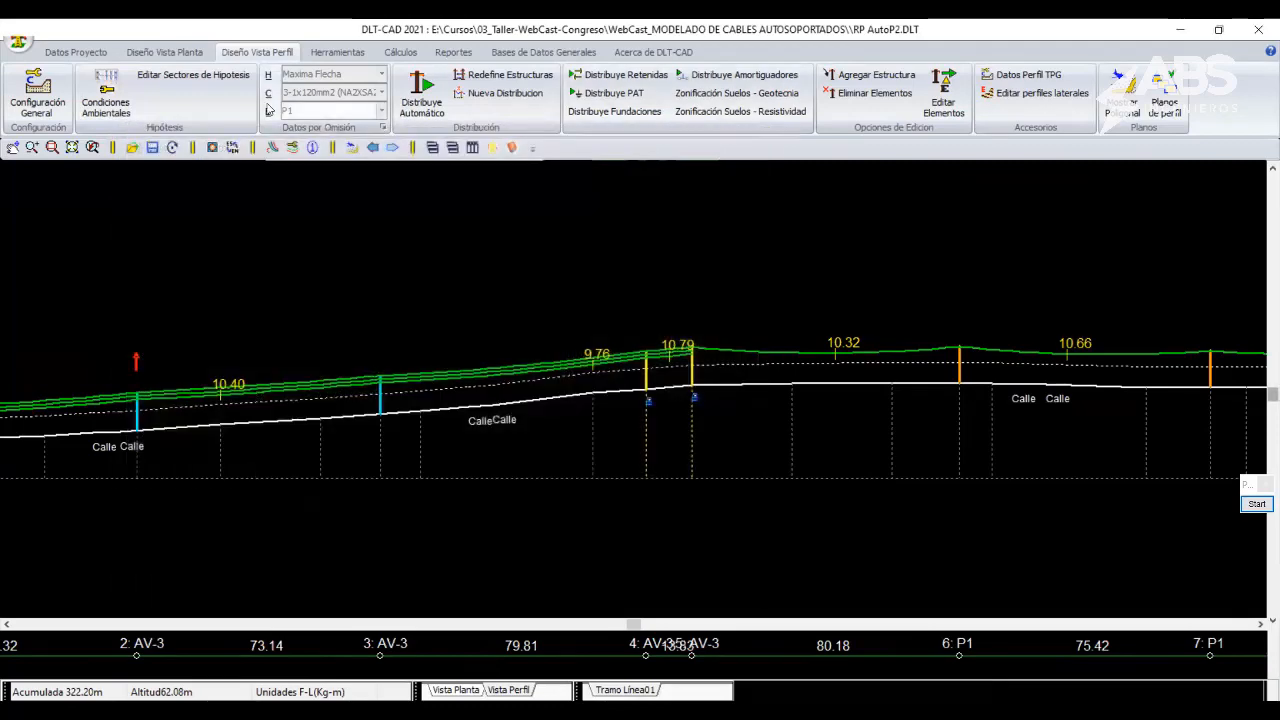
# Limit the first hypothesis sector to X from 0 to 322 m and altitude from 0 to 100 m.
pyautogui.click(193, 76)
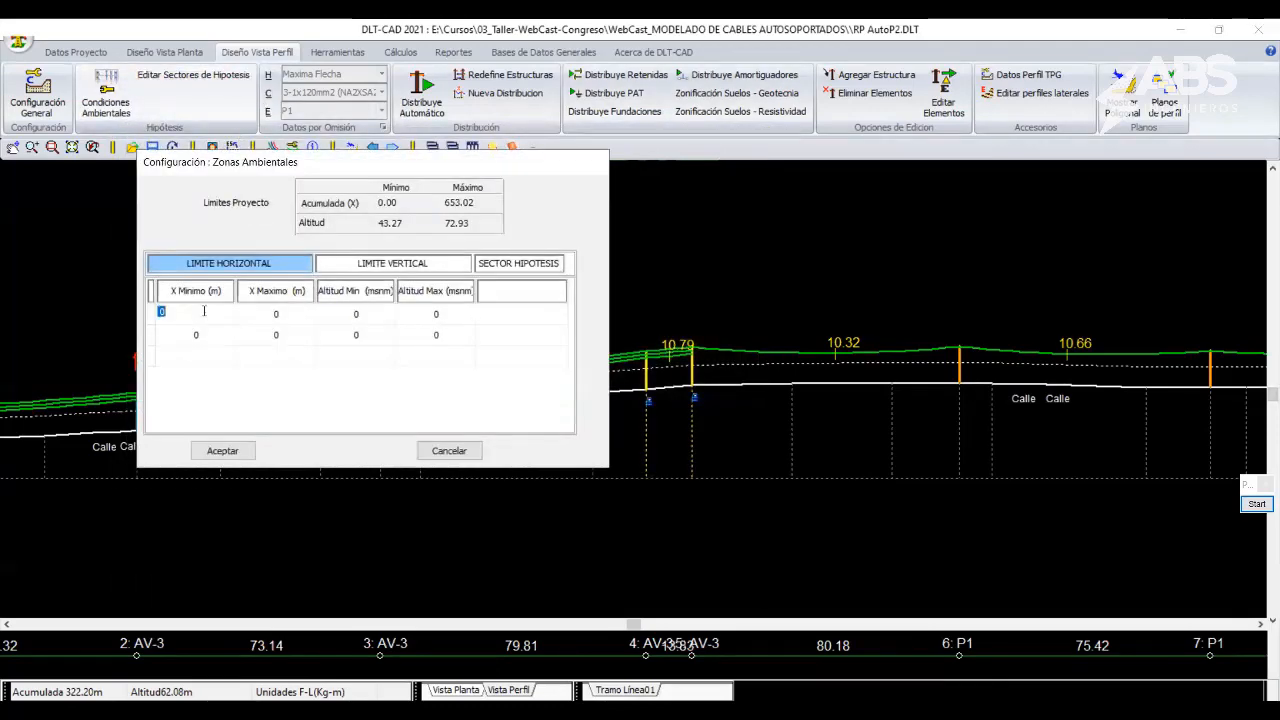
pyautogui.click(272, 318)
pyautogui.write('322')
pyautogui.click(355, 317)
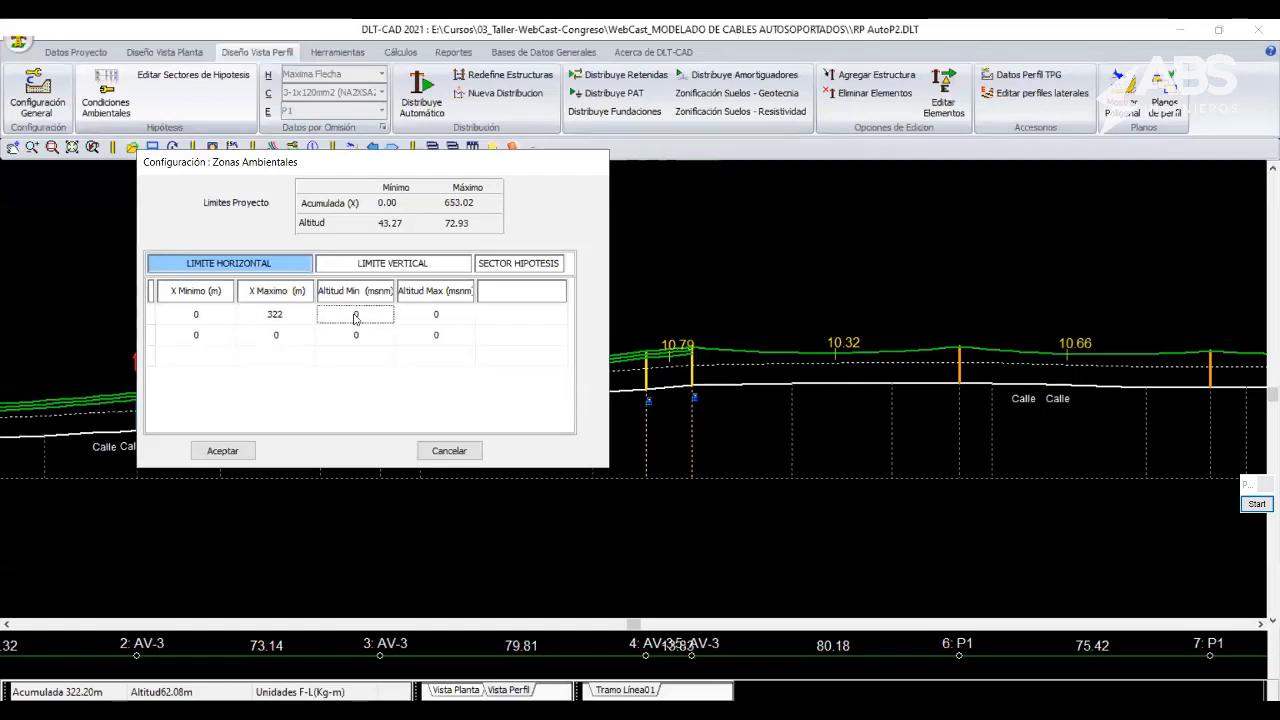
pyautogui.click(465, 317)
pyautogui.write('100')
# Limit the second hypothesis sector to X from 323 to 660 m and altitude from 0 to 100 m, and accept the limits.
pyautogui.click(209, 337)
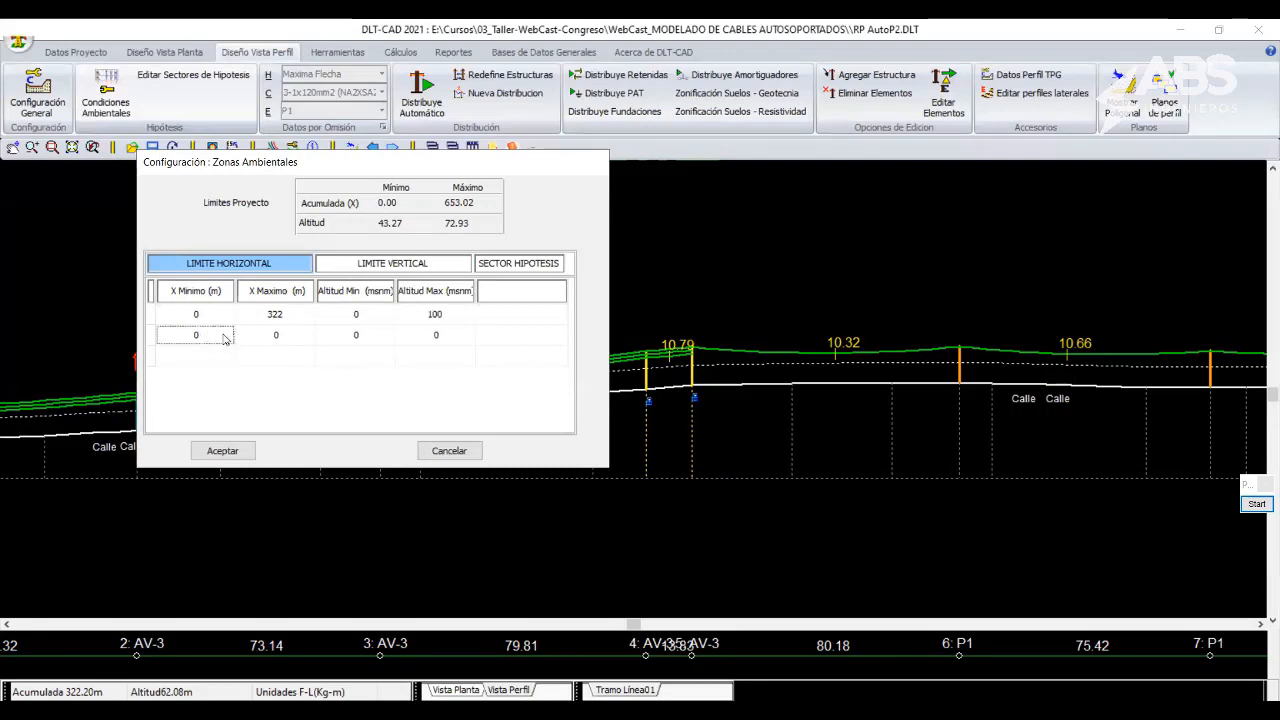
pyautogui.write('323')
pyautogui.click(280, 341)
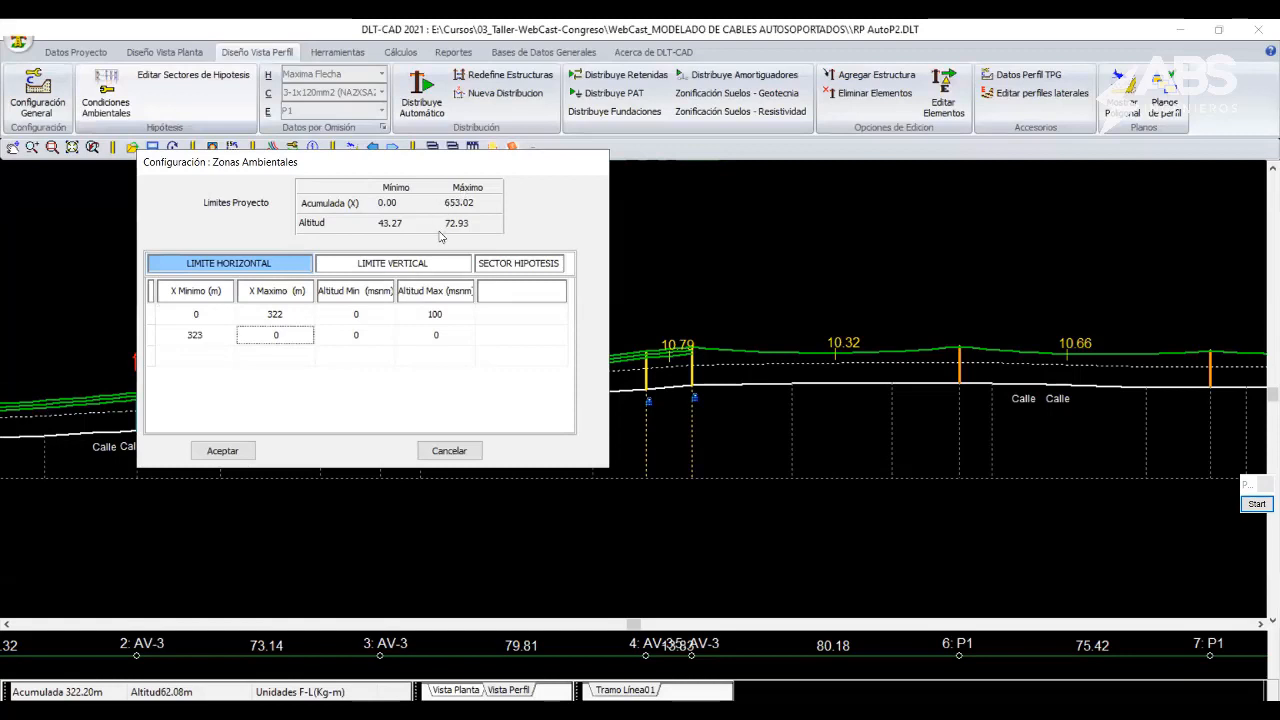
pyautogui.write('66')
pyautogui.click(453, 342)
pyautogui.write('100')
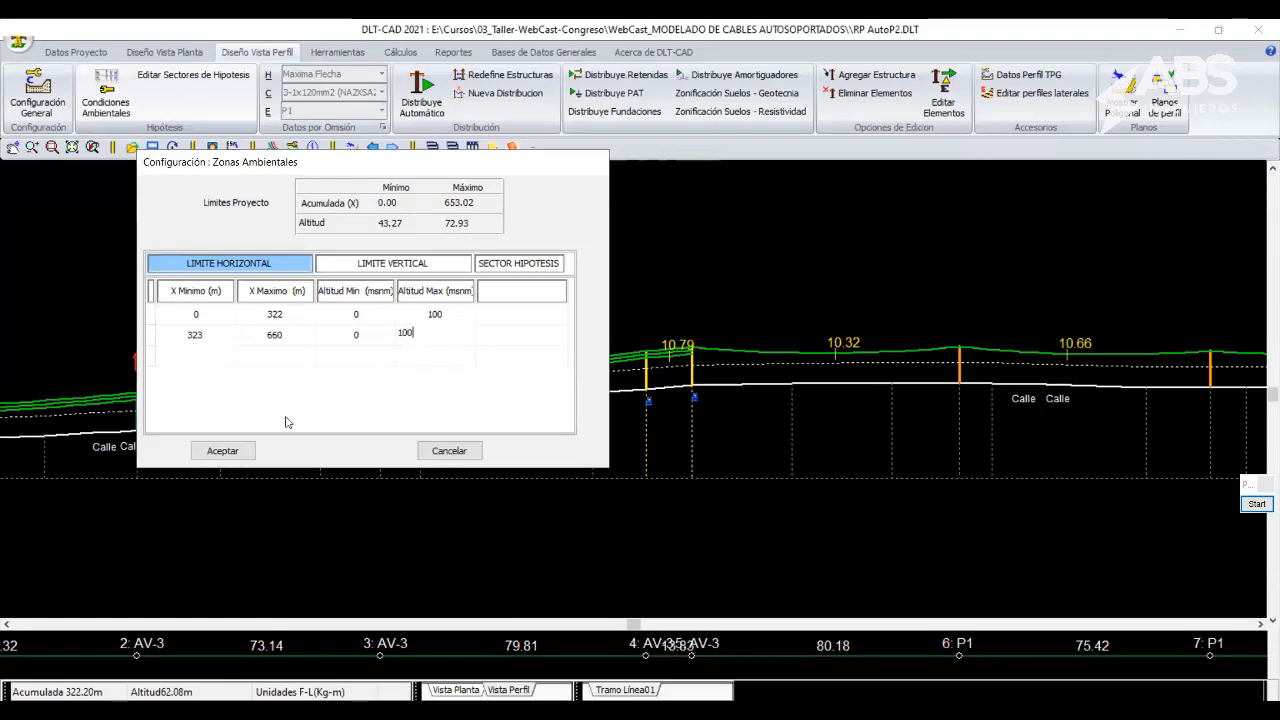
pyautogui.click(222, 450)
# Turn on the display of the project's hypothesis sectors in the general configuration.
pyautogui.scroll(-3, 446, 344)
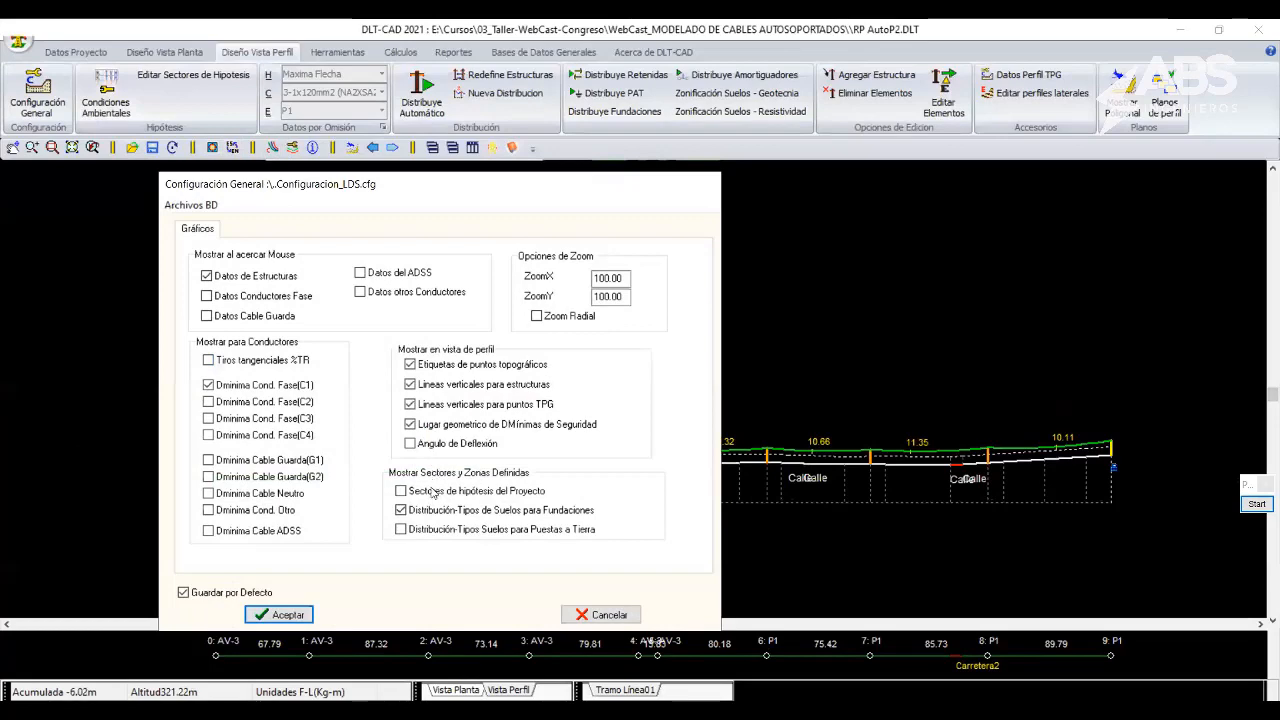
pyautogui.click(285, 614)
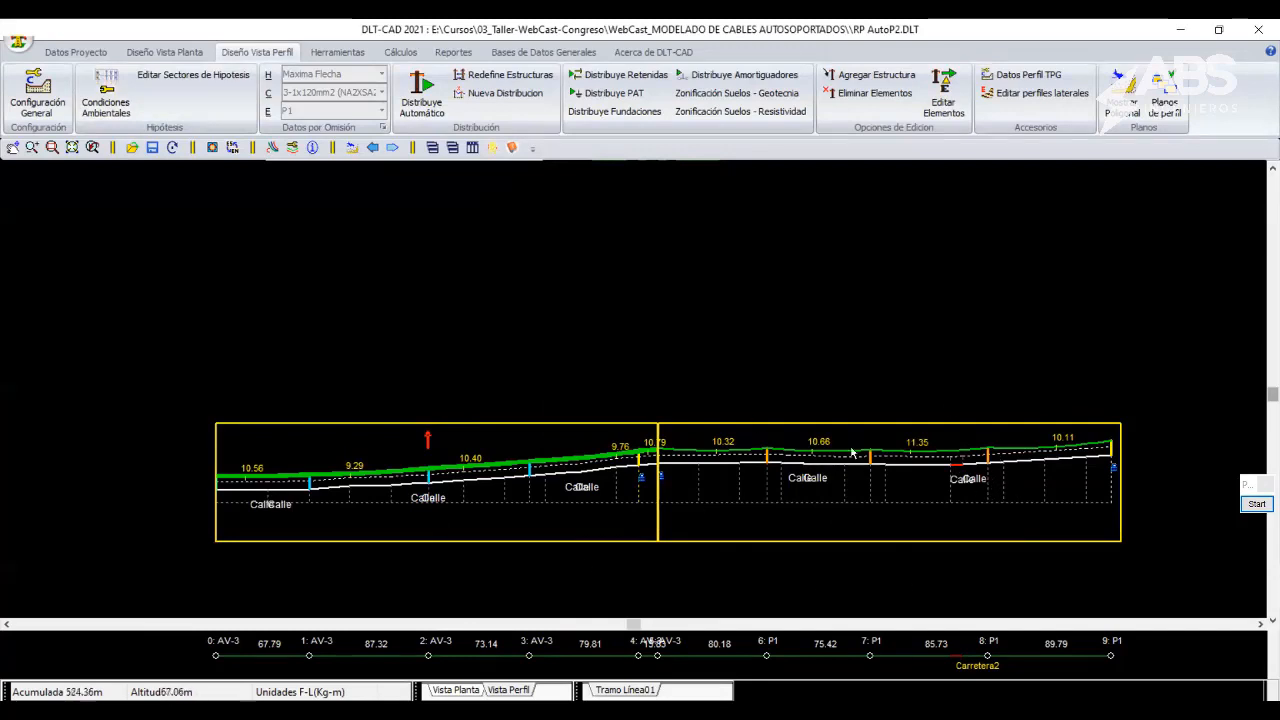
pyautogui.scroll(1, 687, 441)
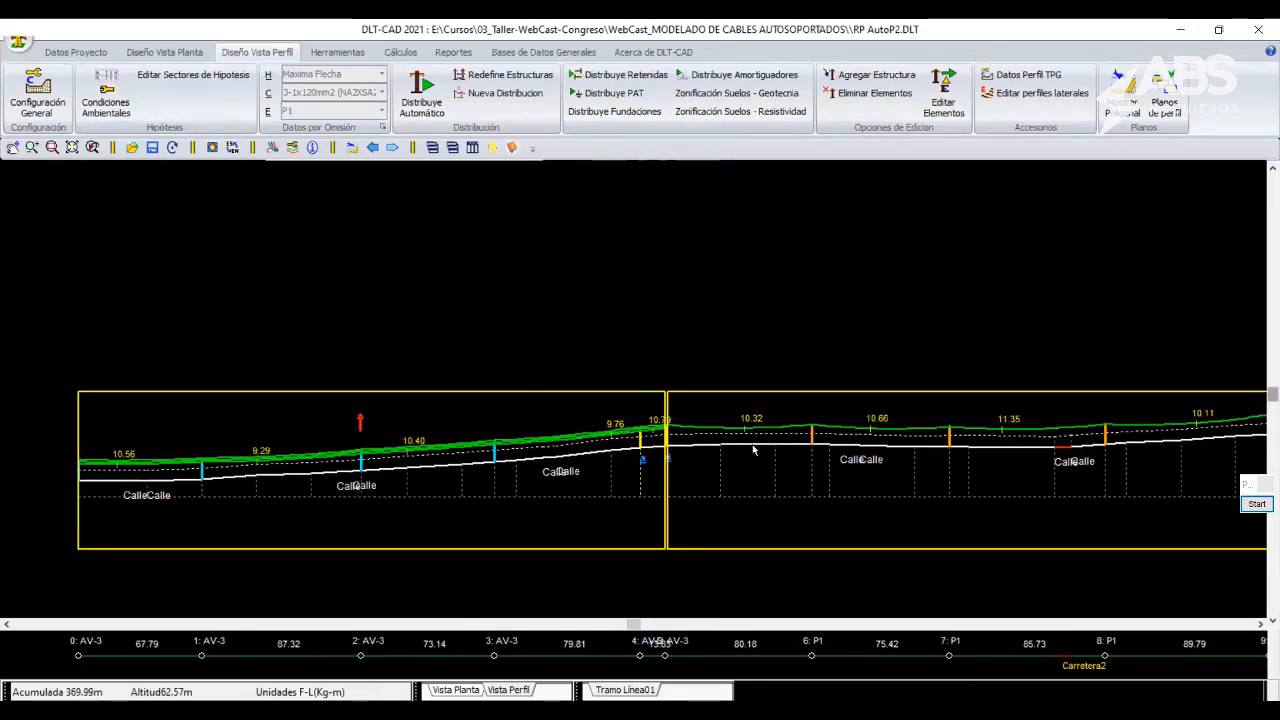
pyautogui.moveTo(695, 370); pyautogui.dragTo(683, 361, button='middle')
# Add the environmental zone SECTOR II with the description Sector 2 to the hypotheses table and select it.
pyautogui.click(106, 100)
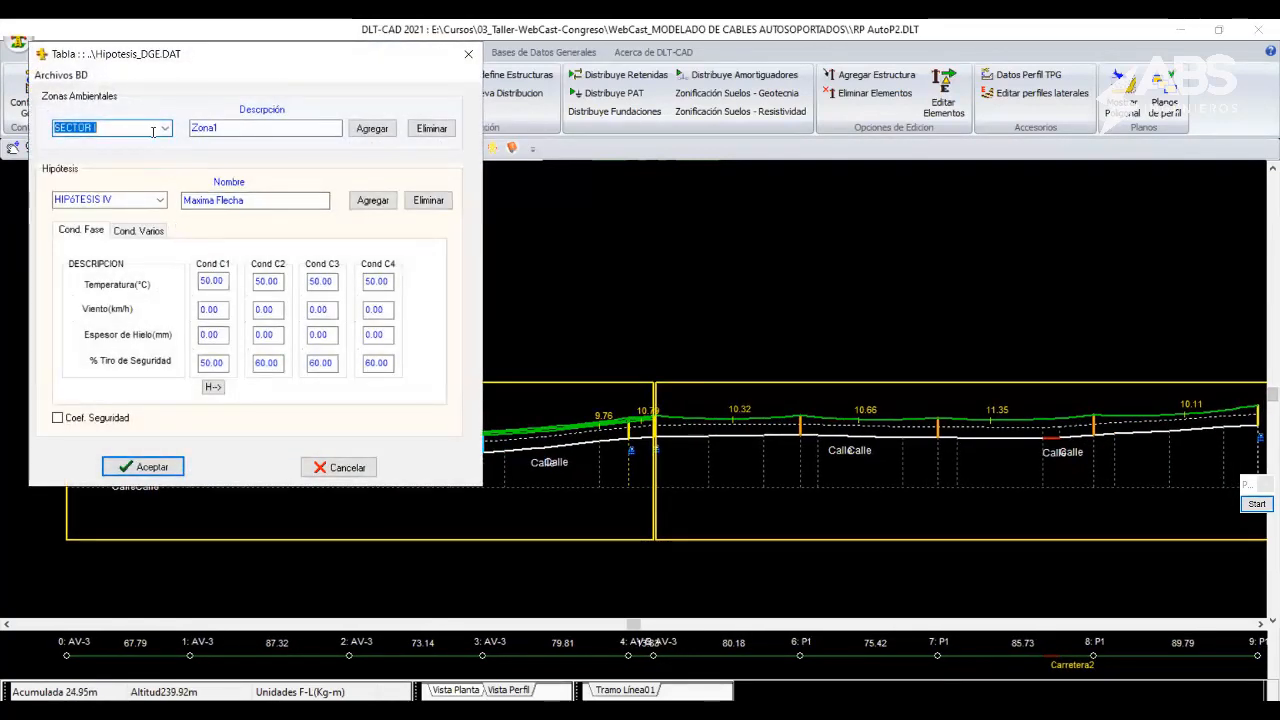
pyautogui.click(365, 128)
pyautogui.click(262, 130)
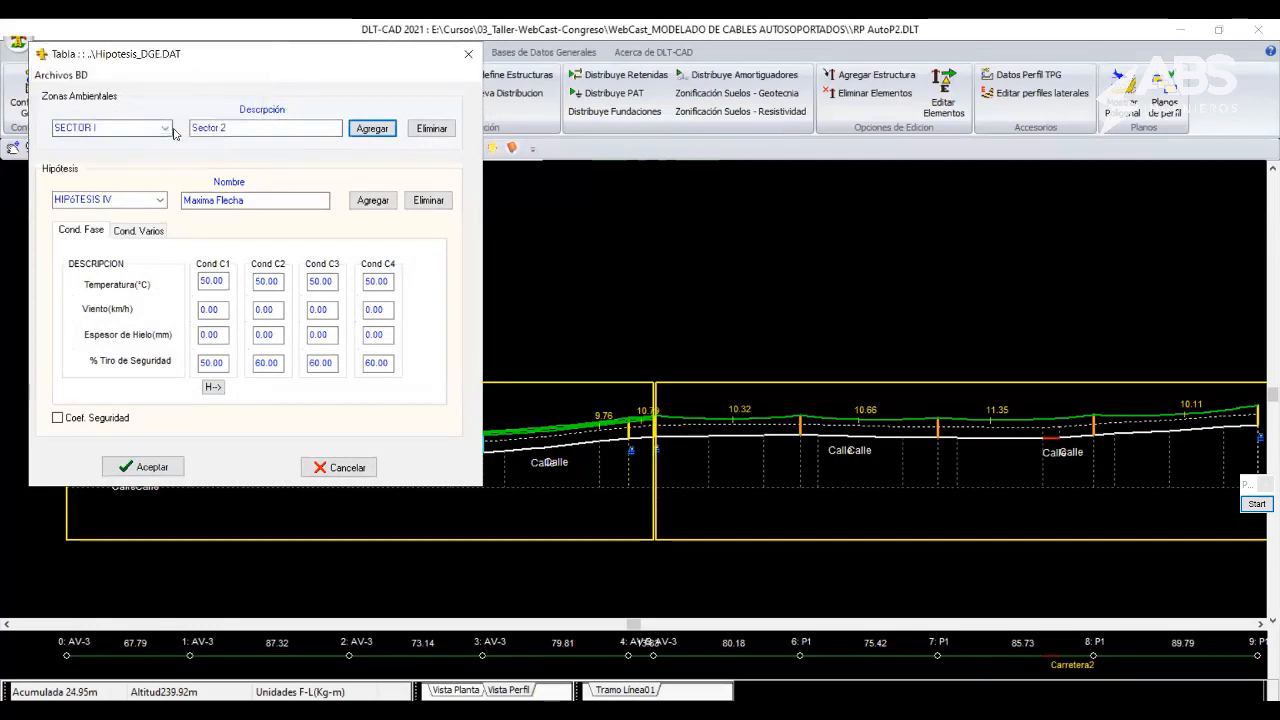
pyautogui.click(165, 128)
pyautogui.click(104, 154)
# Switch the hypotheses table back to the environmental zone SECTOR I.
pyautogui.click(167, 129)
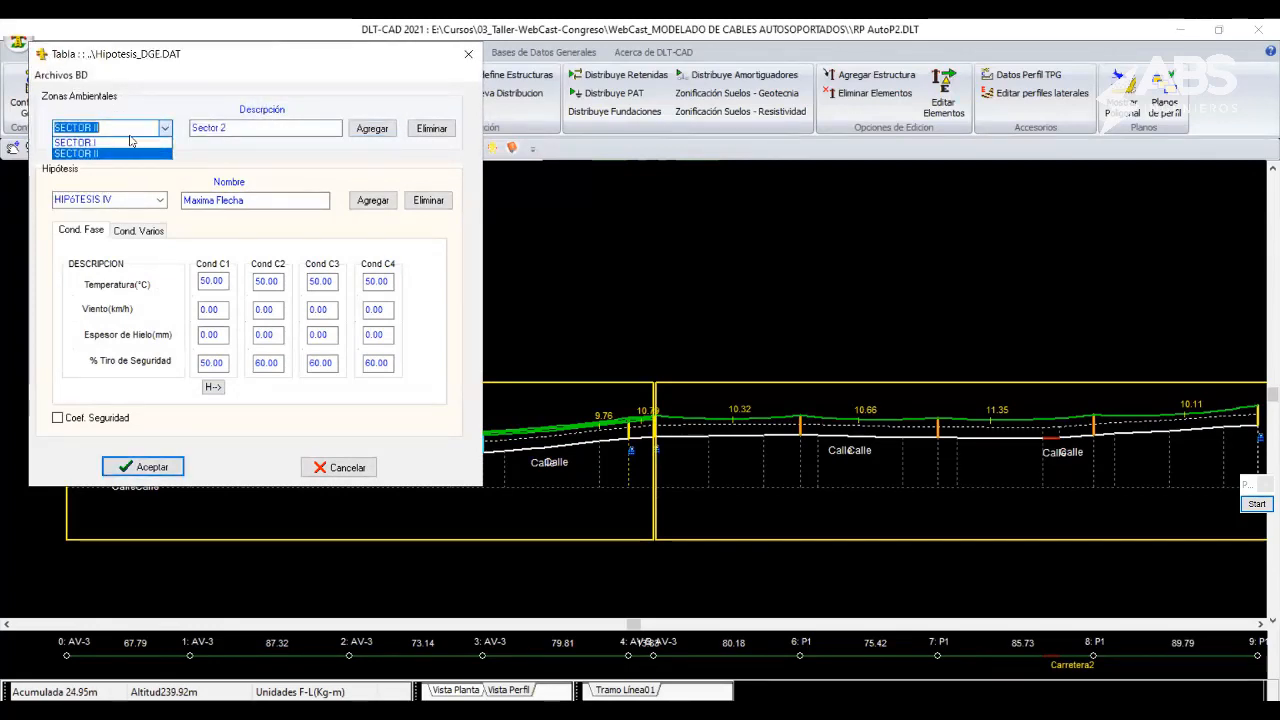
pyautogui.click(132, 143)
pyautogui.click(168, 130)
pyautogui.click(118, 145)
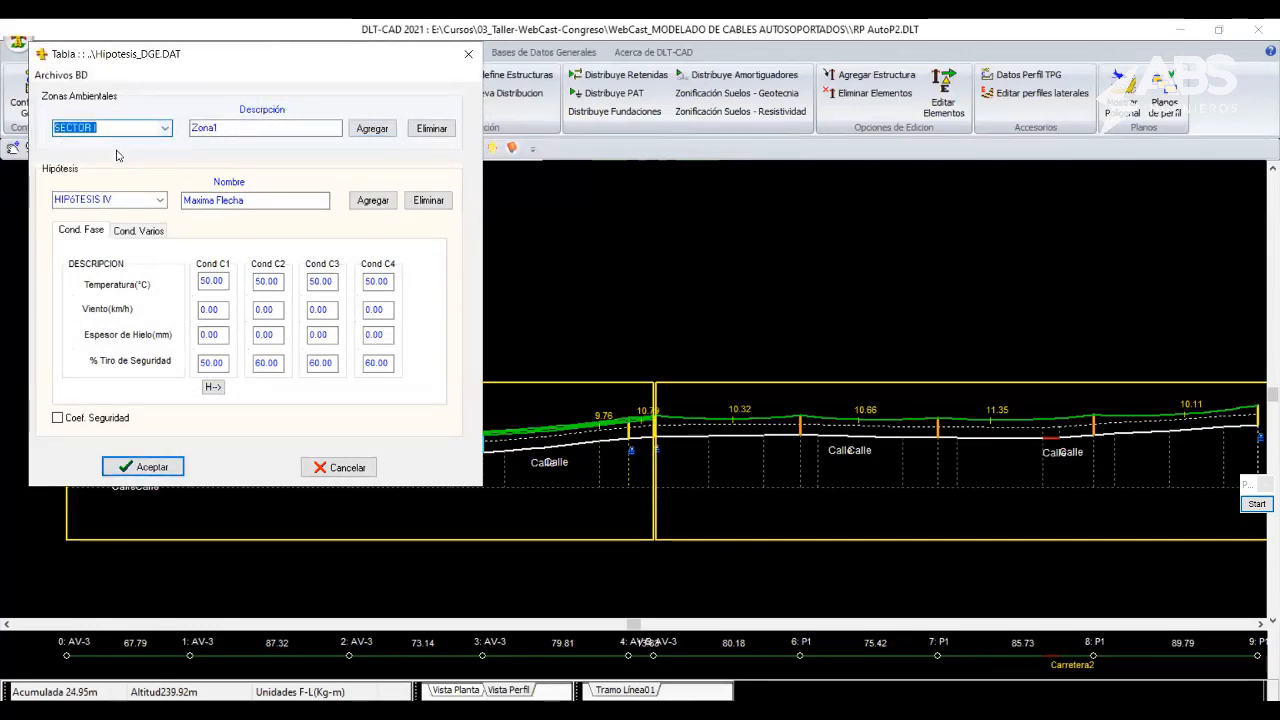
# Compare the hypotheses defined for environmental zones SECTOR I and SECTOR II in the hypotheses table, and close it without saving.
pyautogui.click(168, 129)
pyautogui.click(122, 154)
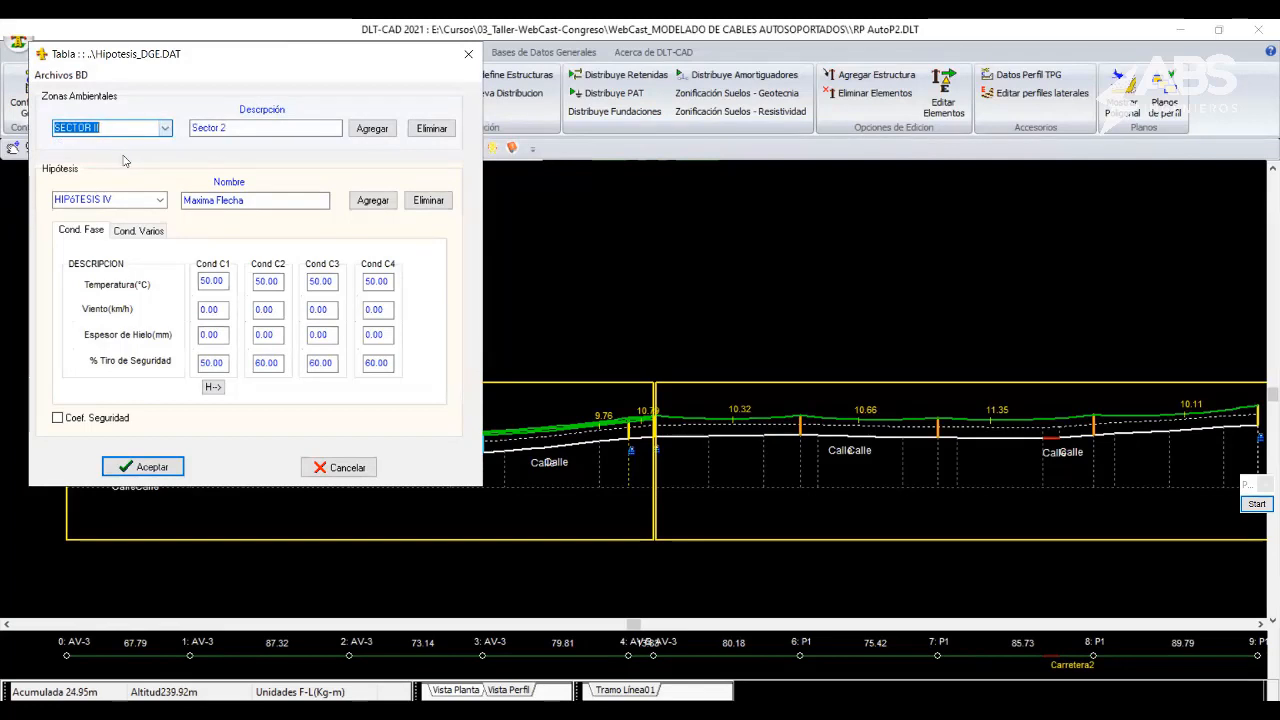
pyautogui.click(167, 129)
pyautogui.click(128, 145)
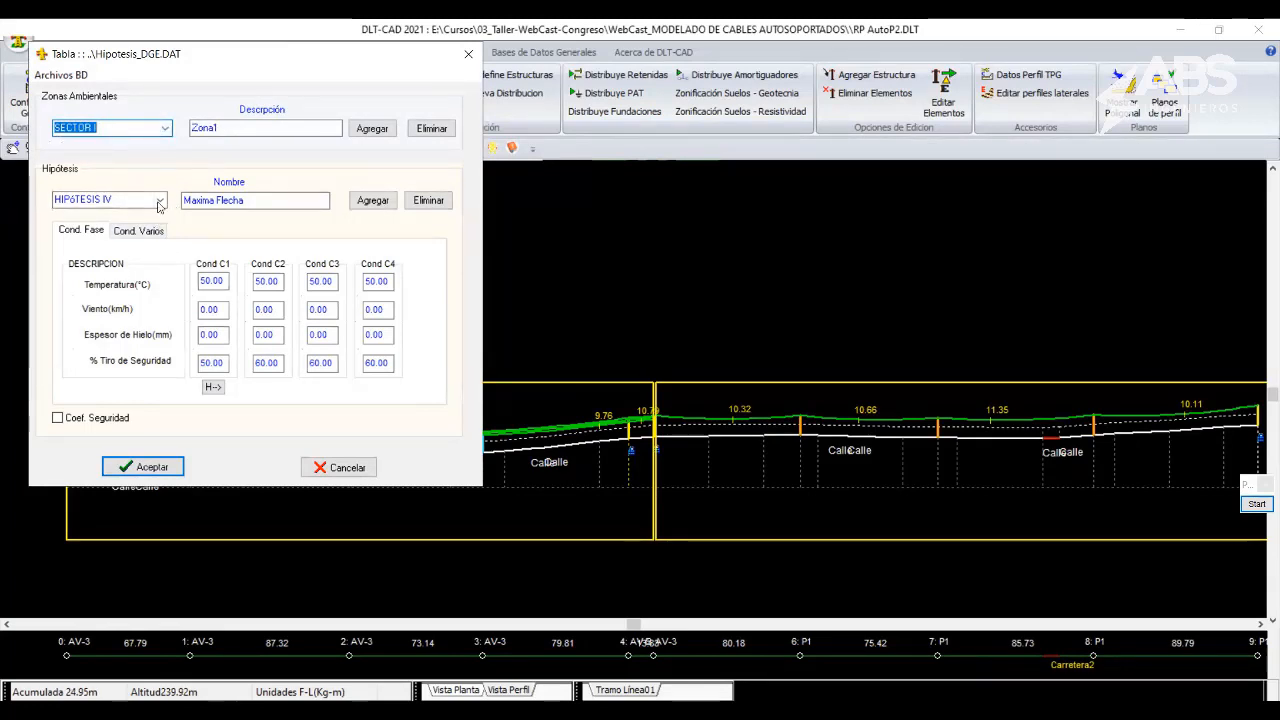
pyautogui.click(160, 200)
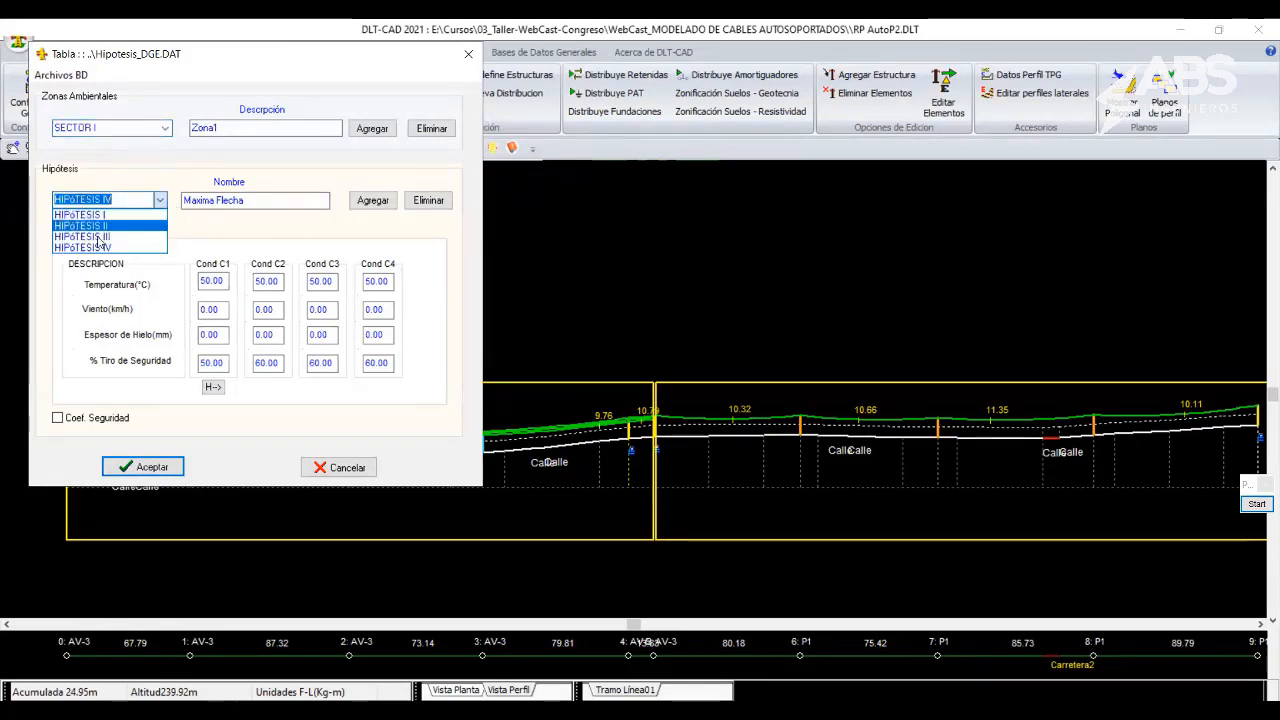
pyautogui.click(97, 247)
pyautogui.click(147, 128)
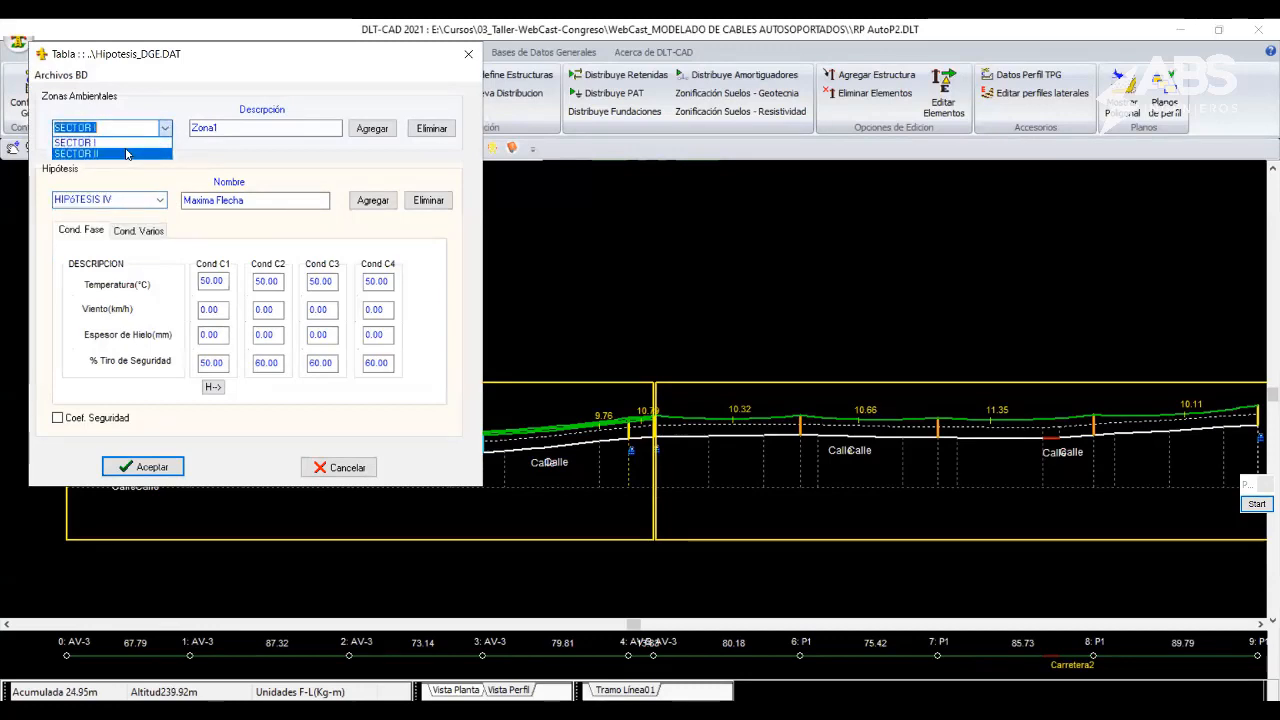
pyautogui.click(80, 153)
pyautogui.click(159, 200)
pyautogui.click(100, 247)
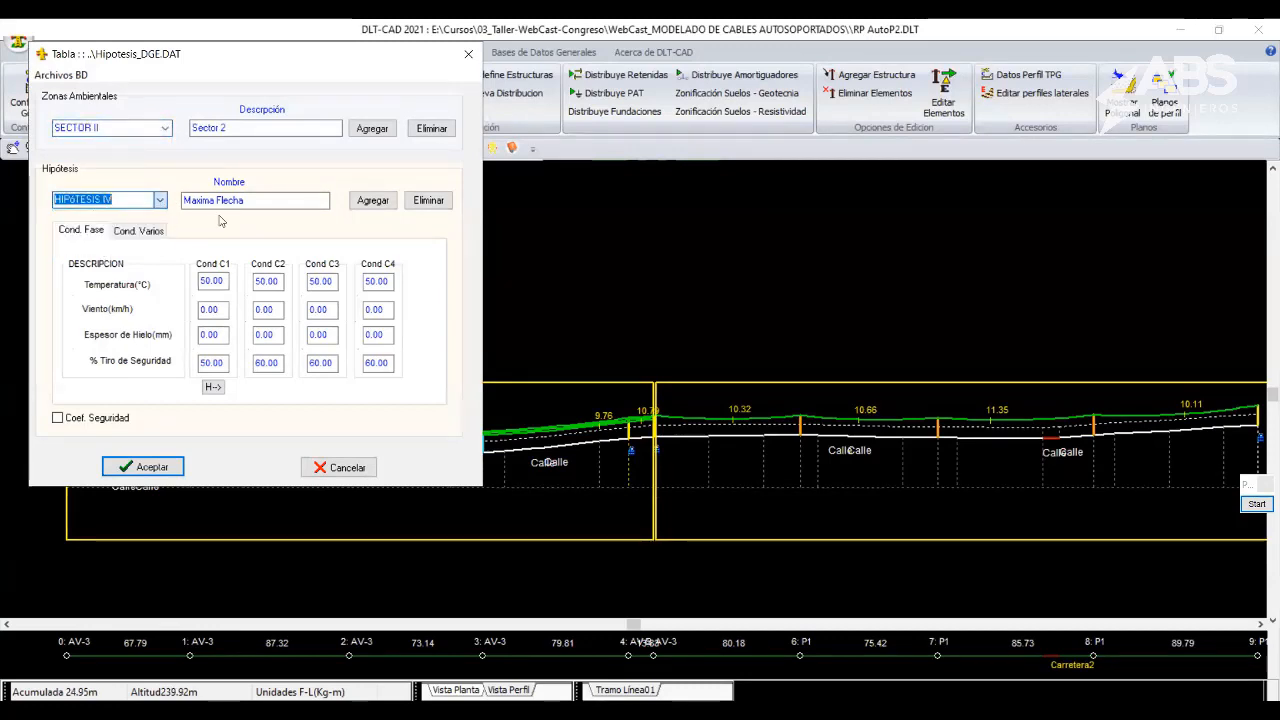
pyautogui.click(159, 200)
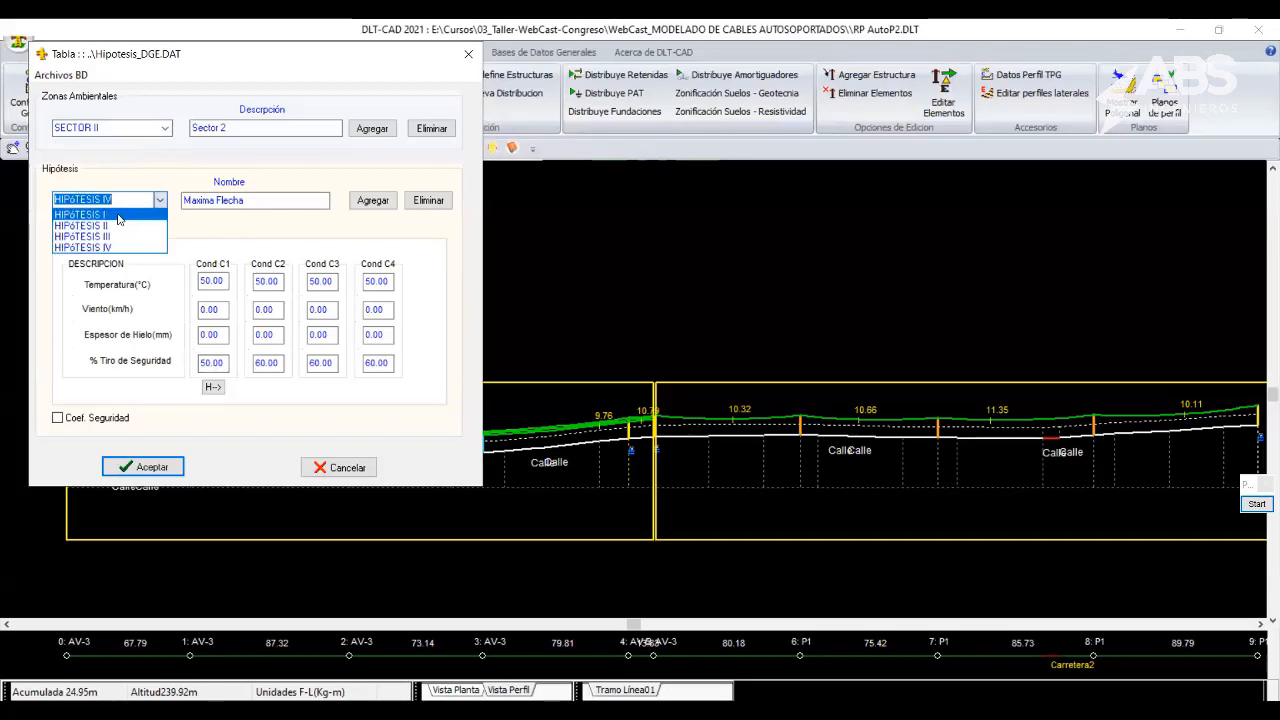
pyautogui.click(82, 211)
pyautogui.click(322, 467)
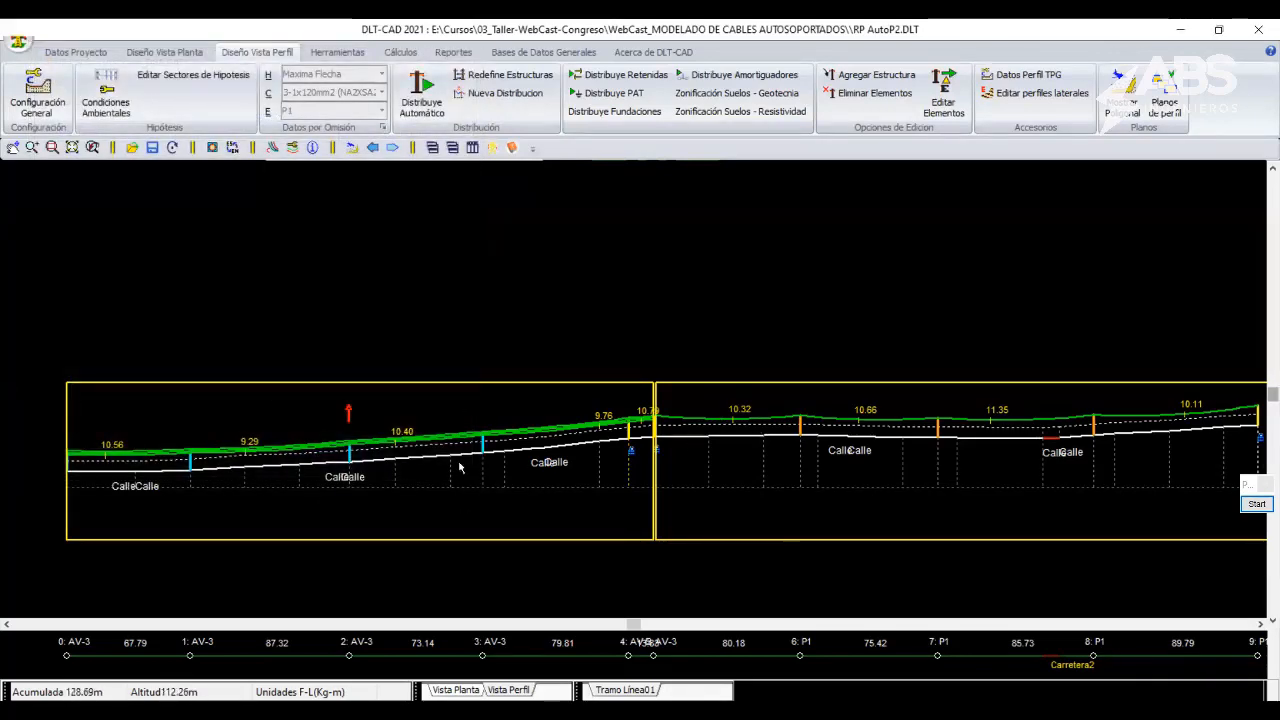
# Examine the line profile in both hypothesis sectors, especially the spans between the P1 structures.
pyautogui.moveTo(952, 478); pyautogui.dragTo(742, 478, button='middle')
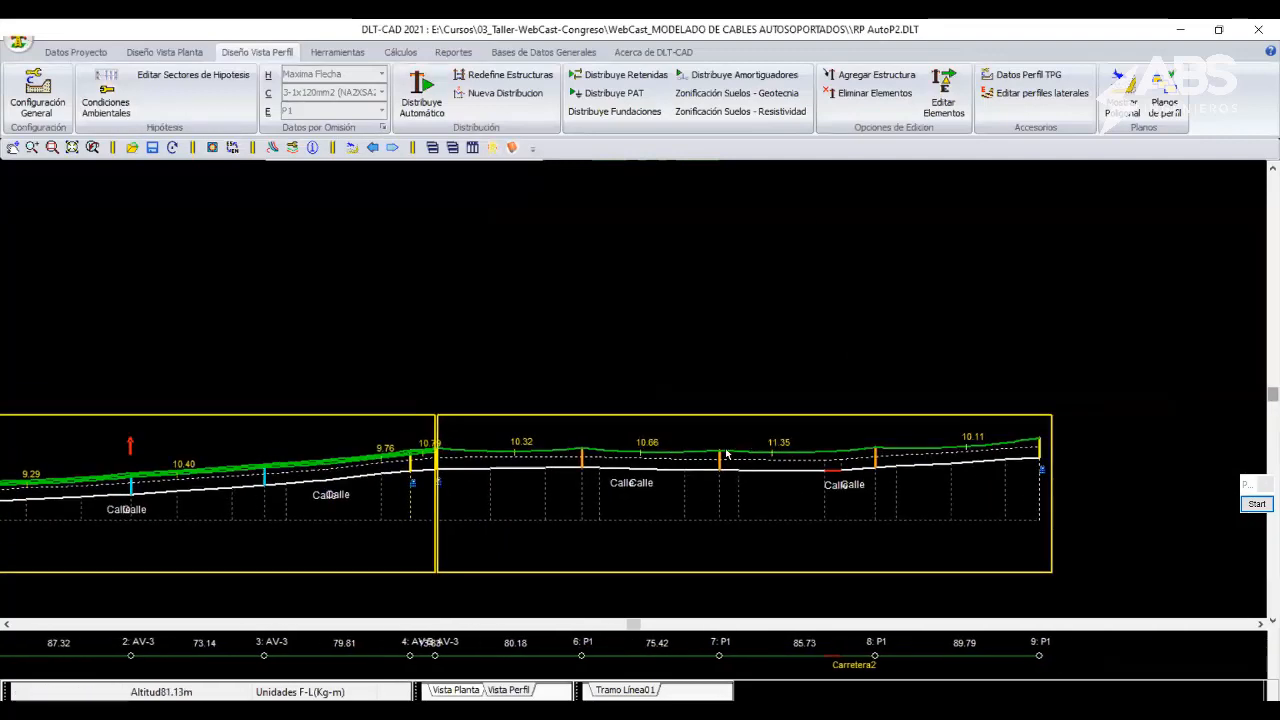
pyautogui.scroll(1, 742, 446)
pyautogui.scroll(2, 586, 414)
pyautogui.moveTo(600, 364); pyautogui.dragTo(588, 494, button='middle')
pyautogui.scroll(3, 588, 499)
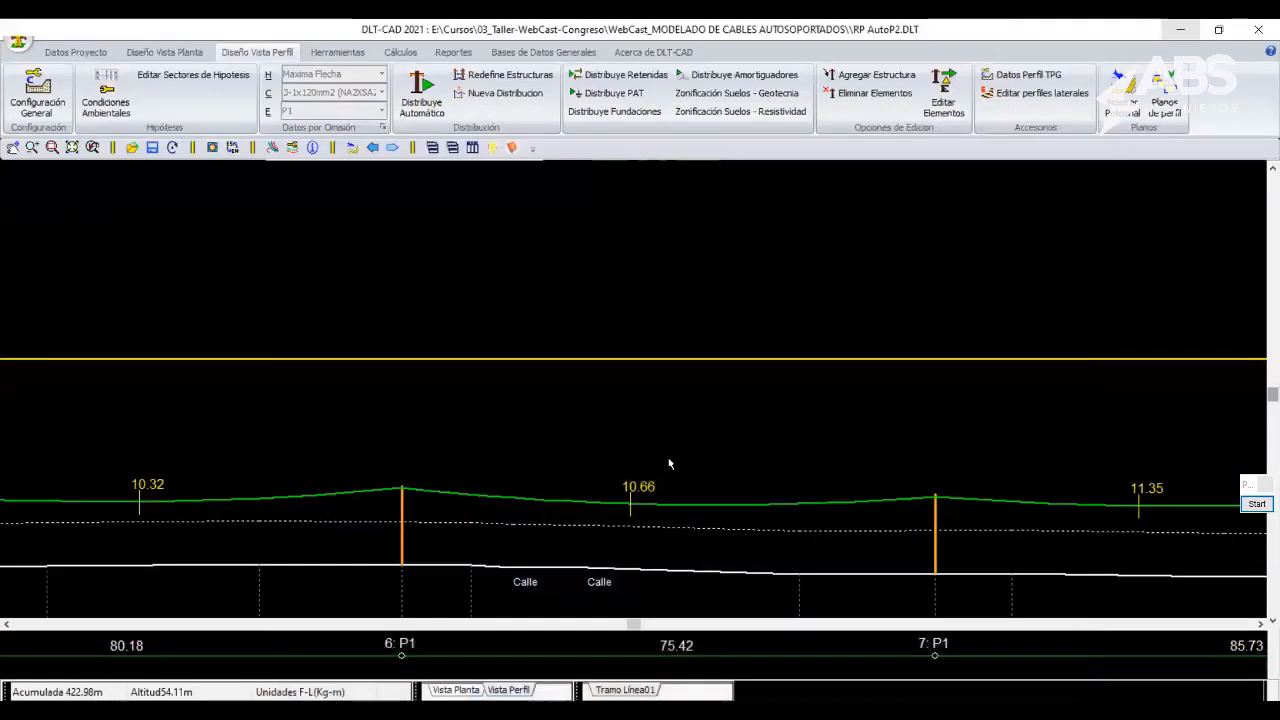
pyautogui.click(1184, 32)
pyautogui.moveTo(678, 436); pyautogui.dragTo(604, 424, button='middle')
pyautogui.scroll(1, 604, 424)
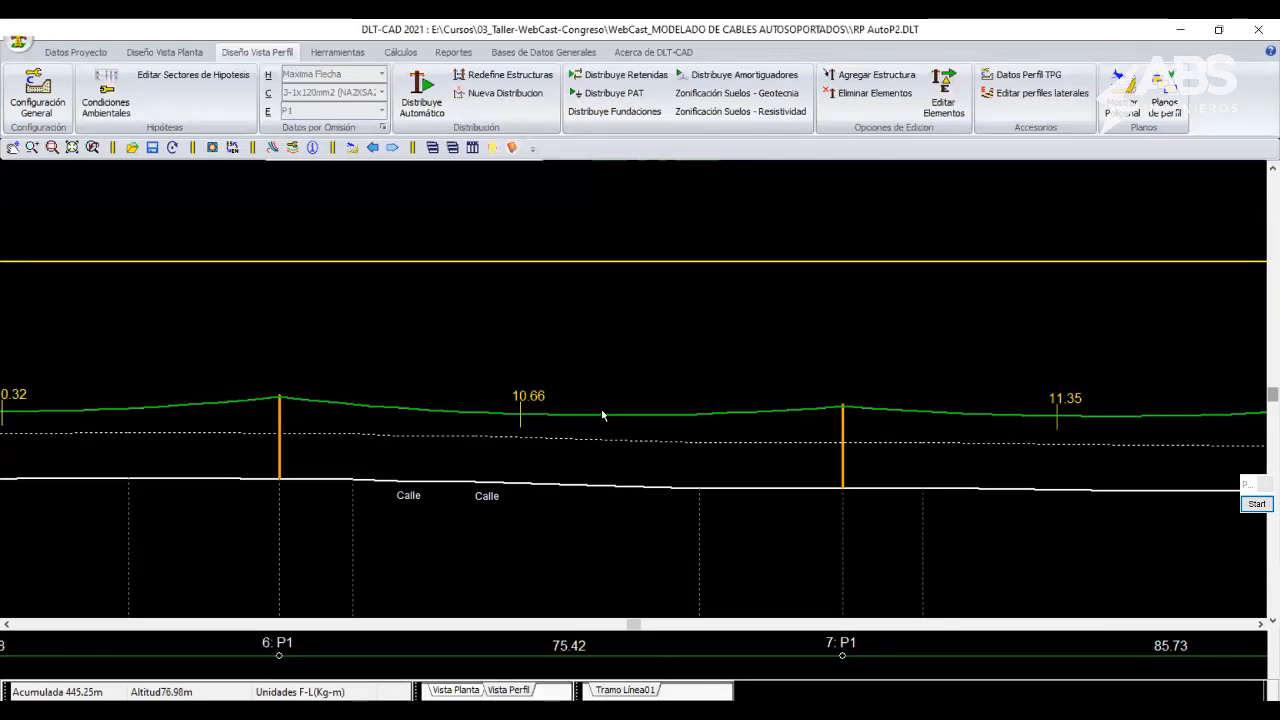
pyautogui.scroll(-3, 605, 416)
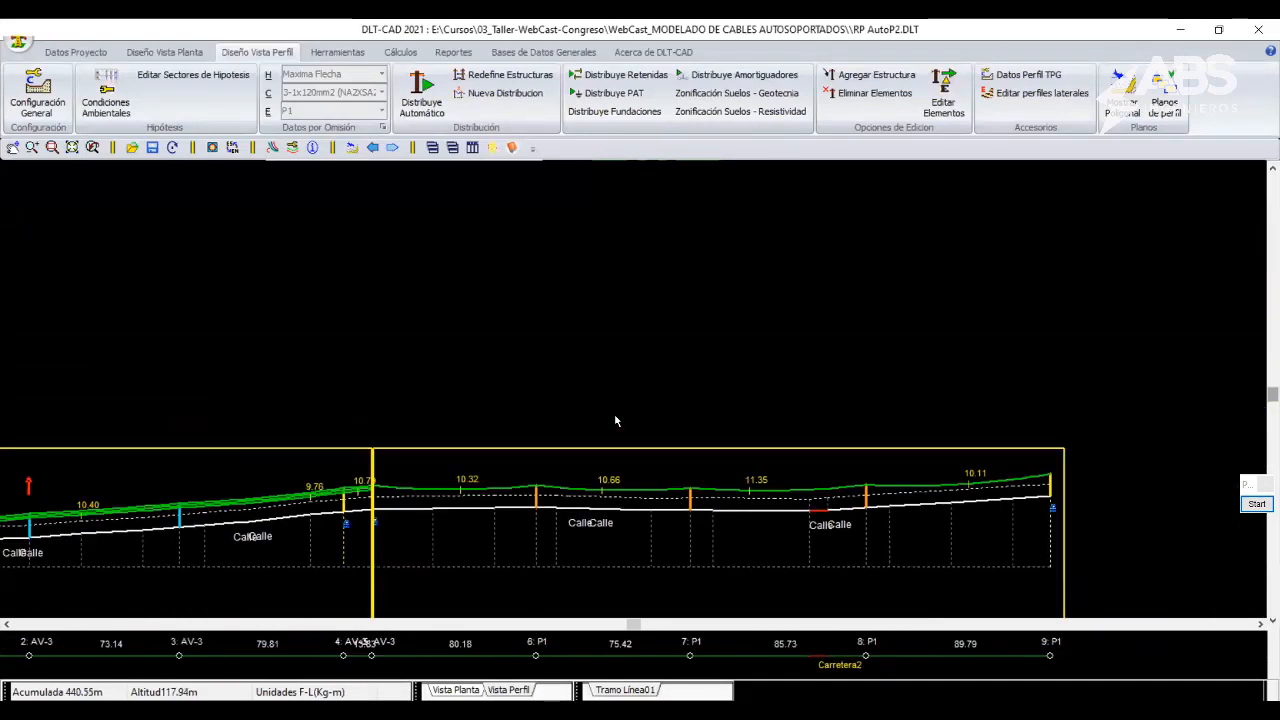
pyautogui.scroll(-1, 616, 421)
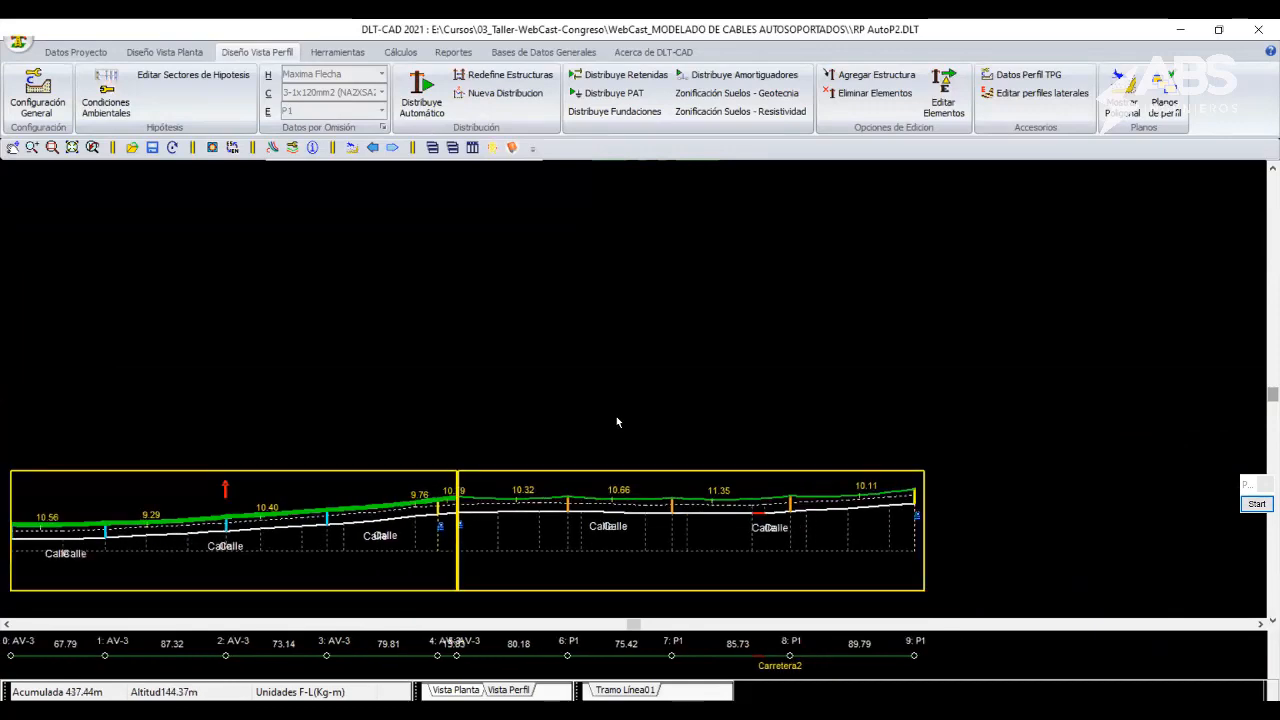
pyautogui.moveTo(275, 385); pyautogui.dragTo(397, 358, button='middle')
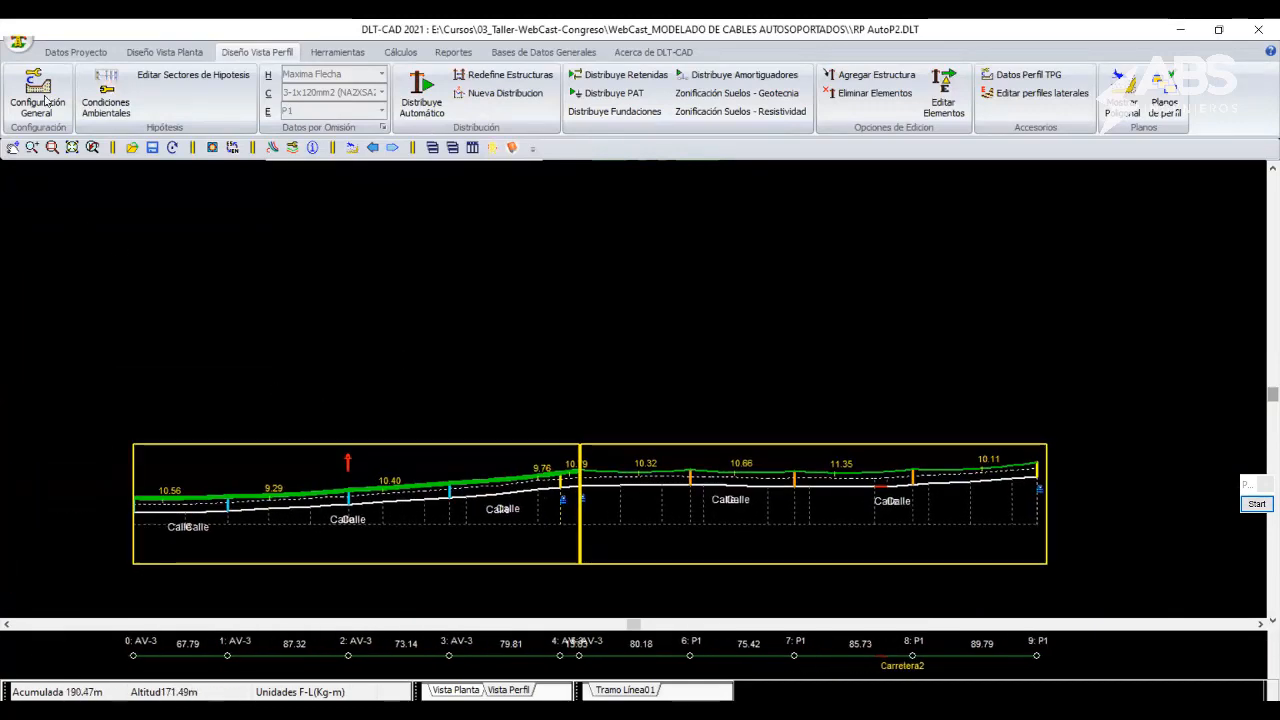
# Save the project under the new name RP AutoP2_CASO2 in the same folder.
pyautogui.click(18, 42)
pyautogui.click(525, 310)
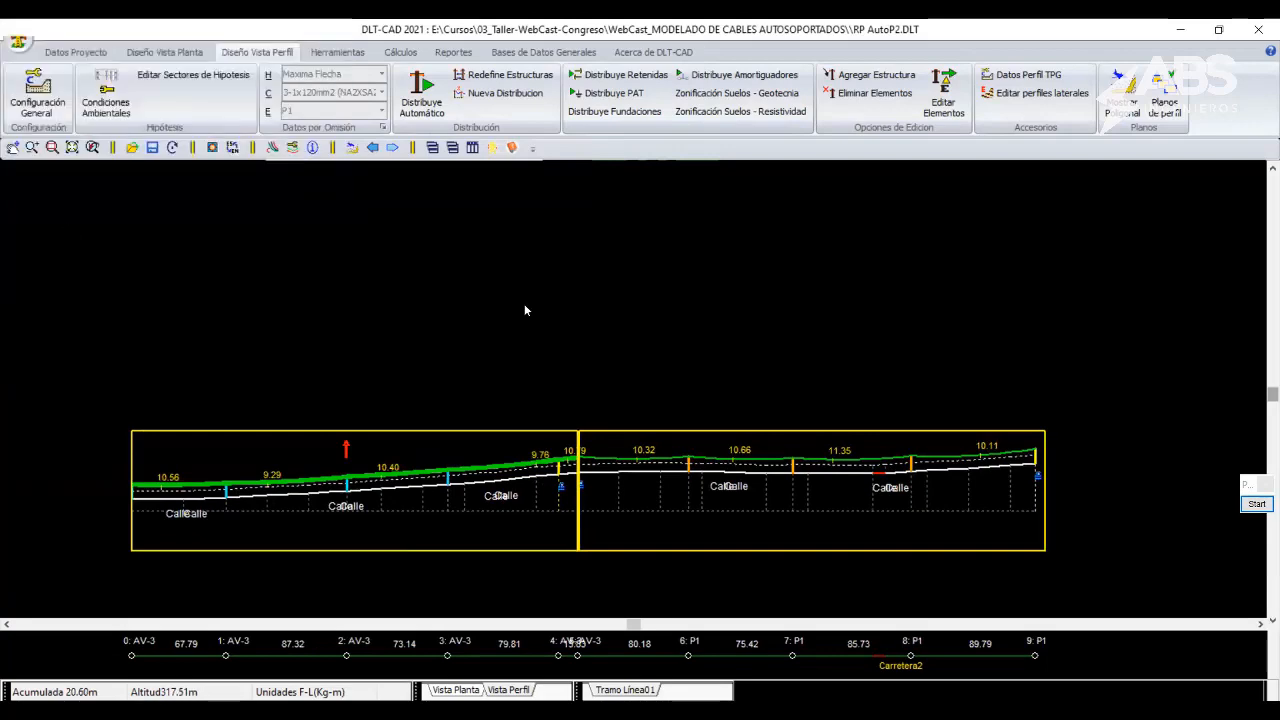
pyautogui.click(492, 543)
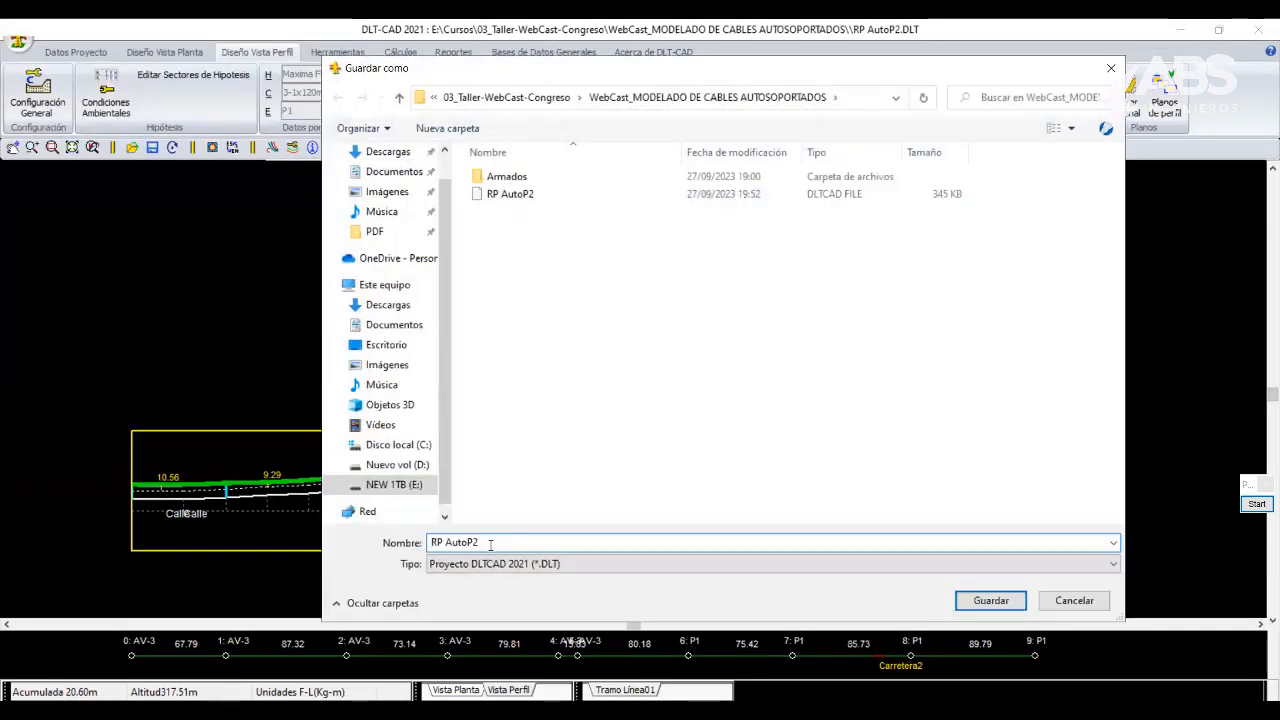
pyautogui.write('_CASO2')
pyautogui.press('Return')
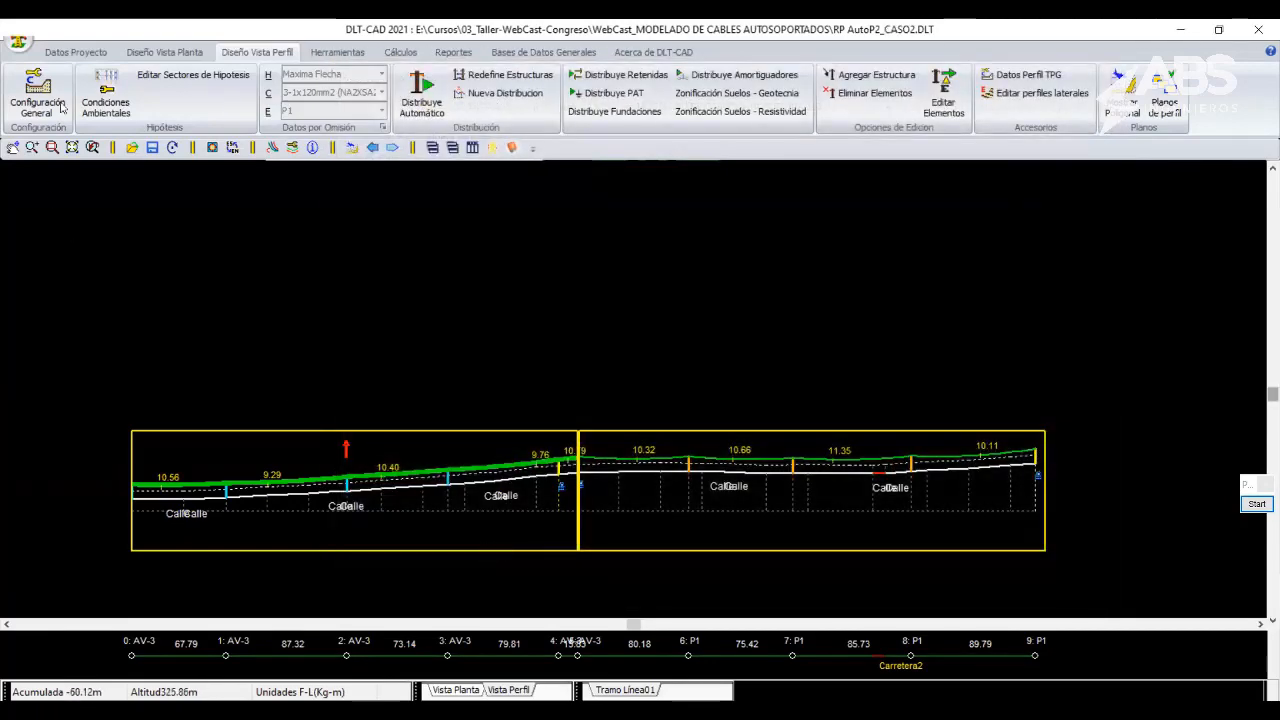
# Close the current project without saving again and open the project RP AutoP2.
pyautogui.doubleClick(29, 35)
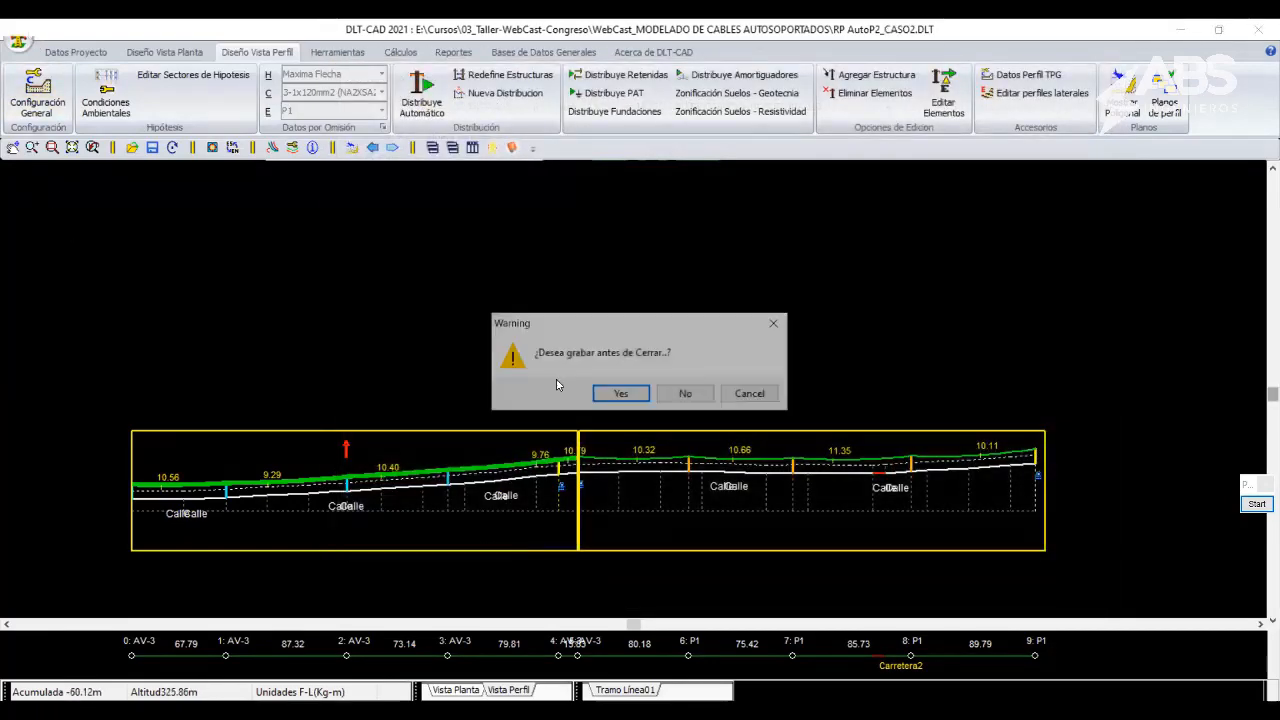
pyautogui.click(687, 398)
pyautogui.click(18, 40)
pyautogui.click(34, 72)
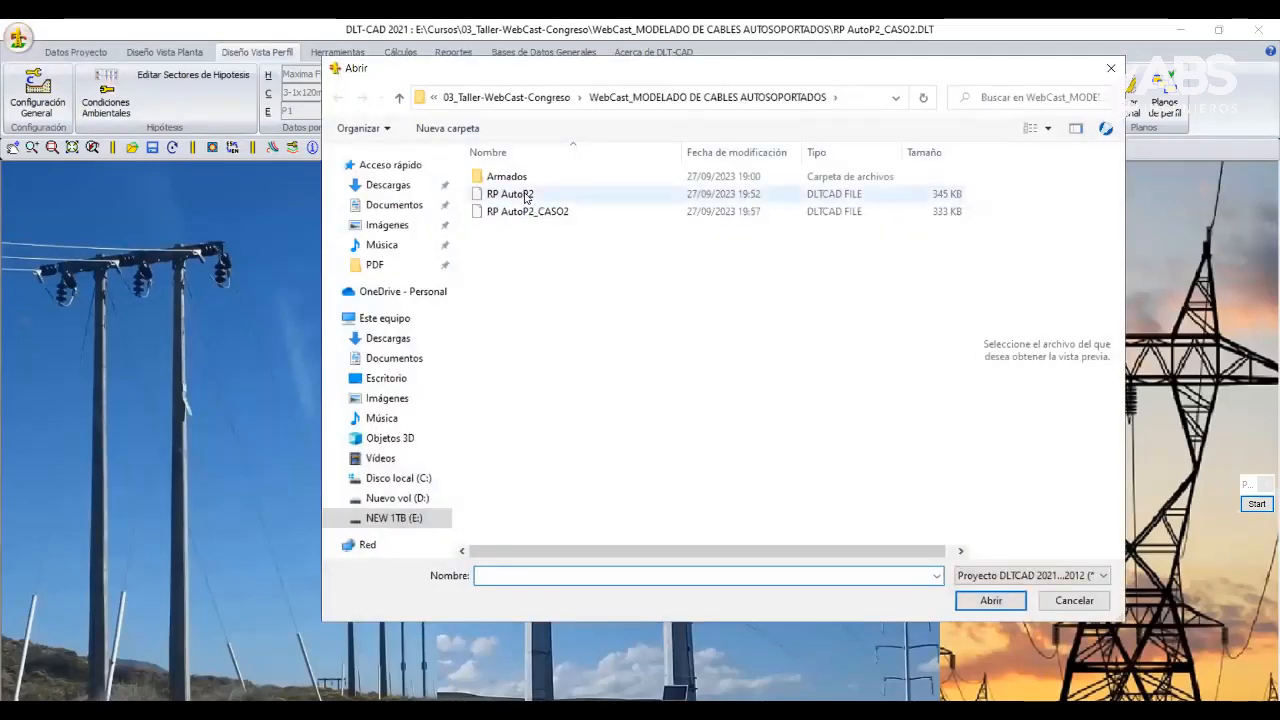
pyautogui.doubleClick(540, 195)
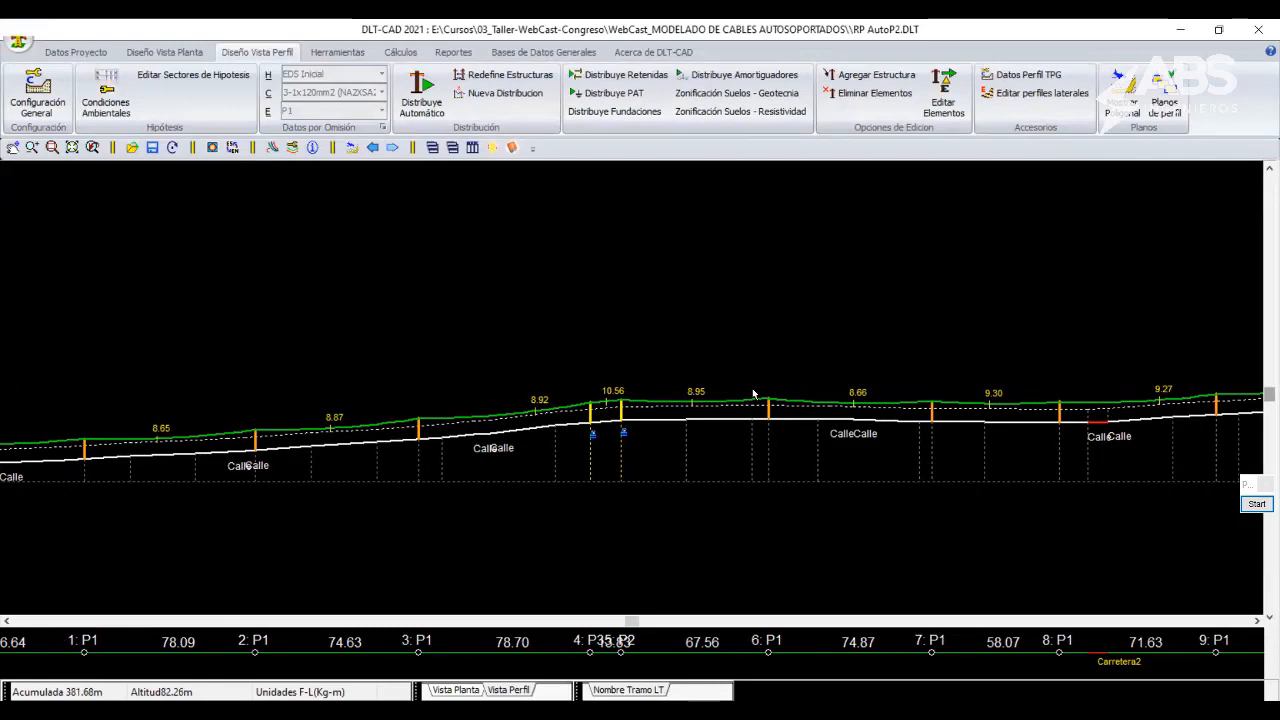
# Compare the minimum-distance labels along the profile under the Maxima Flecha and EDS Inicial hypotheses.
pyautogui.moveTo(278, 437)
pyautogui.moveTo(370, 468); pyautogui.dragTo(546, 470)
pyautogui.scroll(2, 546, 470)
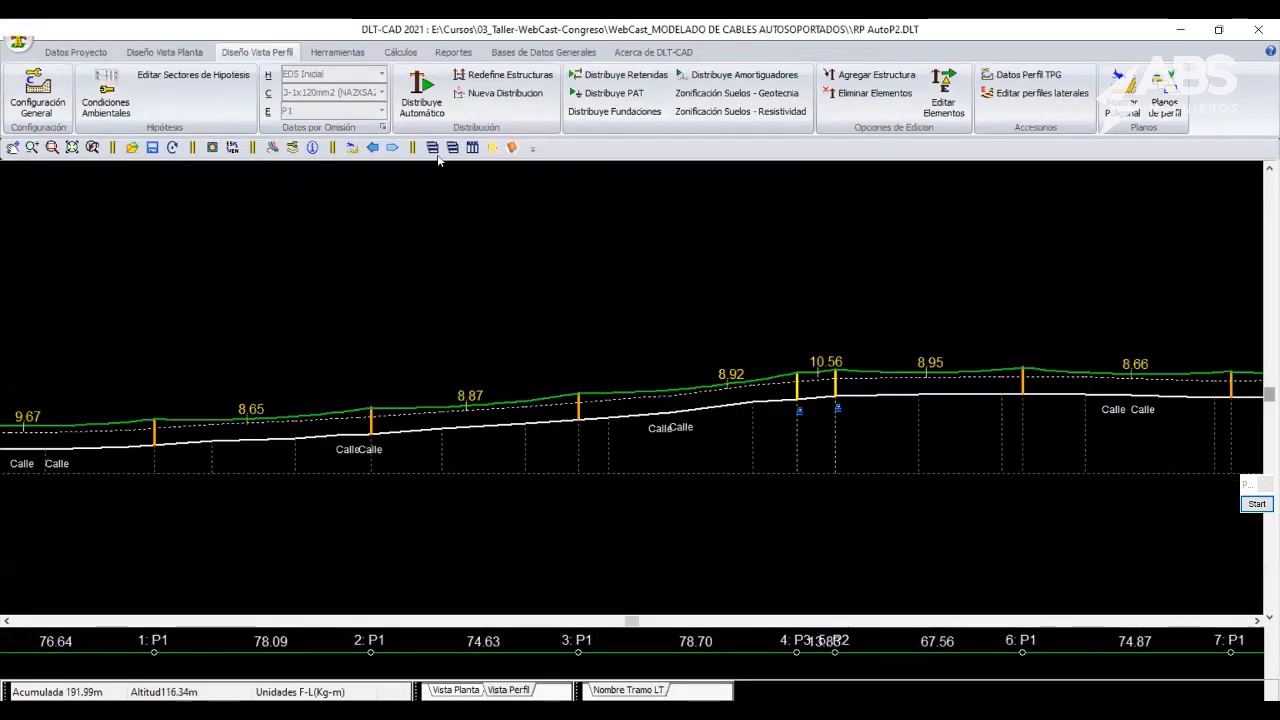
pyautogui.click(381, 74)
pyautogui.click(434, 131)
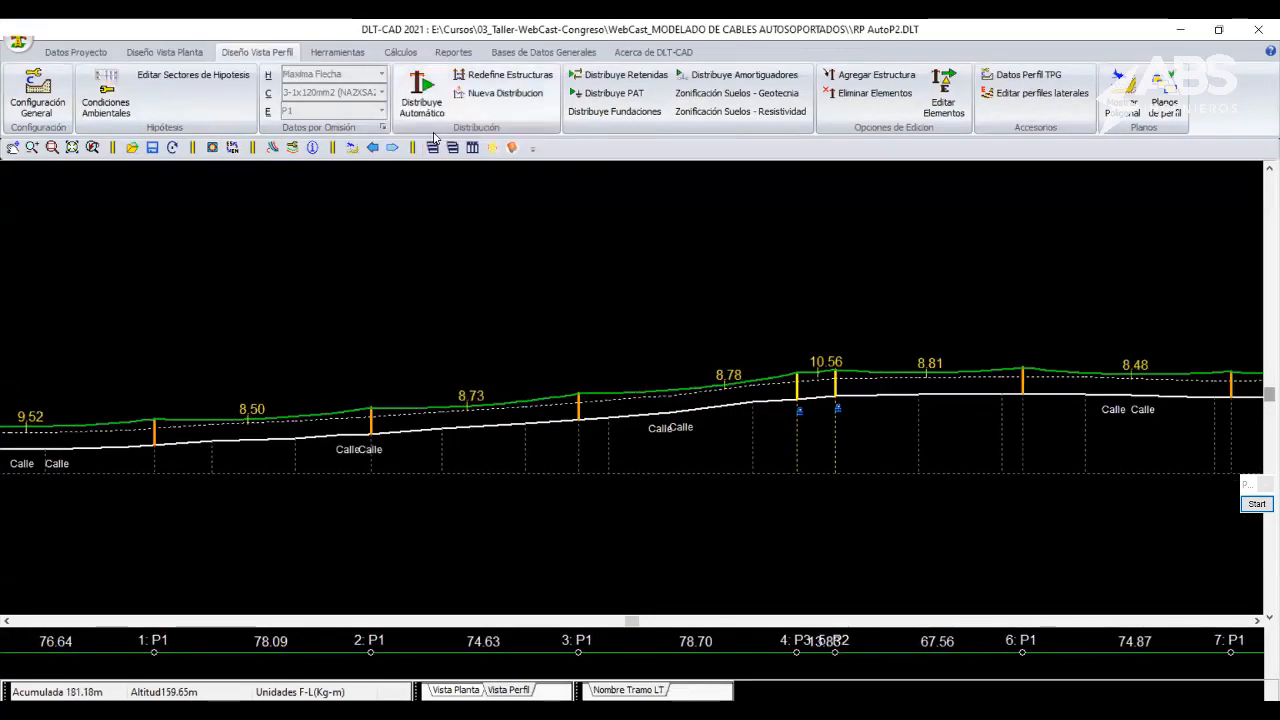
pyautogui.click(381, 74)
pyautogui.click(405, 91)
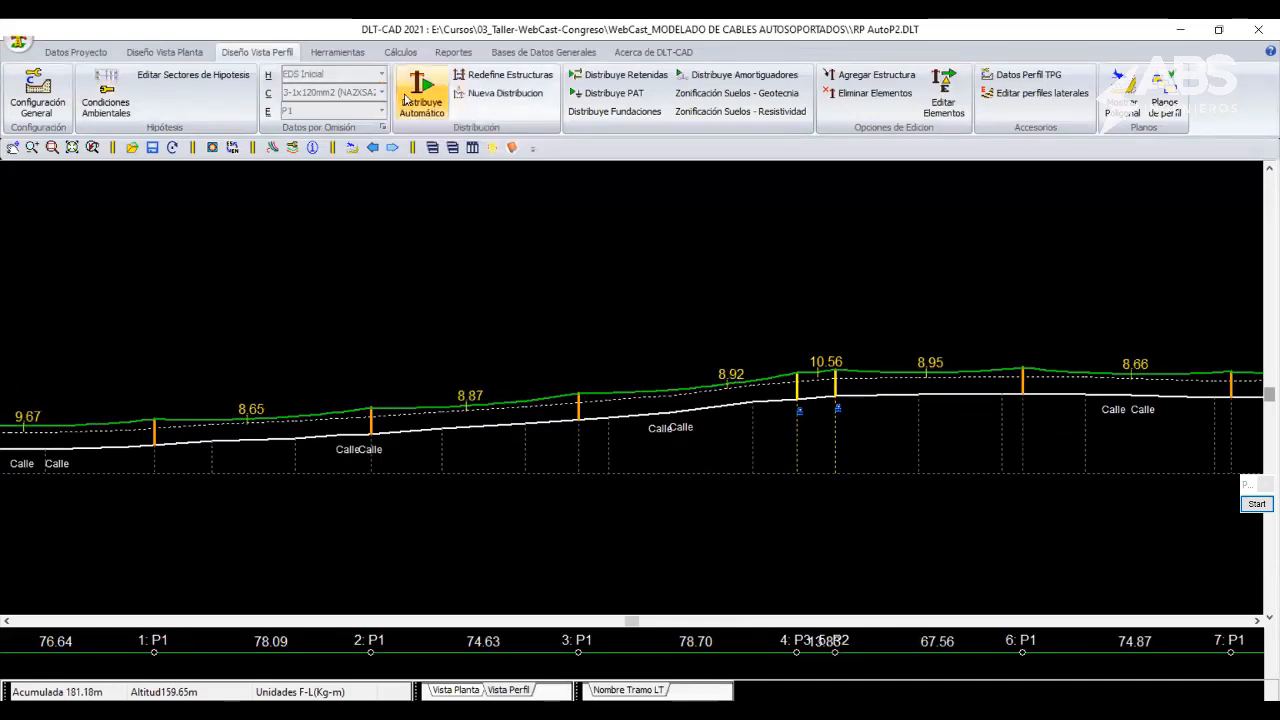
pyautogui.moveTo(834, 406); pyautogui.dragTo(269, 423, button='middle')
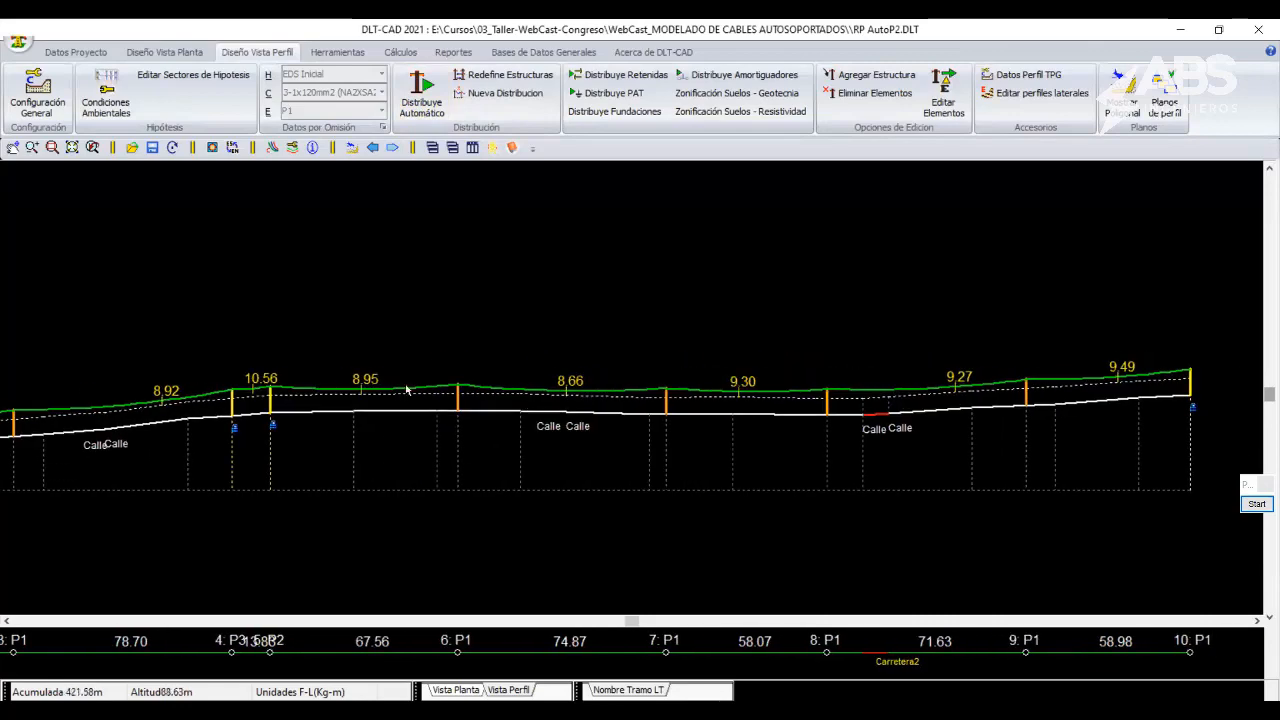
# Turn on the display of tangential tensions (%TR) for the conductors and show the start of the line.
pyautogui.click(274, 147)
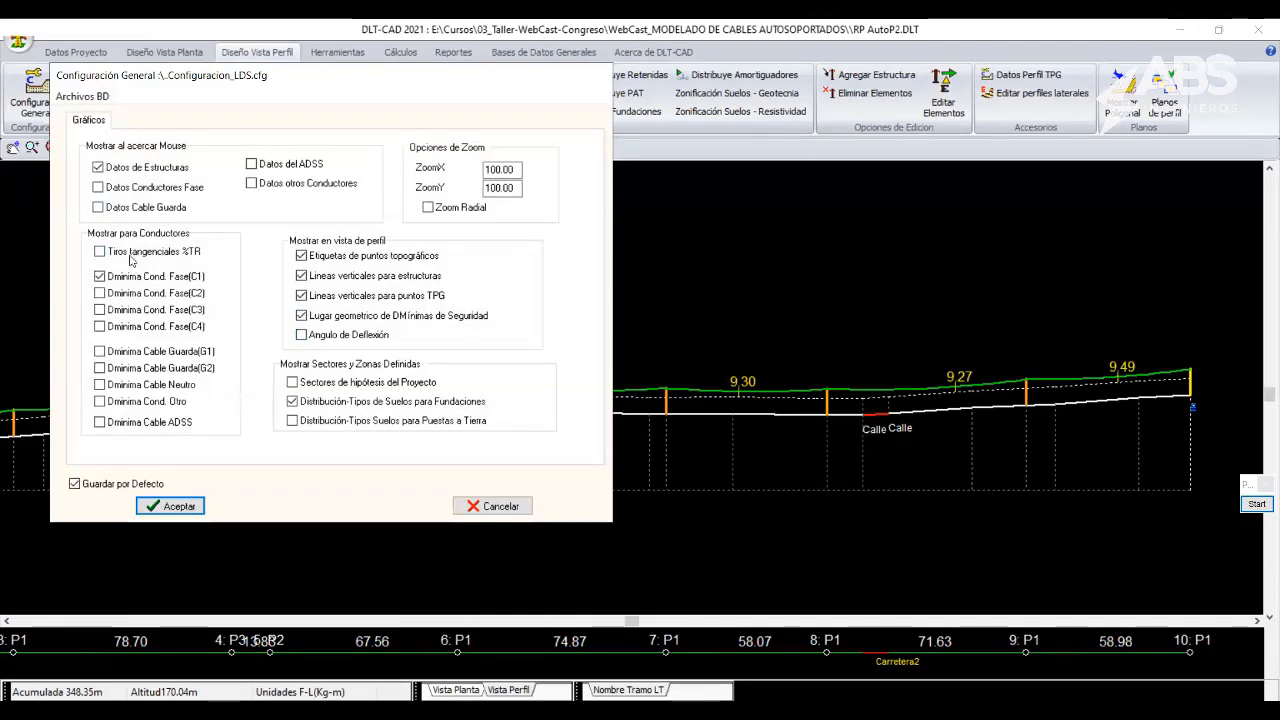
pyautogui.click(135, 255)
pyautogui.moveTo(320, 338); pyautogui.dragTo(876, 320, button='middle')
pyautogui.moveTo(428, 404); pyautogui.dragTo(619, 402, button='middle')
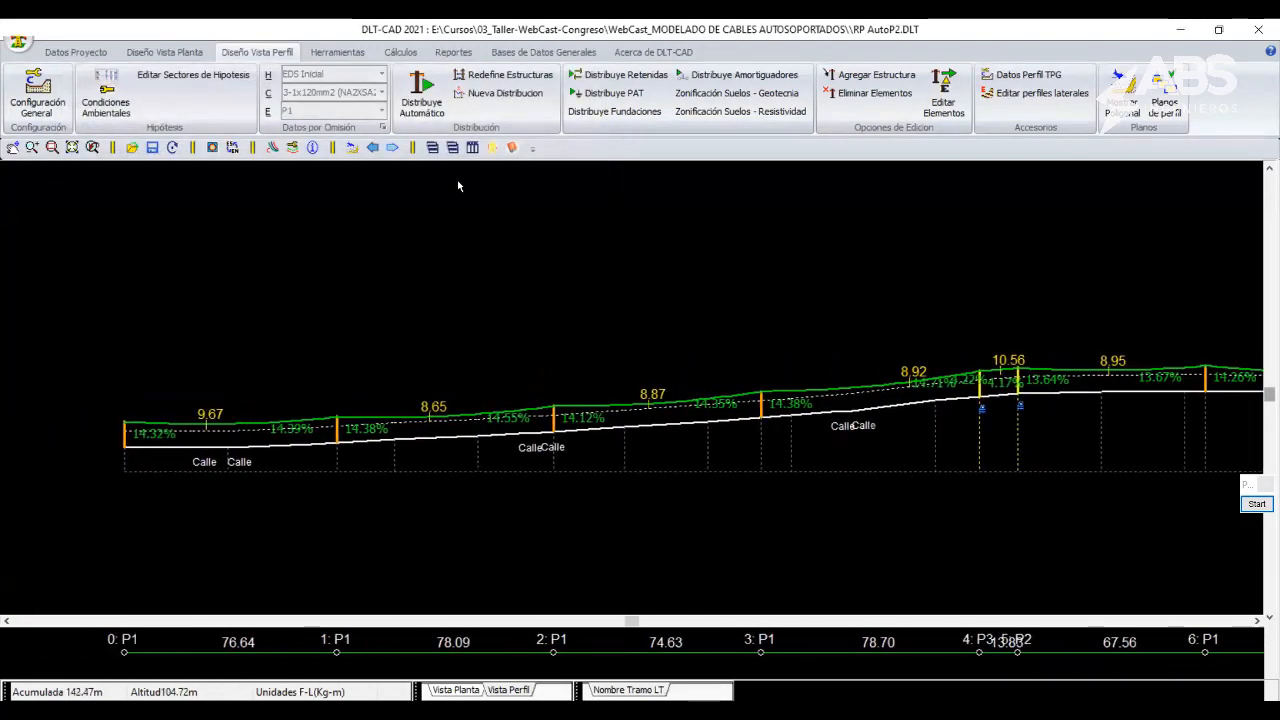
# Review the tangential tensions at structures 2 and 3 under EDS Inicial and check that hypothesis' conditions in the environmental conditions table.
pyautogui.click(384, 76)
pyautogui.click(396, 92)
pyautogui.scroll(2, 513, 338)
pyautogui.moveTo(513, 338); pyautogui.dragTo(485, 426, button='middle')
pyautogui.scroll(1, 485, 426)
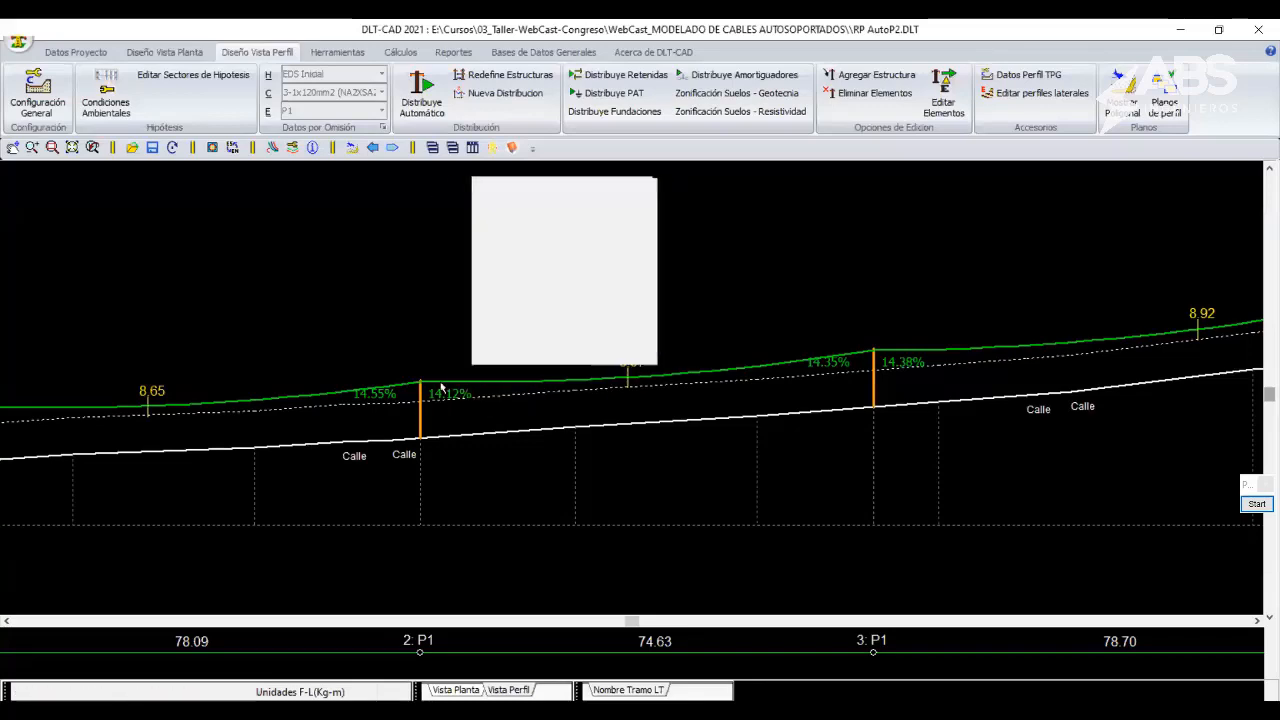
pyautogui.click(106, 95)
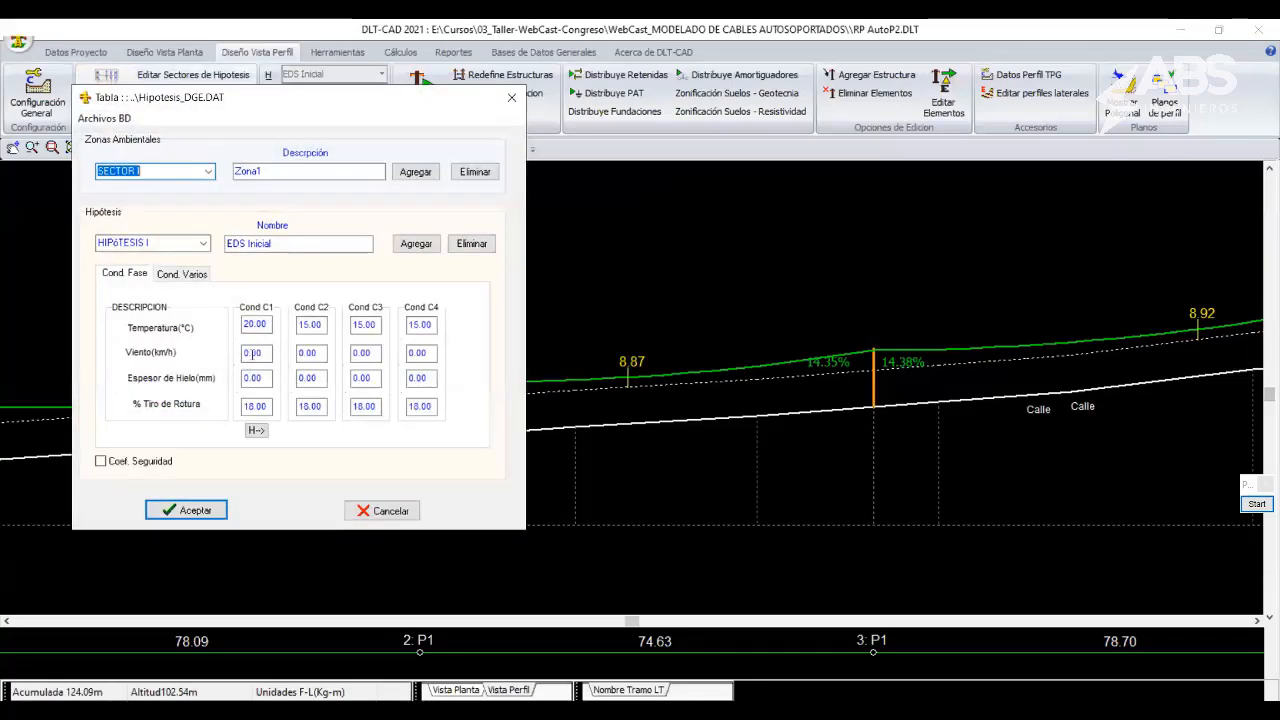
pyautogui.click(190, 510)
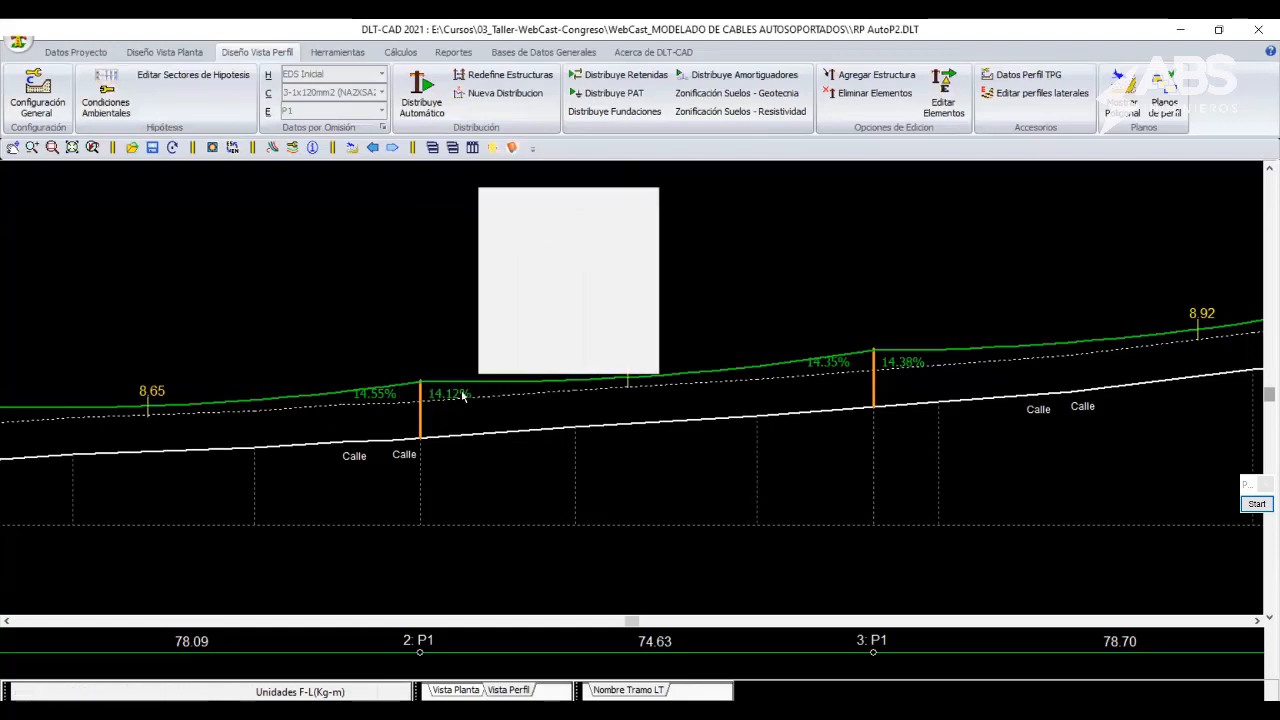
# Show the profile under the Maximo Viento hypothesis and check its safety tension percentage for conductor C1 in the environmental conditions.
pyautogui.click(381, 74)
pyautogui.click(394, 107)
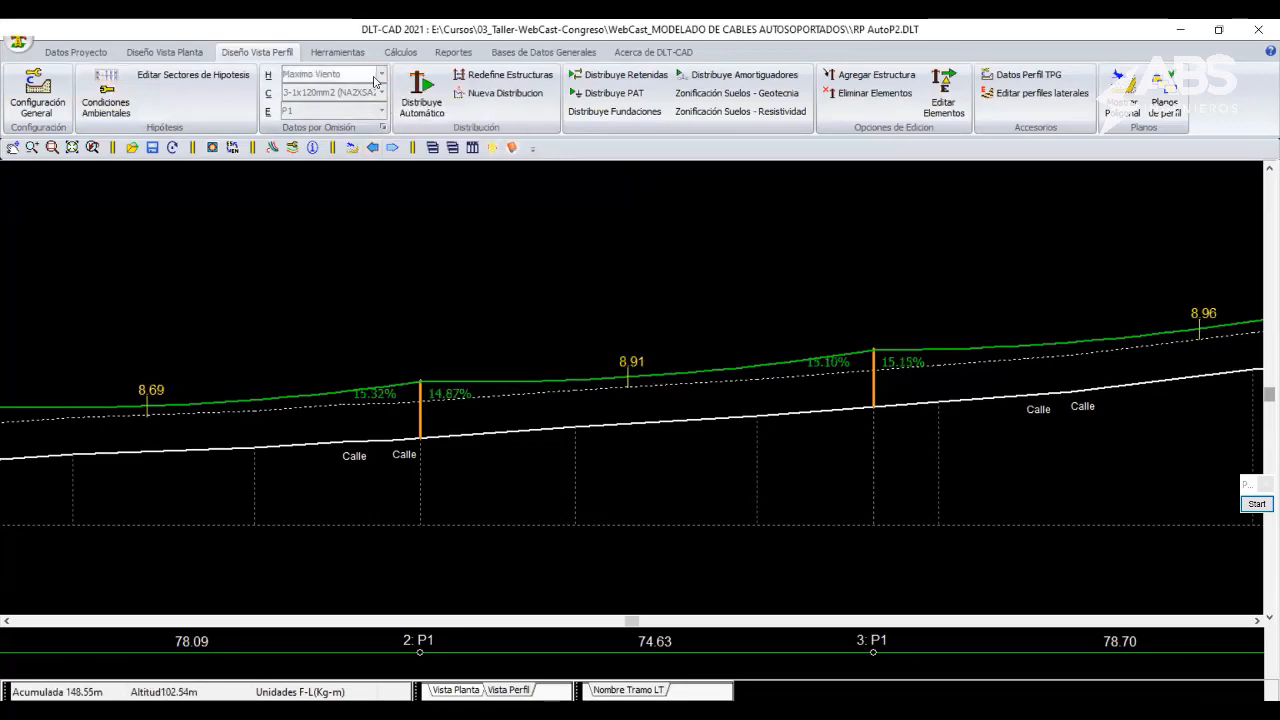
pyautogui.click(106, 95)
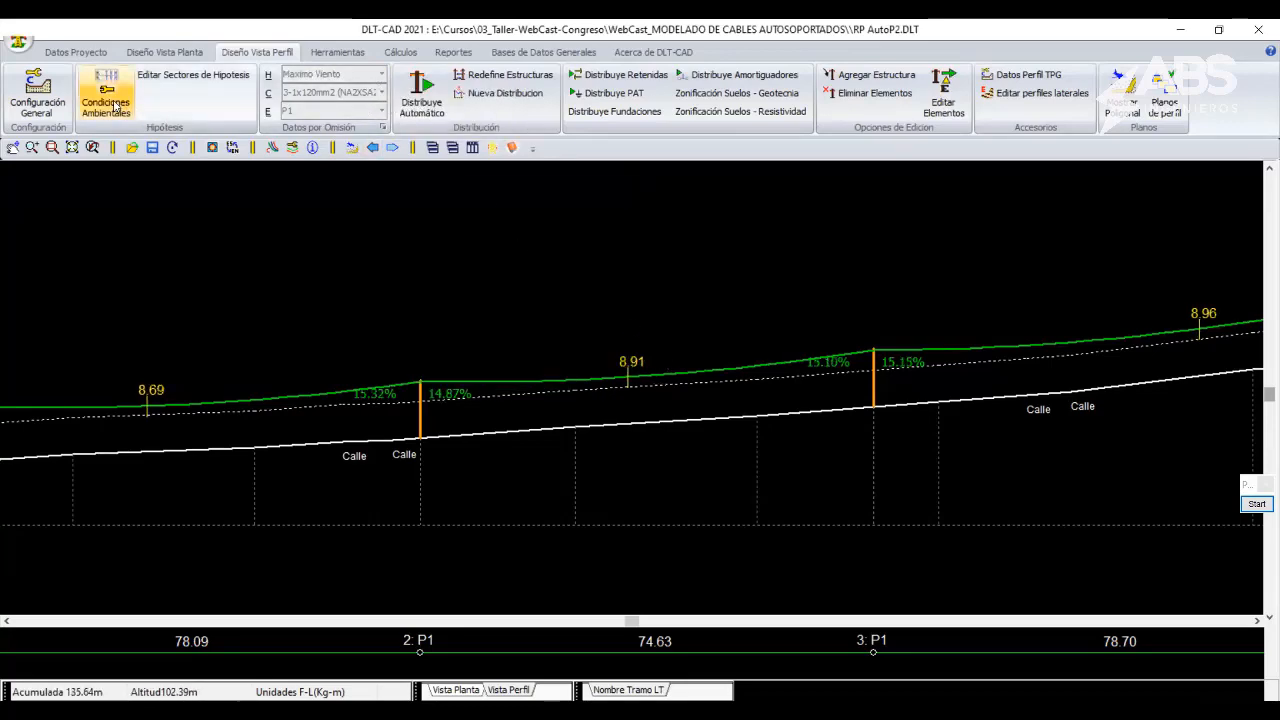
pyautogui.moveTo(288, 428); pyautogui.dragTo(262, 430)
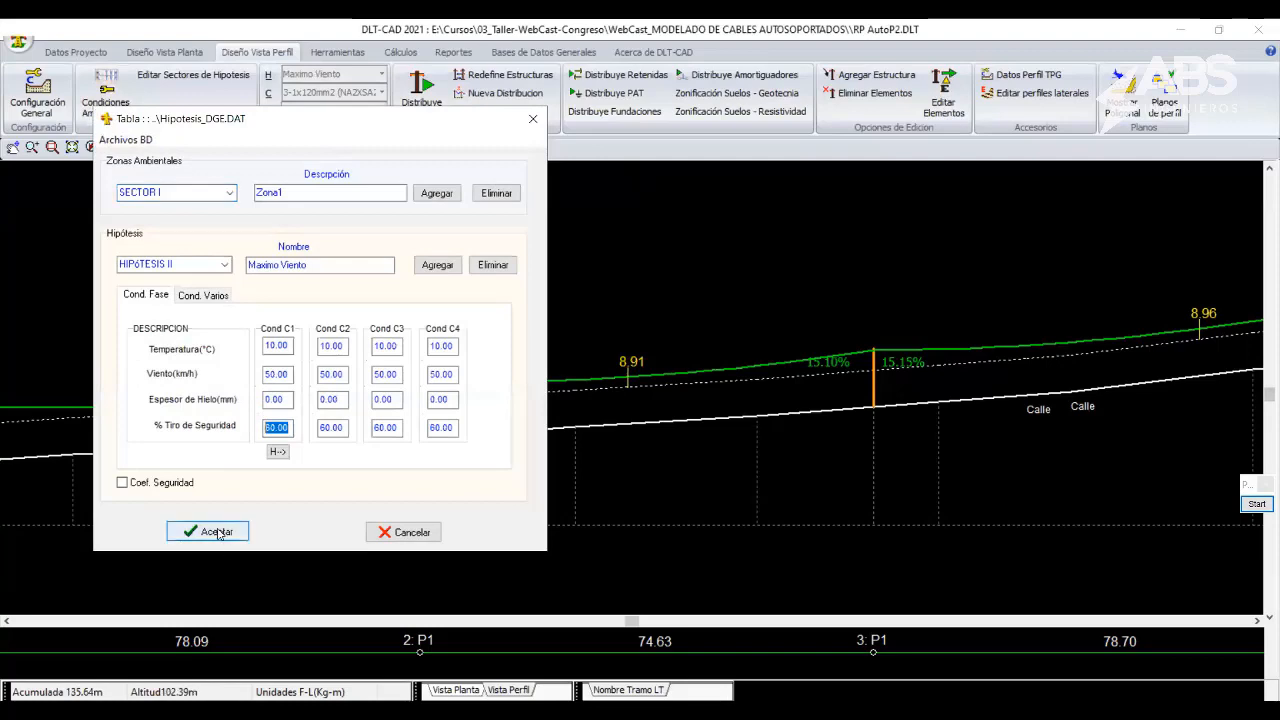
pyautogui.click(216, 531)
# Review the tangential tensions along the line under the Minima Temperatura and Maxima Flecha hypotheses.
pyautogui.click(379, 76)
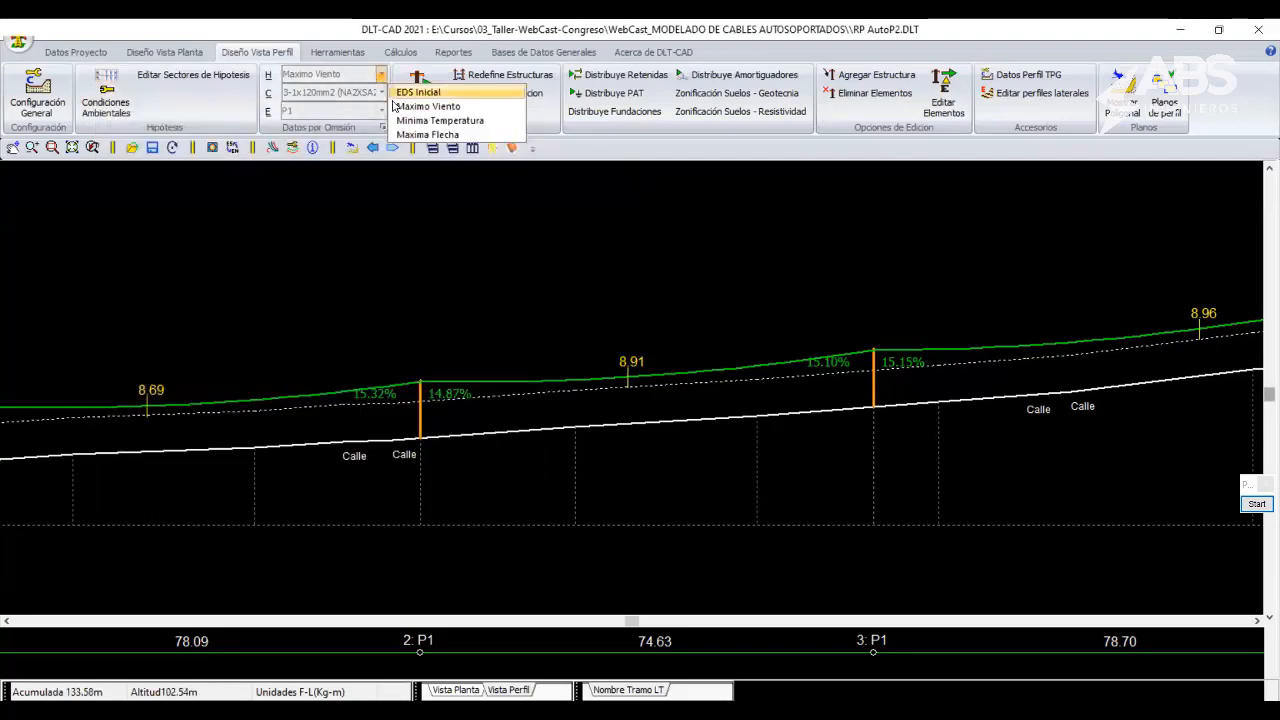
pyautogui.click(410, 119)
pyautogui.click(421, 95)
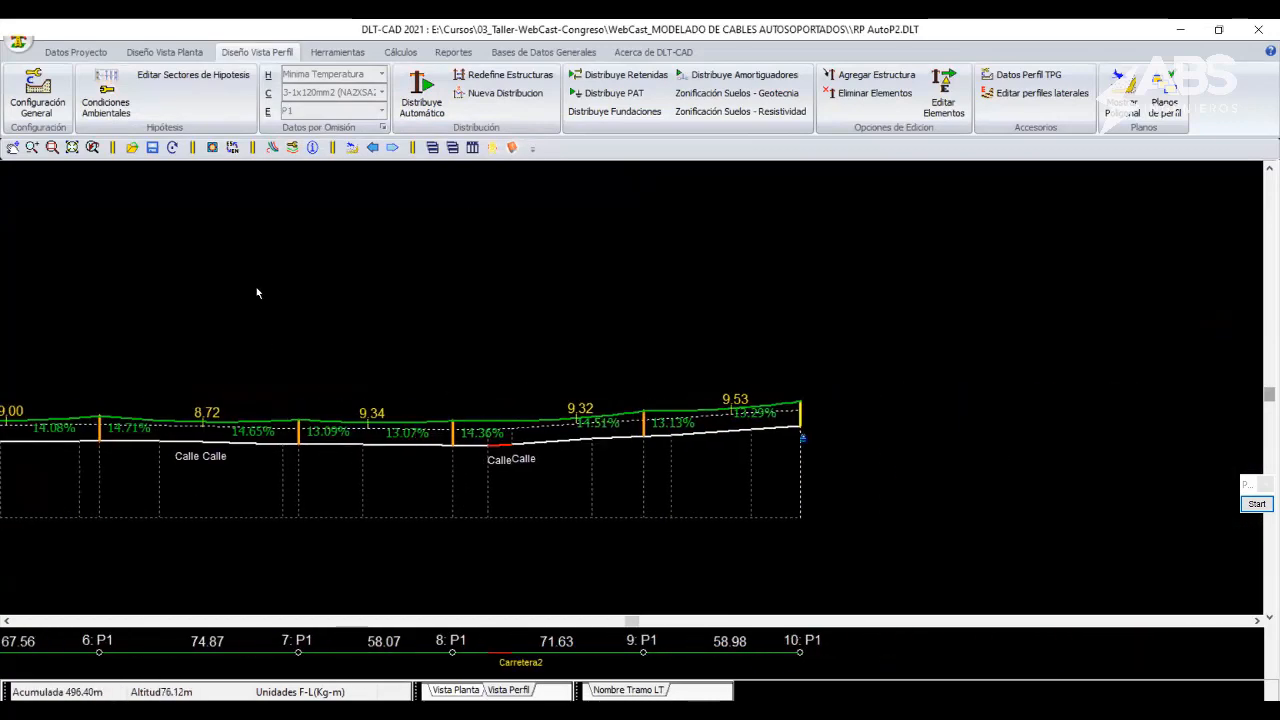
pyautogui.click(381, 76)
pyautogui.click(420, 137)
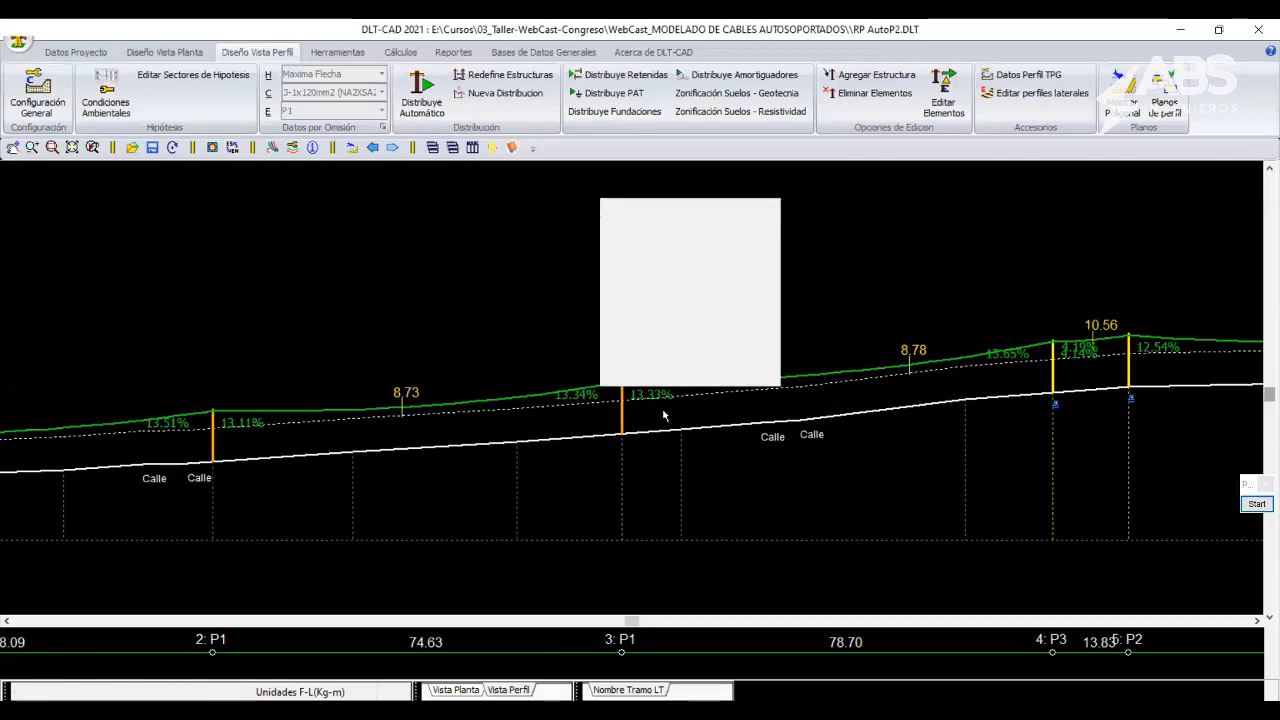
pyautogui.moveTo(511, 402); pyautogui.dragTo(372, 401, button='middle')
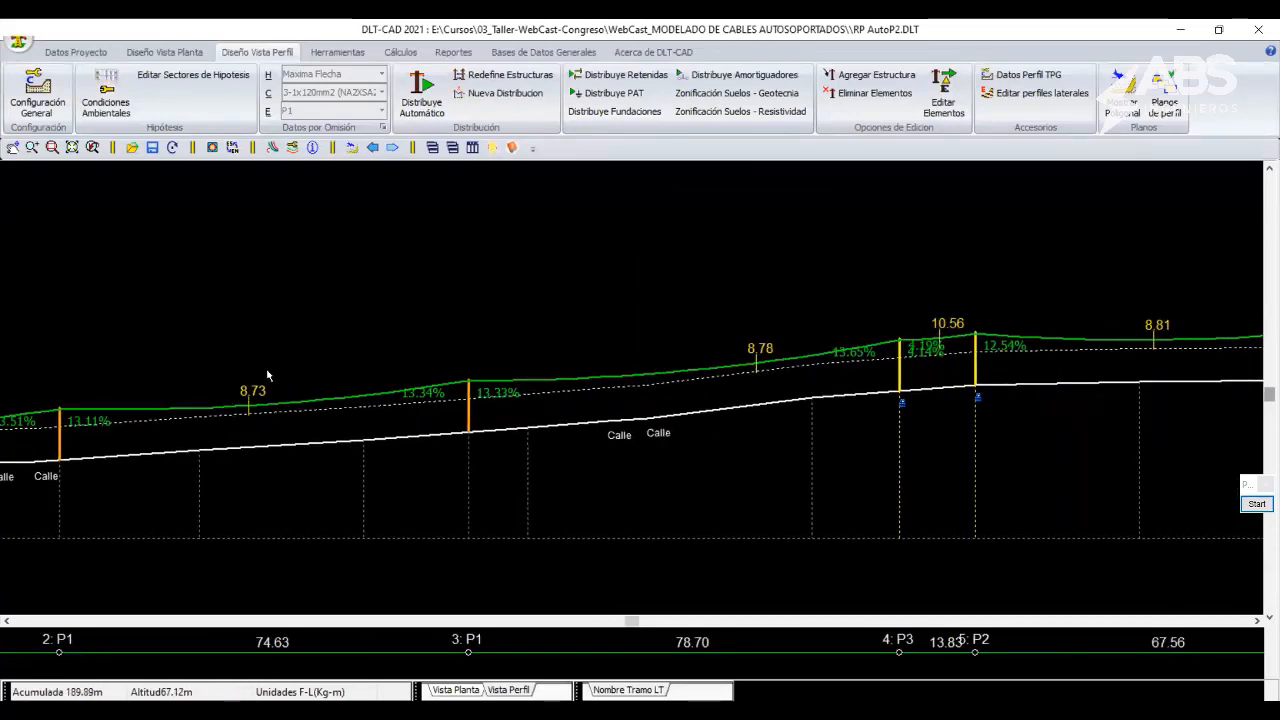
# Keep the Maxima Flecha hypothesis displayed and review the tangential tensions along the profile from structure 4 to structure 9.
pyautogui.click(381, 75)
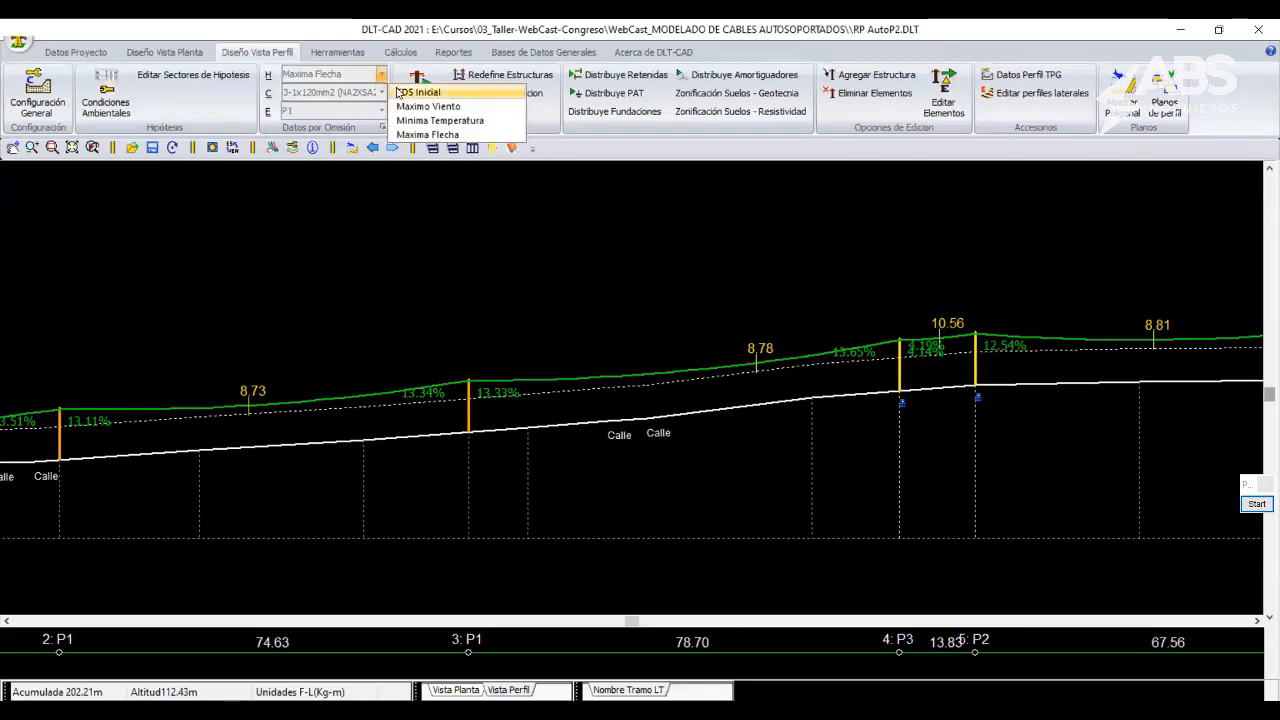
pyautogui.click(424, 135)
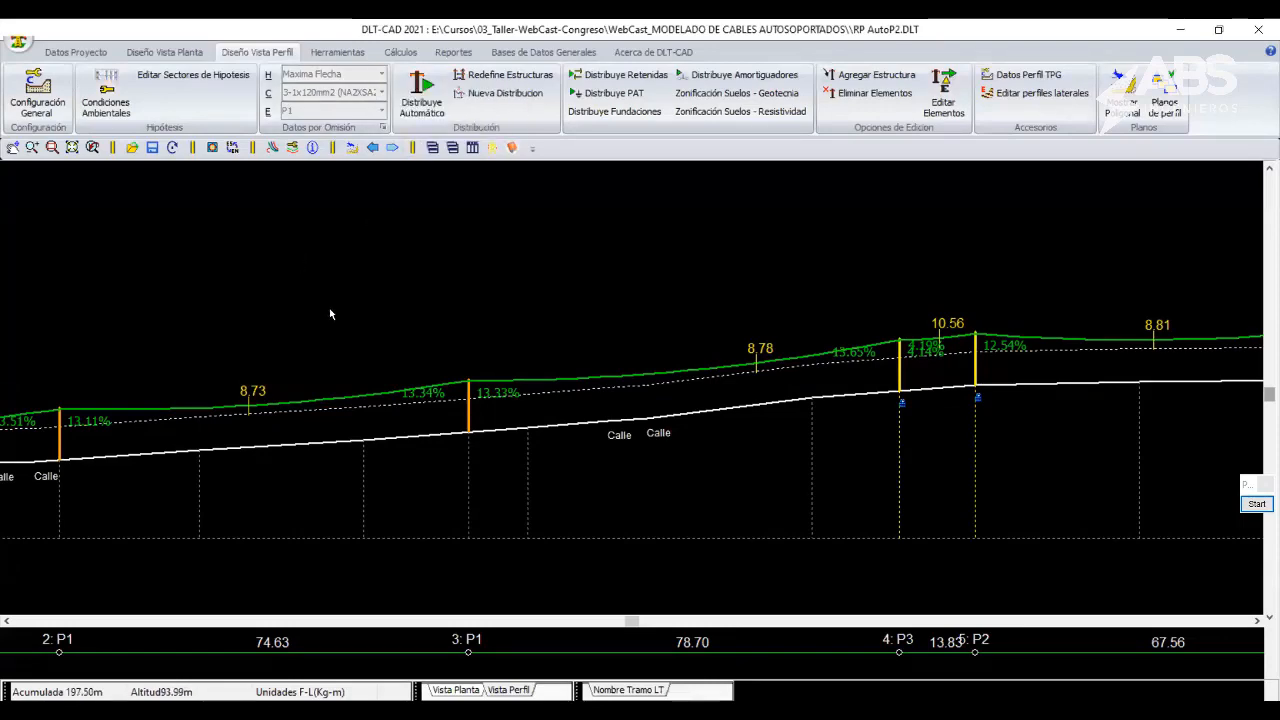
pyautogui.moveTo(952, 388); pyautogui.dragTo(422, 430, button='middle')
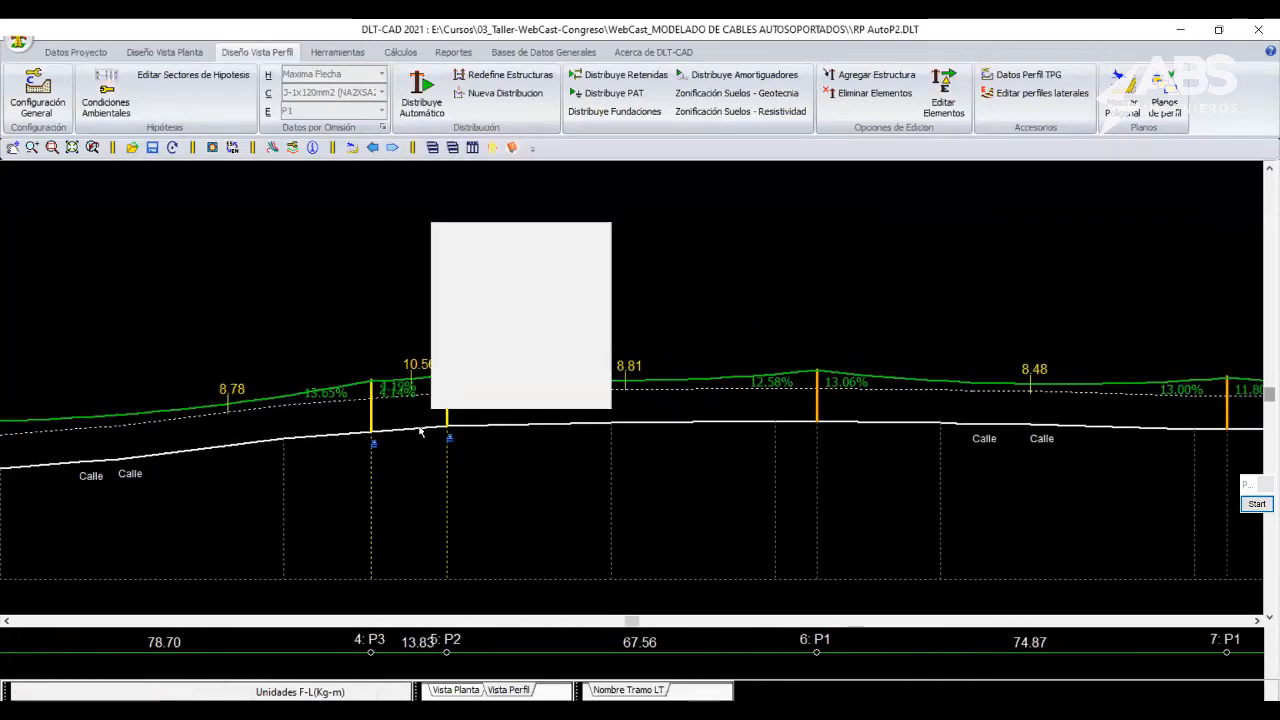
pyautogui.moveTo(905, 399); pyautogui.dragTo(484, 314, button='middle')
pyautogui.scroll(-6, 594, 350)
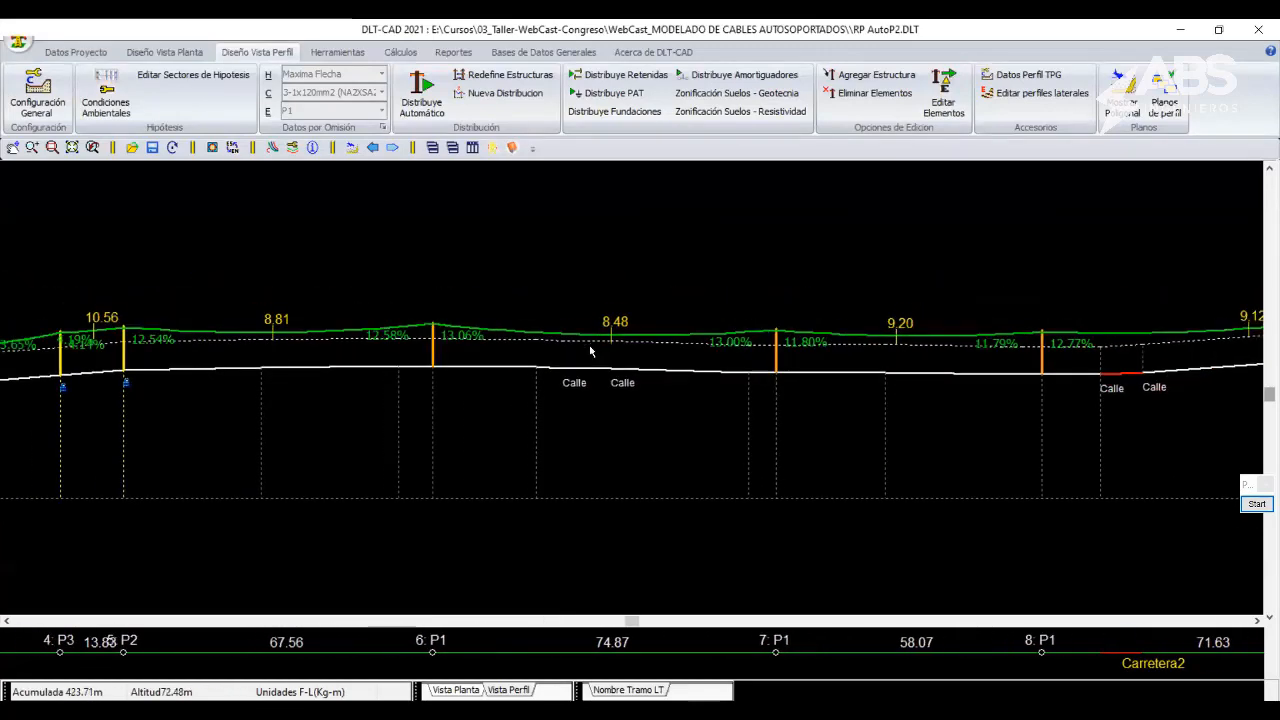
pyautogui.moveTo(245, 418); pyautogui.dragTo(455, 392, button='middle')
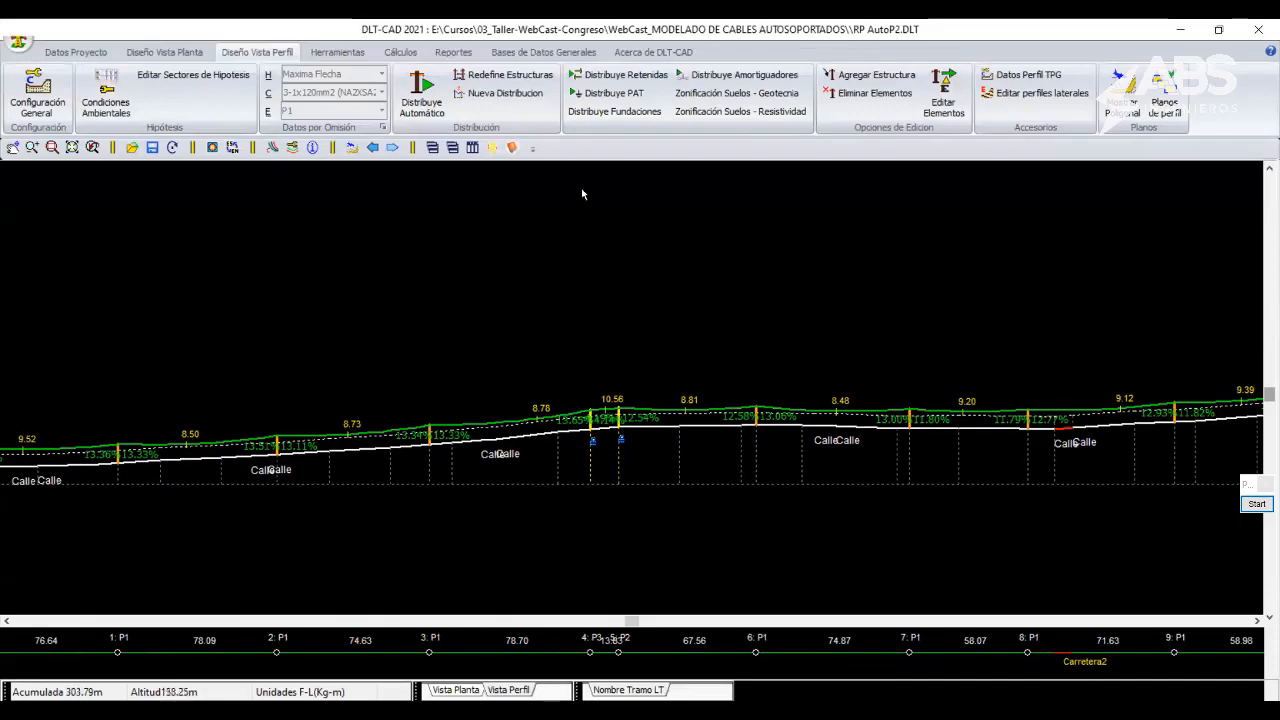
# Set up the automatic guy distribution for the current section with guy type RI, applied to terminal structures.
pyautogui.click(614, 74)
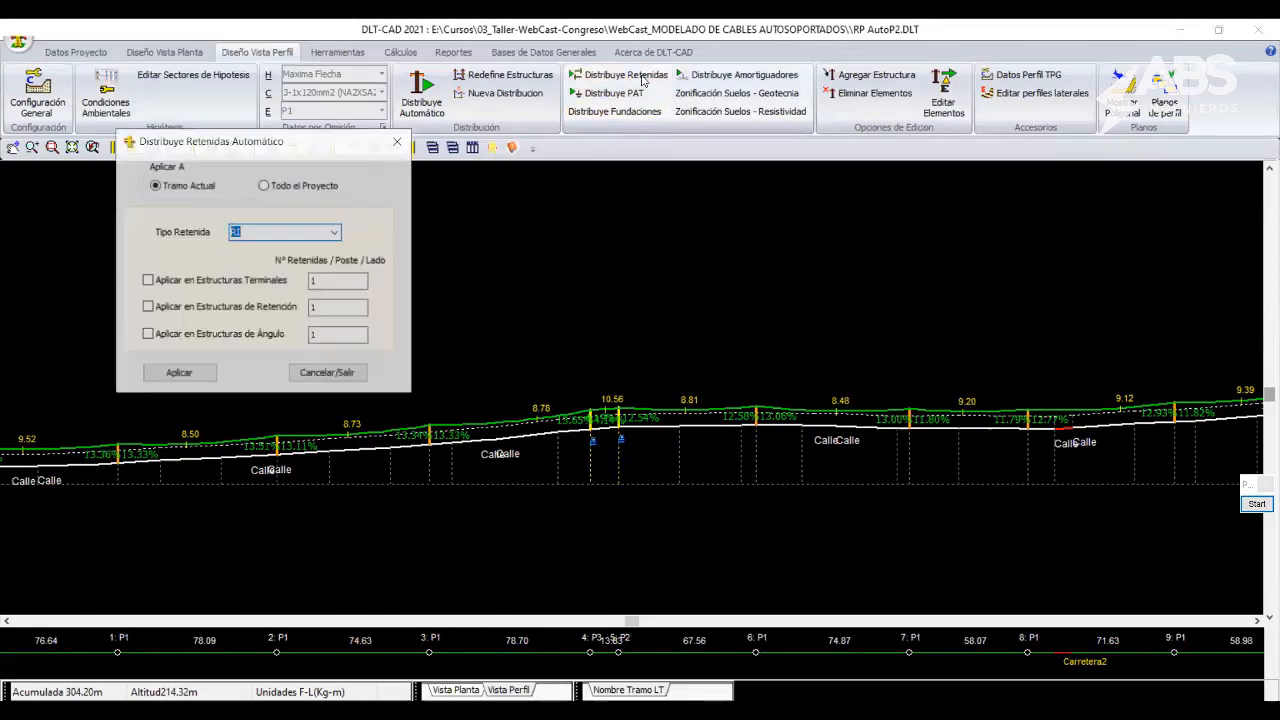
pyautogui.click(398, 141)
pyautogui.click(614, 74)
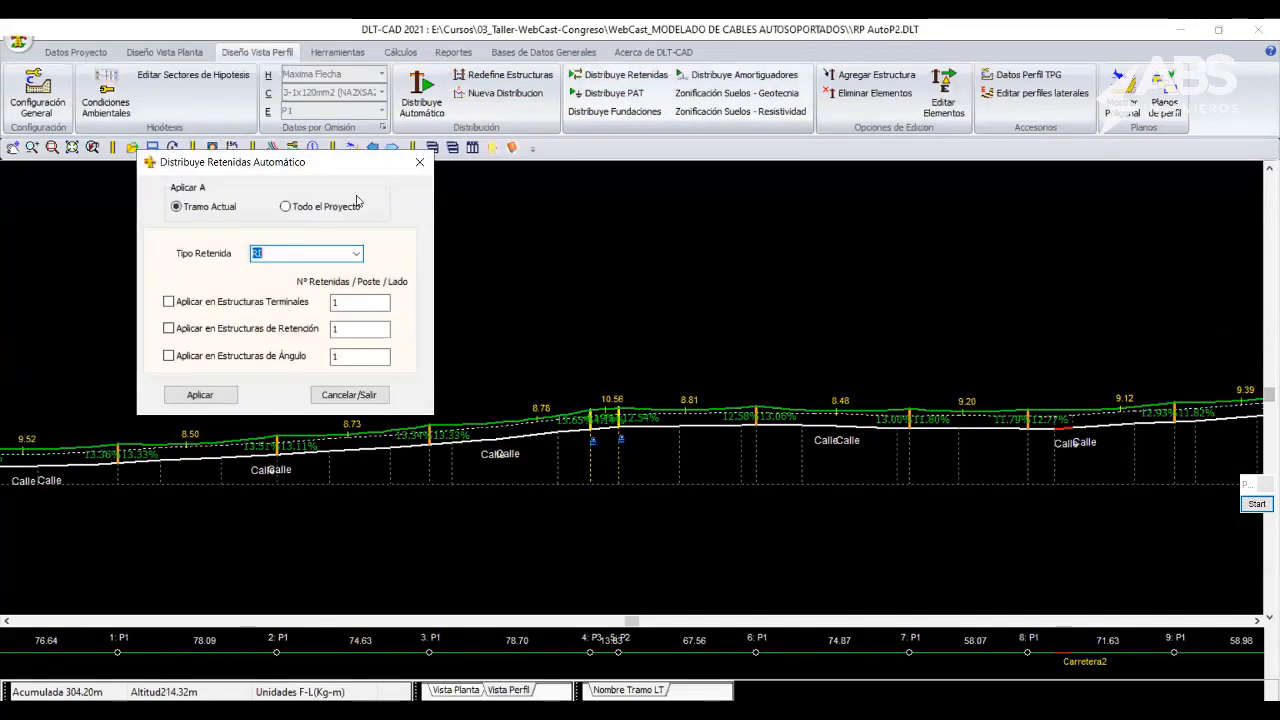
pyautogui.moveTo(316, 173); pyautogui.dragTo(514, 205)
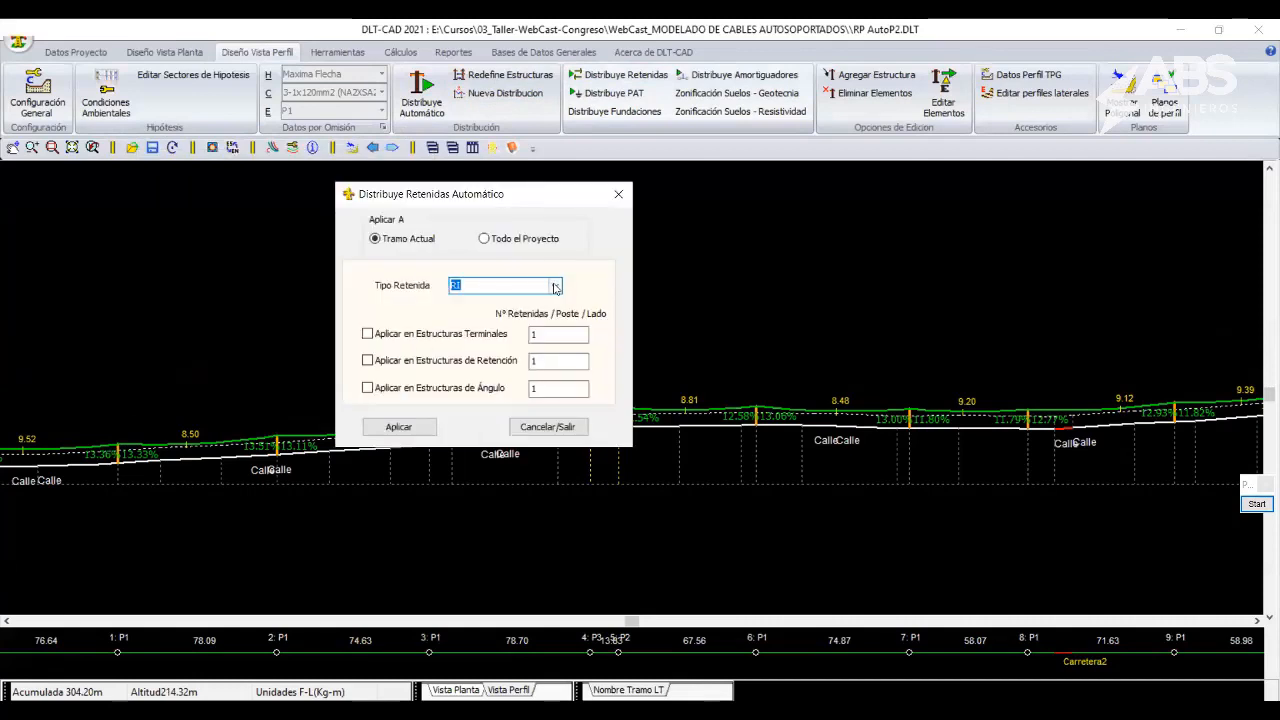
pyautogui.click(556, 287)
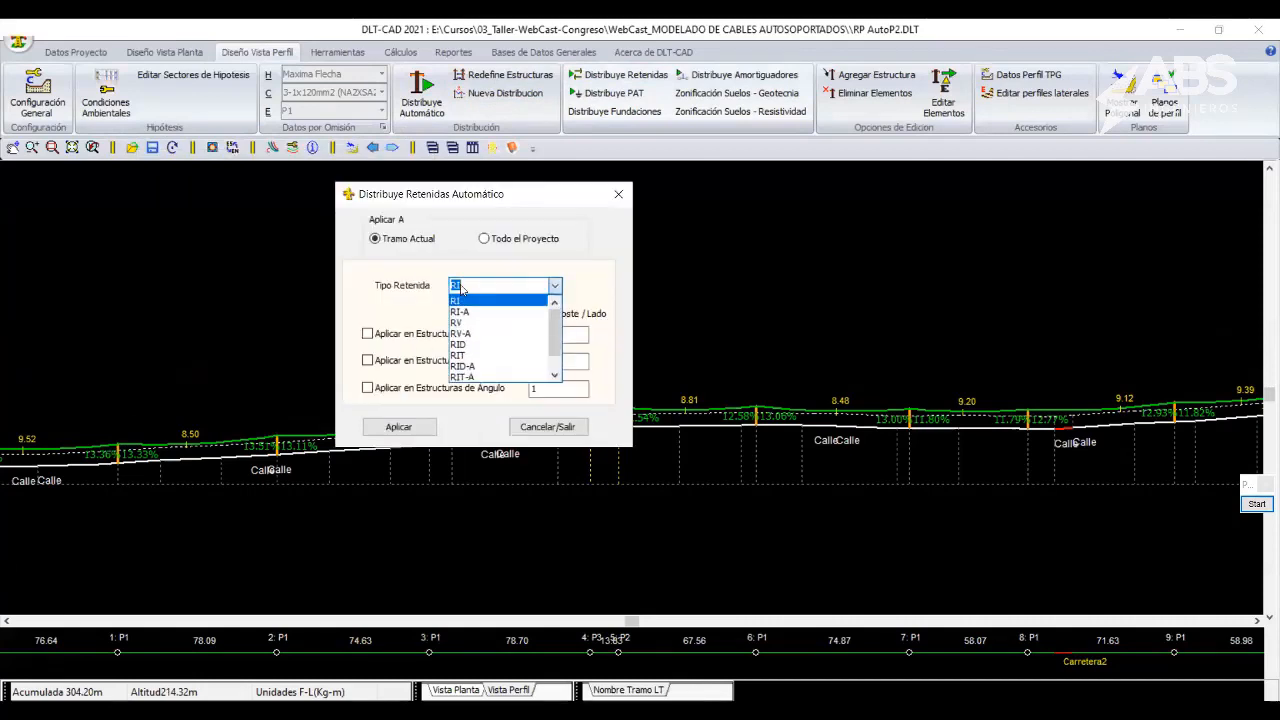
pyautogui.click(465, 304)
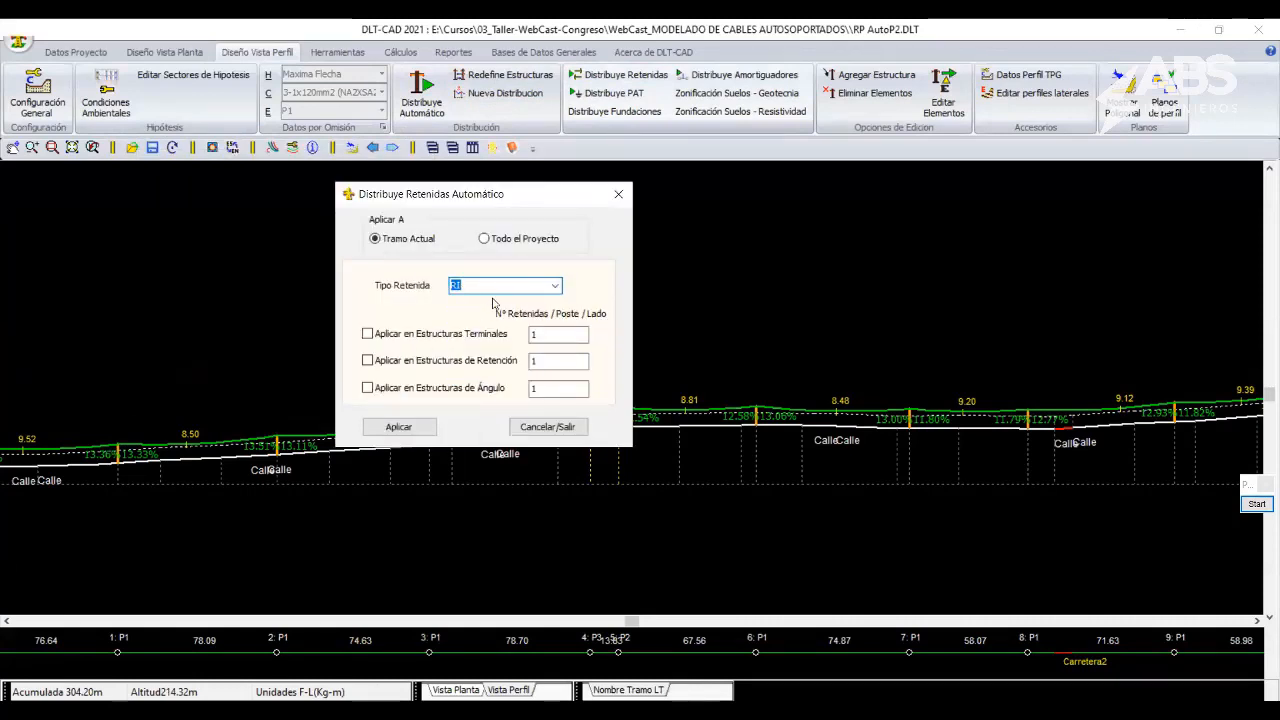
pyautogui.click(390, 335)
# Look at guy type RV, return to RI, include retention and angle structures, and apply the guy distribution.
pyautogui.click(557, 290)
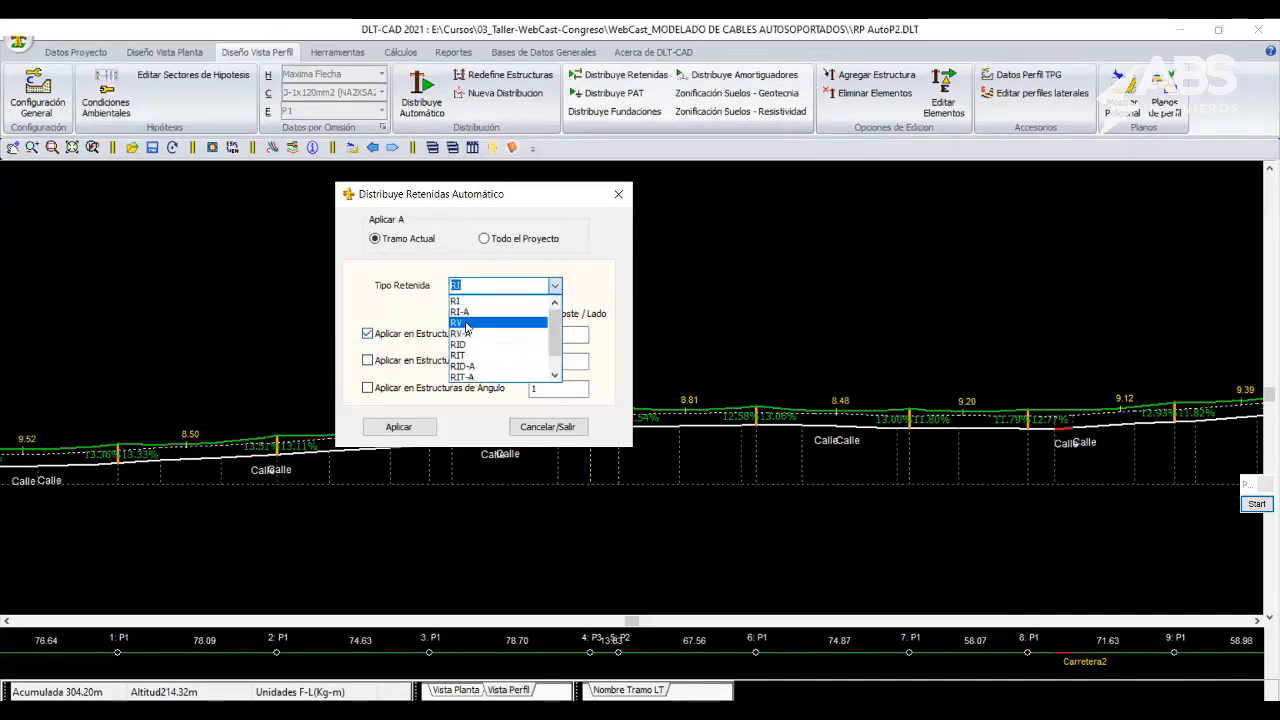
pyautogui.click(469, 327)
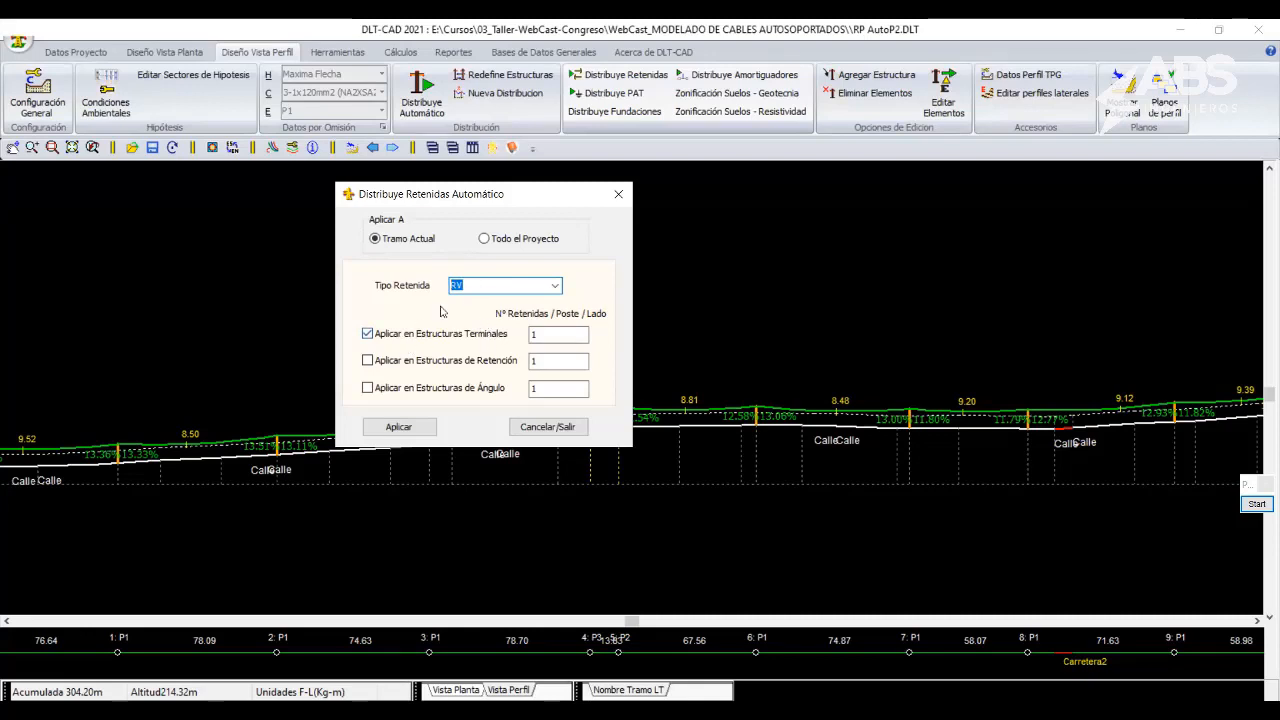
pyautogui.click(540, 283)
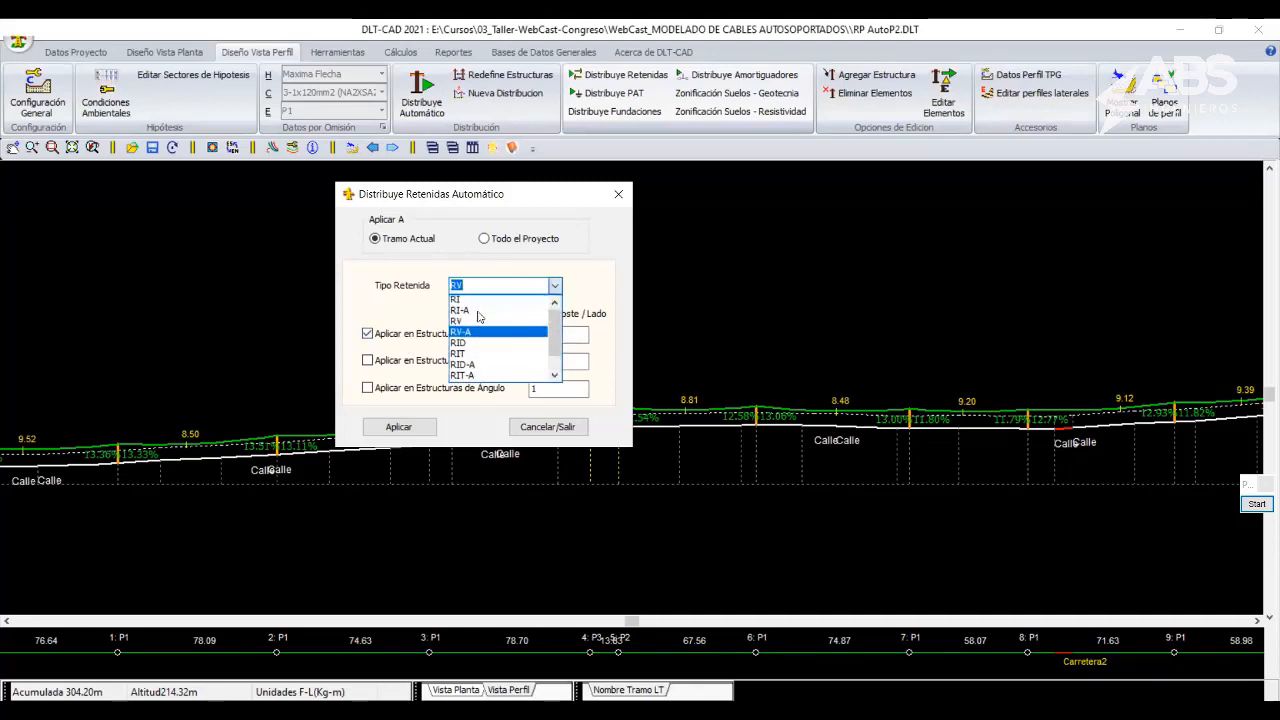
pyautogui.click(467, 301)
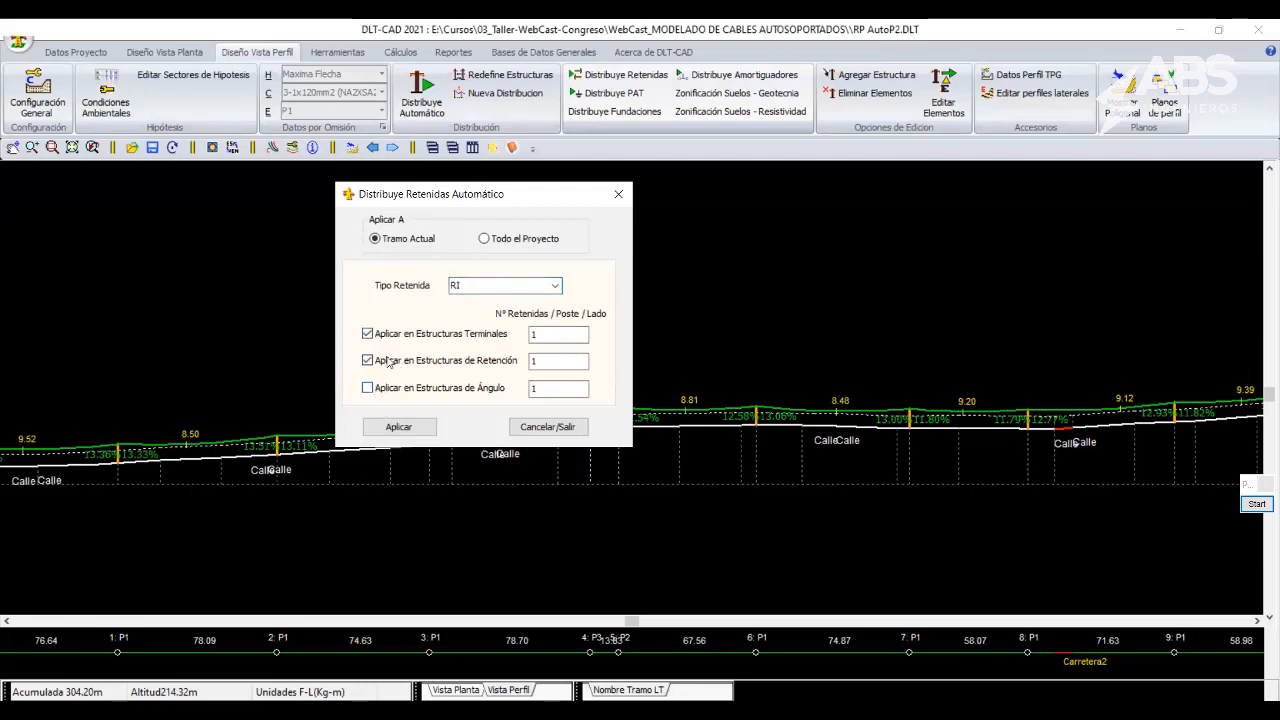
pyautogui.click(393, 393)
pyautogui.click(409, 420)
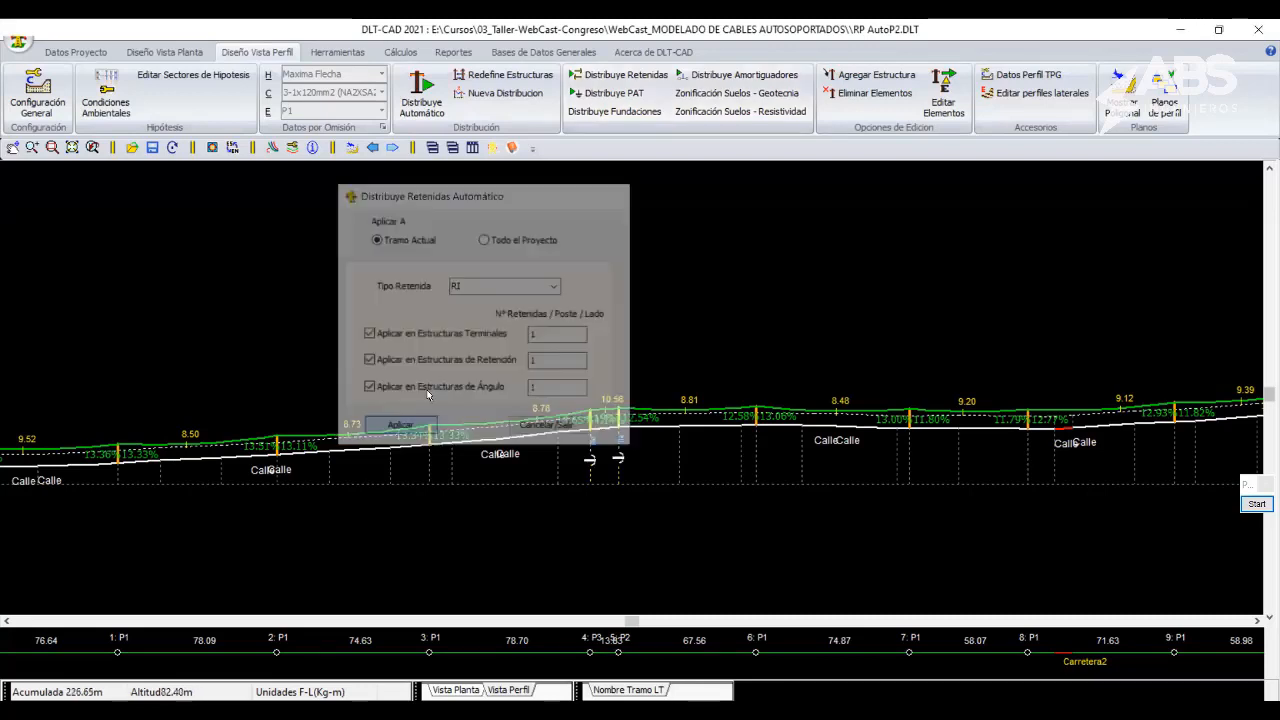
# Check the distributed guys along the profile and the assembly data of structure 0 at the start of the line.
pyautogui.scroll(4, 130, 468)
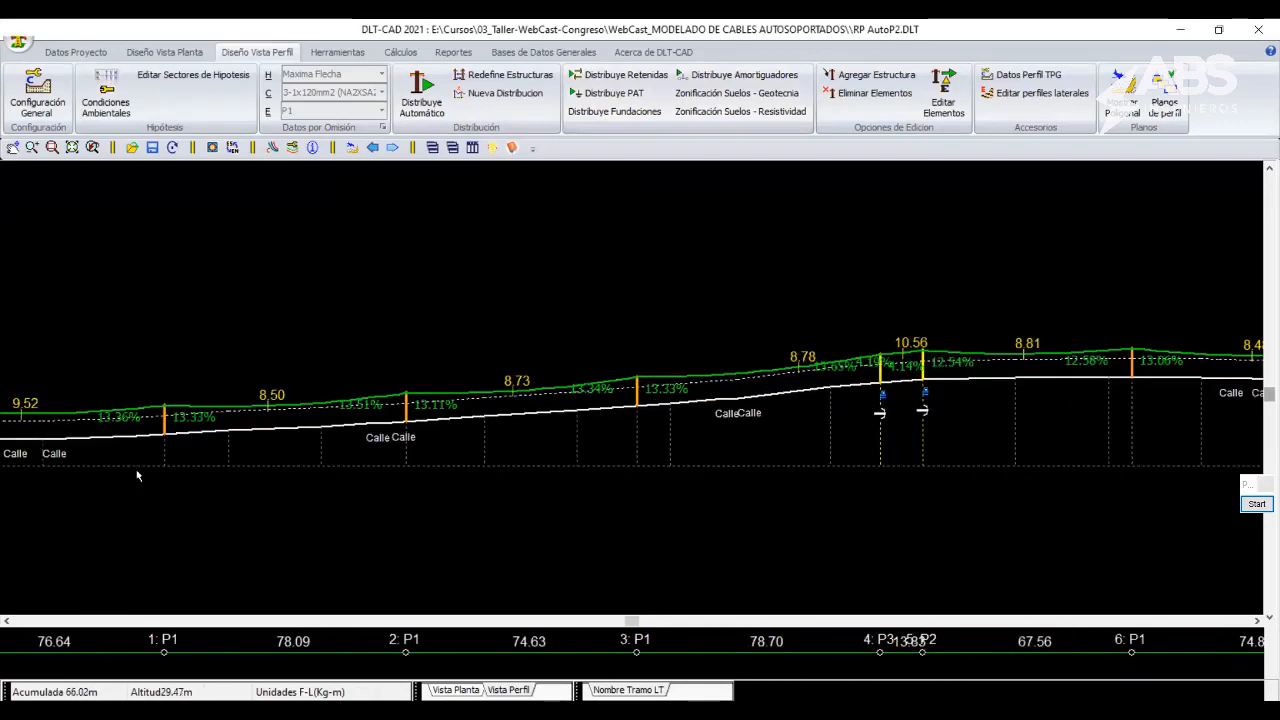
pyautogui.moveTo(251, 387)
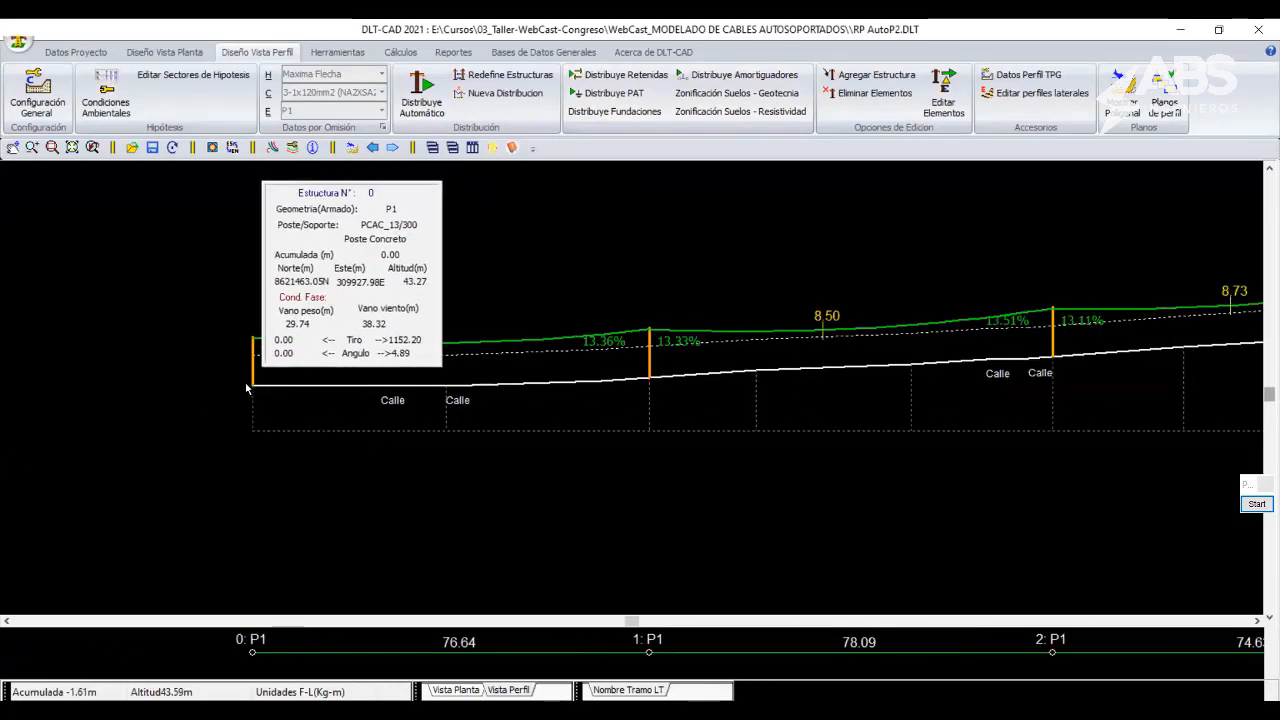
pyautogui.moveTo(974, 368); pyautogui.dragTo(186, 489, button='middle')
pyautogui.moveTo(707, 378); pyautogui.dragTo(1147, 307, button='middle')
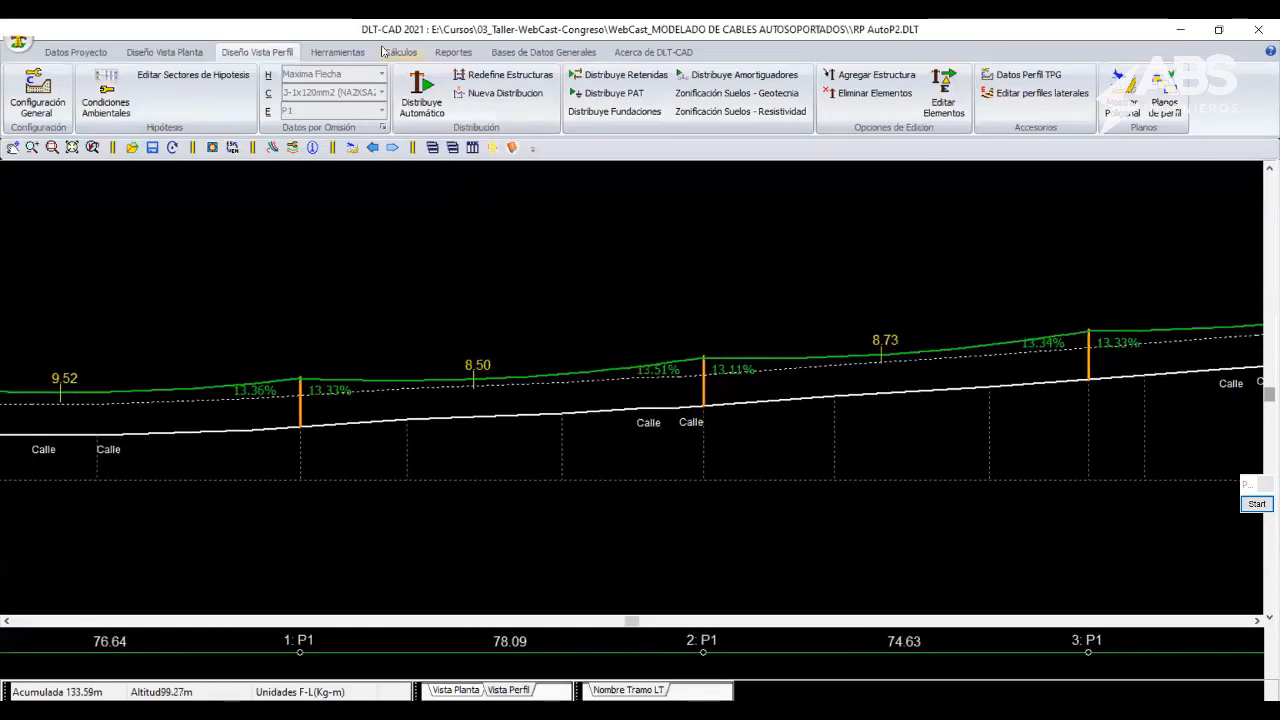
pyautogui.click(505, 75)
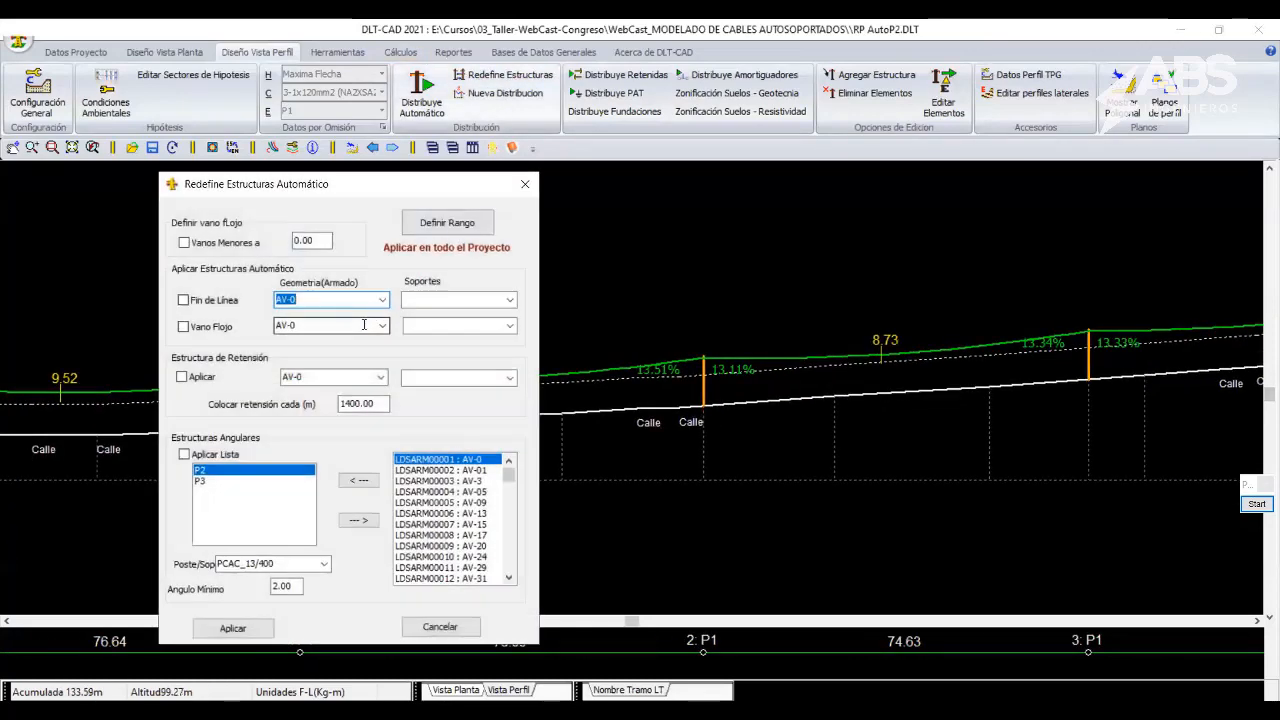
pyautogui.click(183, 299)
pyautogui.click(381, 300)
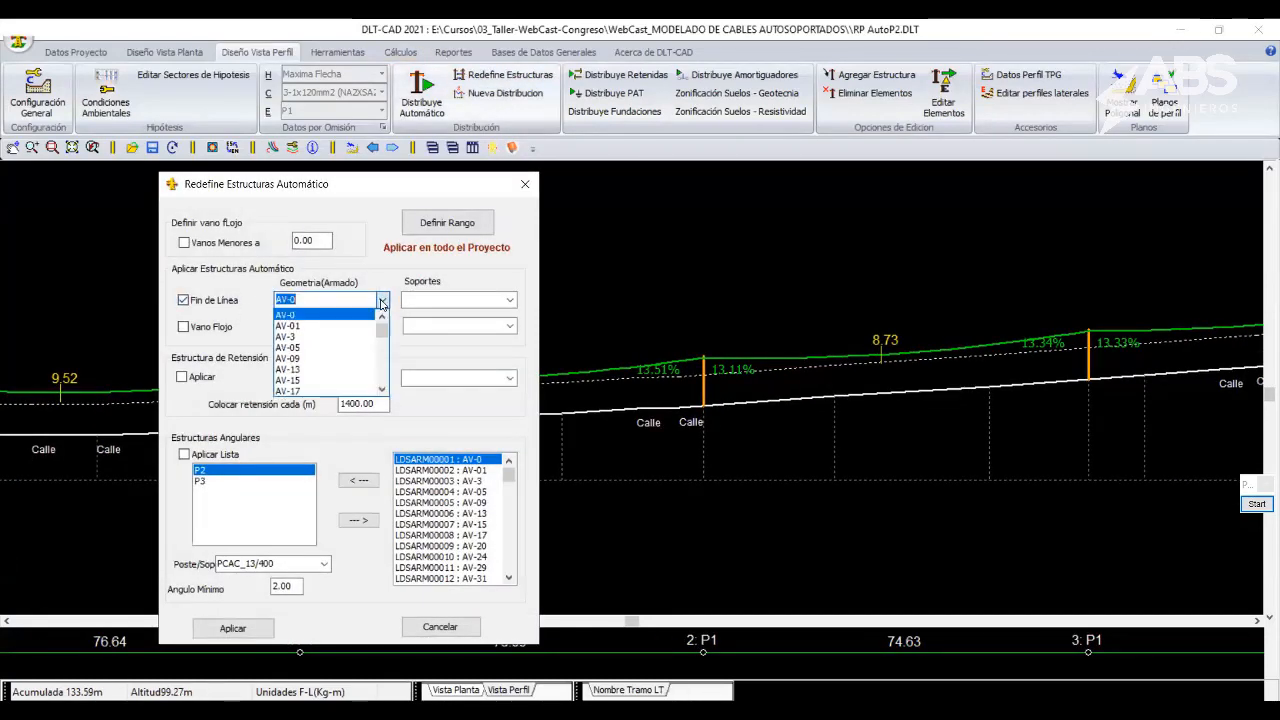
pyautogui.click(531, 176)
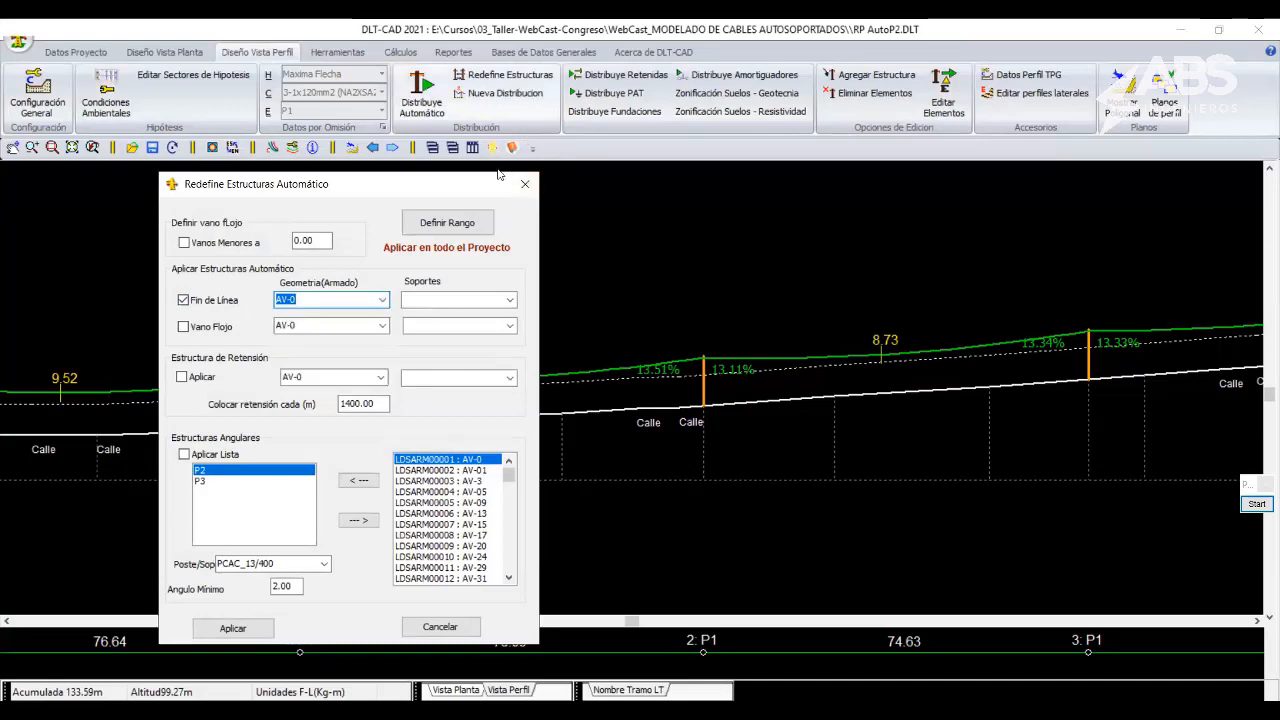
pyautogui.click(524, 184)
# Filter the structure database by Pre ensamblado and examine assemblies P2, P3 and P4 to find the end-of-line one.
pyautogui.click(543, 52)
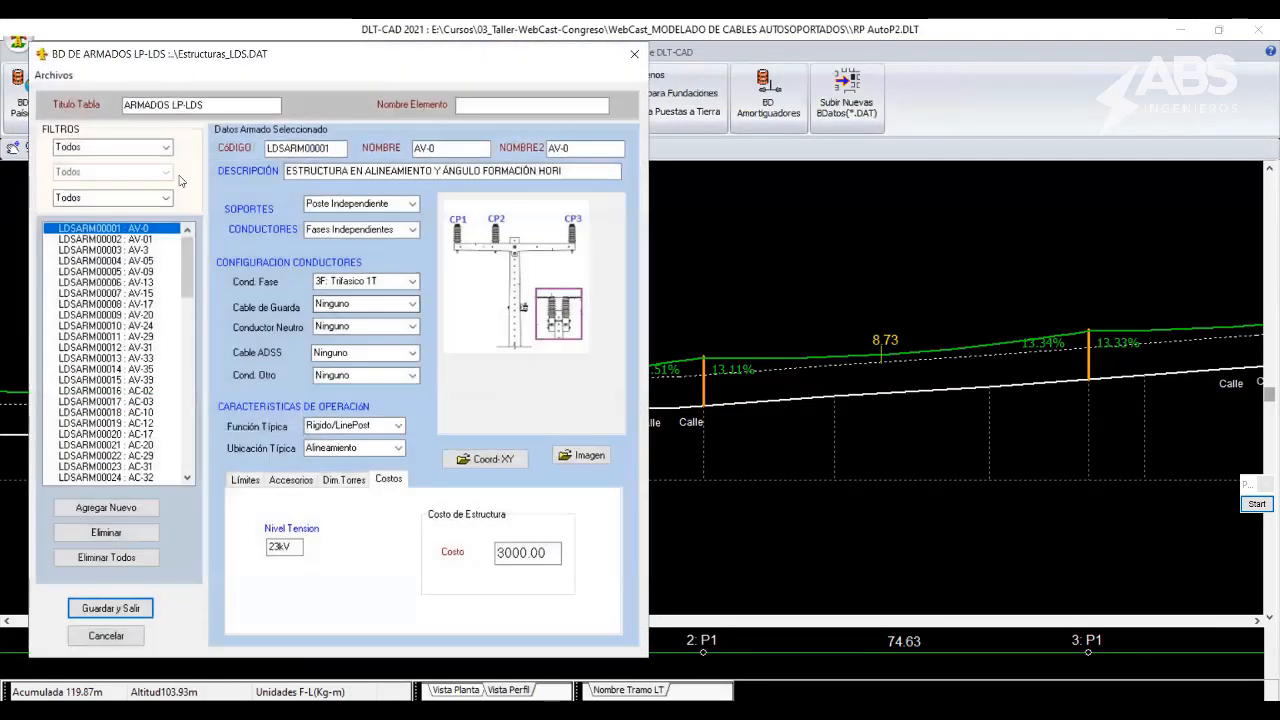
pyautogui.click(110, 147)
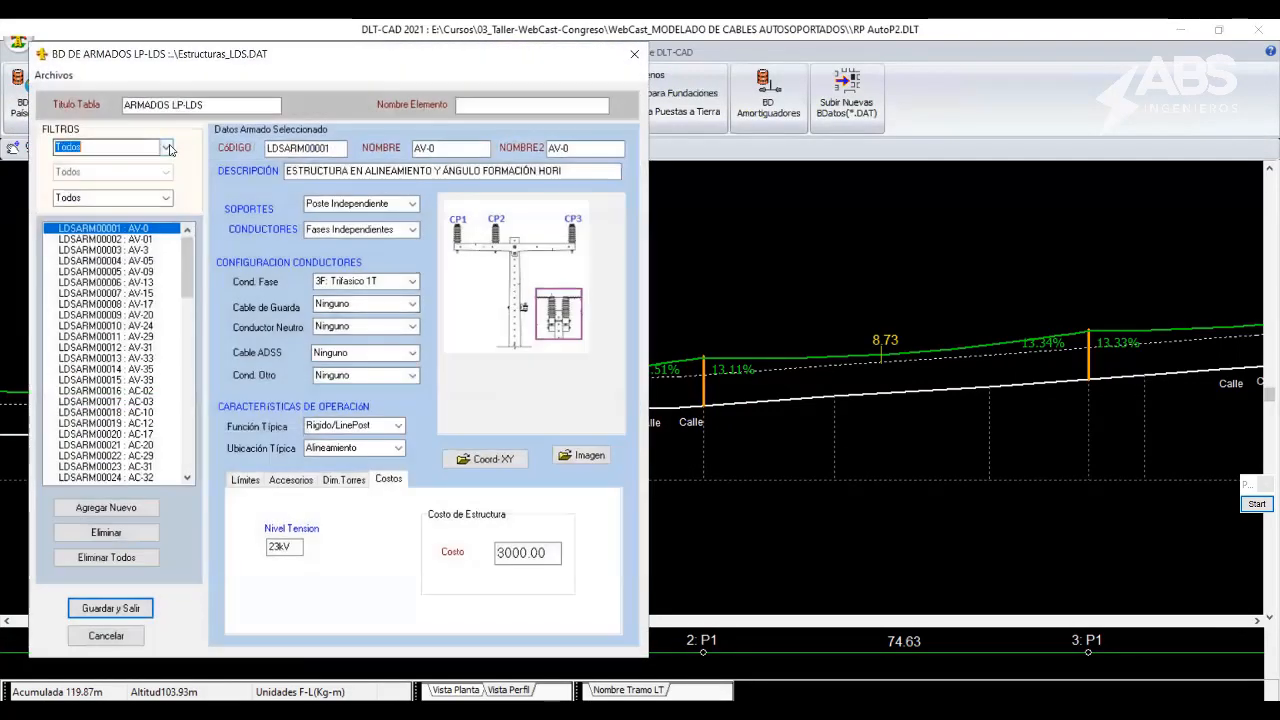
pyautogui.click(110, 195)
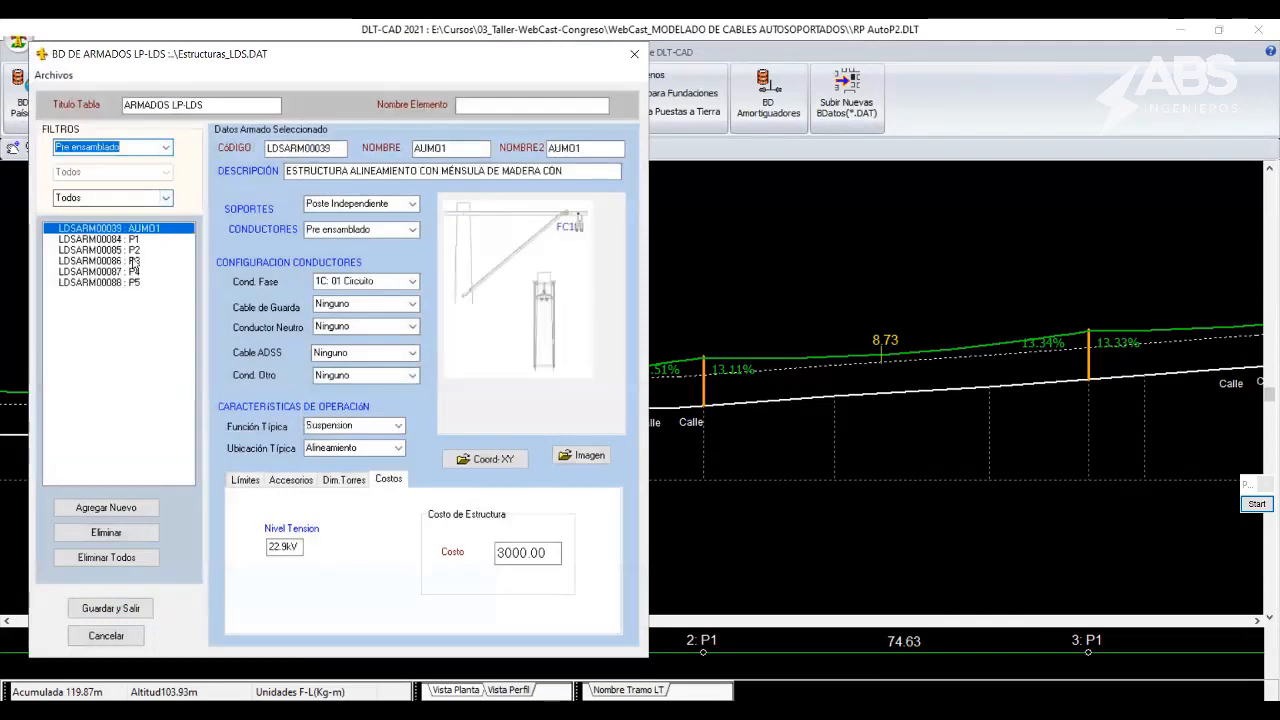
pyautogui.click(133, 260)
pyautogui.click(134, 252)
pyautogui.click(139, 272)
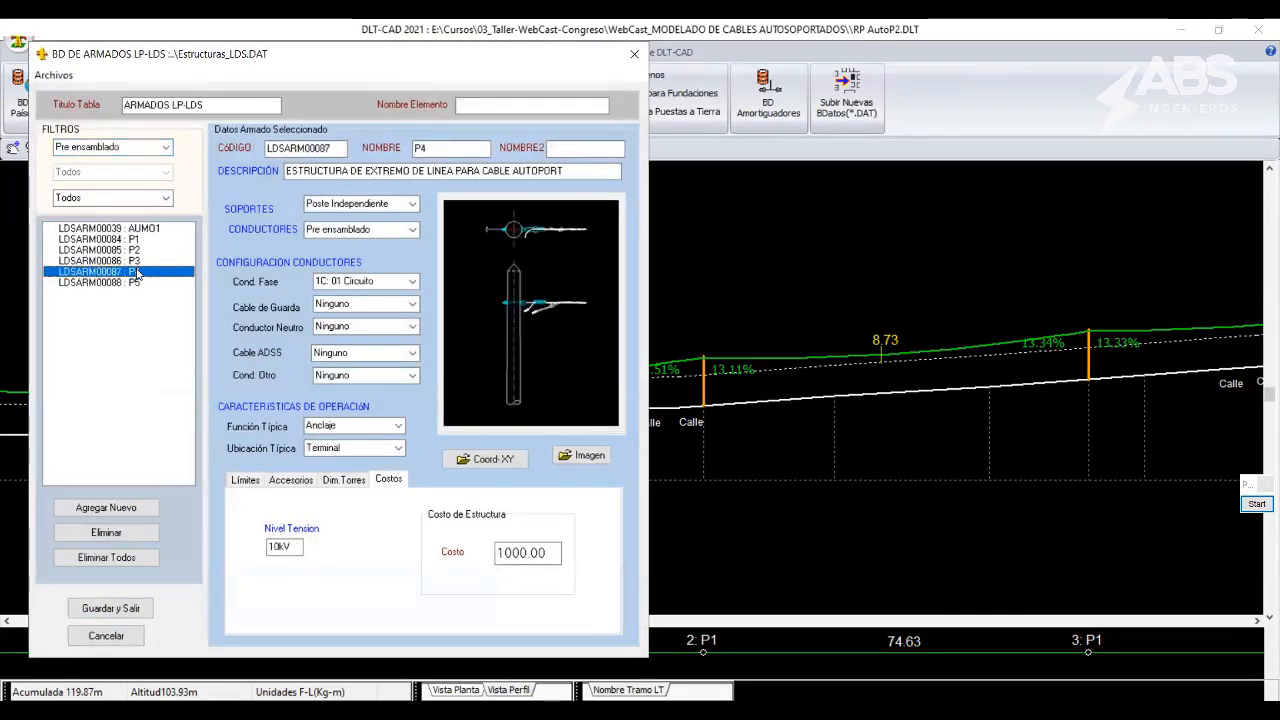
pyautogui.click(634, 53)
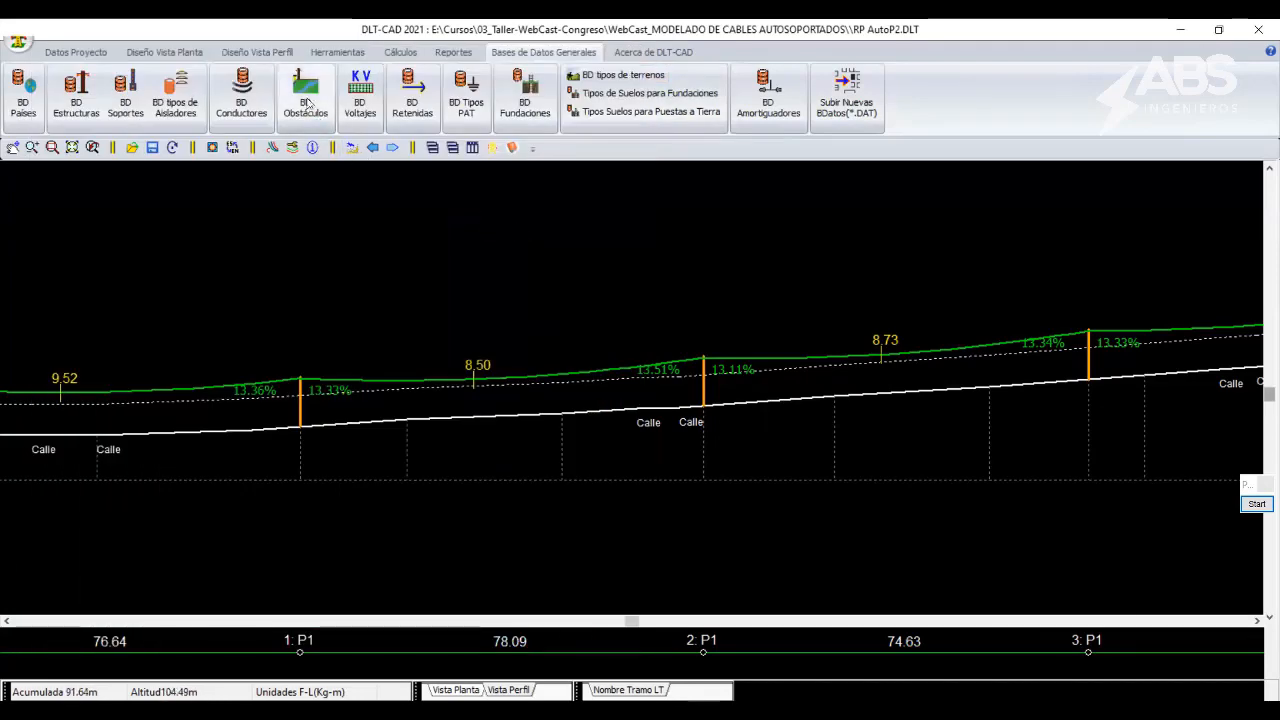
# Set up an automatic redefinition of the end-of-line structures with assembly geometry P4.
pyautogui.click(271, 55)
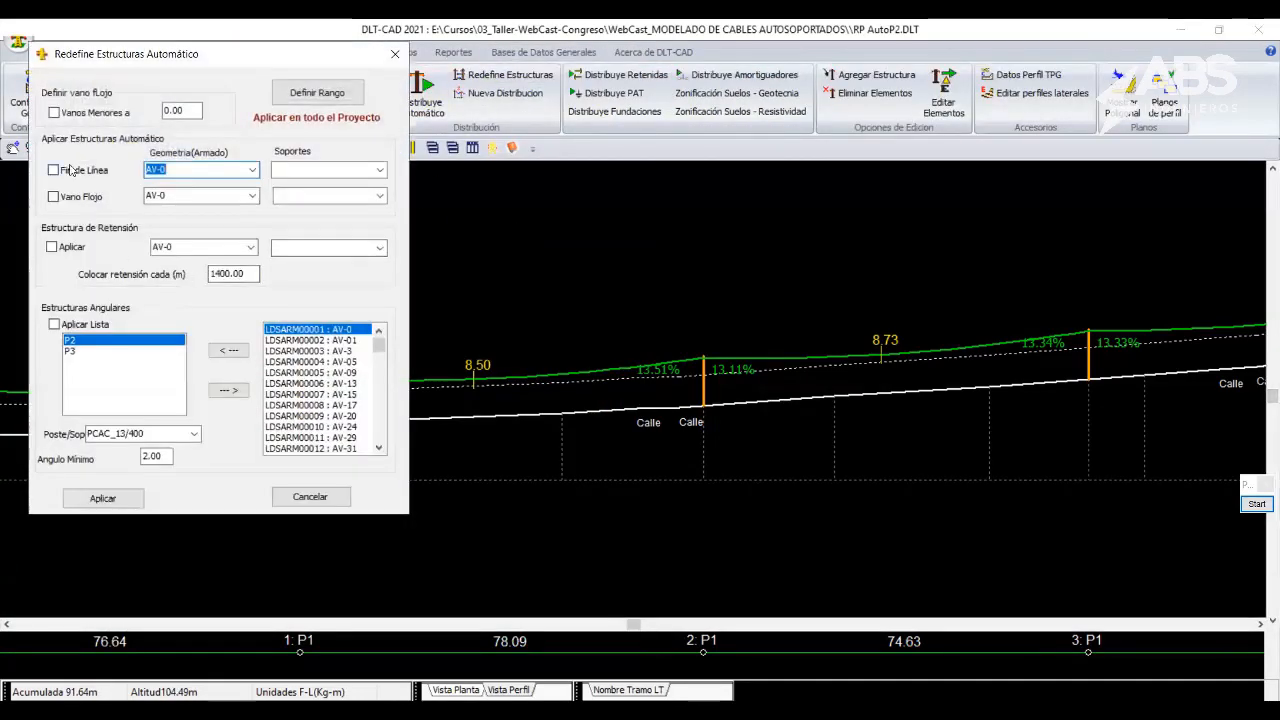
pyautogui.click(252, 170)
pyautogui.scroll(-5, 200, 220)
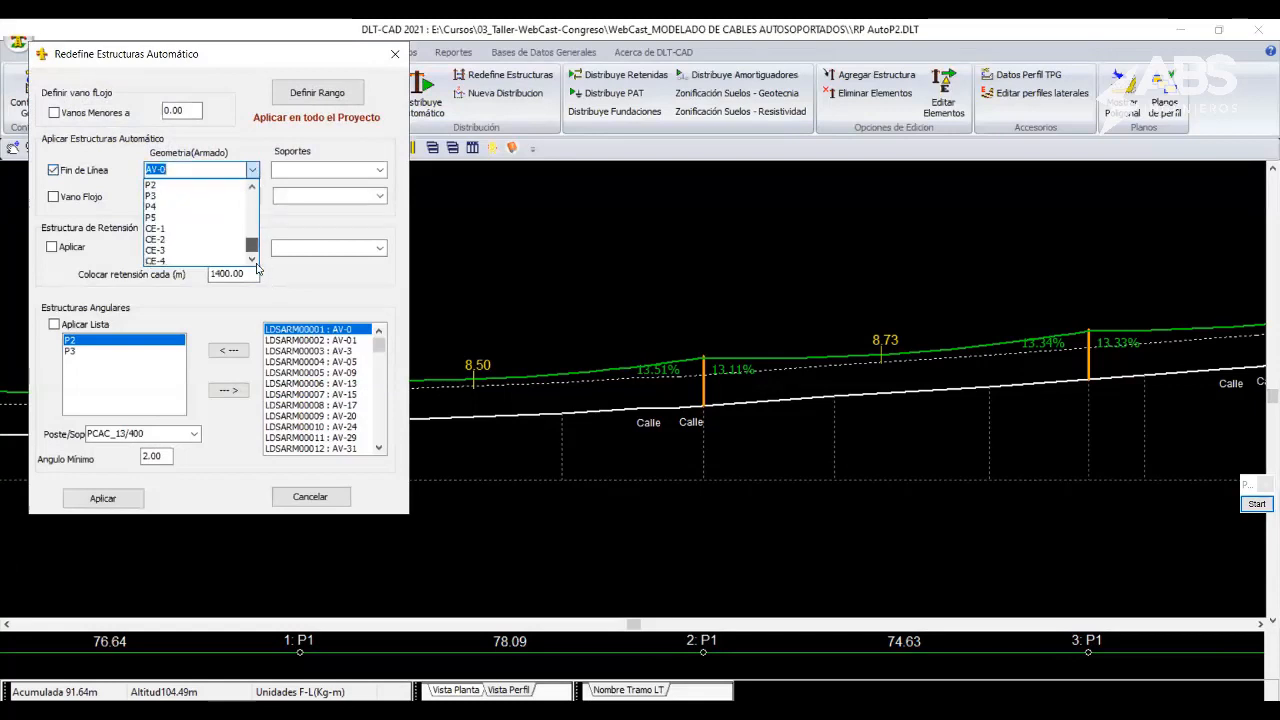
pyautogui.click(152, 206)
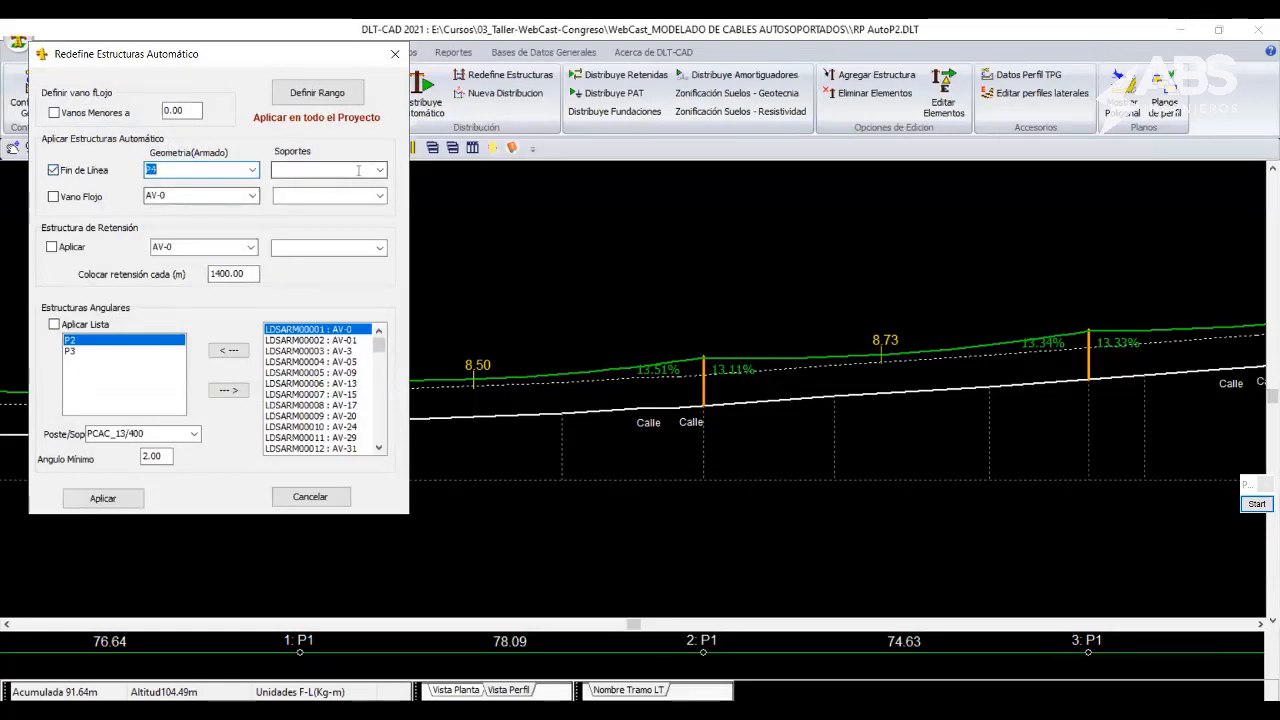
# Assign the PCAC_13/400 support to the end-of-line structures and apply the redefinition to the whole project.
pyautogui.click(379, 170)
pyautogui.scroll(-5, 360, 197)
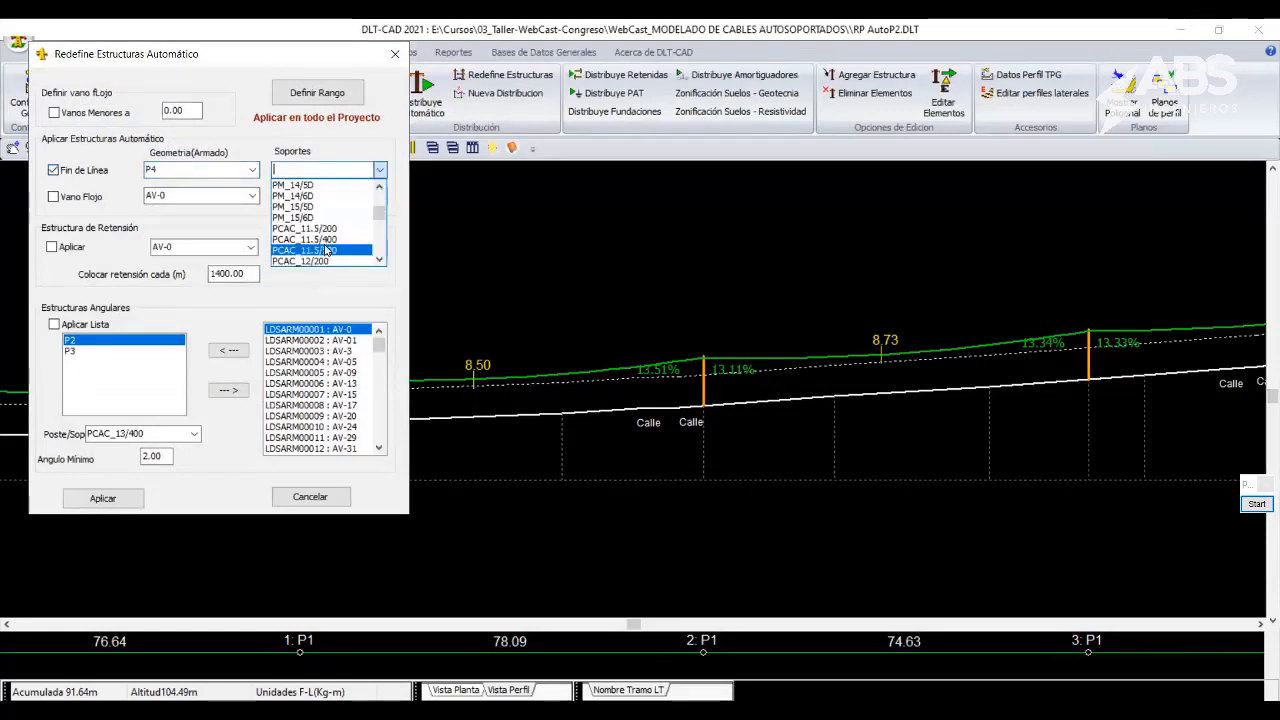
pyautogui.scroll(2, 322, 214)
pyautogui.scroll(-3, 330, 232)
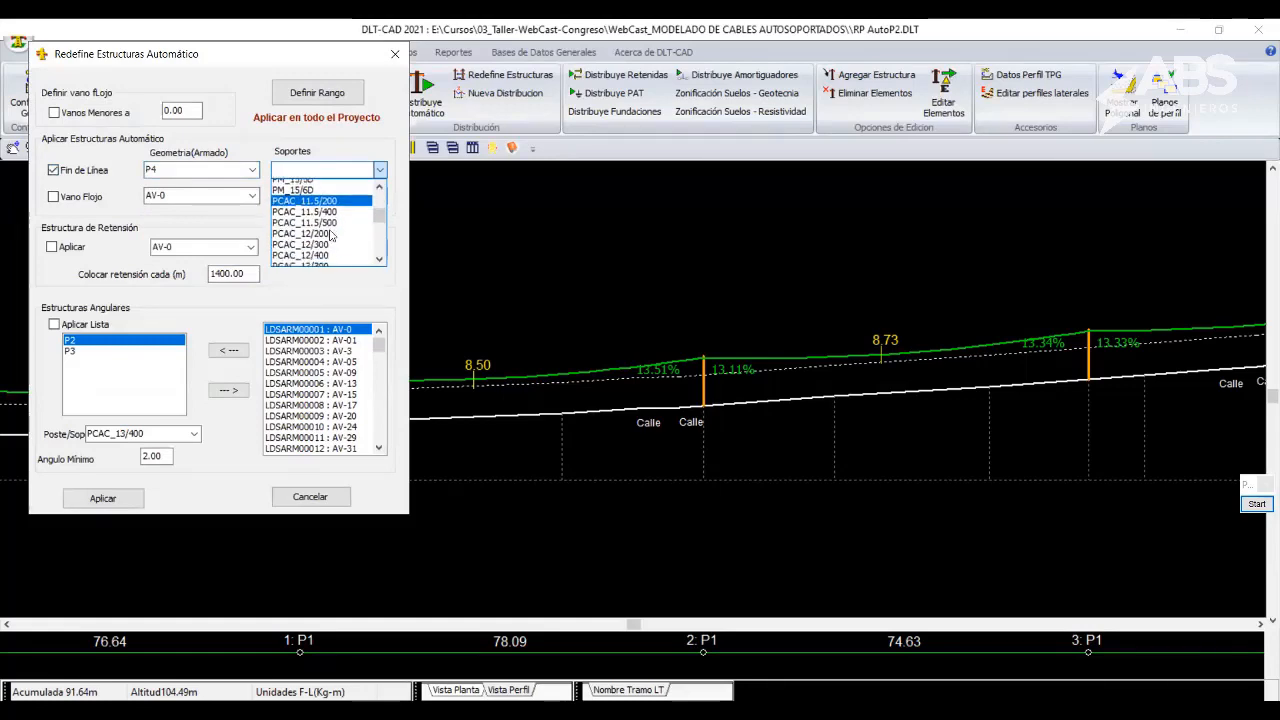
pyautogui.scroll(-2, 331, 235)
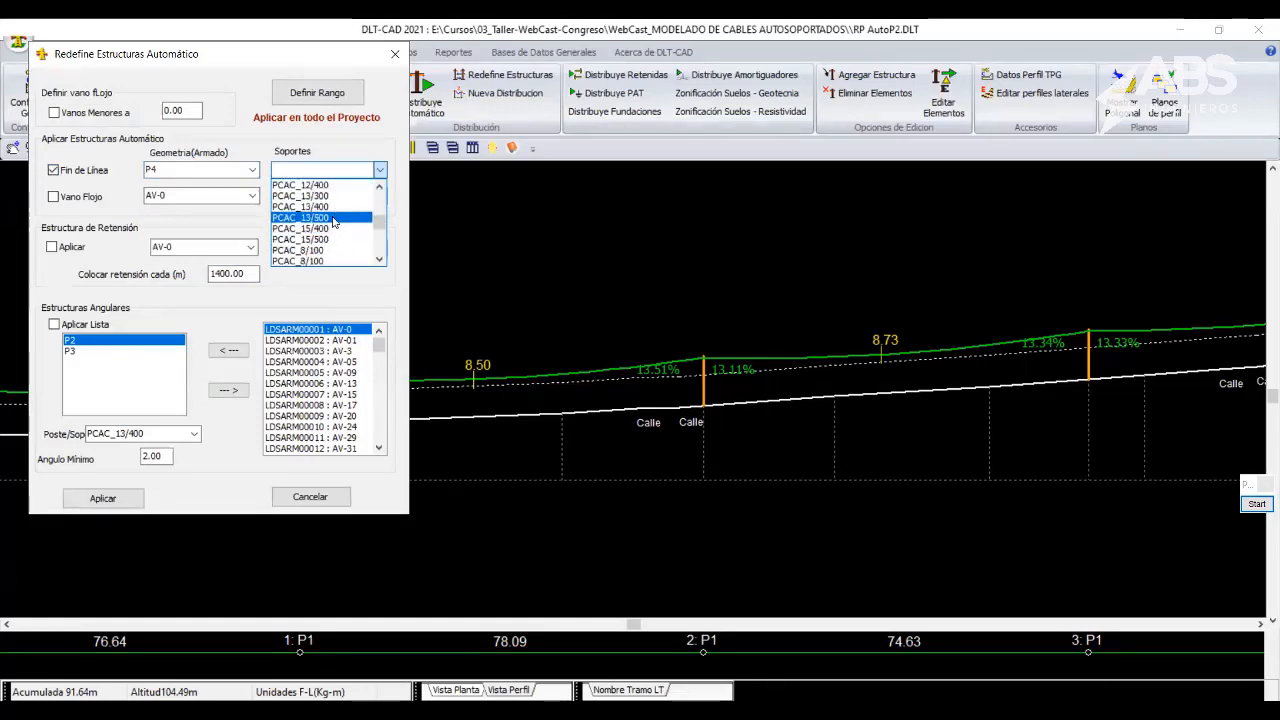
pyautogui.click(318, 206)
pyautogui.click(133, 505)
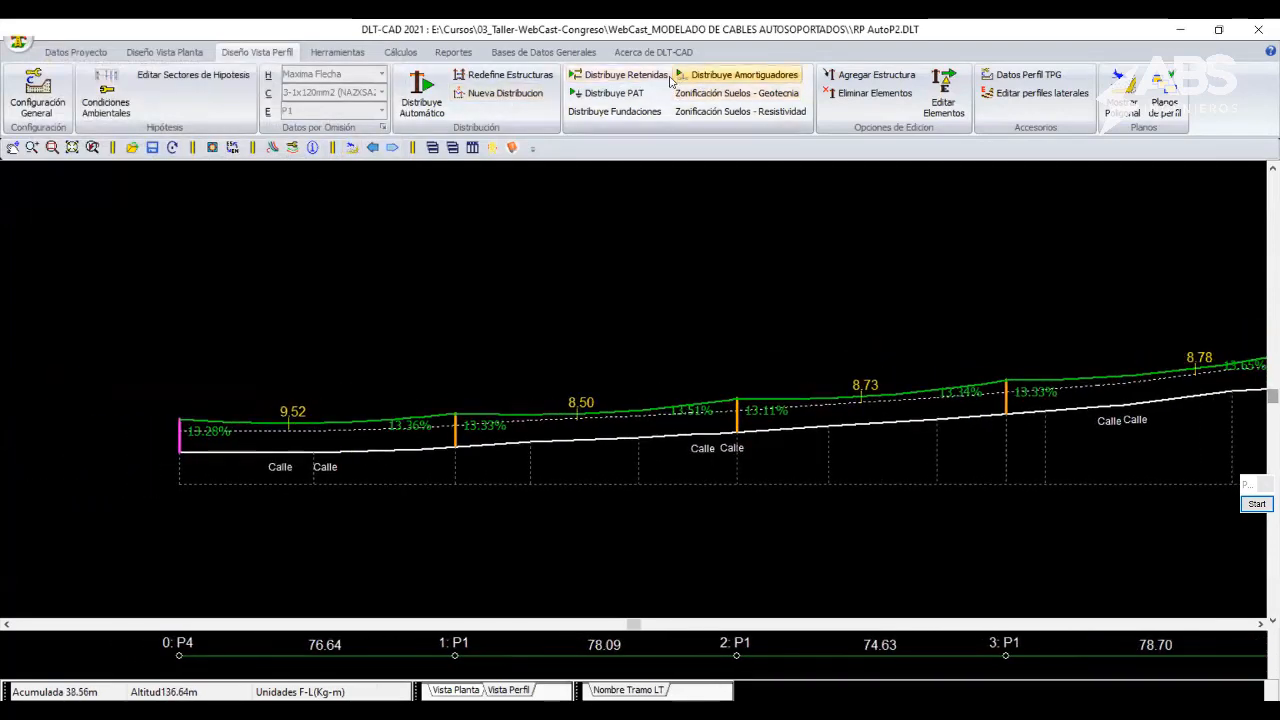
# Distribute the guys automatically again over the current section and inspect the guys around structures 4 and 5.
pyautogui.click(617, 75)
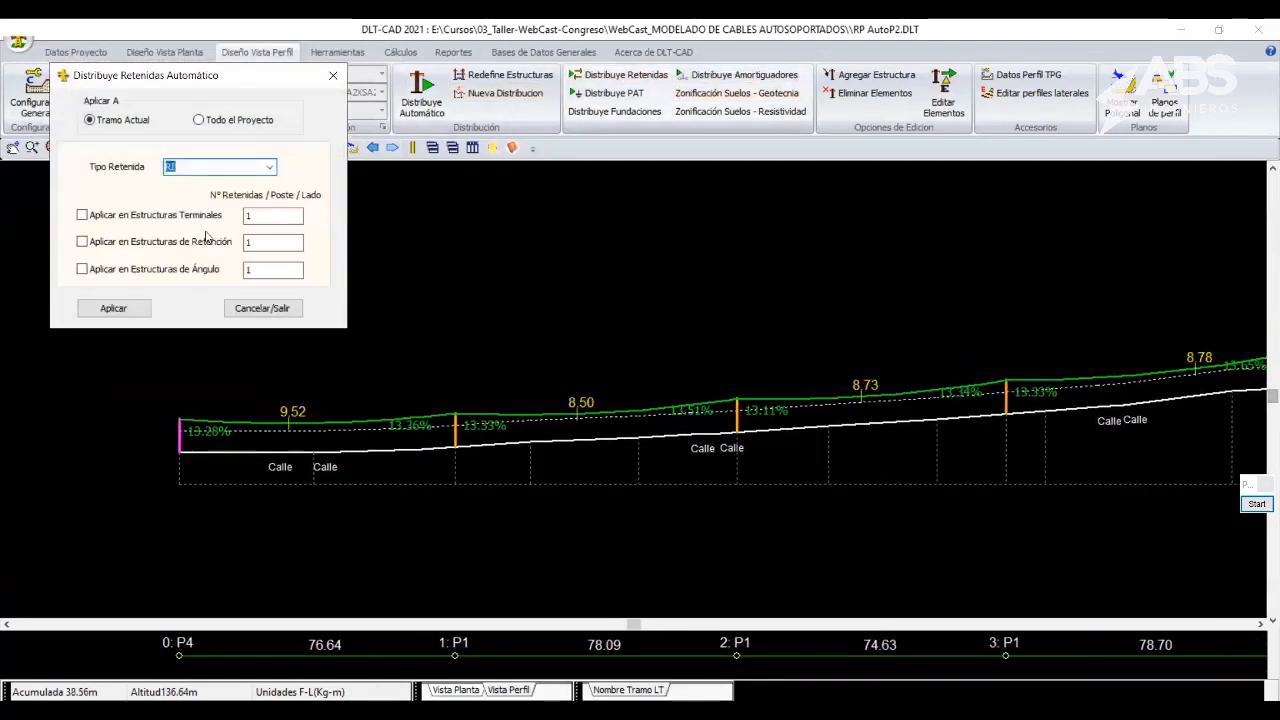
pyautogui.click(113, 308)
pyautogui.moveTo(1245, 408); pyautogui.dragTo(663, 431, button='middle')
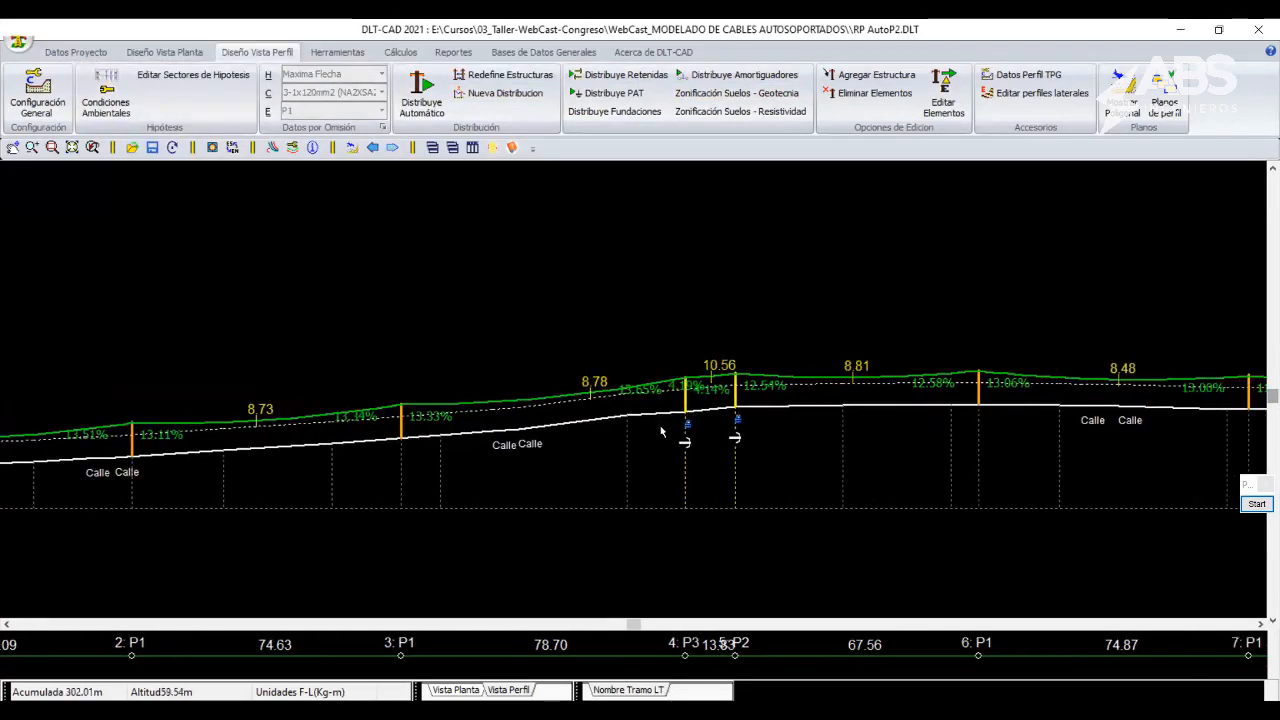
# Examine the structures and guys along the whole line profile, from structure 0 to the far end and back to structures 4 and 5.
pyautogui.moveTo(1150, 448); pyautogui.dragTo(403, 454, button='middle')
pyautogui.moveTo(900, 456); pyautogui.dragTo(385, 478, button='middle')
pyautogui.moveTo(538, 489); pyautogui.dragTo(1101, 398, button='middle')
pyautogui.moveTo(573, 437); pyautogui.dragTo(1086, 466, button='middle')
pyautogui.scroll(-1, 590, 456)
pyautogui.scroll(-2, 590, 456)
pyautogui.moveTo(680, 450); pyautogui.dragTo(872, 451, button='middle')
pyautogui.moveTo(483, 476); pyautogui.dragTo(687, 476, button='middle')
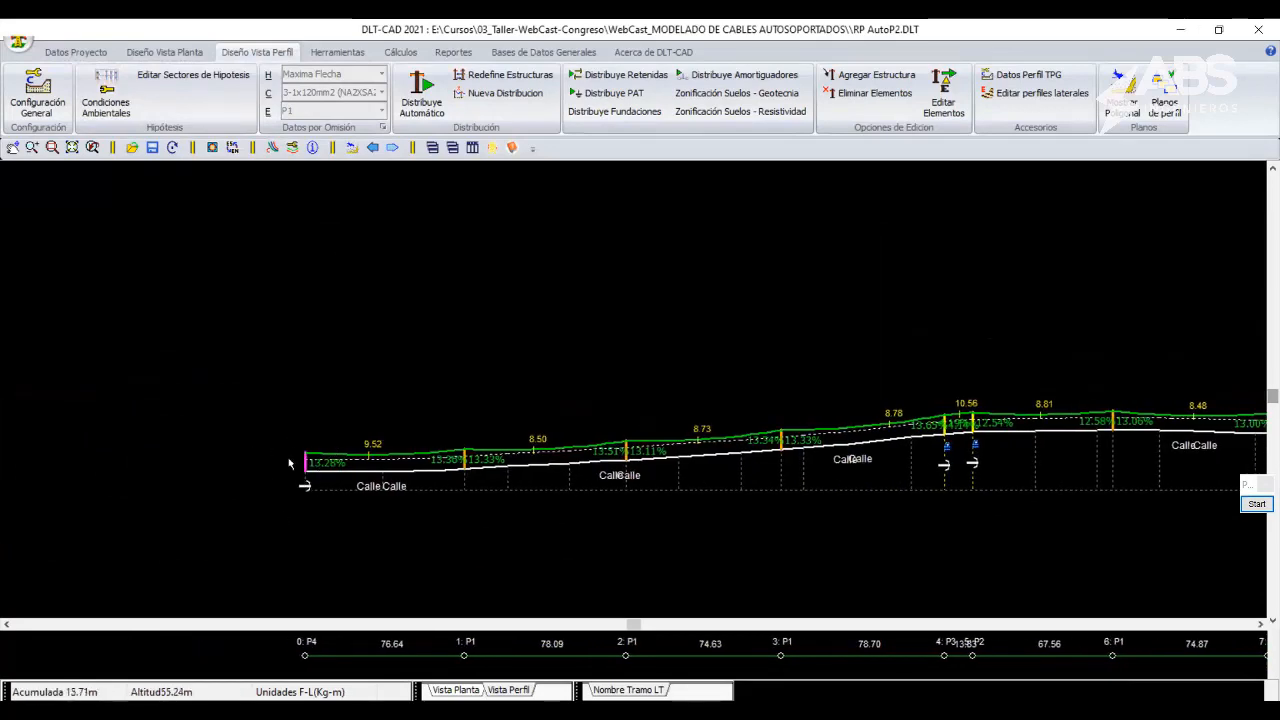
pyautogui.moveTo(1002, 438); pyautogui.dragTo(572, 437, button='middle')
pyautogui.scroll(2, 572, 434)
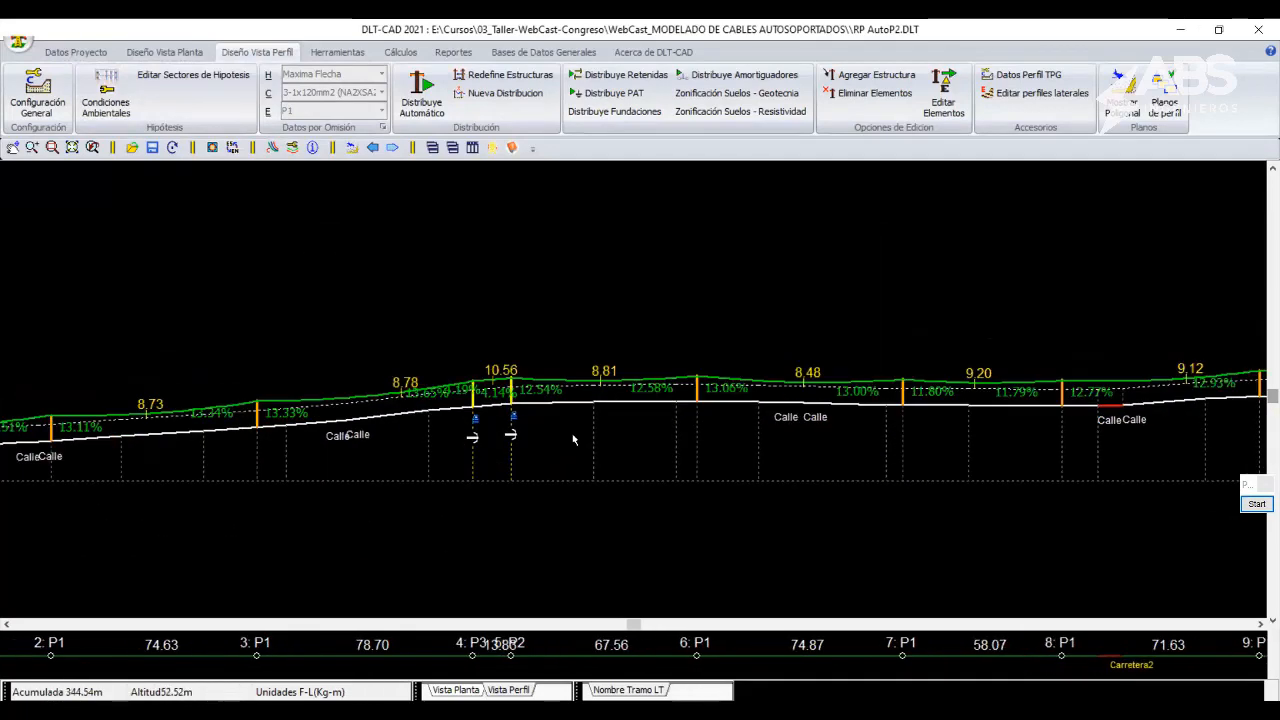
pyautogui.scroll(-2, 573, 432)
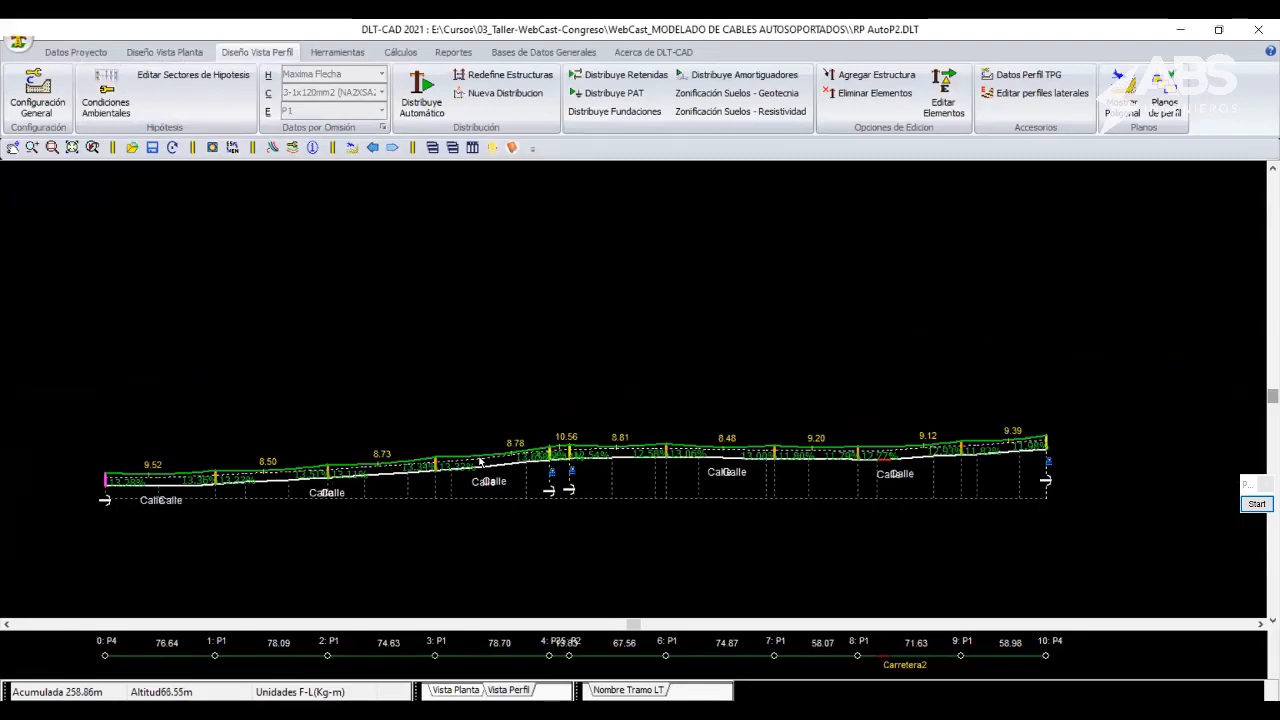
pyautogui.scroll(2, 535, 463)
pyautogui.scroll(1, 534, 463)
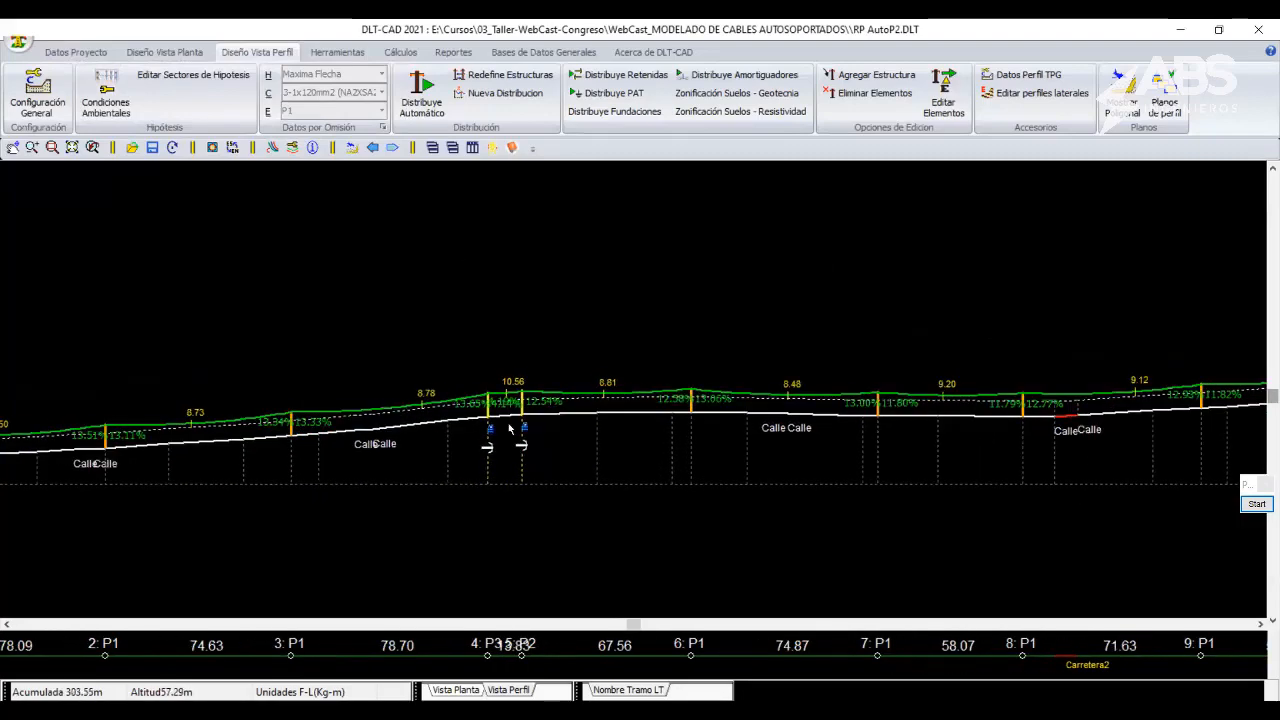
pyautogui.moveTo(511, 429); pyautogui.dragTo(577, 425, button='middle')
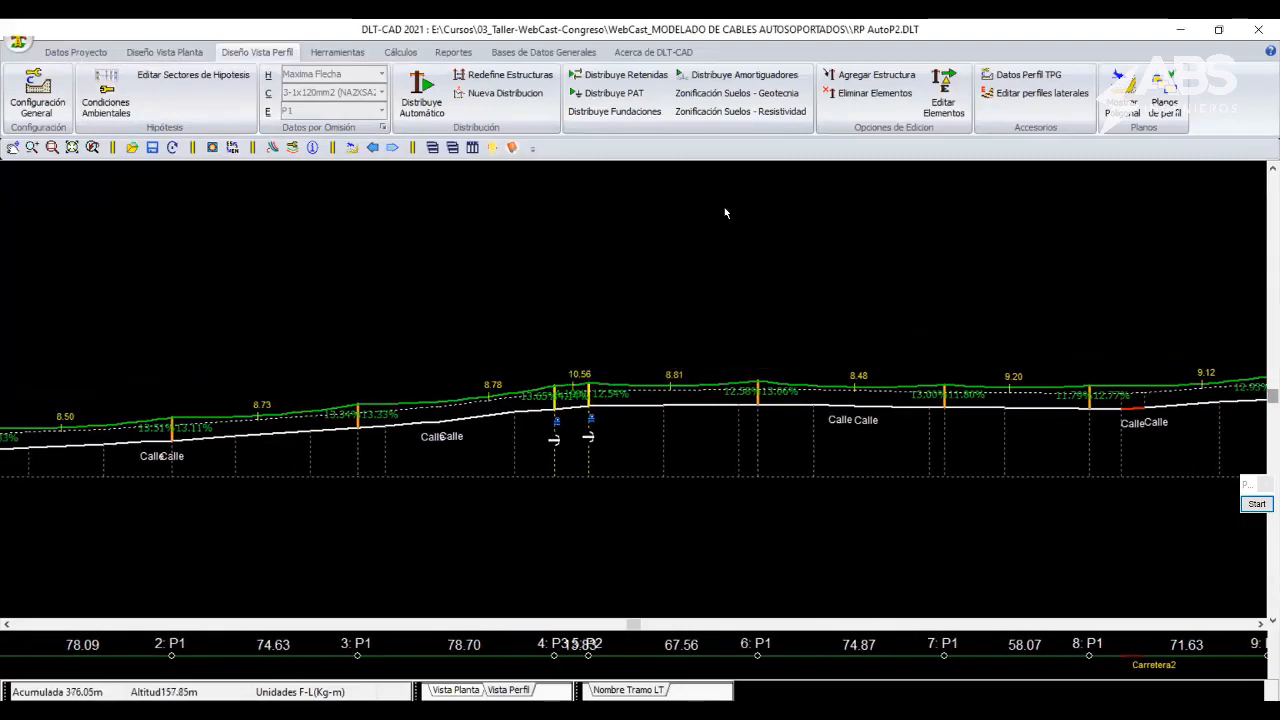
# Open the structures' mechanical calculation report for self-supporting cables and select the Maximo Viento hypothesis.
pyautogui.click(401, 52)
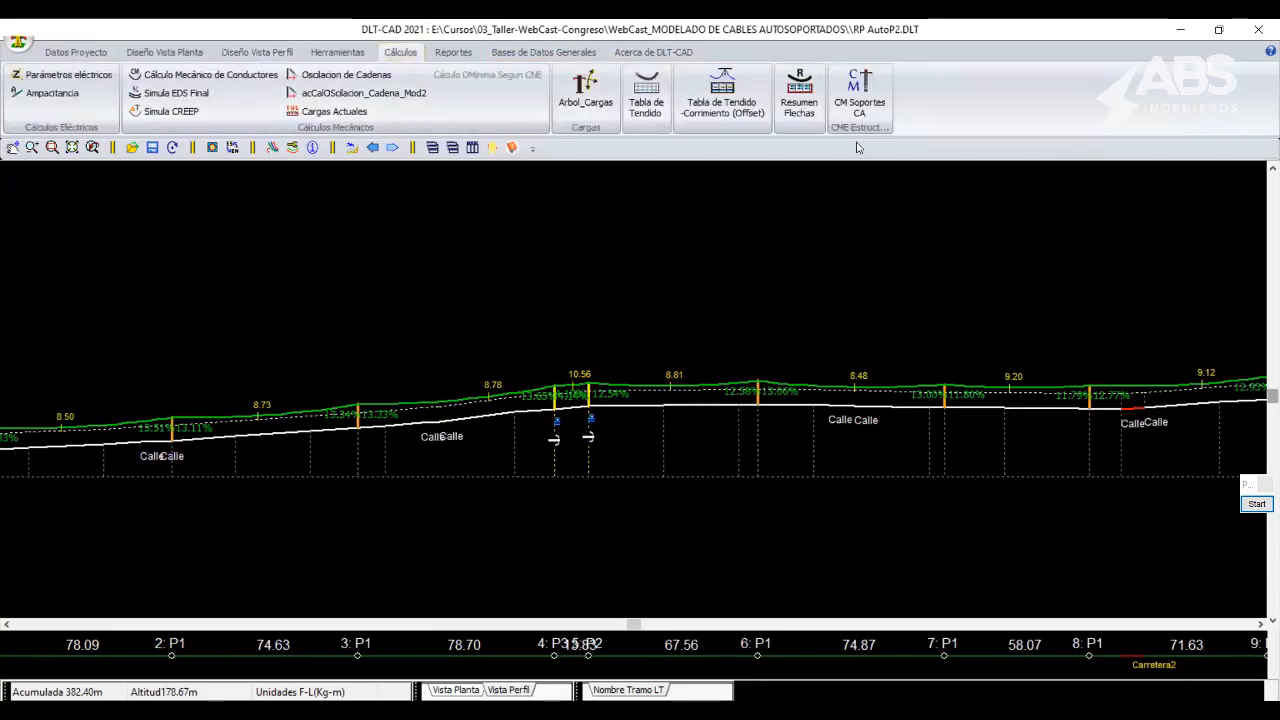
pyautogui.click(862, 110)
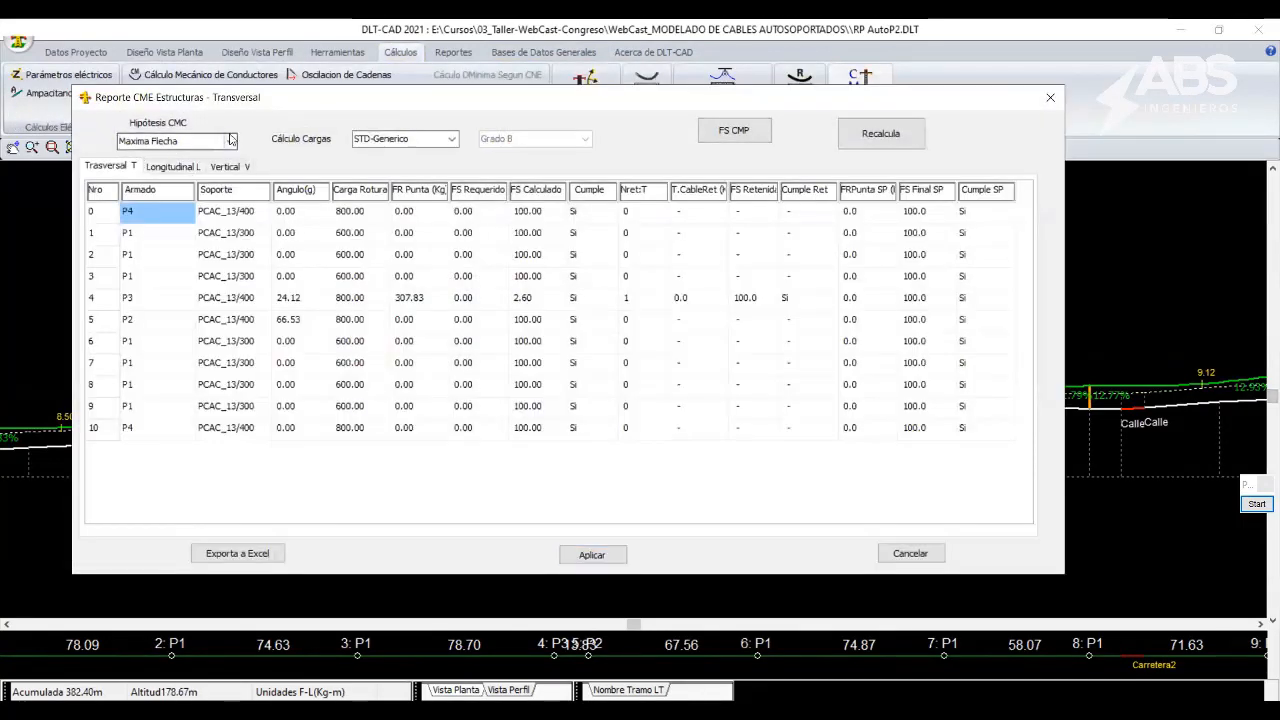
pyautogui.click(230, 139)
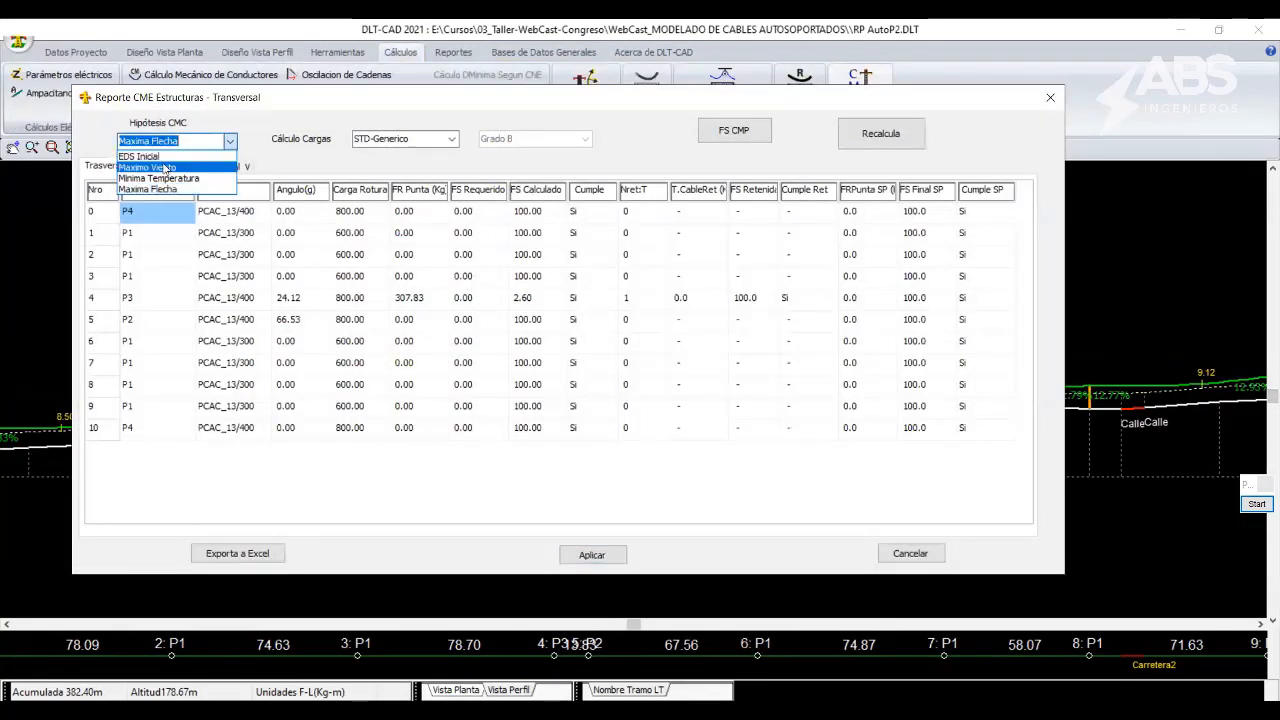
pyautogui.click(165, 168)
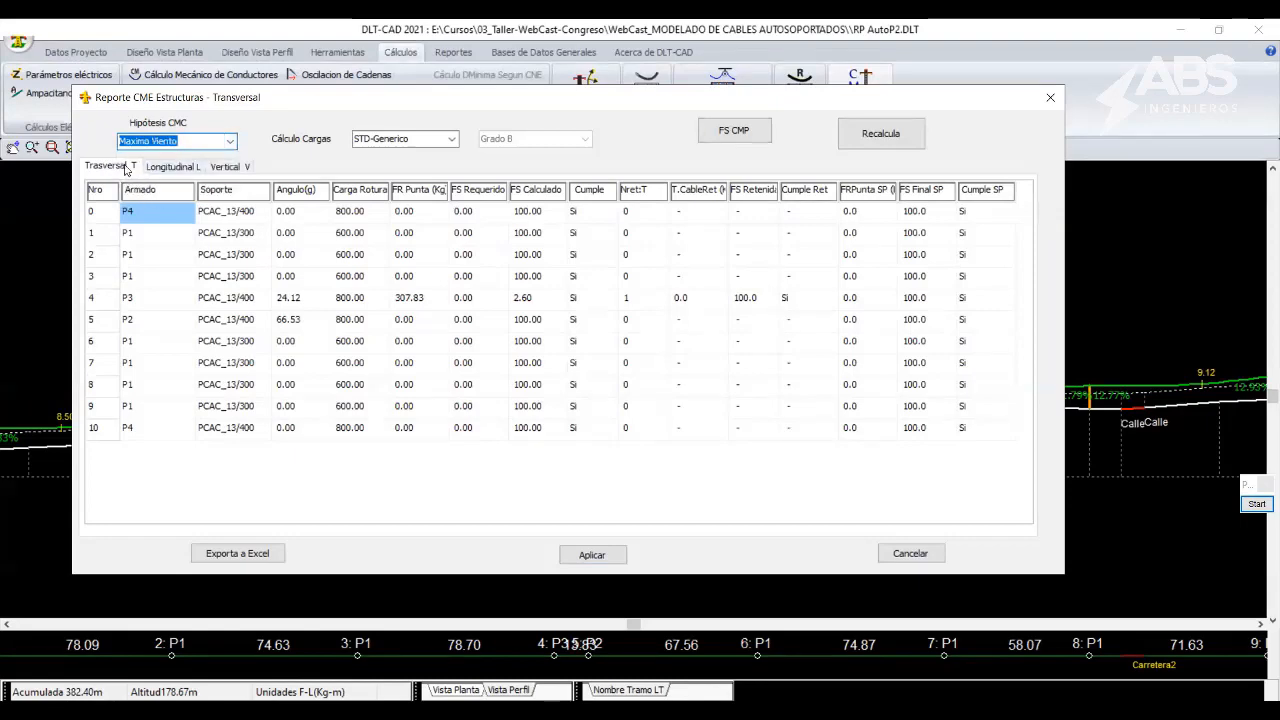
# Set the support factors to 1500 kg structure weight, 300000 kg/cm2 elasticity modulus, and safety factor 2 for both support and buckling.
pyautogui.click(733, 131)
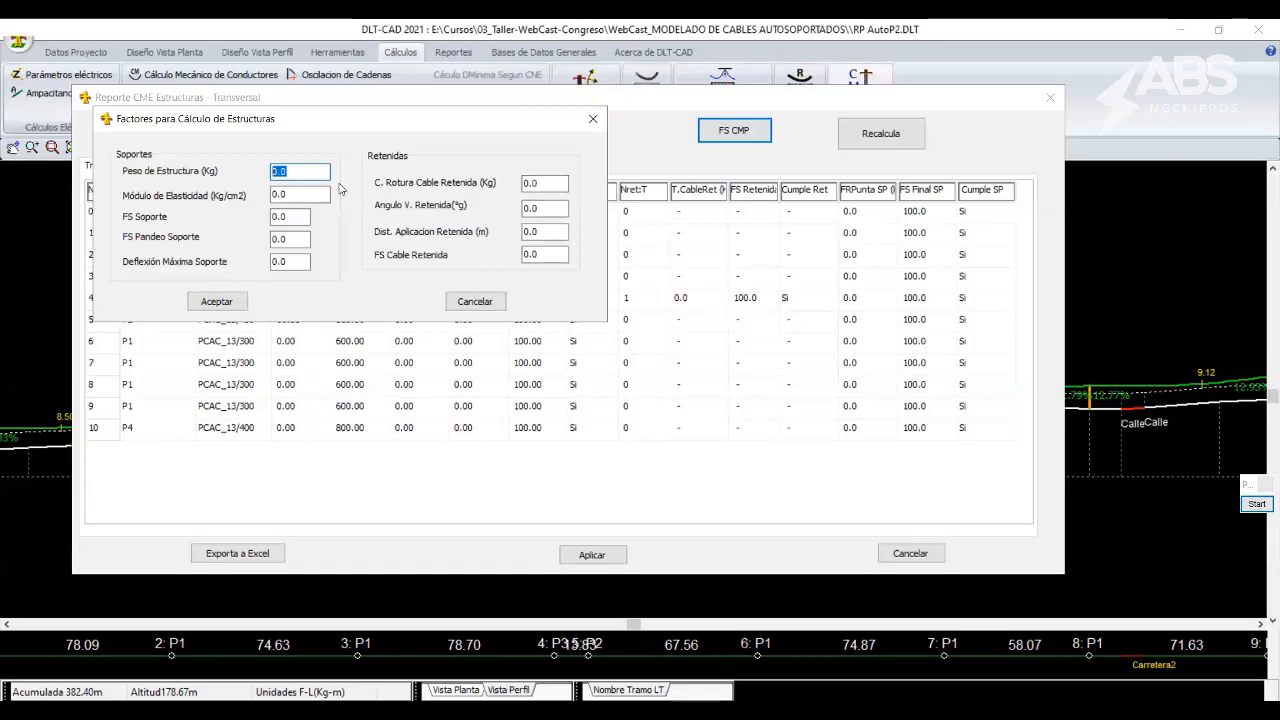
pyautogui.write('15')
pyautogui.moveTo(306, 195); pyautogui.dragTo(195, 200)
pyautogui.write('300000')
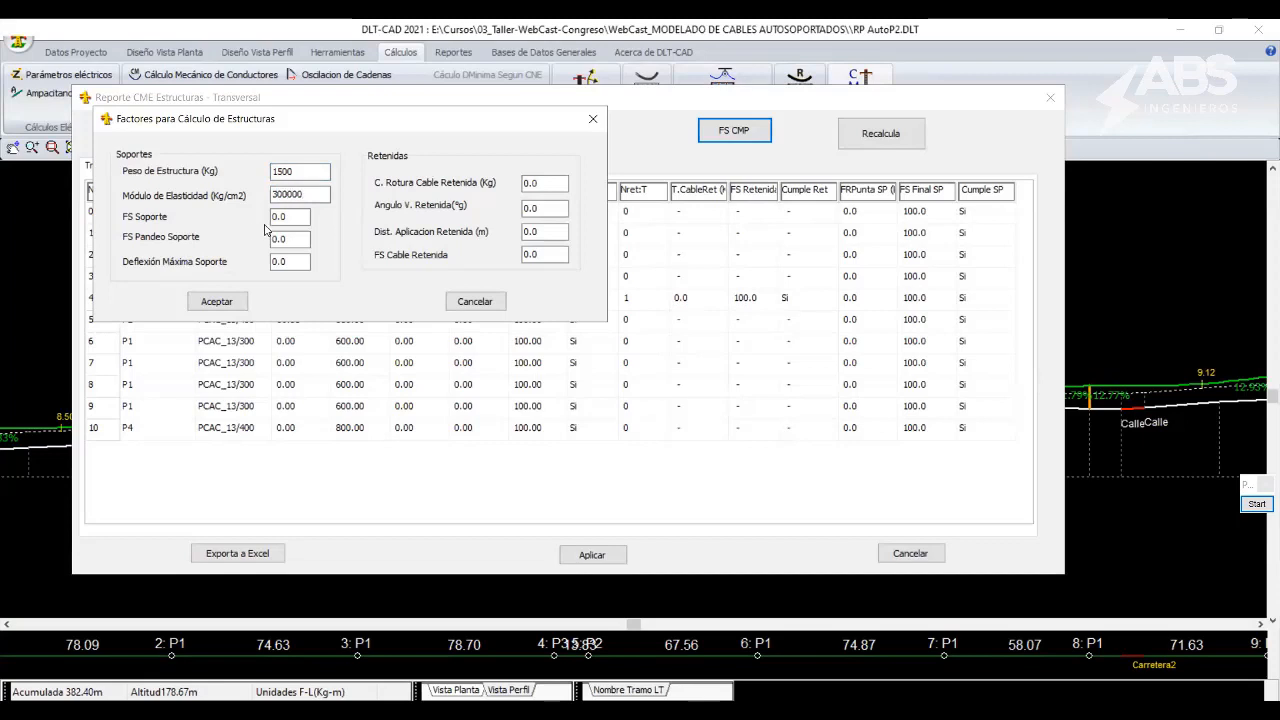
pyautogui.moveTo(272, 217); pyautogui.dragTo(308, 217)
pyautogui.write('2')
pyautogui.doubleClick(292, 240)
pyautogui.write('2')
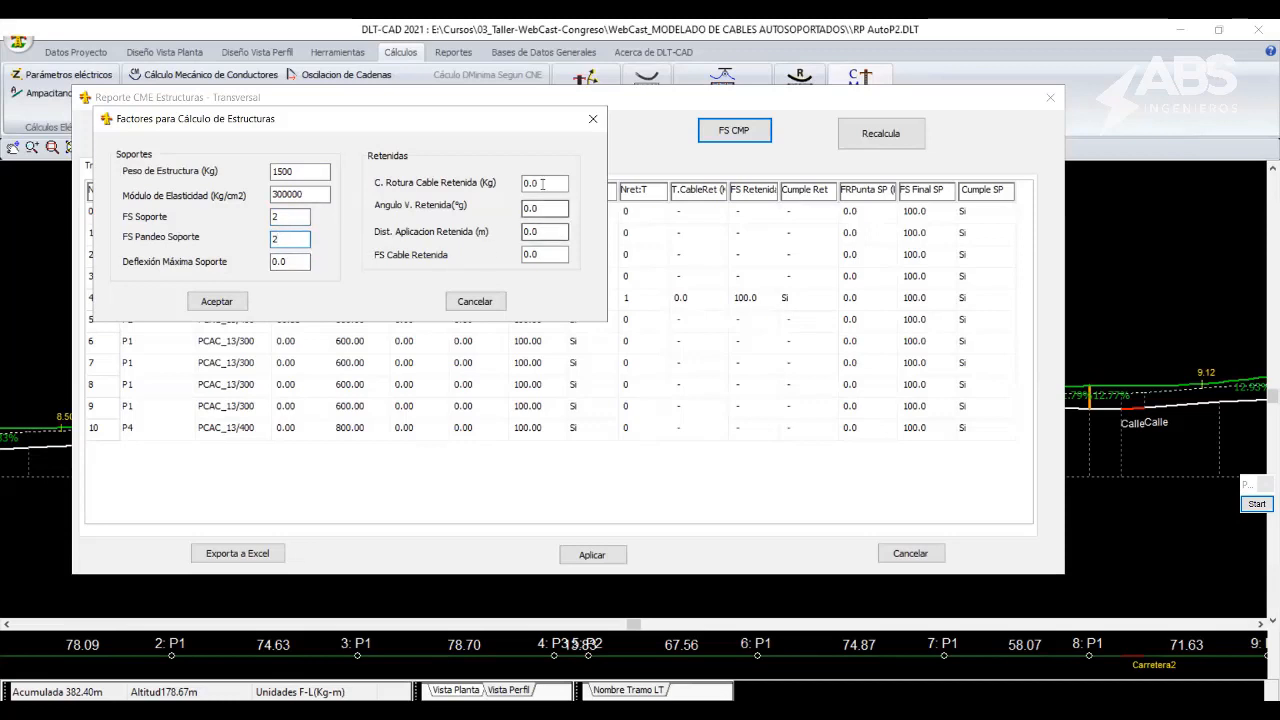
# Set the guy factors to 5000 kg breaking load, 37° angle, 1 m application distance and safety factor 2, and recalculate the report.
pyautogui.moveTo(560, 183); pyautogui.dragTo(522, 184)
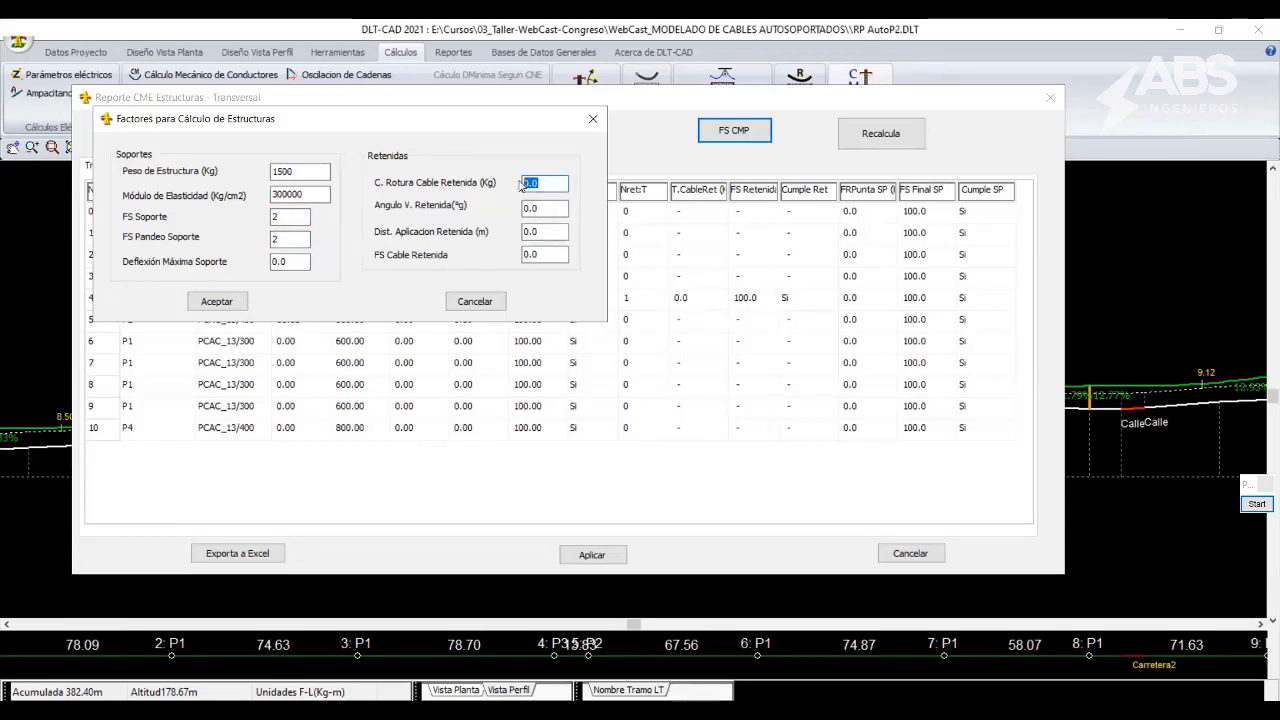
pyautogui.write('5000')
pyautogui.click(548, 209)
pyautogui.write('37')
pyautogui.click(548, 231)
pyautogui.write('1')
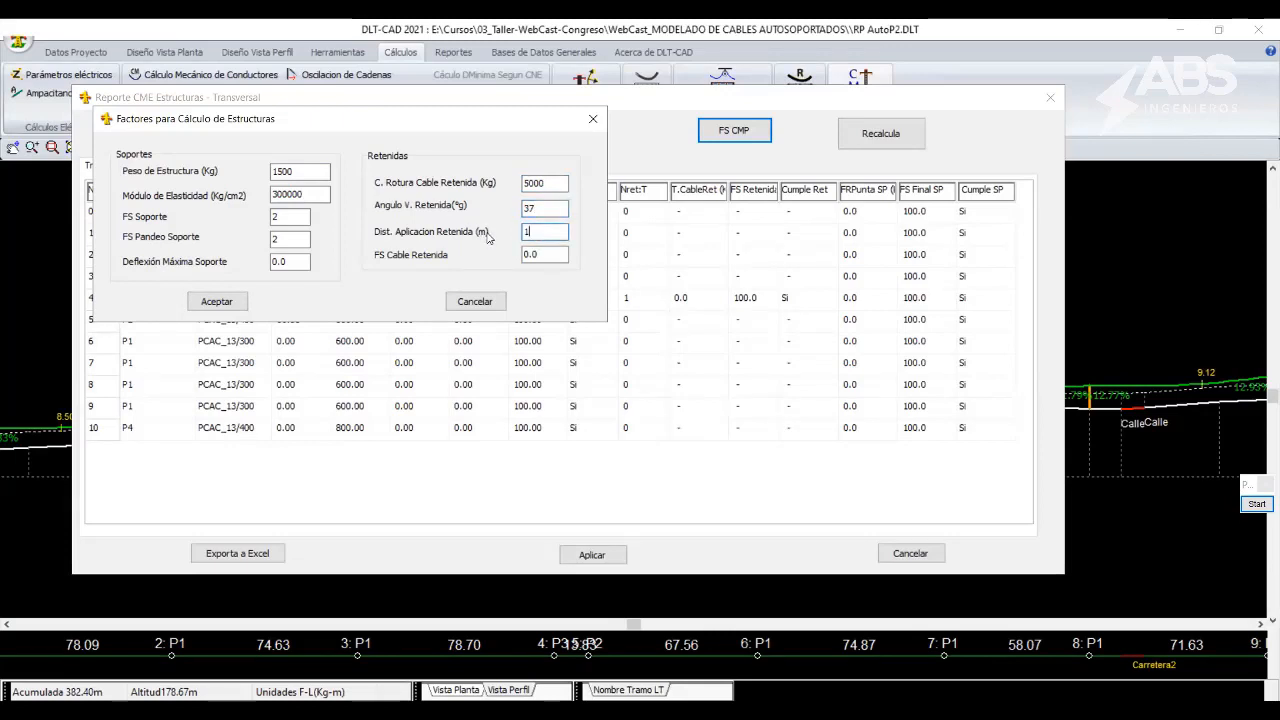
pyautogui.click(541, 254)
pyautogui.write('2')
pyautogui.click(216, 301)
pyautogui.click(860, 134)
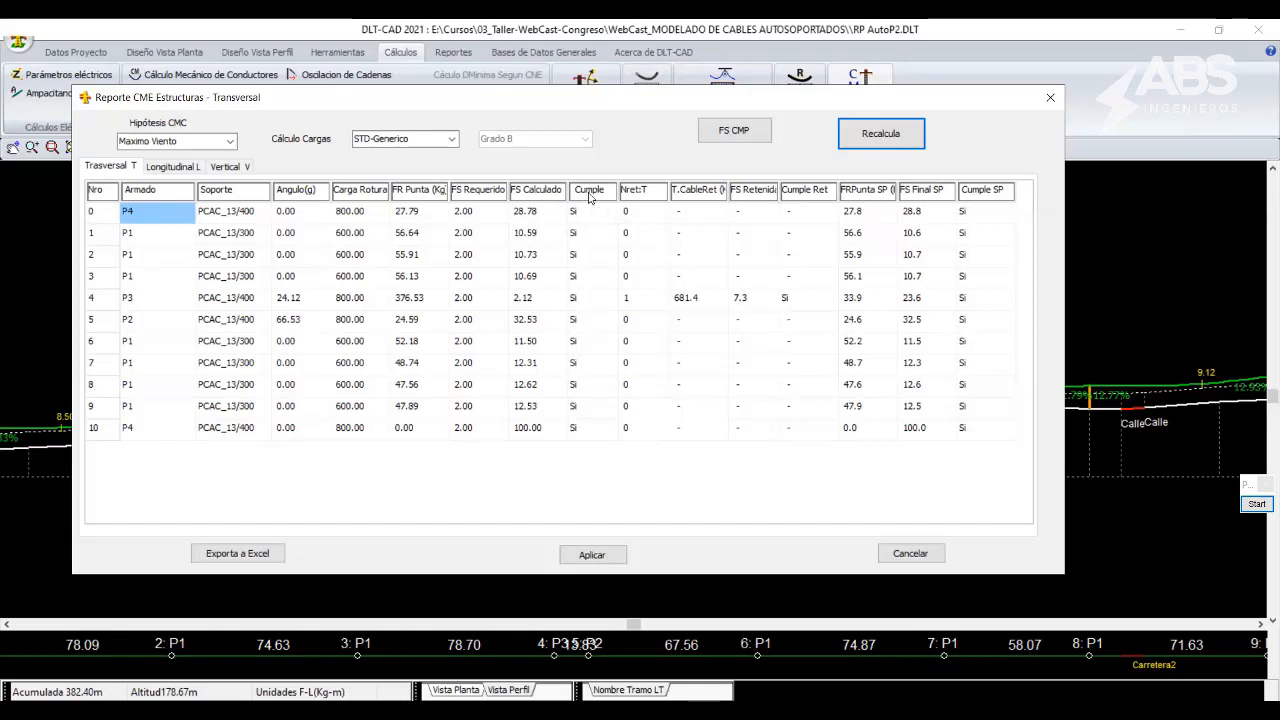
# In the longitudinal results, try two guys on structure 0 with a recalculation, and restore it to one guy.
pyautogui.click(173, 168)
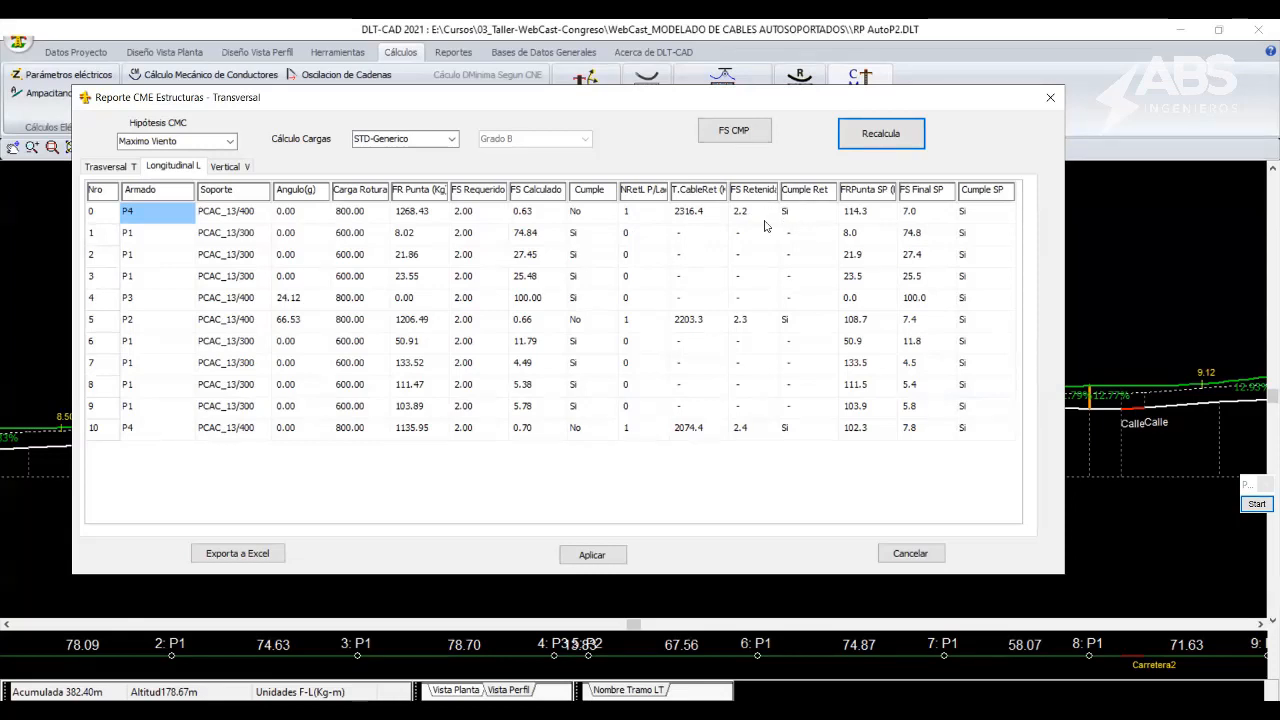
pyautogui.click(637, 218)
pyautogui.write('2')
pyautogui.press('Return')
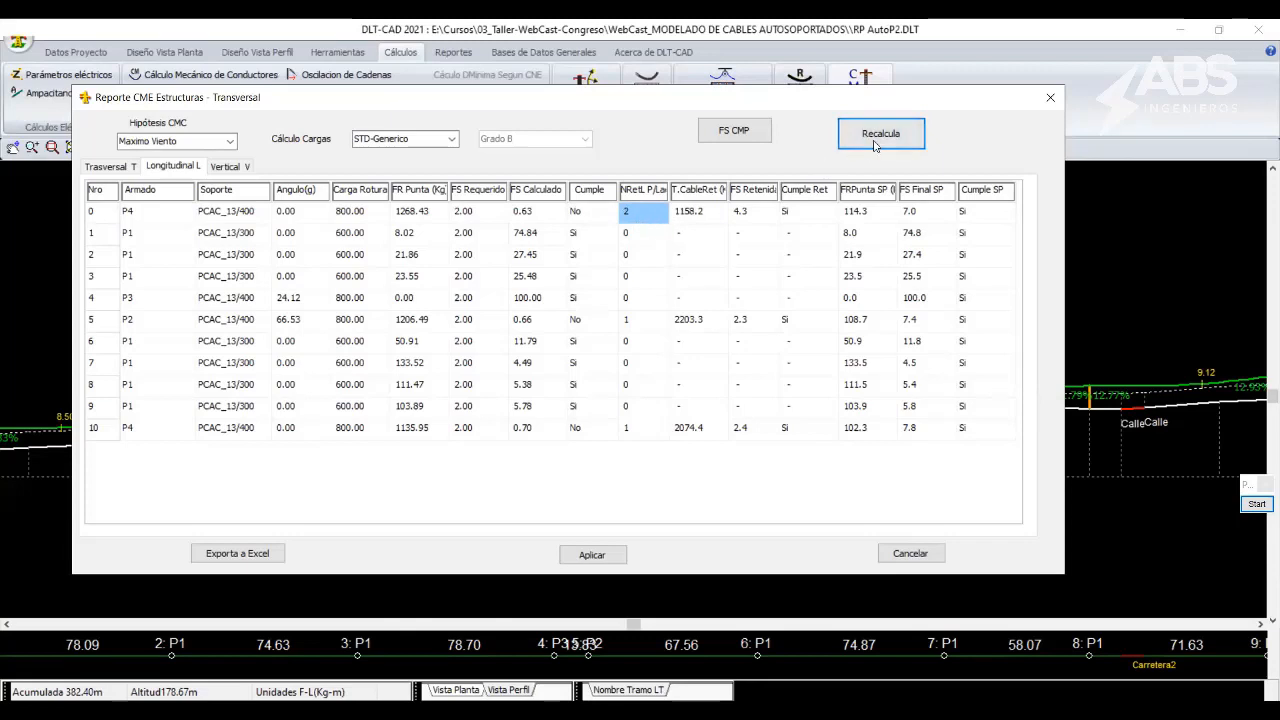
pyautogui.click(637, 220)
pyautogui.write('1')
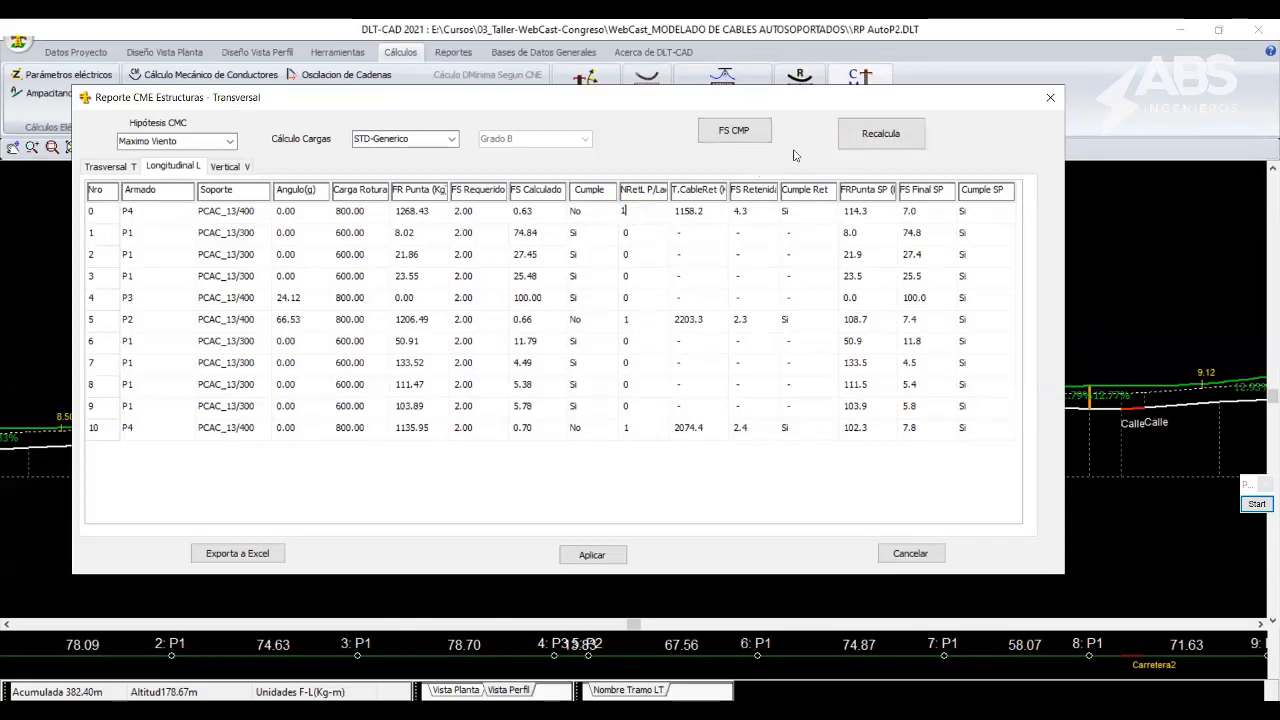
pyautogui.click(855, 137)
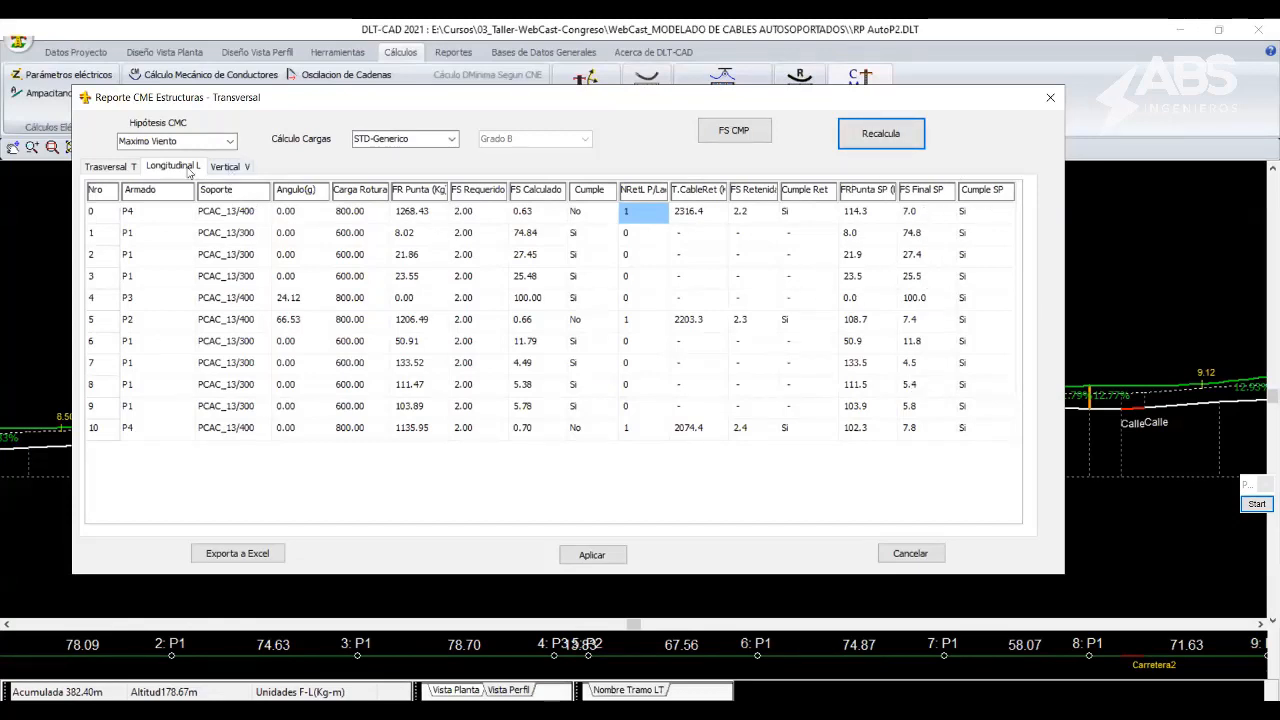
# Review the transverse results, apply the structure calculation and inspect the tension percentages along the profile.
pyautogui.click(137, 167)
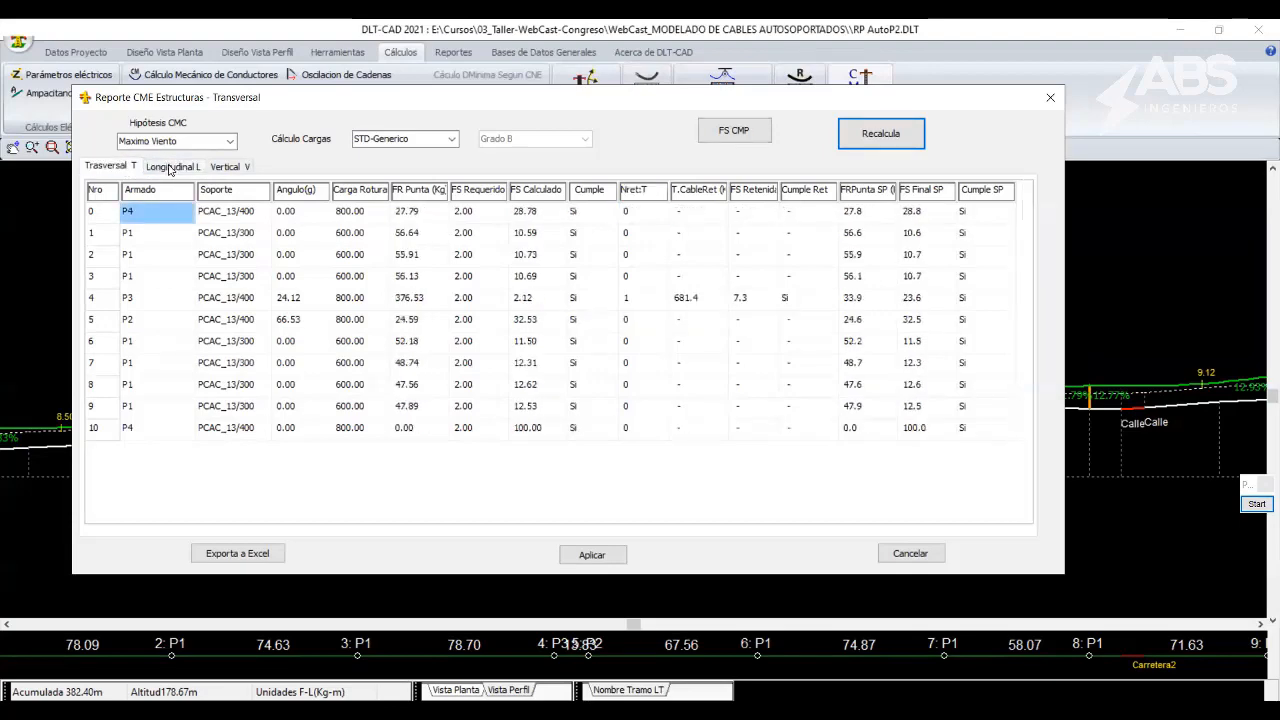
pyautogui.click(578, 555)
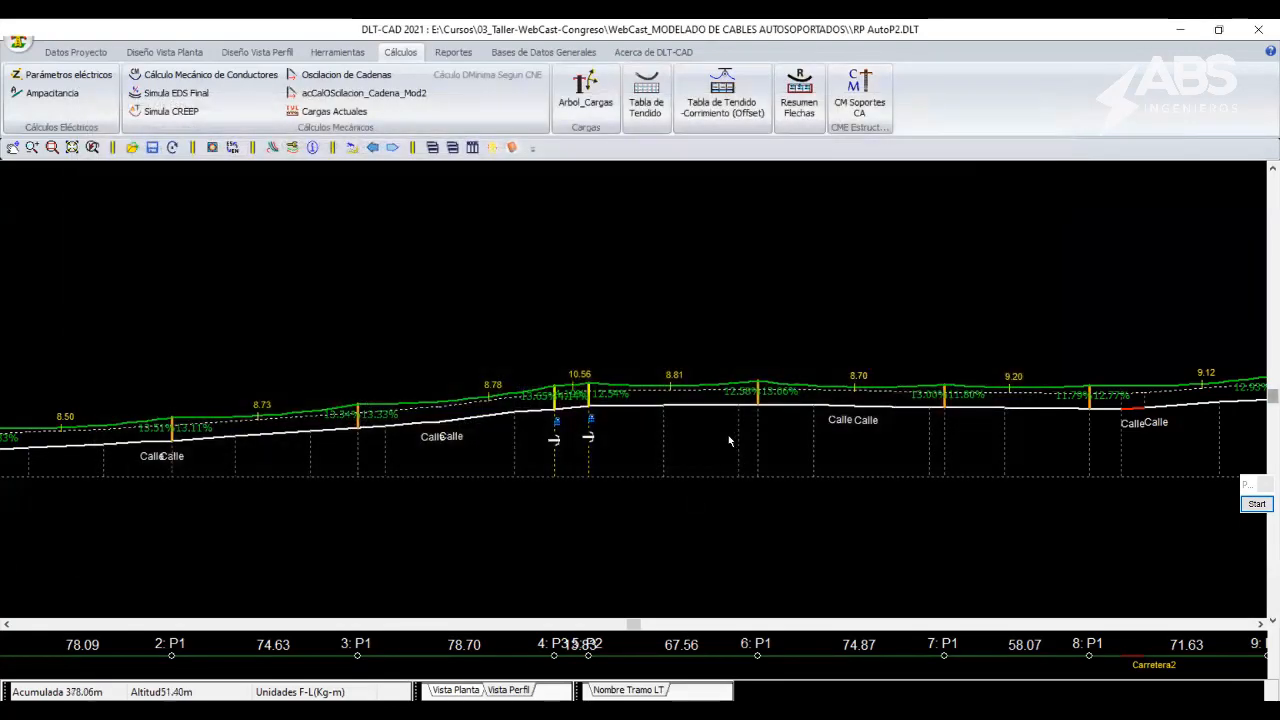
pyautogui.scroll(-4, 729, 440)
pyautogui.moveTo(420, 451); pyautogui.dragTo(652, 502, button='middle')
pyautogui.scroll(3, 640, 505)
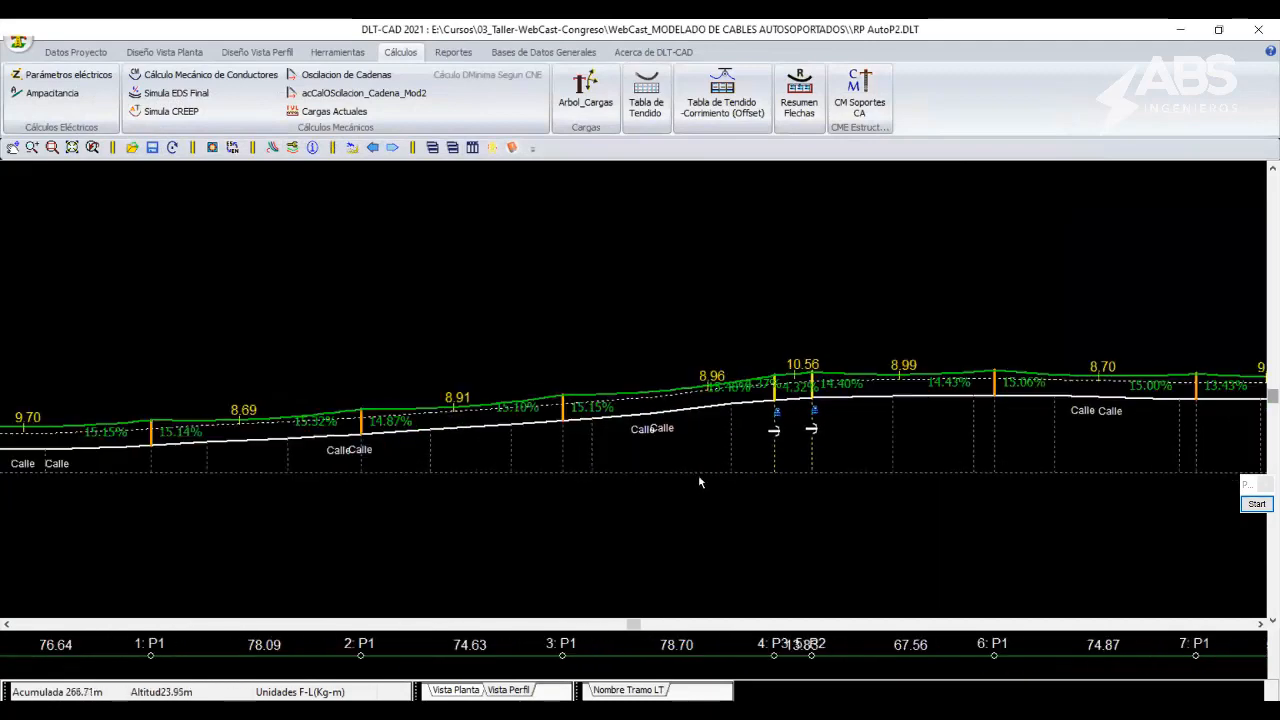
pyautogui.scroll(-3, 777, 440)
pyautogui.moveTo(777, 440); pyautogui.dragTo(698, 440, button='middle')
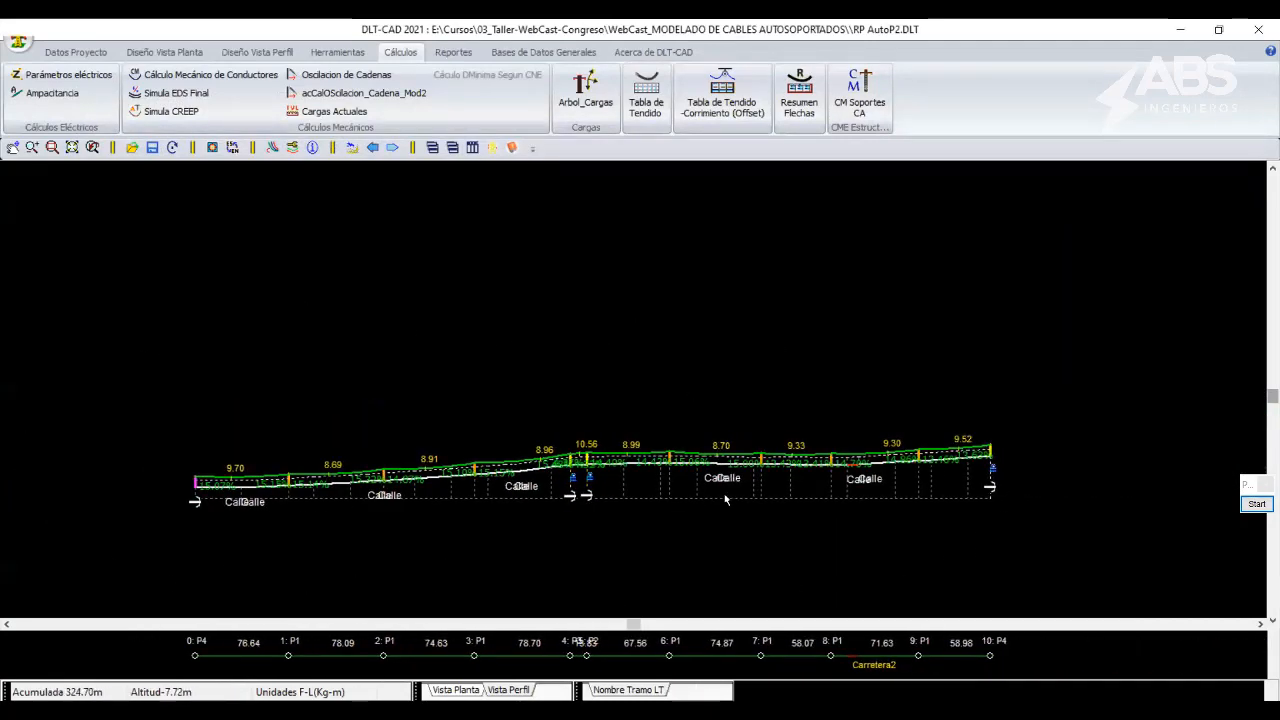
pyautogui.scroll(1, 726, 498)
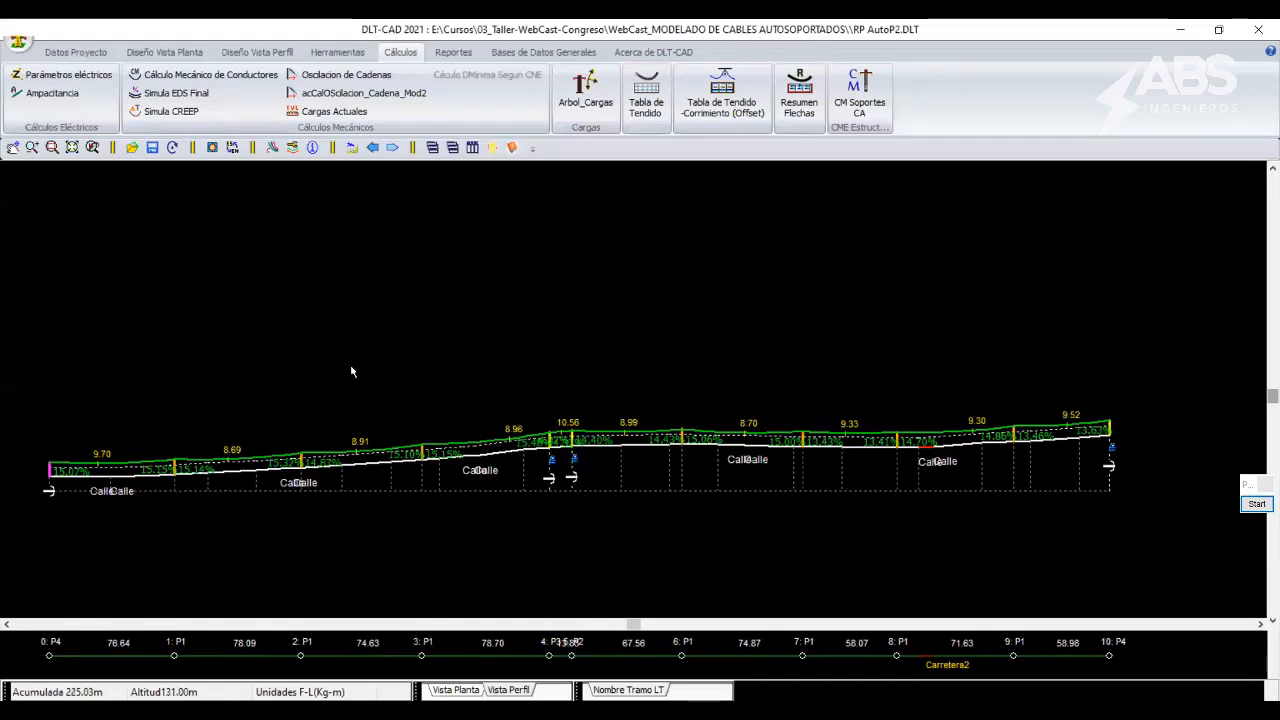
pyautogui.moveTo(981, 442); pyautogui.dragTo(1021, 407, button='middle')
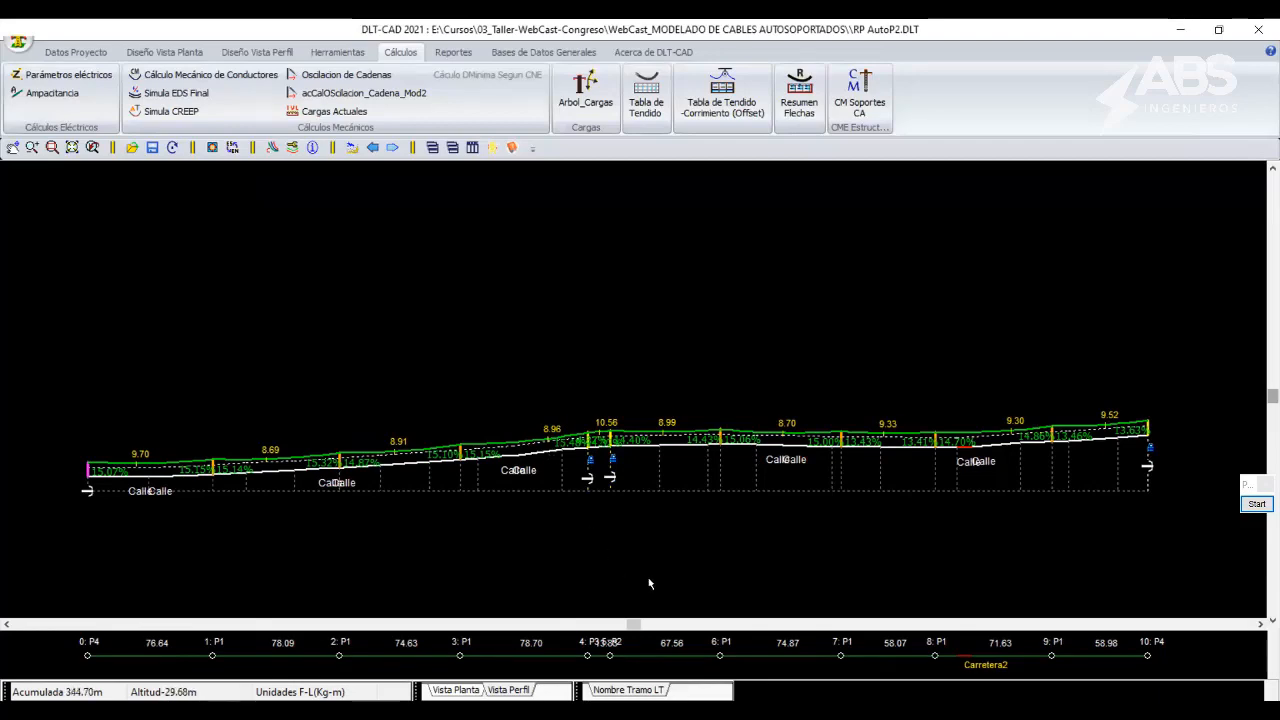
pyautogui.scroll(3, 648, 556)
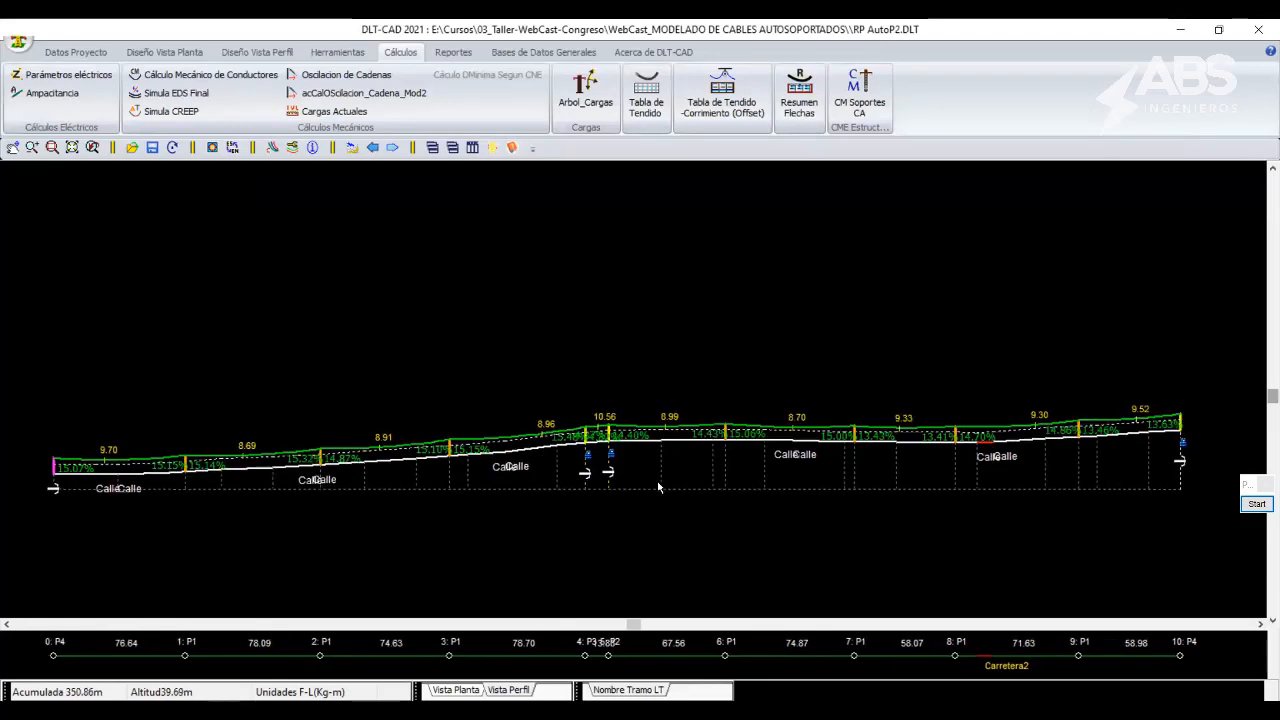
pyautogui.scroll(1, 644, 450)
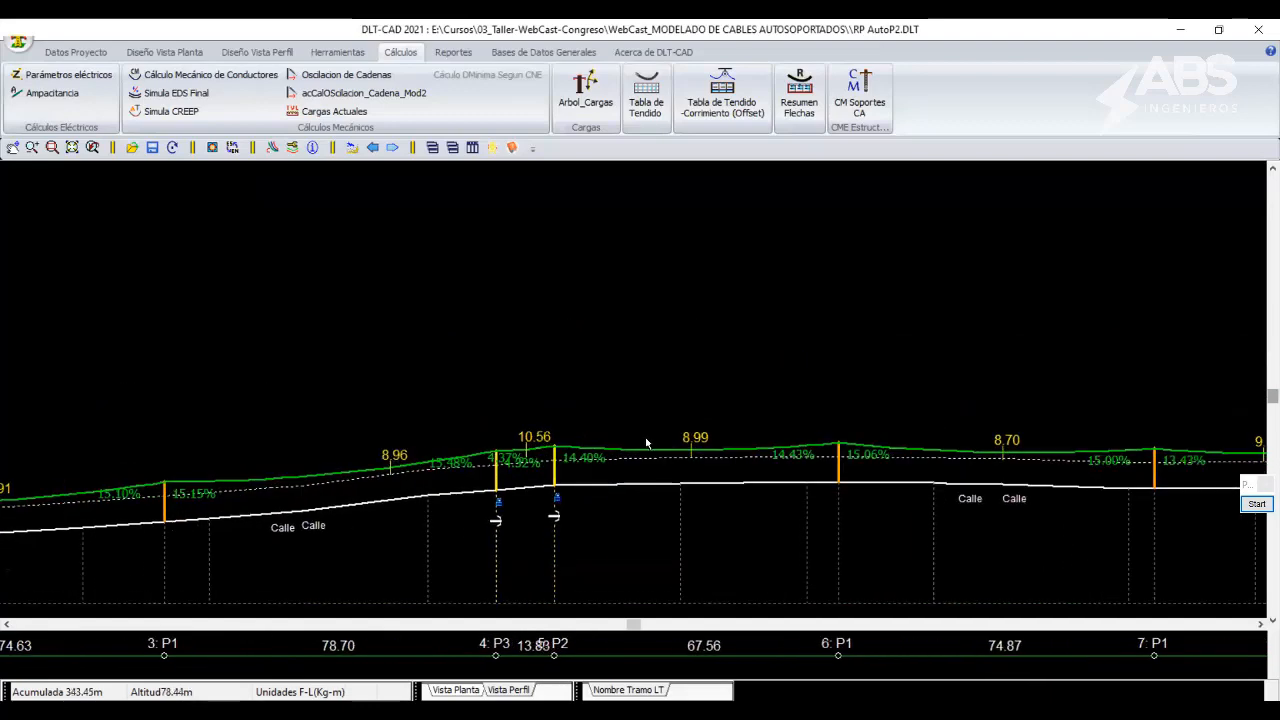
pyautogui.scroll(2, 645, 443)
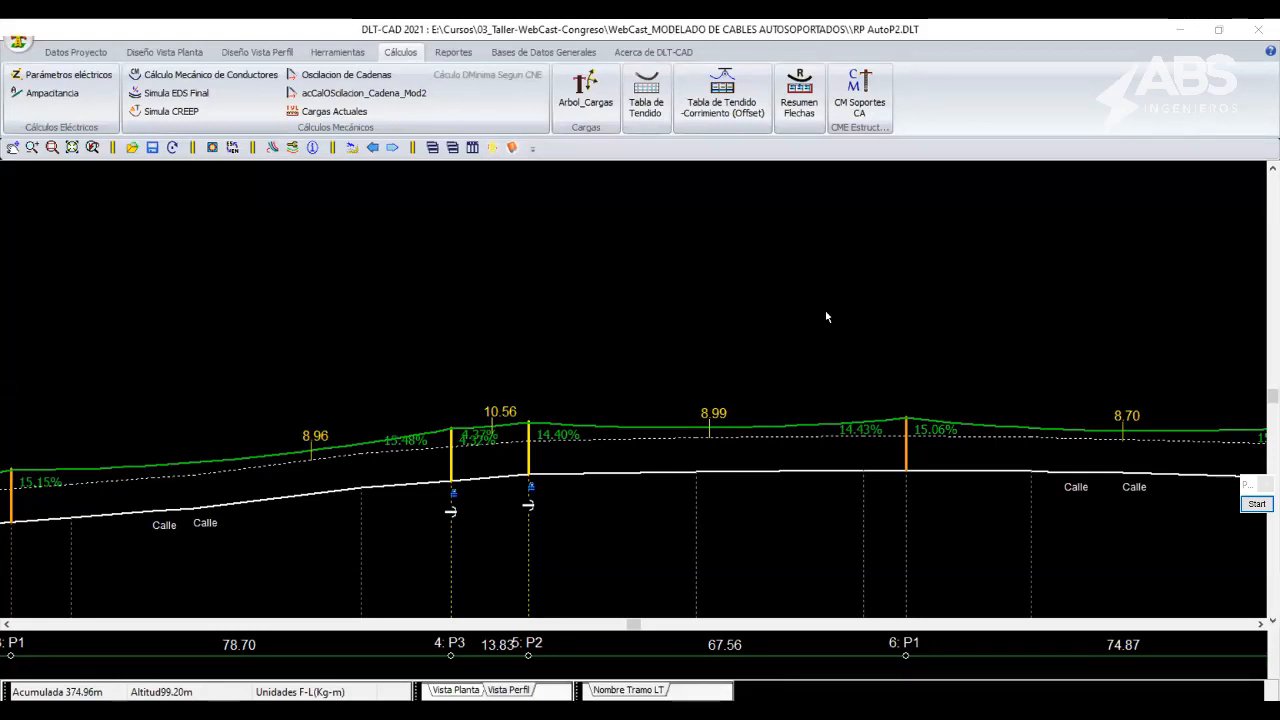
# Sketch red annotation marks along the conductor in the span between structures 5 and 6, and clear them.
pyautogui.scroll(5, 711, 471)
pyautogui.moveTo(625, 303); pyautogui.dragTo(440, 457, button='middle')
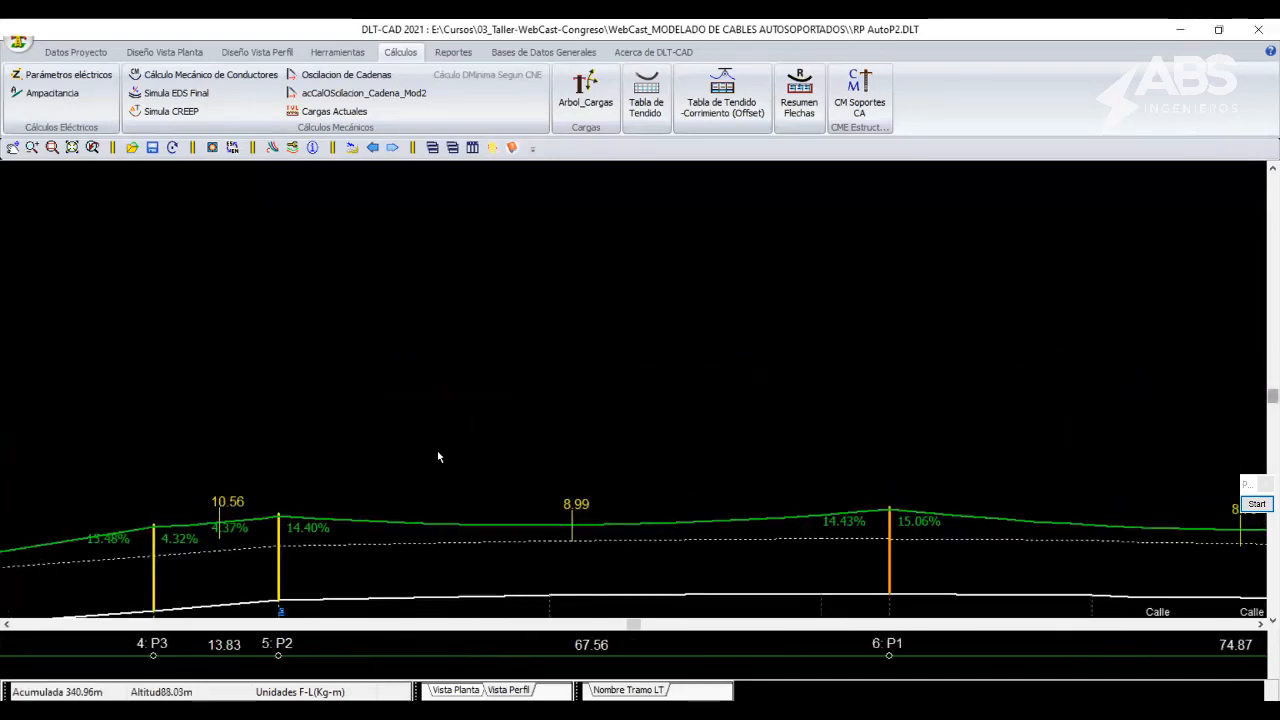
pyautogui.moveTo(603, 516); pyautogui.dragTo(643, 376, button='middle')
pyautogui.scroll(1, 643, 377)
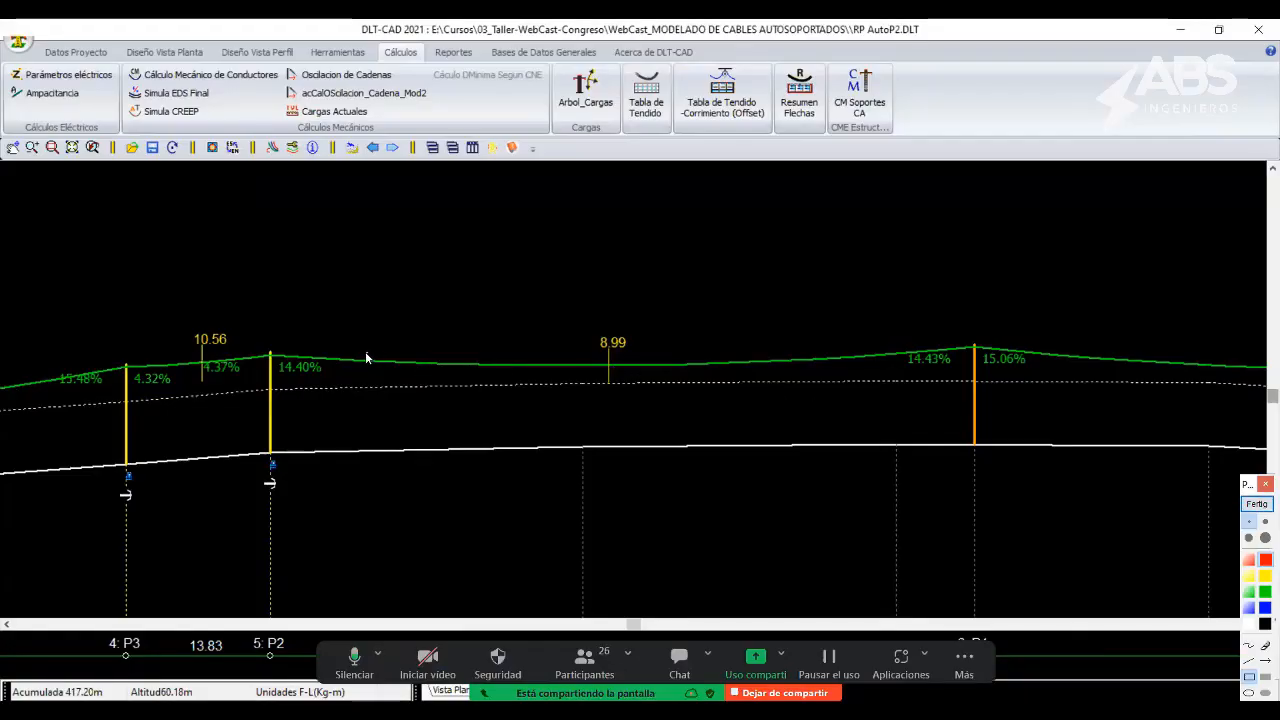
pyautogui.moveTo(366, 352)
pyautogui.mouseDown()
pyautogui.moveTo(381, 364)
pyautogui.moveTo(374, 354)
pyautogui.mouseUp()
pyautogui.click(1249, 645)
pyautogui.moveTo(374, 354); pyautogui.dragTo(362, 358)
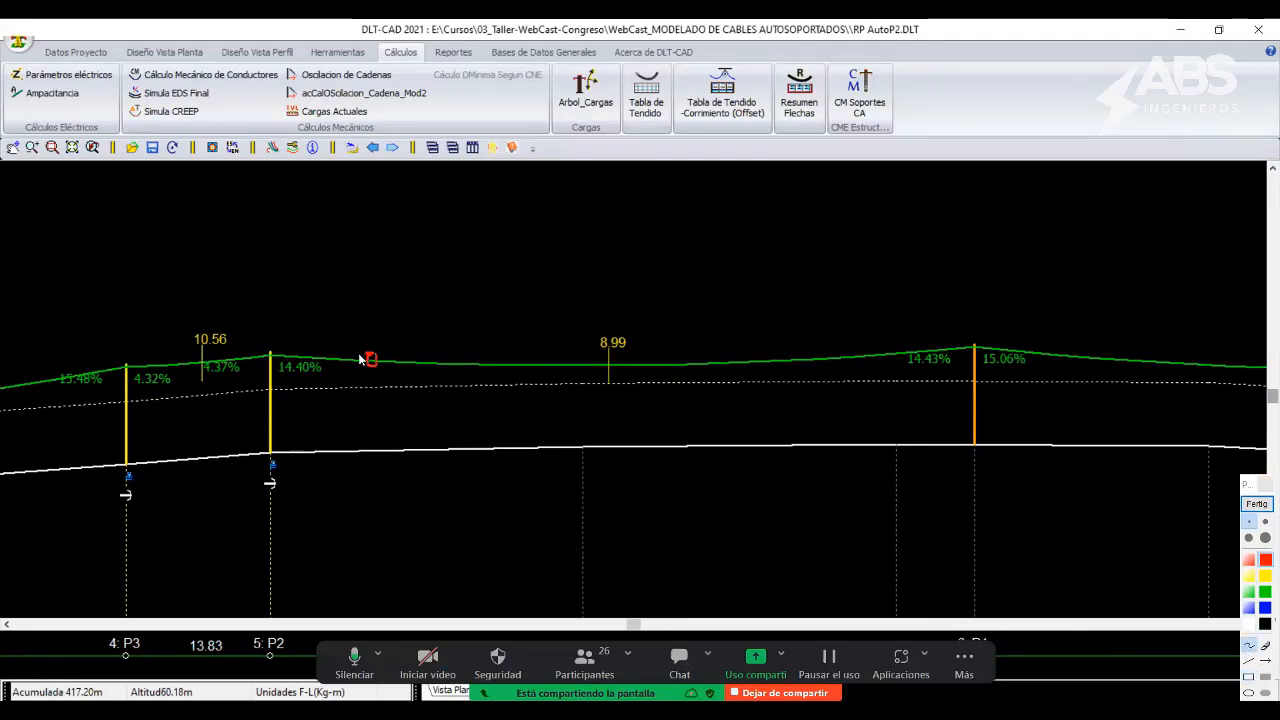
pyautogui.moveTo(445, 358)
pyautogui.mouseDown()
pyautogui.moveTo(447, 370)
pyautogui.moveTo(457, 360)
pyautogui.mouseUp()
pyautogui.moveTo(540, 358)
pyautogui.mouseDown()
pyautogui.moveTo(552, 372)
pyautogui.moveTo(552, 358)
pyautogui.mouseUp()
pyautogui.moveTo(646, 362)
pyautogui.mouseDown()
pyautogui.moveTo(634, 370)
pyautogui.moveTo(650, 364)
pyautogui.mouseUp()
pyautogui.moveTo(728, 361)
pyautogui.mouseDown()
pyautogui.moveTo(902, 366)
pyautogui.moveTo(892, 350)
pyautogui.moveTo(885, 362)
pyautogui.mouseUp()
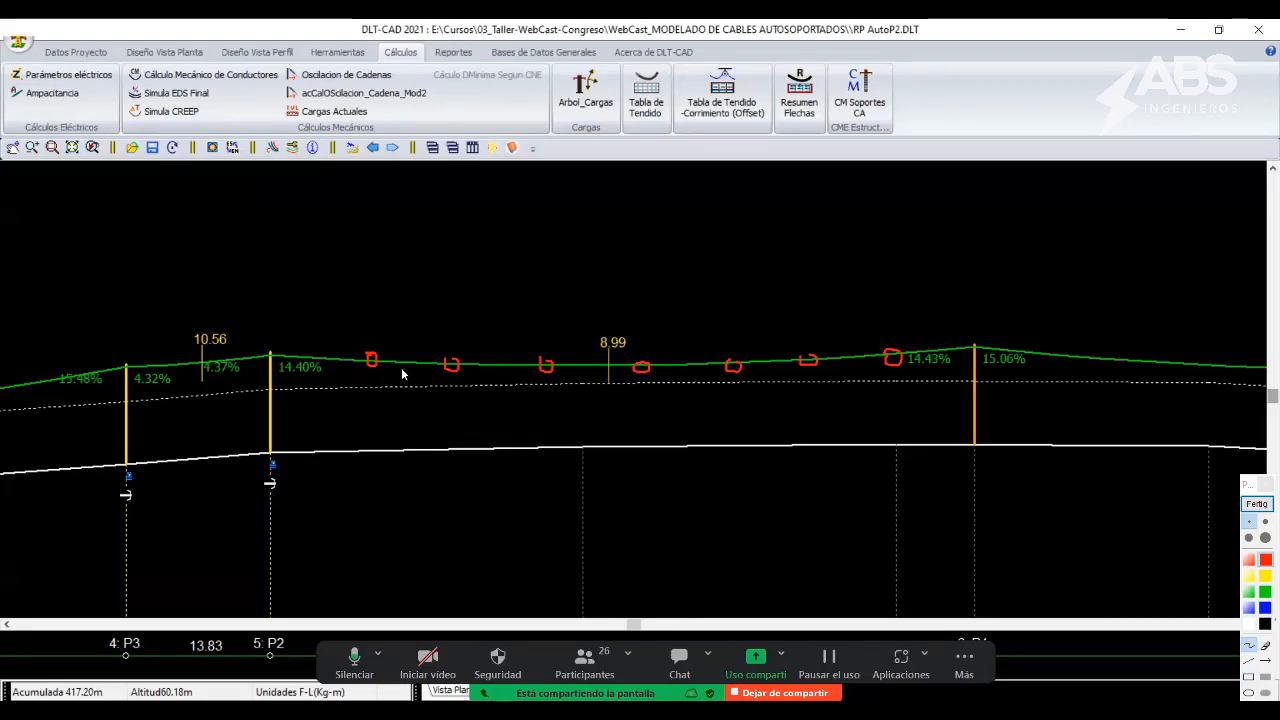
pyautogui.moveTo(277, 322)
pyautogui.mouseDown()
pyautogui.moveTo(277, 345)
pyautogui.moveTo(369, 327)
pyautogui.moveTo(369, 338)
pyautogui.mouseUp()
pyautogui.click(1257, 504)
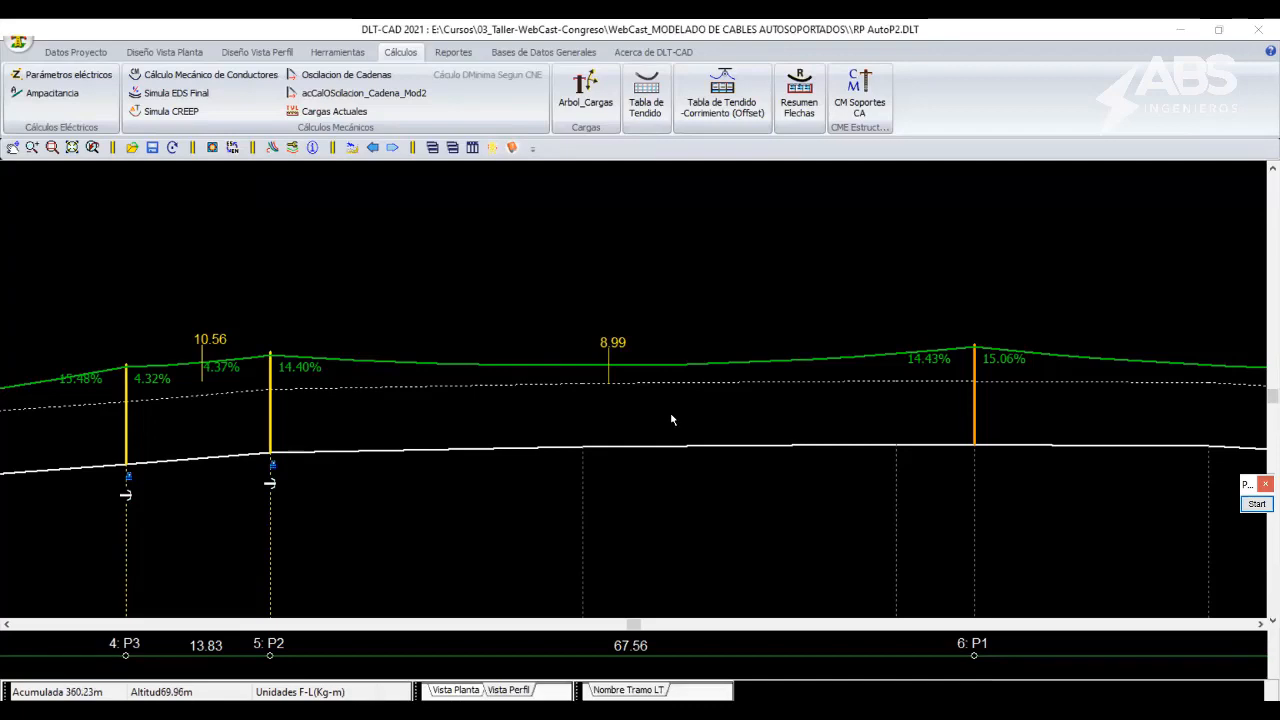
# Examine the guyed structures 4 and 5 against the neighbouring spans and the full line profile.
pyautogui.scroll(-3, 671, 419)
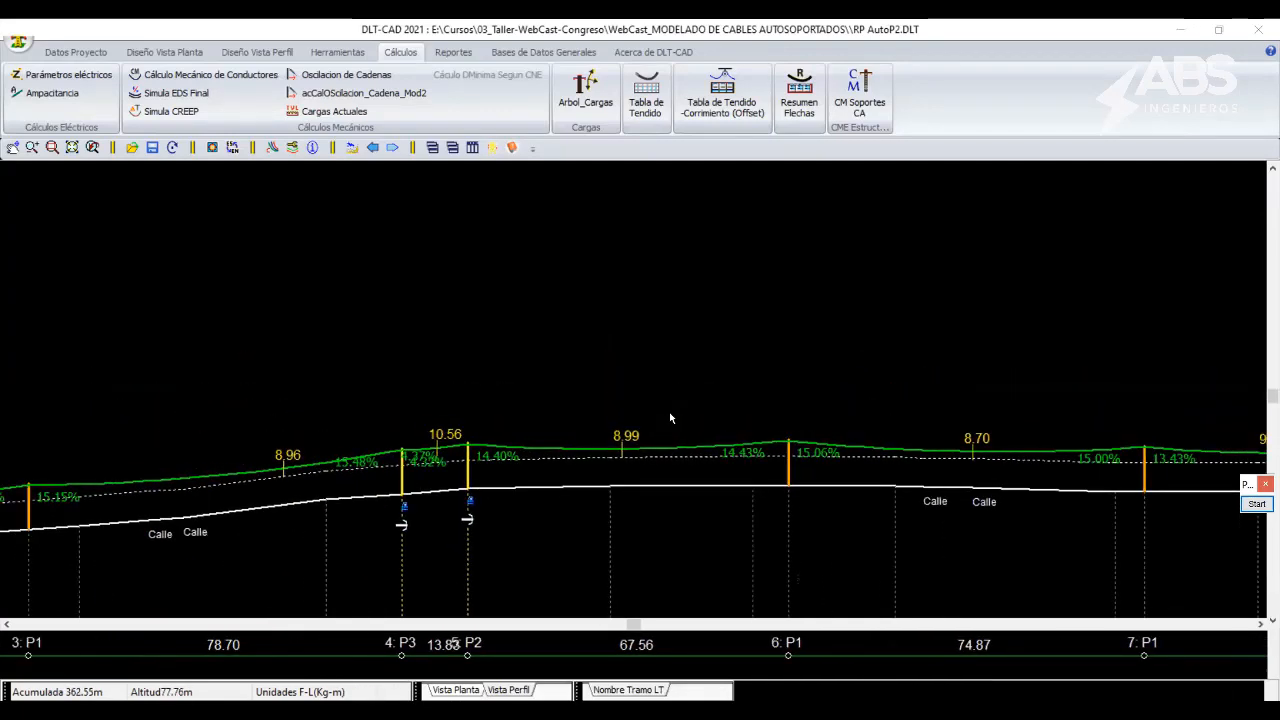
pyautogui.scroll(-1, 671, 419)
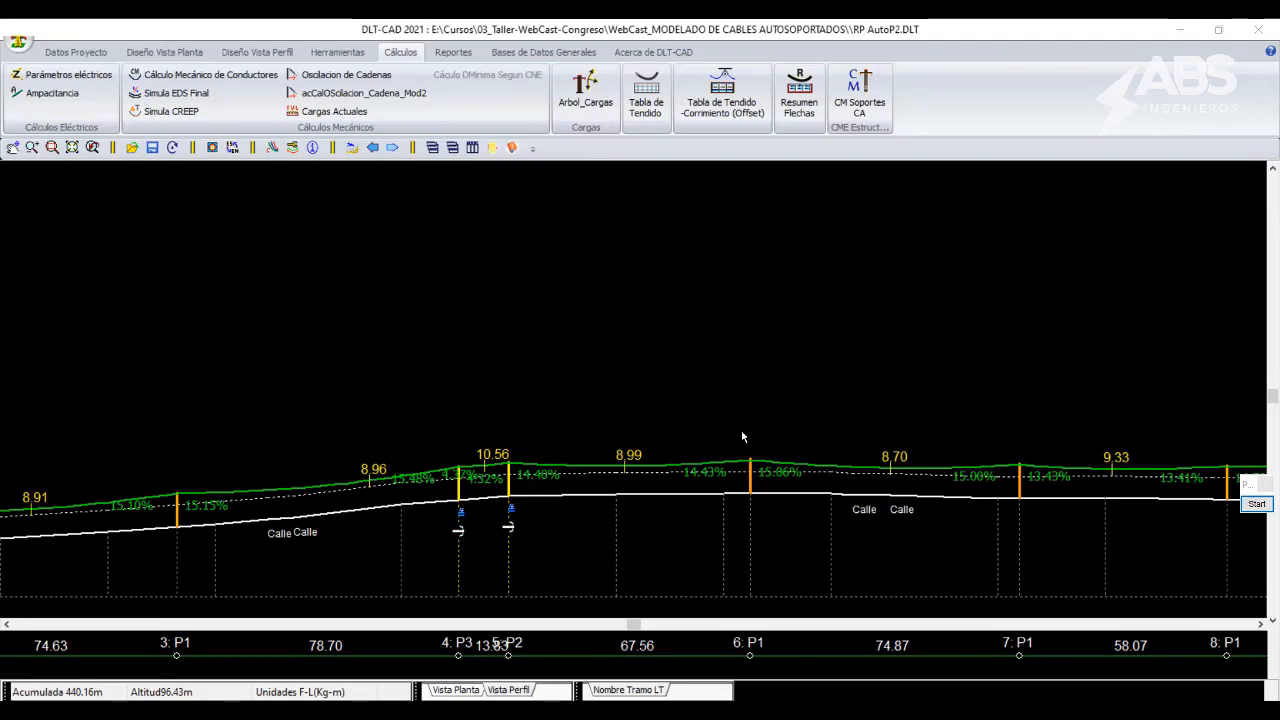
pyautogui.scroll(-2, 700, 440)
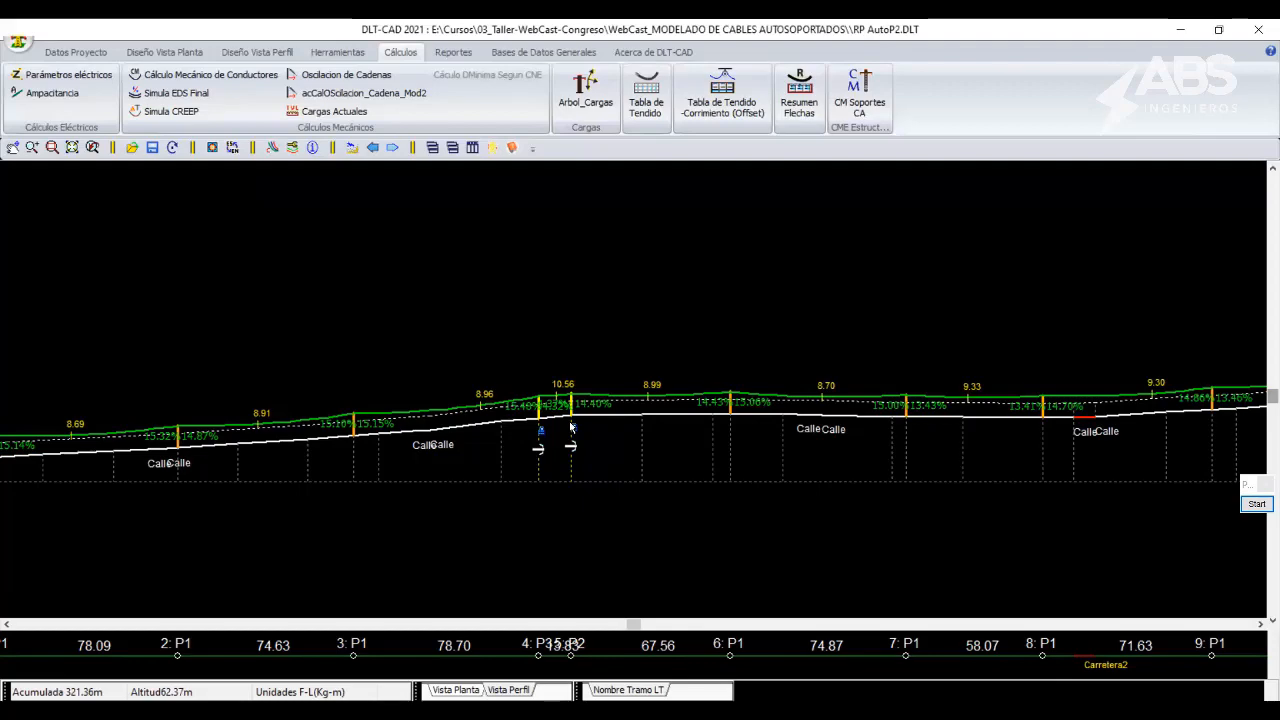
pyautogui.scroll(-2, 610, 445)
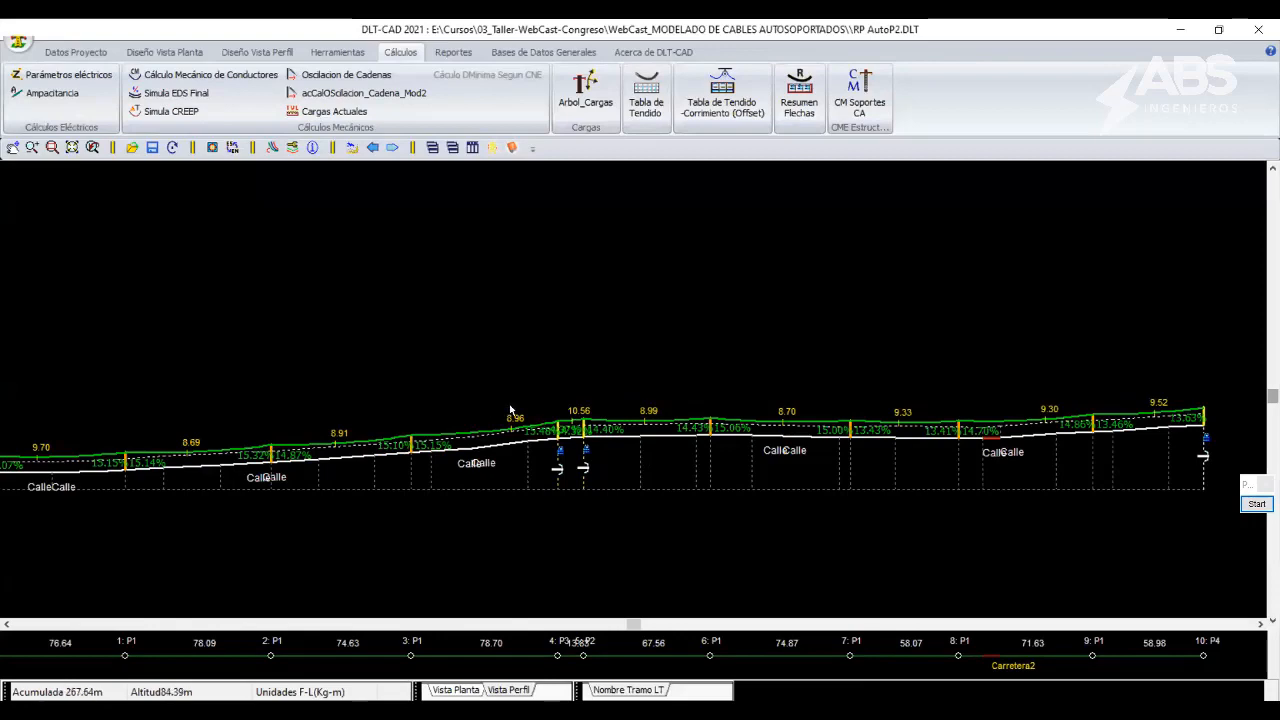
pyautogui.moveTo(488, 409); pyautogui.dragTo(540, 406, button='middle')
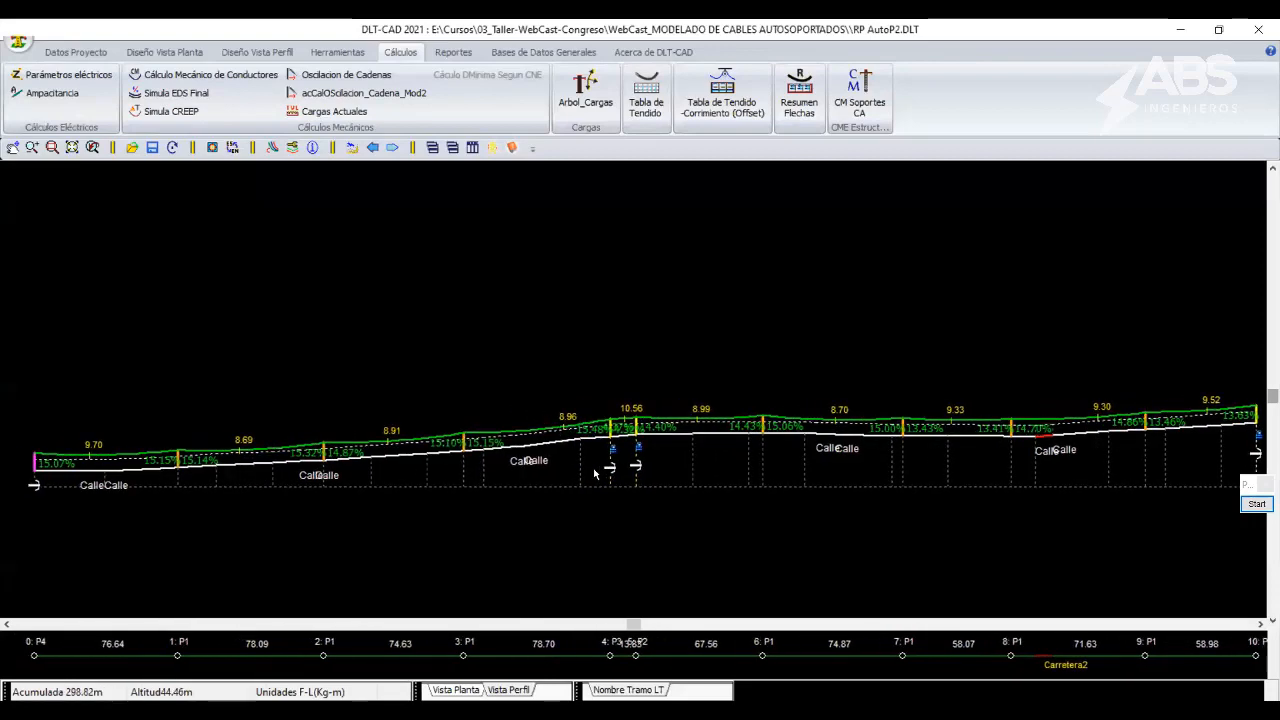
pyautogui.scroll(2, 594, 474)
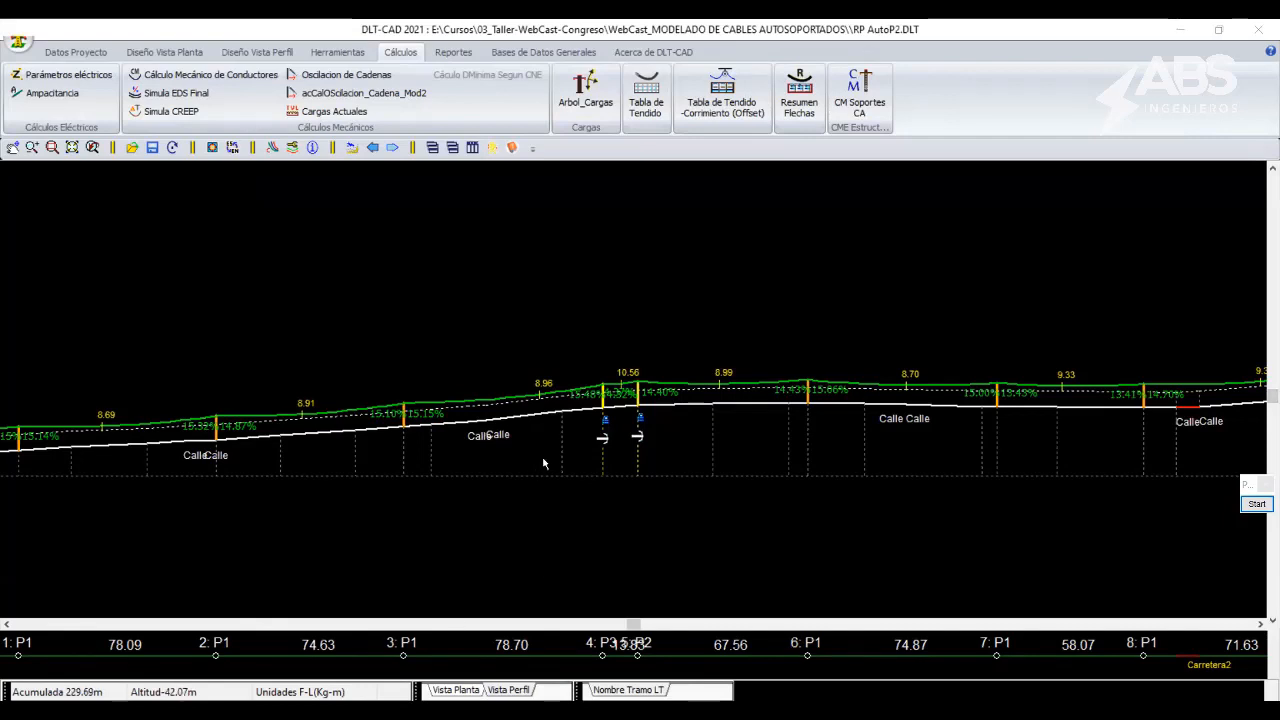
pyautogui.rightClick(602, 362)
pyautogui.click(602, 362)
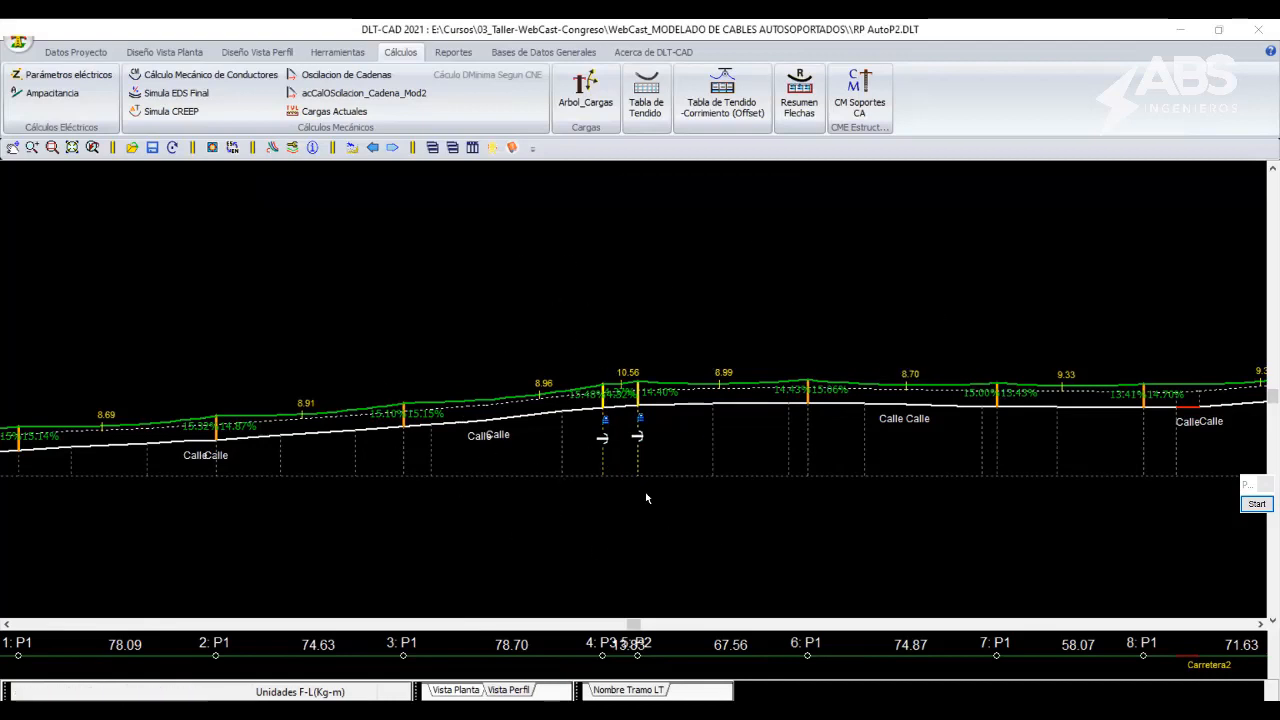